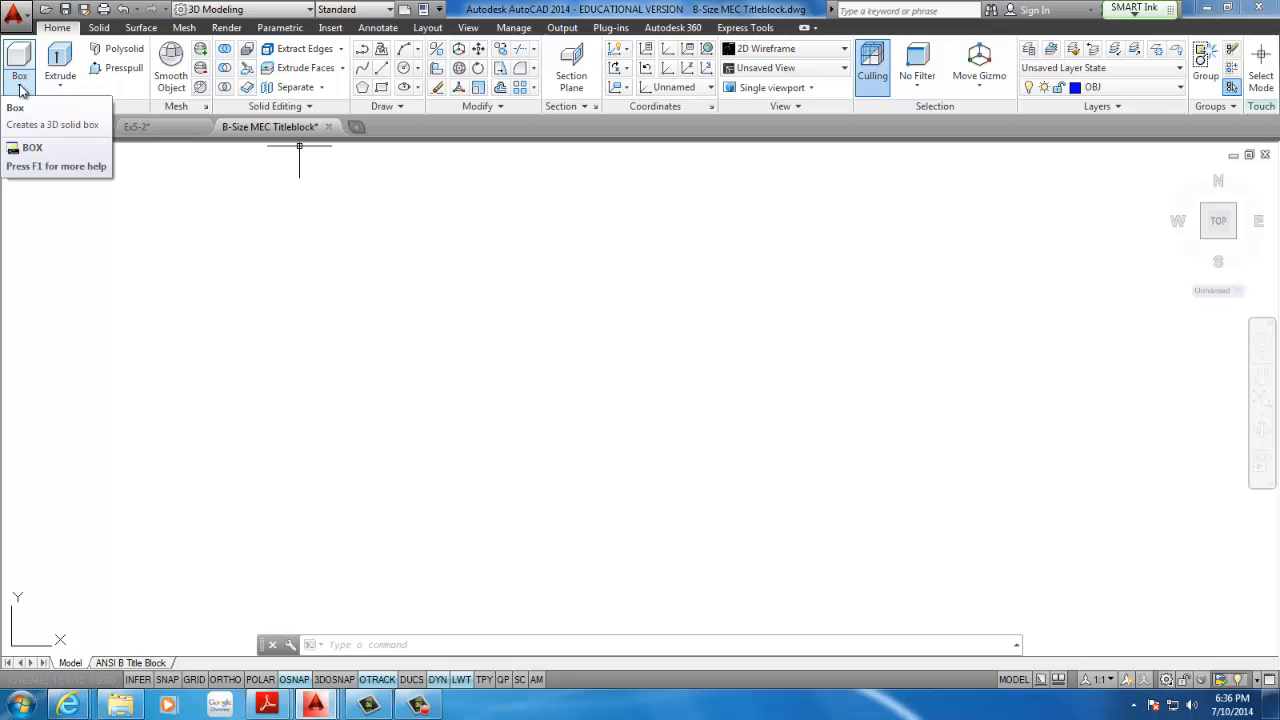
Create a solid cylinder with a diameter of 2 and a height of 4 in the empty drawing area
click(19, 85)
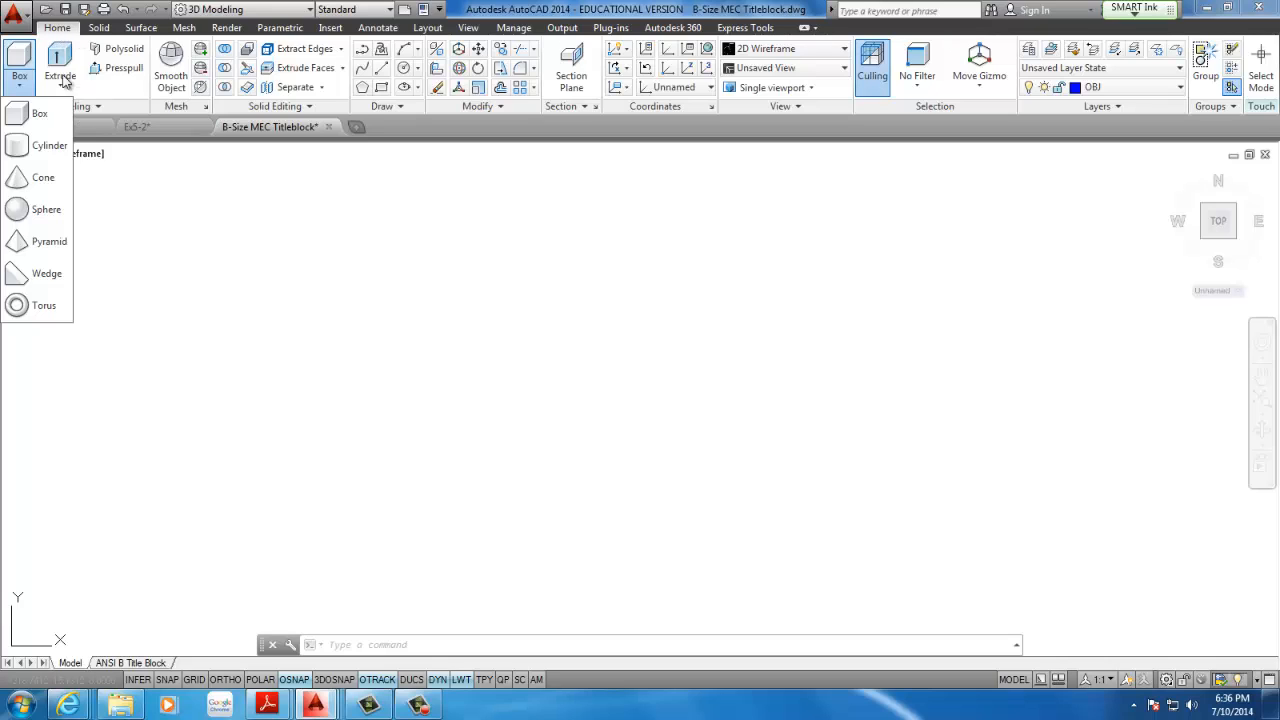
click(45, 145)
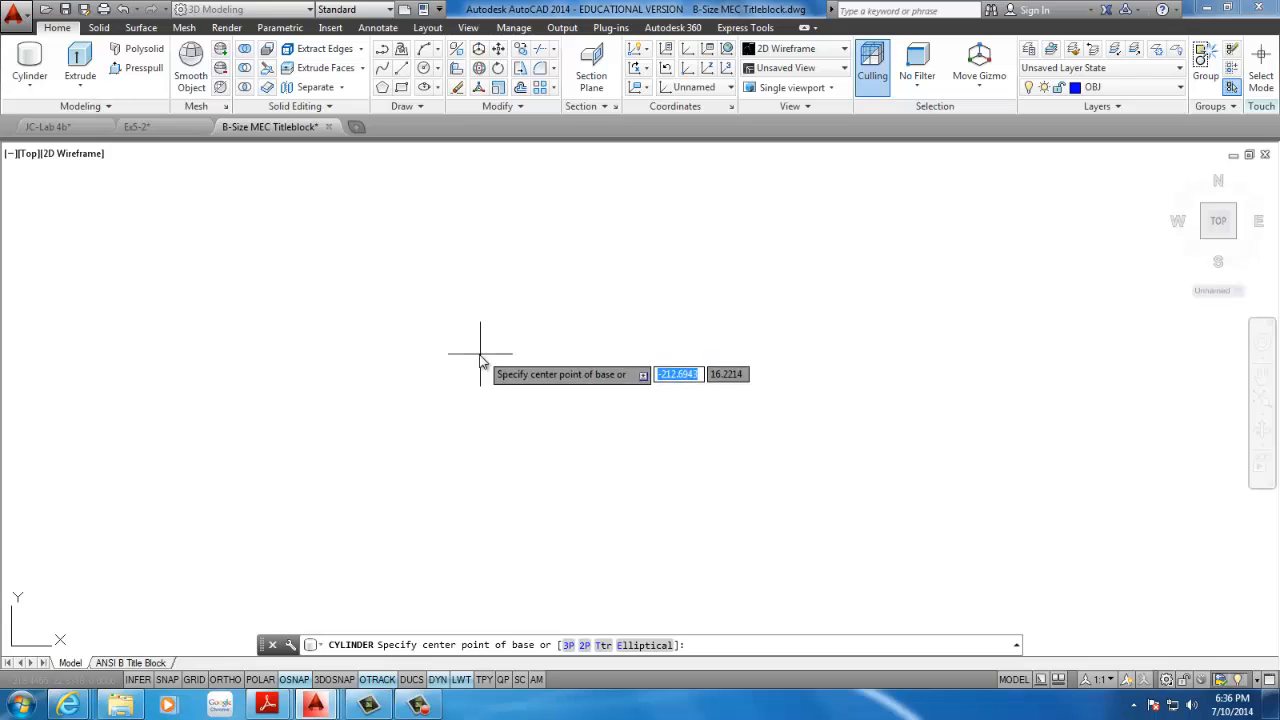
click(421, 378)
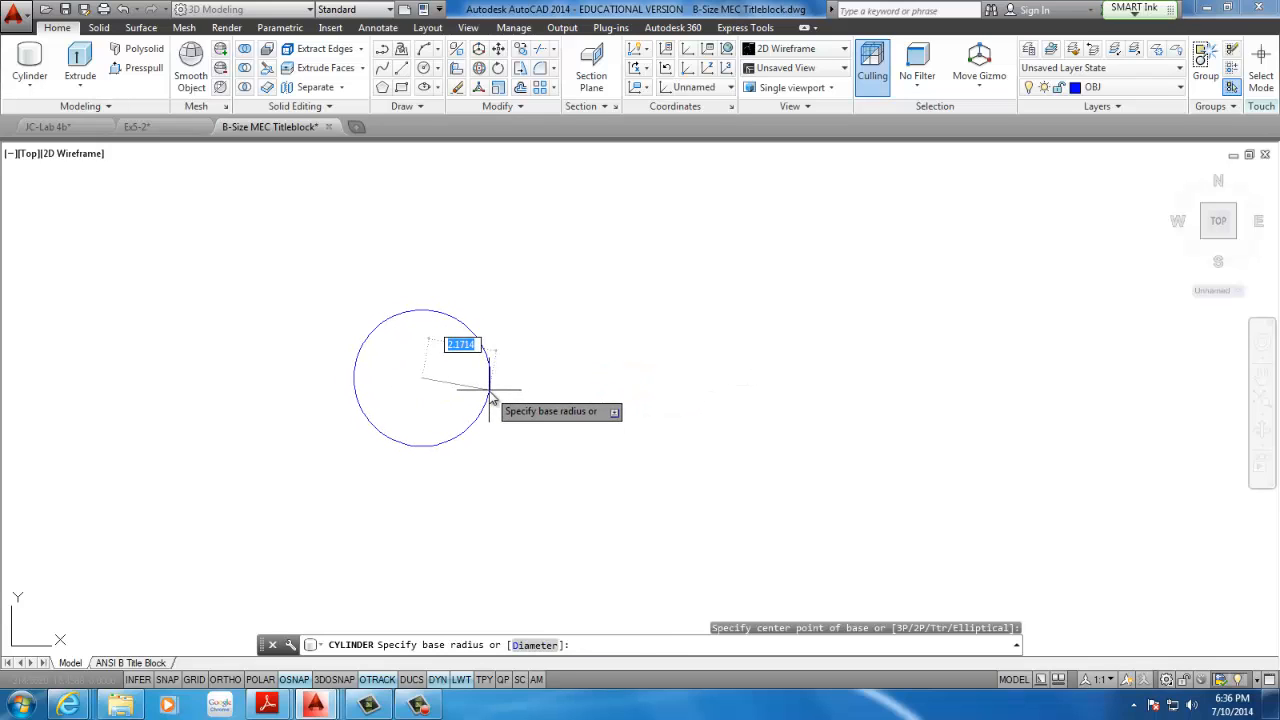
click(533, 645)
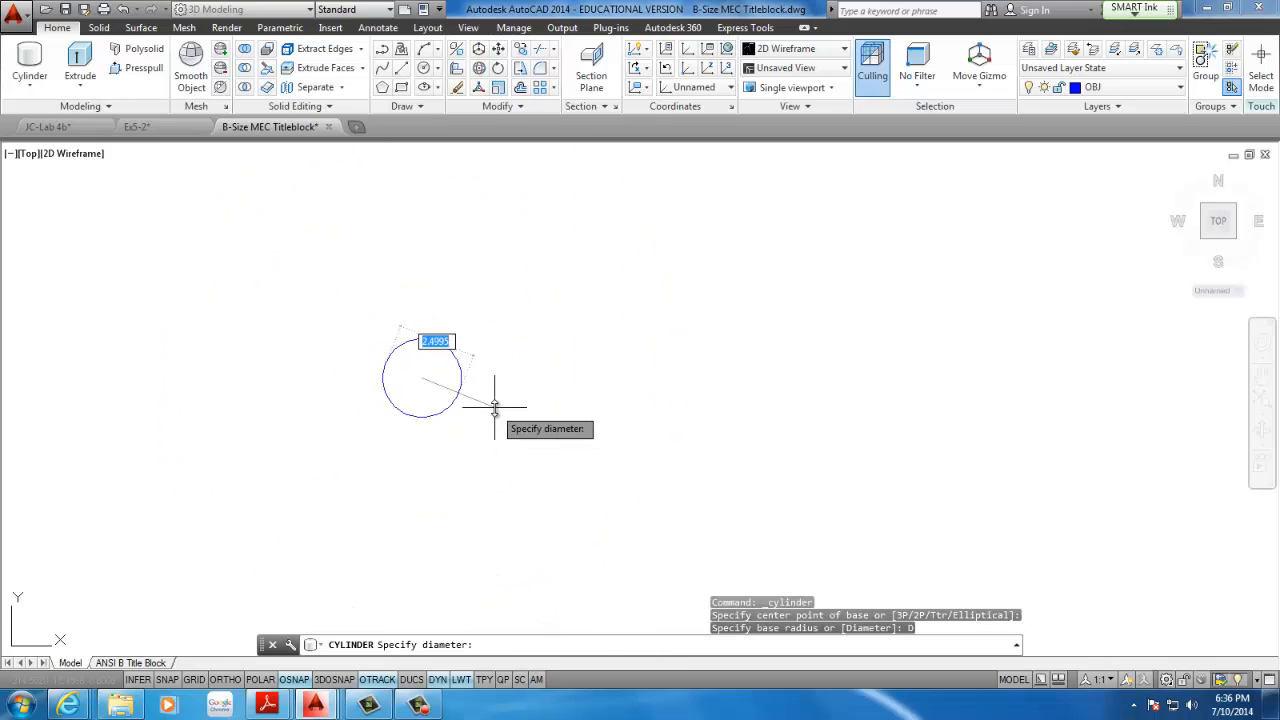
text(2)
key(Return)
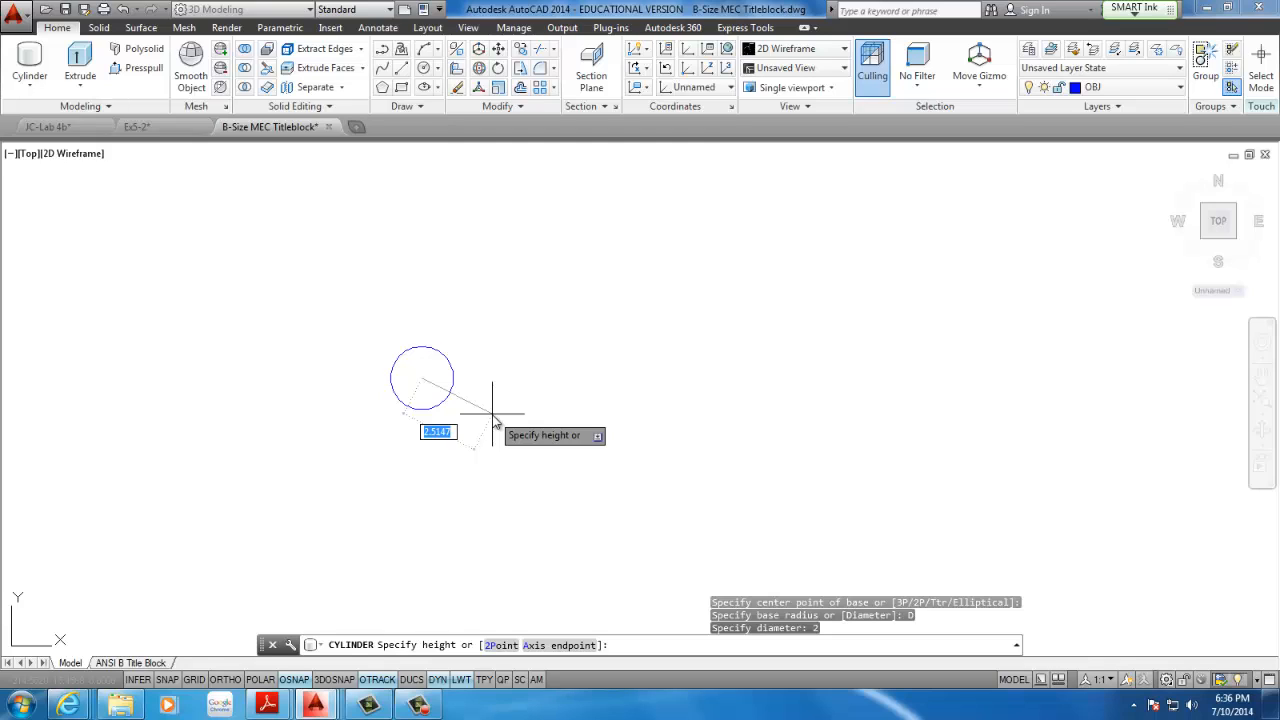
text(4)
key(Return)
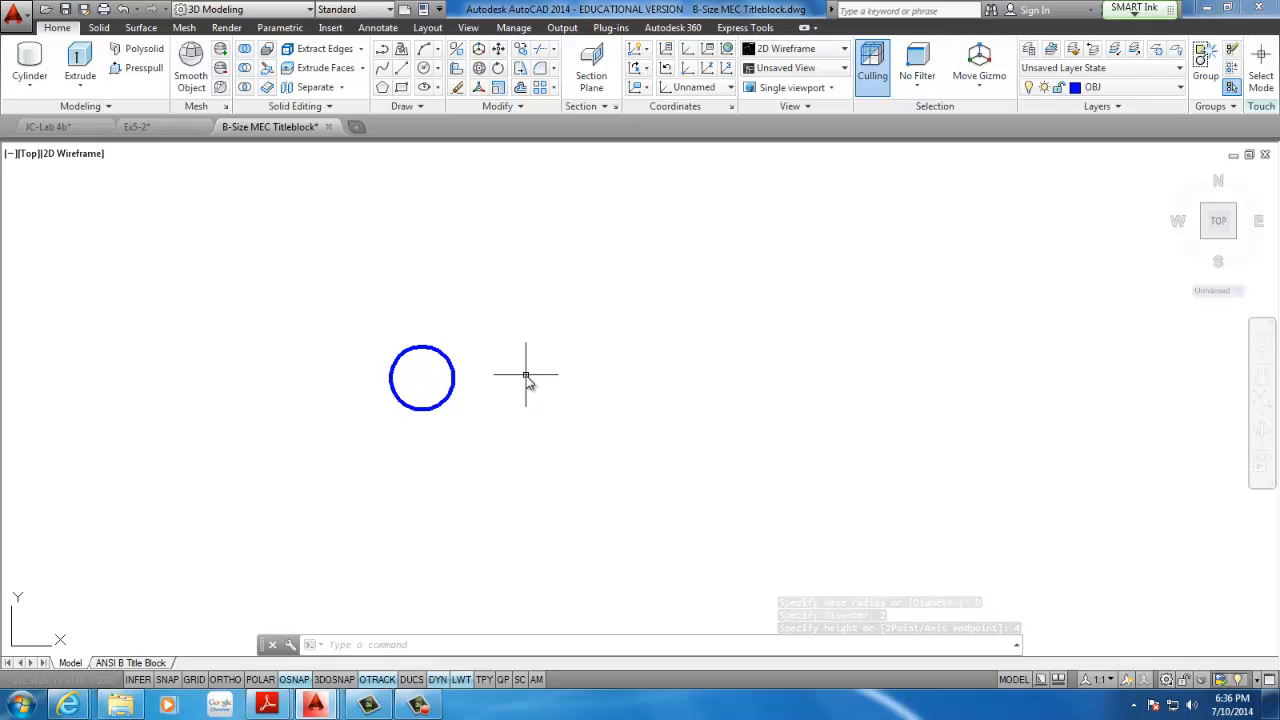
Display the cylinder in a 3D view with the Conceptual visual style
shift+middle_drag(526, 376, 497, 226)
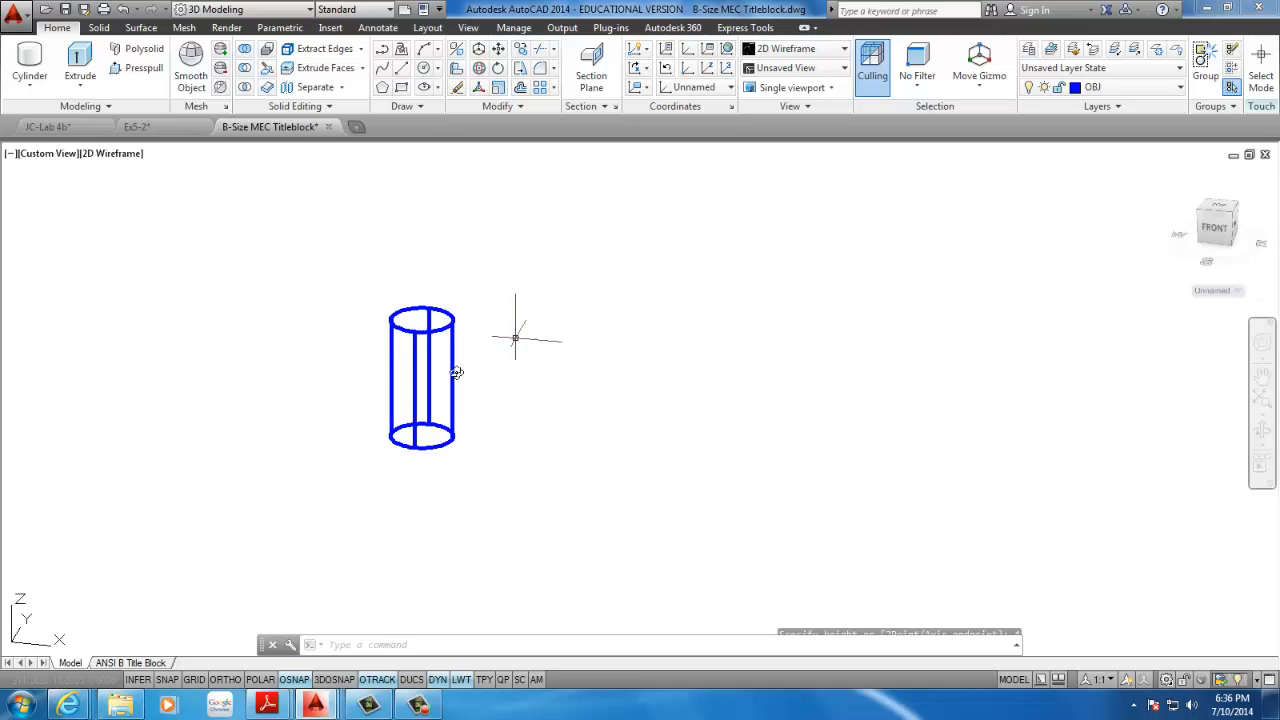
scroll(387, 308, up, 2)
middle_drag(389, 335, 520, 317)
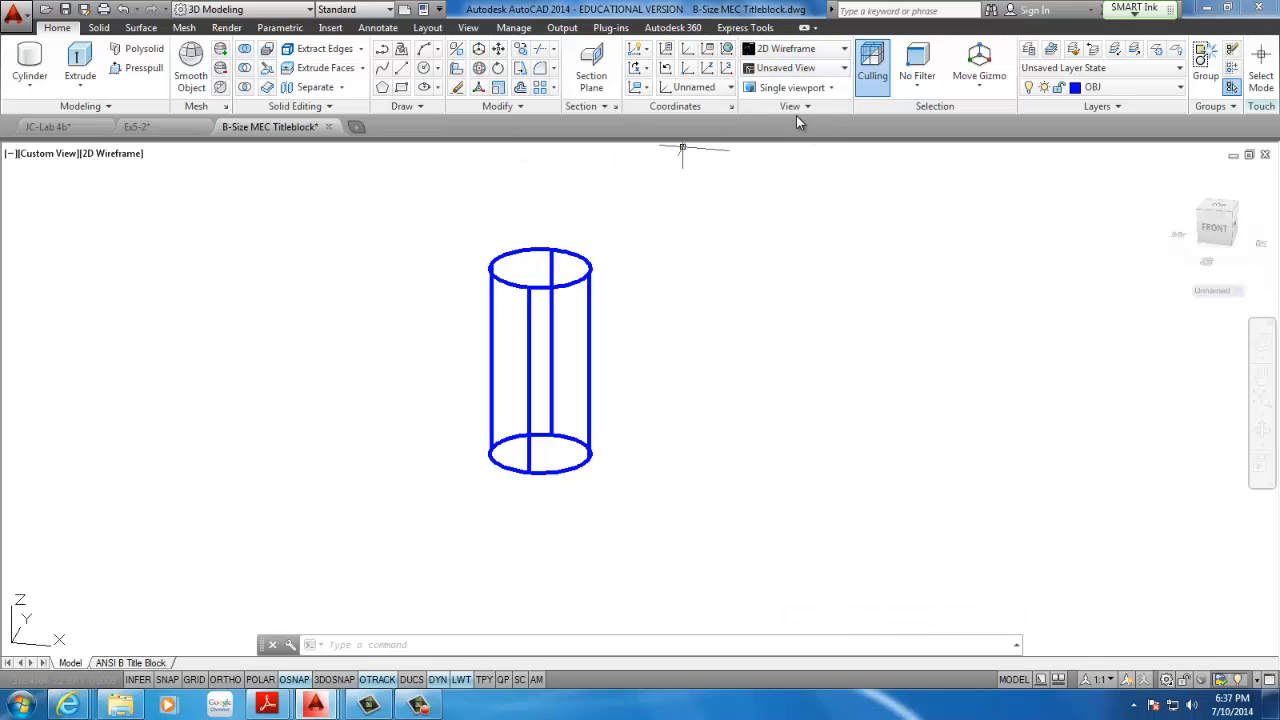
click(846, 50)
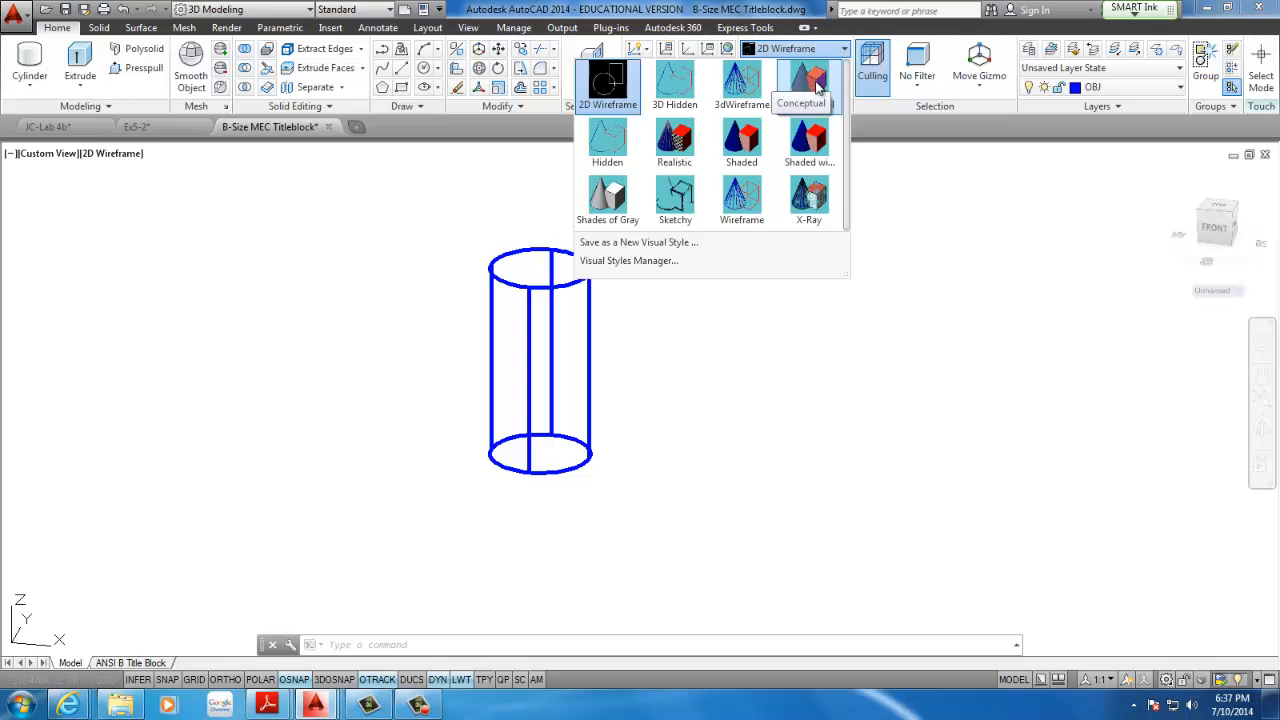
click(810, 82)
middle_drag(621, 259, 552, 269)
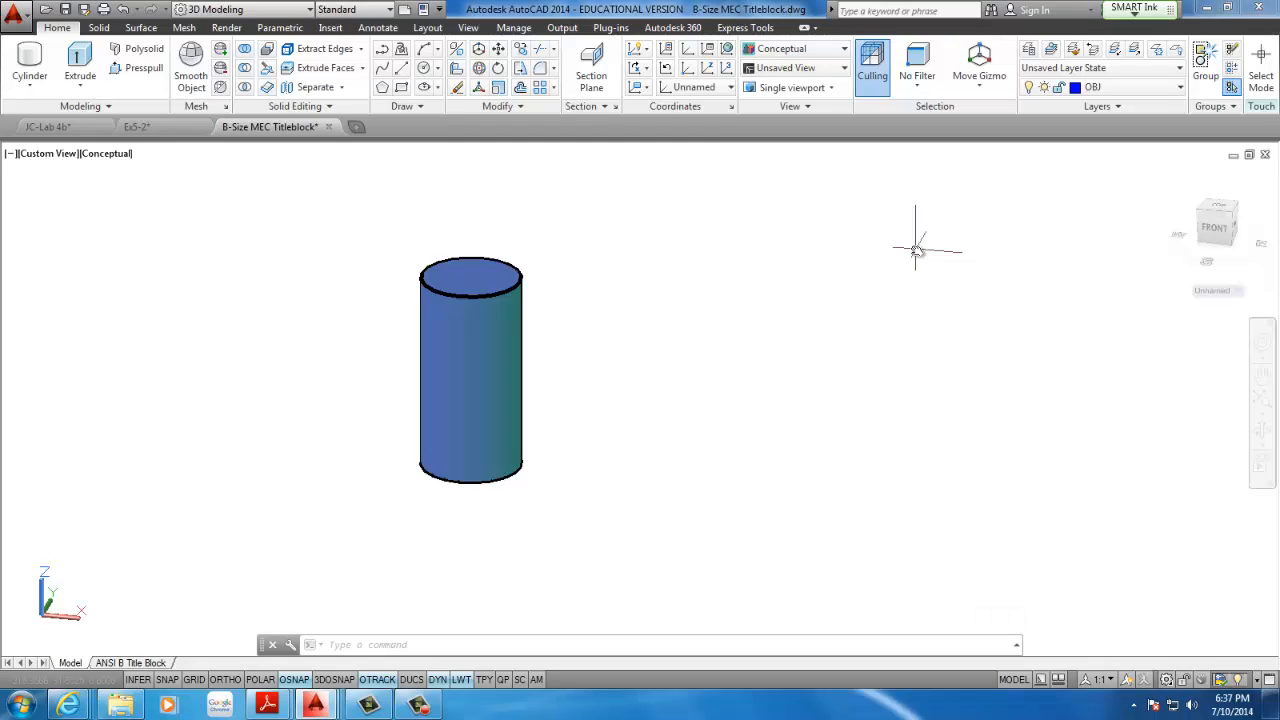
middle_drag(543, 371, 631, 376)
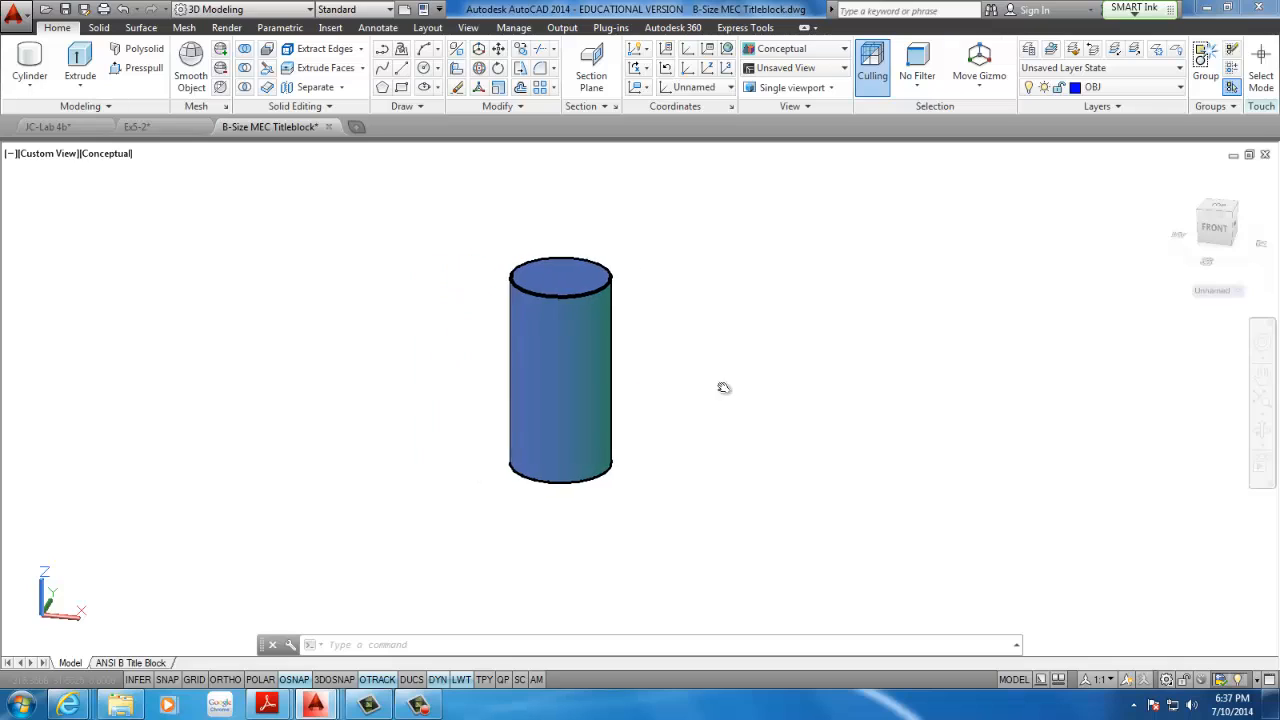
scroll(663, 337, up, 2)
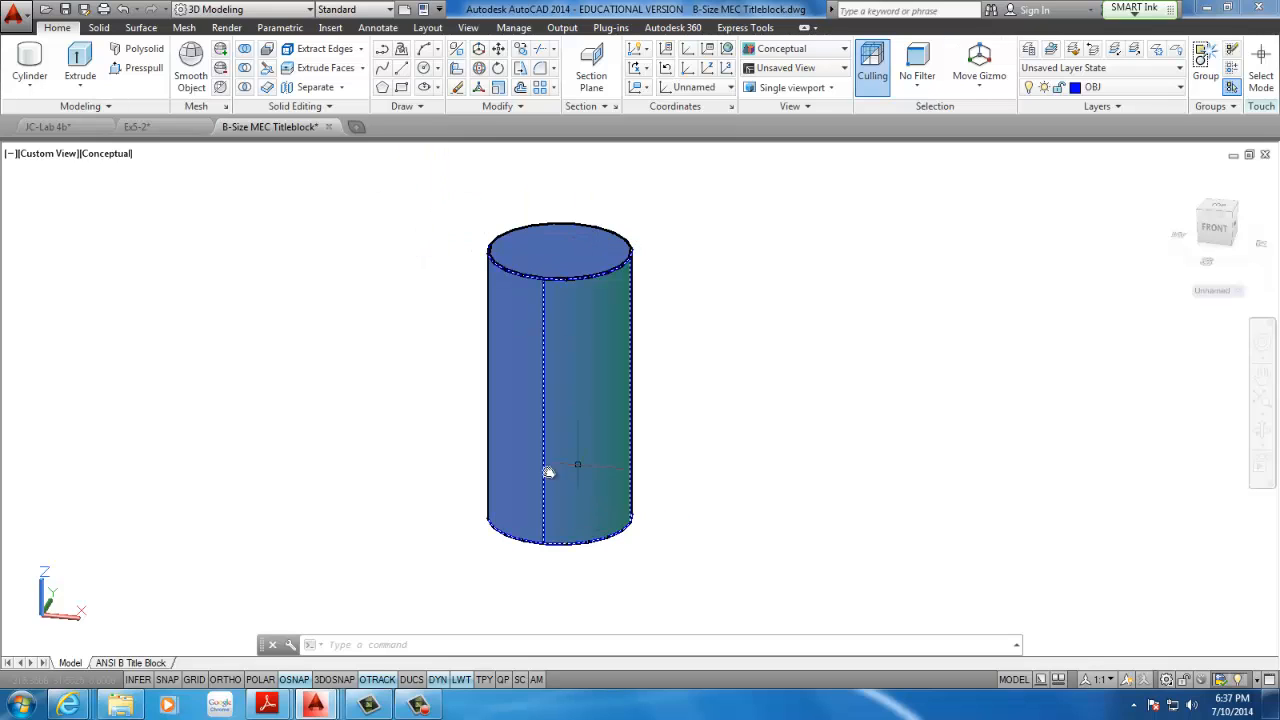
middle_drag(383, 383, 286, 400)
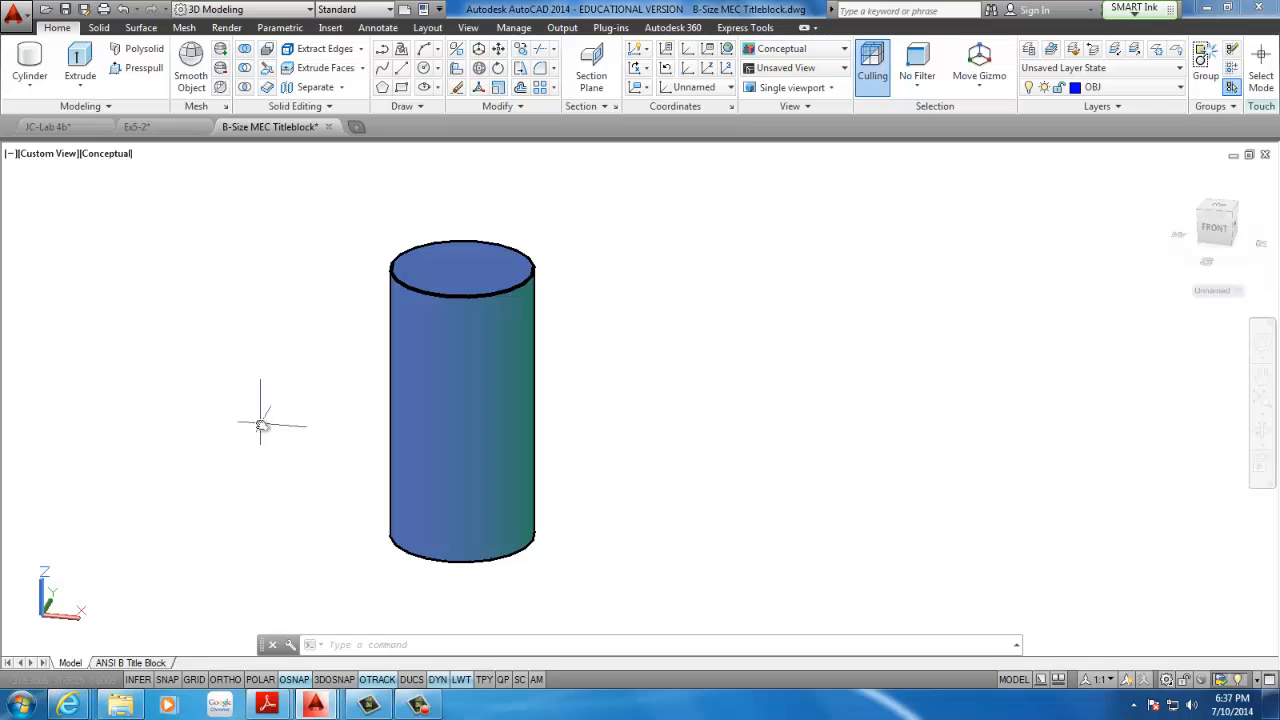
Examine the Fig. 12.28 cylinder and torus example in the CAD116 agenda 7-1-2014 PDF in Adobe Reader, and return to AutoCAD
mouse_move(414, 686)
mouse_move(270, 705)
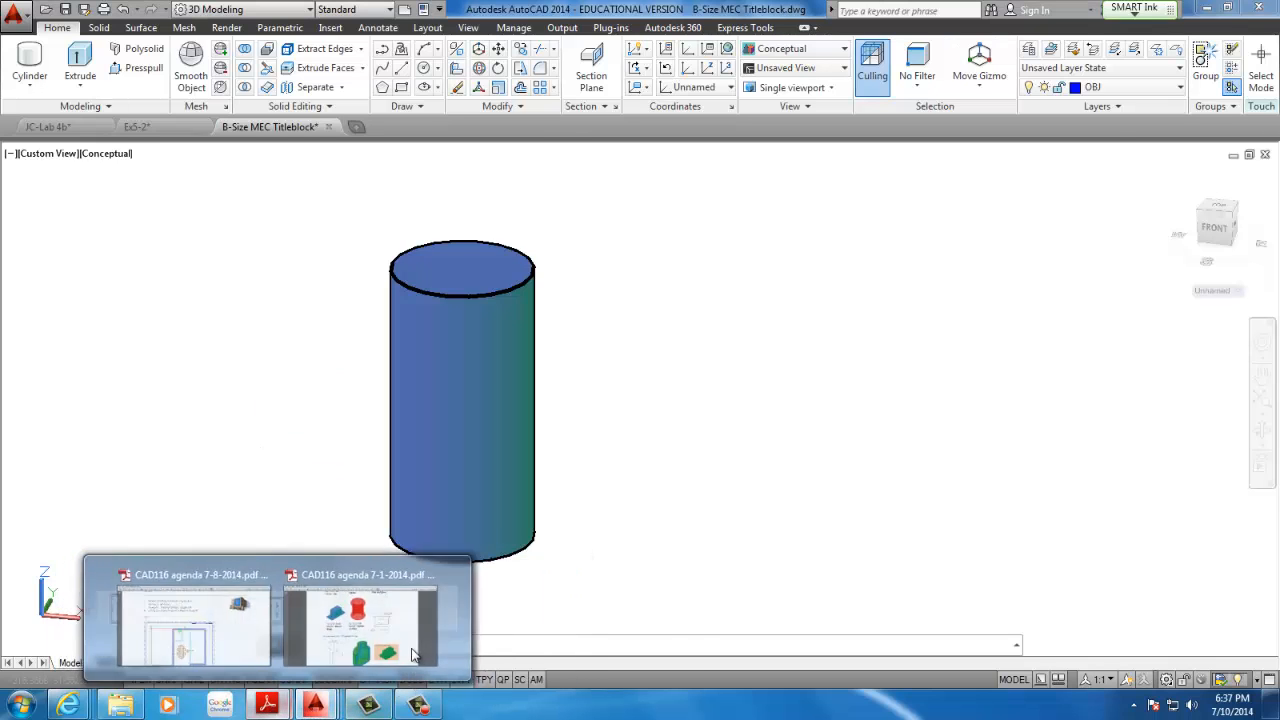
click(360, 630)
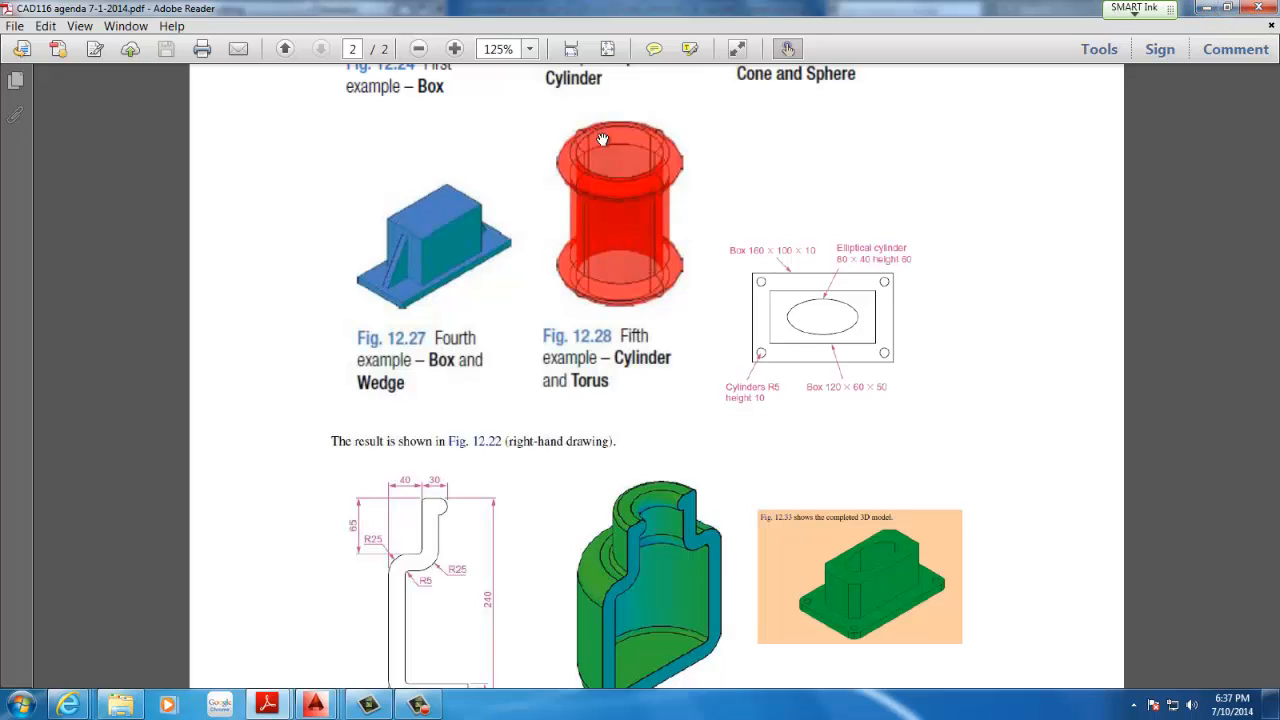
click(1208, 10)
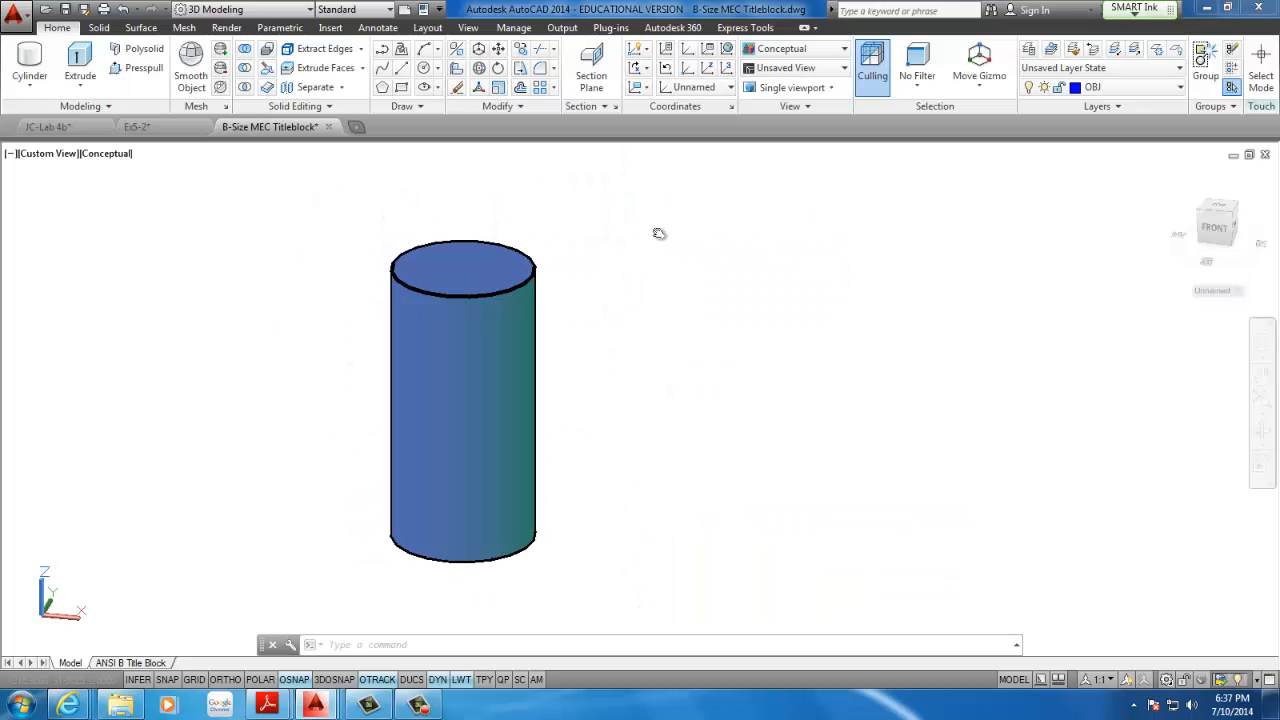
Begin a torus centred on the cylinder's top face, using the Center object snap
click(30, 86)
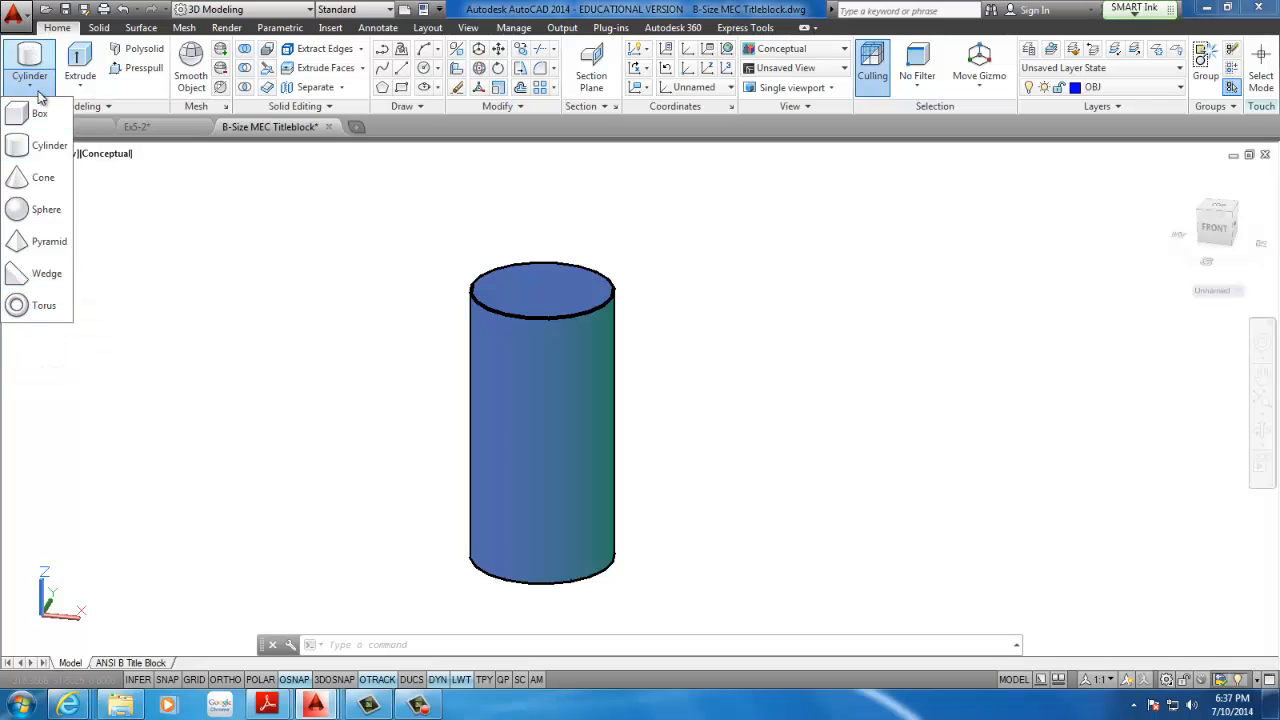
click(42, 309)
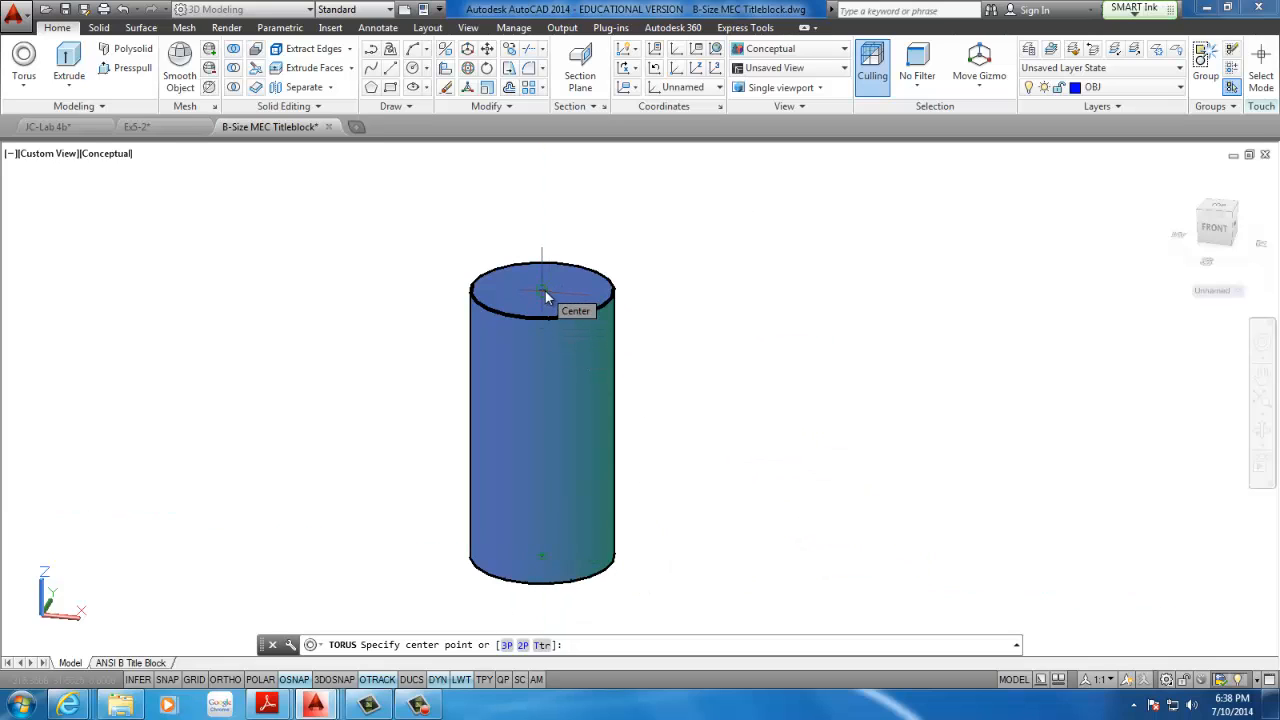
scroll(541, 288, up, 5)
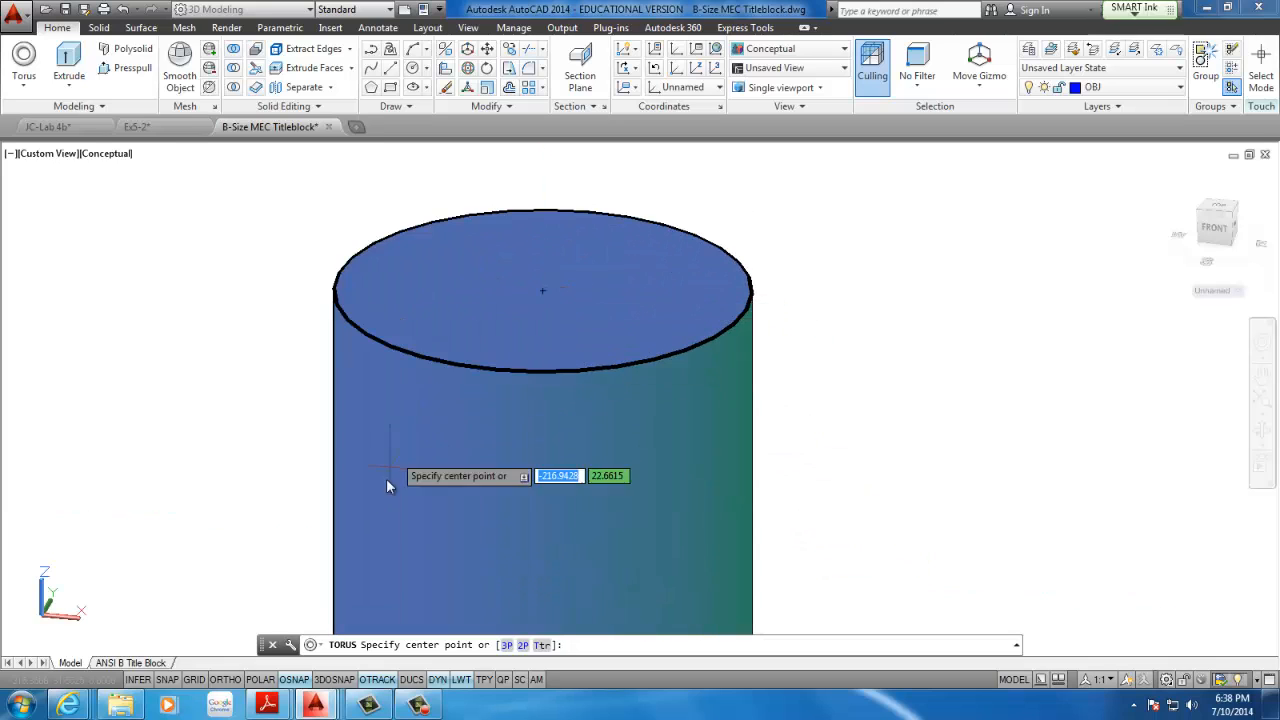
shift+right_click(294, 366)
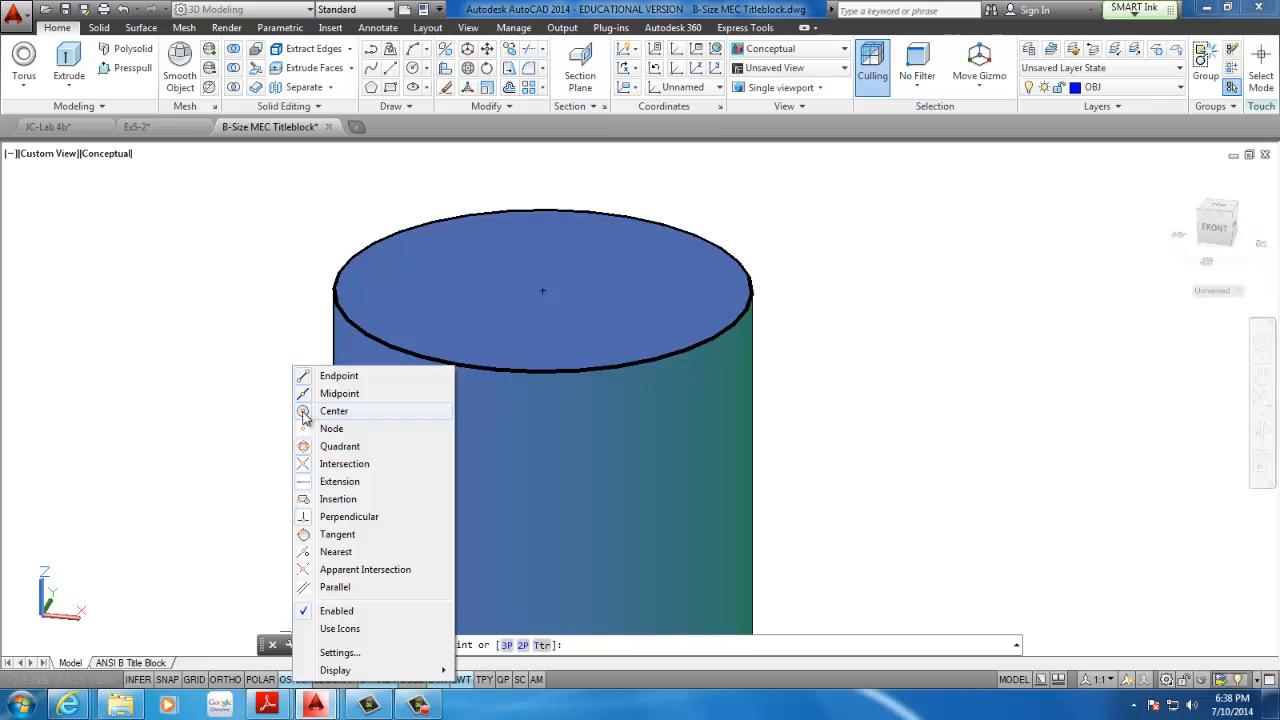
click(402, 413)
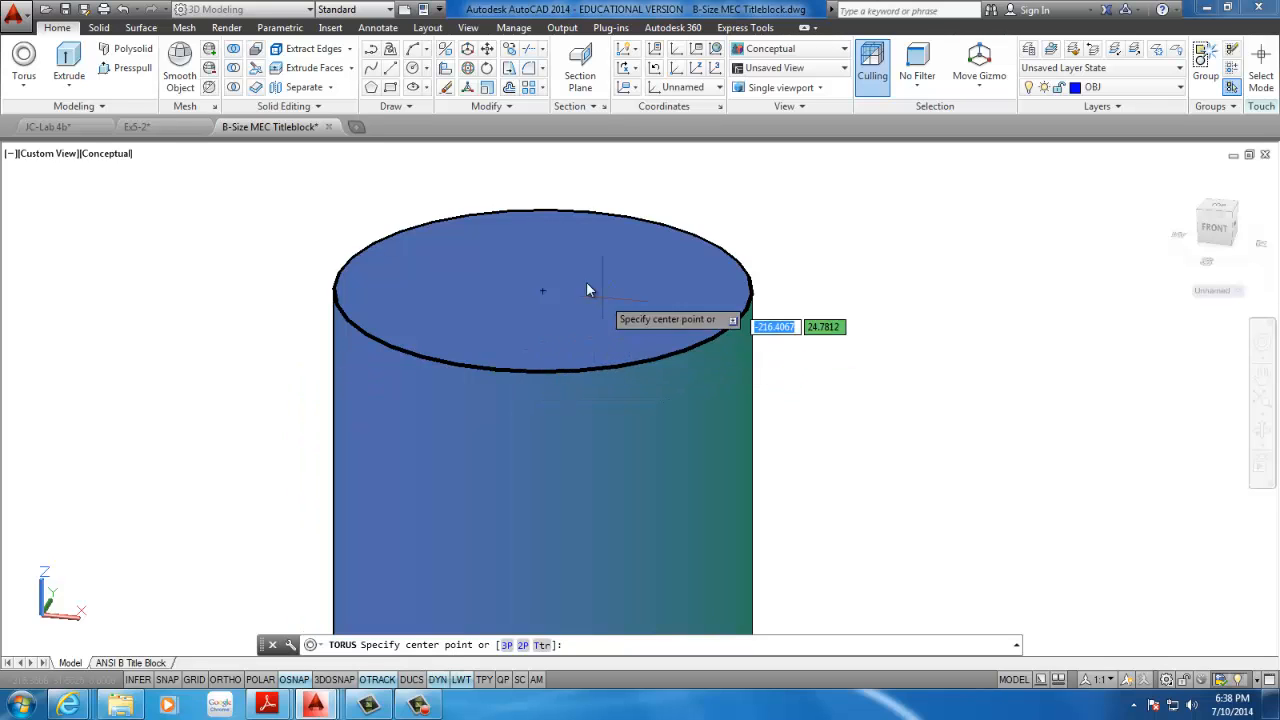
scroll(563, 288, up, 4)
scroll(563, 288, down, 5)
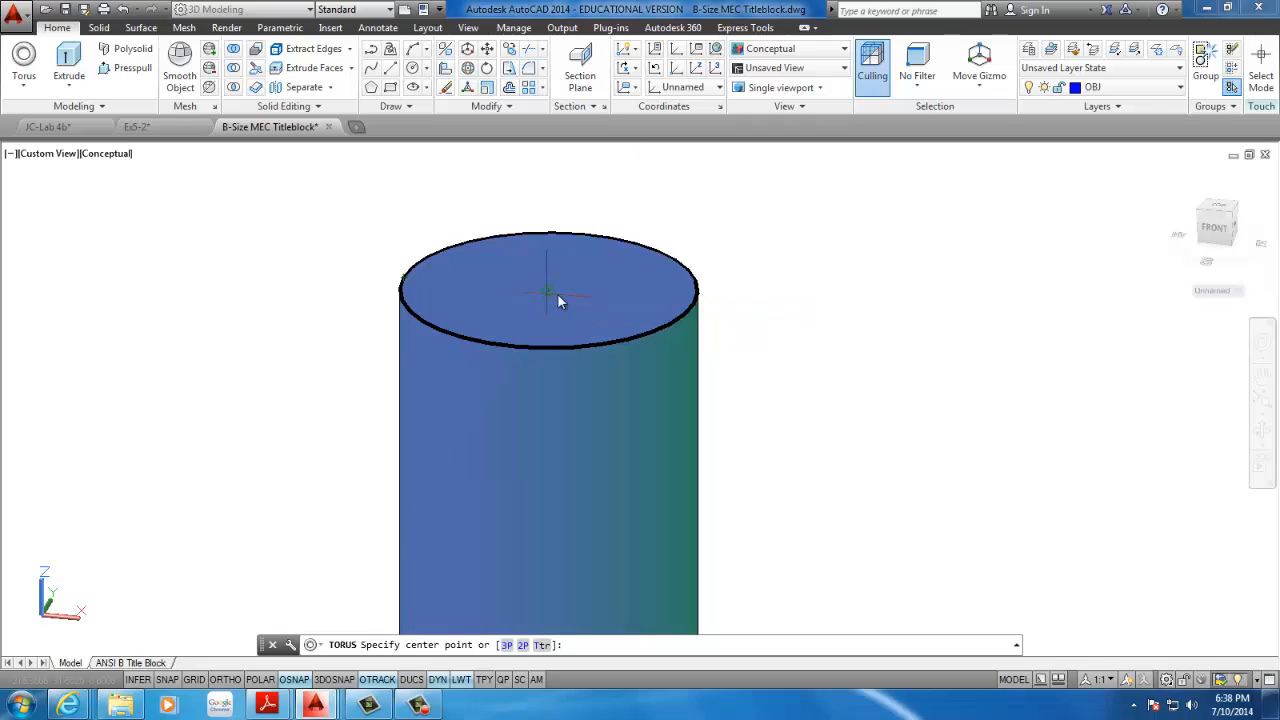
scroll(430, 350, down, 5)
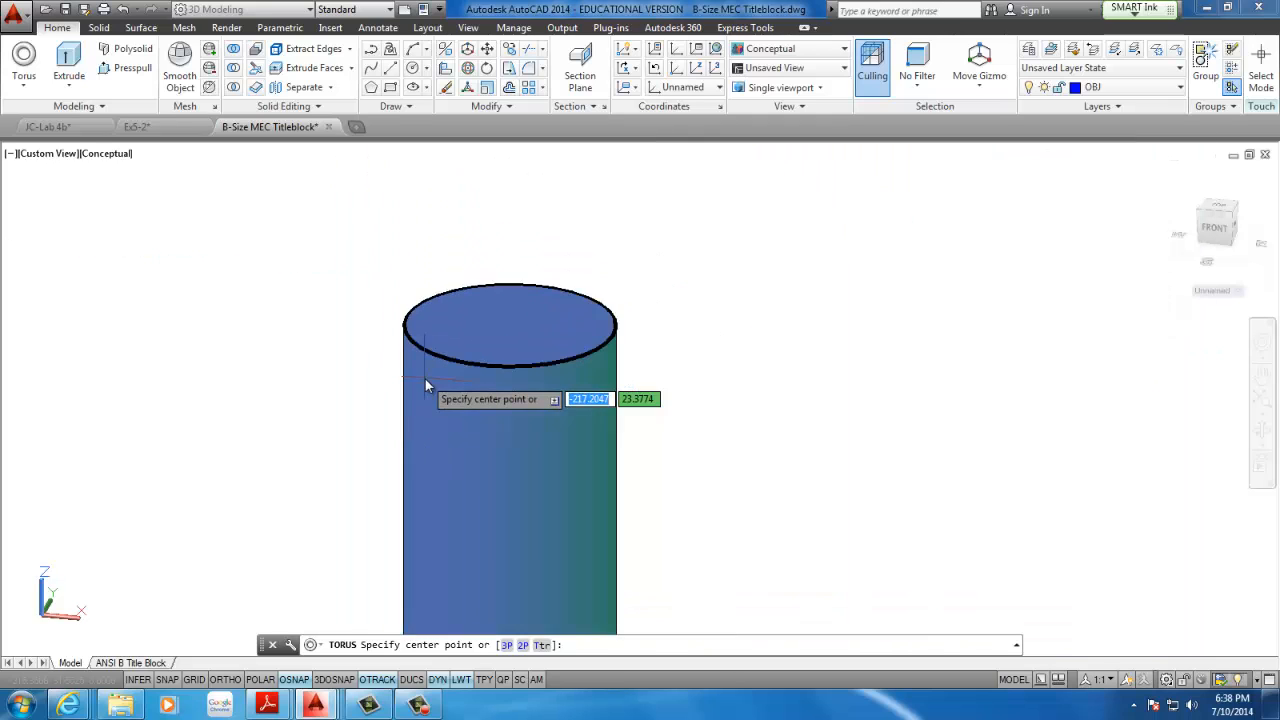
scroll(338, 510, up, 5)
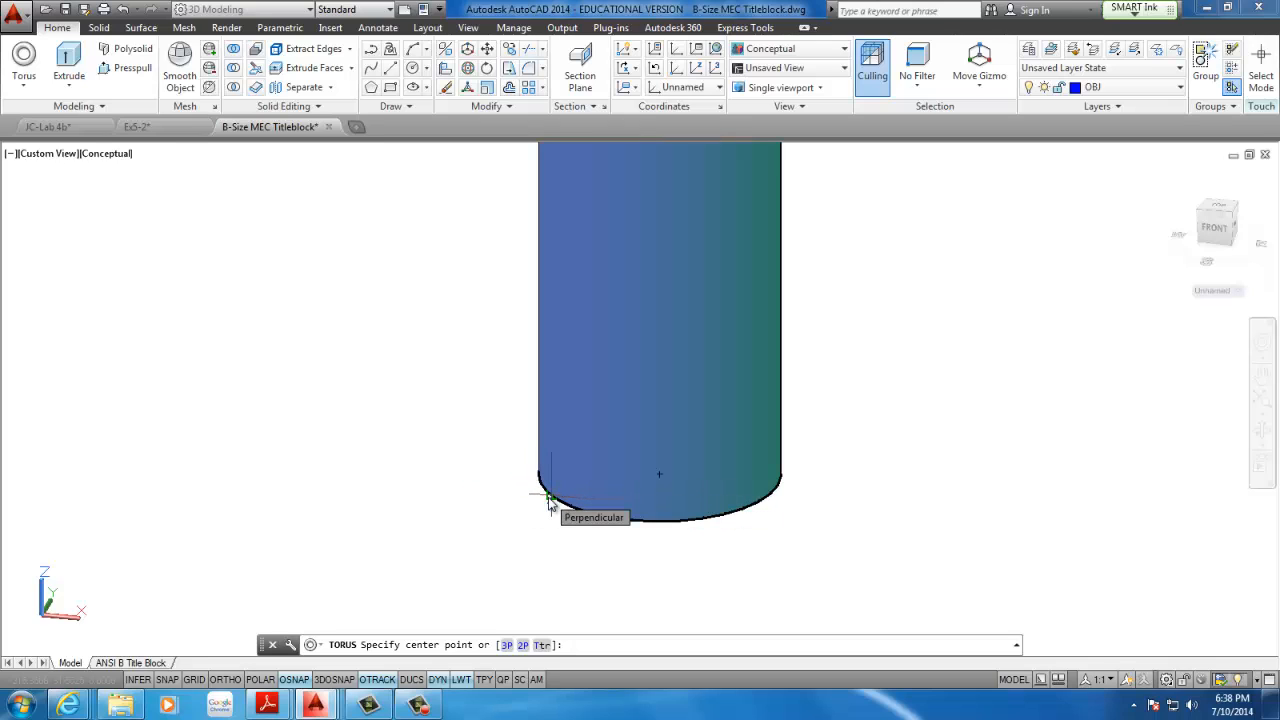
scroll(560, 486, up, 3)
scroll(558, 486, down, 6)
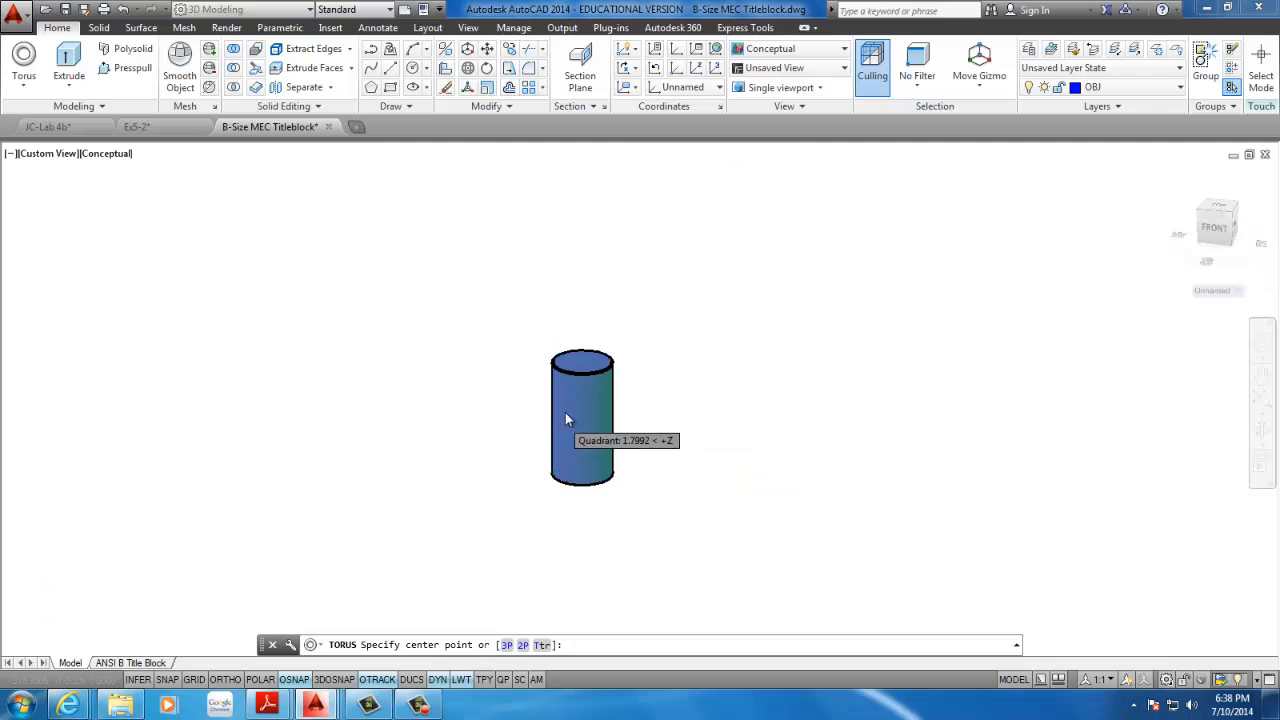
scroll(576, 391, up, 4)
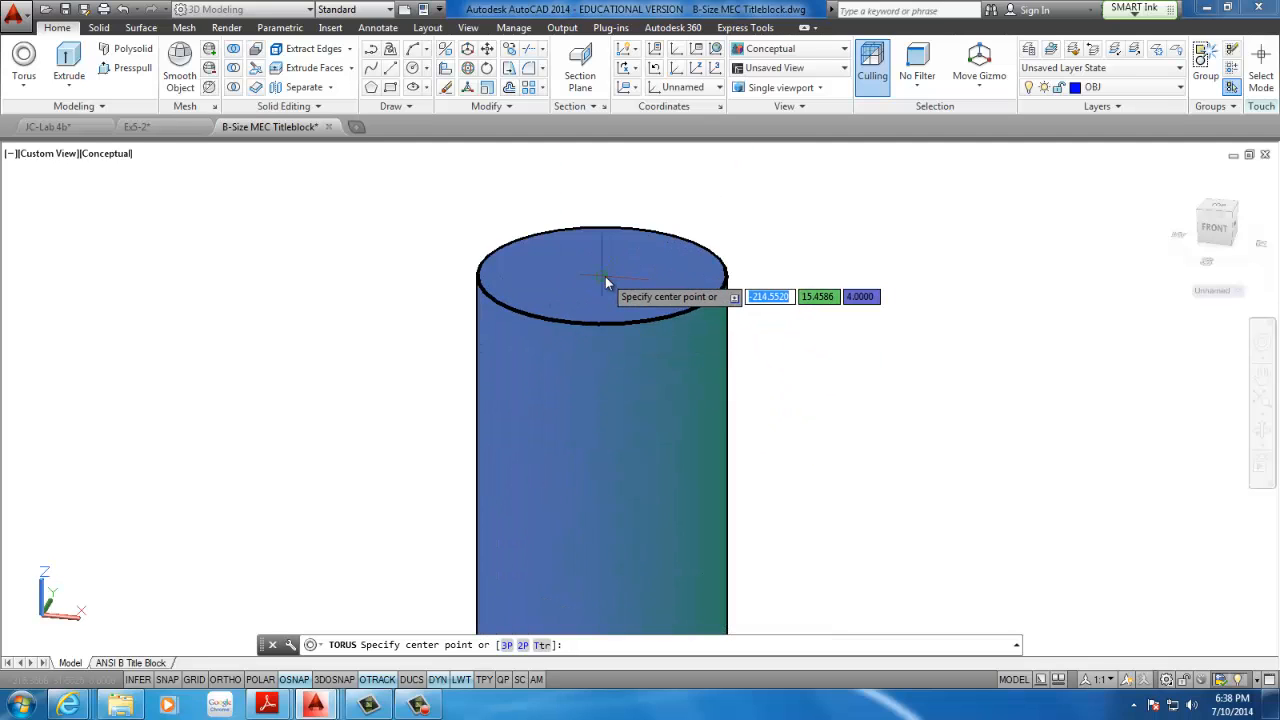
click(603, 276)
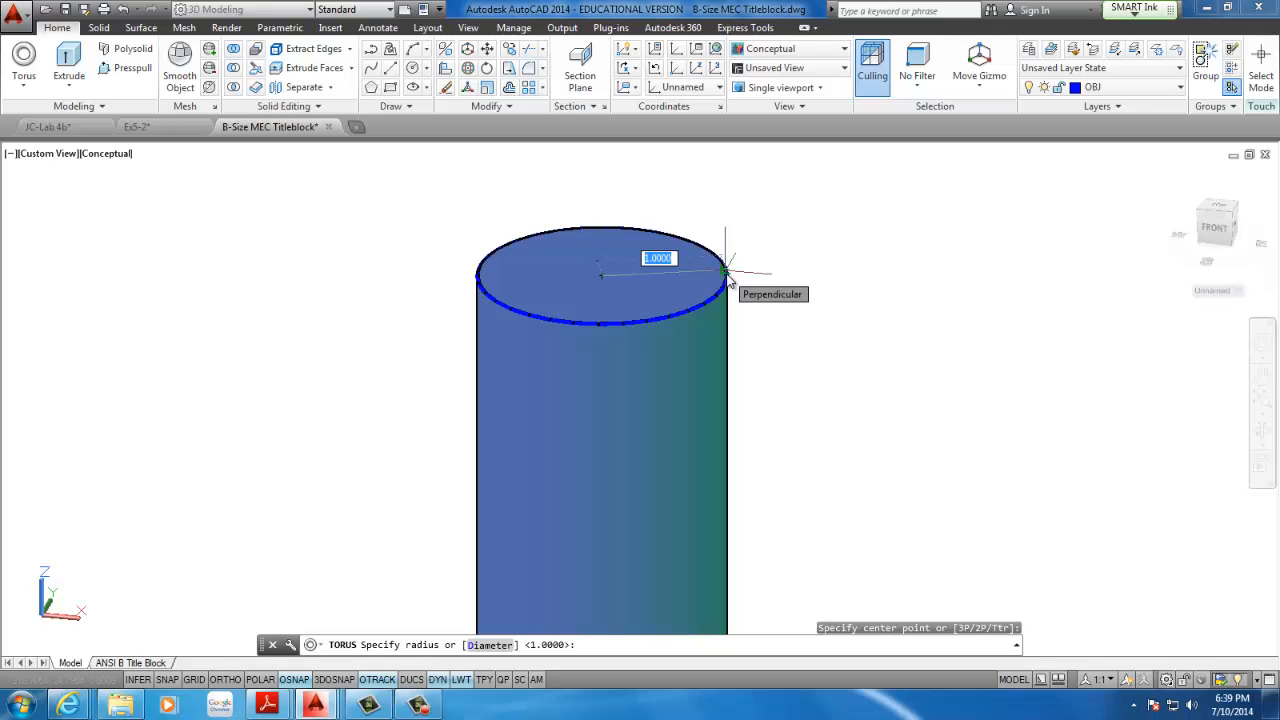
Give the torus on the top face a diameter of 2 and a tube radius of .25
text(d)
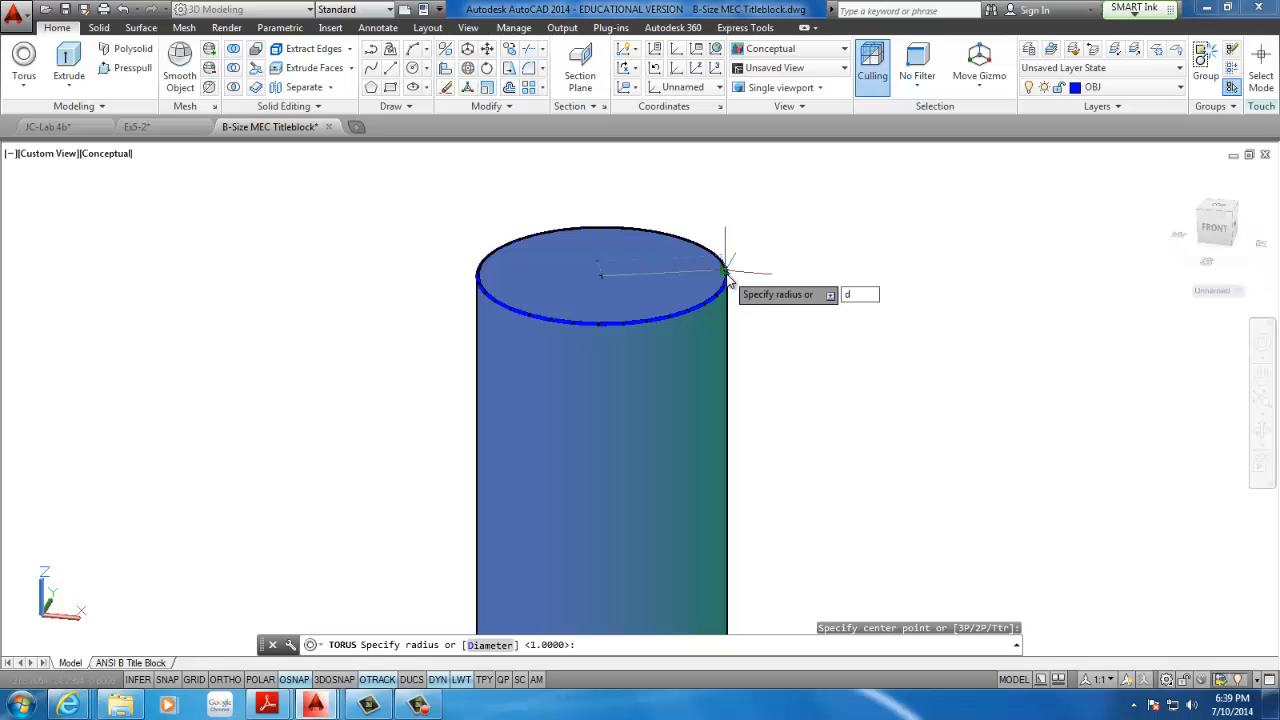
key(Return)
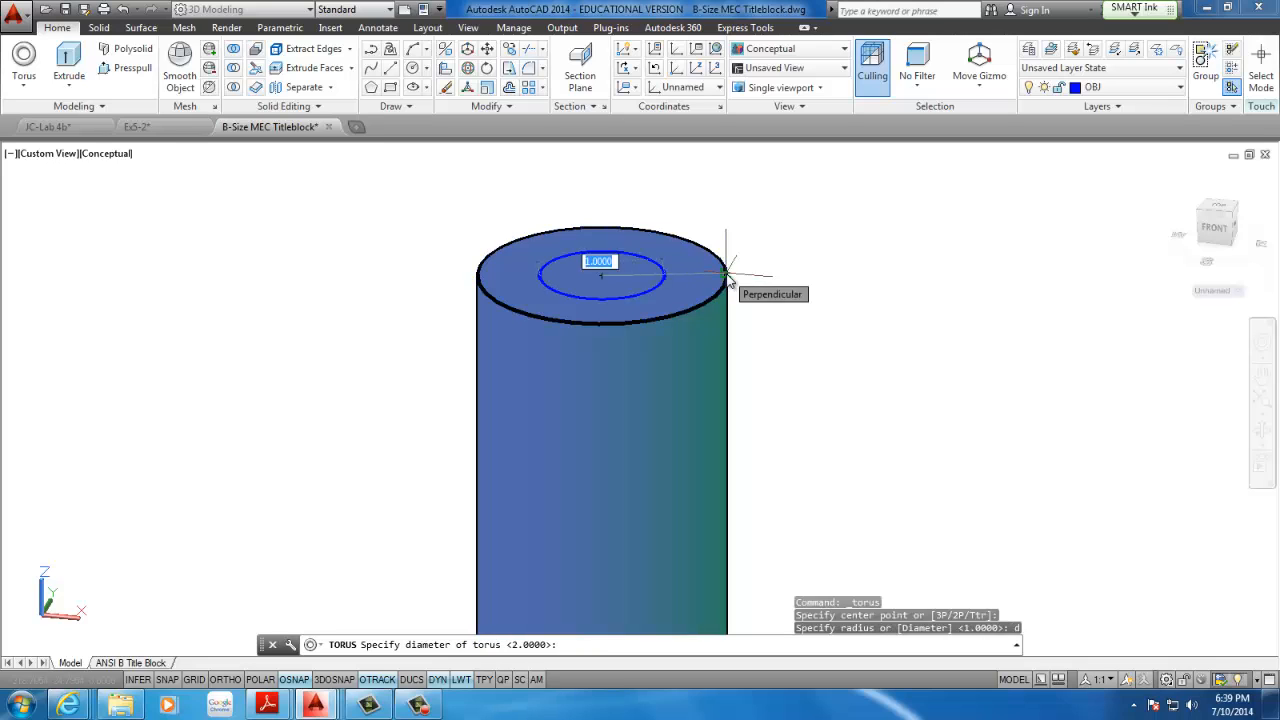
text(2)
key(Return)
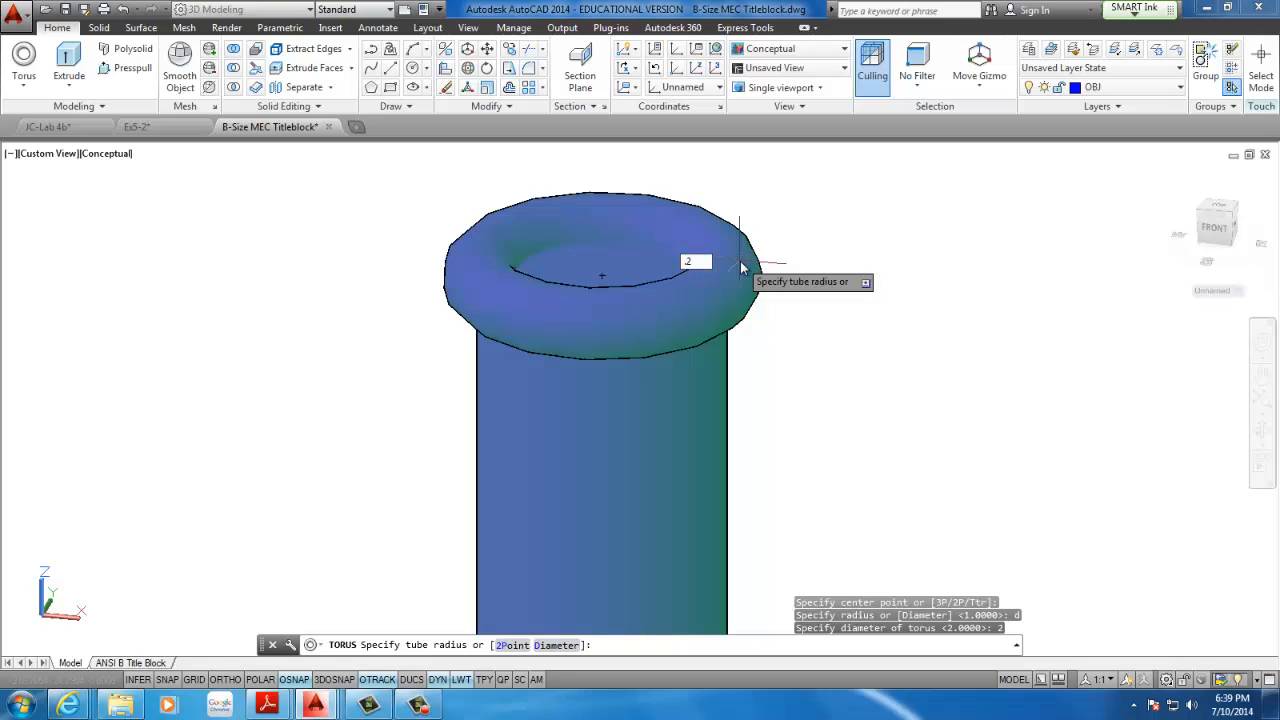
text(5)
key(Return)
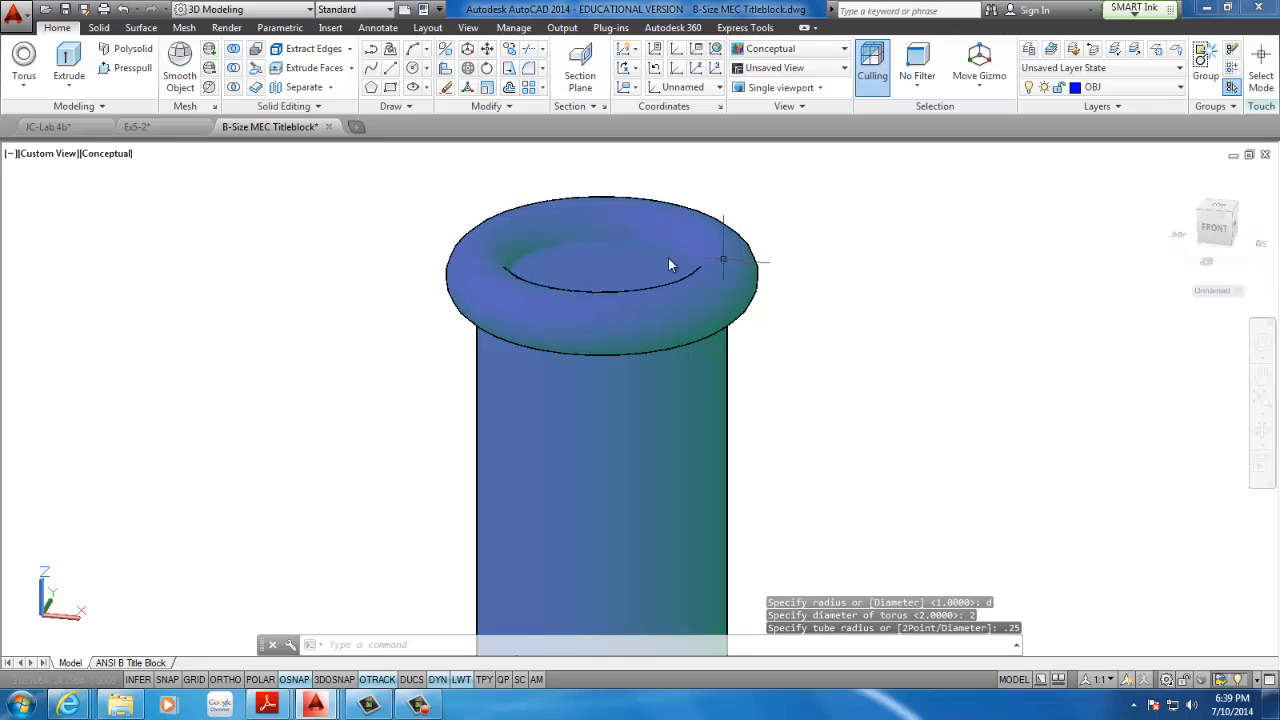
Add a torus centred on the cylinder's bottom face with a radius of 1.25 and a tube radius of .5
scroll(668, 260, down, 2)
middle_drag(634, 283, 598, 267)
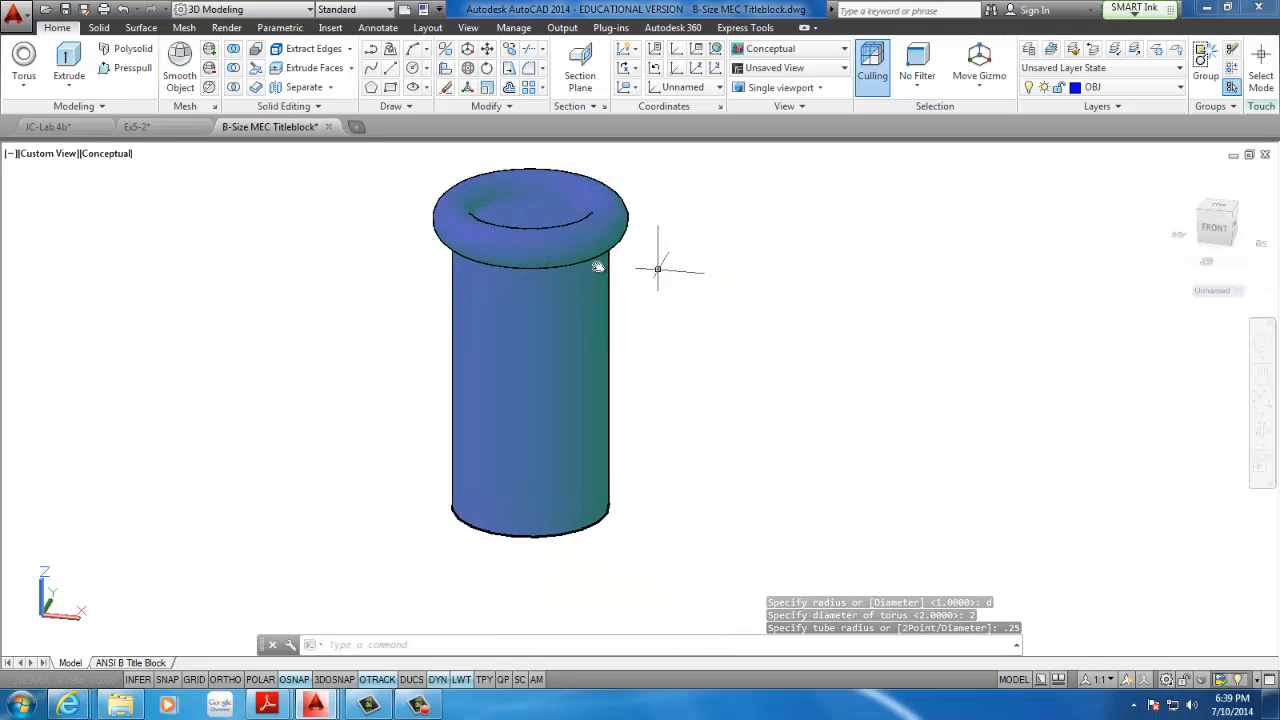
click(24, 58)
click(530, 505)
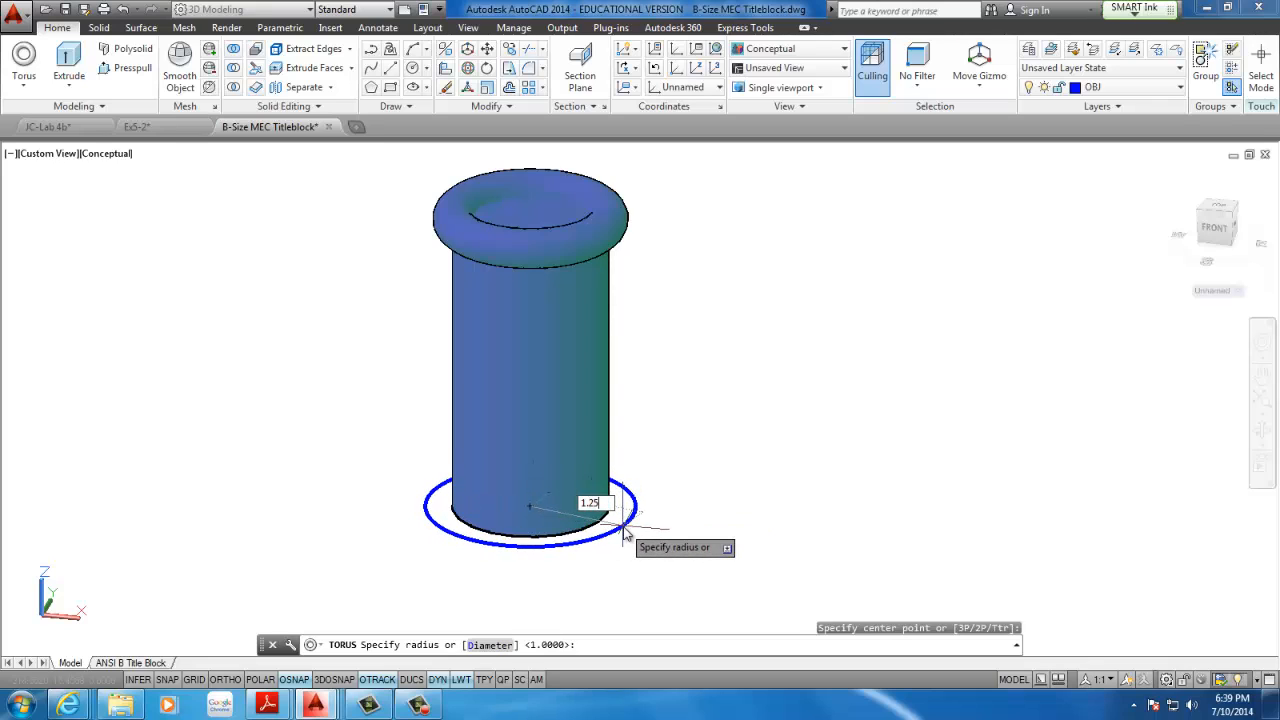
key(Return)
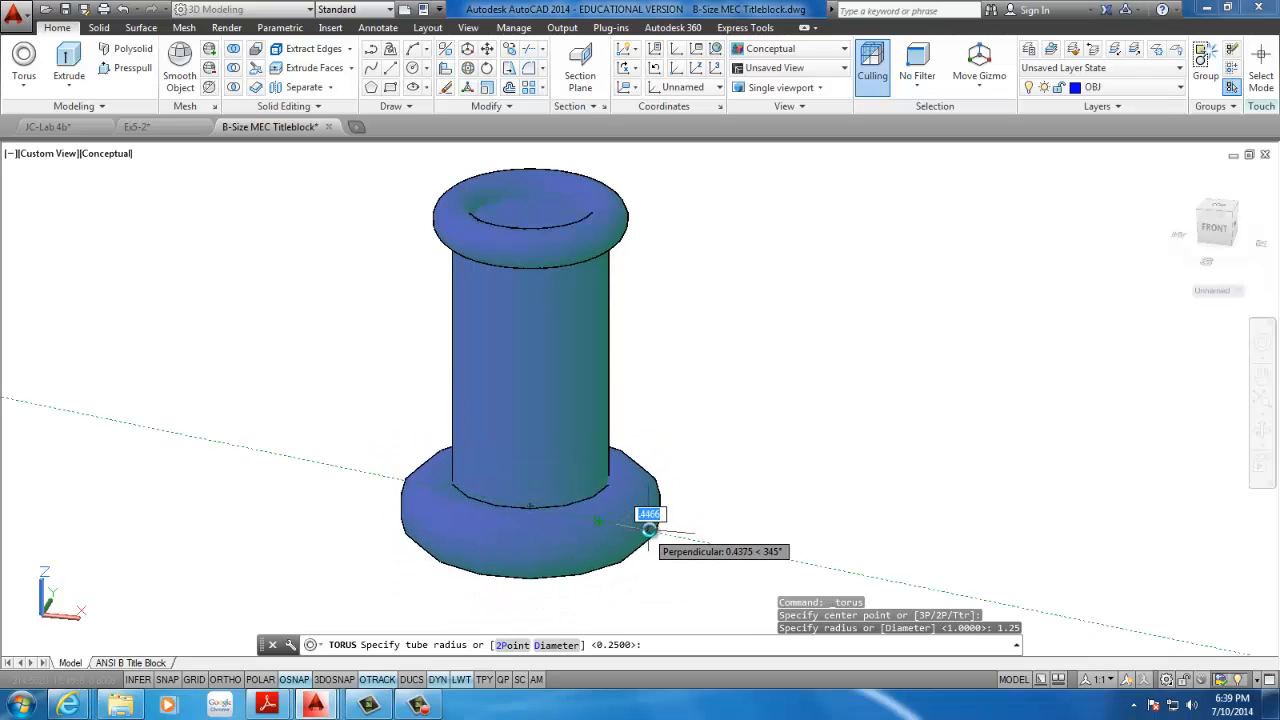
text(.5)
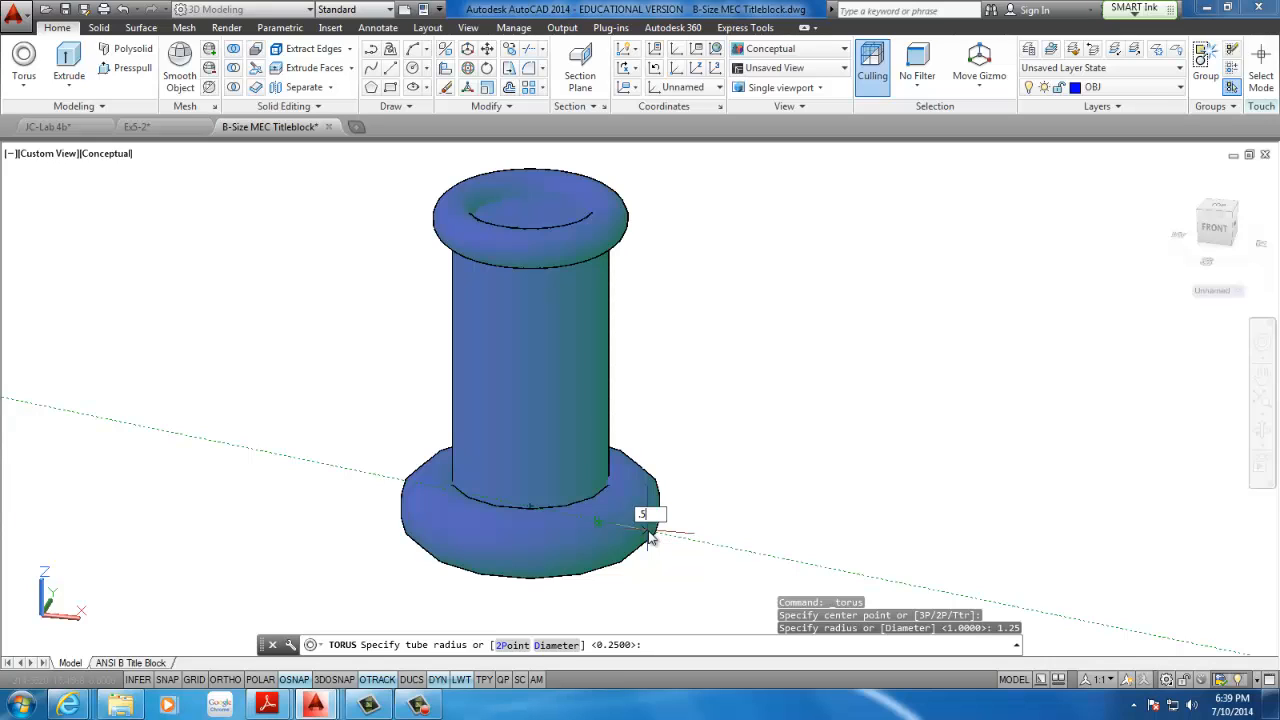
key(Return)
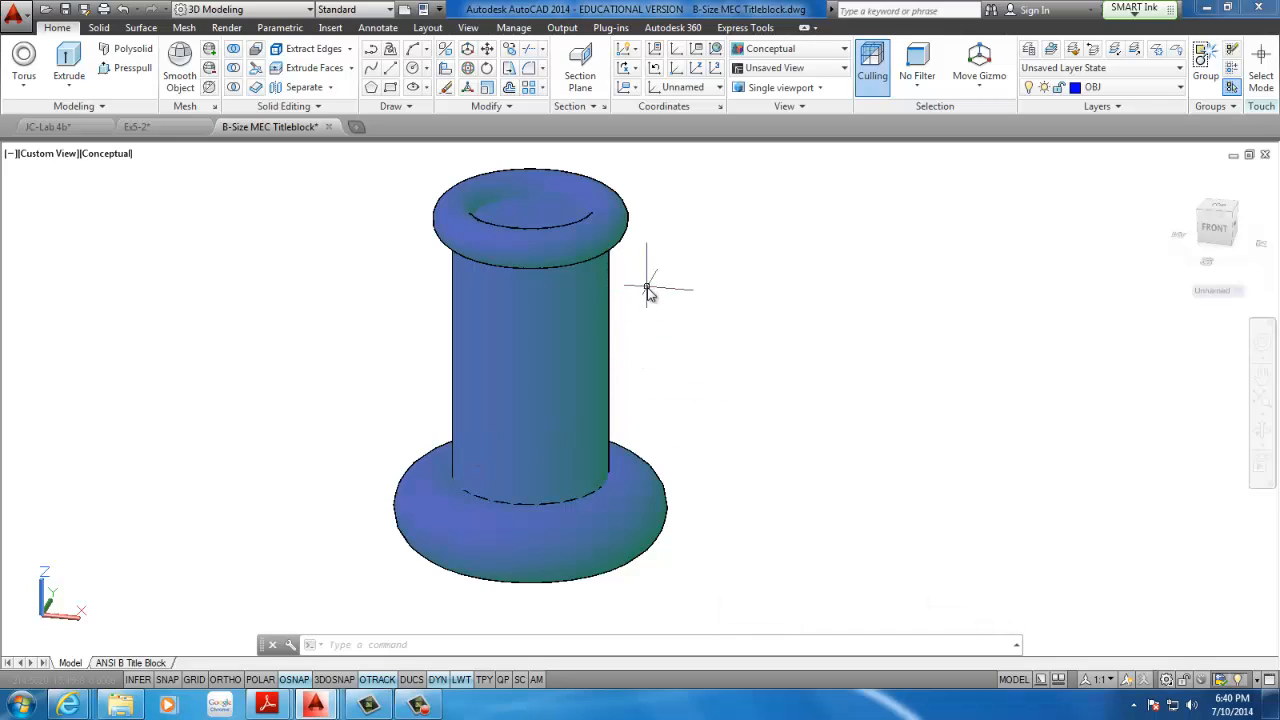
Begin a second cylinder centred on the first cylinder's top face, with a base diameter of 1.75
shift+middle_drag(646, 290, 606, 363)
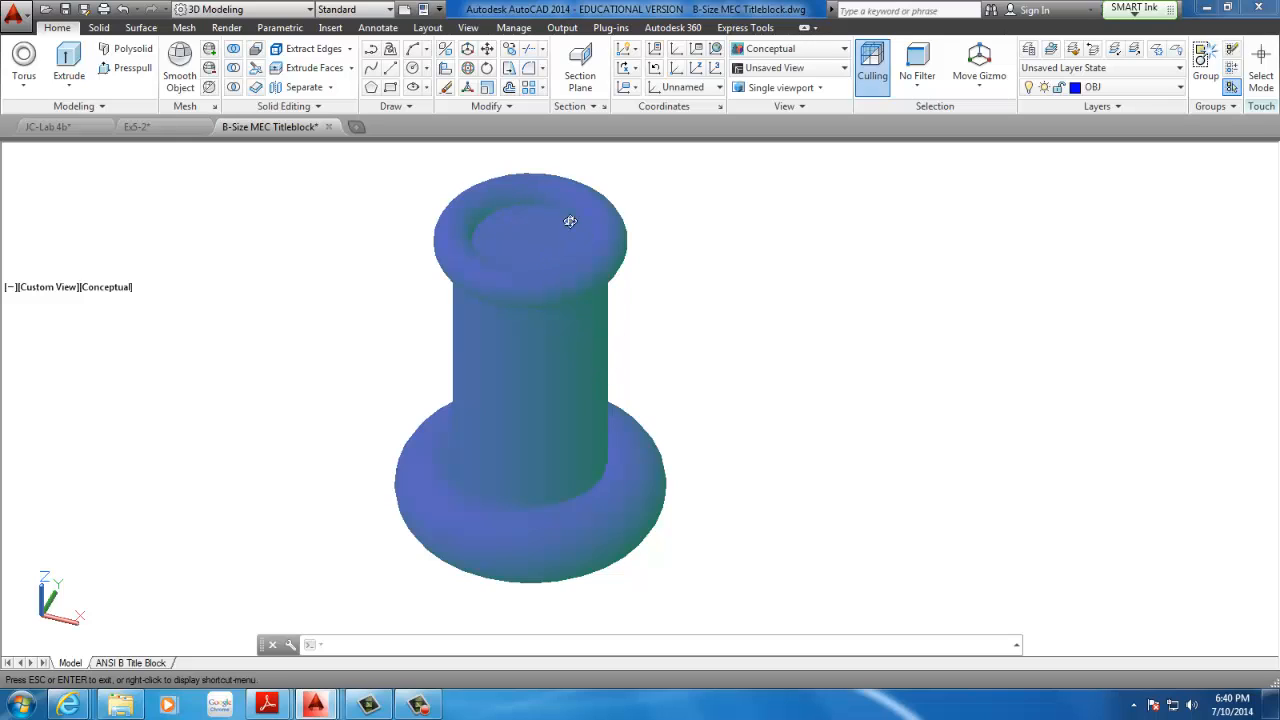
shift+middle_drag(570, 221, 571, 245)
mouse_move(557, 454)
middle_down()
mouse_move(554, 415)
mouse_move(540, 443)
middle_up()
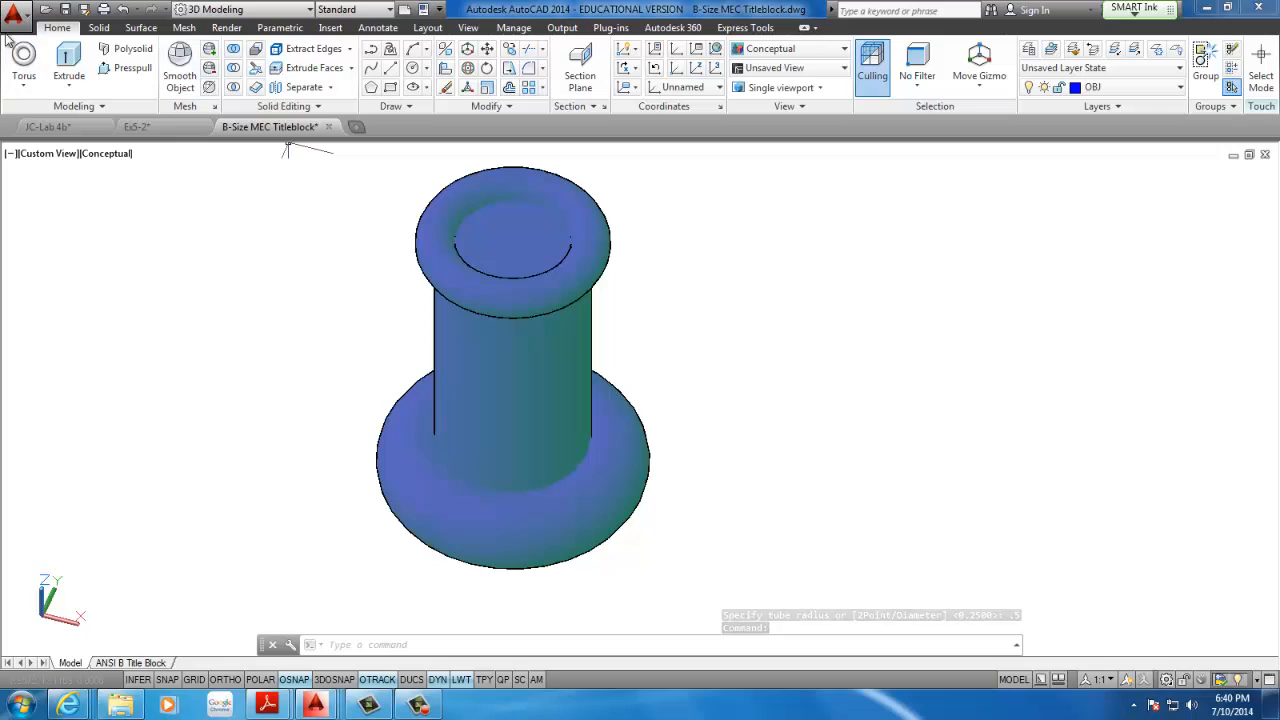
click(22, 88)
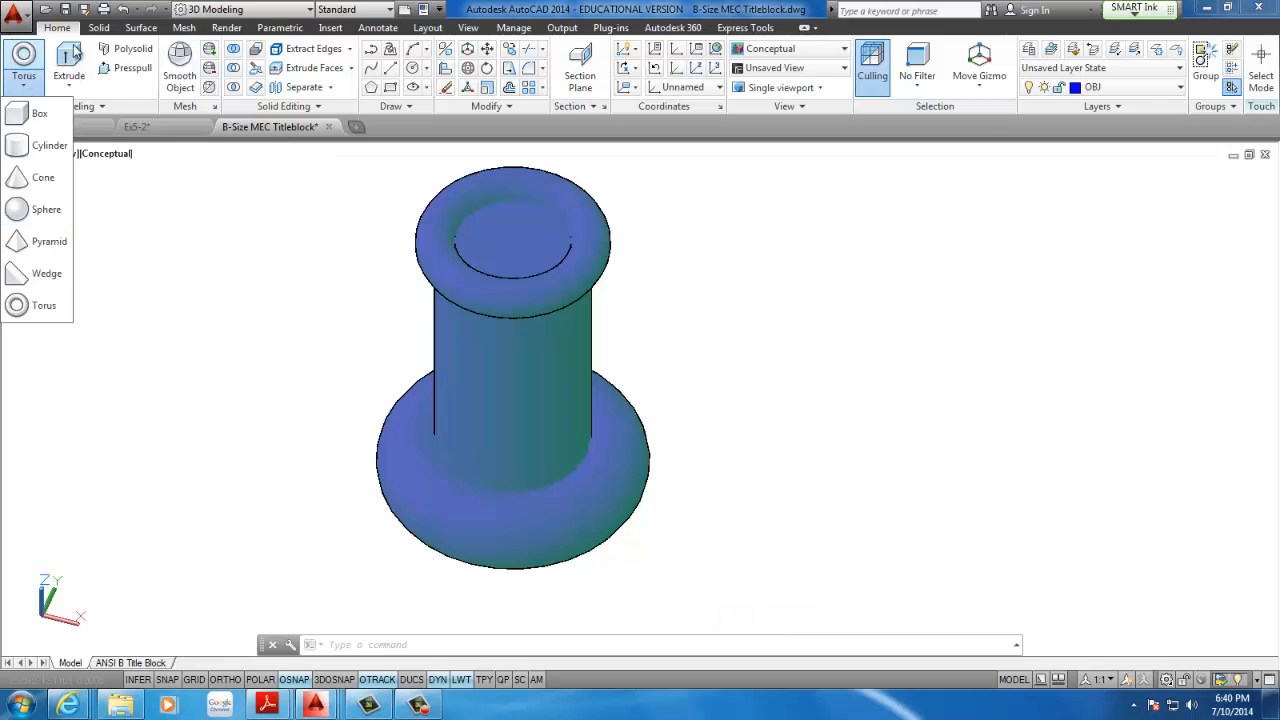
click(81, 88)
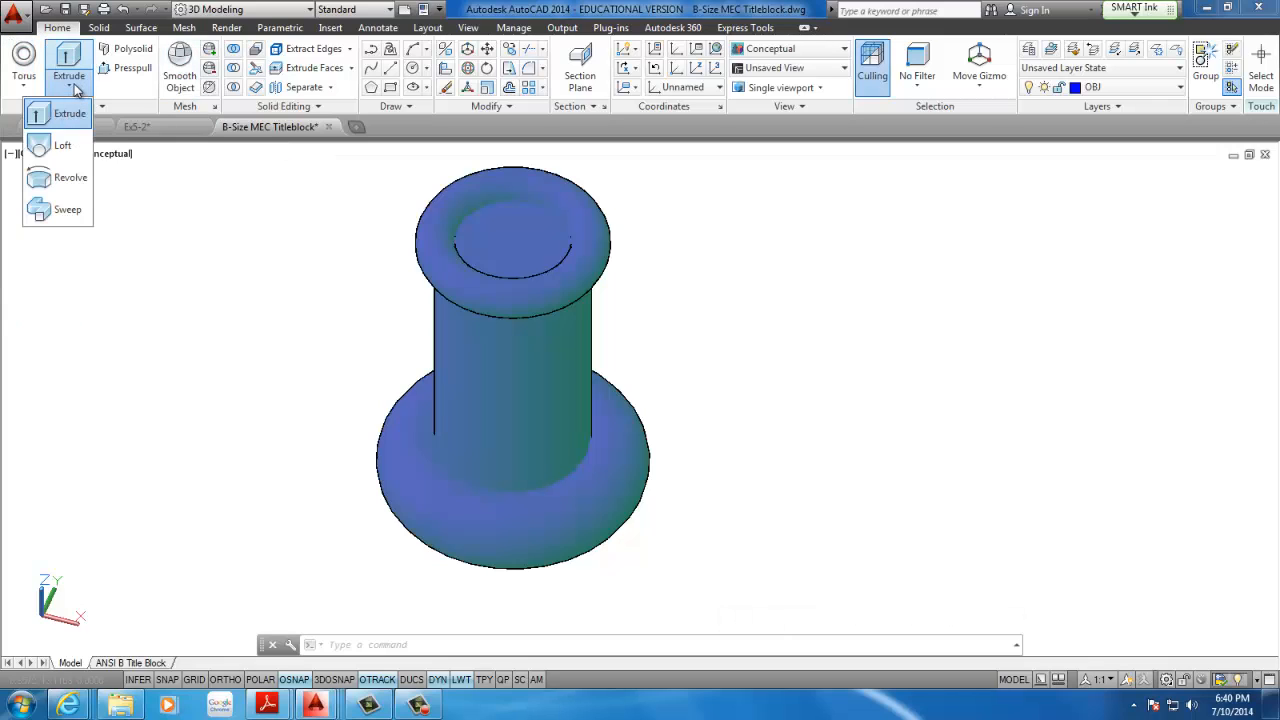
click(27, 84)
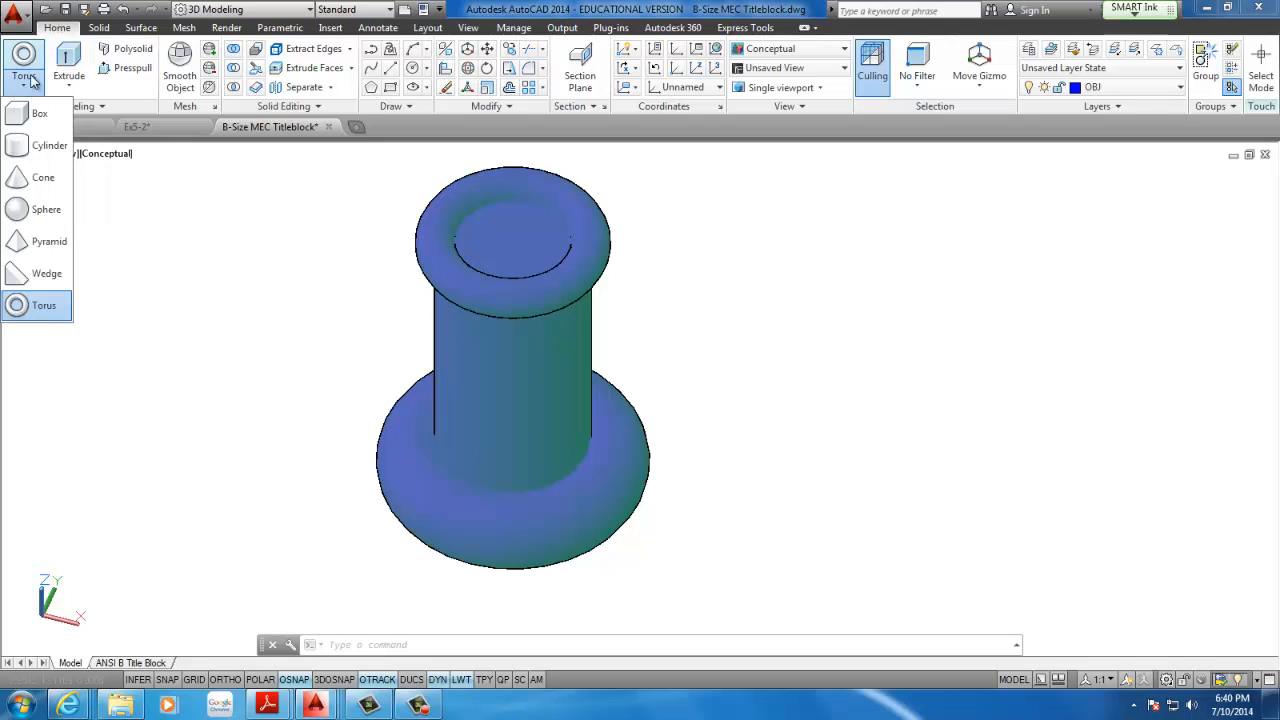
click(24, 152)
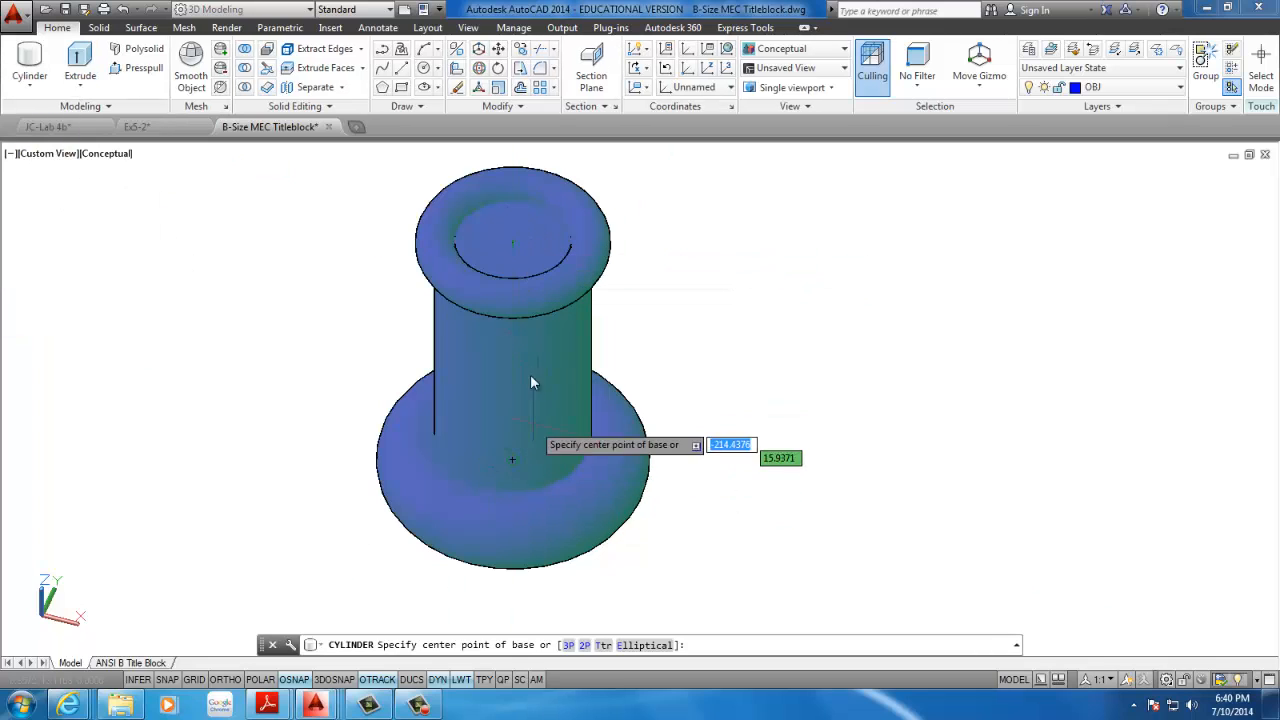
click(516, 246)
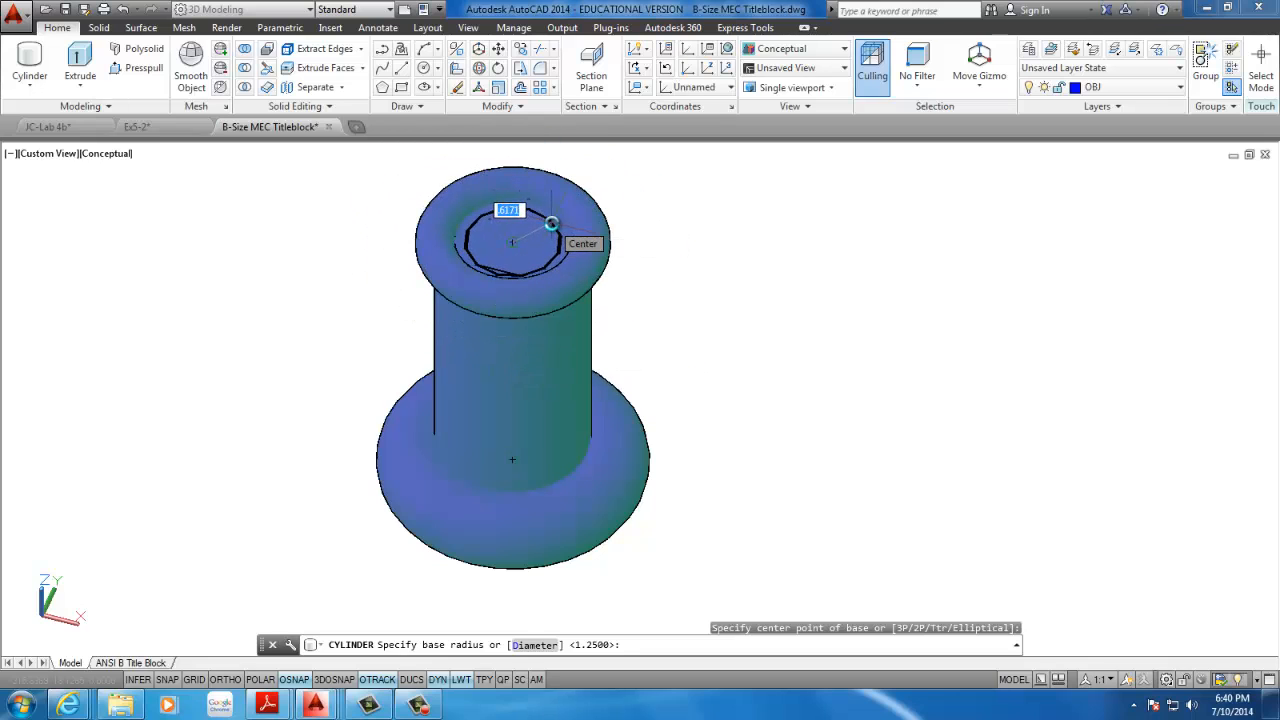
text(d)
key(Return)
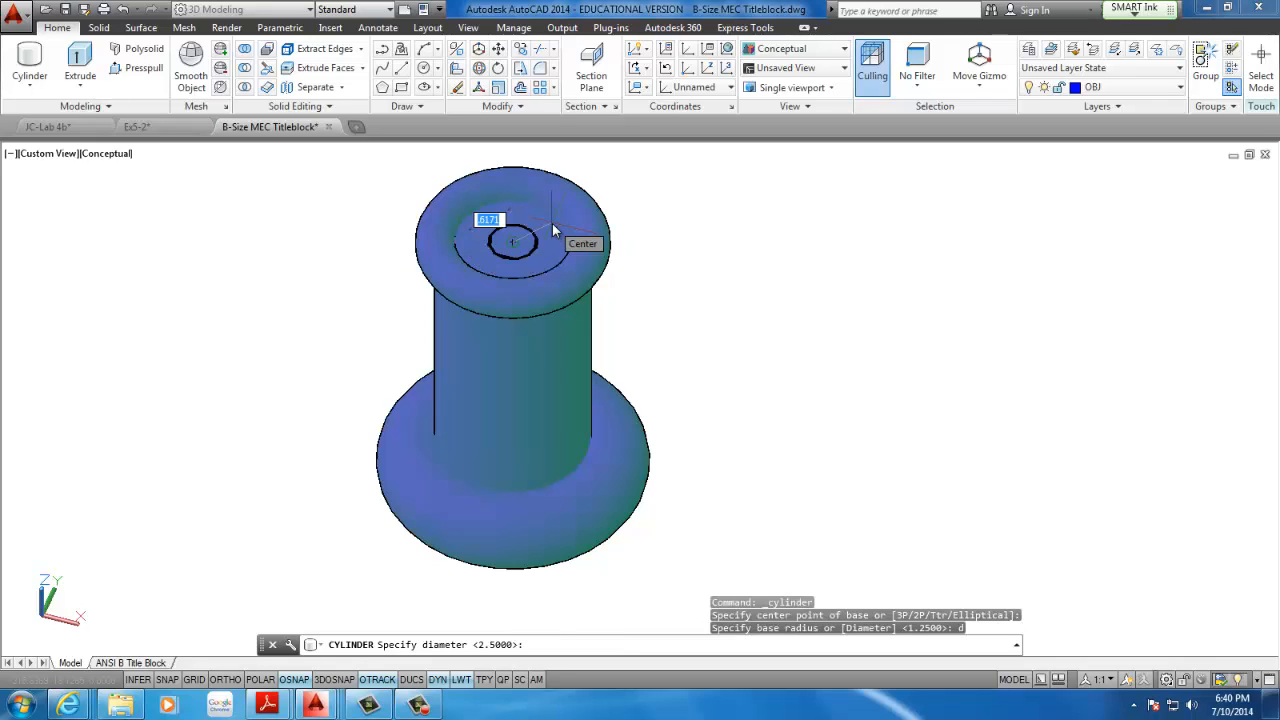
text(1.75)
key(Return)
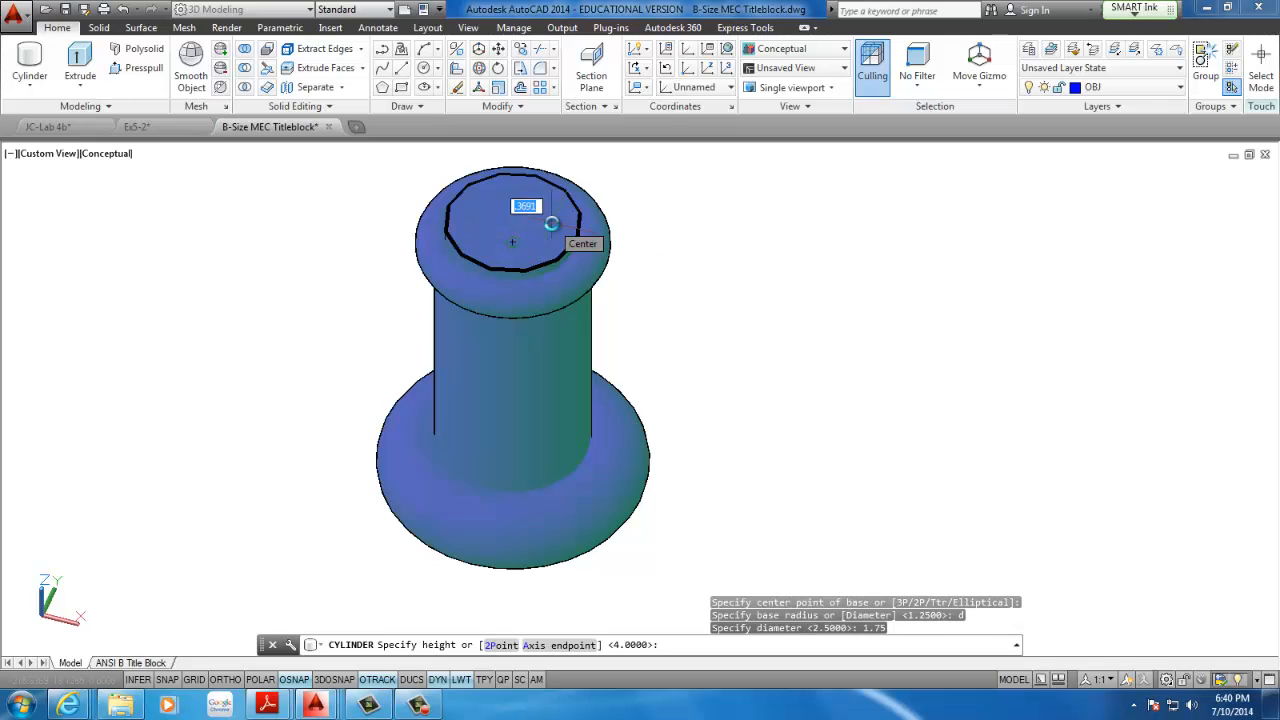
Extend the 1.75 diameter cylinder downwards through the whole model, past the bottom torus, to a height of about 10.5
scroll(551, 224, up, 2)
scroll(546, 237, down, 5)
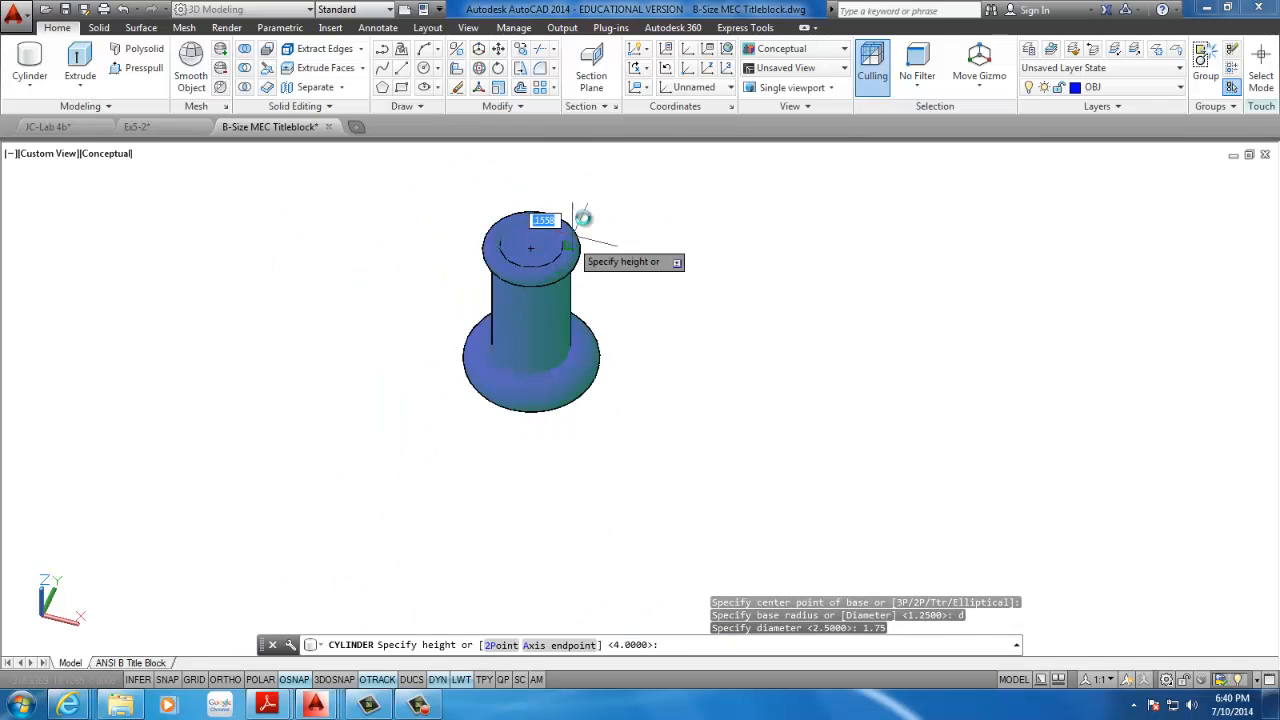
middle_drag(604, 183, 583, 166)
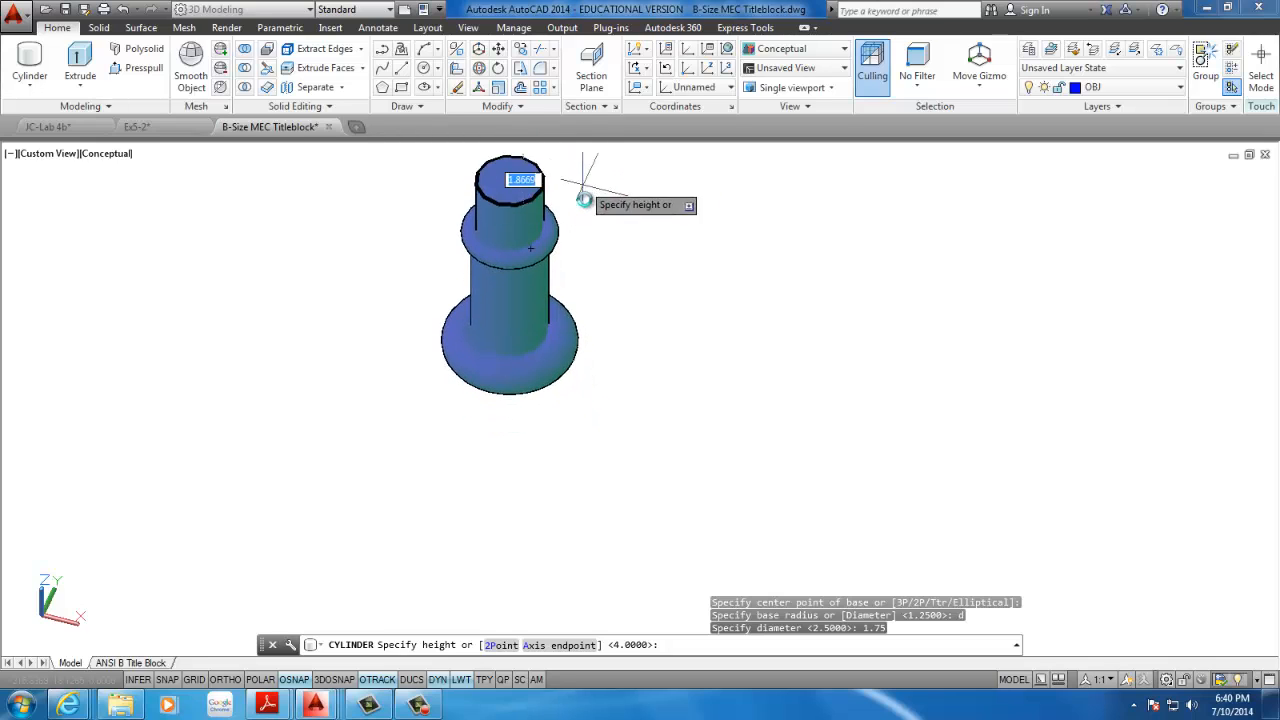
middle_drag(586, 211, 587, 277)
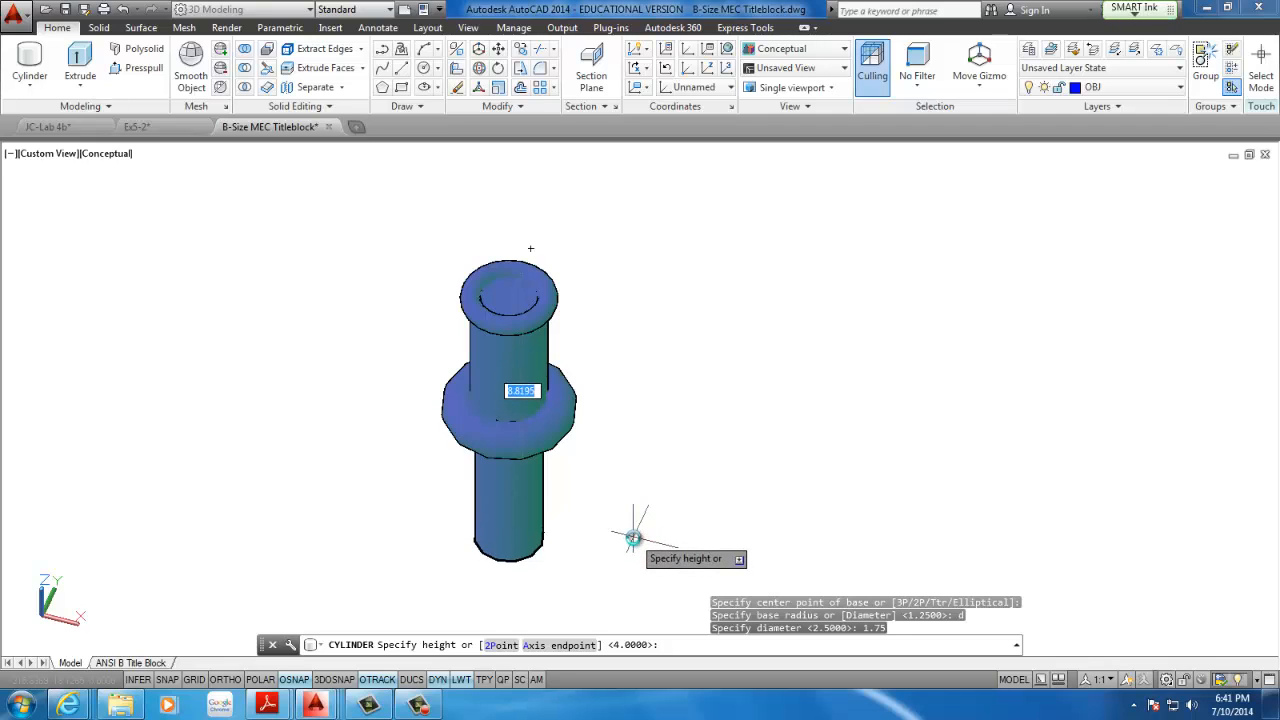
click(583, 592)
Subtract the long inner cylinder from the original cylinder and both tori to bore a hole through the part
middle_drag(546, 494, 370, 457)
scroll(464, 453, down, 3)
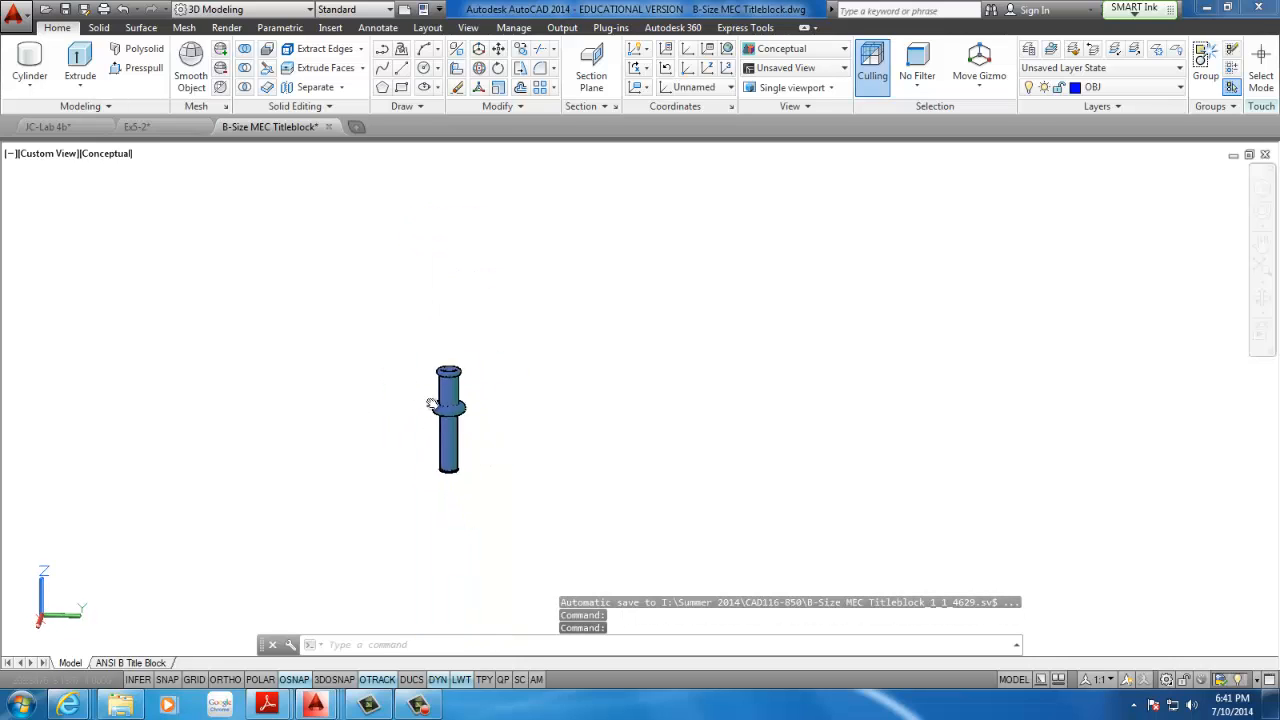
scroll(429, 404, up, 2)
scroll(429, 338, up, 2)
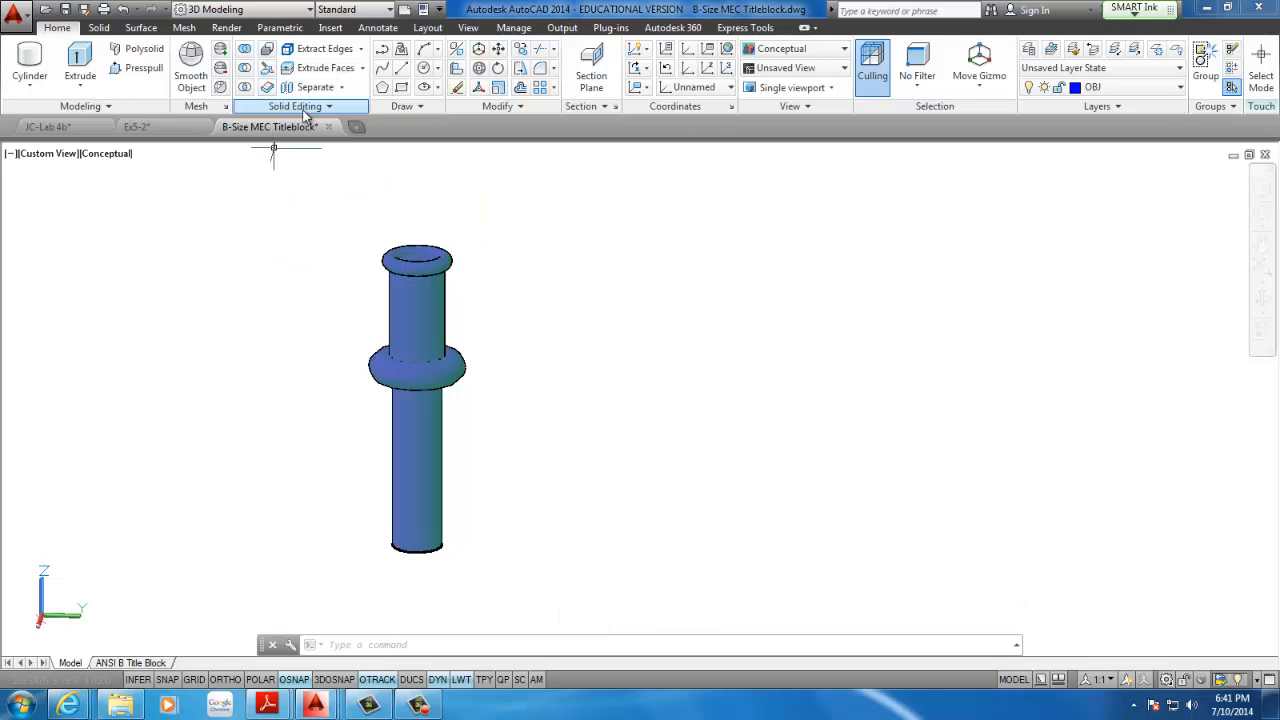
click(245, 68)
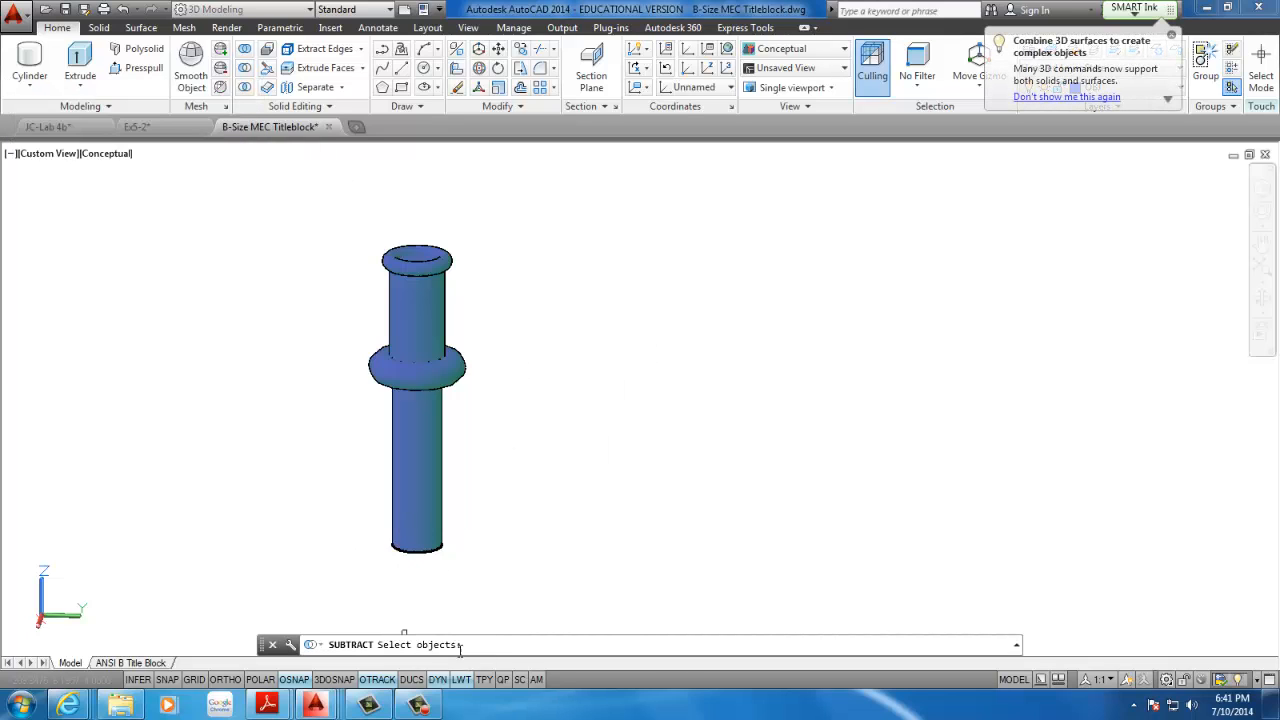
click(462, 366)
click(438, 287)
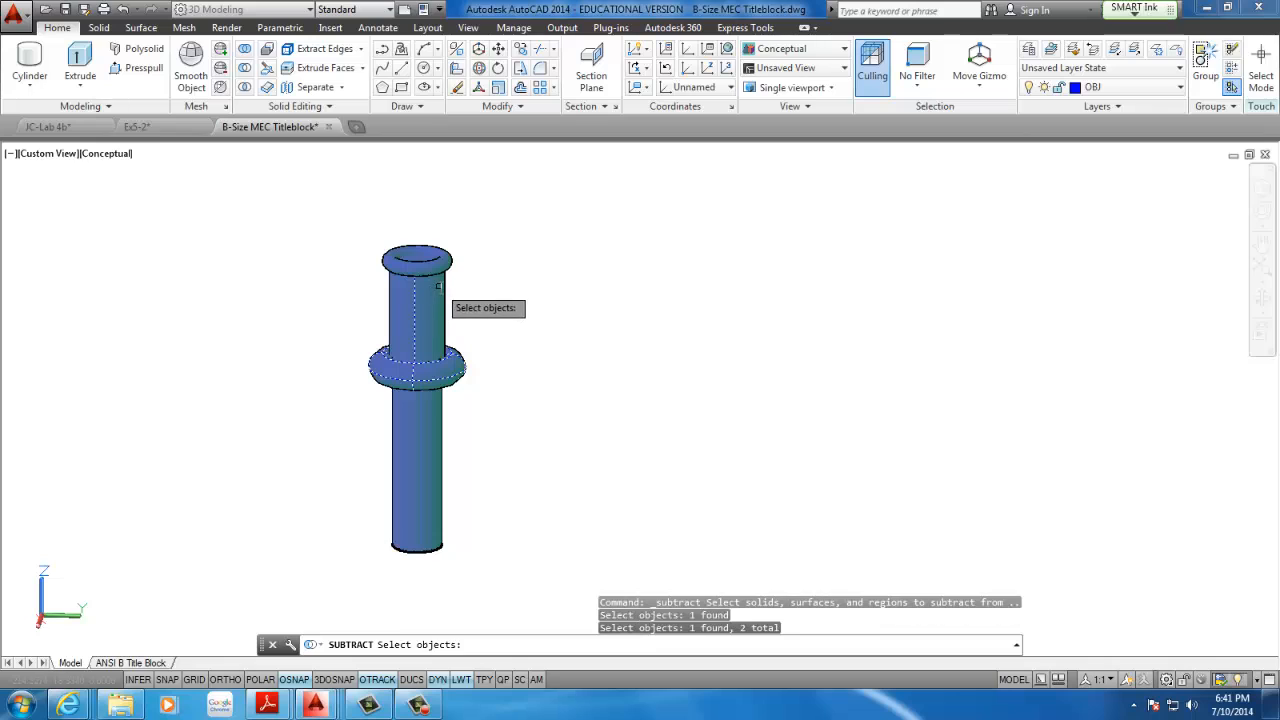
click(431, 263)
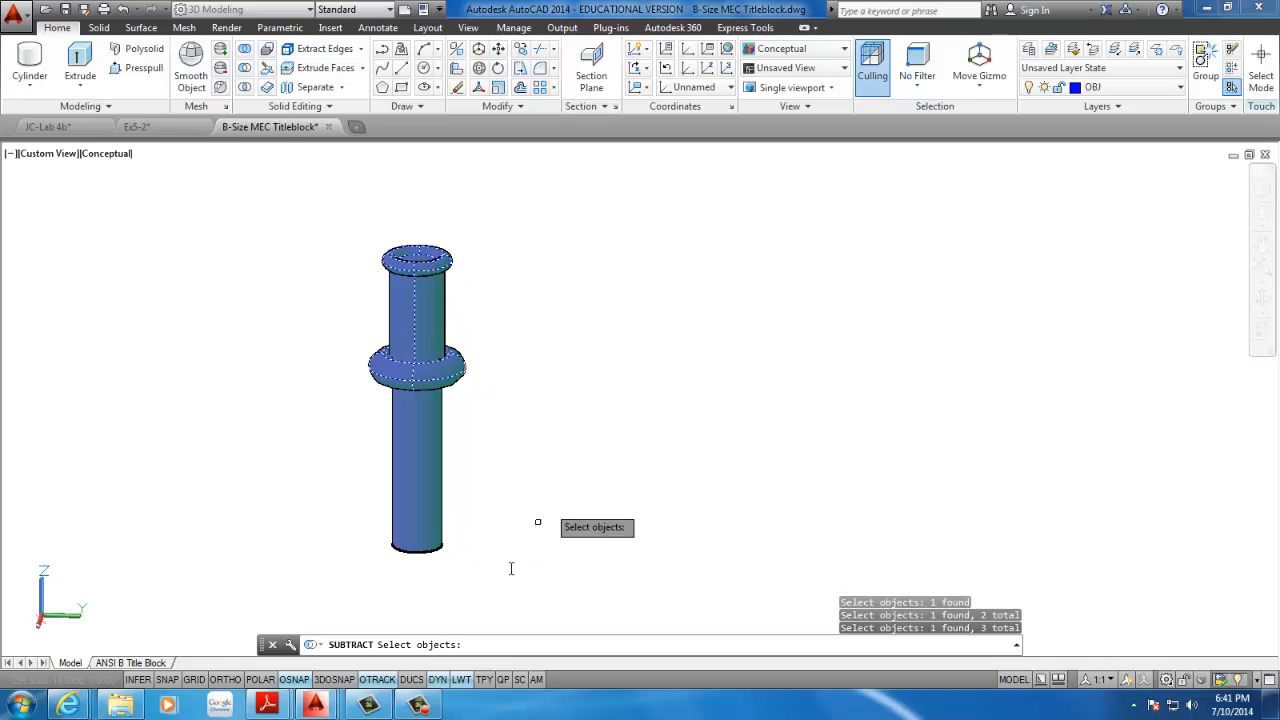
key(Return)
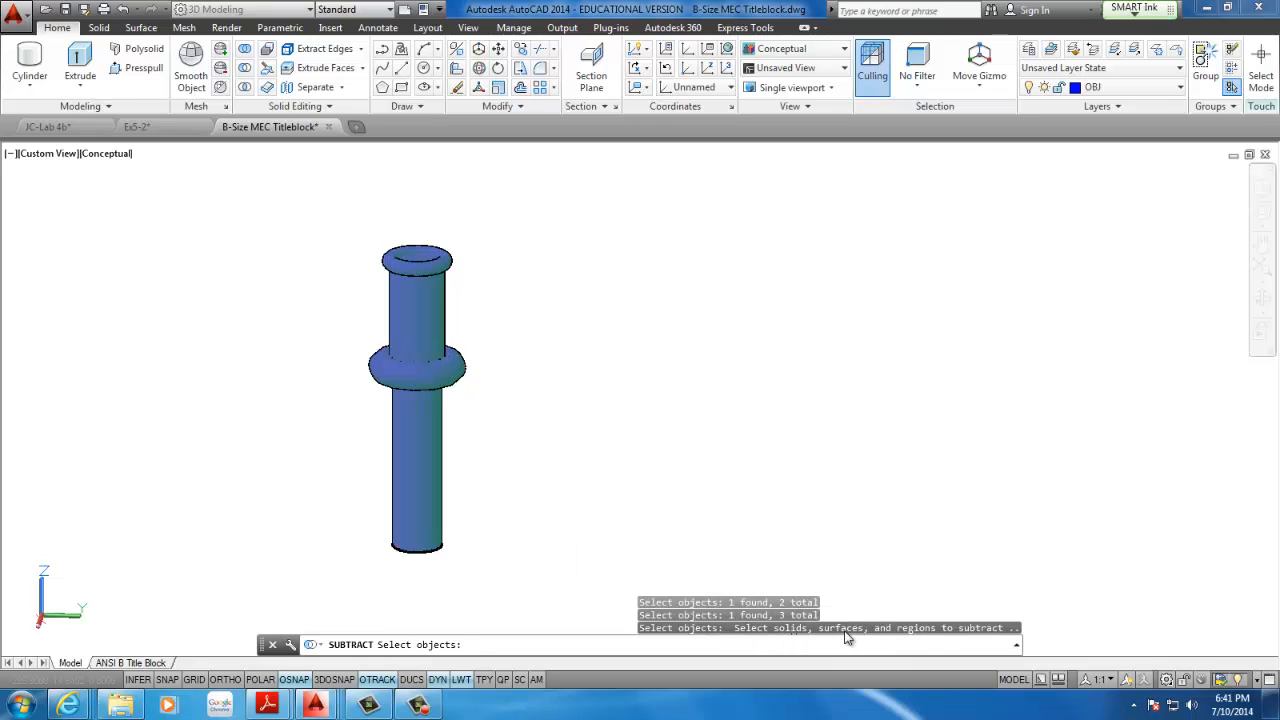
click(425, 455)
key(Return)
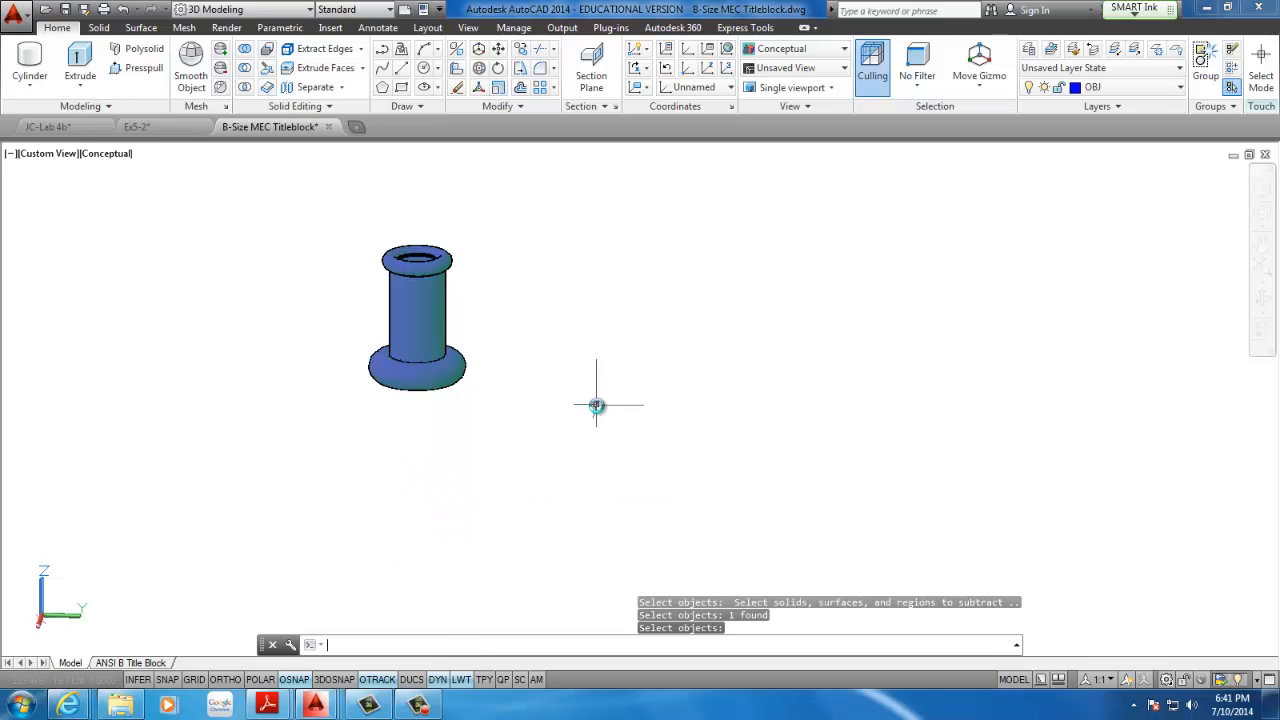
Examine the bored cylinder and torus part from above and from the side
scroll(472, 345, down, 3)
scroll(438, 333, up, 1)
middle_drag(406, 322, 459, 308)
scroll(468, 368, up, 2)
scroll(506, 366, down, 6)
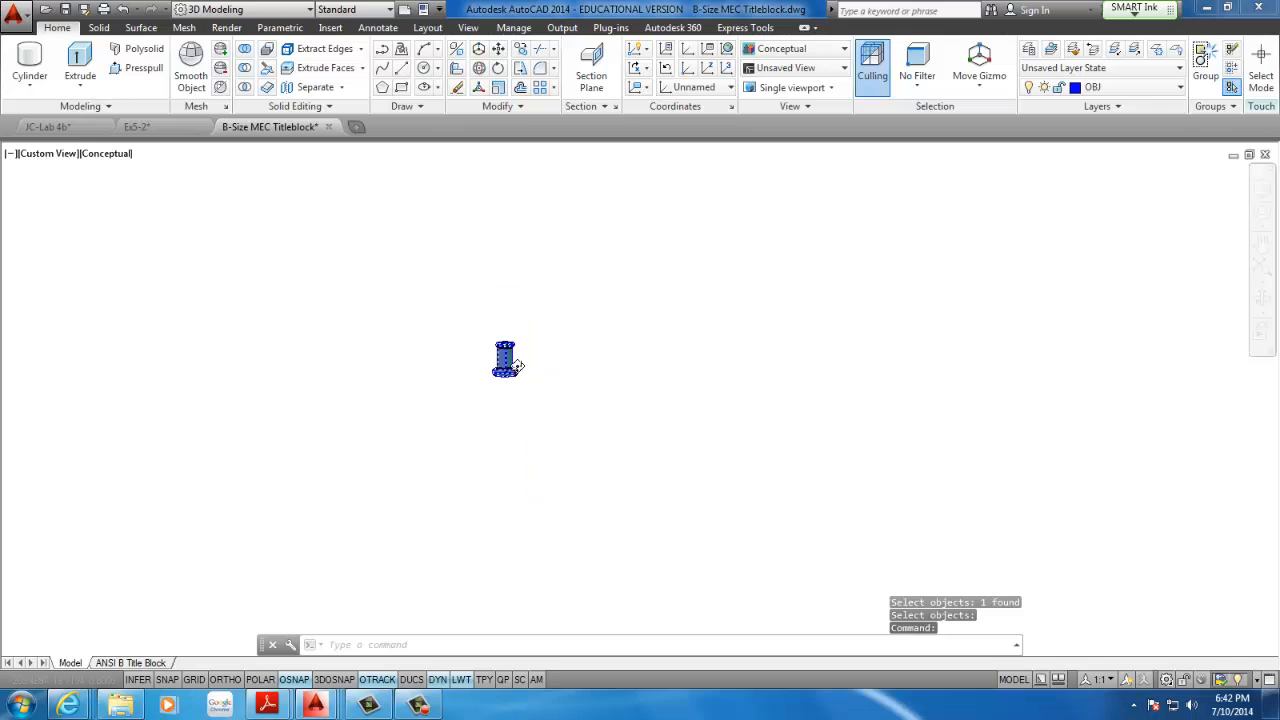
scroll(518, 367, up, 8)
scroll(455, 316, up, 3)
shift+middle_drag(460, 314, 397, 297)
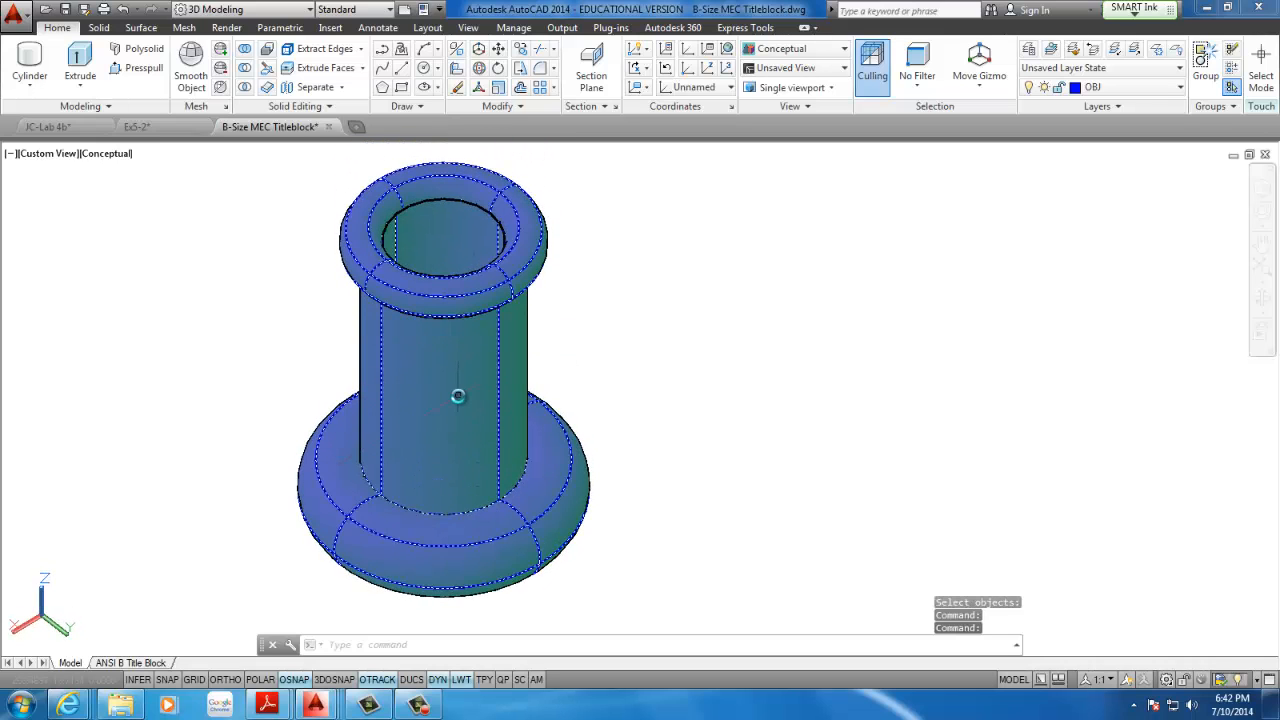
scroll(458, 396, down, 5)
shift+middle_drag(460, 398, 466, 343)
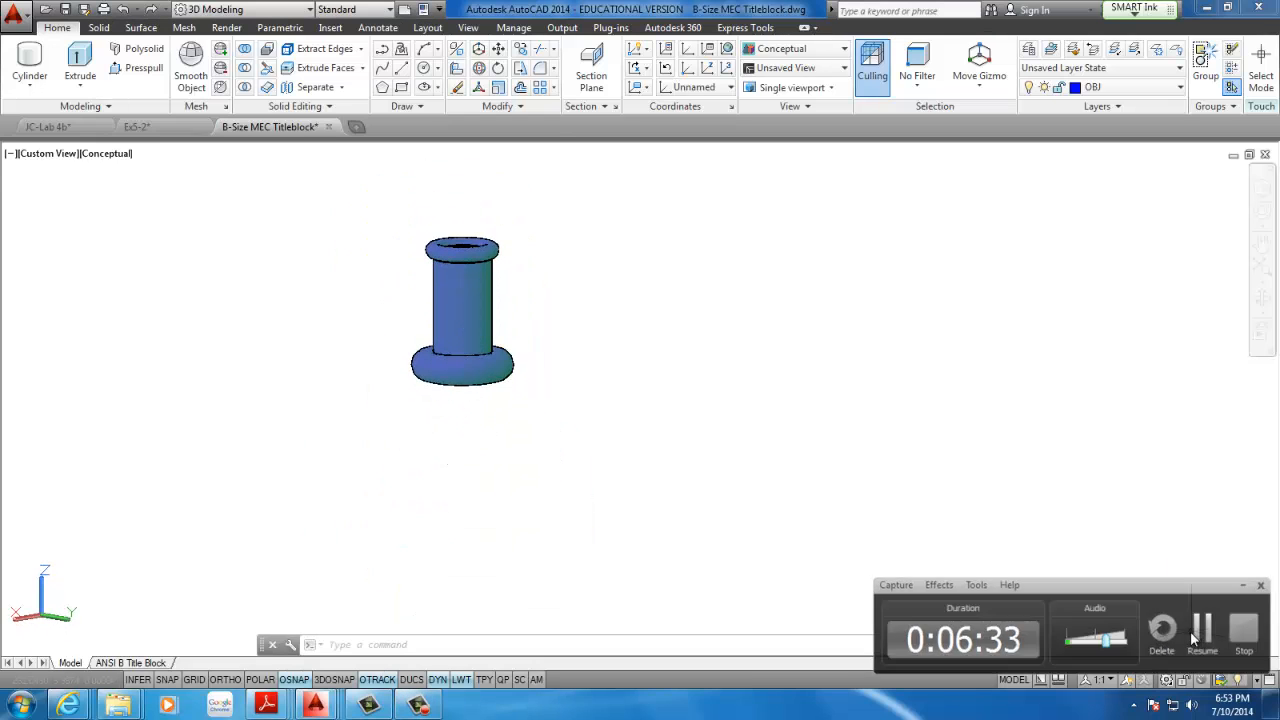
Examine the Fig. 12.22 Revolve example in the CAD116 agenda 7-1-2014 PDF in Adobe Reader, and return to the B-Size MEC Titleblock drawing in AutoCAD
mouse_move(266, 705)
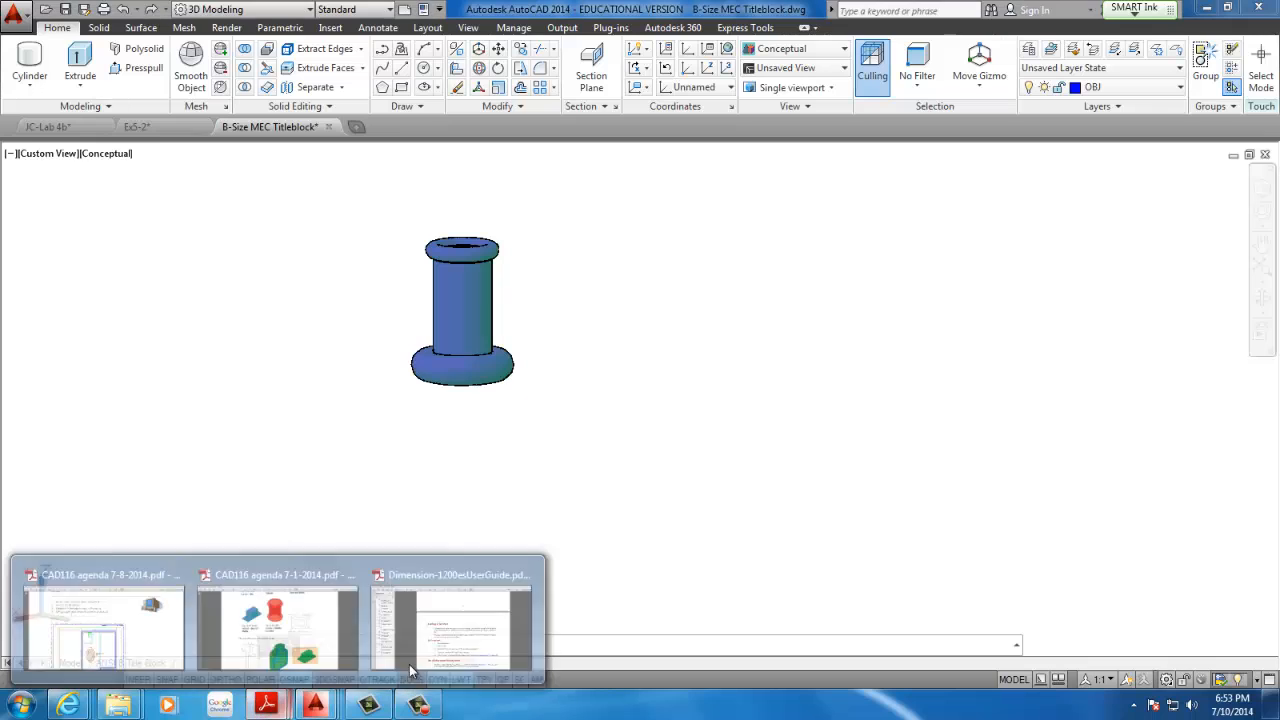
click(293, 631)
scroll(470, 476, down, 2)
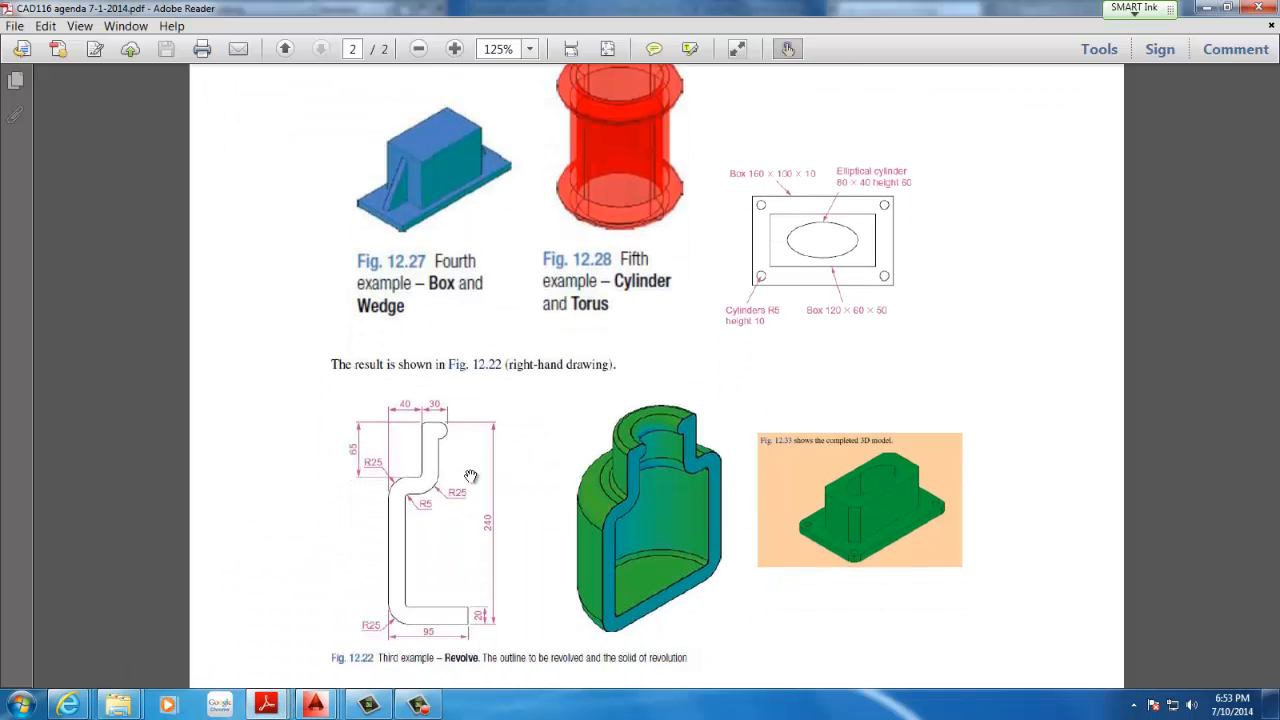
scroll(470, 476, down, 2)
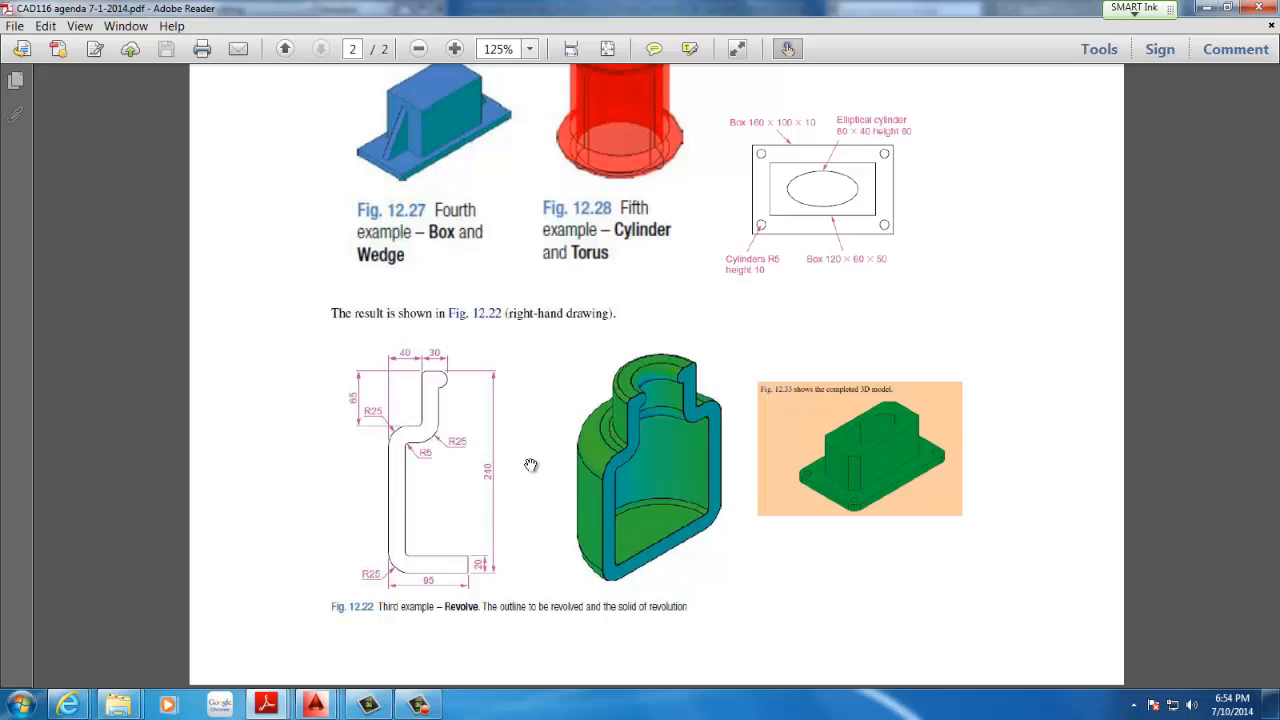
scroll(525, 463, up, 3)
scroll(520, 460, down, 3)
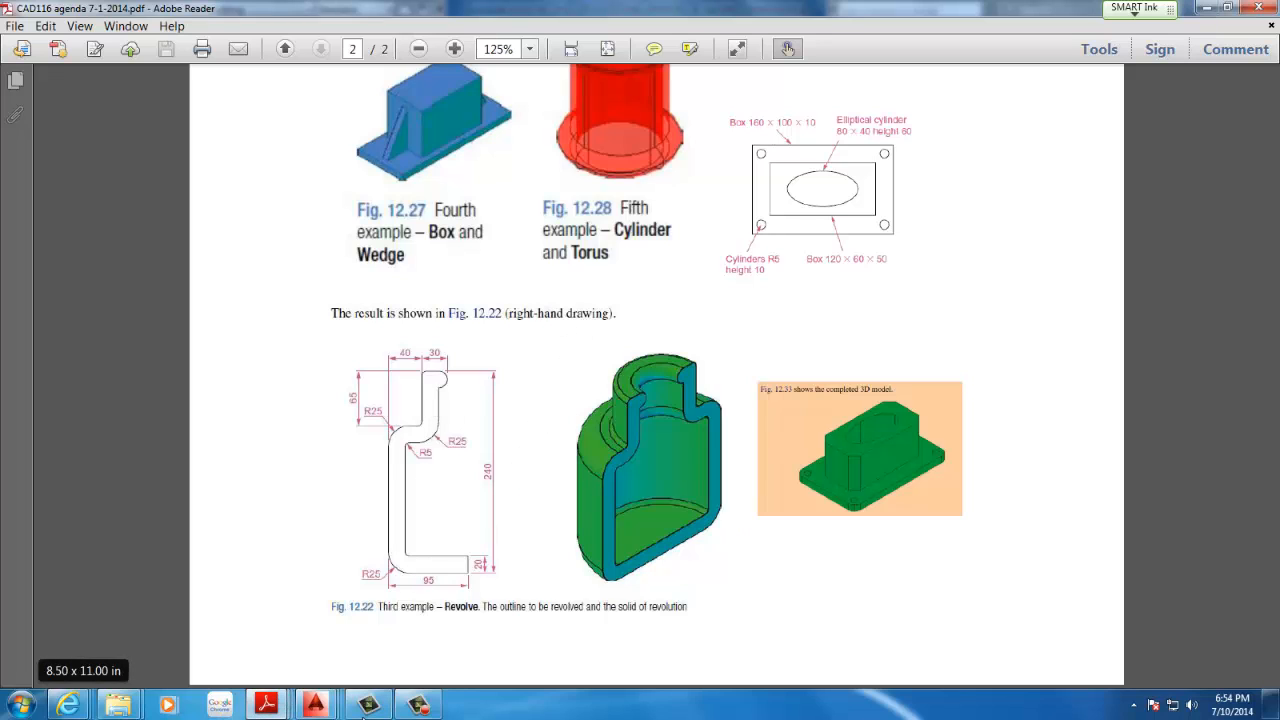
click(314, 705)
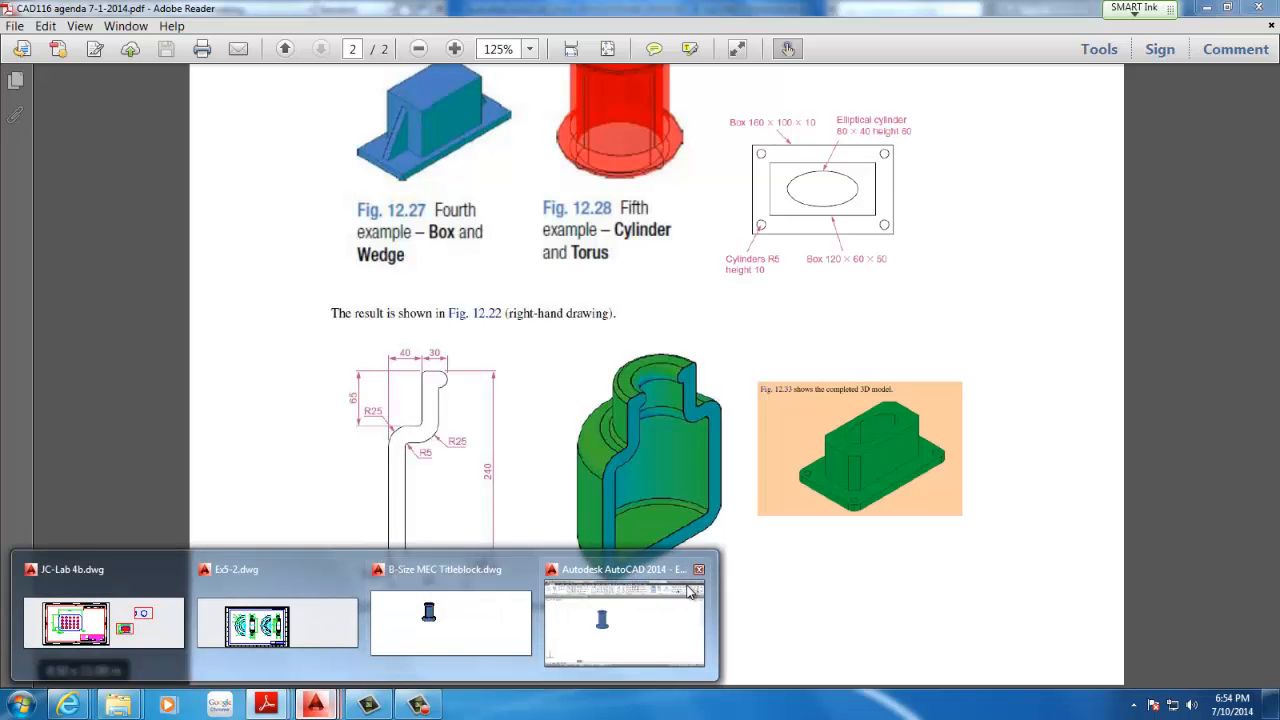
click(479, 621)
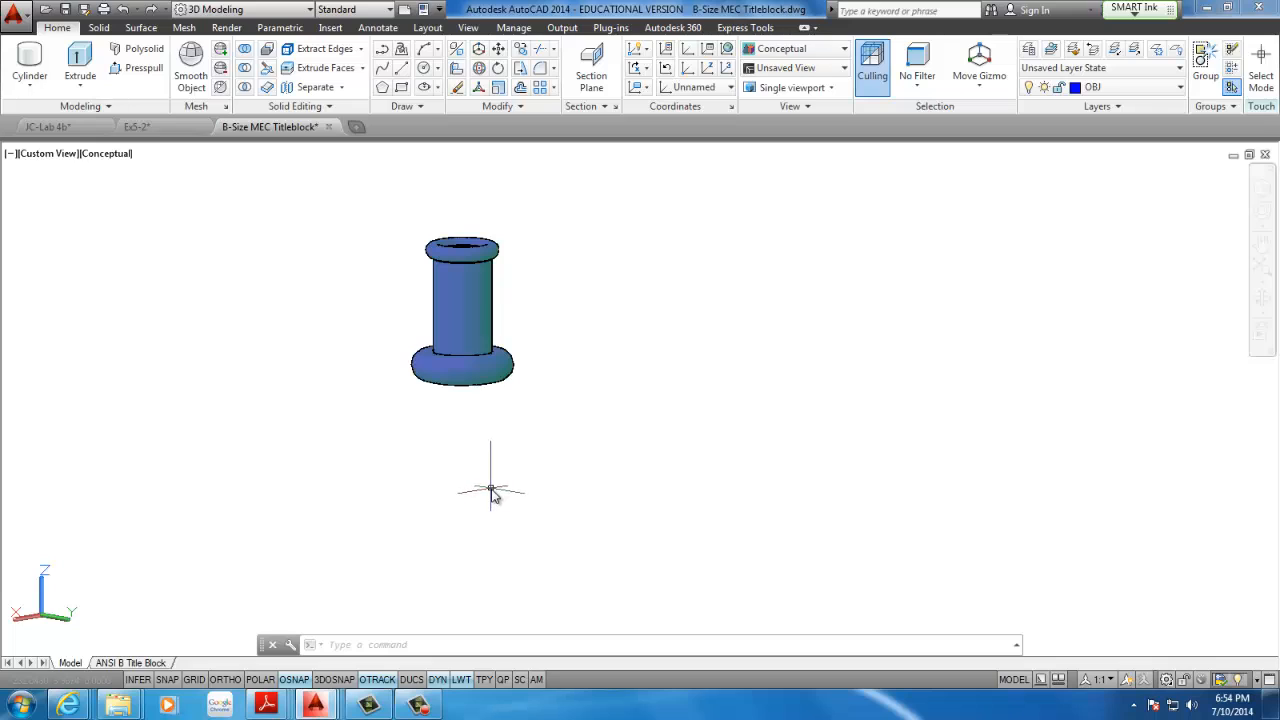
mouse_move(506, 479)
middle_down()
mouse_move(431, 466)
mouse_move(325, 482)
middle_up()
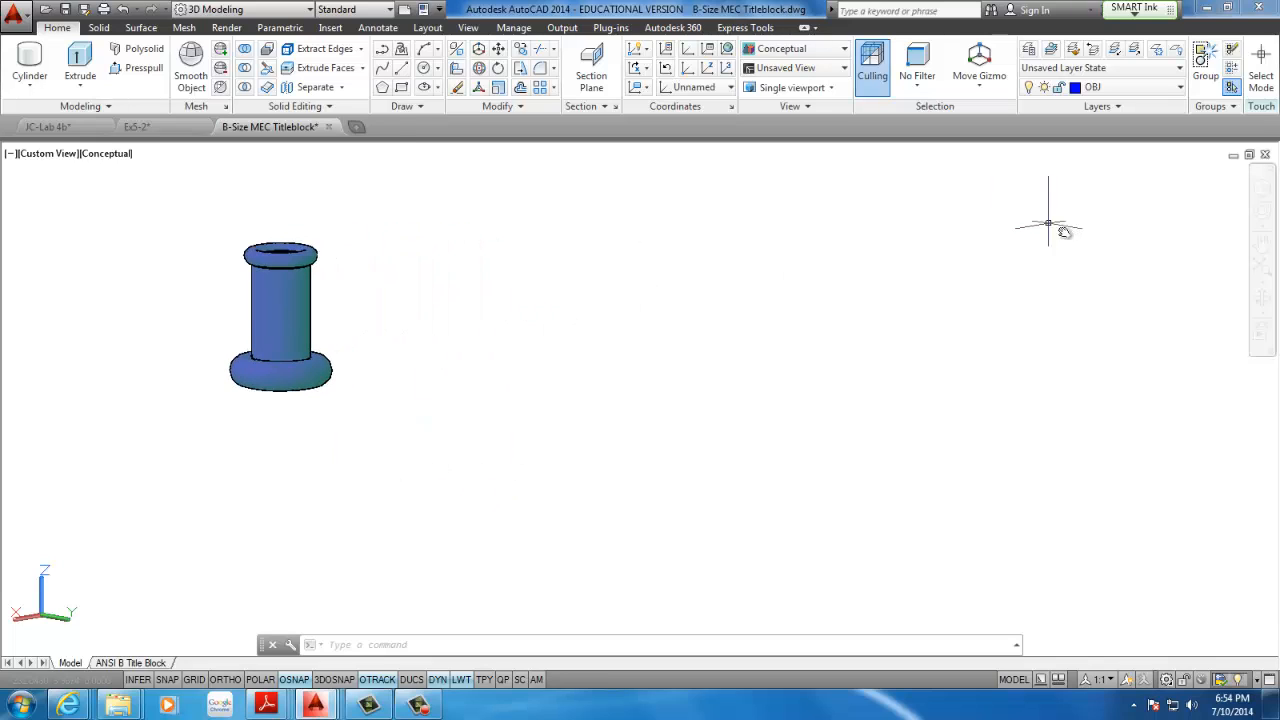
middle_drag(624, 287, 488, 260)
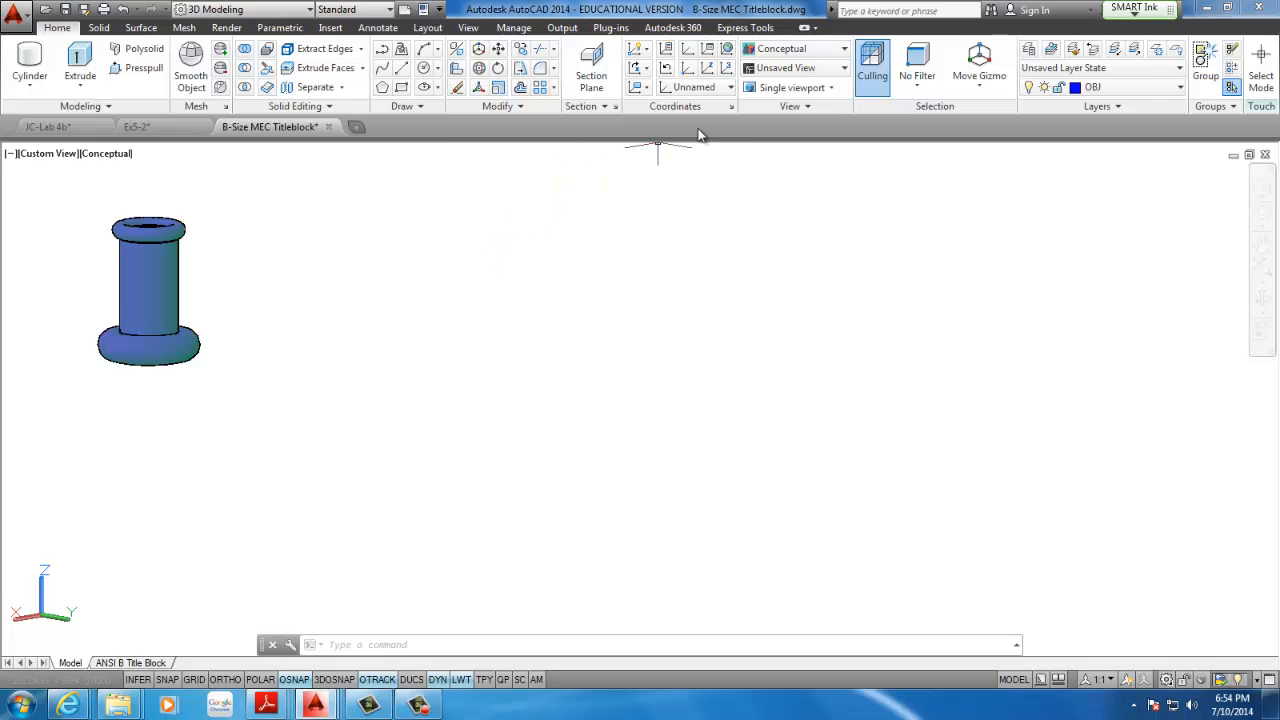
click(802, 107)
click(1030, 256)
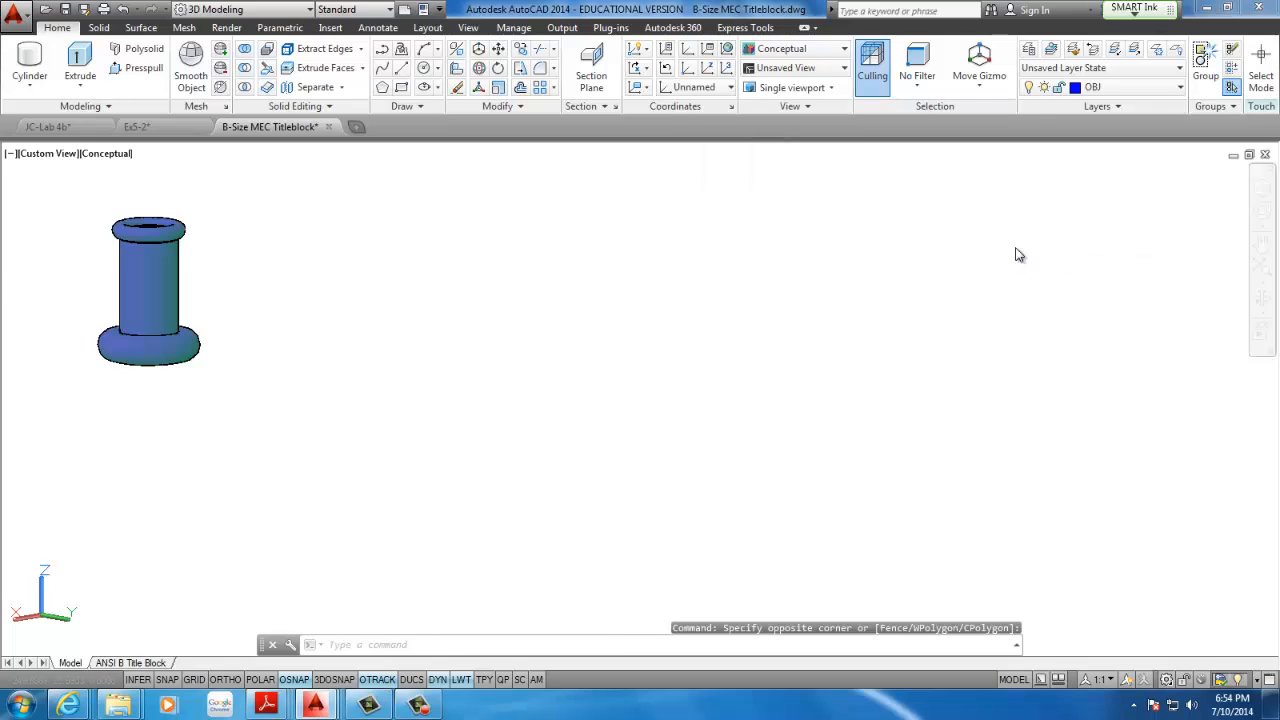
click(937, 258)
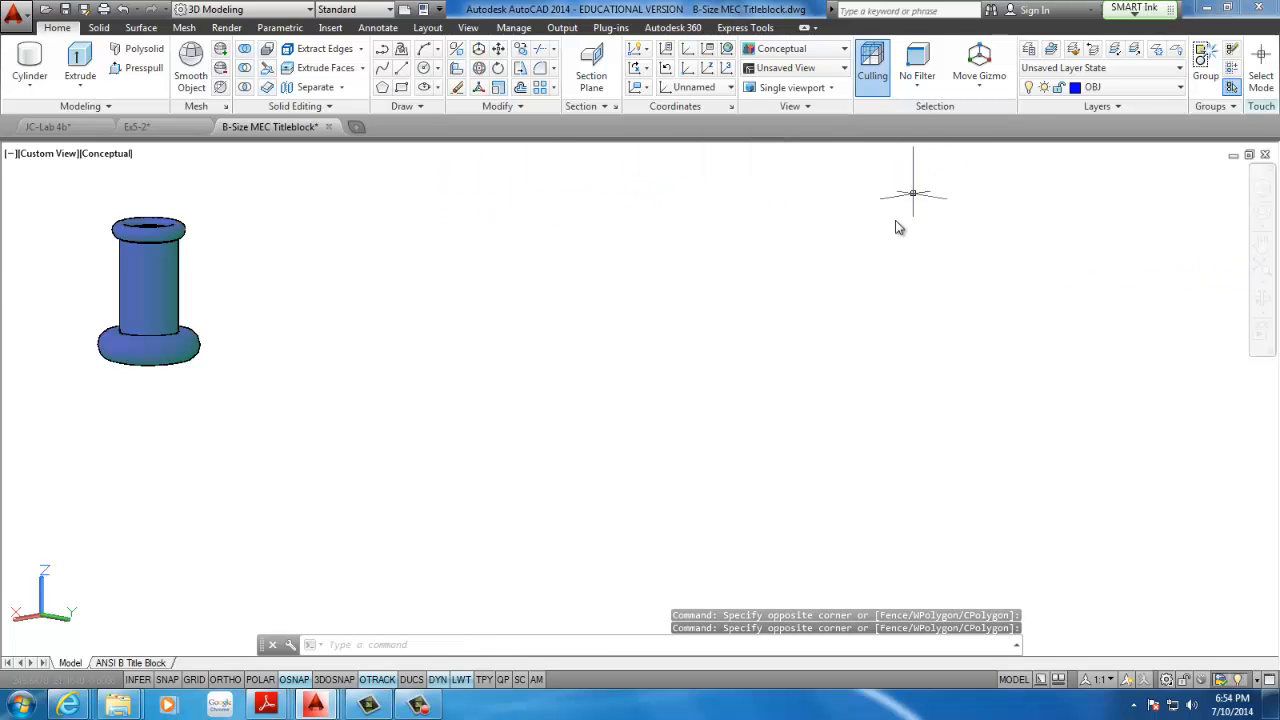
click(1262, 189)
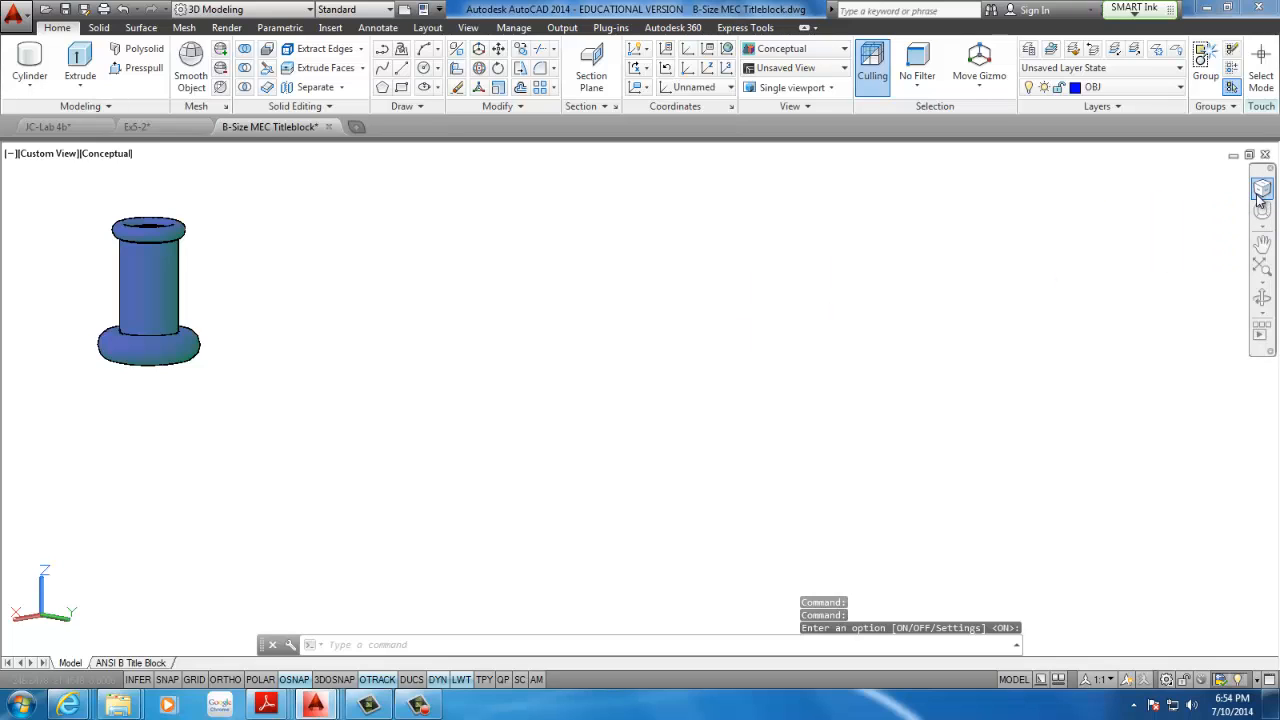
click(1245, 230)
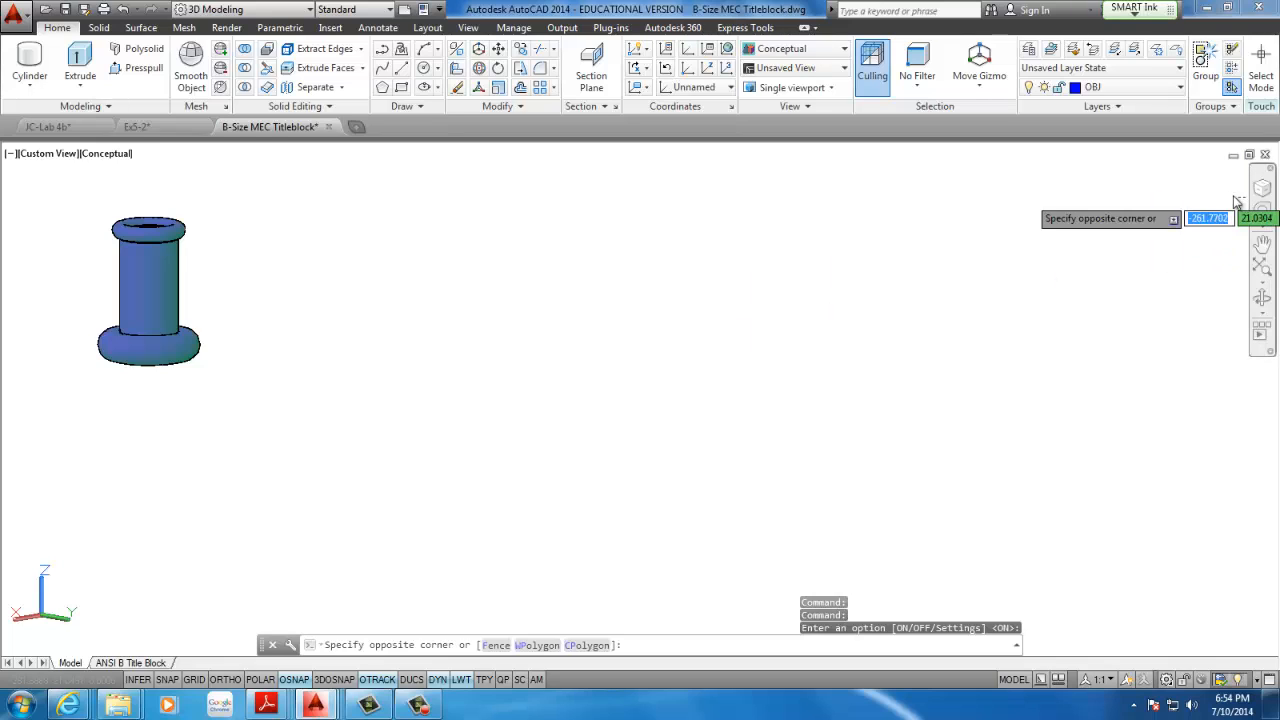
click(662, 160)
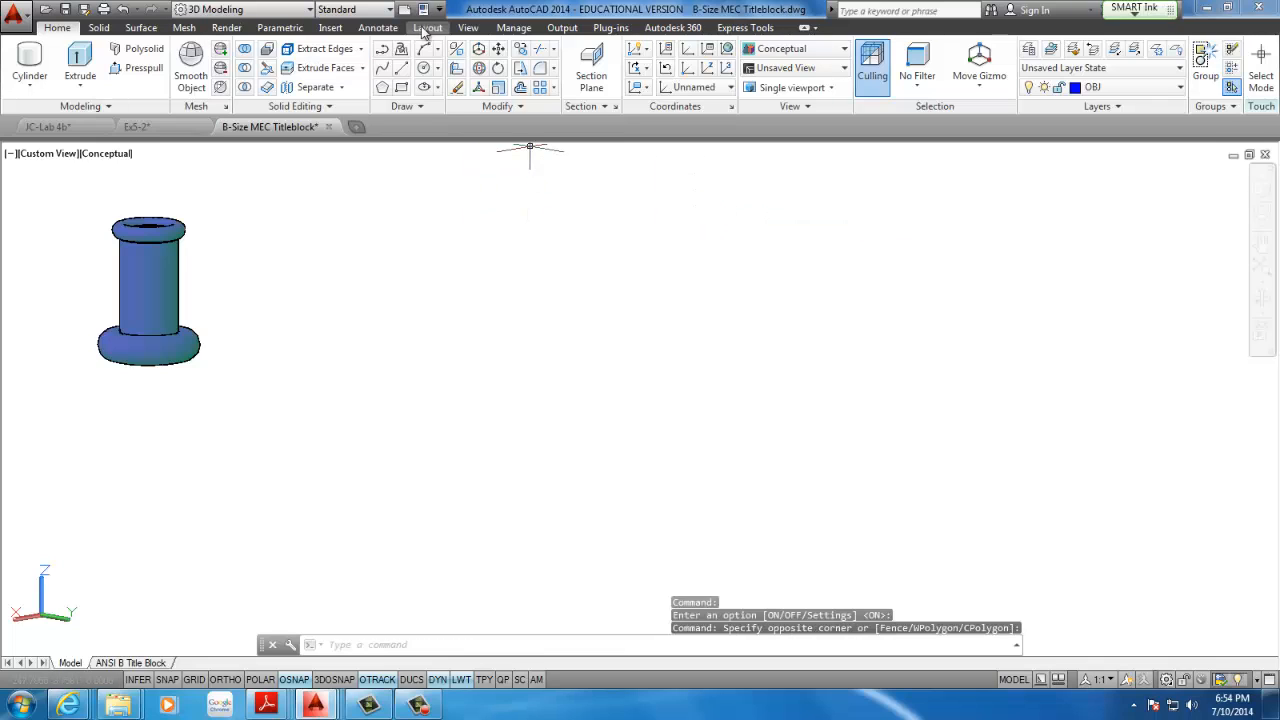
Set the model to the Top view with empty drawing space beside the bored torus part
click(469, 28)
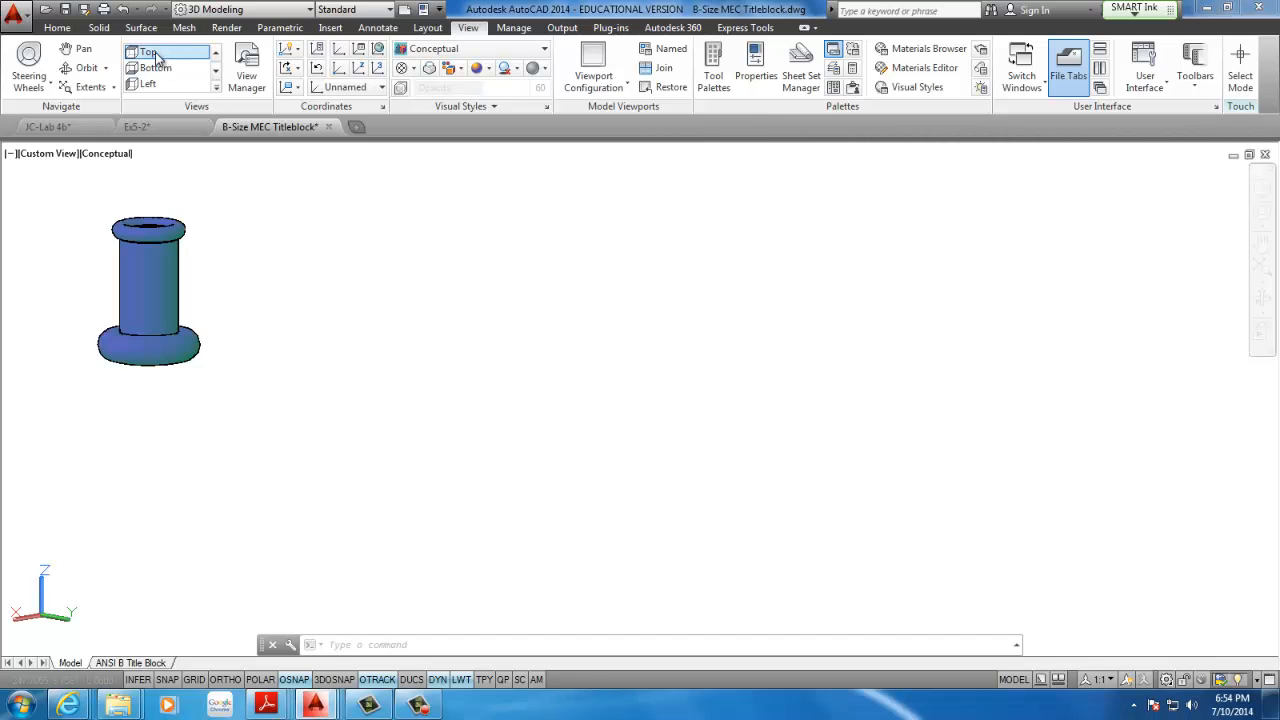
click(156, 56)
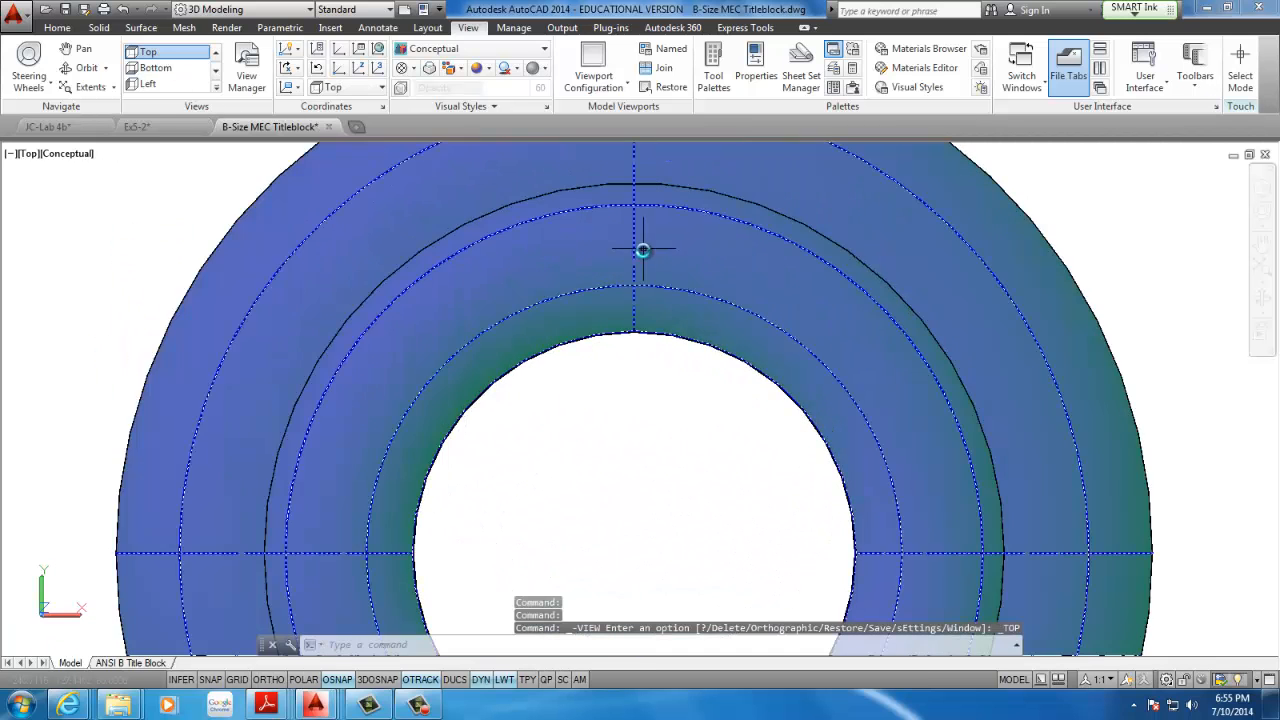
scroll(668, 262, down, 4)
middle_drag(702, 279, 386, 246)
scroll(264, 244, down, 1)
middle_drag(312, 305, 2, 338)
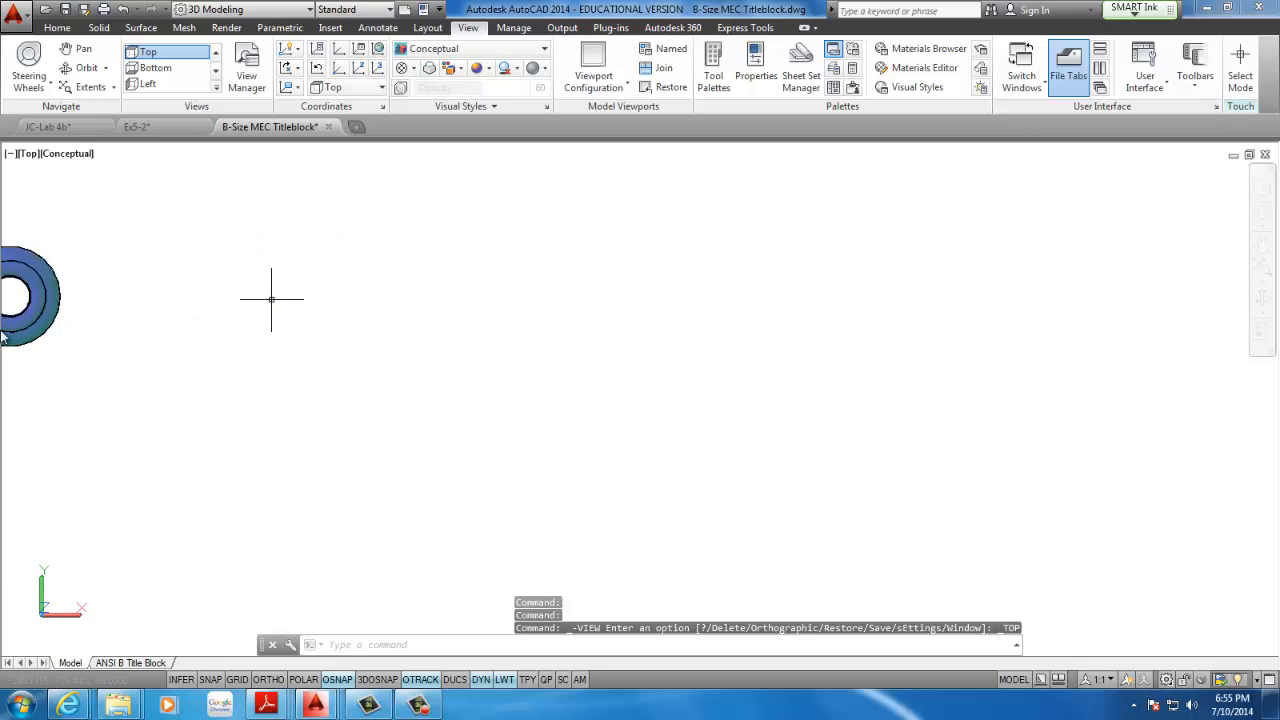
middle_drag(140, 249, 298, 328)
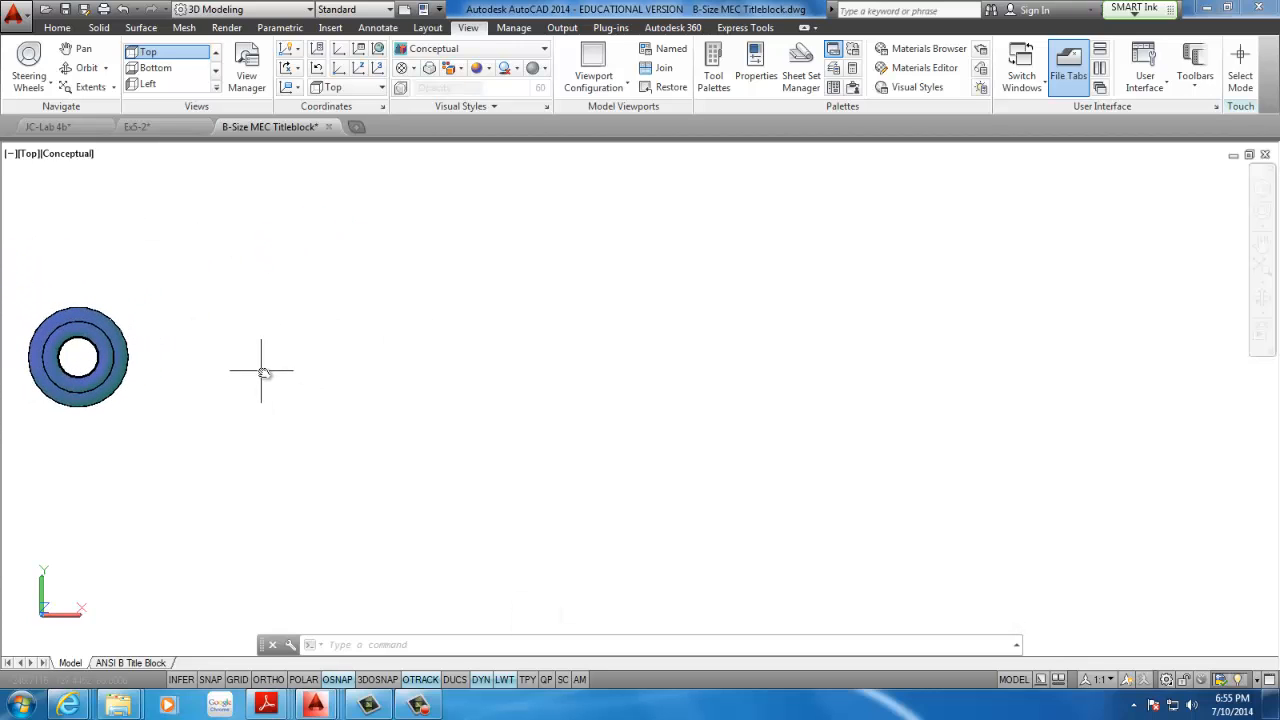
scroll(295, 363, up, 3)
middle_drag(264, 372, 296, 365)
scroll(295, 363, down, 1)
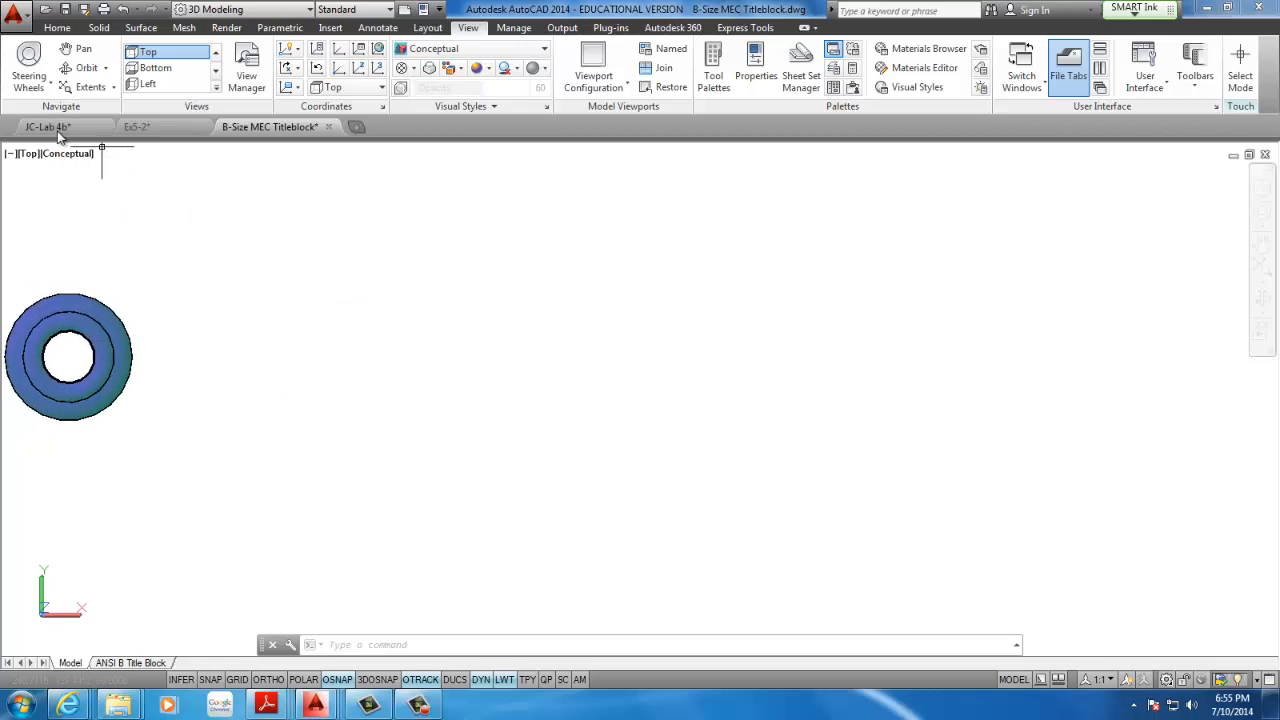
With Ortho on, draw a horizontal base line 95 long, running leftwards from a point below and right of the torus part
click(55, 27)
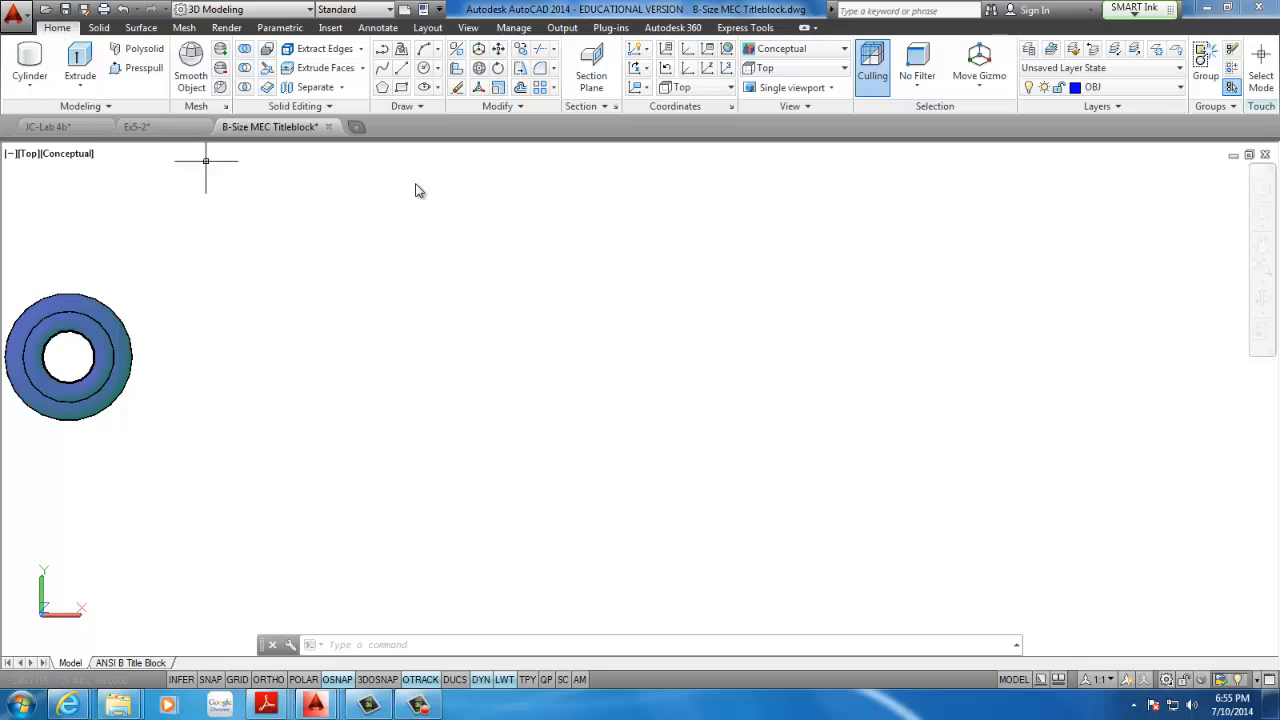
click(400, 75)
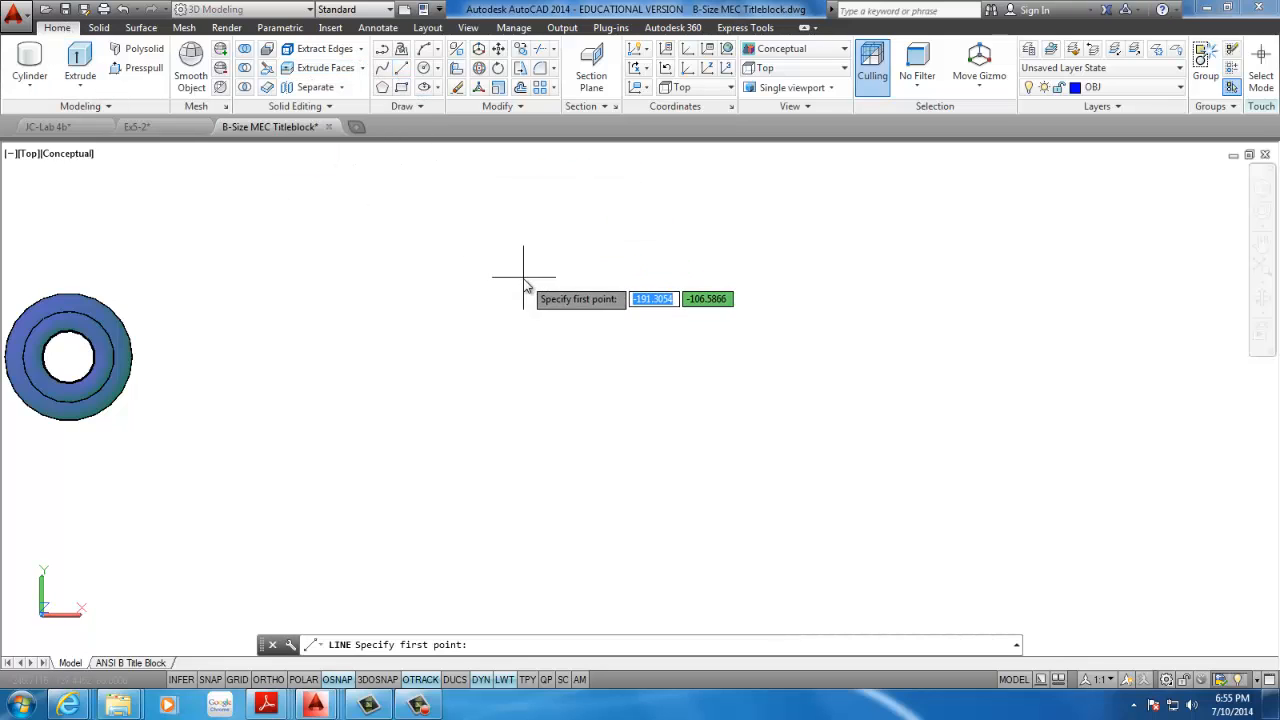
scroll(559, 278, down, 6)
middle_drag(560, 278, 397, 172)
scroll(397, 170, down, 2)
click(738, 404)
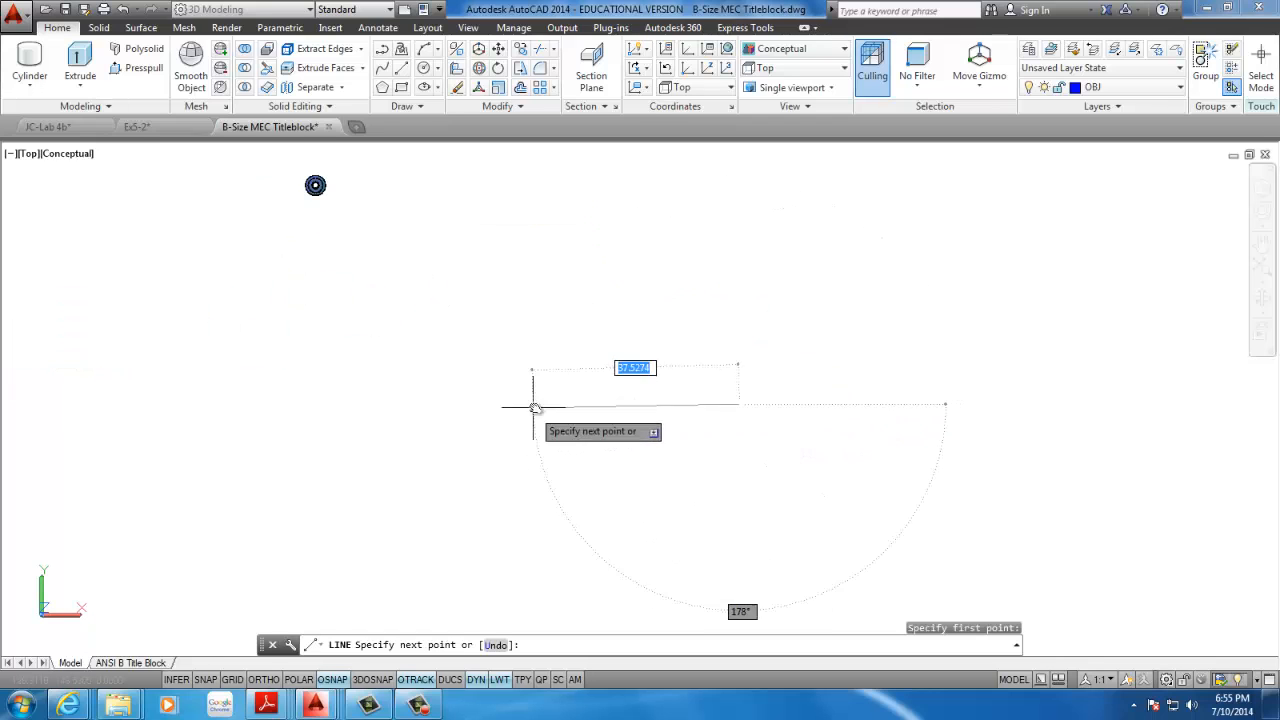
click(263, 679)
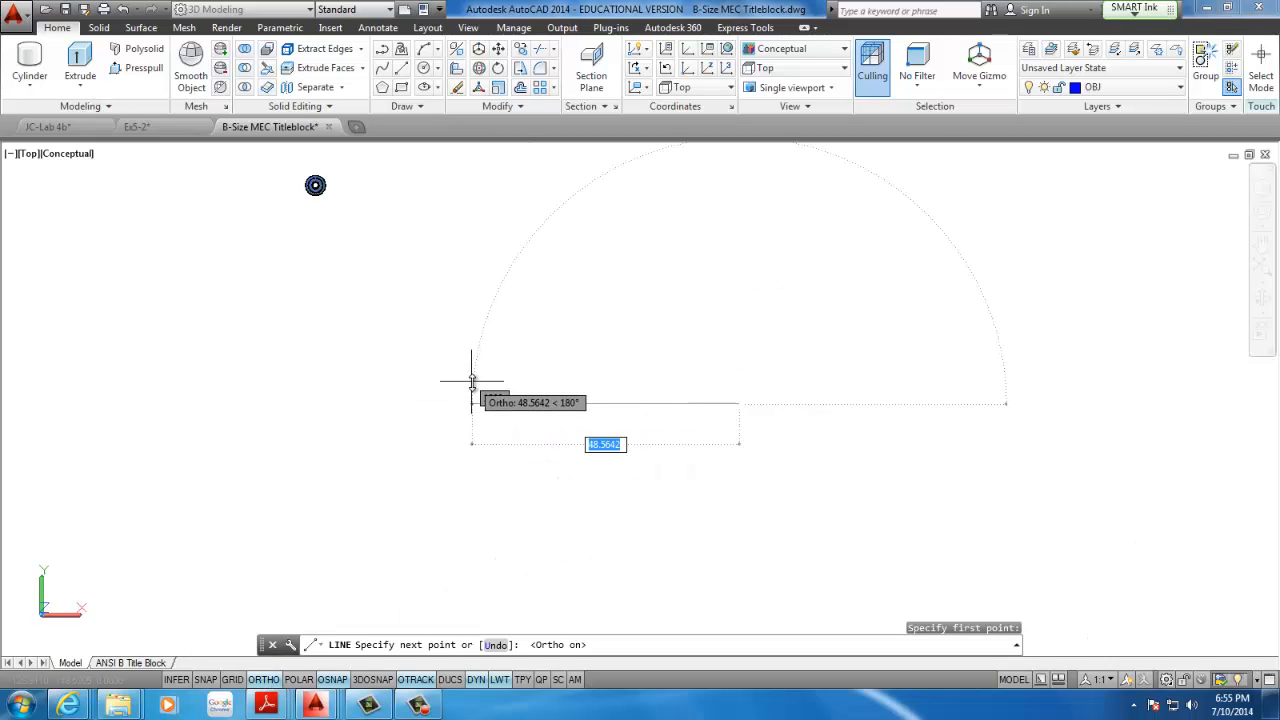
text(95)
key(Return)
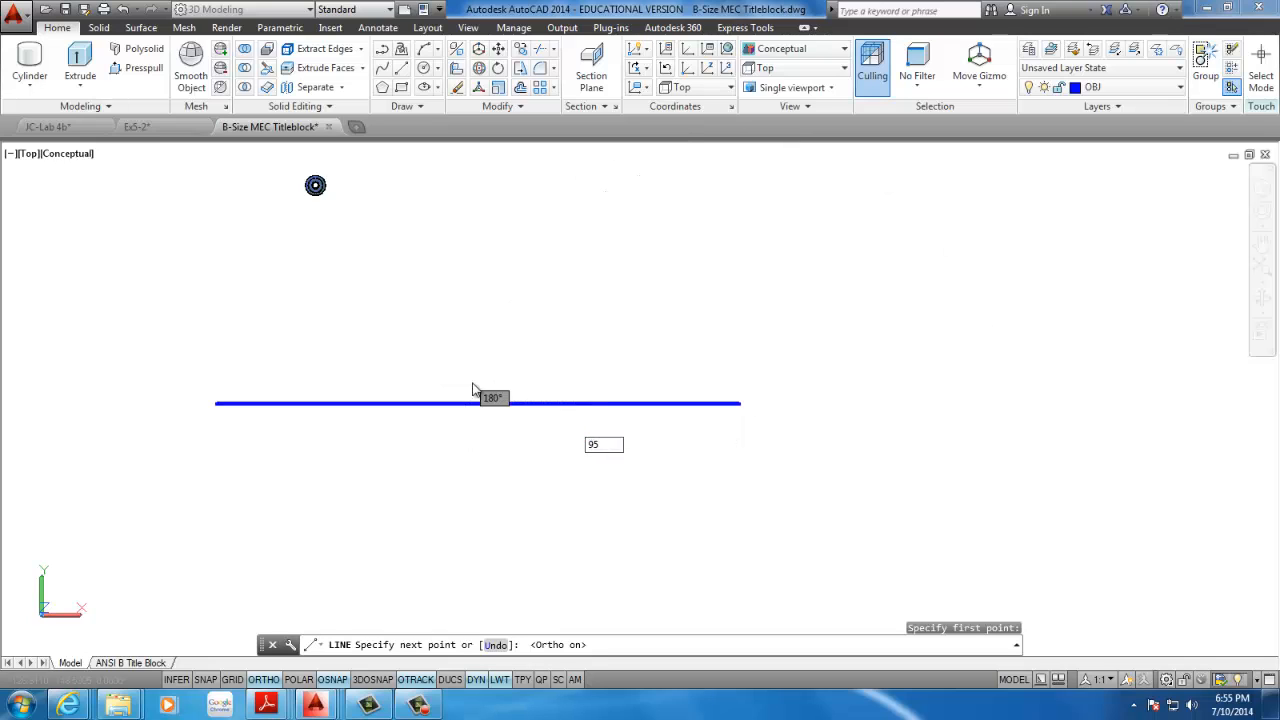
scroll(278, 322, up, 3)
scroll(278, 322, down, 5)
scroll(257, 423, down, 2)
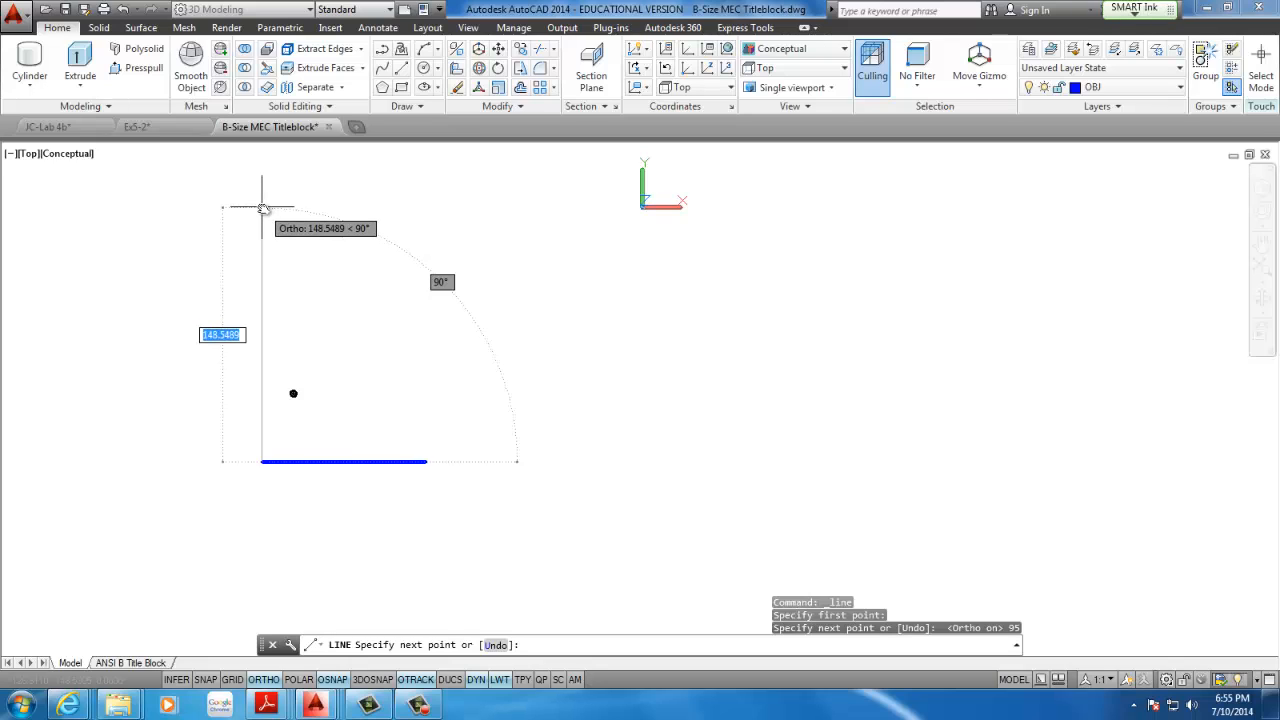
key(Return)
Draw a vertical line 240 long upwards from the right end of the 95 base line
key(Return)
click(426, 461)
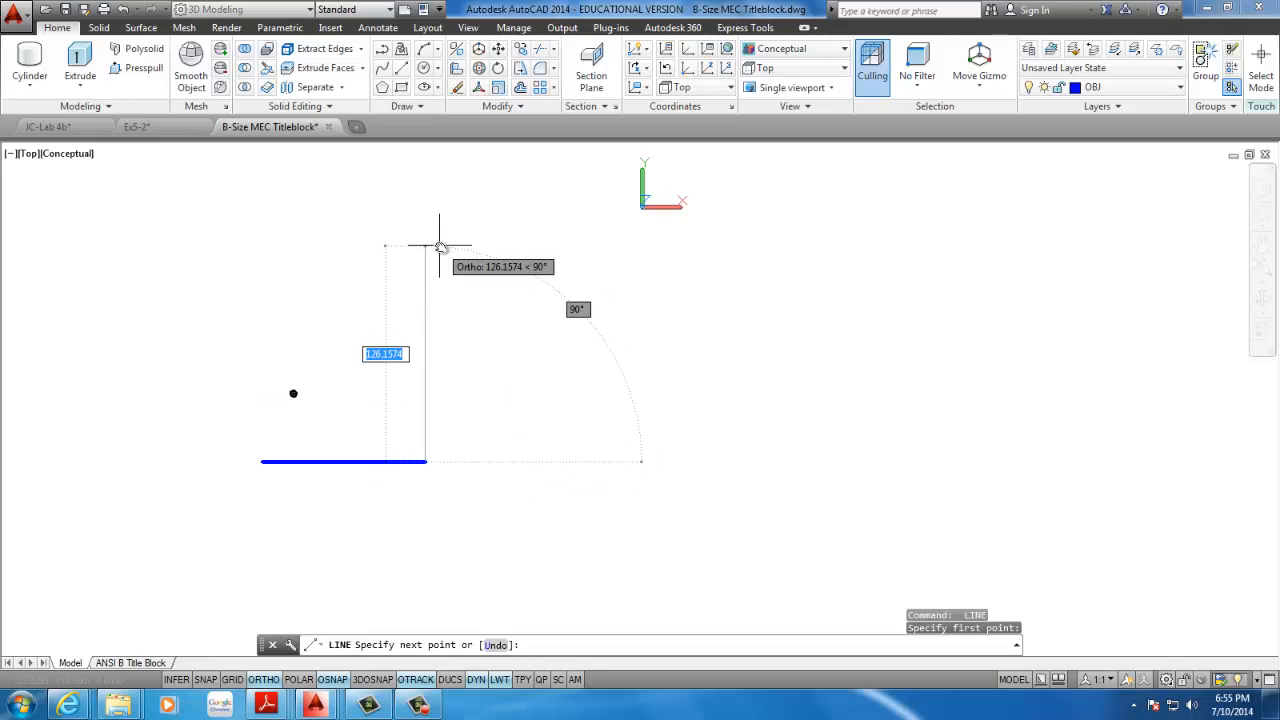
text(240)
key(Return)
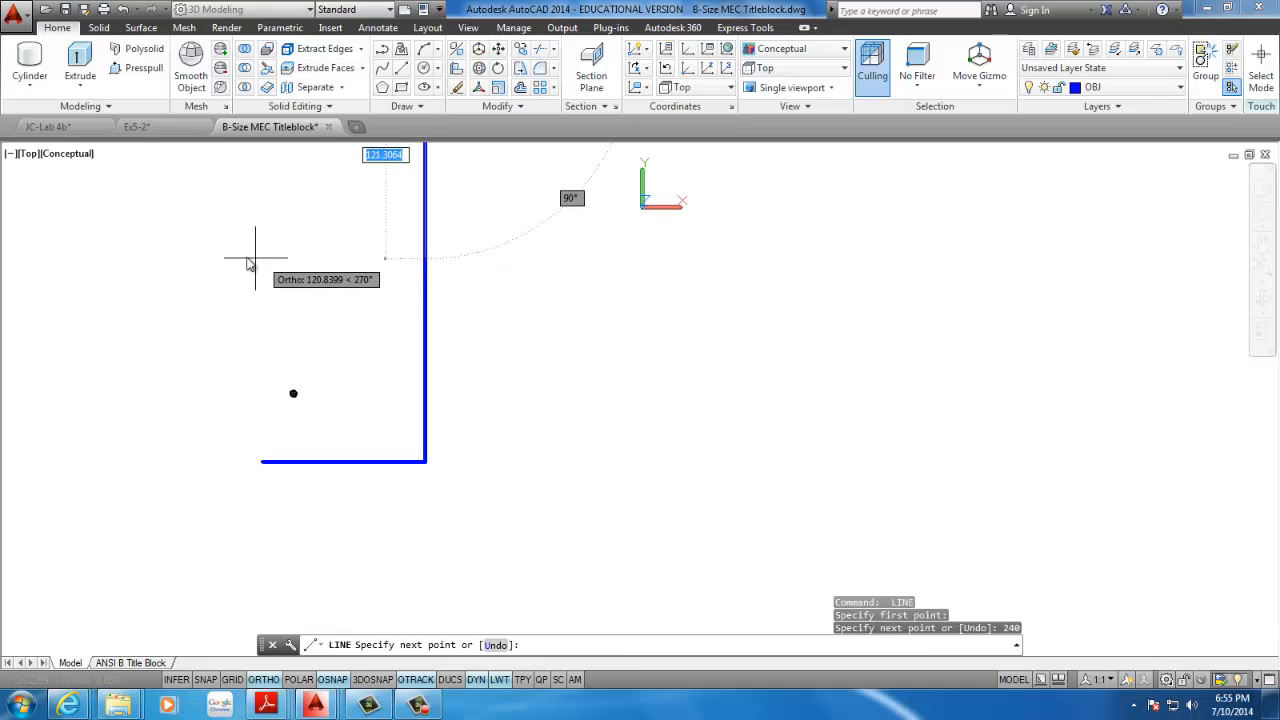
key(Escape)
From the vertical line's upper end, draw connected lines 30 left, 65 down, 40 left, and down perpendicular to the base line
middle_drag(362, 256, 383, 269)
middle_click(383, 269)
middle_click(383, 269)
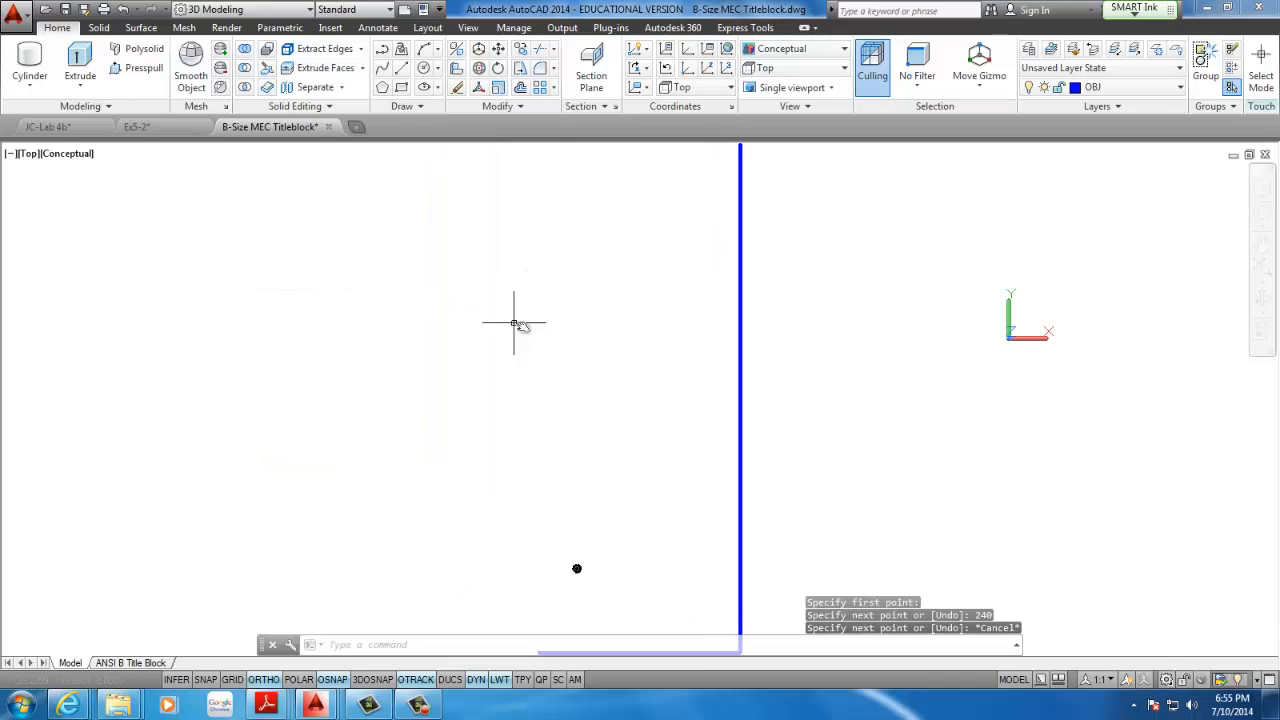
click(401, 67)
click(566, 265)
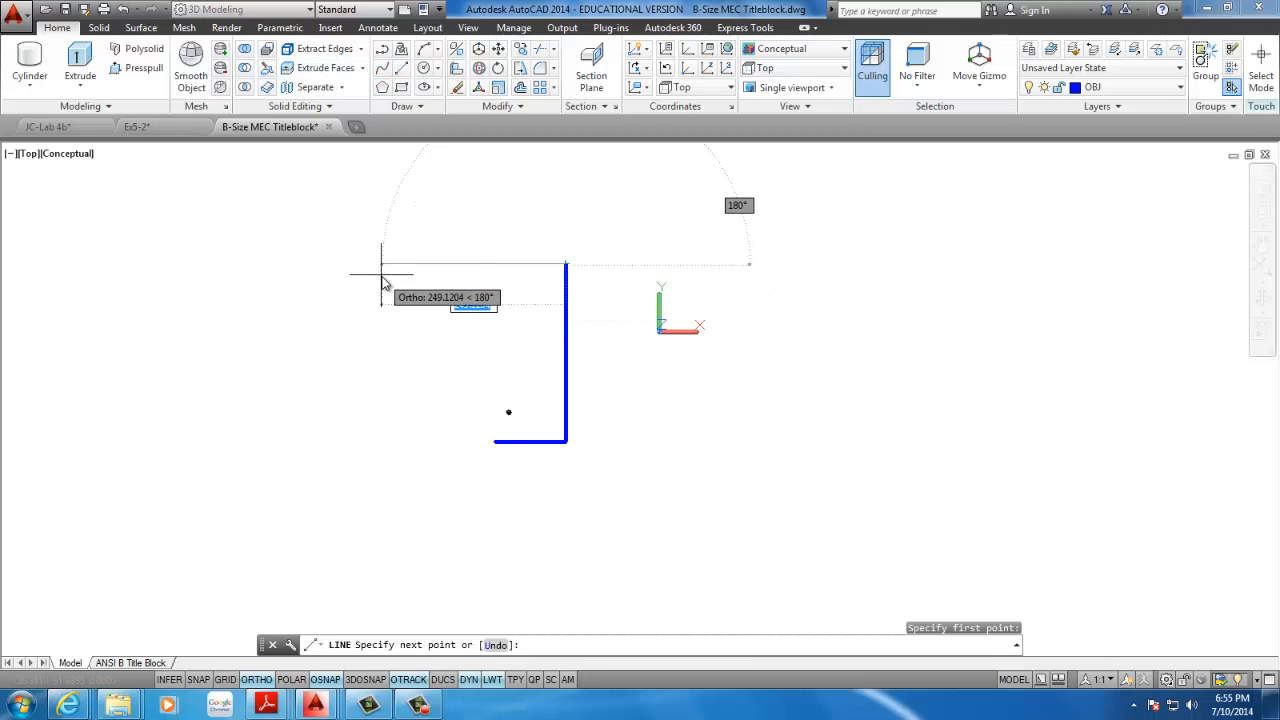
text(30)
key(Return)
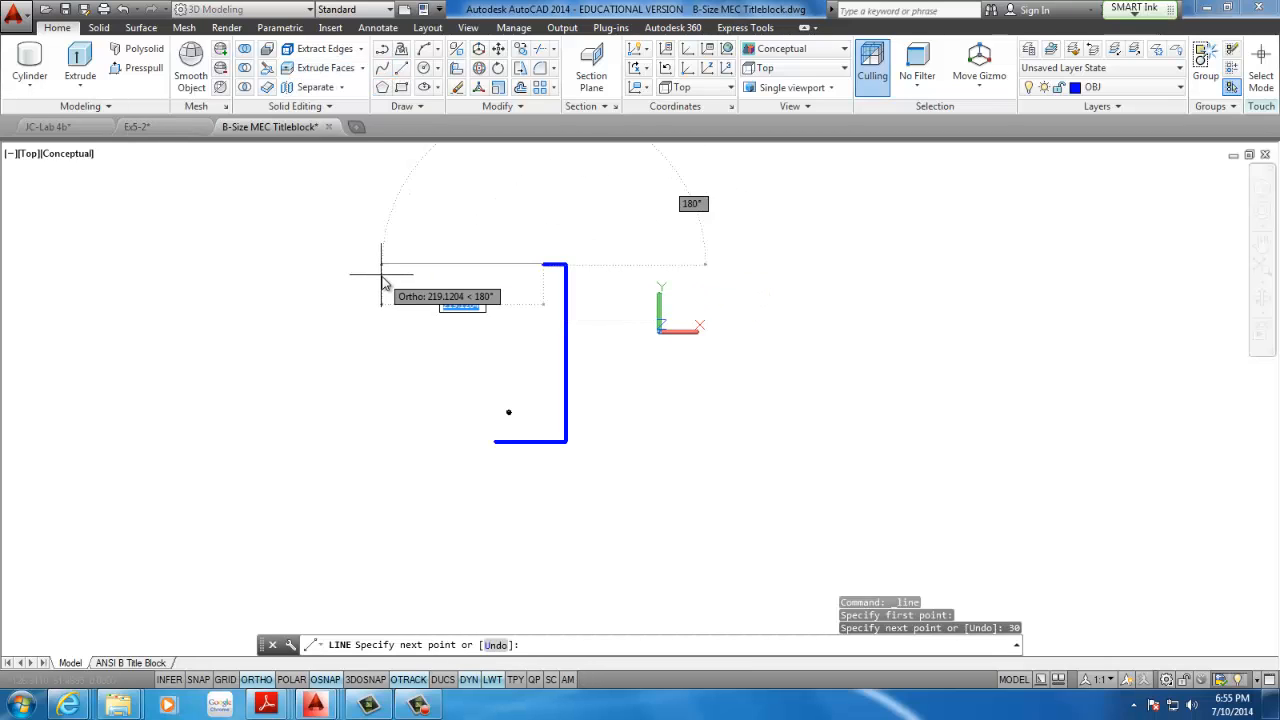
text(65)
key(Return)
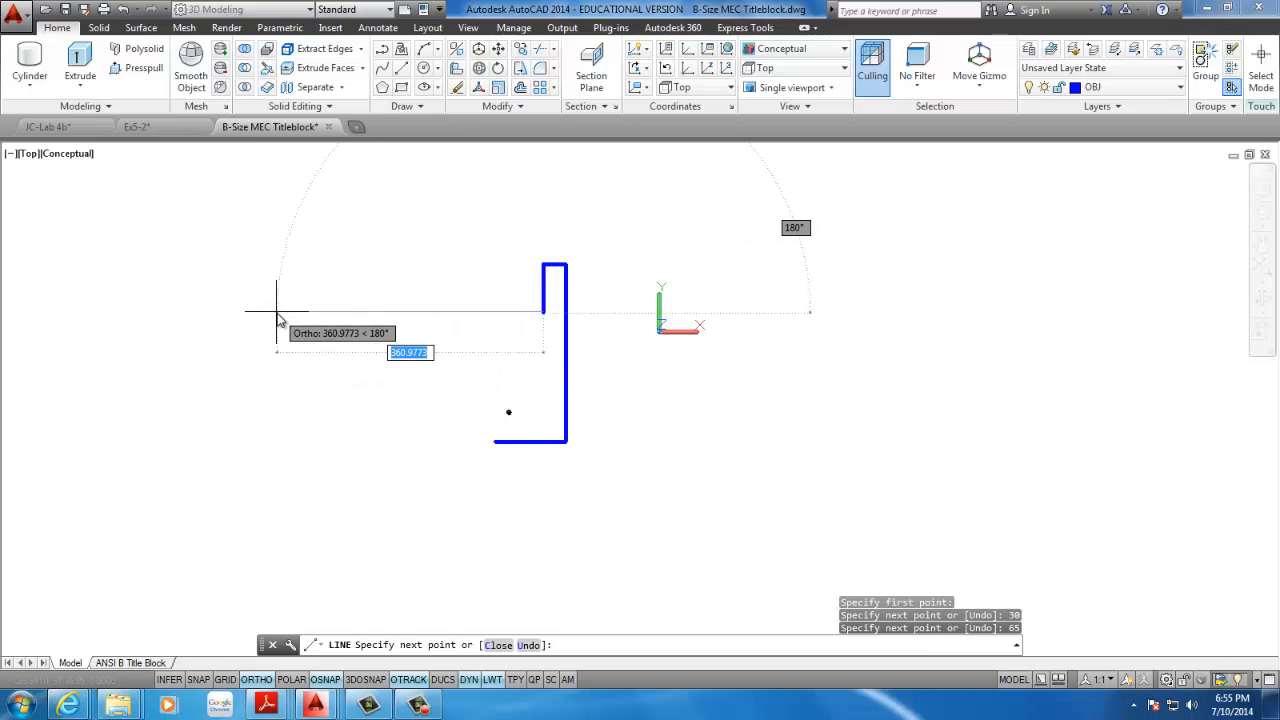
text(40)
key(Return)
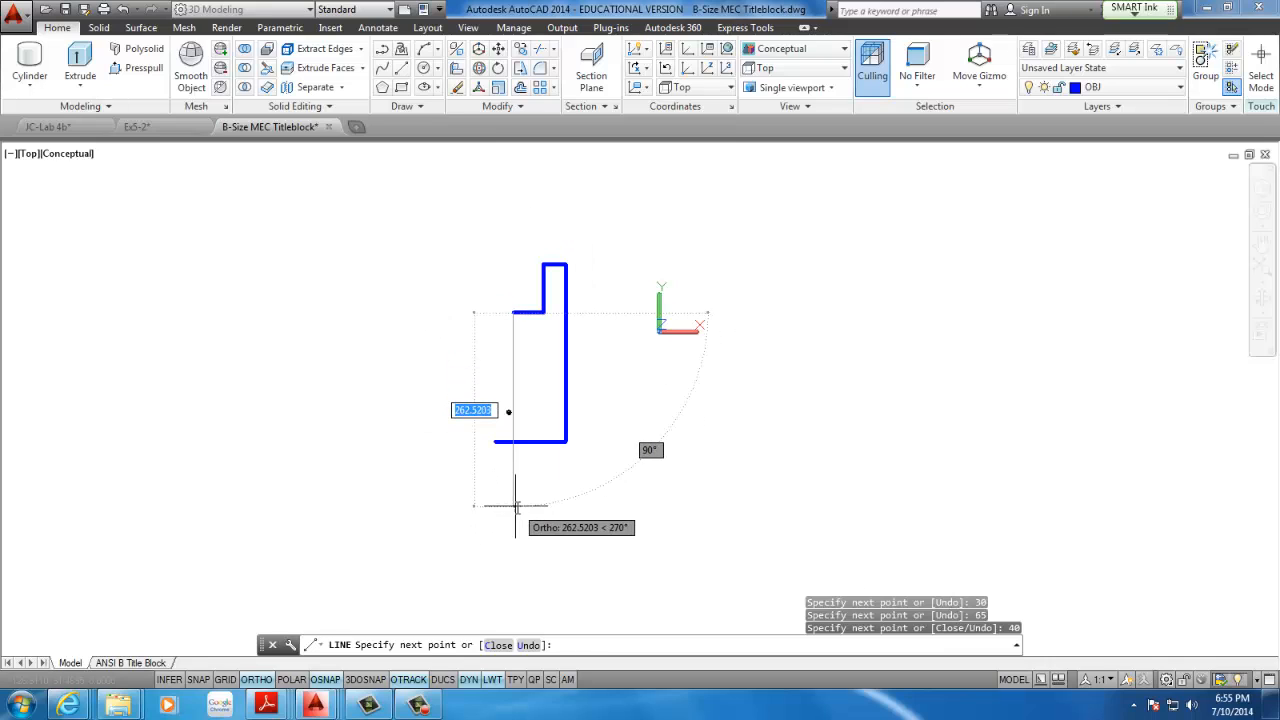
click(513, 441)
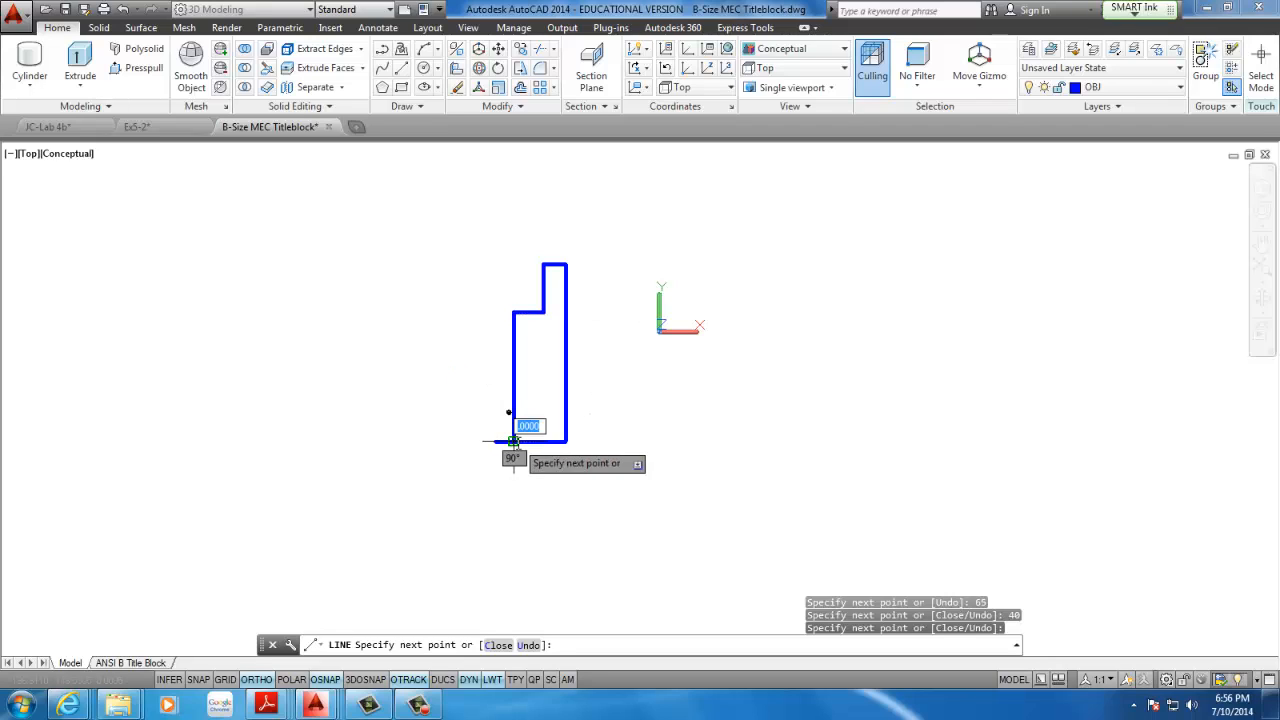
key(Escape)
Move the four stepped outline lines so their lower end meets the left end of the base line
scroll(543, 290, up, 1)
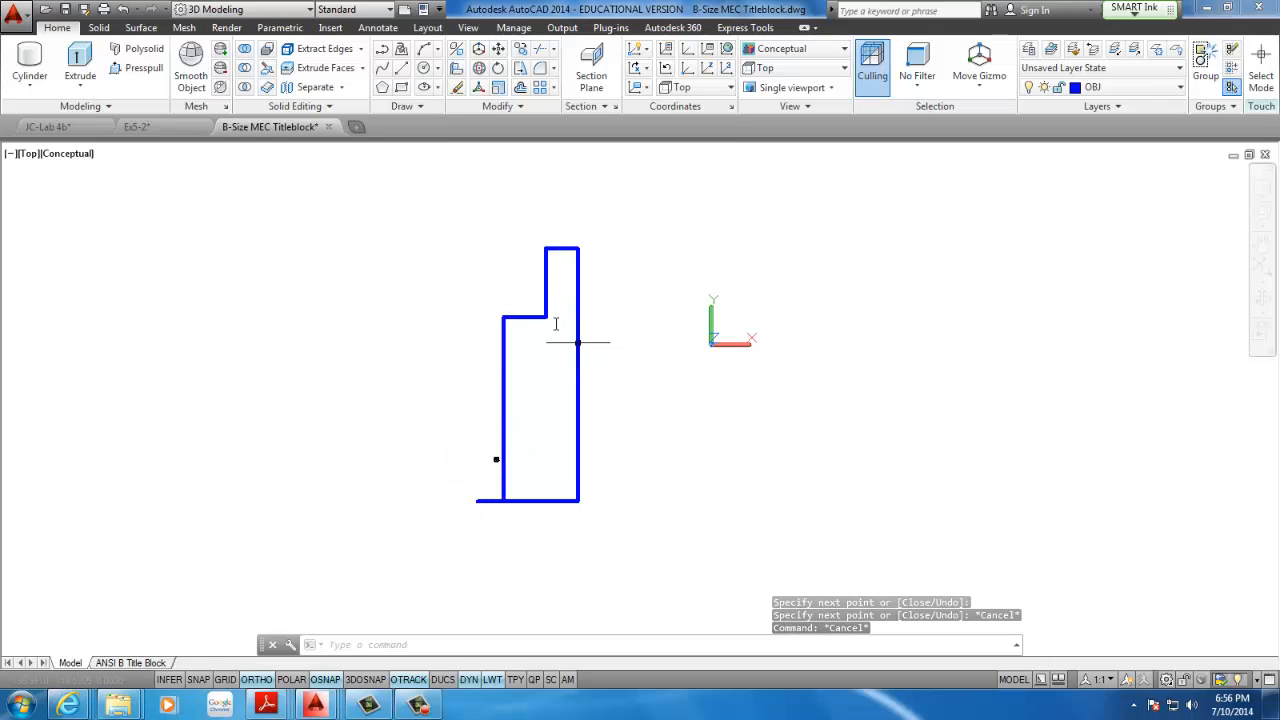
click(561, 229)
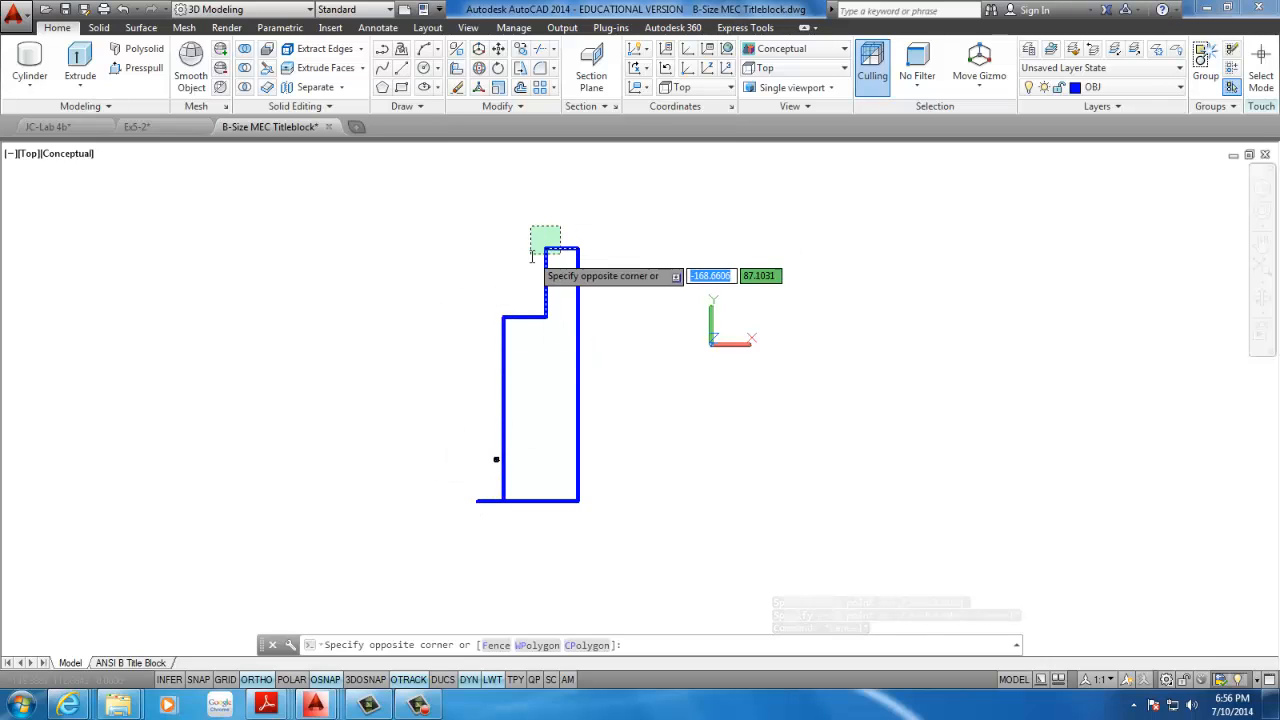
click(481, 362)
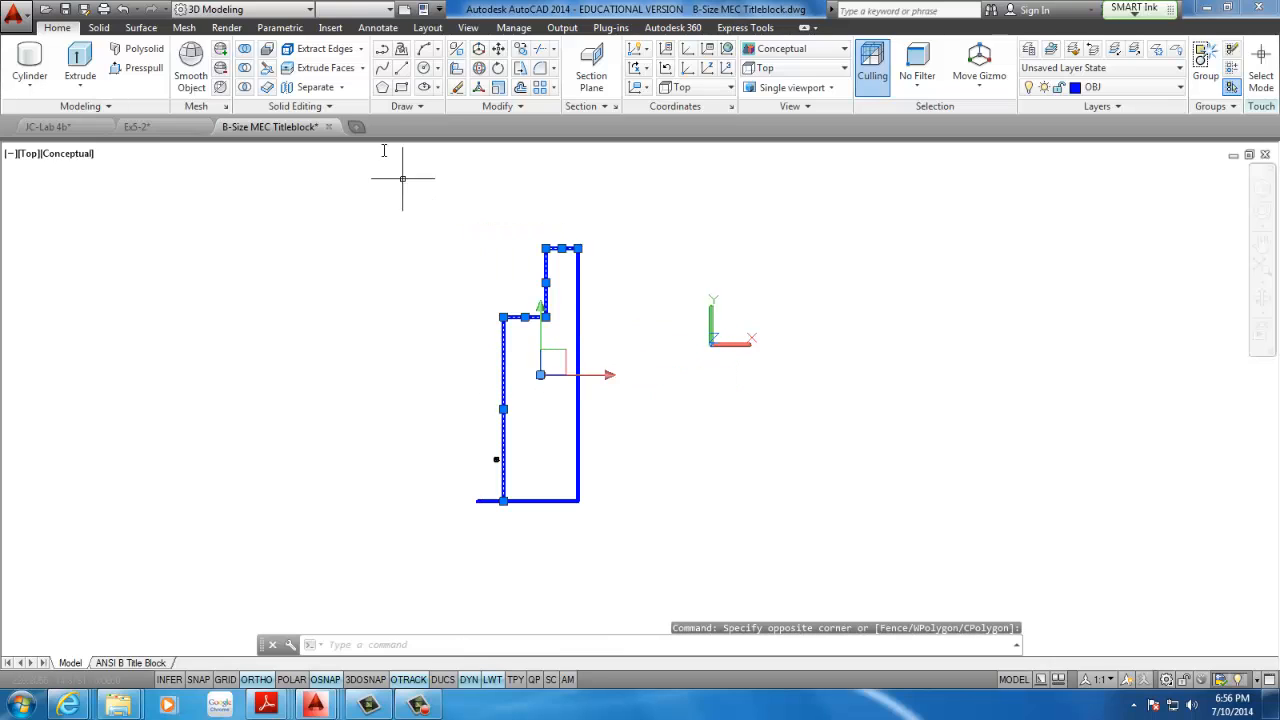
click(498, 50)
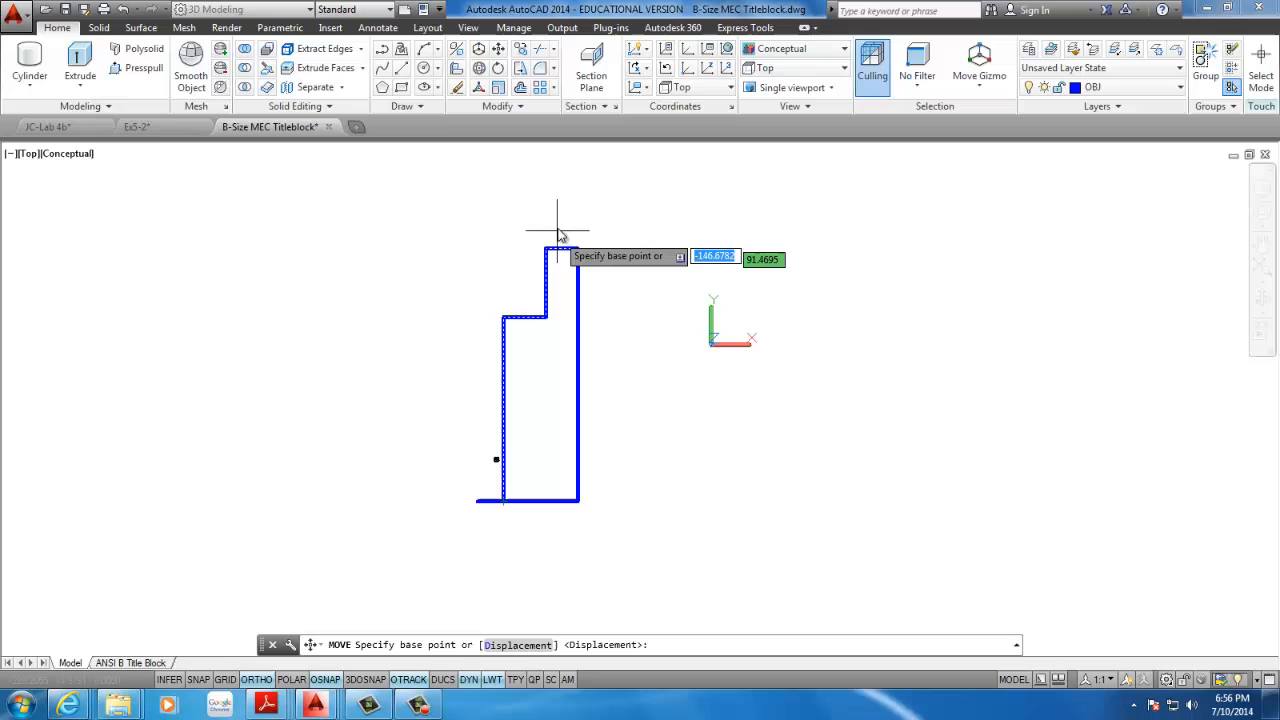
click(503, 500)
click(476, 500)
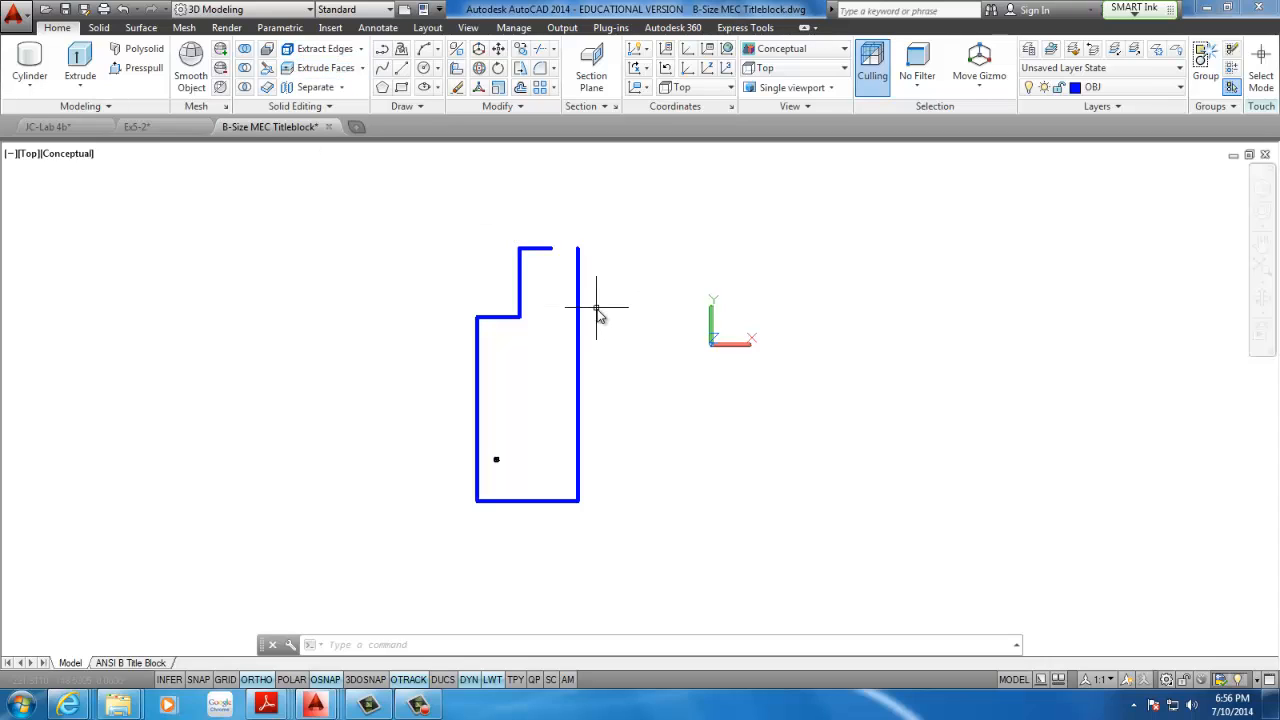
Erase the 240 vertical construction line on the right side of the outline
drag(610, 310, 545, 362)
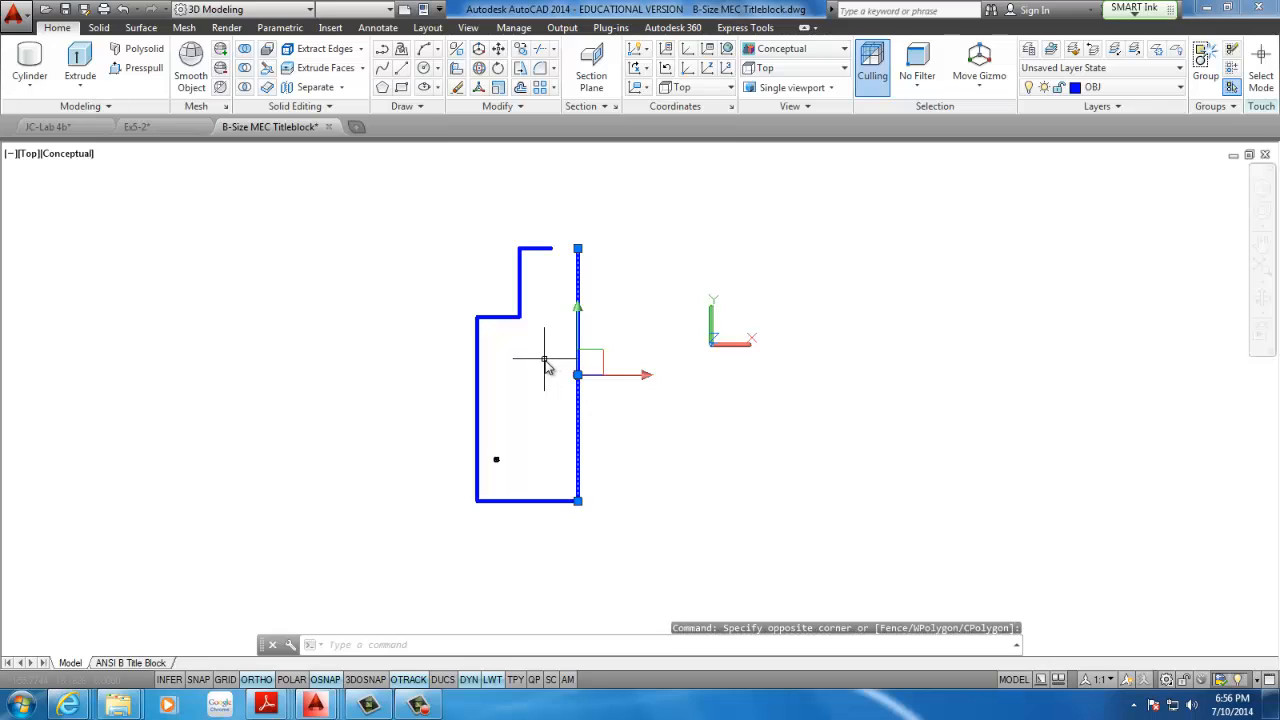
key(Delete)
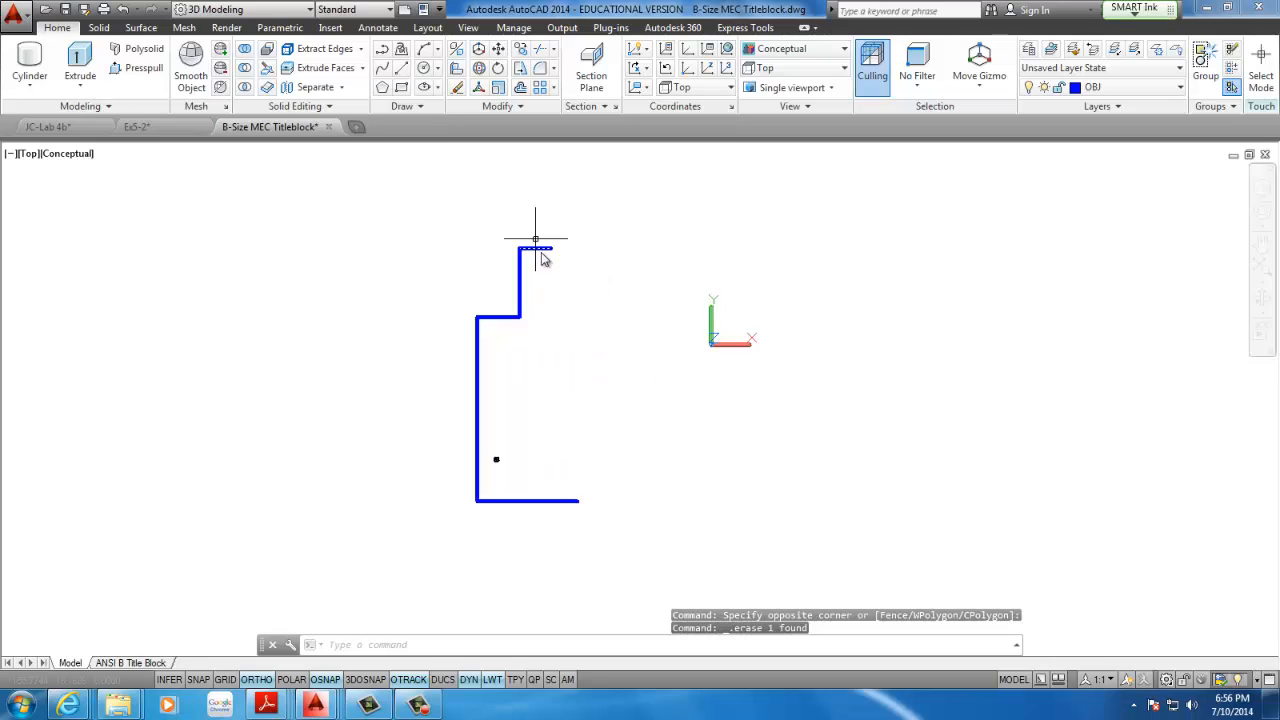
scroll(522, 459, up, 4)
scroll(521, 457, down, 6)
middle_drag(521, 457, 422, 500)
scroll(421, 508, up, 3)
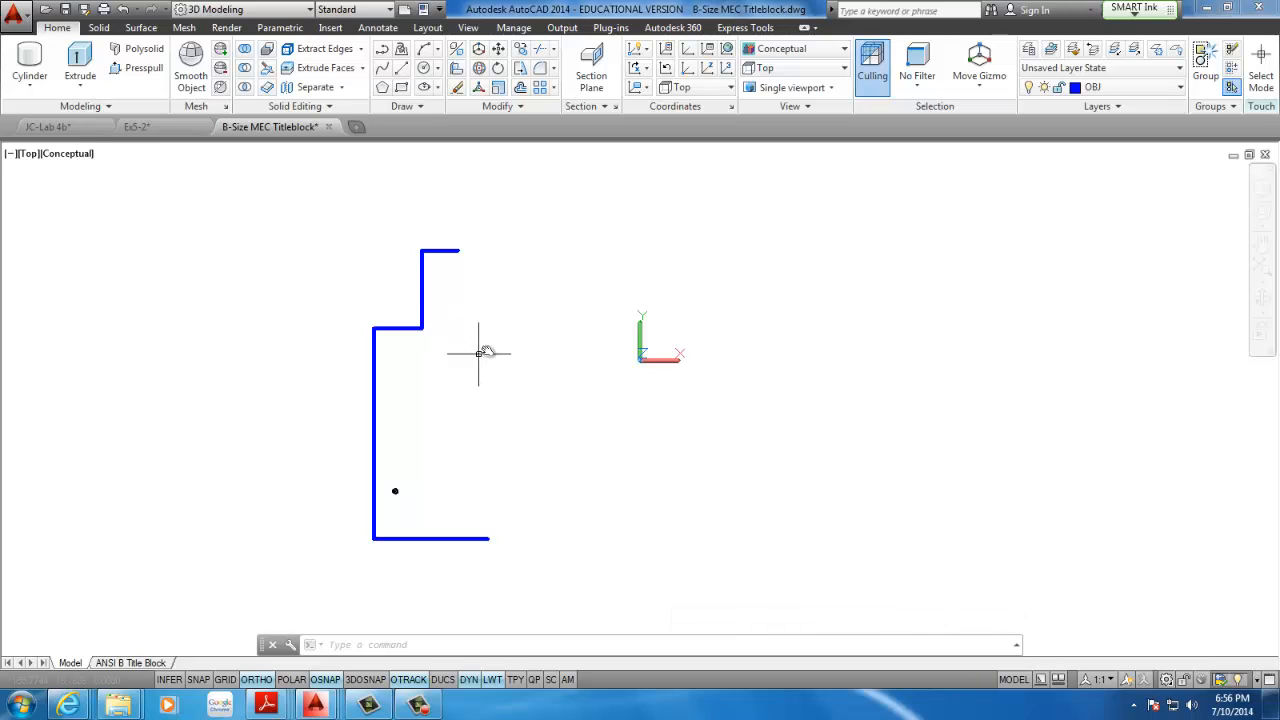
Check the Fig. 12.22 outline dimensions in the CAD116 agenda 7-1-2014 PDF in Adobe Reader, and return to the AutoCAD drawing
mouse_move(266, 705)
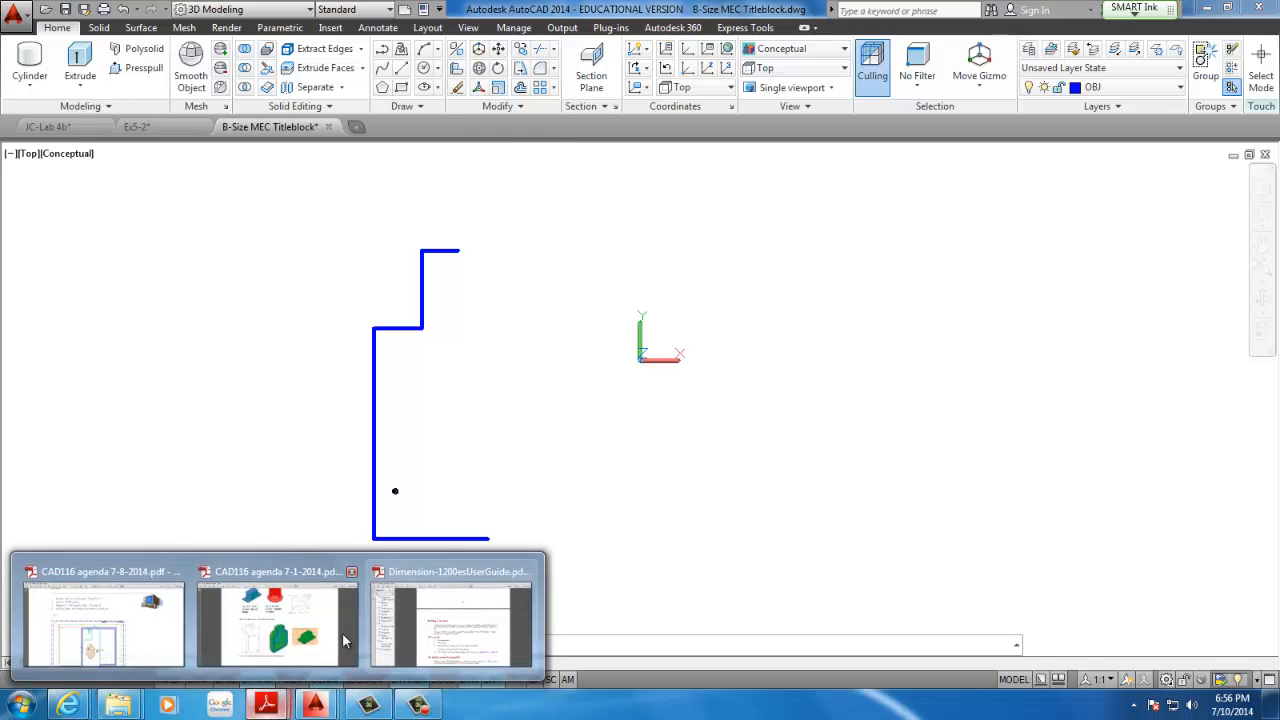
click(315, 573)
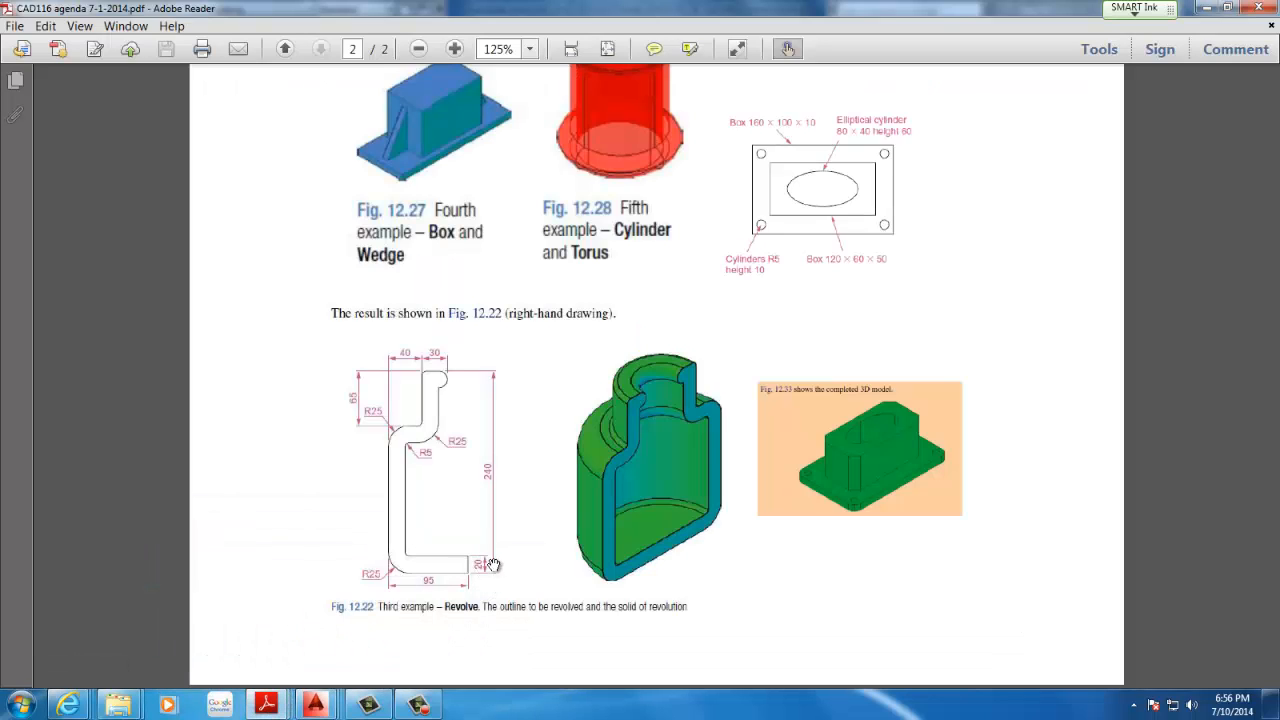
click(1205, 7)
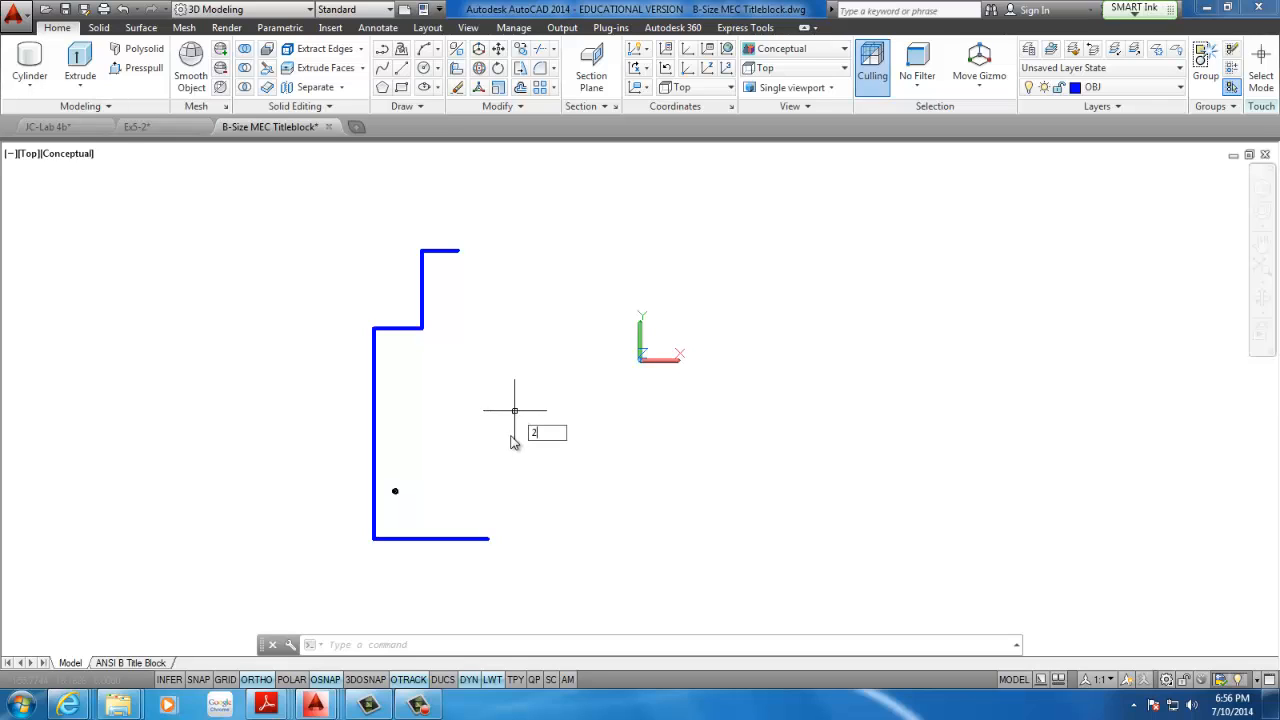
Offset the outline's base line upward and its long outer vertical line inward by 20
key(Return)
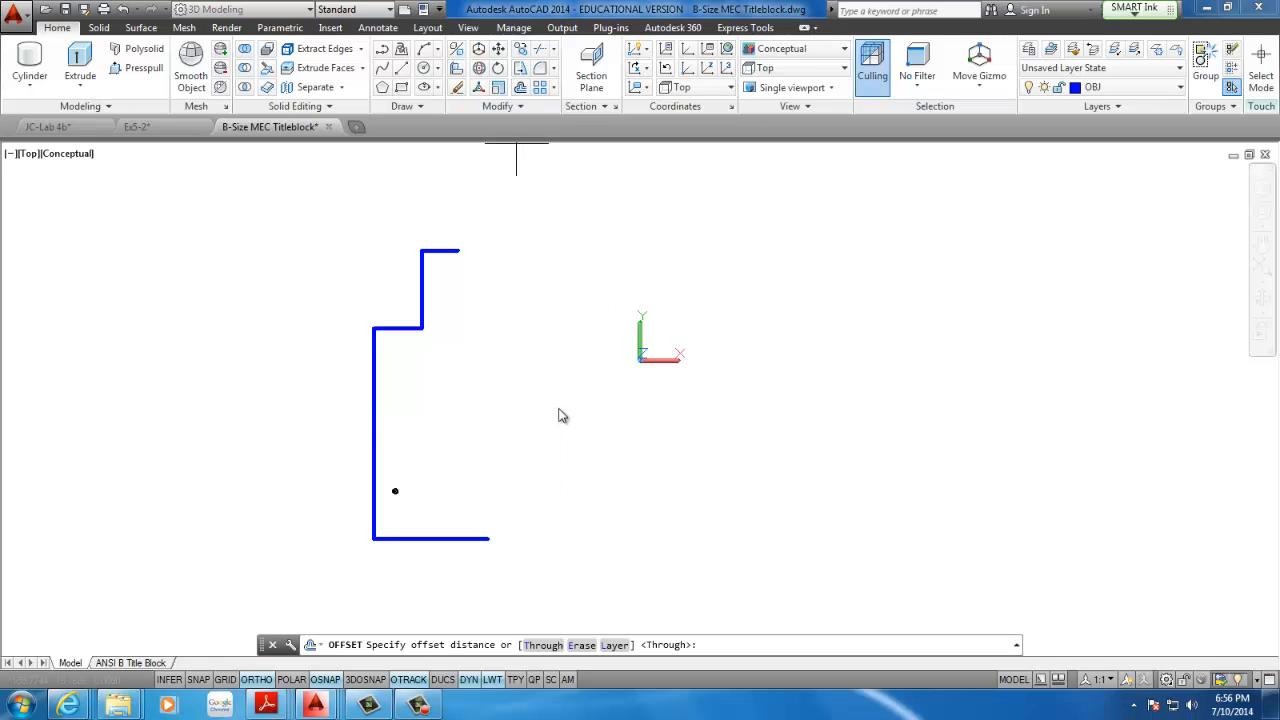
text(3)
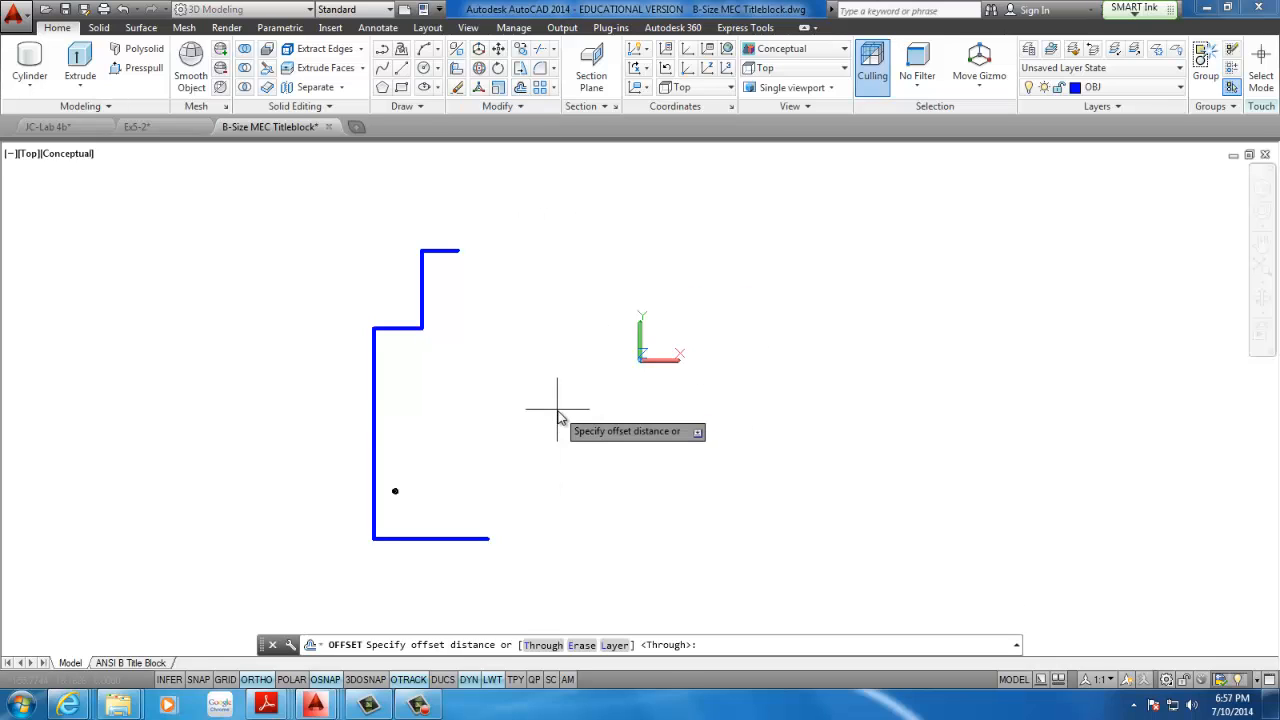
text(20)
key(Return)
click(437, 538)
click(457, 458)
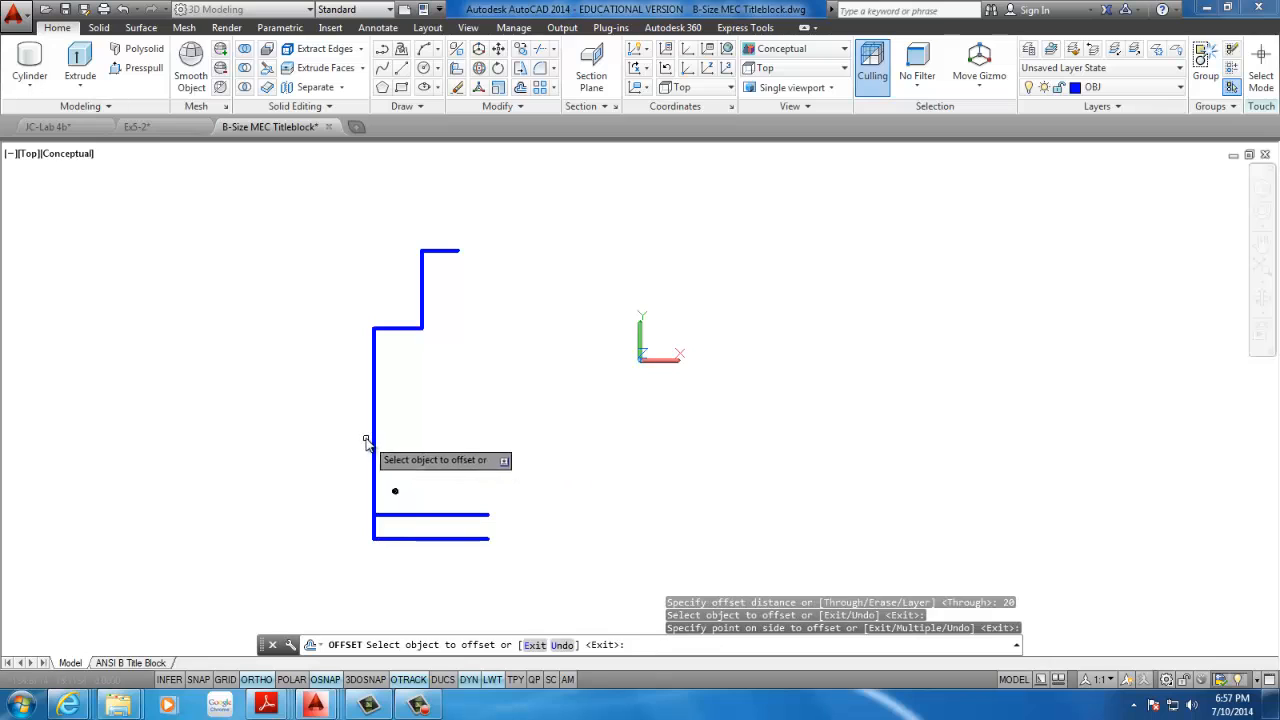
click(371, 443)
click(451, 386)
Offset the shoulder line downward, the neck's vertical line inward, and the neck's top line downward by the same 20
click(418, 330)
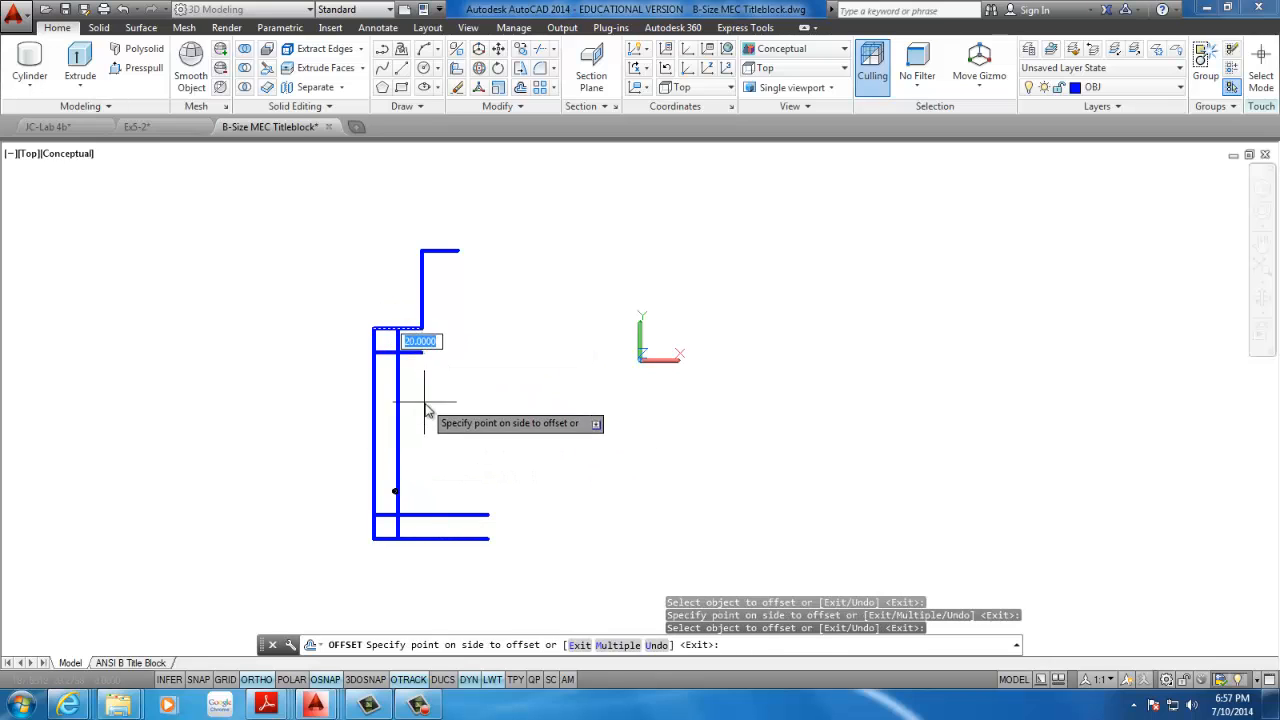
click(425, 410)
click(421, 300)
click(500, 290)
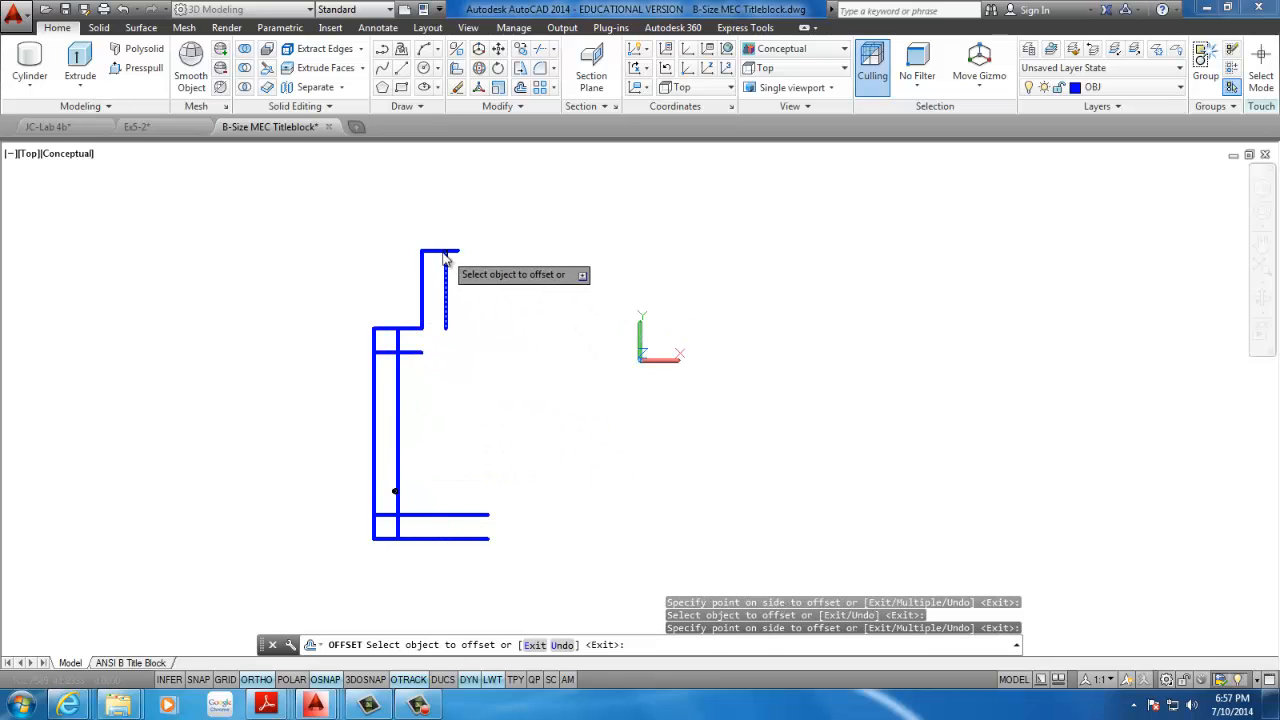
click(446, 252)
click(480, 386)
key(Escape)
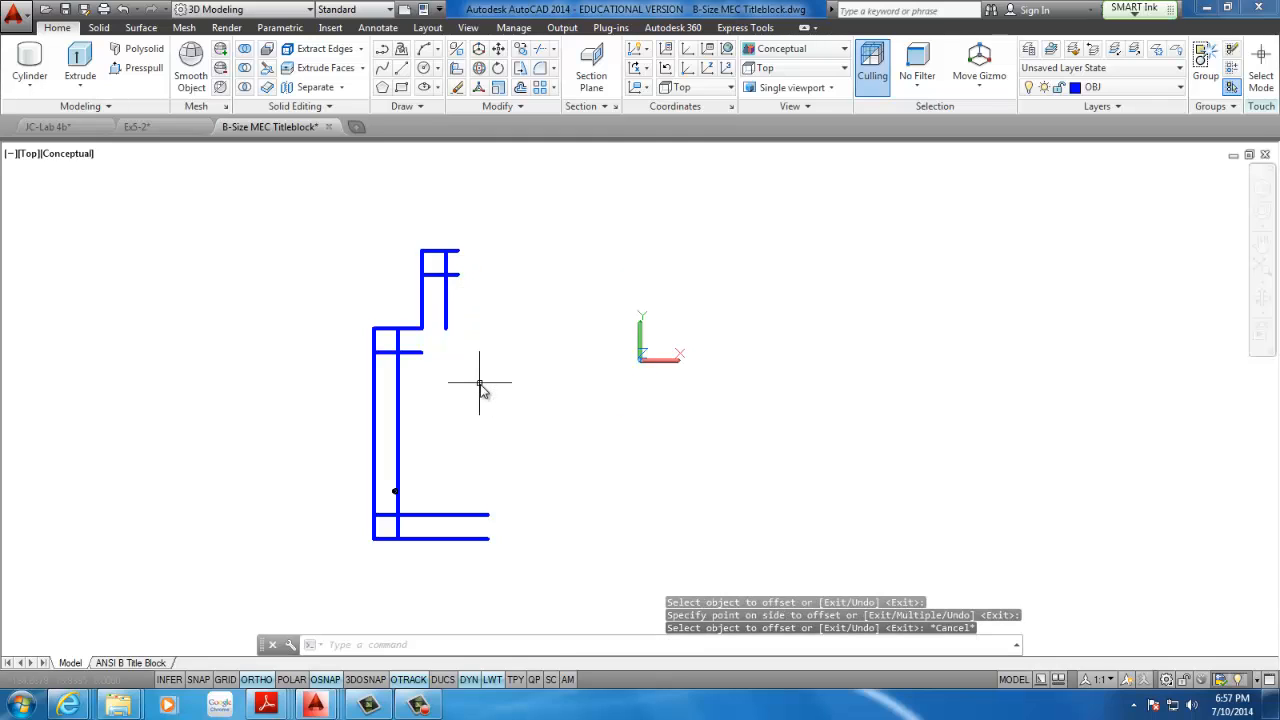
key(Escape)
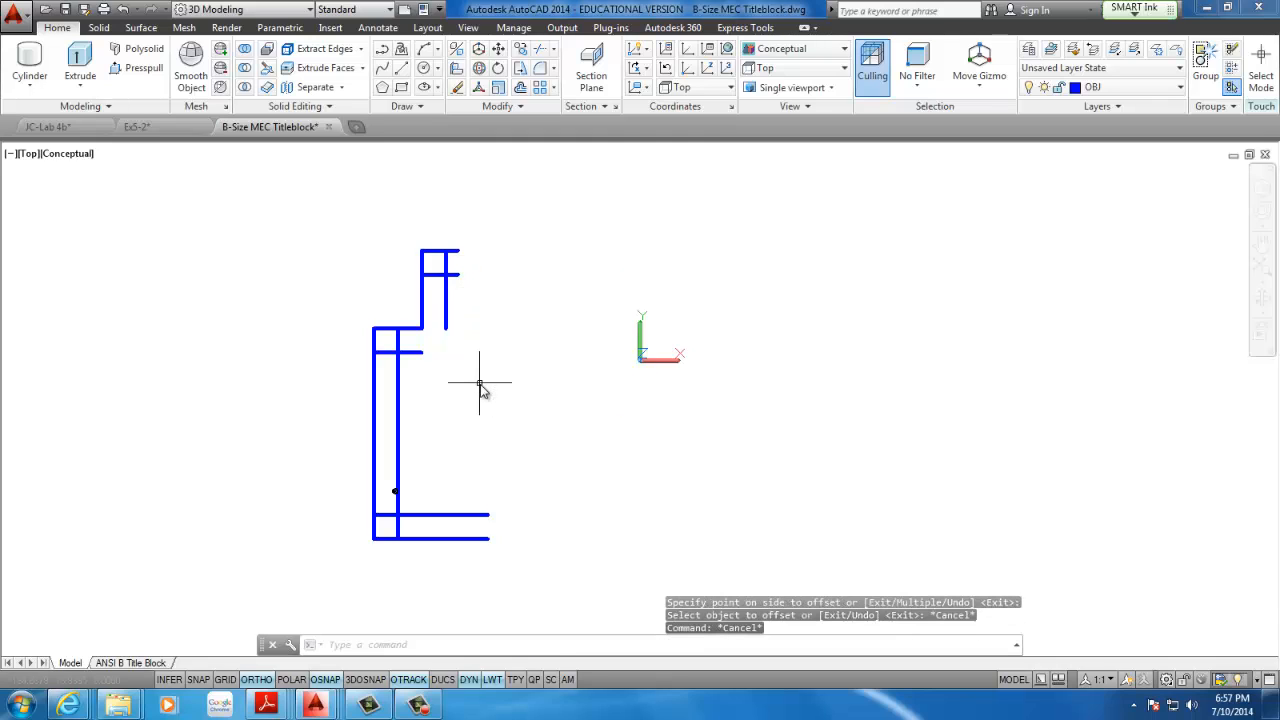
Check the corner radii of the Fig. 12.22 outline in the CAD116 agenda PDF in Adobe Reader, and return to the AutoCAD drawing
middle_drag(458, 490, 522, 467)
scroll(522, 467, up, 2)
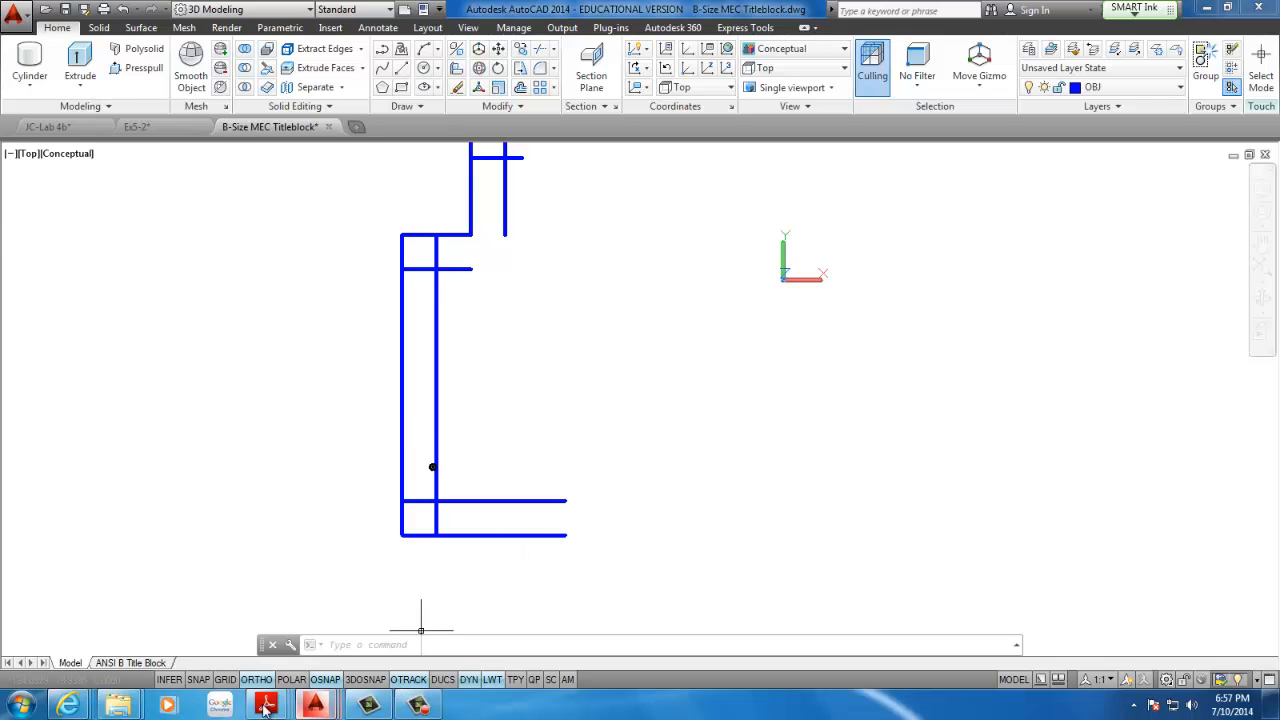
click(265, 705)
click(251, 600)
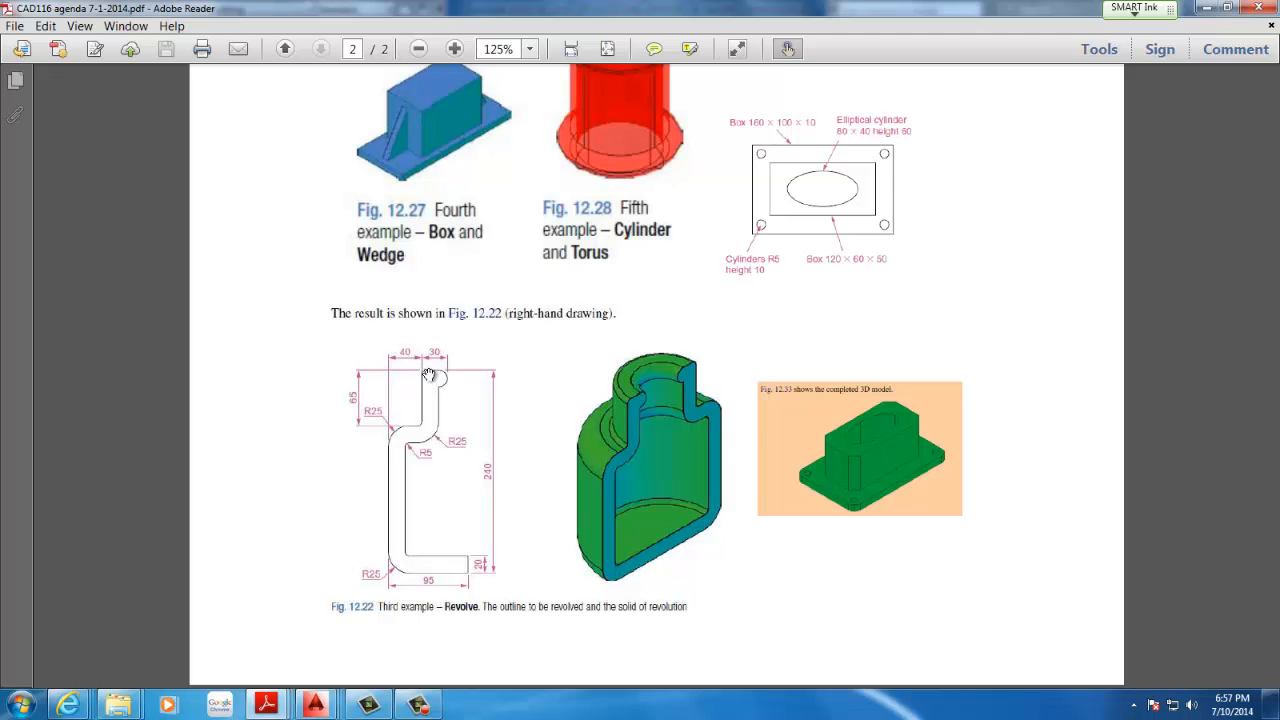
click(1207, 8)
Fillet the inner wall line's lower and upper corners with a radius of 5
middle_drag(643, 300, 536, 362)
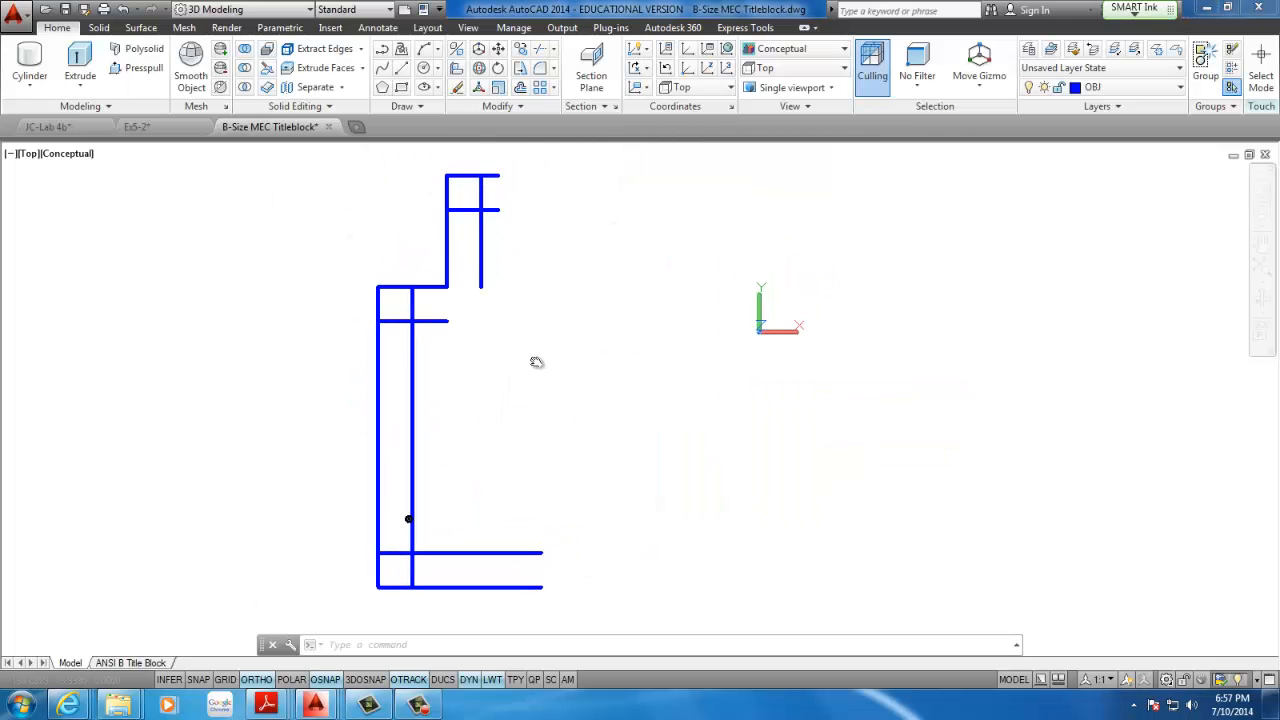
click(541, 68)
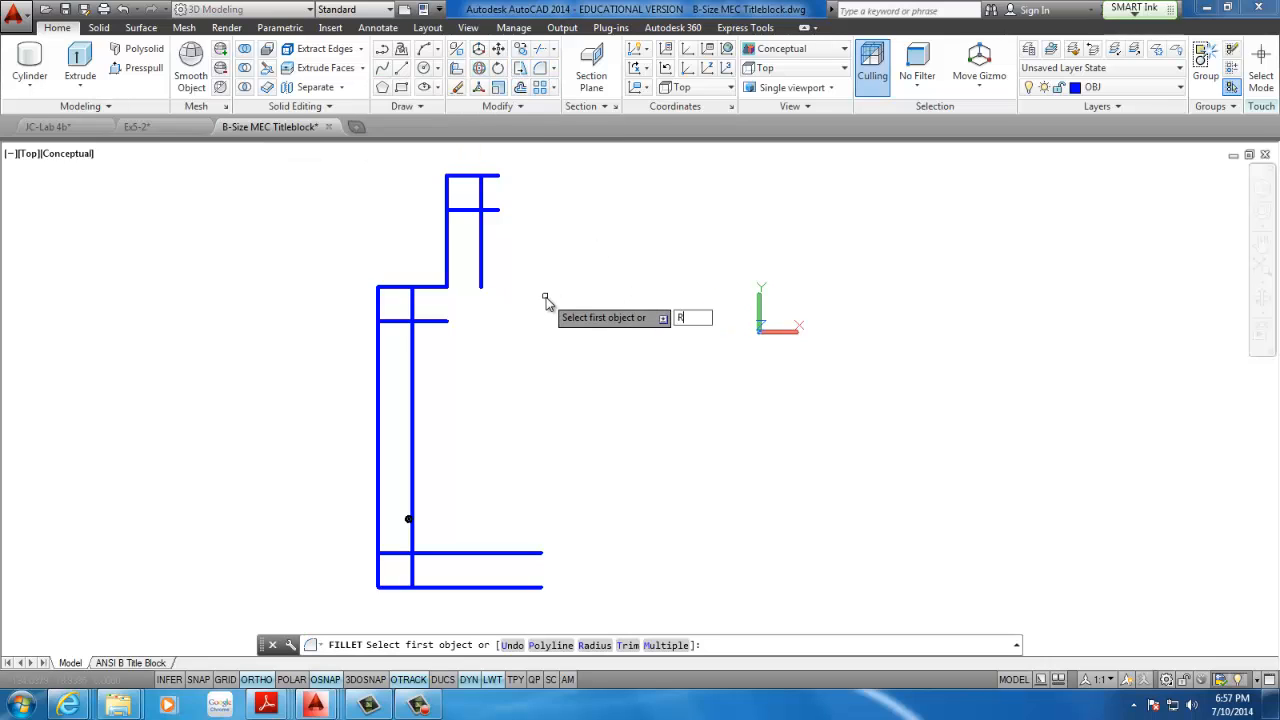
text(R)
key(Return)
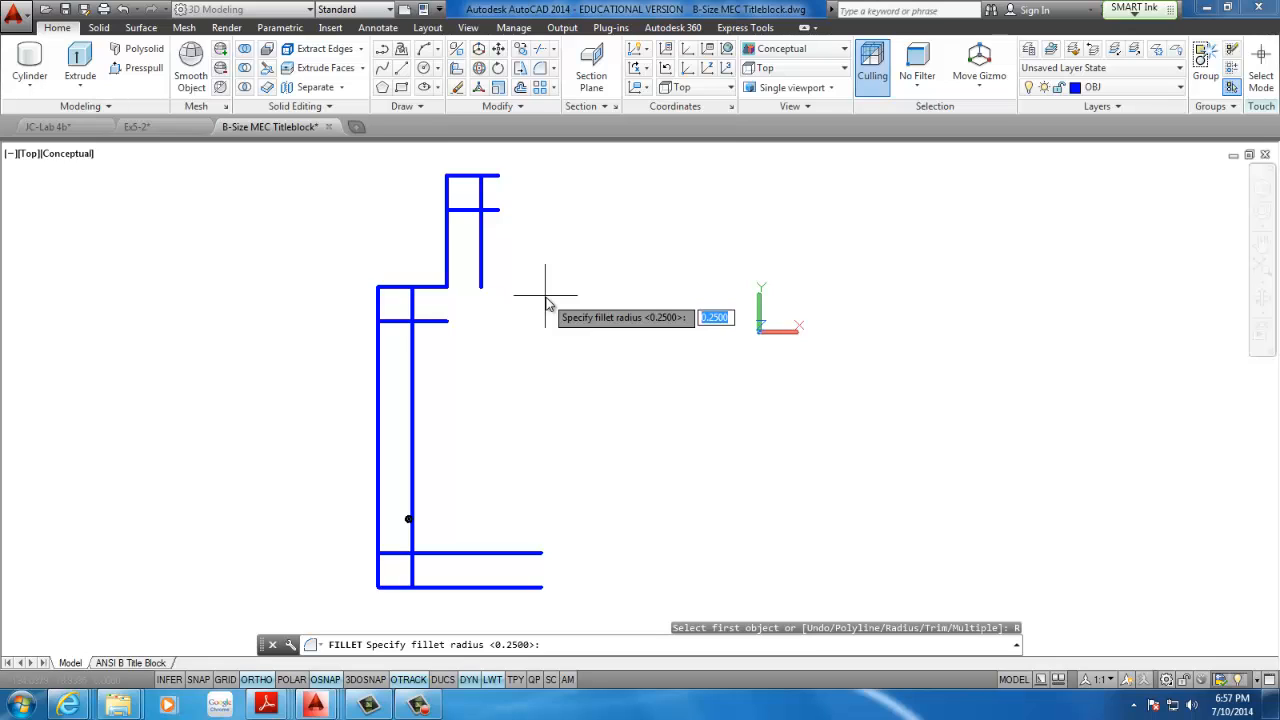
text(5)
key(Return)
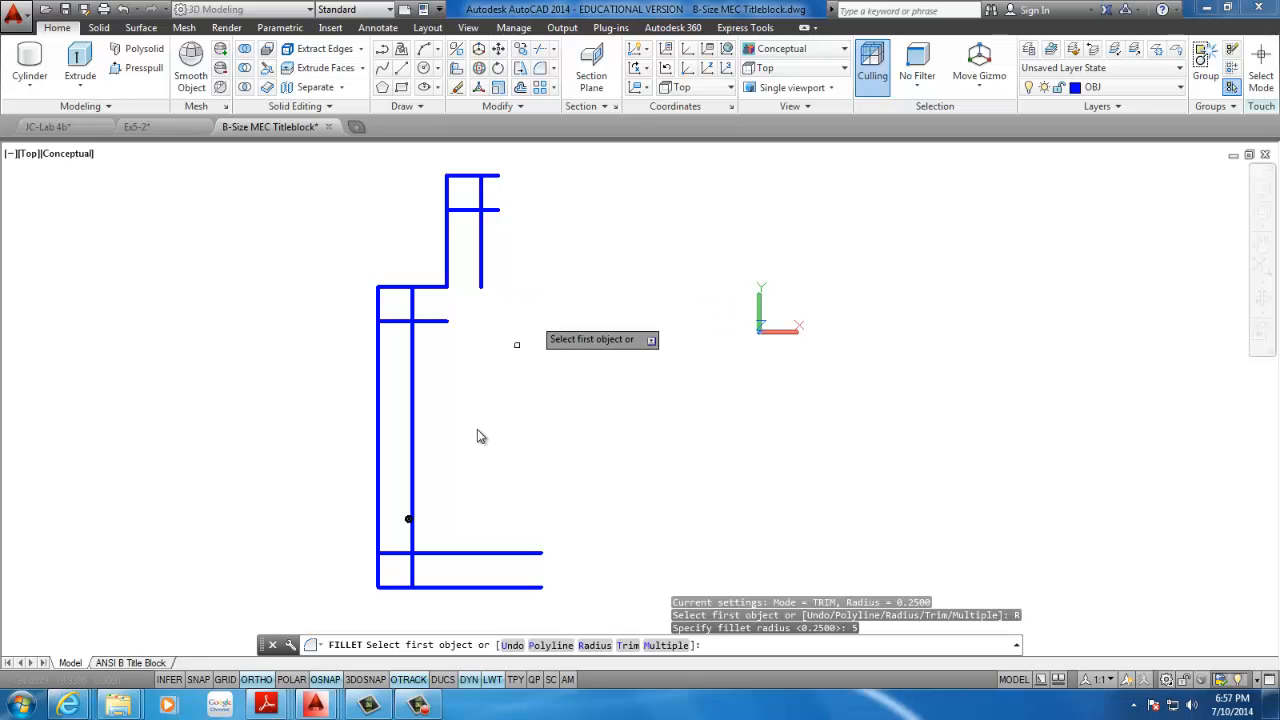
click(432, 555)
click(413, 498)
key(Return)
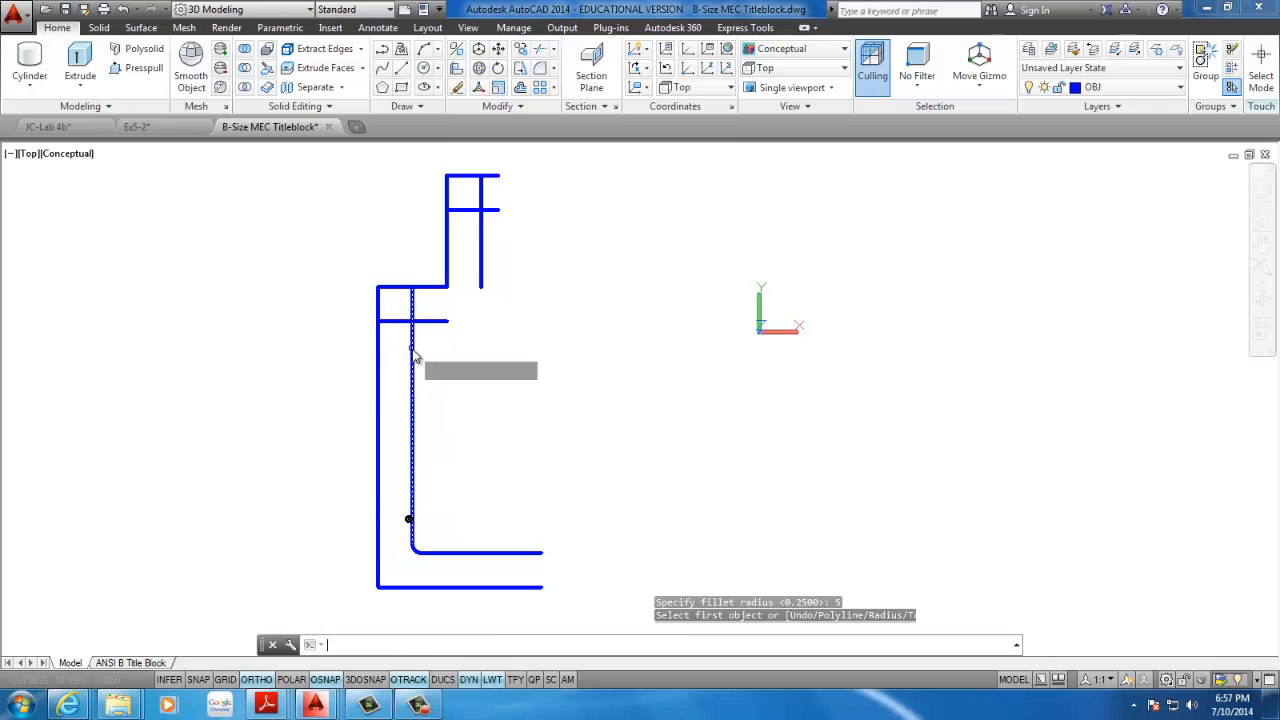
click(414, 350)
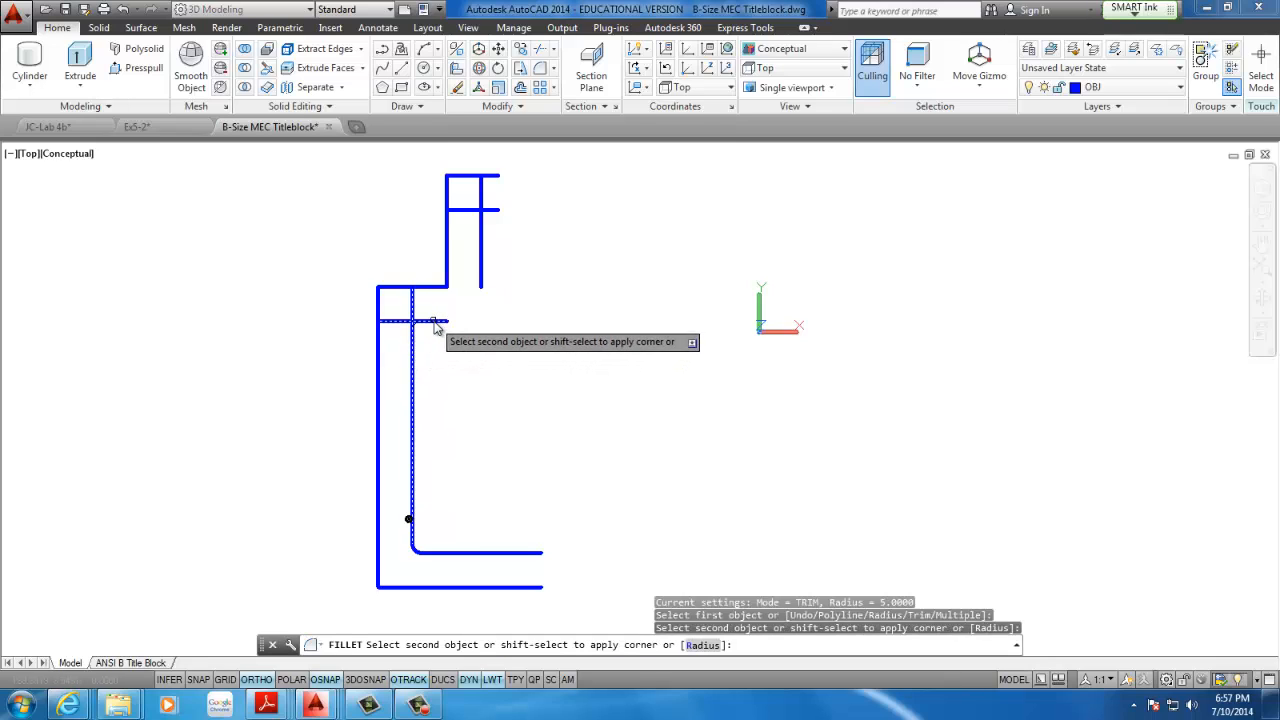
click(432, 321)
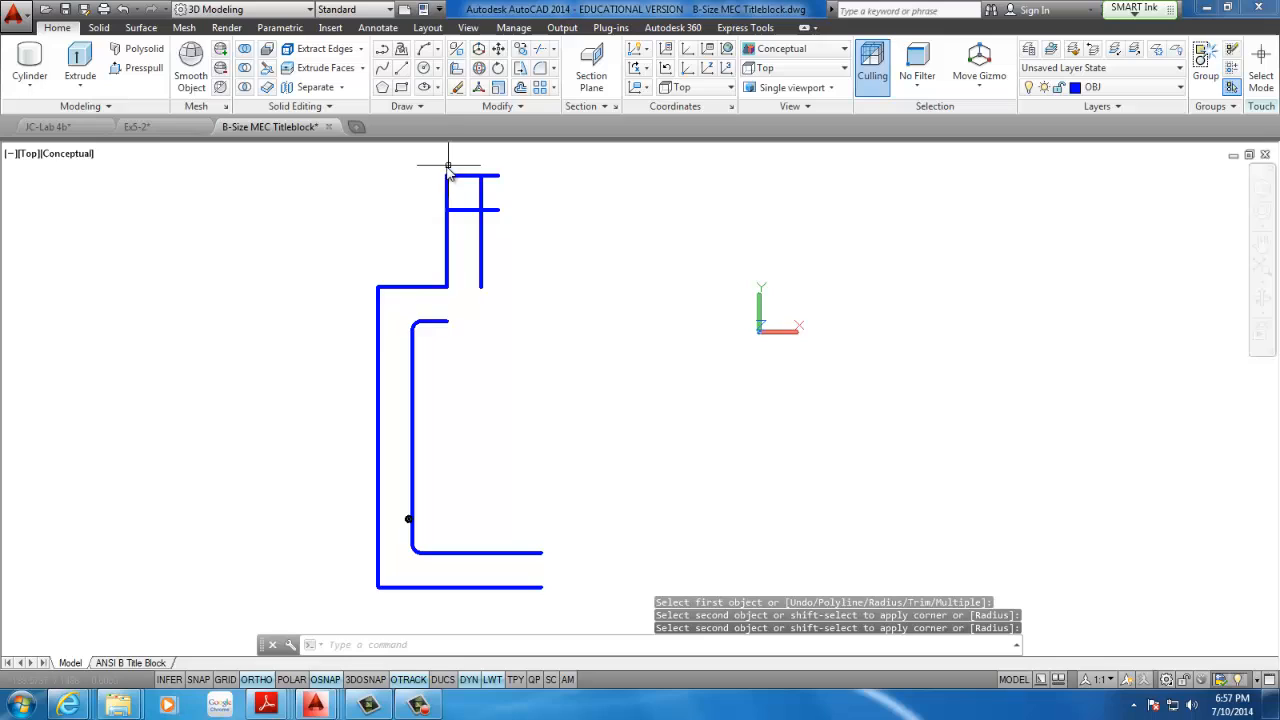
Fillet the outer corner between shoulder and neck and the neck's outer top corner with the same radius of 5
key(Return)
click(430, 286)
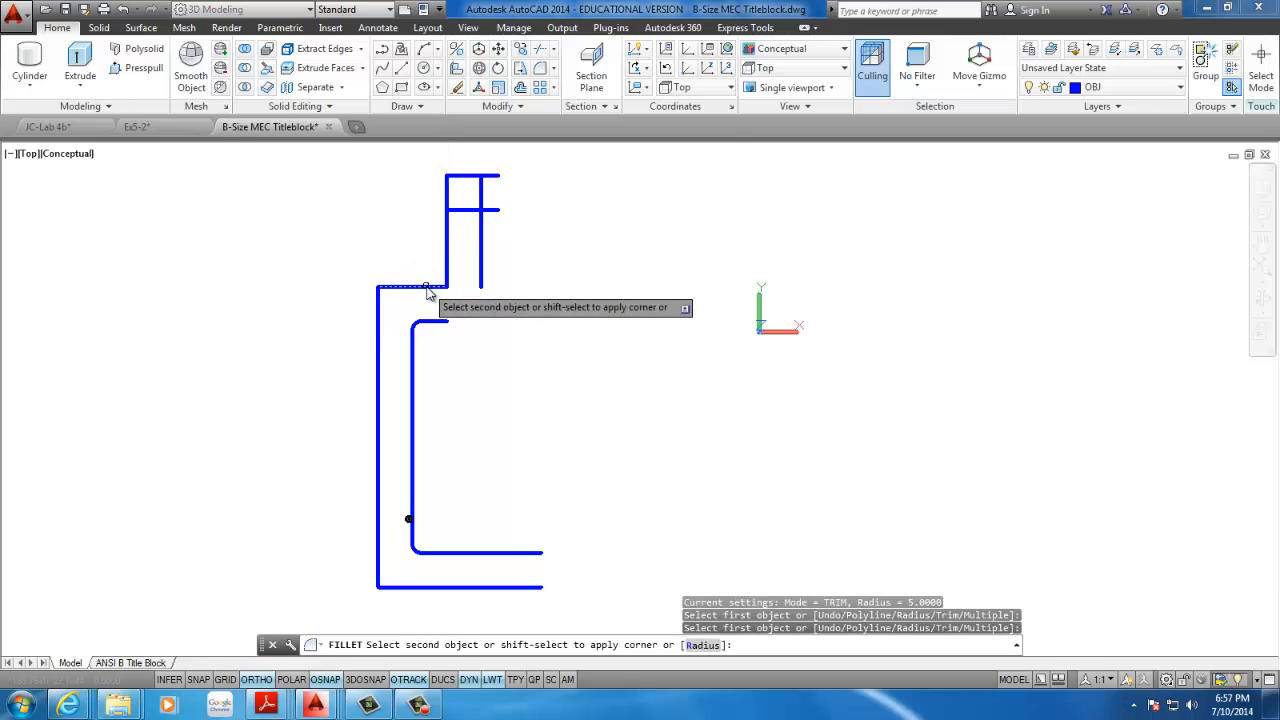
click(447, 272)
key(Return)
click(449, 192)
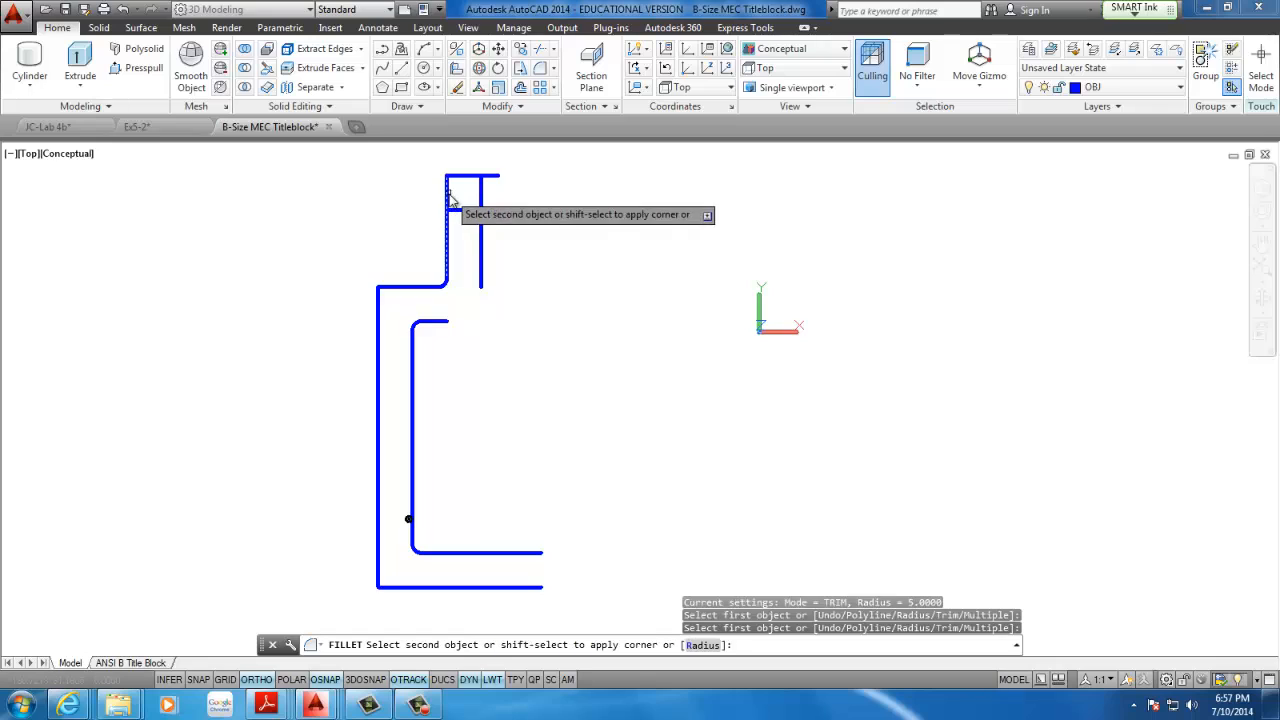
click(465, 179)
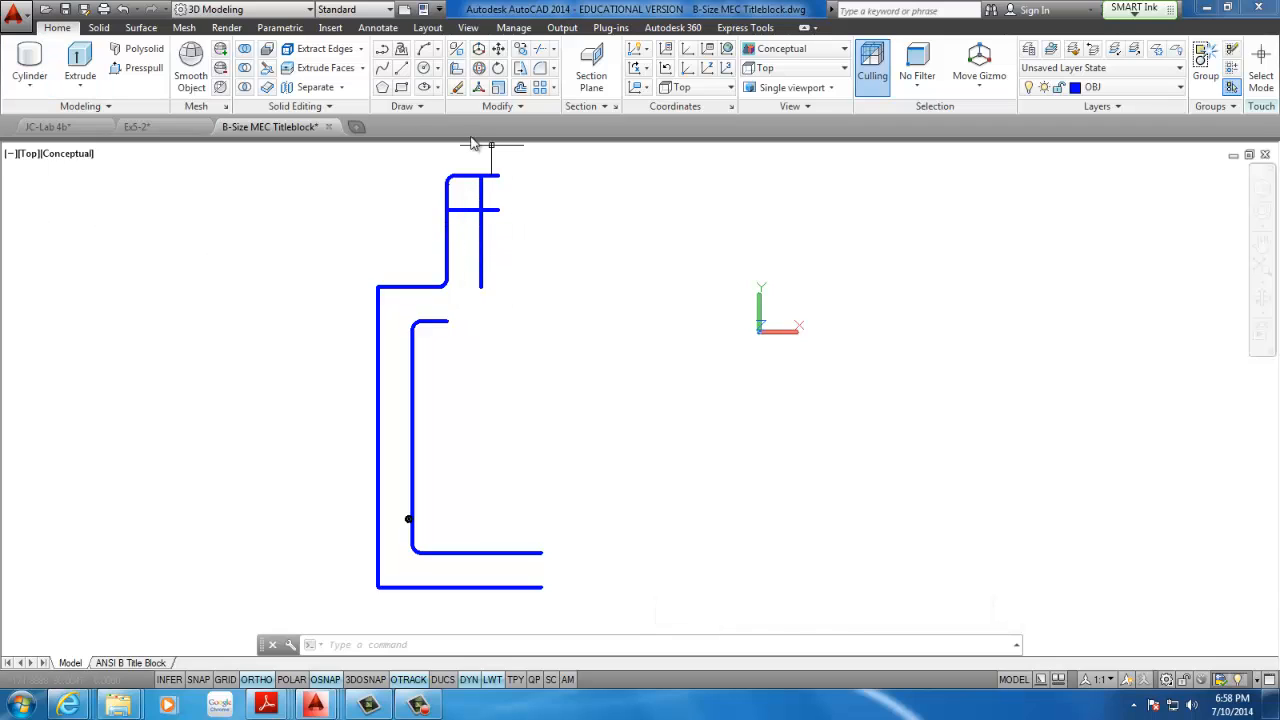
Close the open ends of the neck's top and the base with vertical lines between their parallel line endpoints
click(401, 49)
click(498, 176)
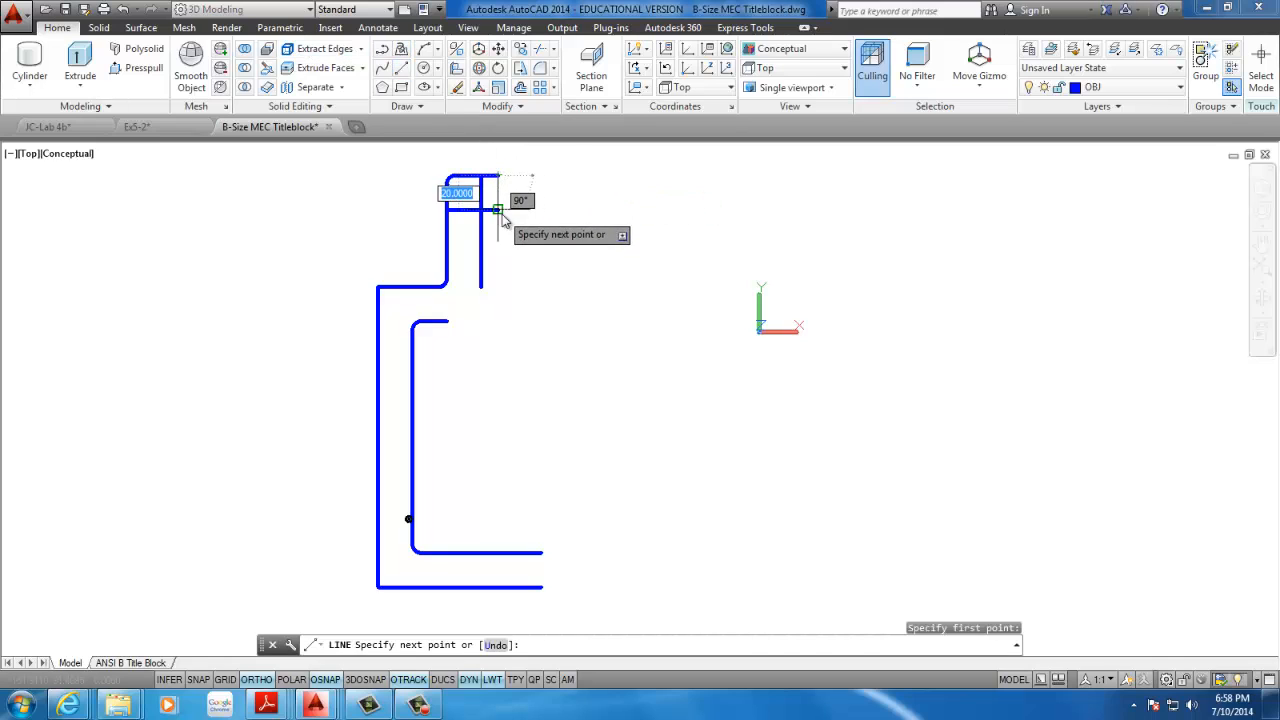
click(499, 211)
key(Escape)
click(402, 70)
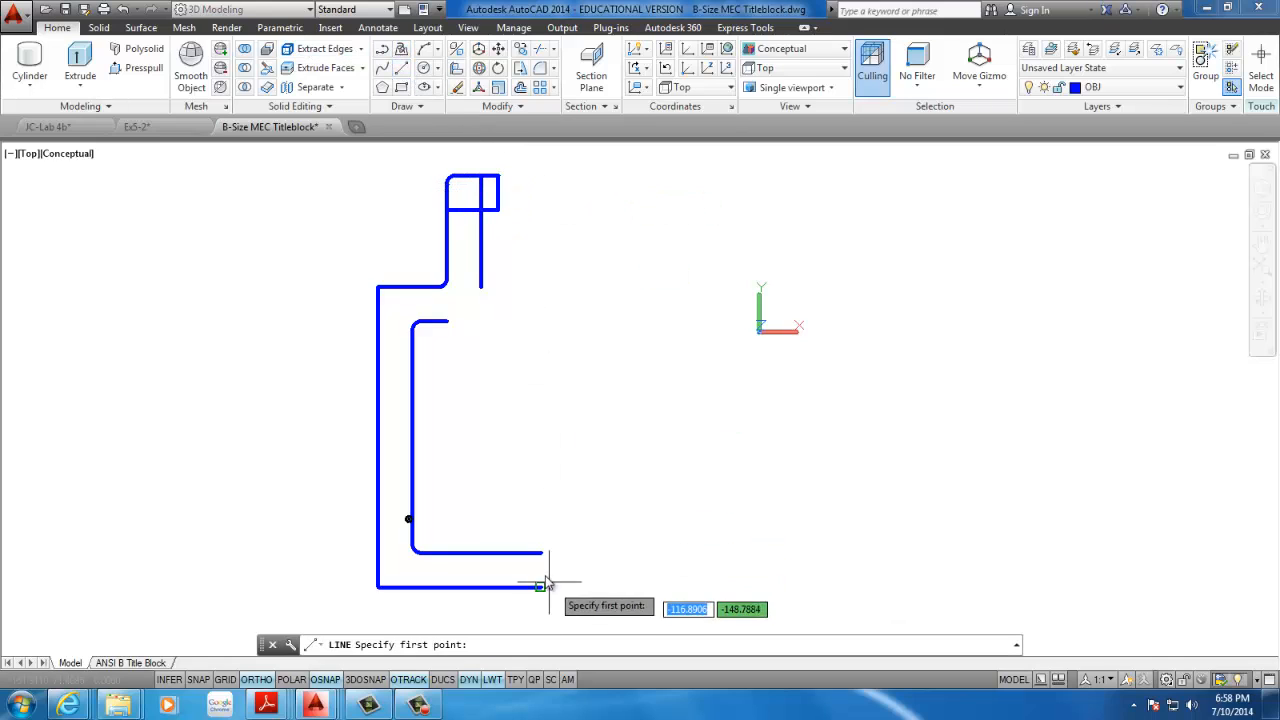
click(542, 553)
click(541, 588)
key(Escape)
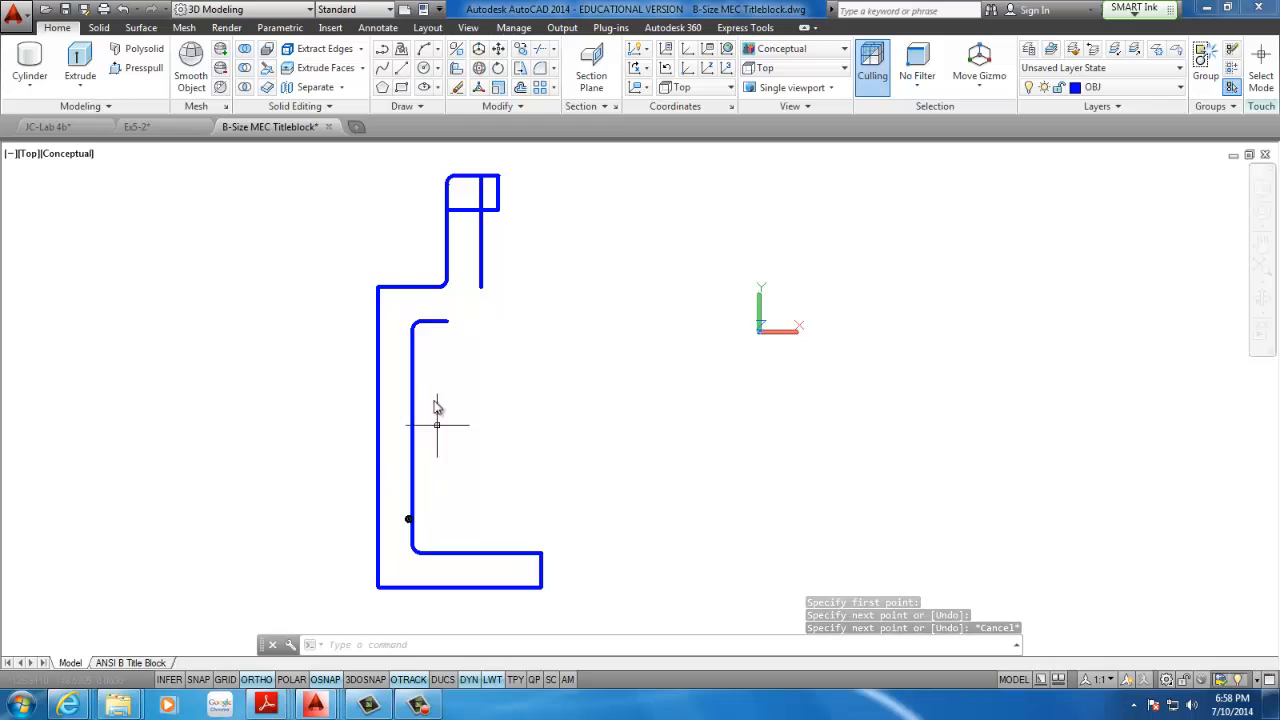
Fillet the outer wall's corners with the base line and the shoulder line with a radius of 25
click(540, 68)
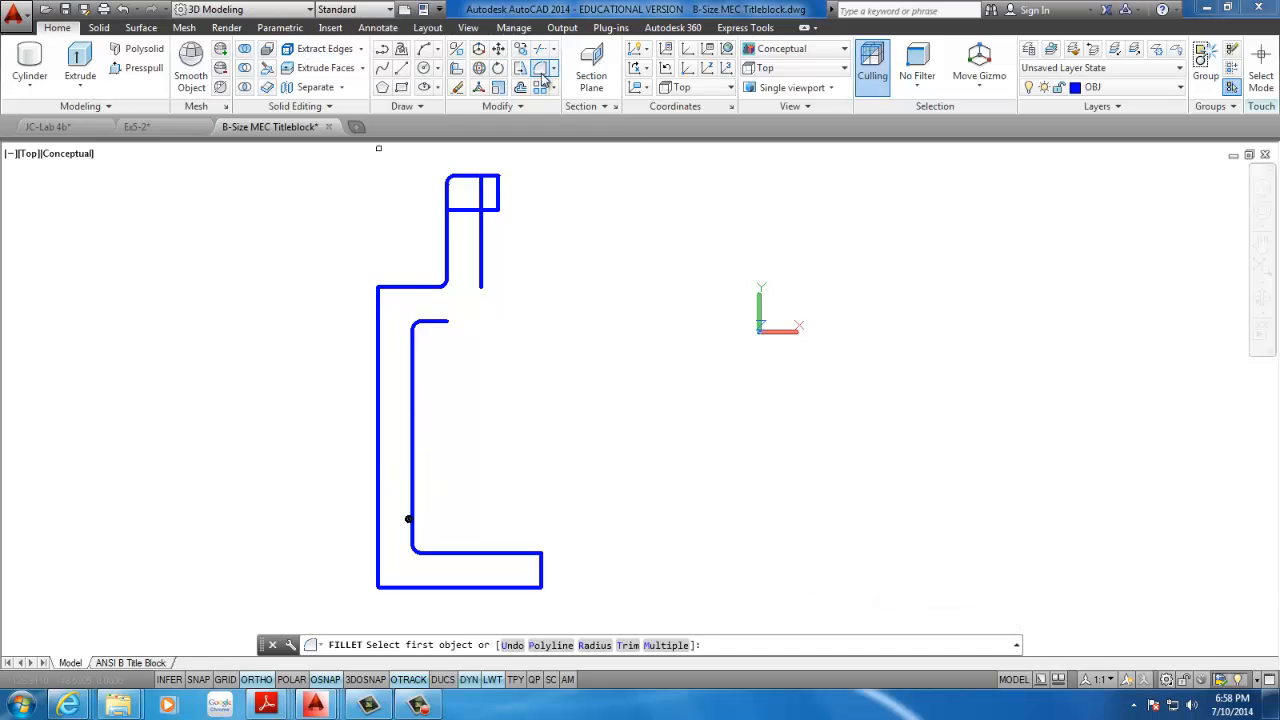
text(r)
key(Return)
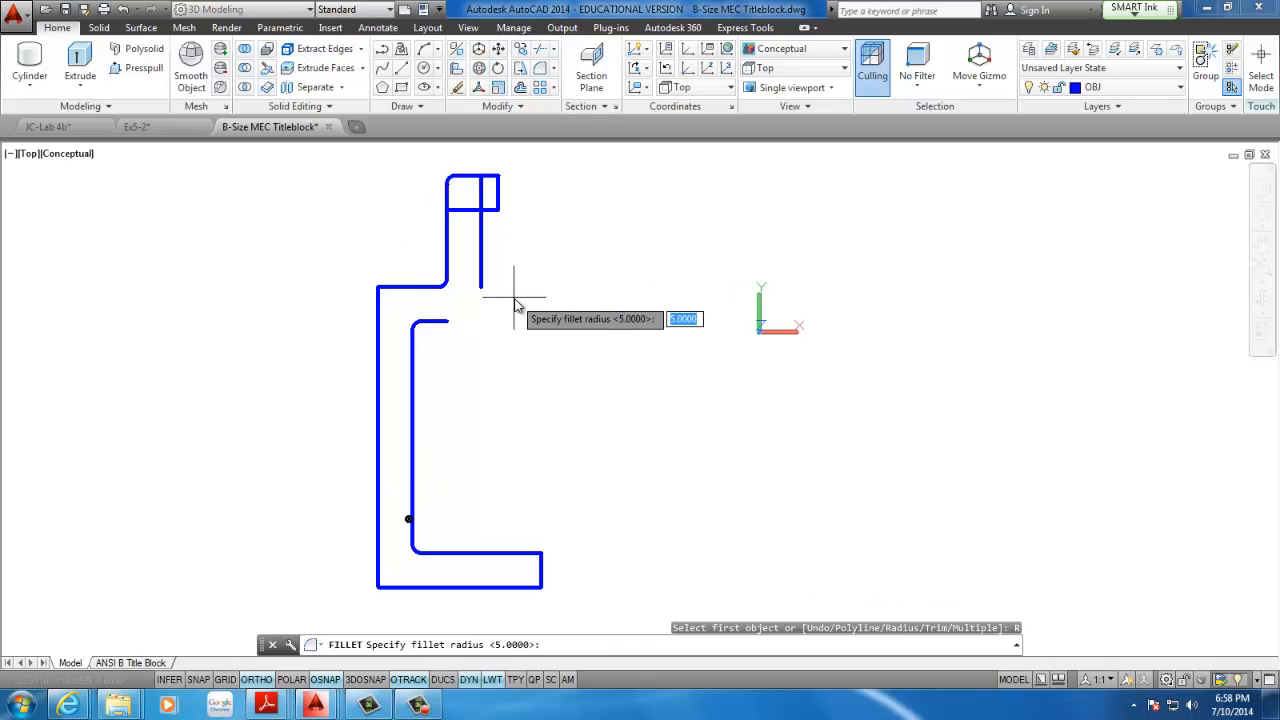
text(25)
key(Return)
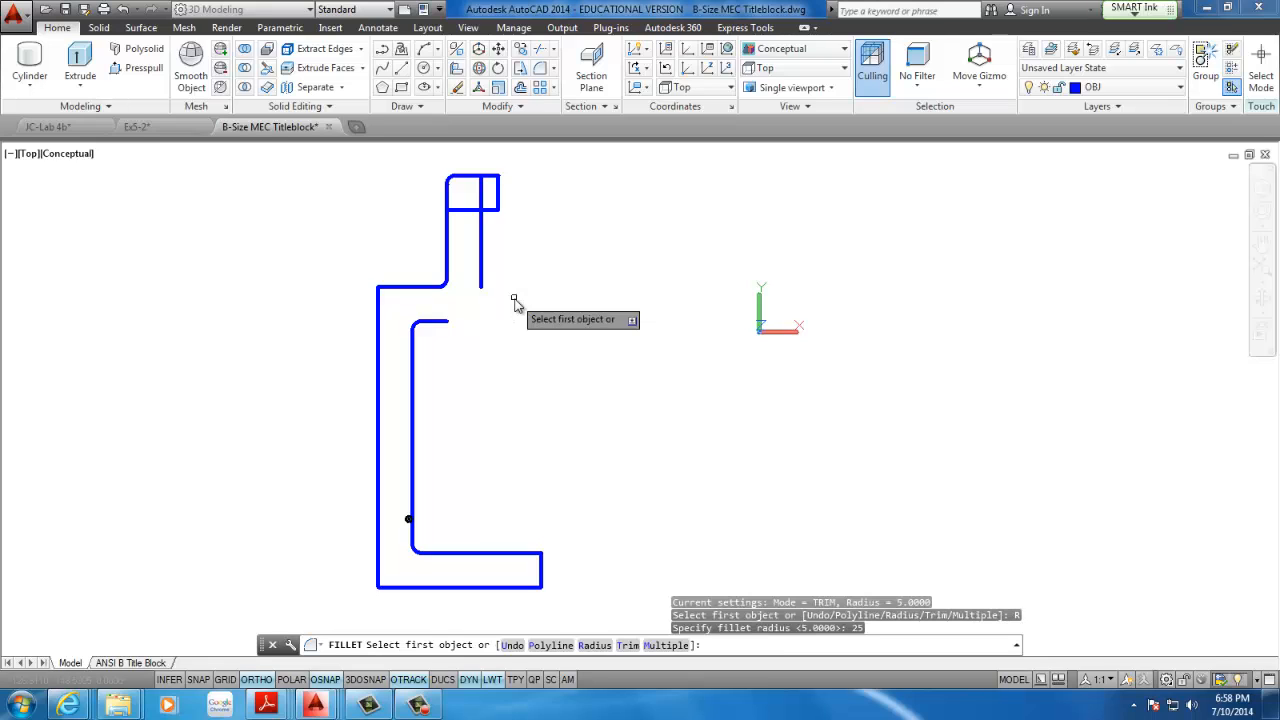
click(432, 587)
click(377, 333)
key(Return)
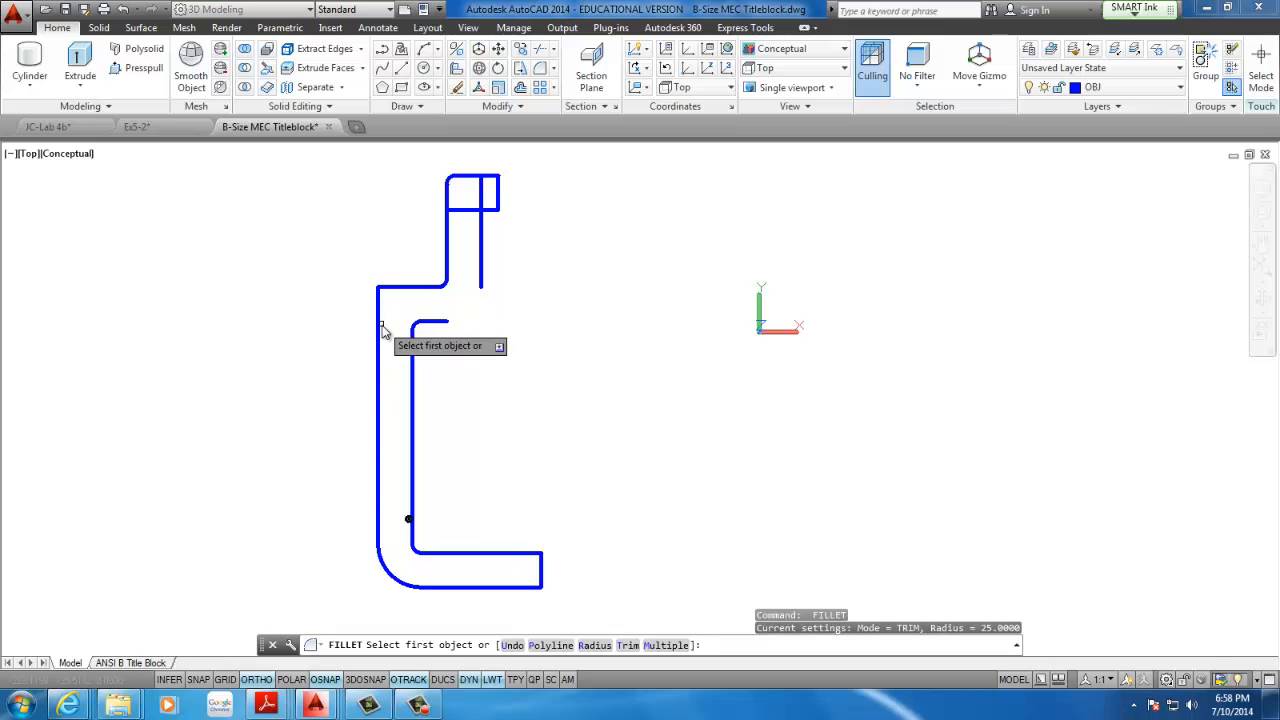
click(376, 334)
click(407, 288)
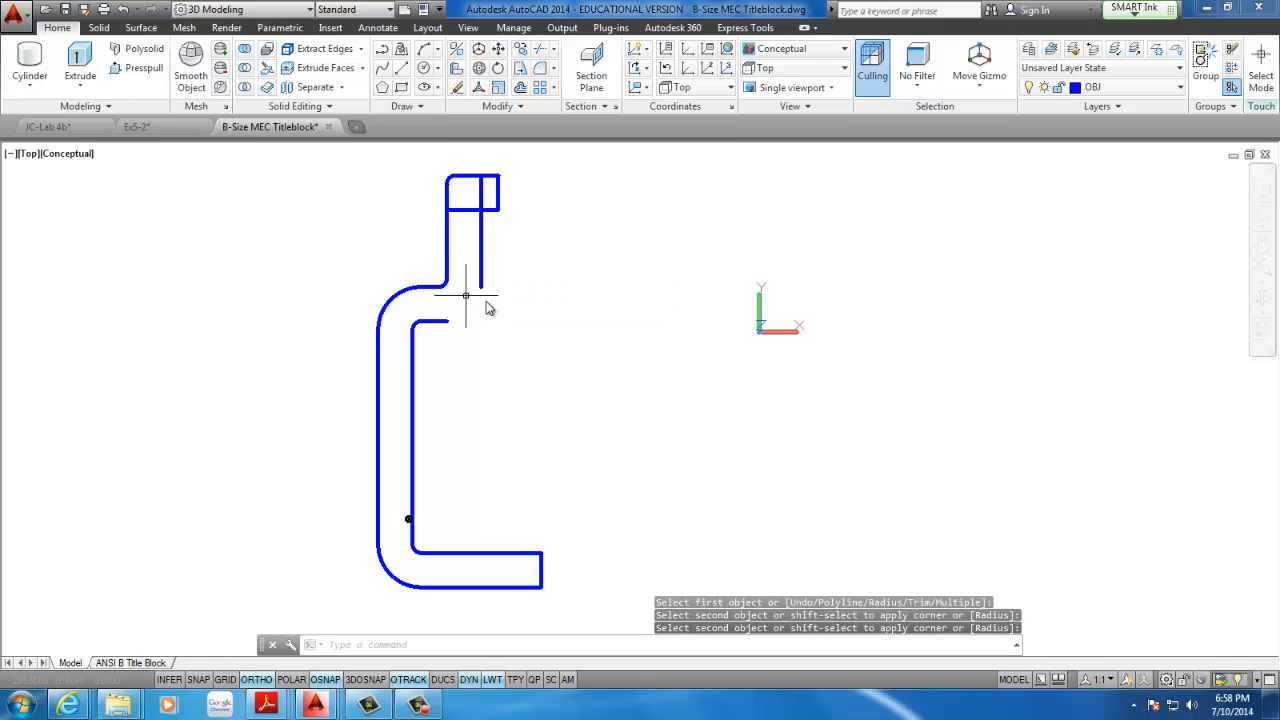
Fillet the inner shoulder line to the inner neck line with the same radius of 25
key(Return)
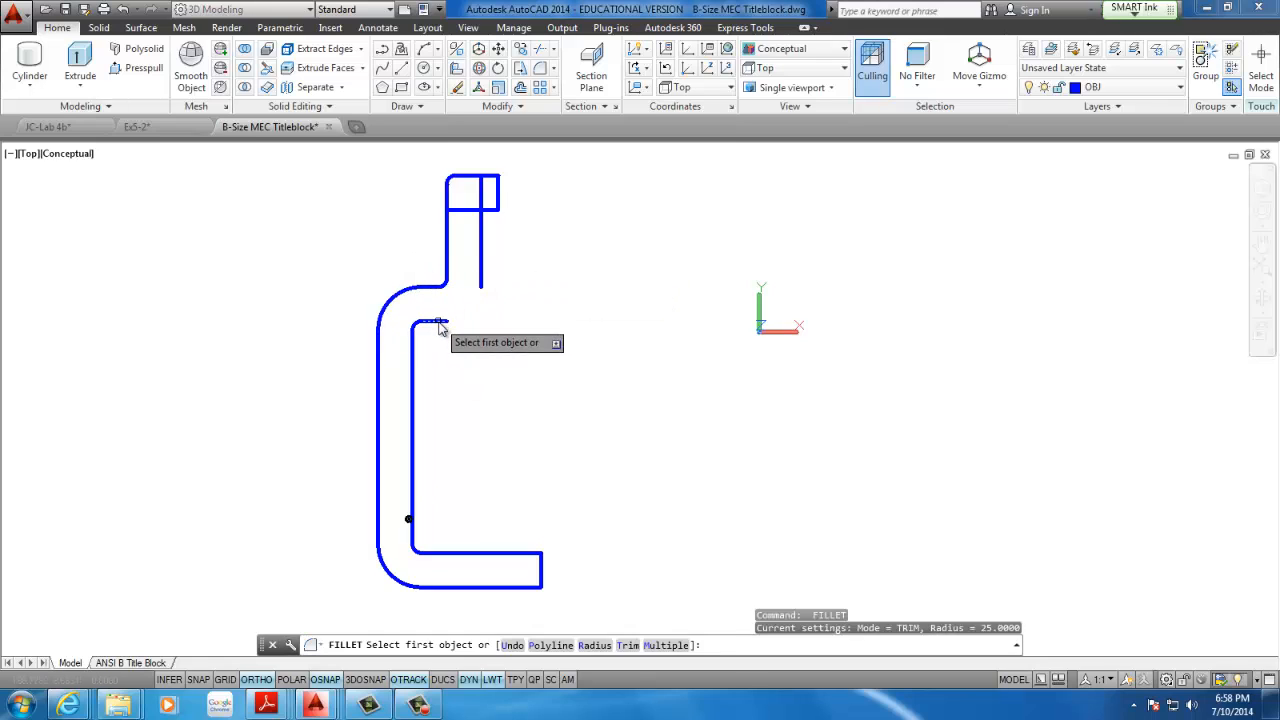
click(436, 321)
click(481, 278)
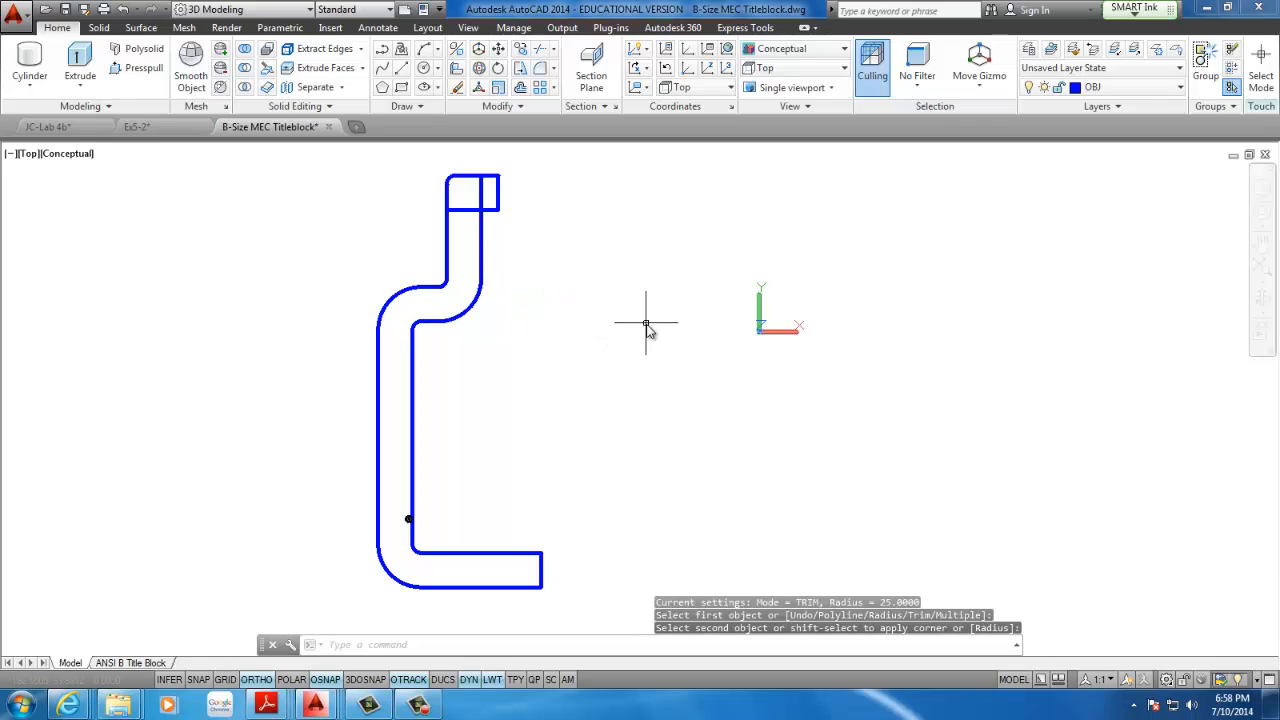
Draw a three-point arc from the inner neck line's upper end through the end line's midpoint to its crossing with the lower horizontal line
scroll(470, 298, up, 5)
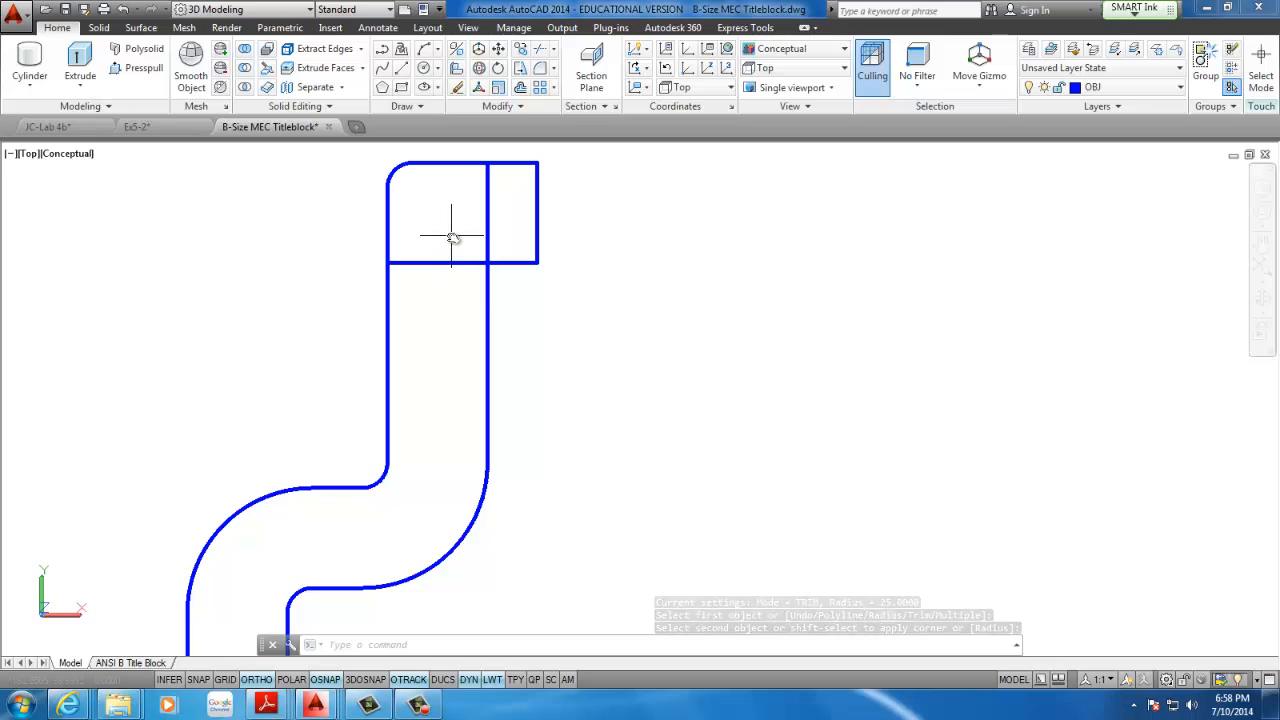
middle_drag(501, 196, 463, 273)
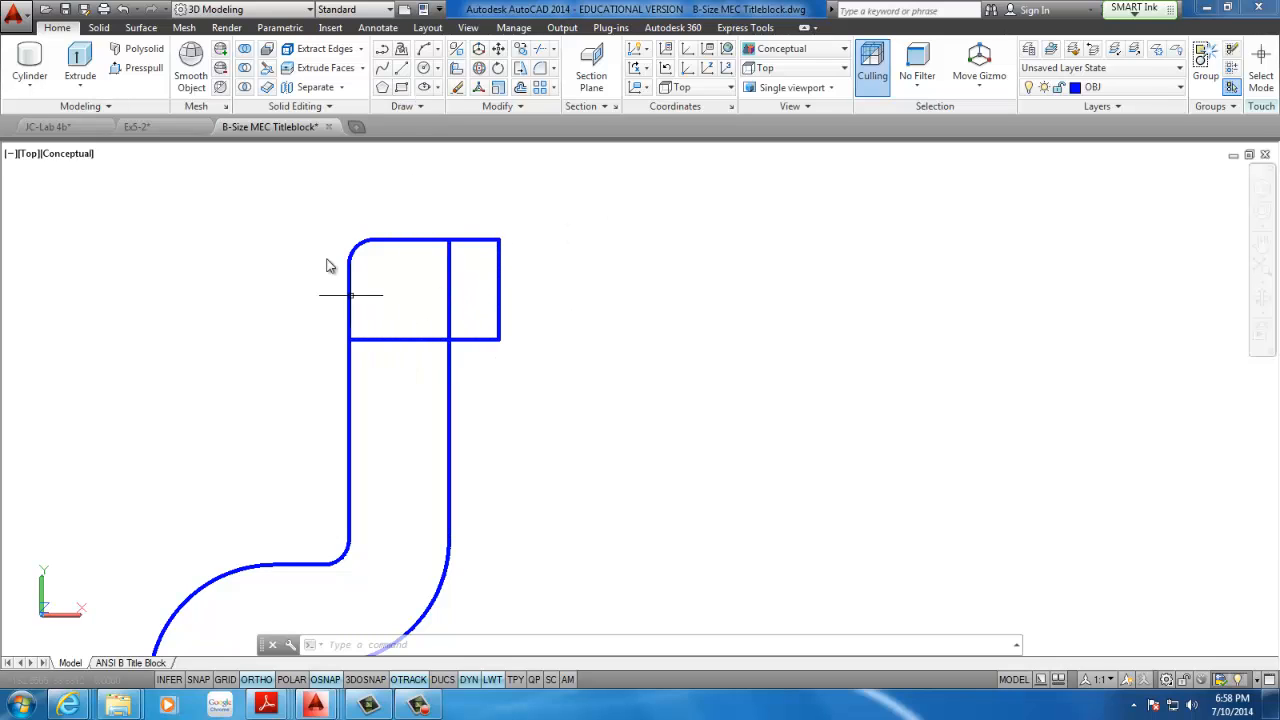
click(420, 107)
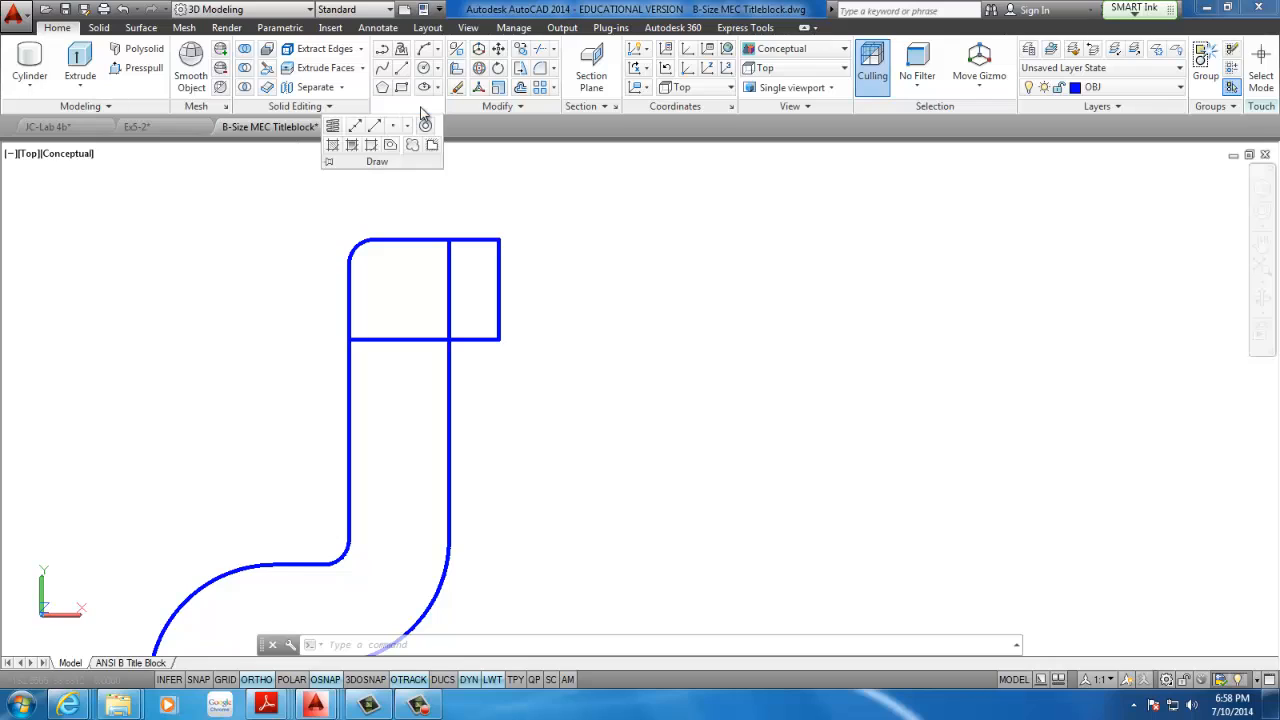
click(426, 55)
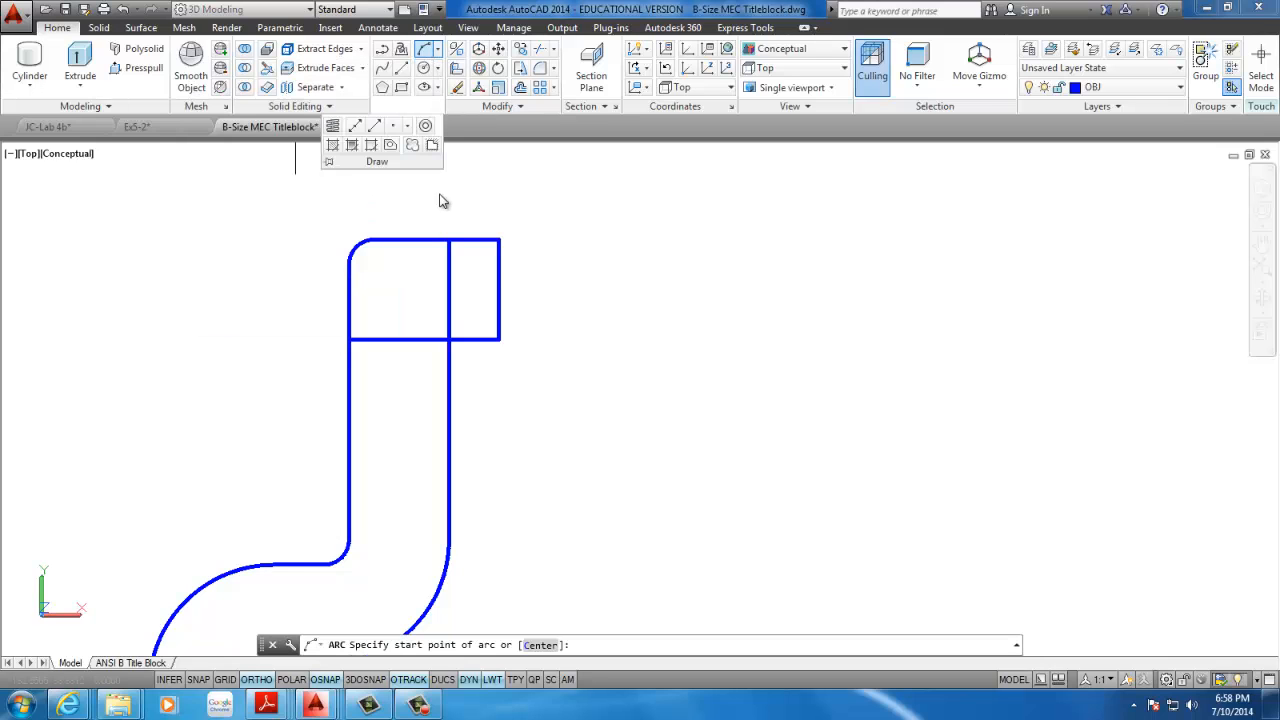
click(500, 240)
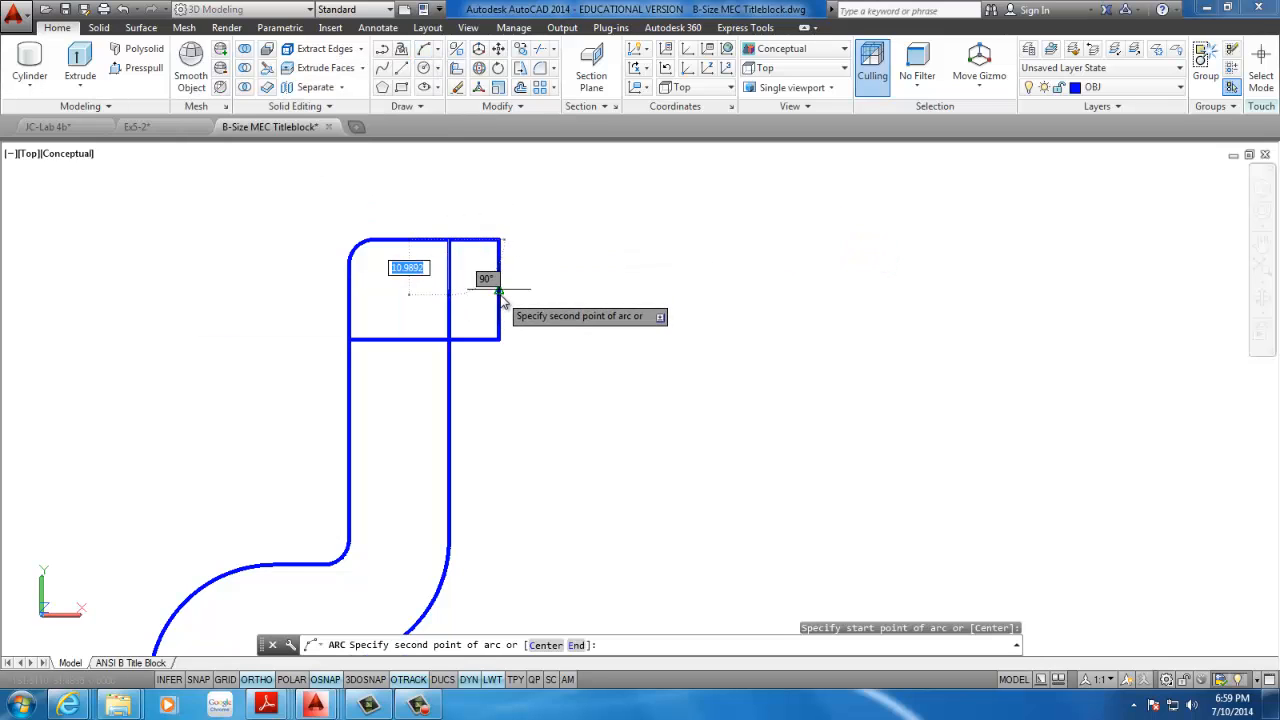
click(499, 292)
click(449, 341)
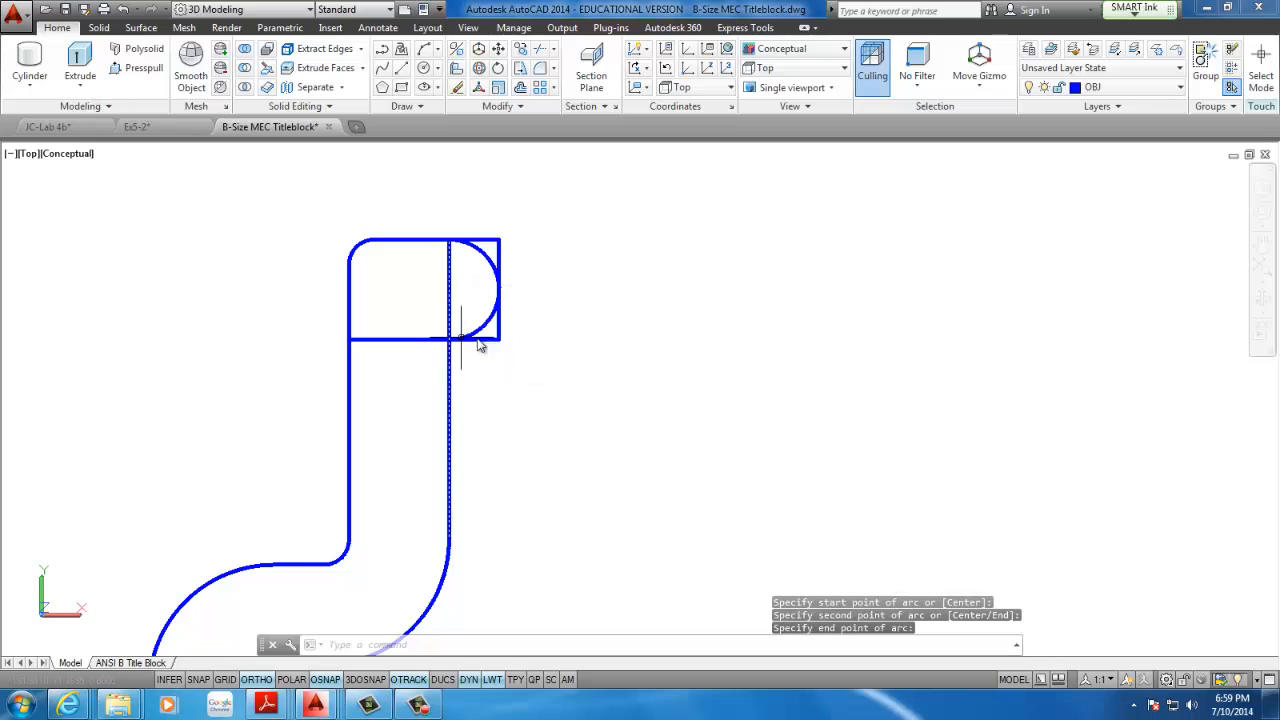
right_click(321, 681)
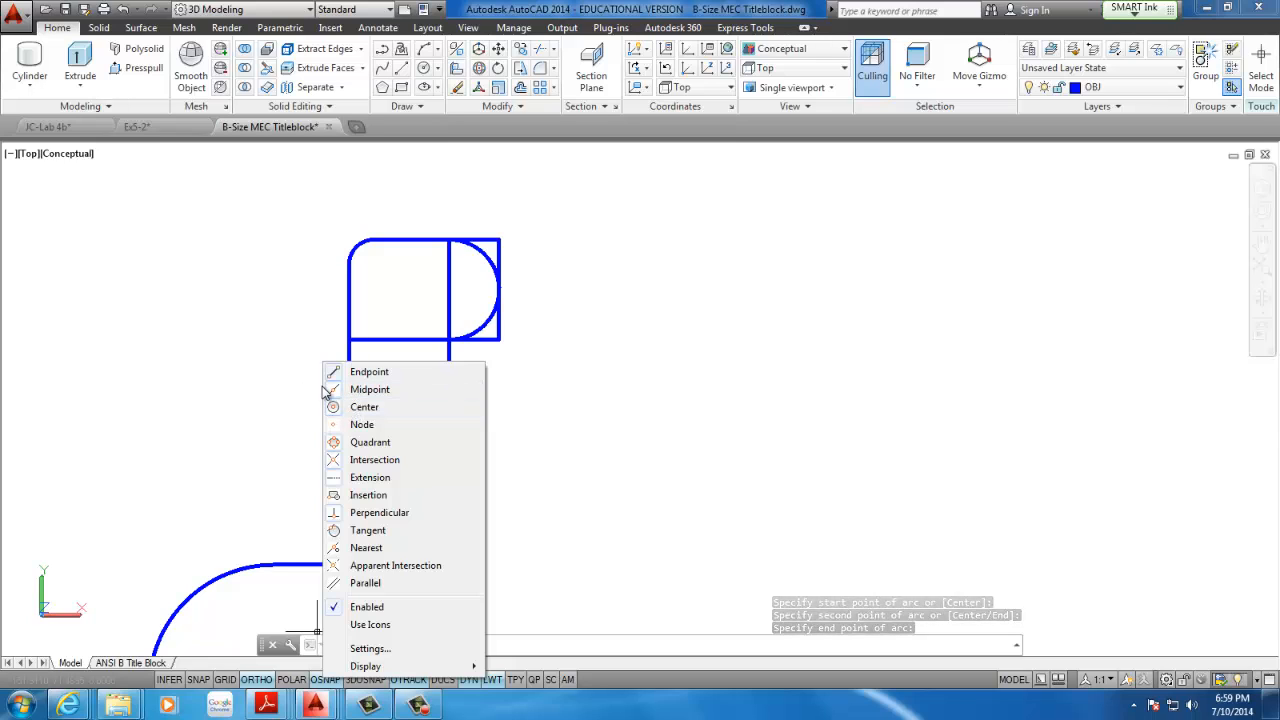
key(Escape)
key(Escape)
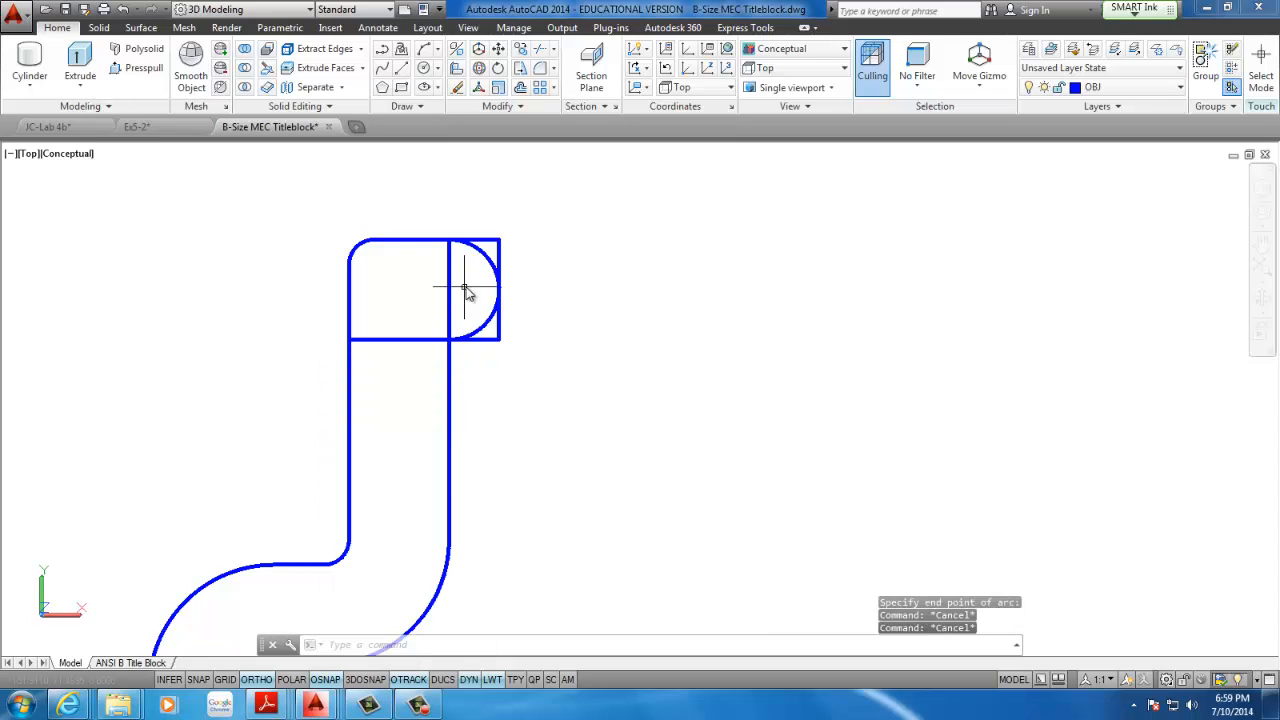
click(449, 296)
key(Escape)
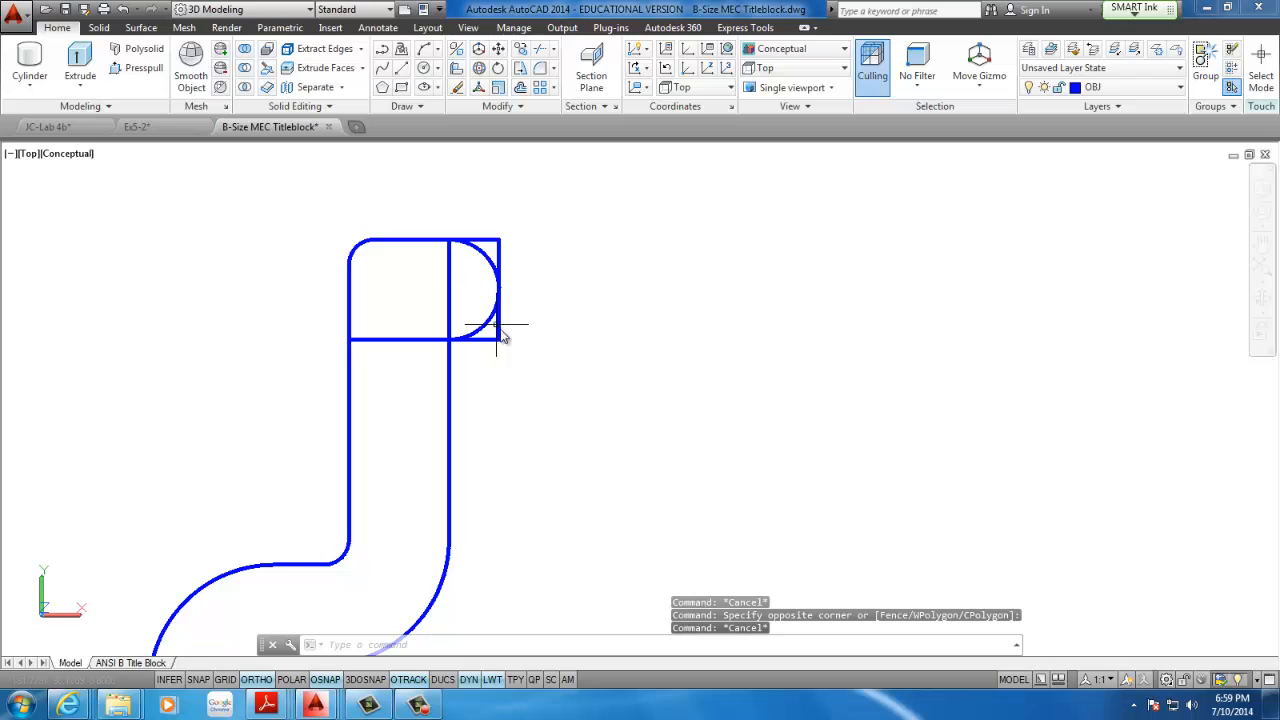
Shorten the inner neck line by stretching its upper end down to the lip arc's lower endpoint
scroll(451, 277, up, 1)
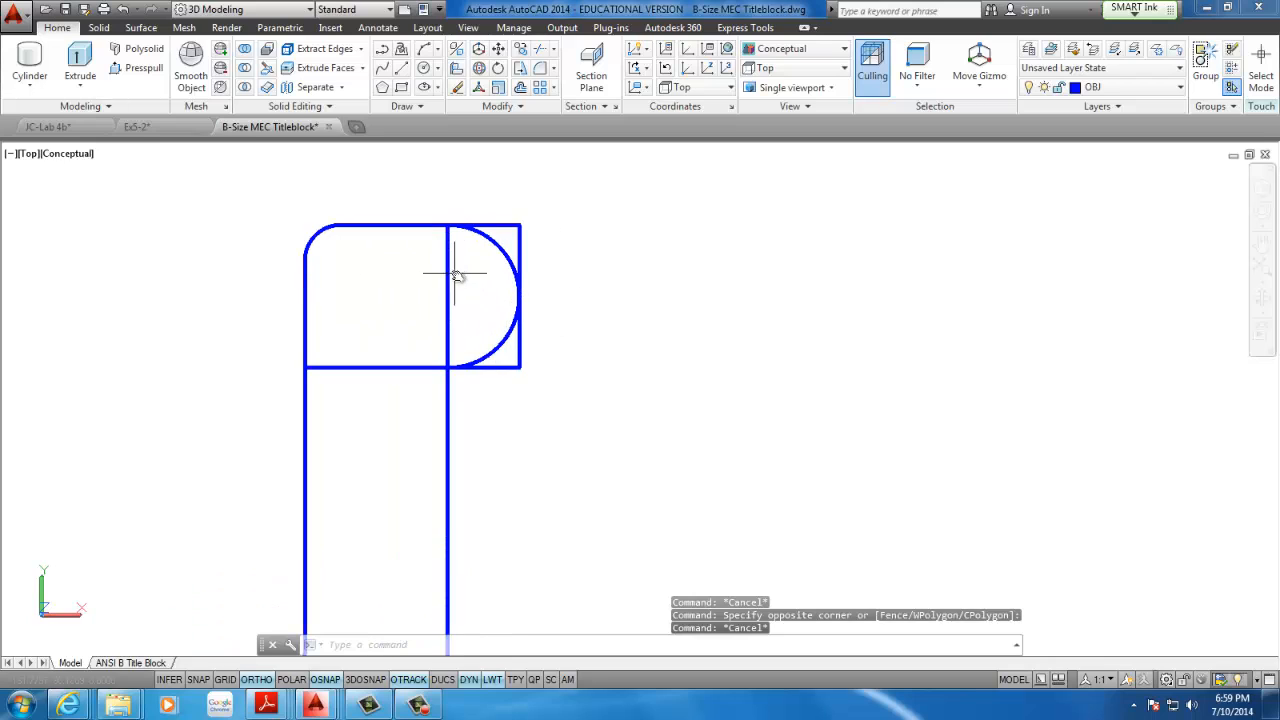
middle_drag(451, 277, 515, 281)
click(496, 277)
click(493, 240)
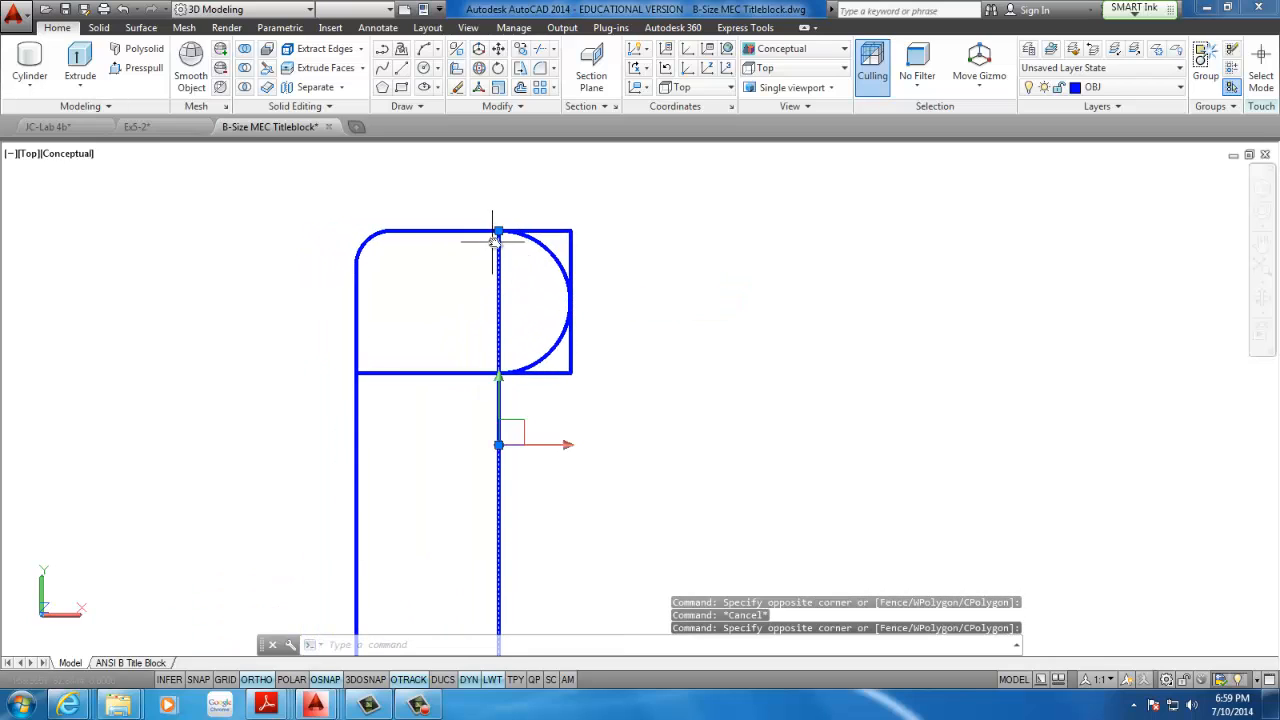
click(499, 232)
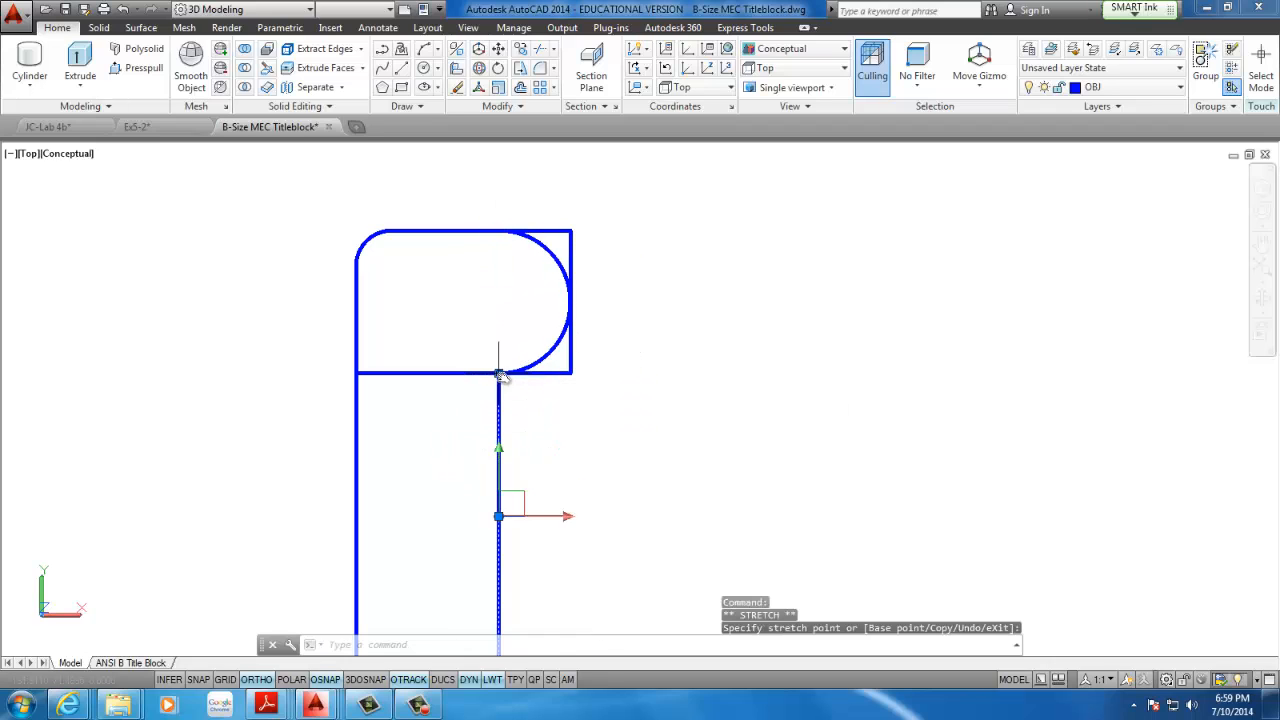
key(Escape)
key(Escape)
Erase the lower horizontal line under the lip arc and the vertical end line touching the arc
click(443, 334)
click(408, 396)
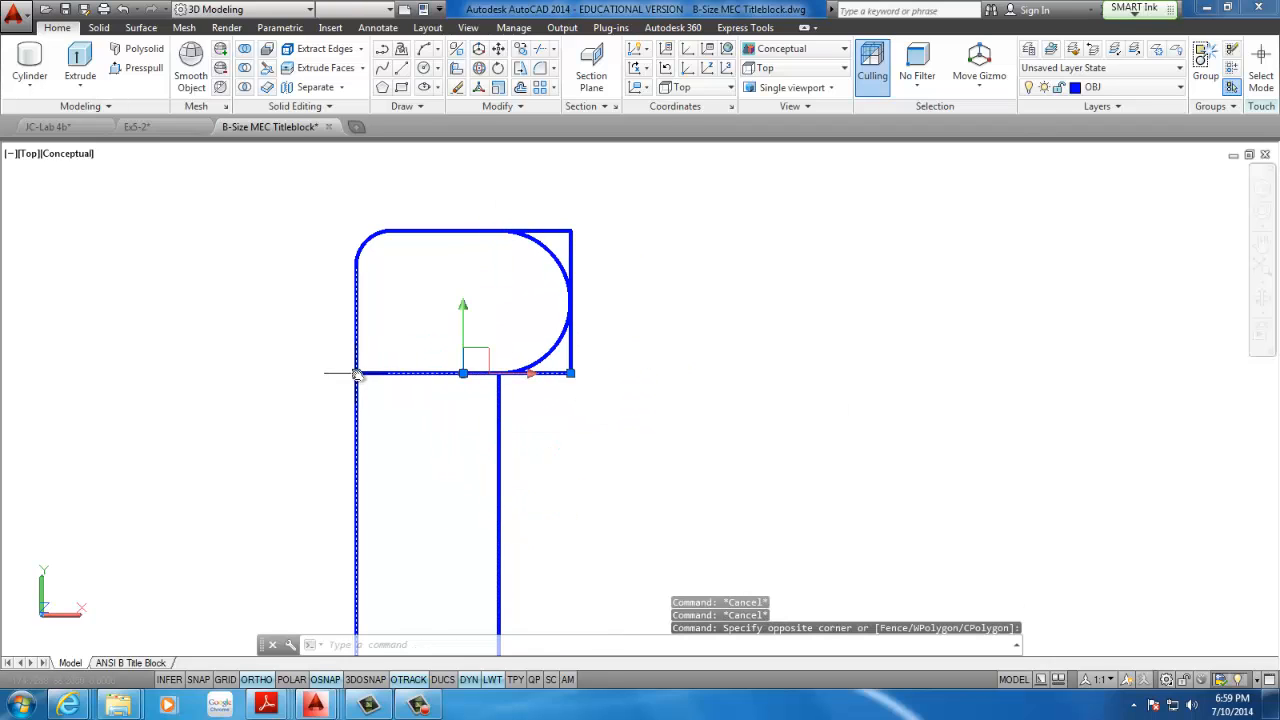
click(357, 374)
click(499, 373)
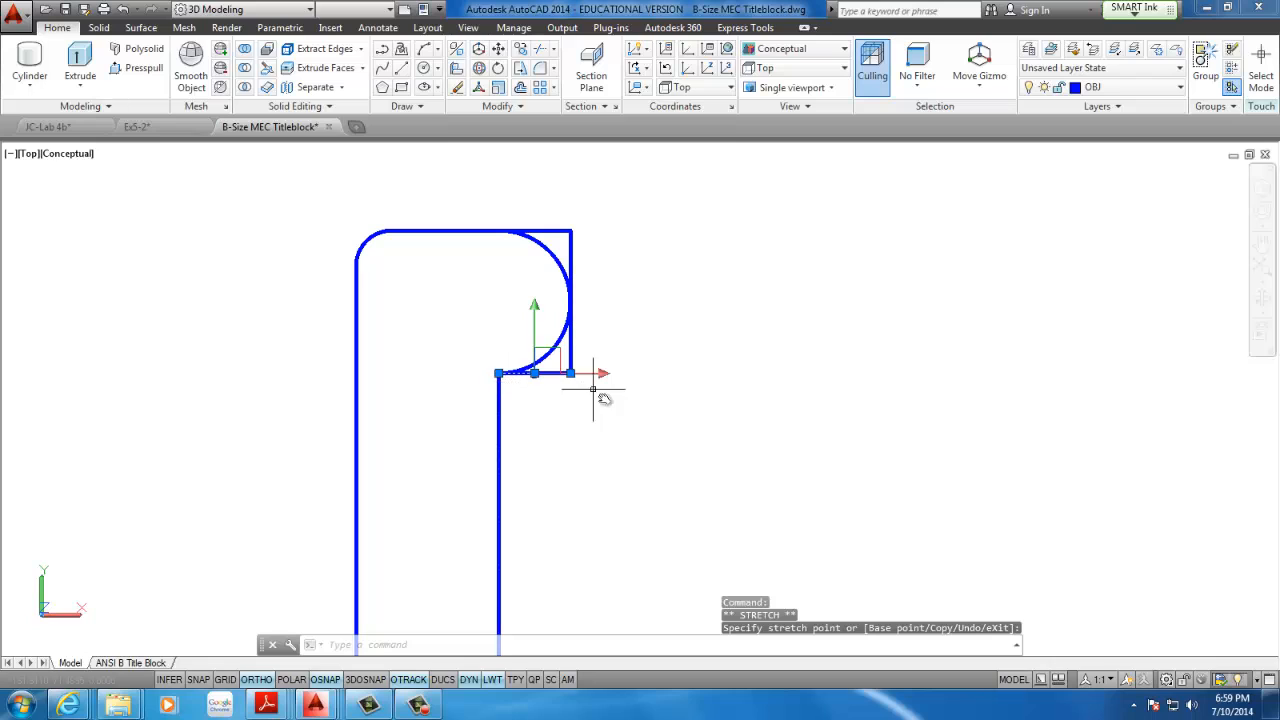
key(Delete)
click(571, 360)
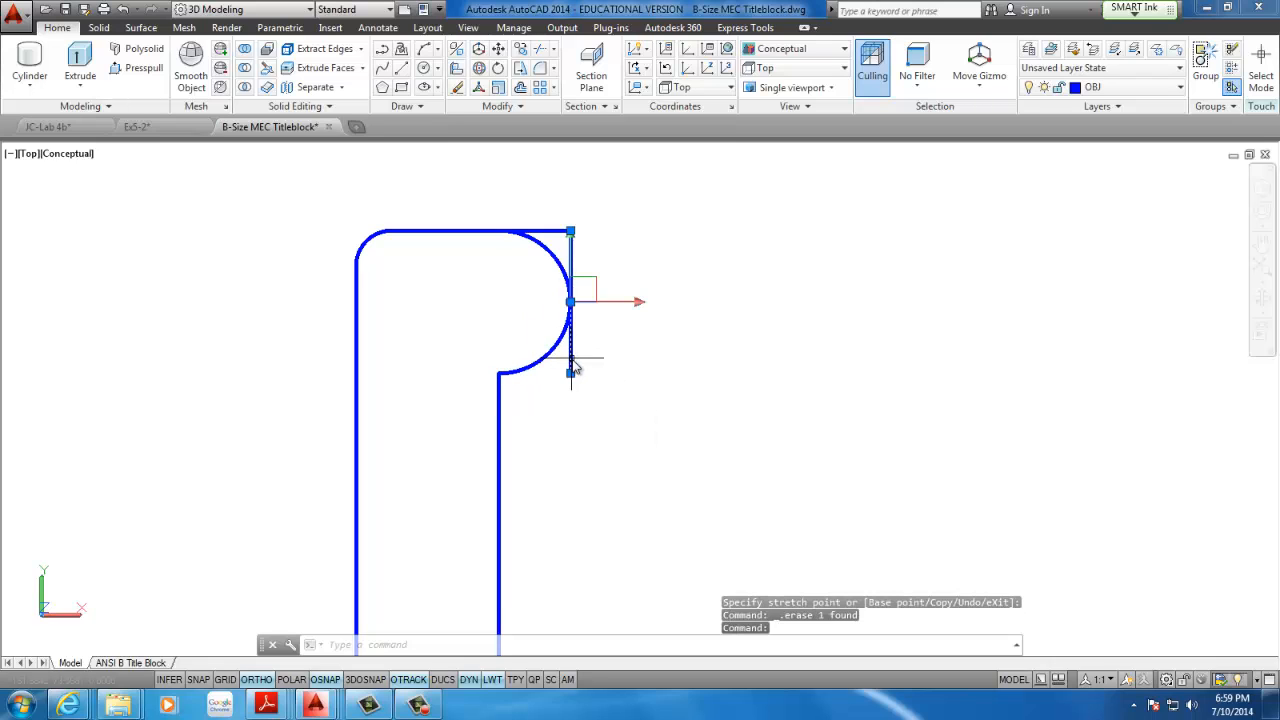
key(Delete)
Shorten the neck's top line by stretching its overhanging end back to the lip arc's upper endpoint
click(567, 246)
click(572, 228)
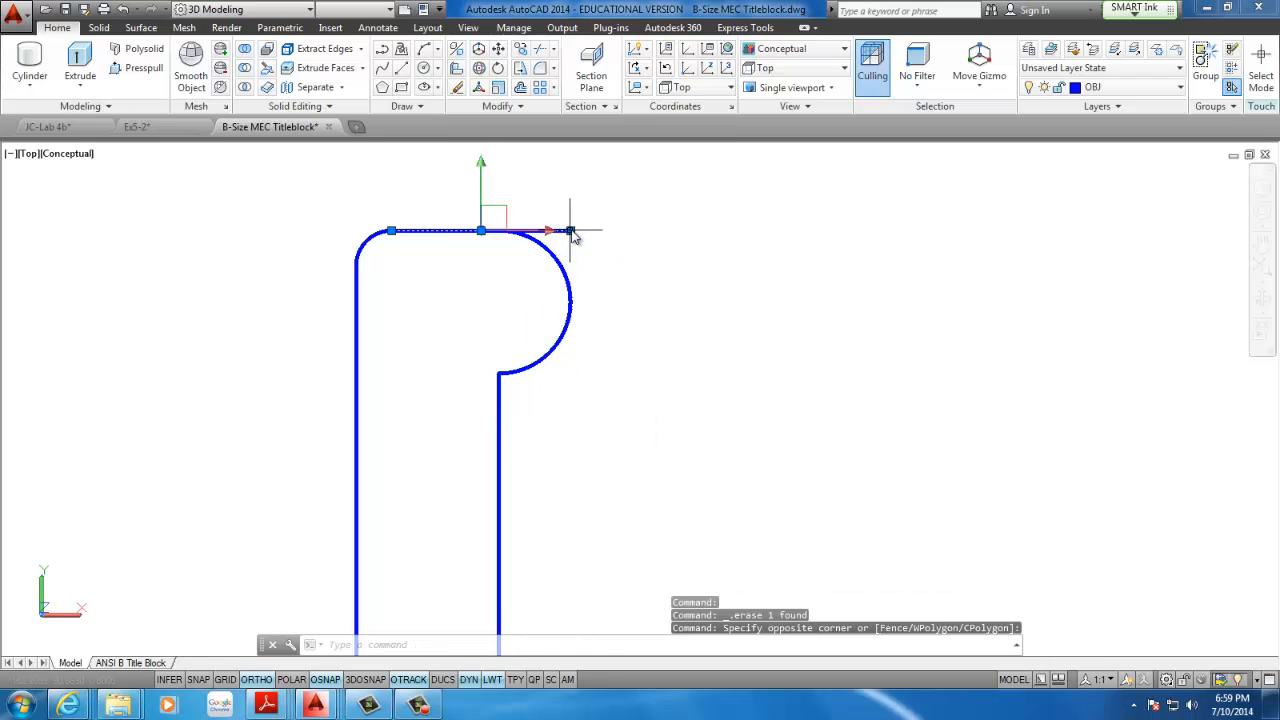
click(571, 231)
key(Escape)
key(Escape)
Move the small existing object near the profile's inner wall horizontally out to the left of the profile
scroll(543, 280, down, 3)
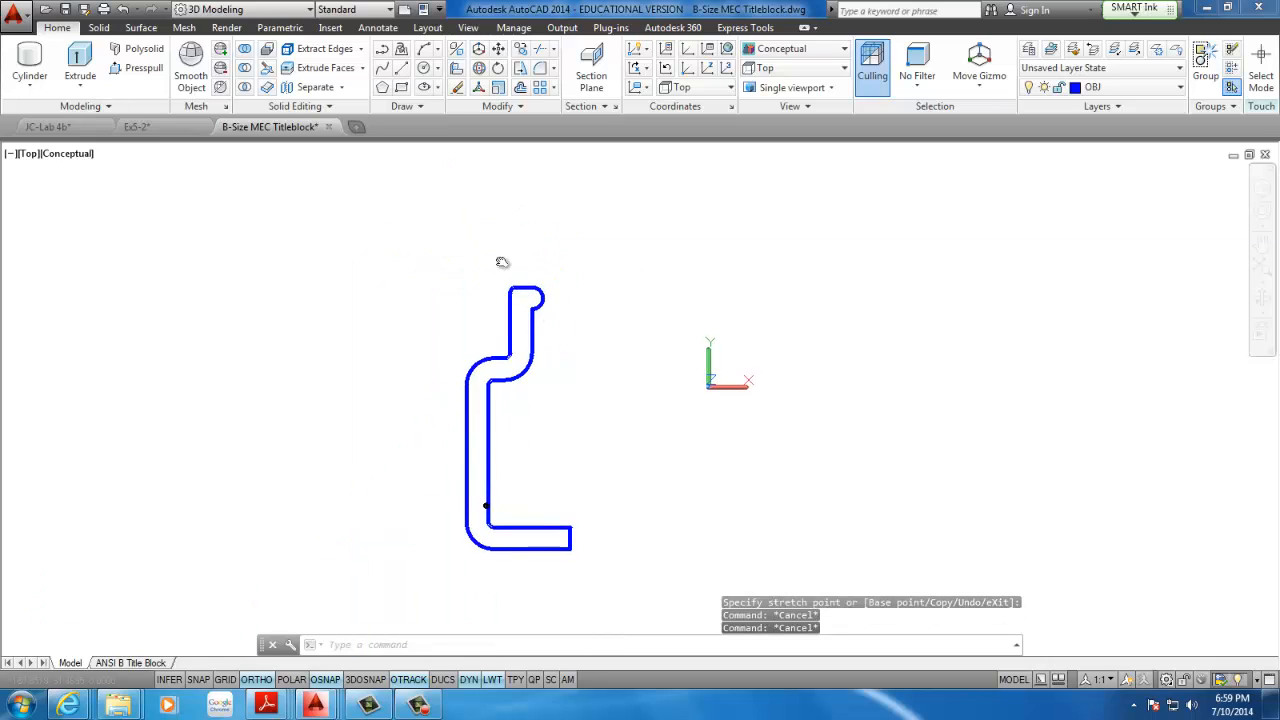
scroll(448, 432, up, 3)
scroll(448, 432, down, 3)
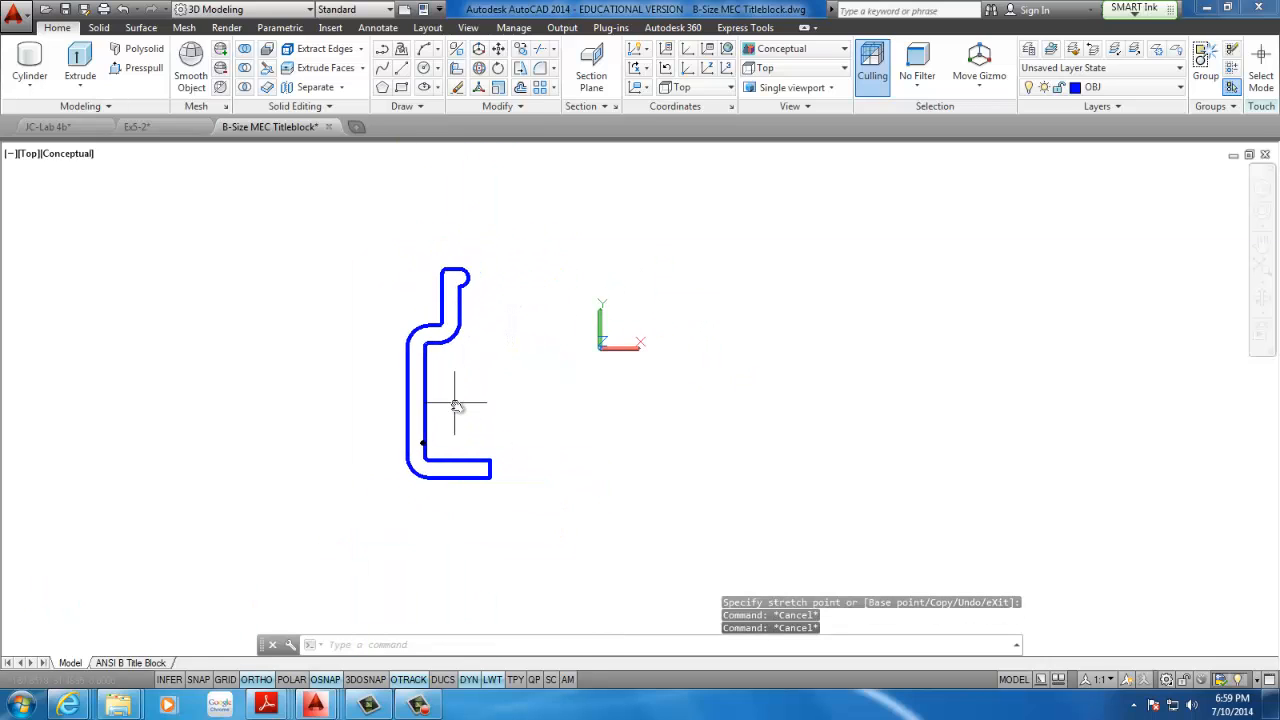
scroll(421, 428, up, 3)
click(412, 479)
click(448, 456)
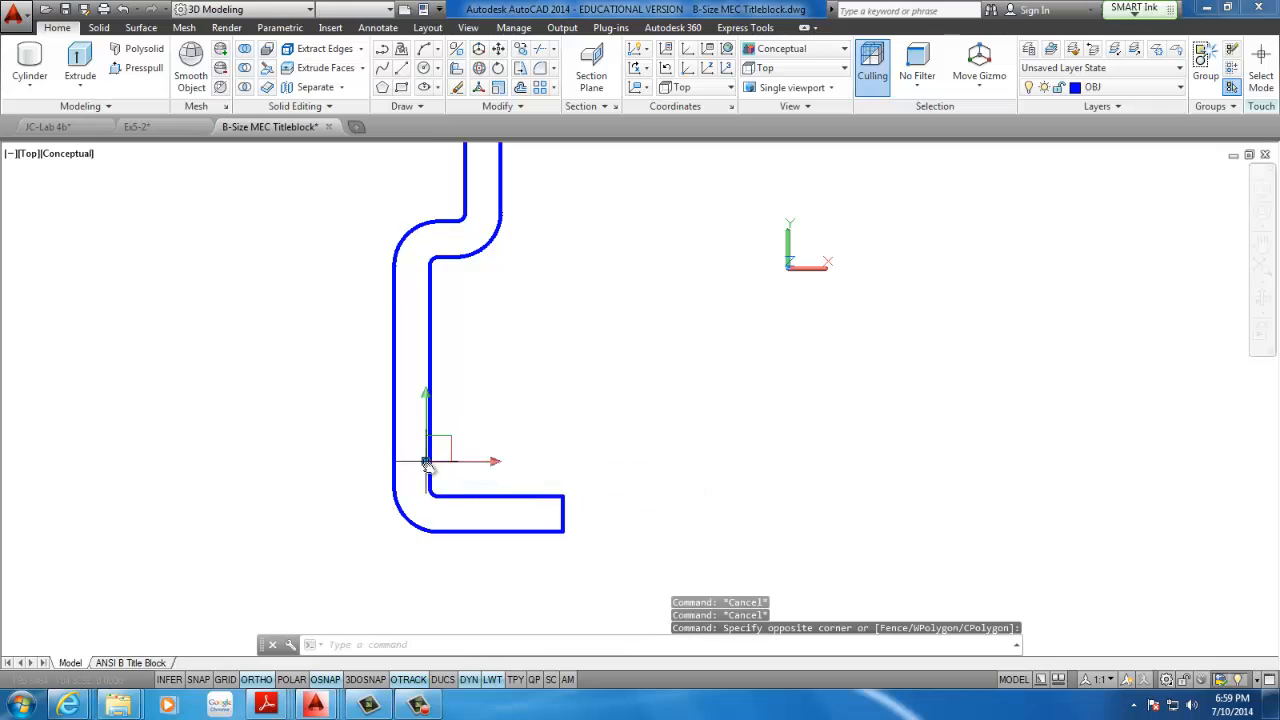
scroll(428, 465, up, 3)
scroll(450, 457, down, 5)
middle_drag(403, 413, 449, 463)
text(m)
key(space)
click(446, 465)
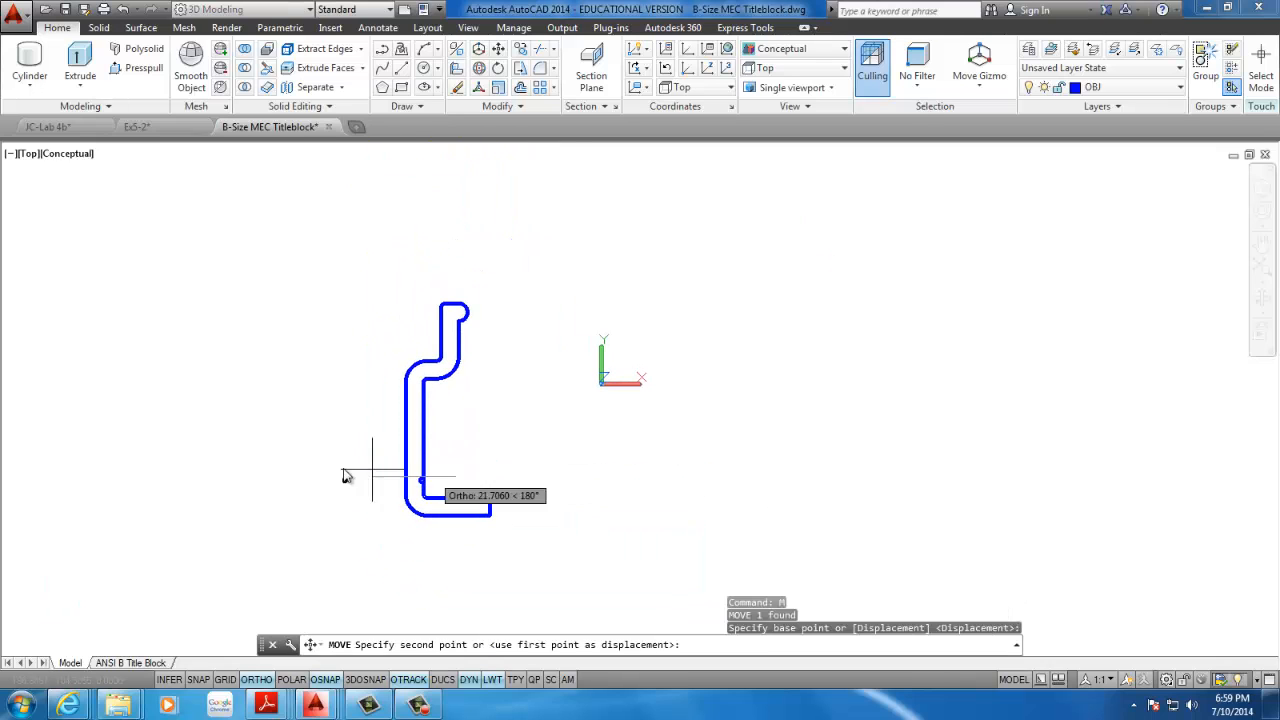
click(314, 485)
Scale the whole profile by a factor of 0.1 about the midpoint of the outer wall line
scroll(314, 485, up, 3)
scroll(340, 471, down, 2)
scroll(323, 429, up, 7)
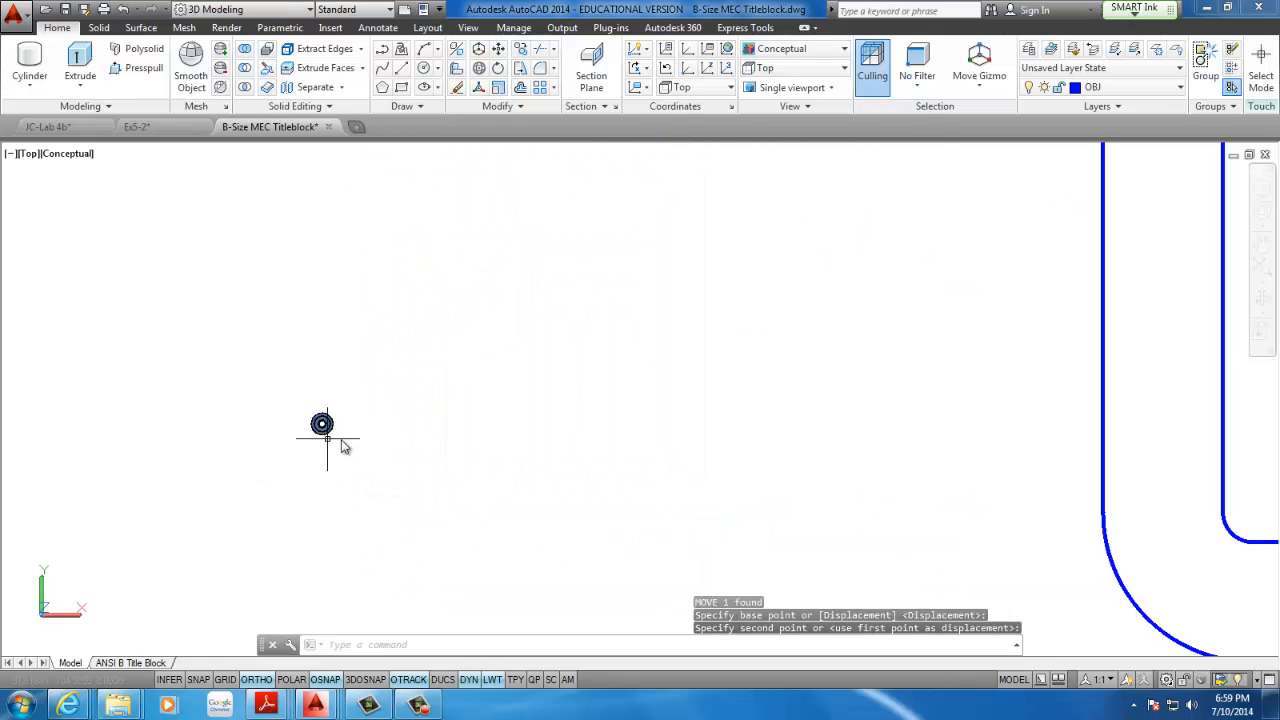
scroll(336, 429, up, 3)
scroll(340, 424, down, 8)
middle_drag(640, 354, 440, 390)
scroll(440, 390, down, 5)
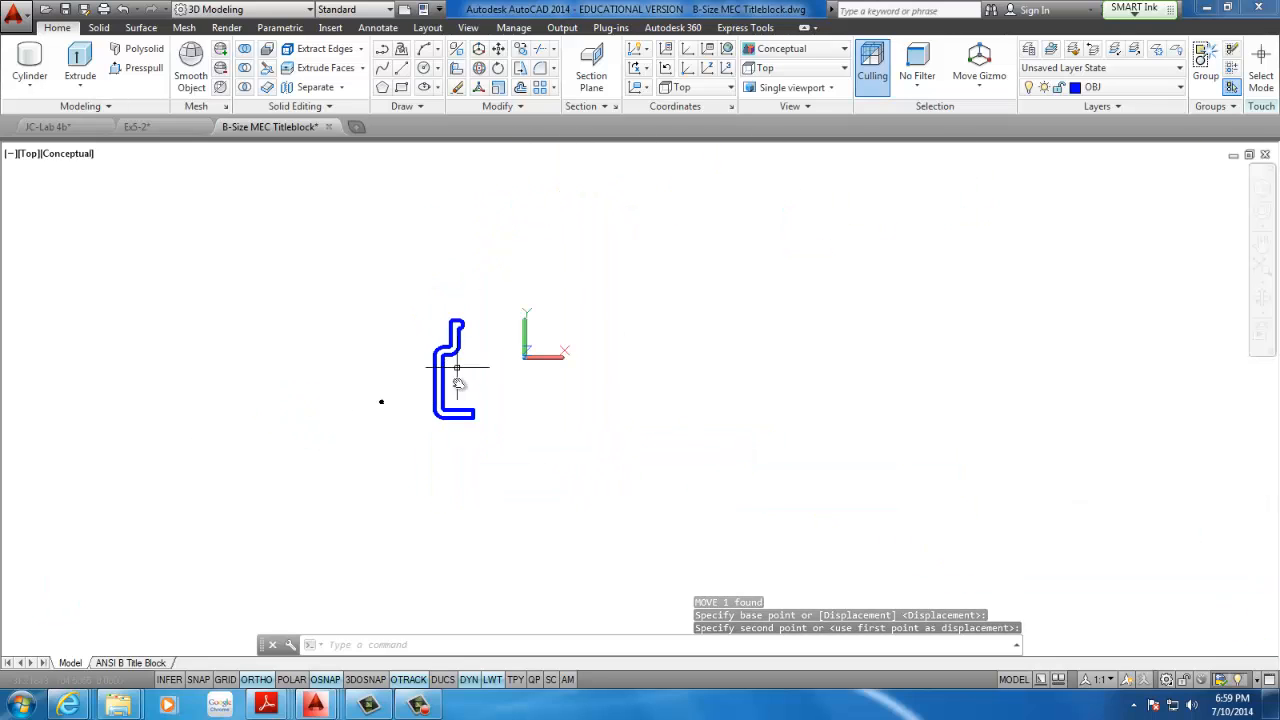
scroll(466, 389, up, 3)
middle_drag(459, 295, 554, 309)
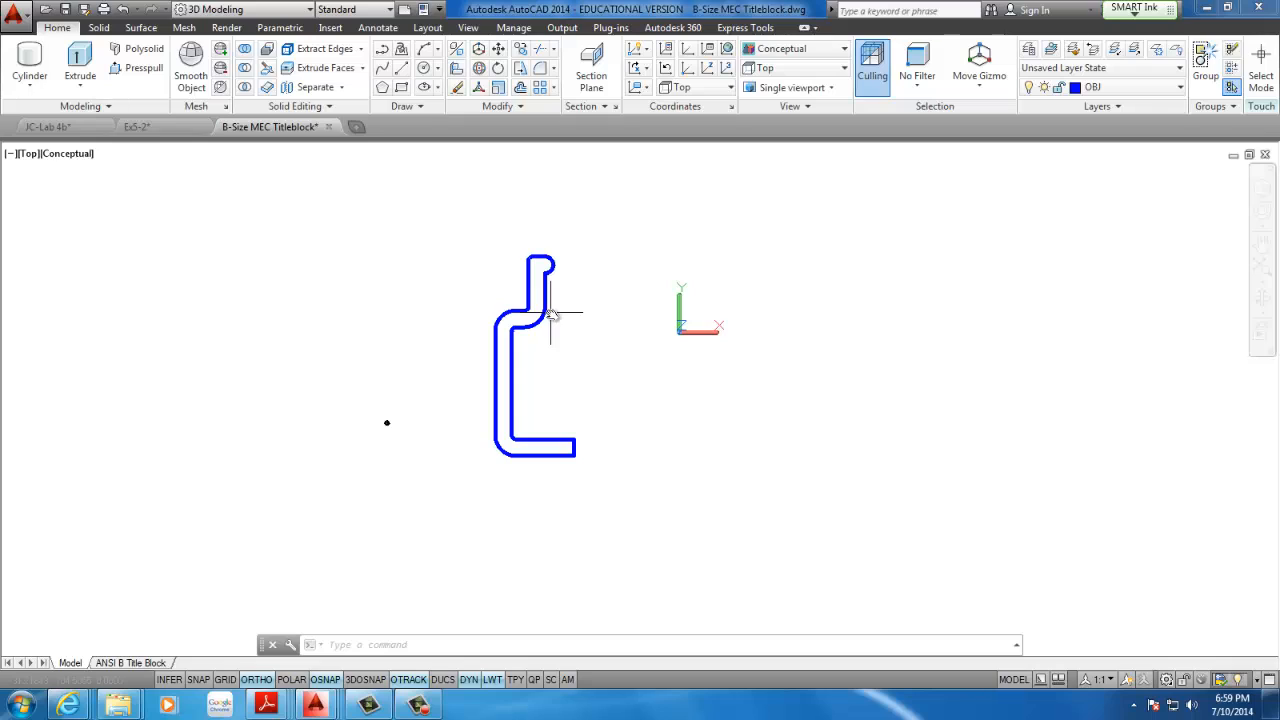
middle_drag(568, 299, 507, 297)
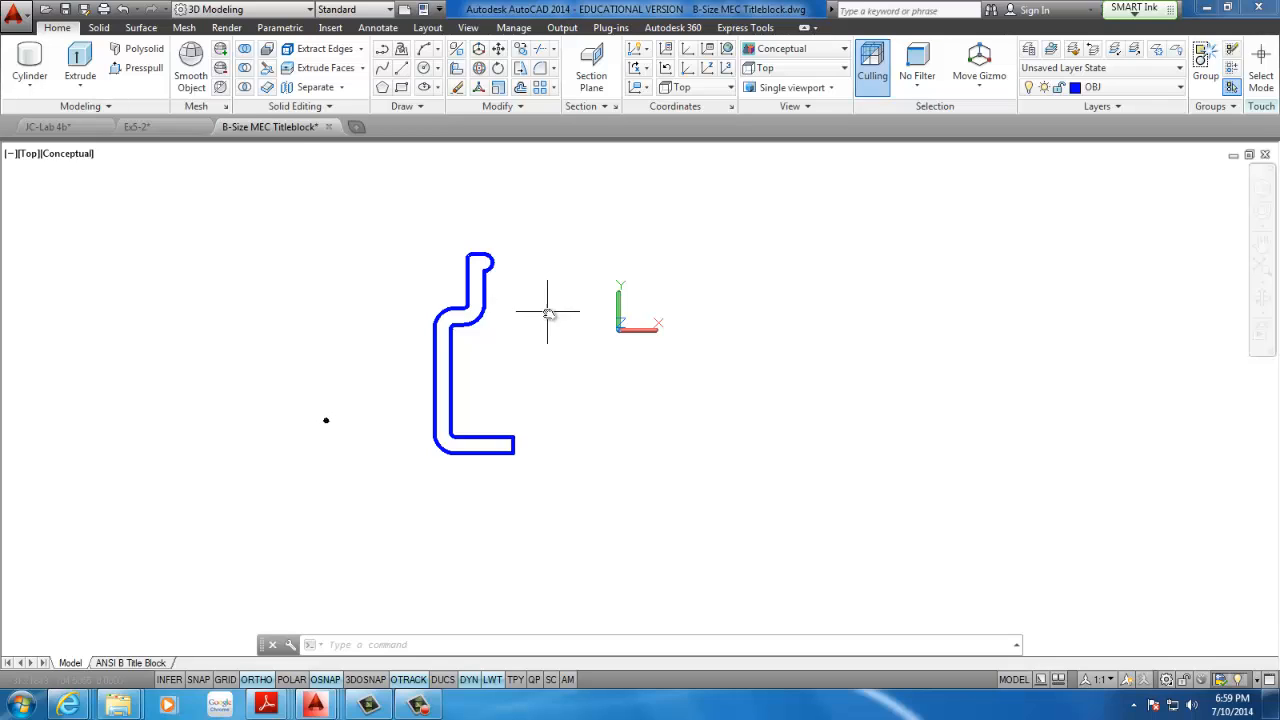
click(497, 88)
click(551, 206)
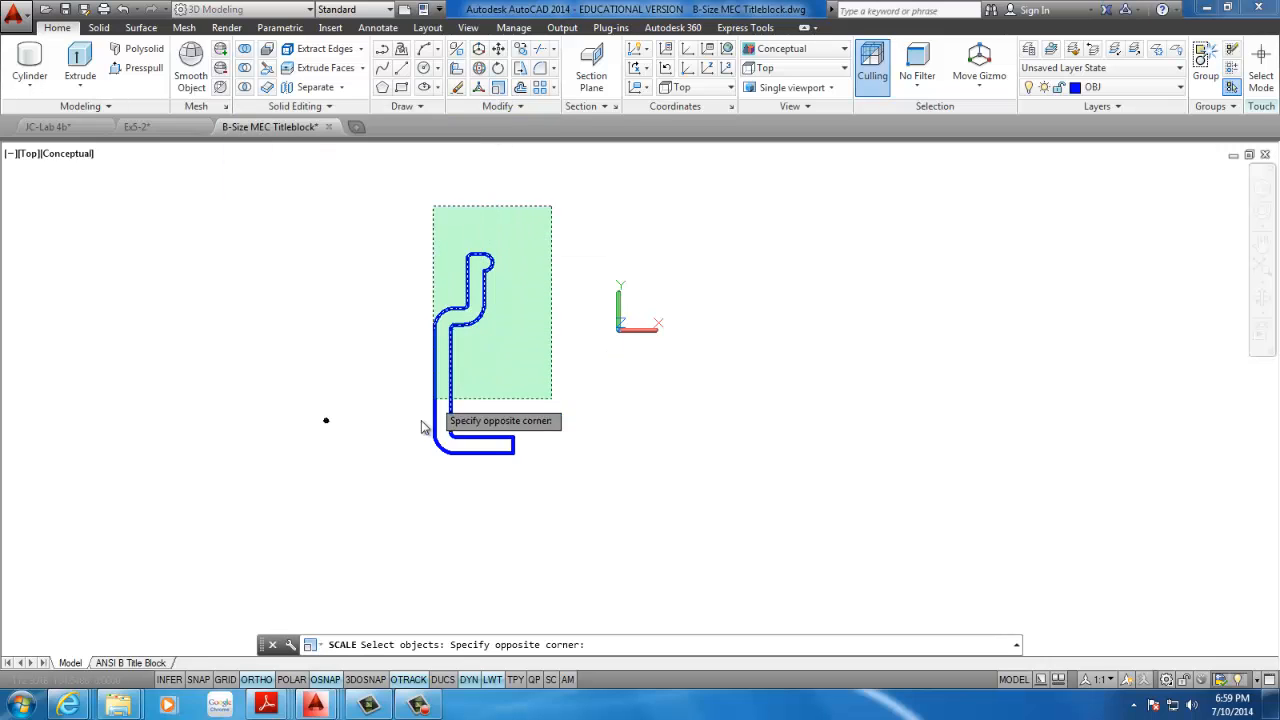
click(407, 490)
key(Return)
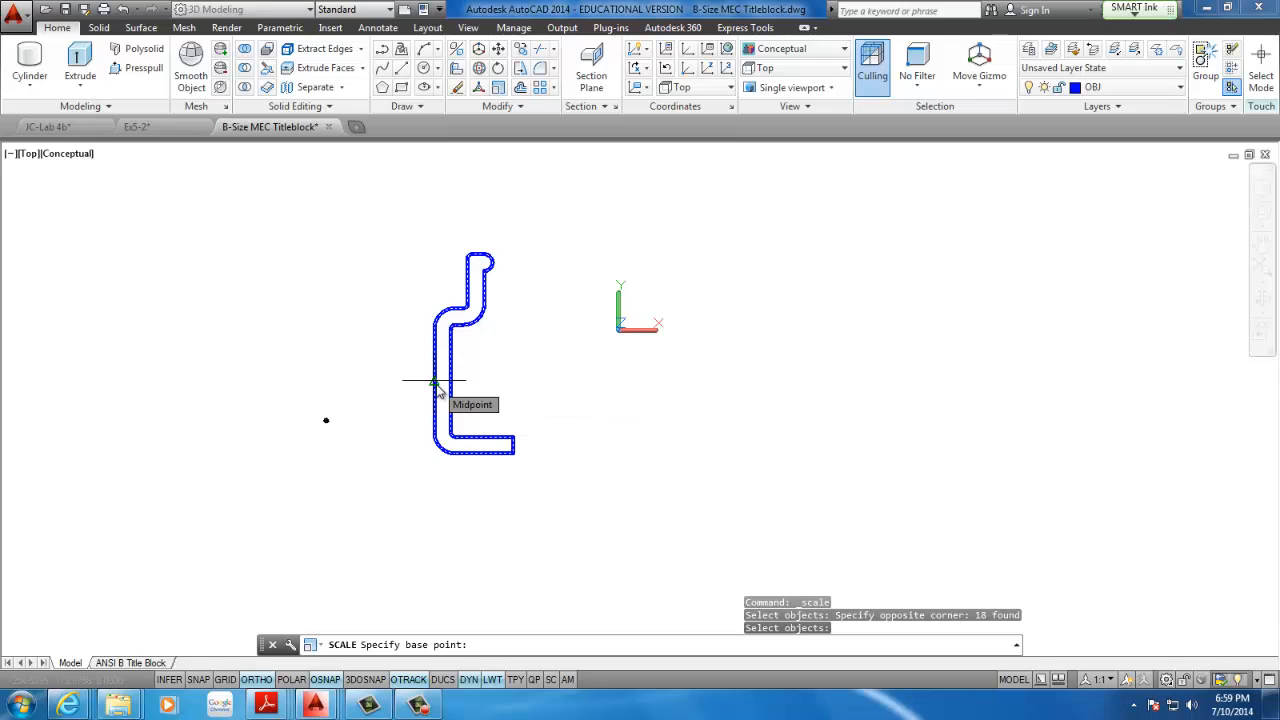
click(434, 381)
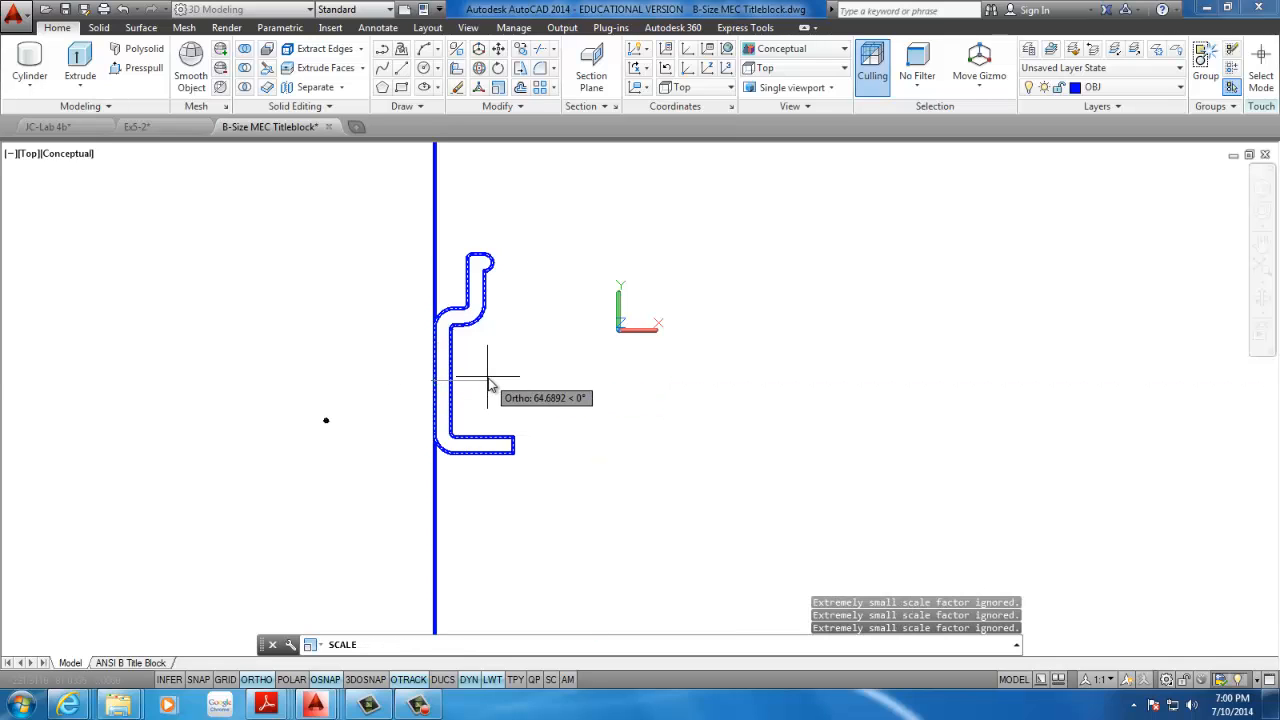
text(.)
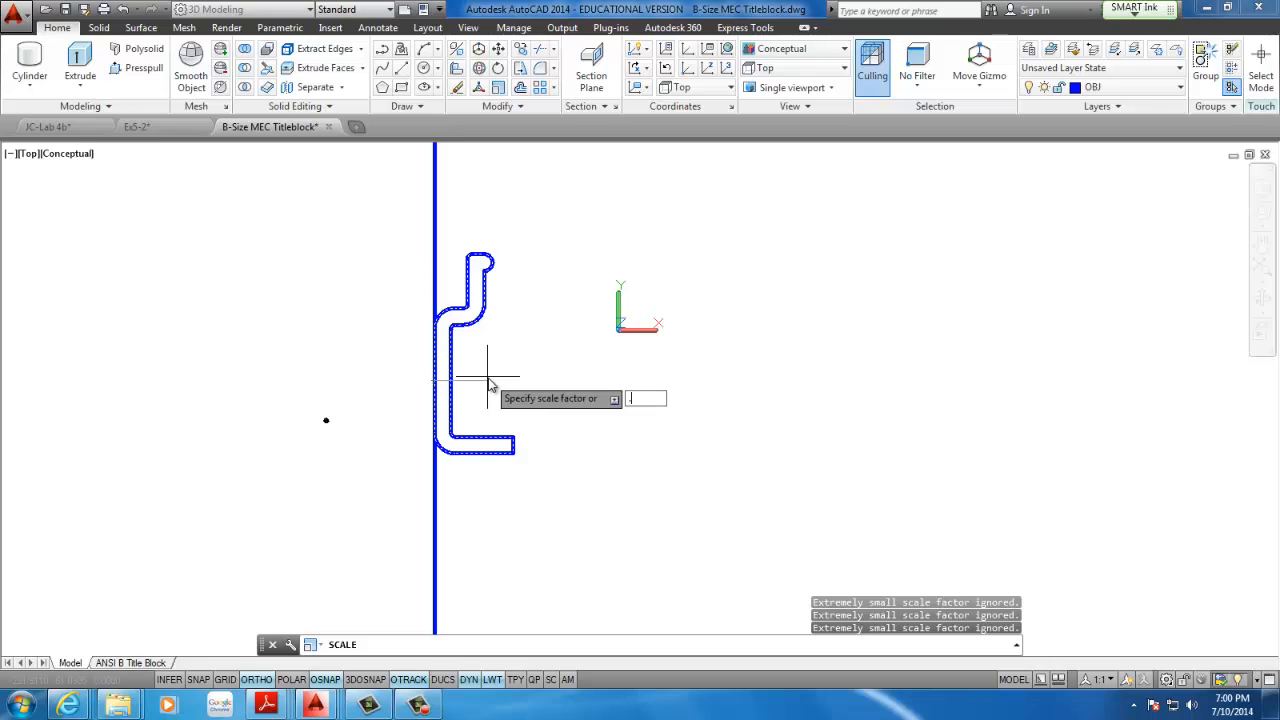
text(1)
key(Return)
Examine the scaled profile's size relative to the small object and check its outline
scroll(424, 380, up, 6)
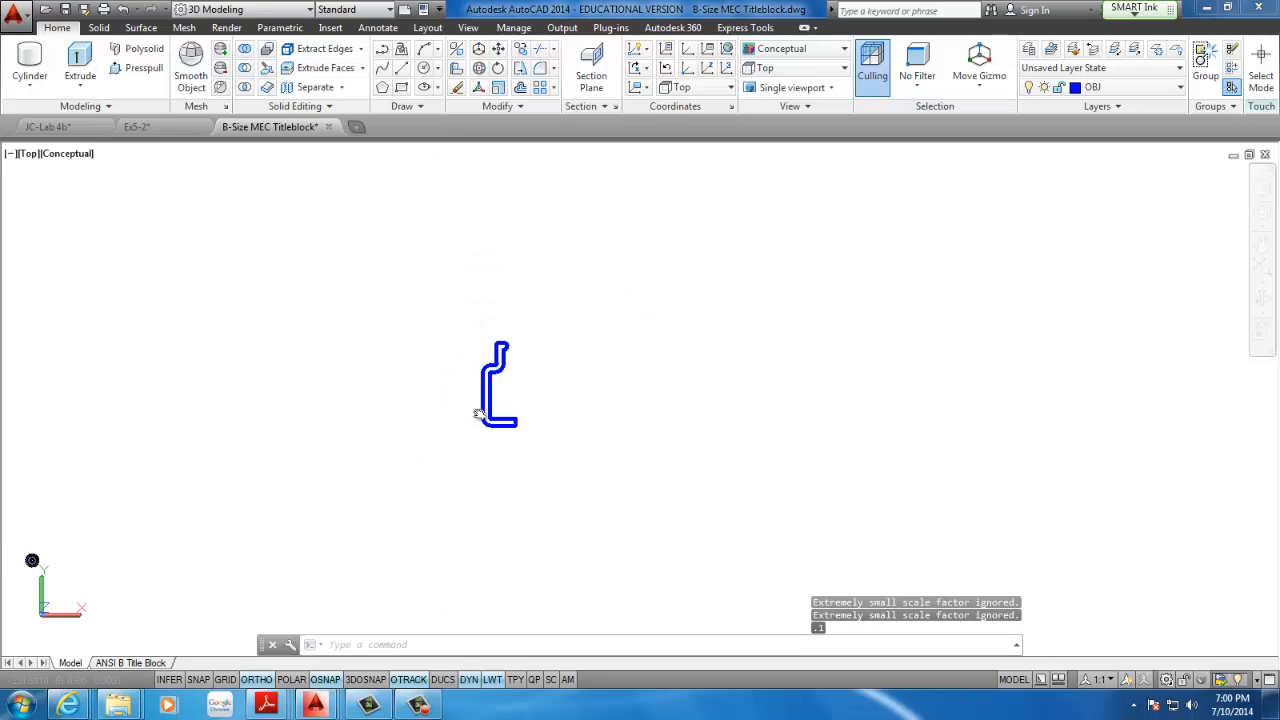
middle_drag(480, 414, 742, 348)
scroll(460, 448, up, 5)
scroll(446, 453, down, 6)
middle_drag(511, 397, 427, 392)
scroll(440, 392, down, 1)
scroll(486, 390, up, 4)
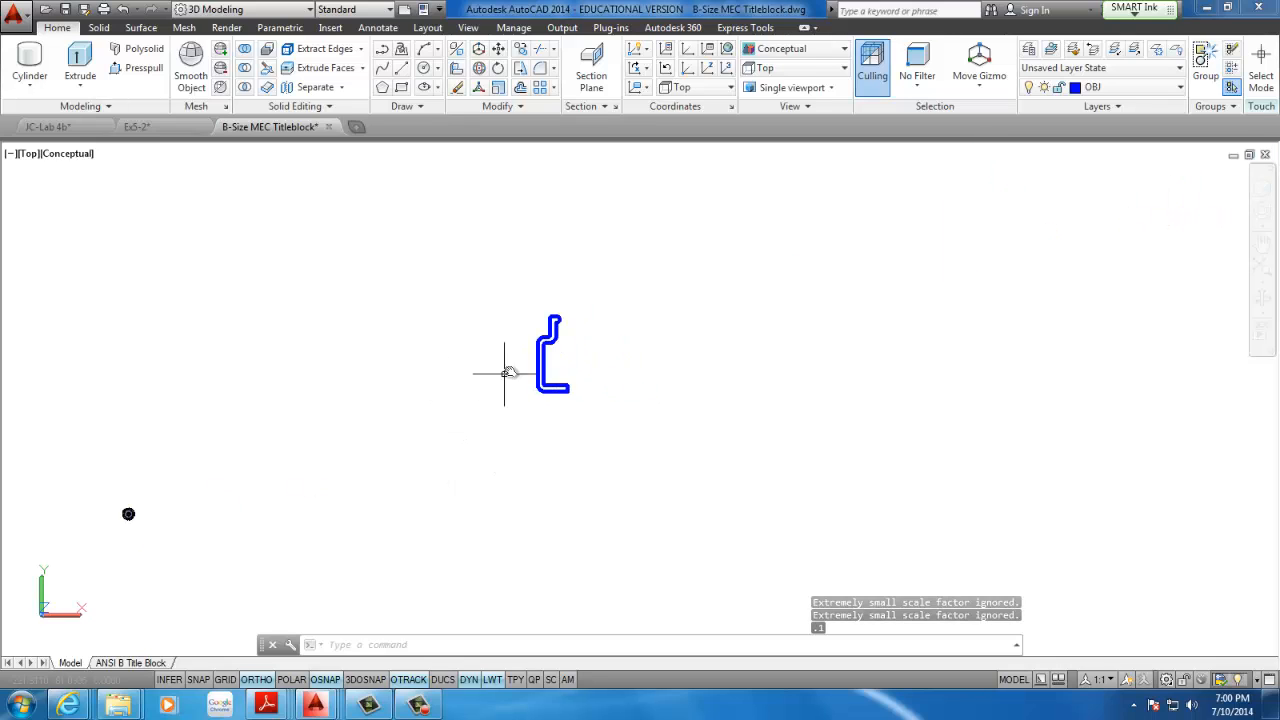
scroll(519, 401, down, 6)
middle_drag(521, 399, 491, 354)
scroll(534, 375, up, 3)
scroll(505, 335, up, 3)
scroll(515, 338, up, 3)
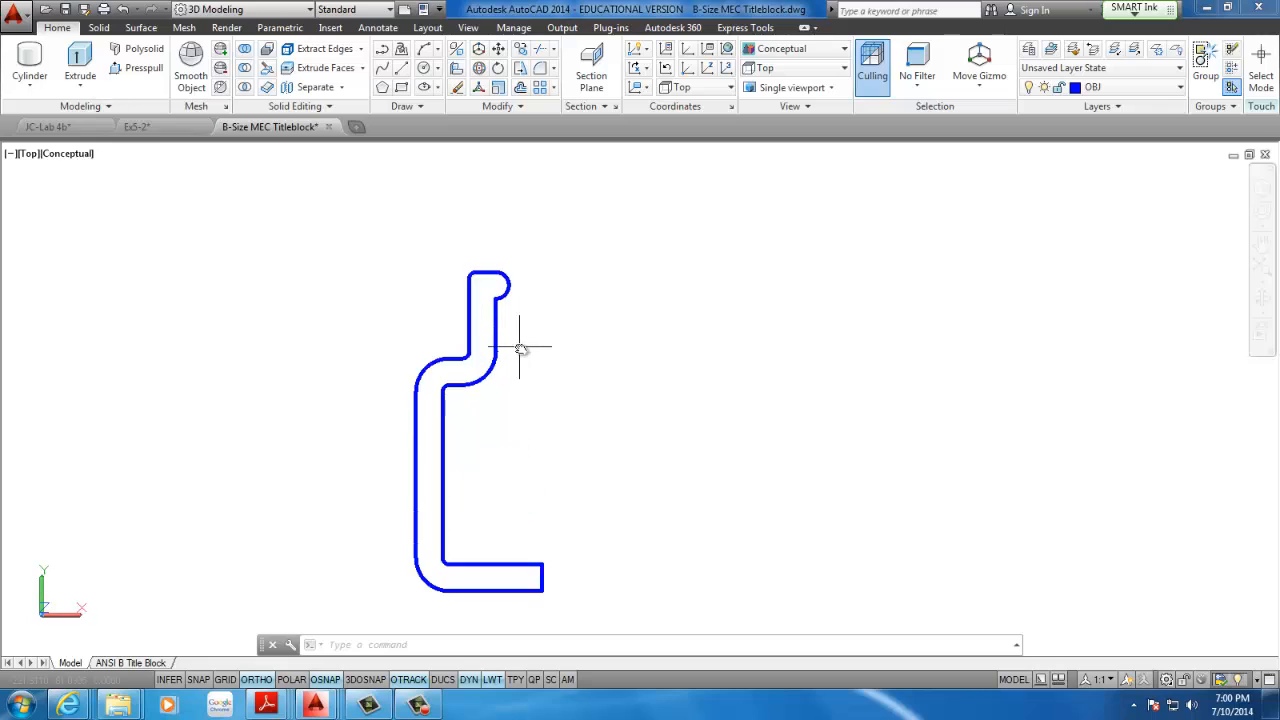
scroll(522, 347, down, 2)
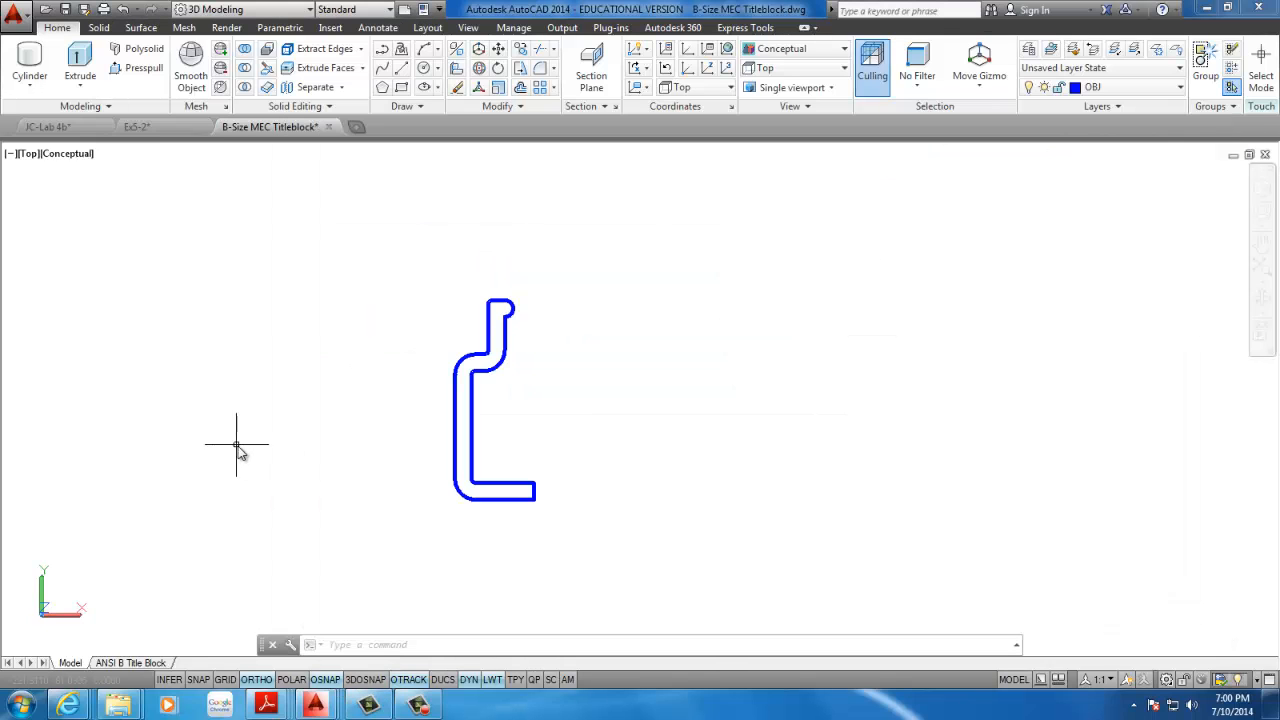
click(418, 705)
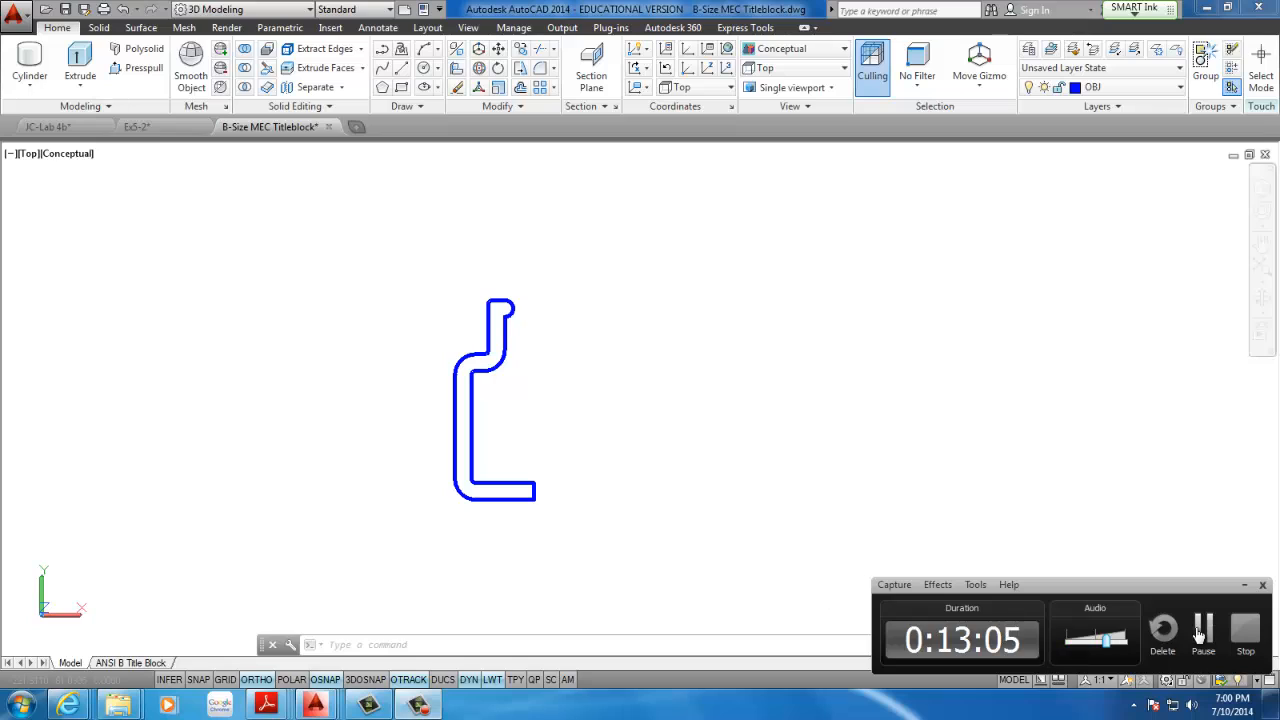
click(1203, 630)
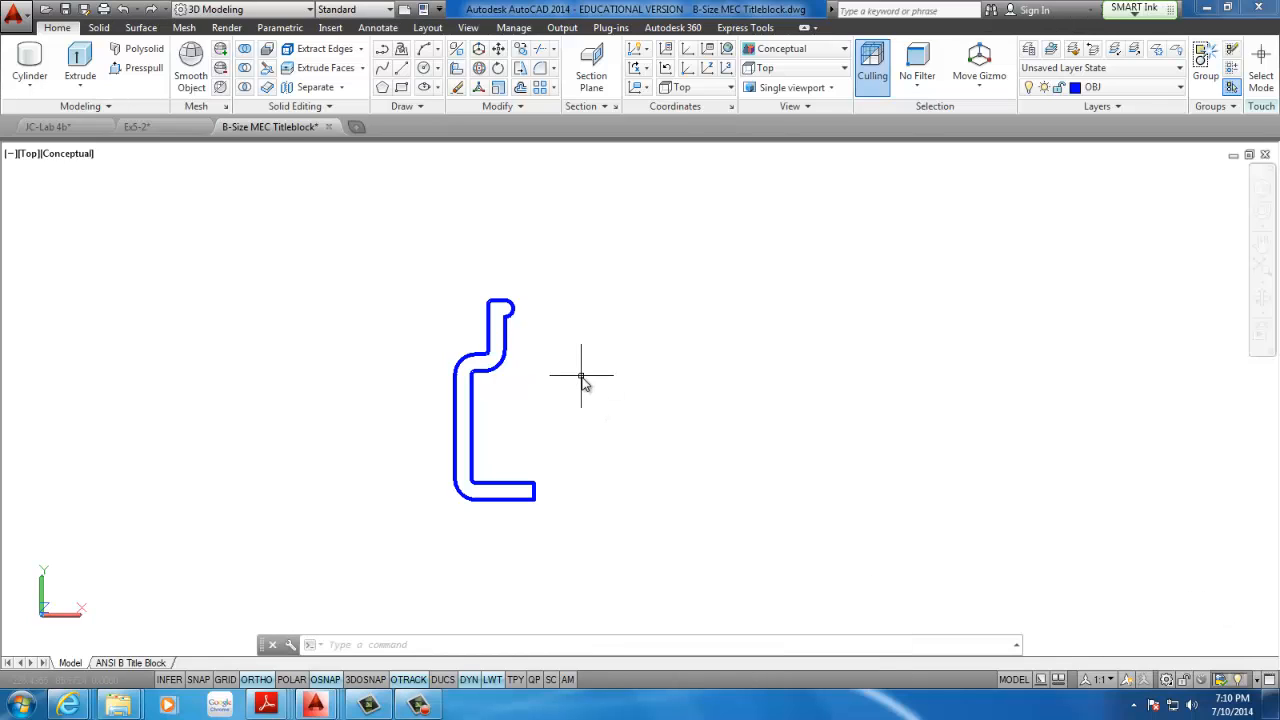
Convert all lines and arcs of the closed profile into a single region
scroll(530, 357, up, 2)
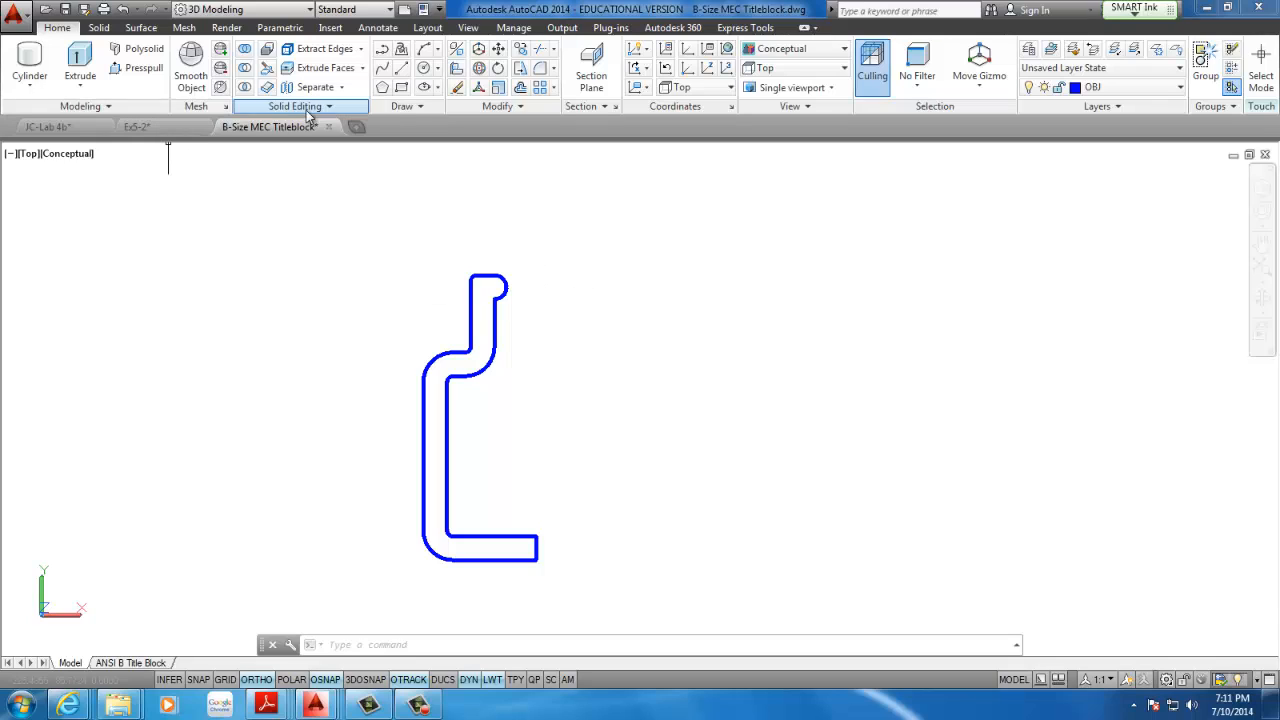
click(428, 108)
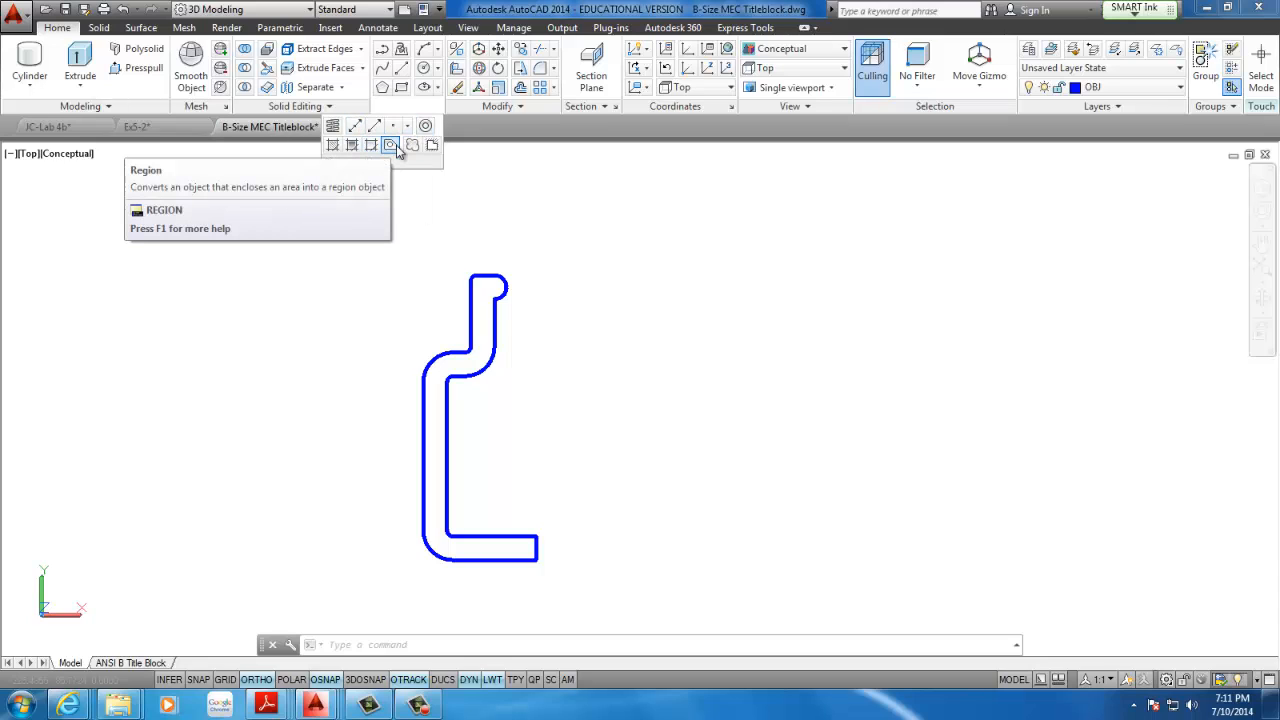
click(391, 146)
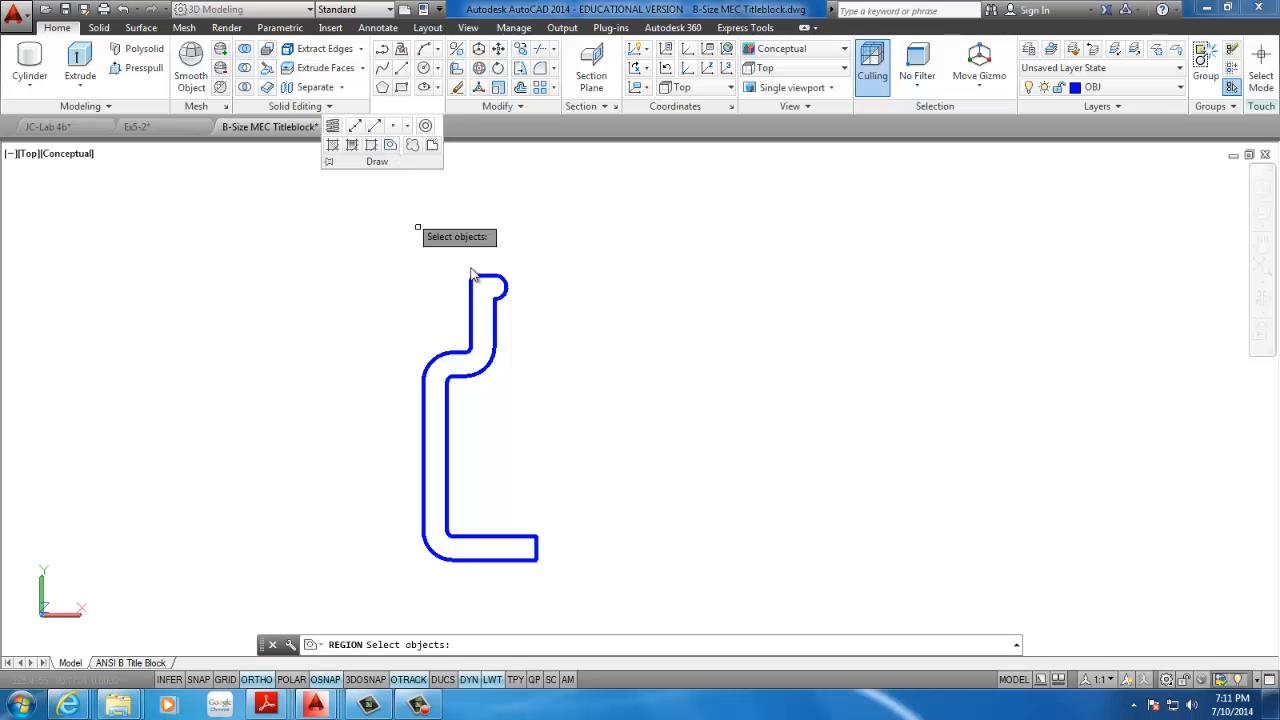
middle_drag(545, 282, 508, 233)
click(582, 185)
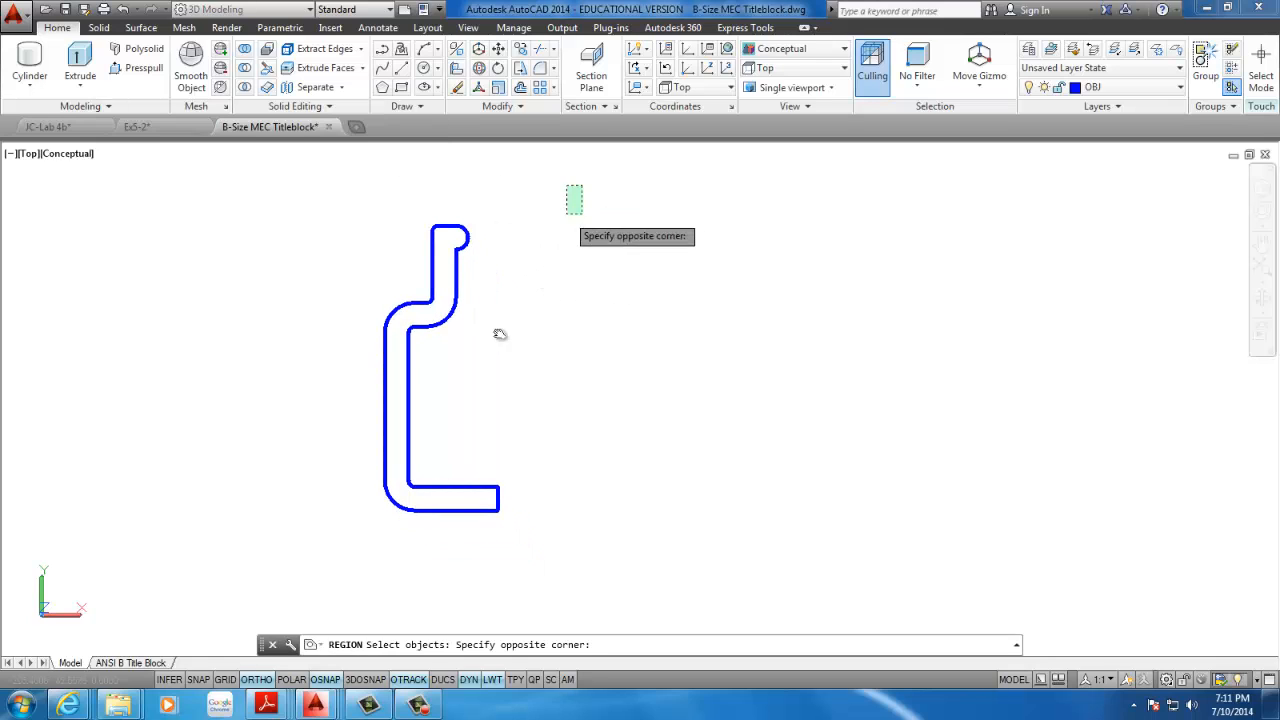
click(290, 550)
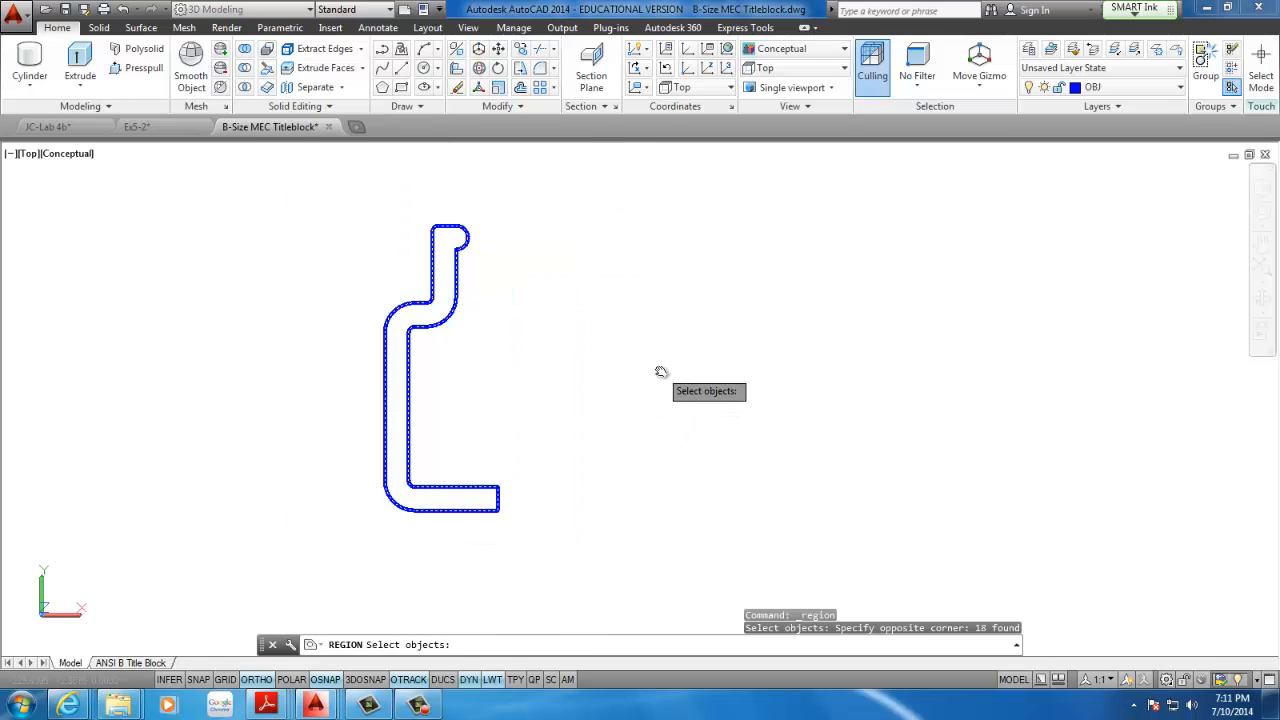
key(Return)
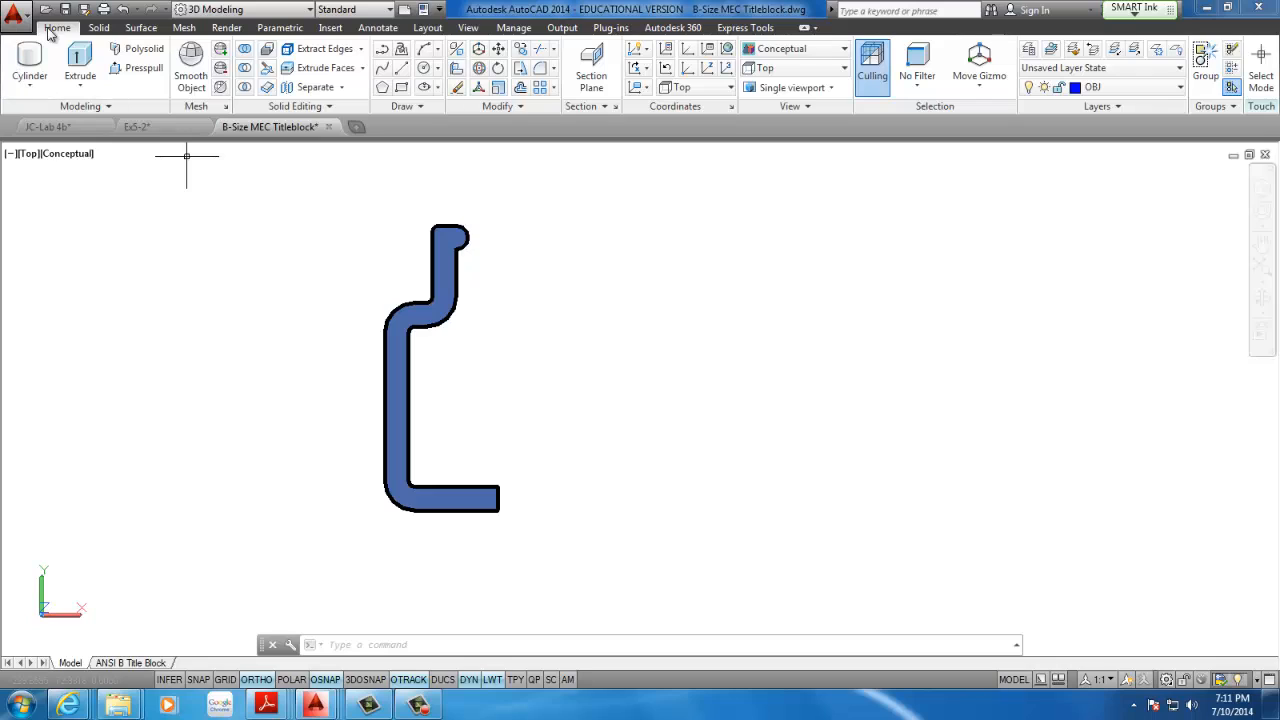
Revolve the profile region into a solid by 320 degrees about the short vertical end edge of its base
click(82, 88)
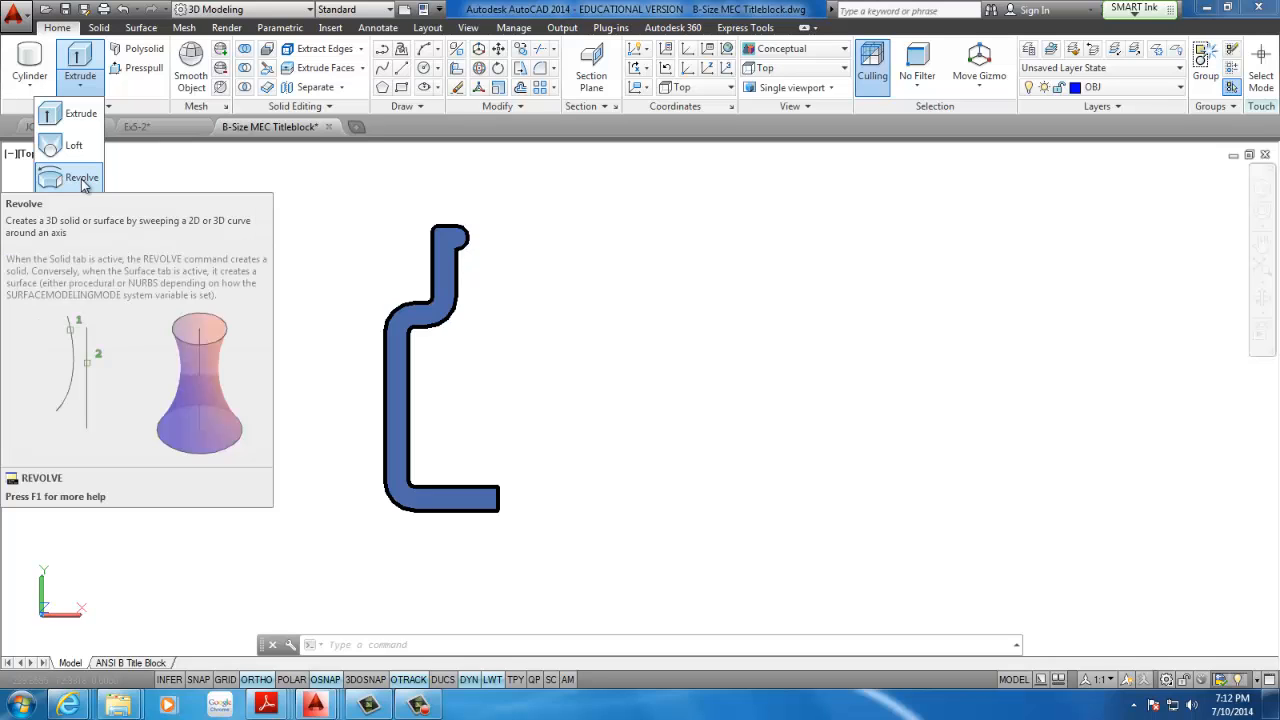
click(66, 180)
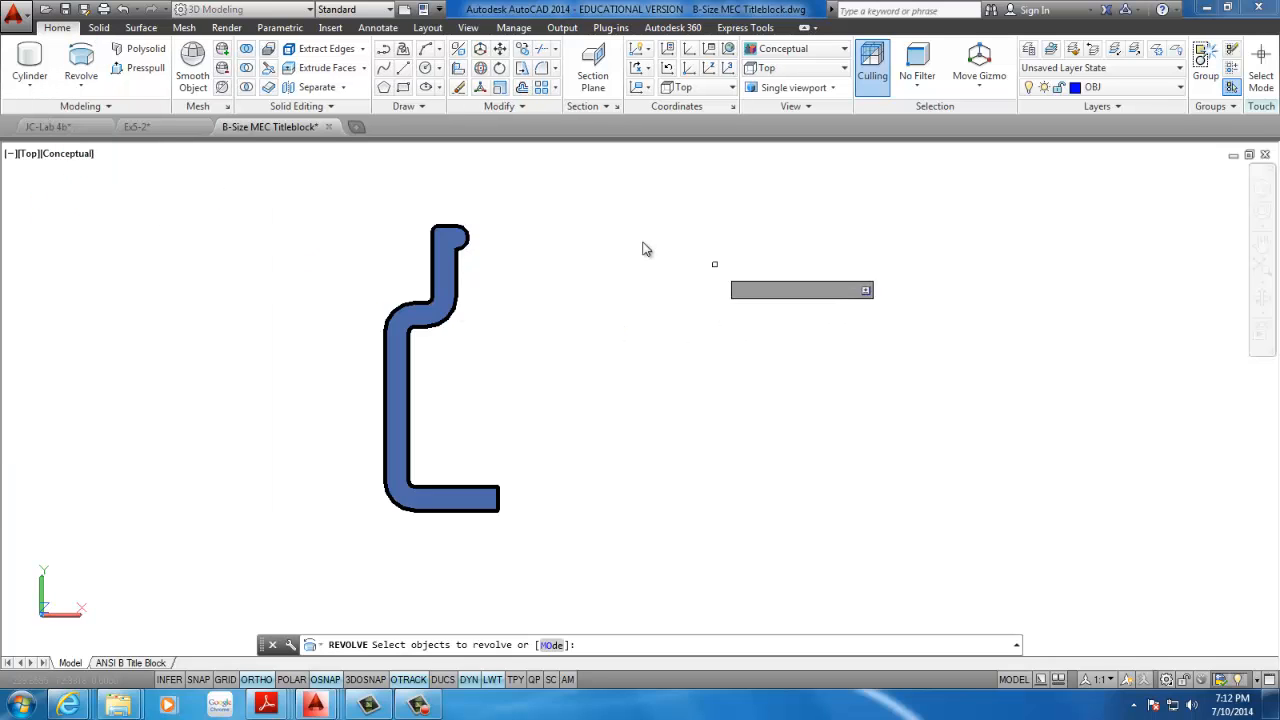
click(448, 271)
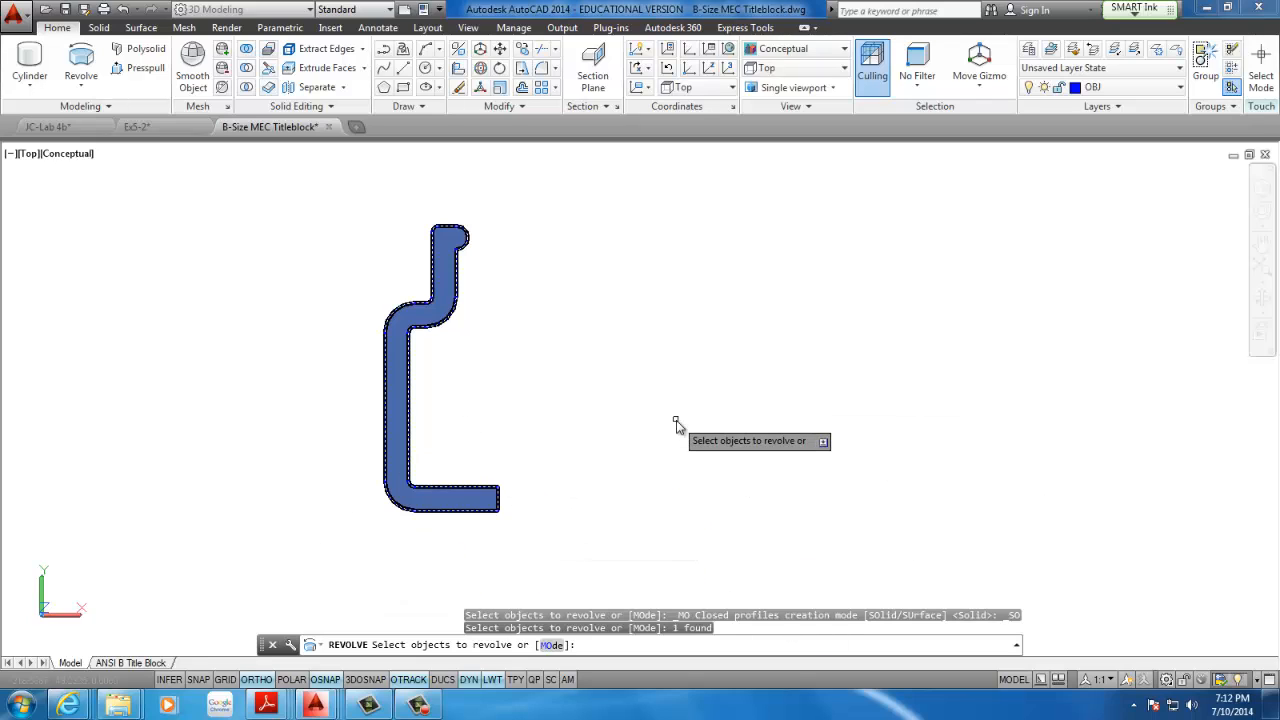
key(Return)
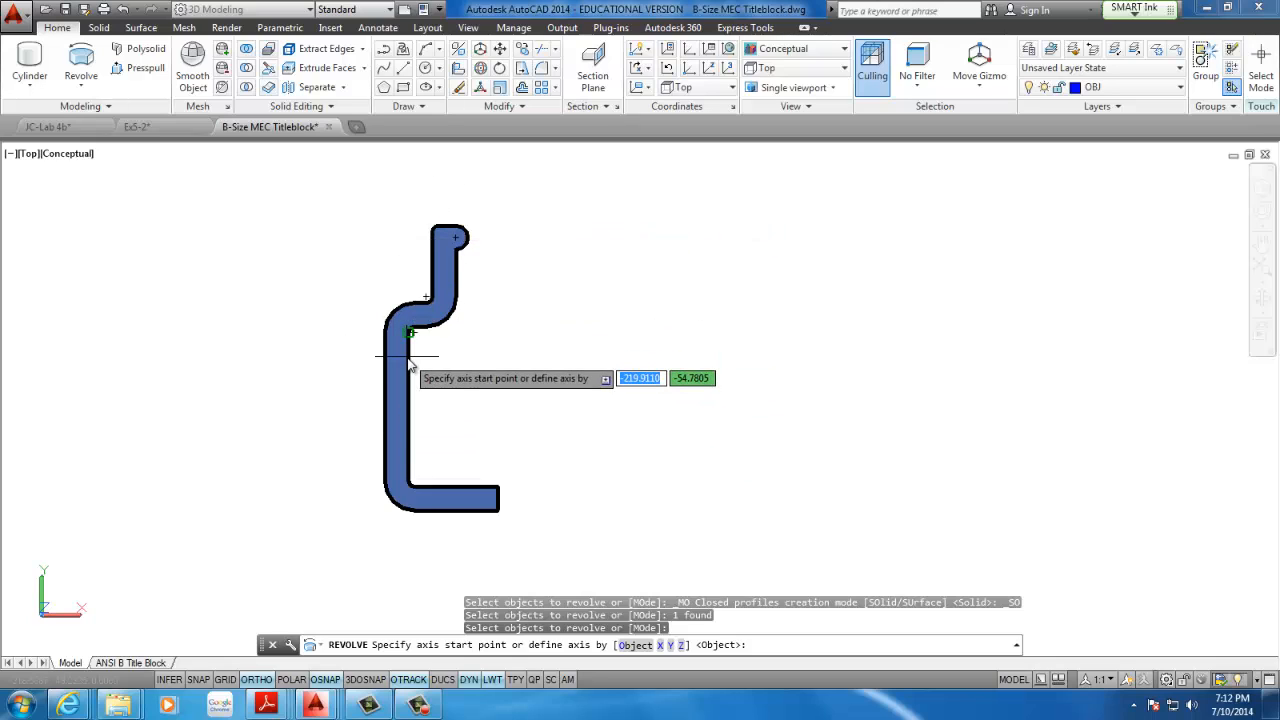
click(498, 511)
click(500, 488)
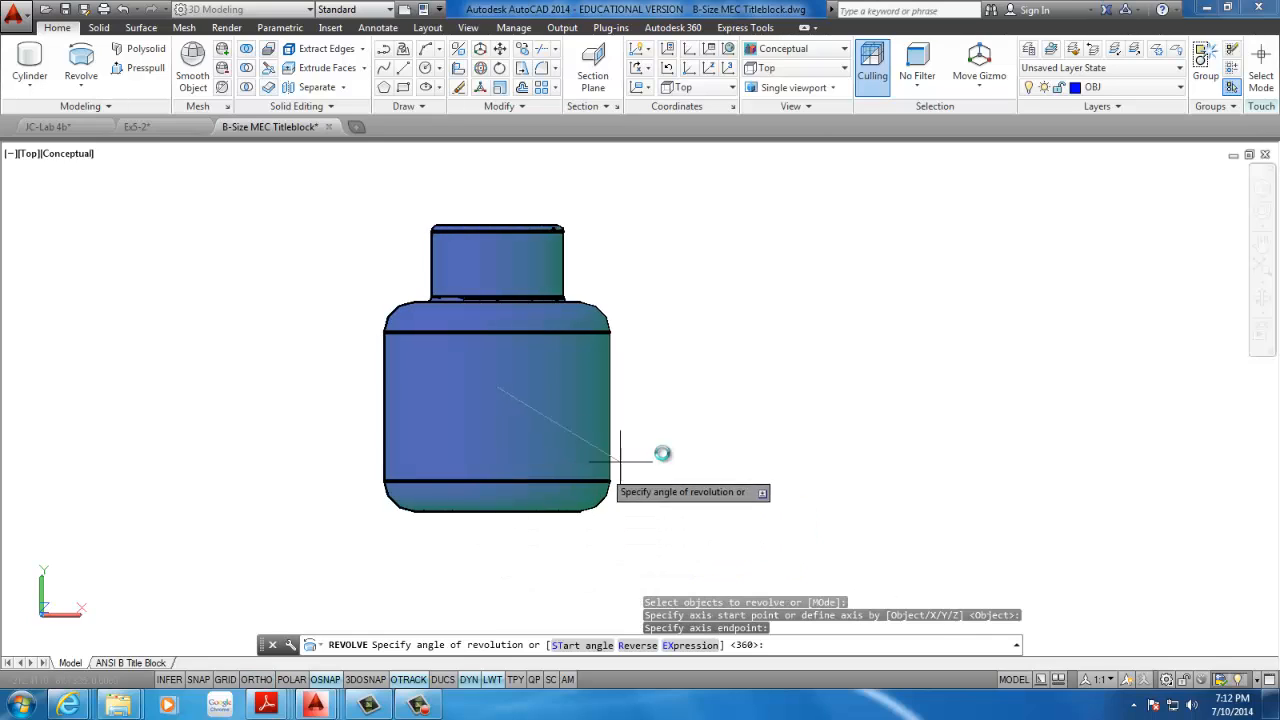
shift+middle_drag(603, 417, 815, 308)
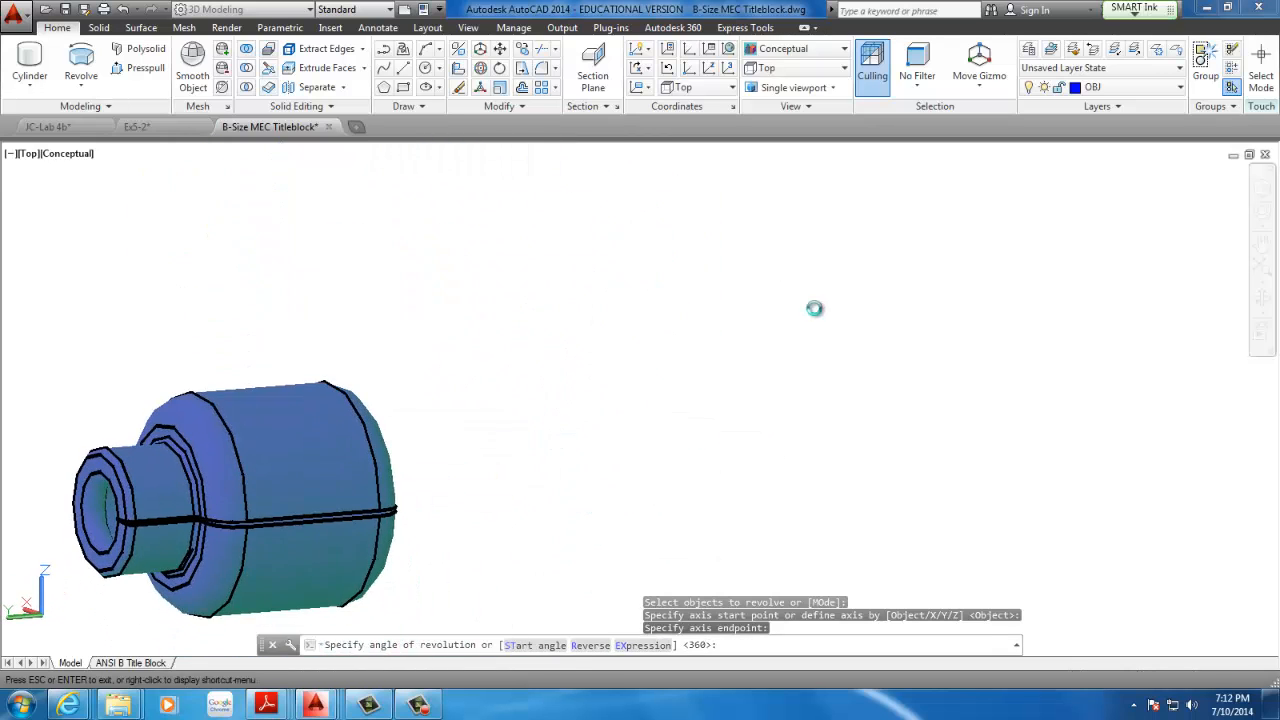
scroll(388, 518, up, 4)
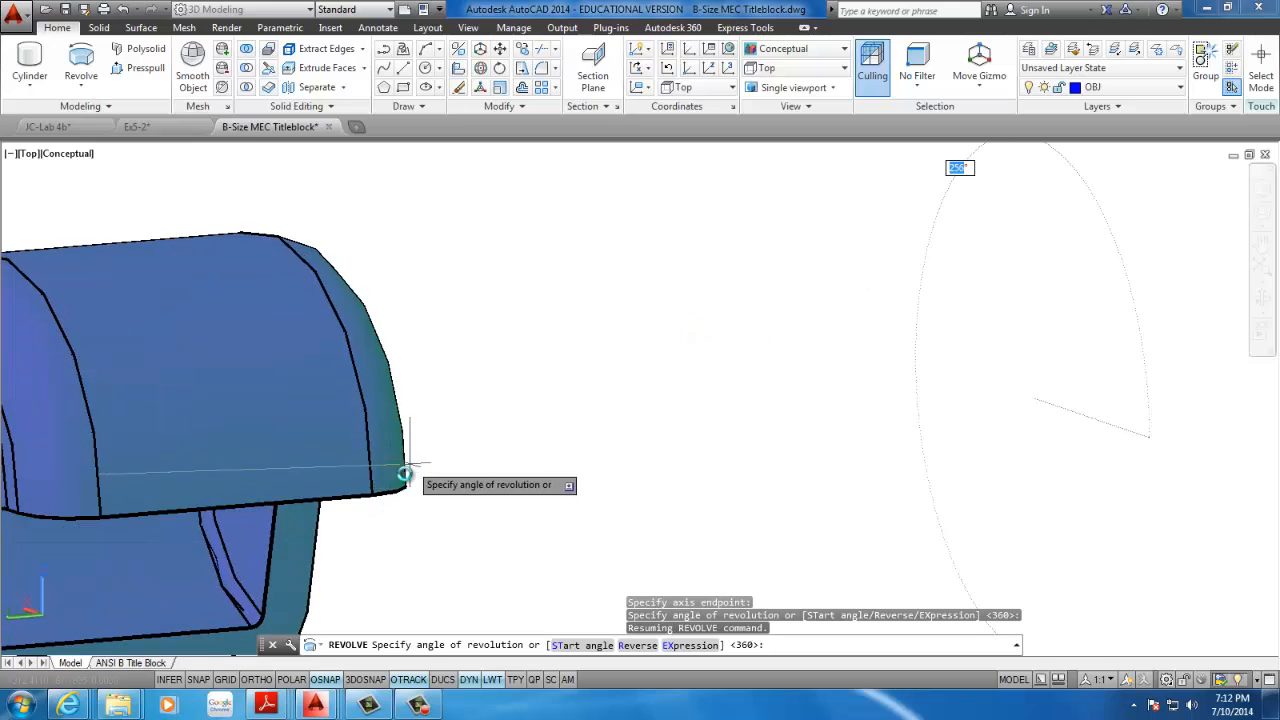
scroll(405, 473, up, 1)
scroll(405, 473, down, 3)
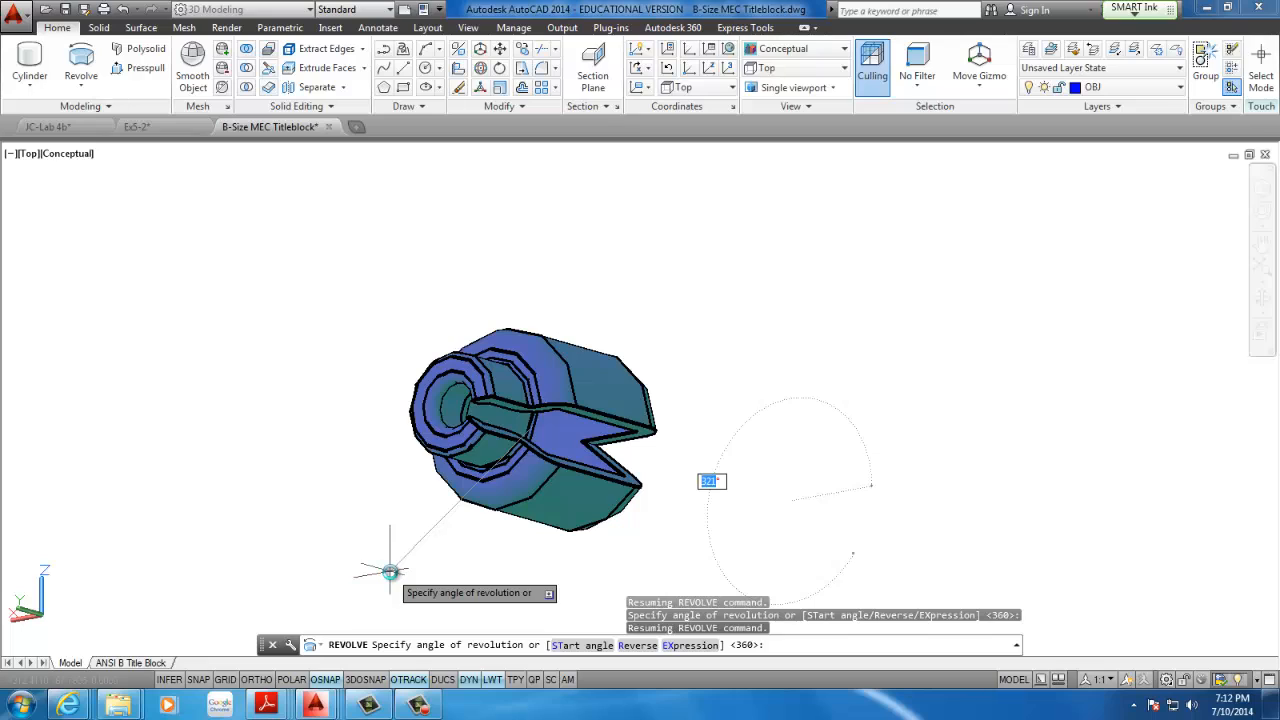
text(320)
key(Return)
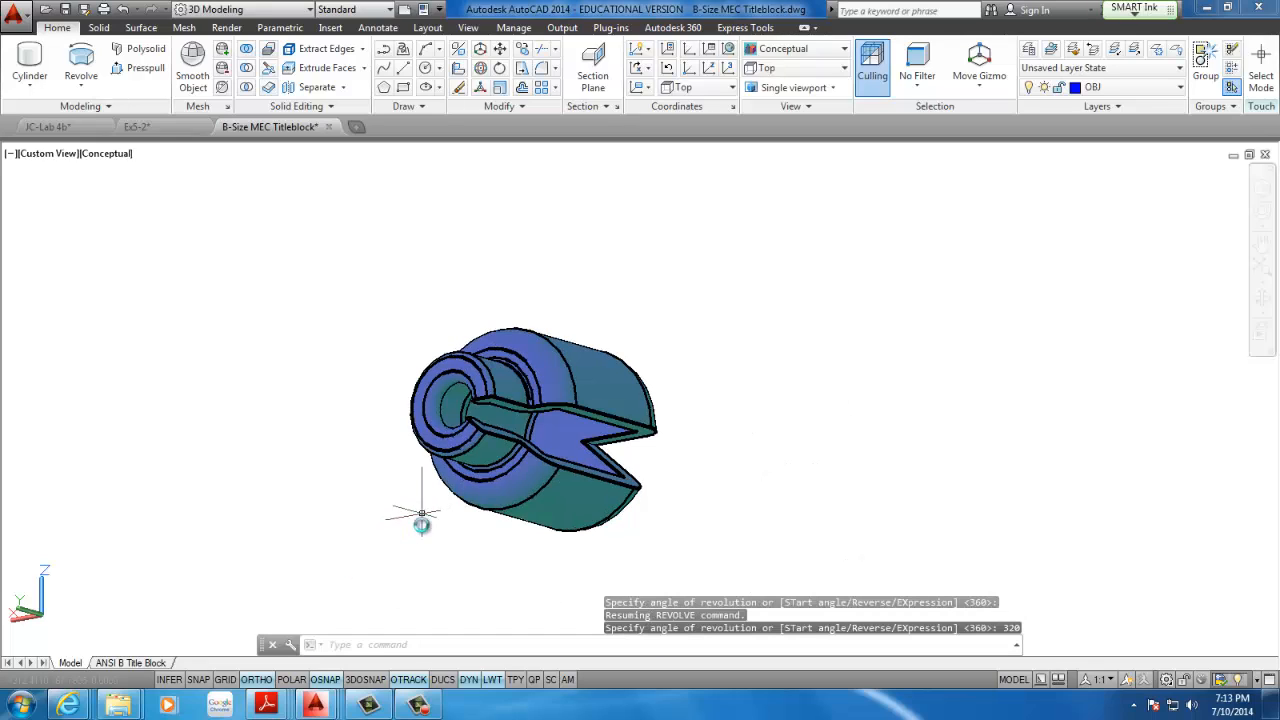
Inspect the revolved solid and its open wedge from several angles, including the SW Isometric view
shift+middle_drag(421, 521, 540, 390)
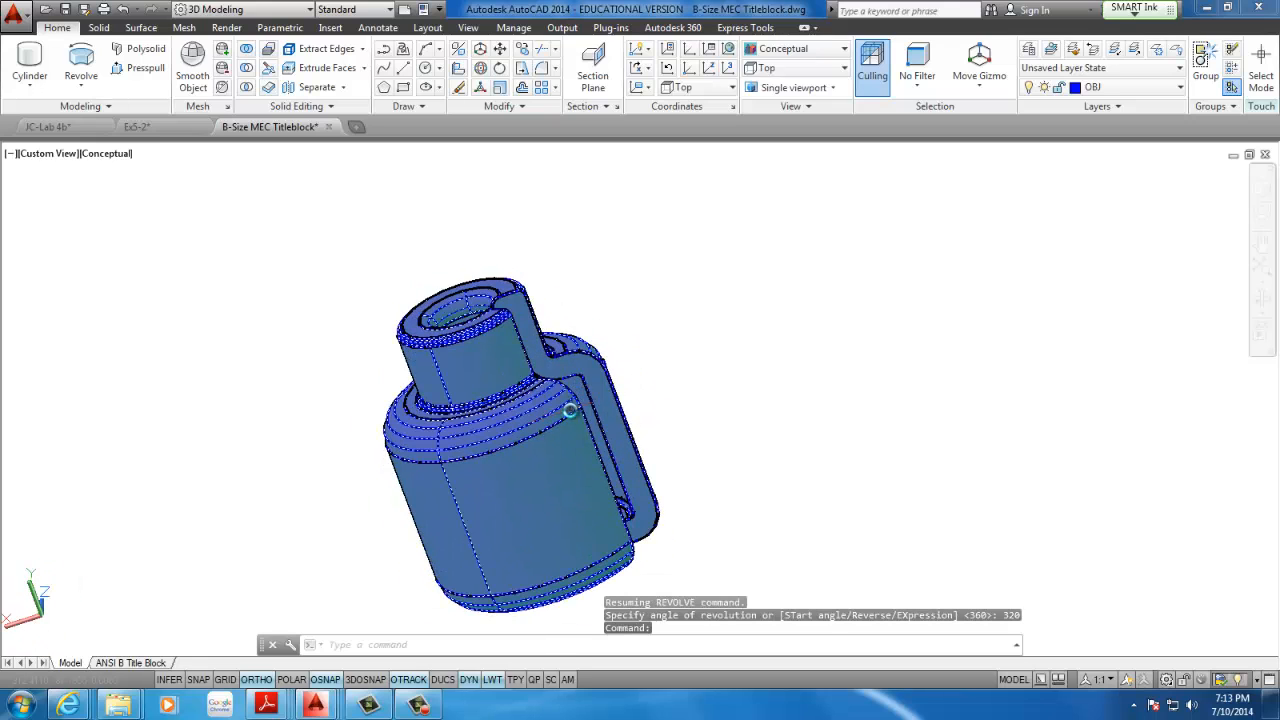
scroll(582, 430, up, 3)
scroll(591, 417, down, 4)
shift+middle_drag(594, 443, 657, 349)
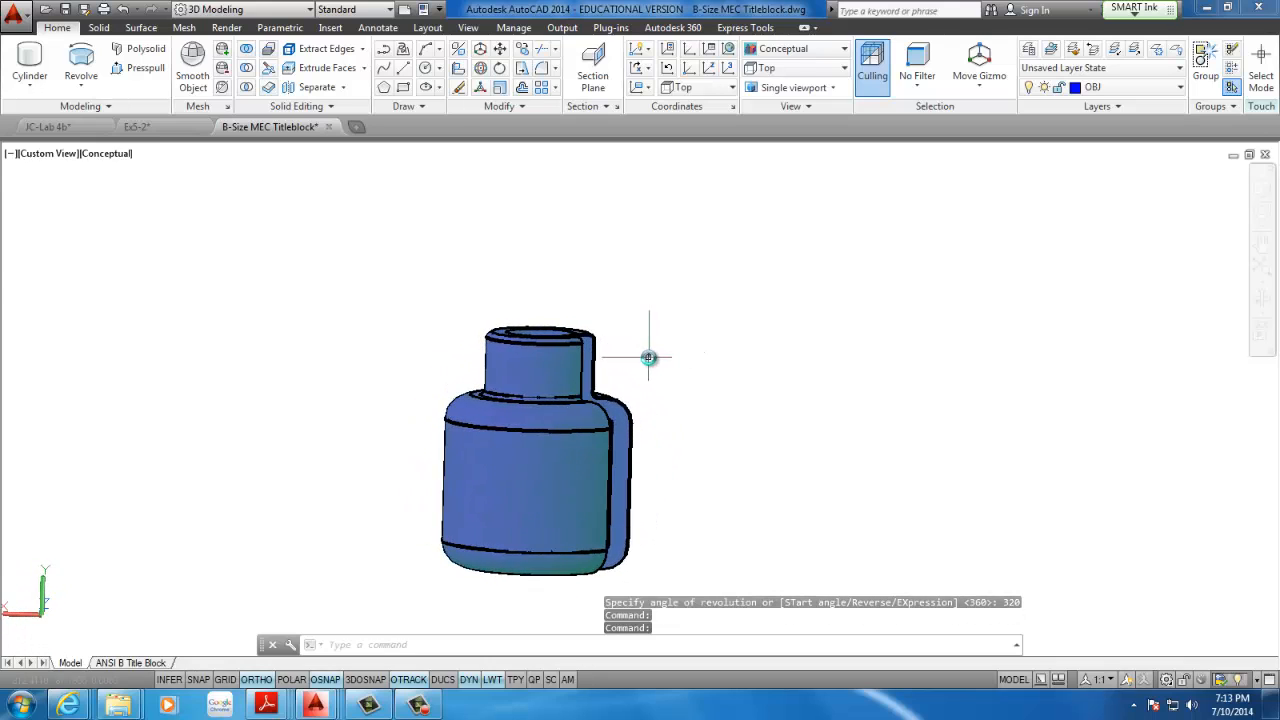
scroll(638, 362, up, 4)
scroll(638, 362, down, 4)
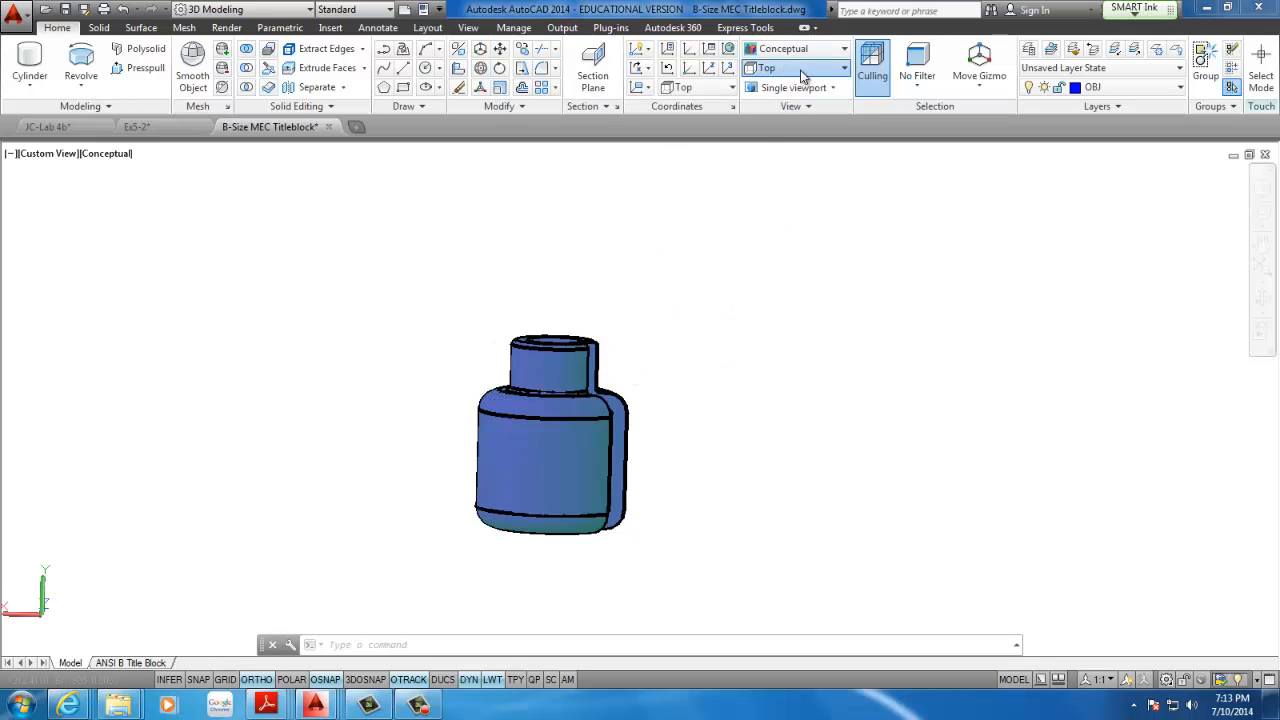
click(801, 75)
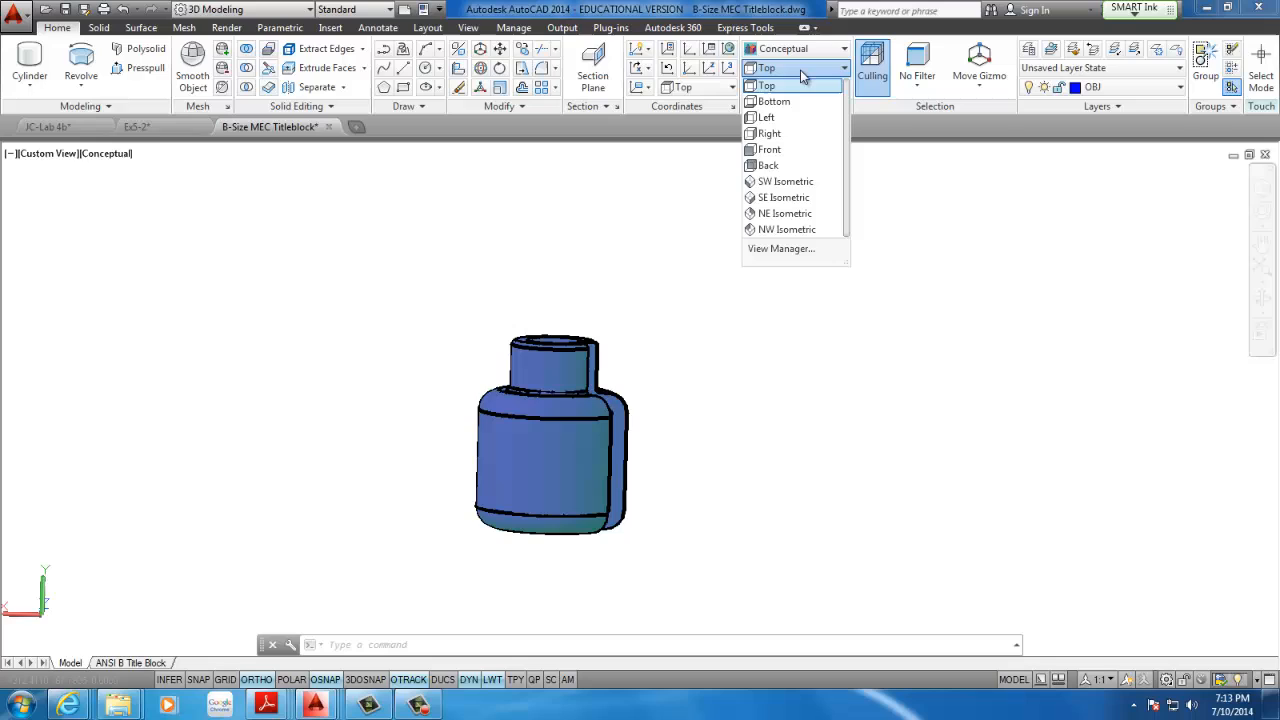
click(786, 183)
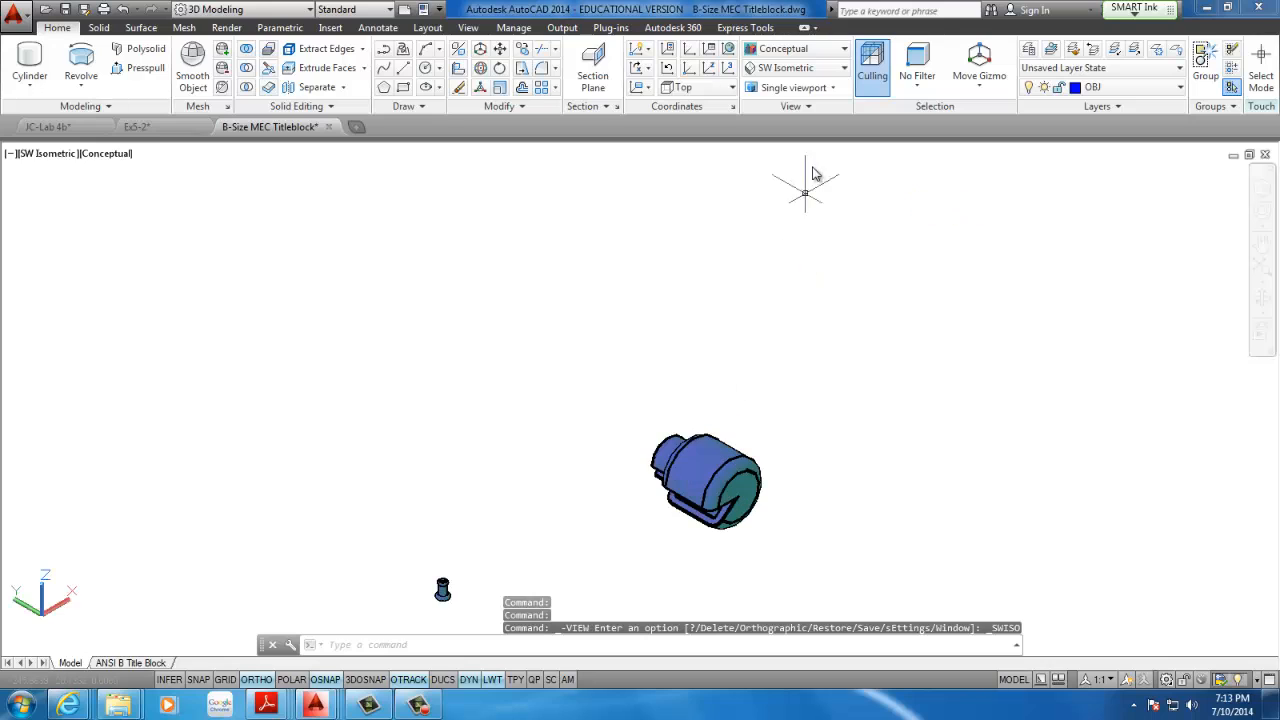
middle_drag(729, 273, 695, 163)
scroll(735, 300, up, 3)
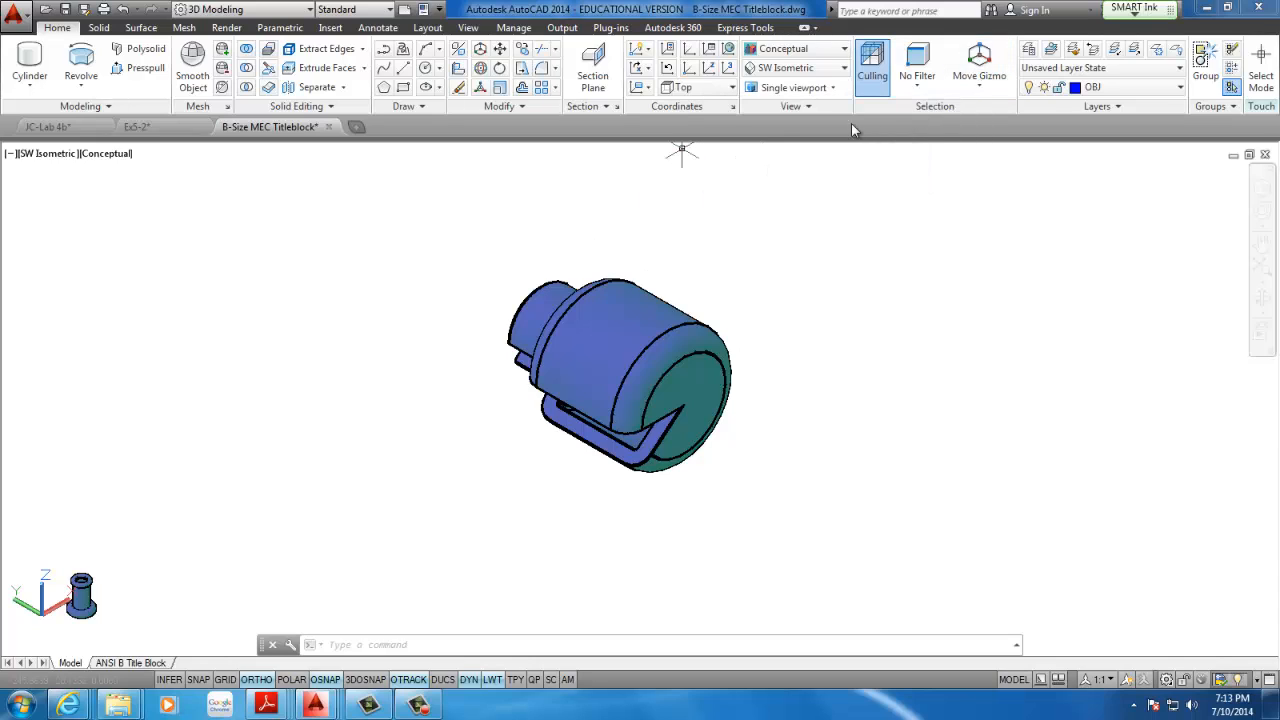
Rotate the revolved solid about the X axis with the Rotate gizmo so it stands upright, neck on top
click(978, 87)
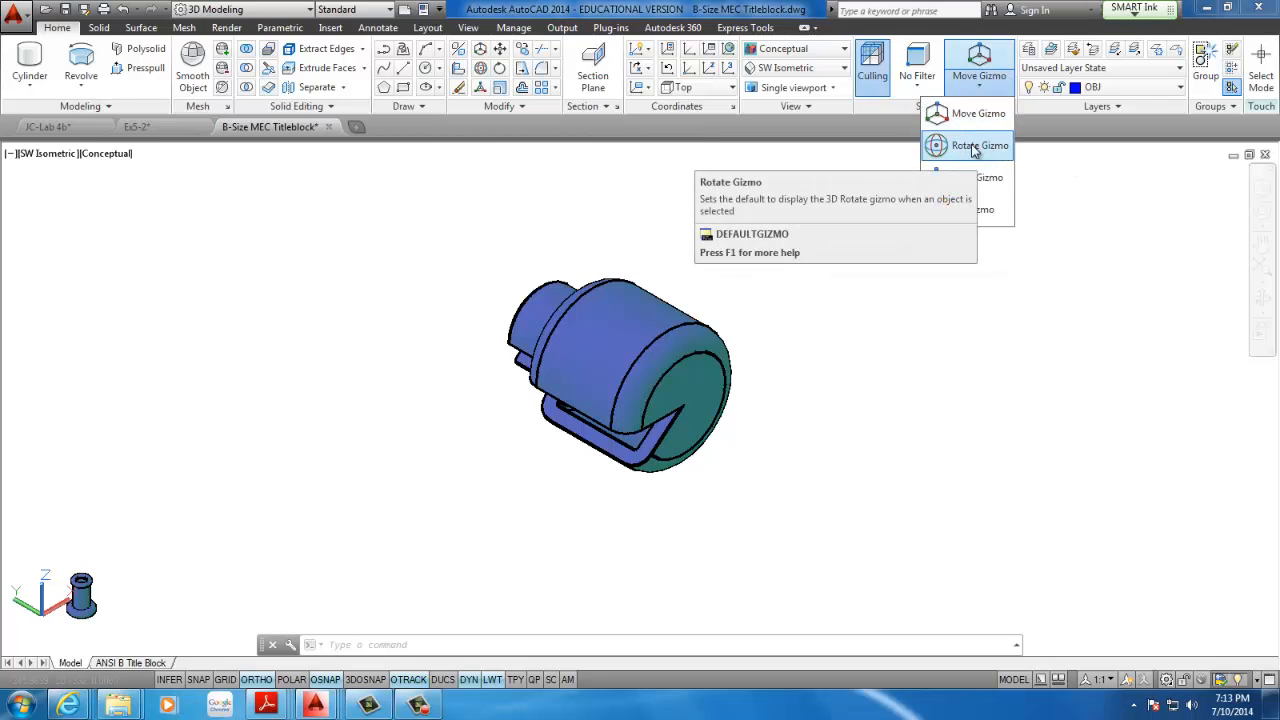
click(973, 146)
click(690, 350)
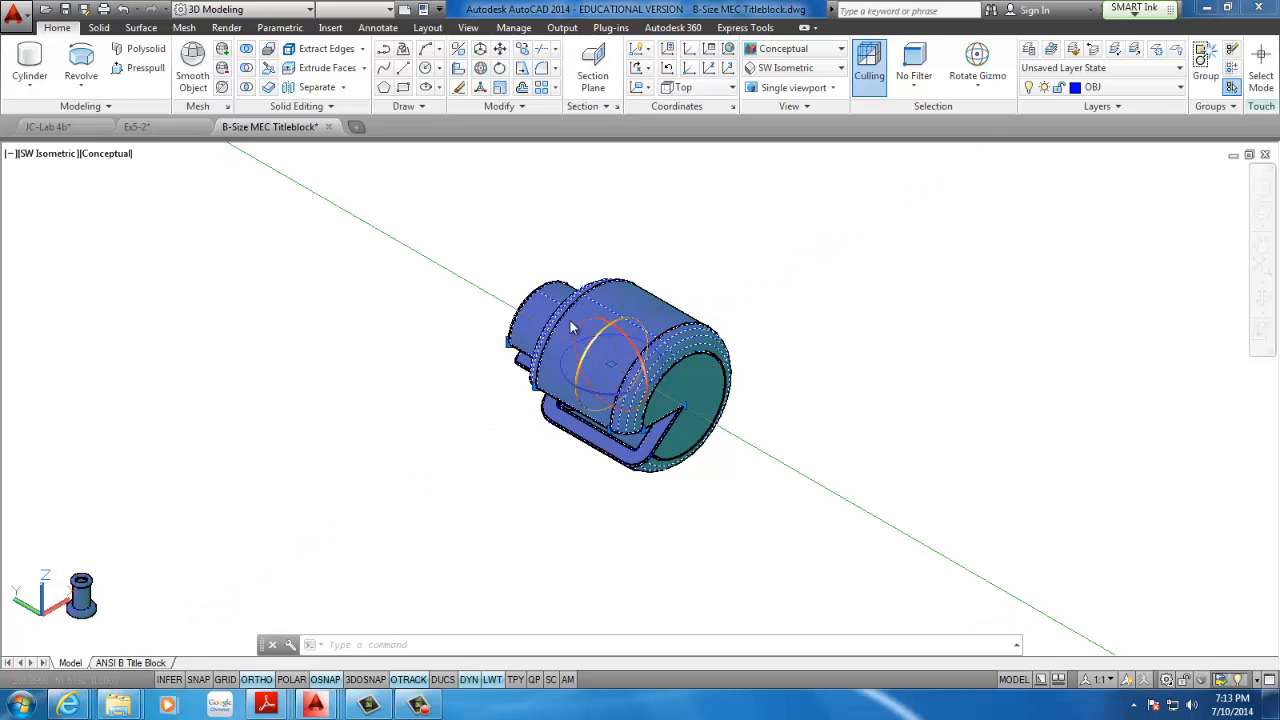
click(628, 344)
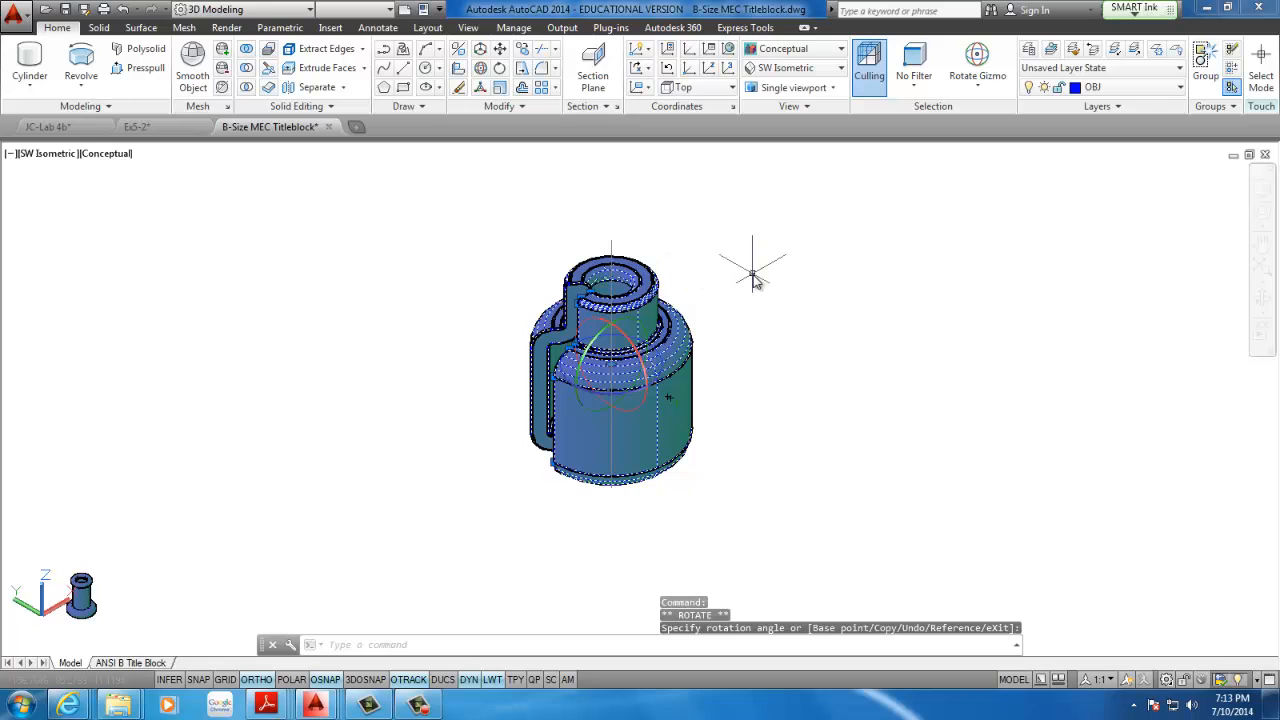
key(Escape)
key(Escape)
Examine the upright solid's neck, hollow interior and wall section through its open wedge
shift+middle_drag(678, 382, 766, 400)
scroll(431, 411, down, 5)
middle_drag(431, 411, 697, 391)
scroll(612, 397, up, 5)
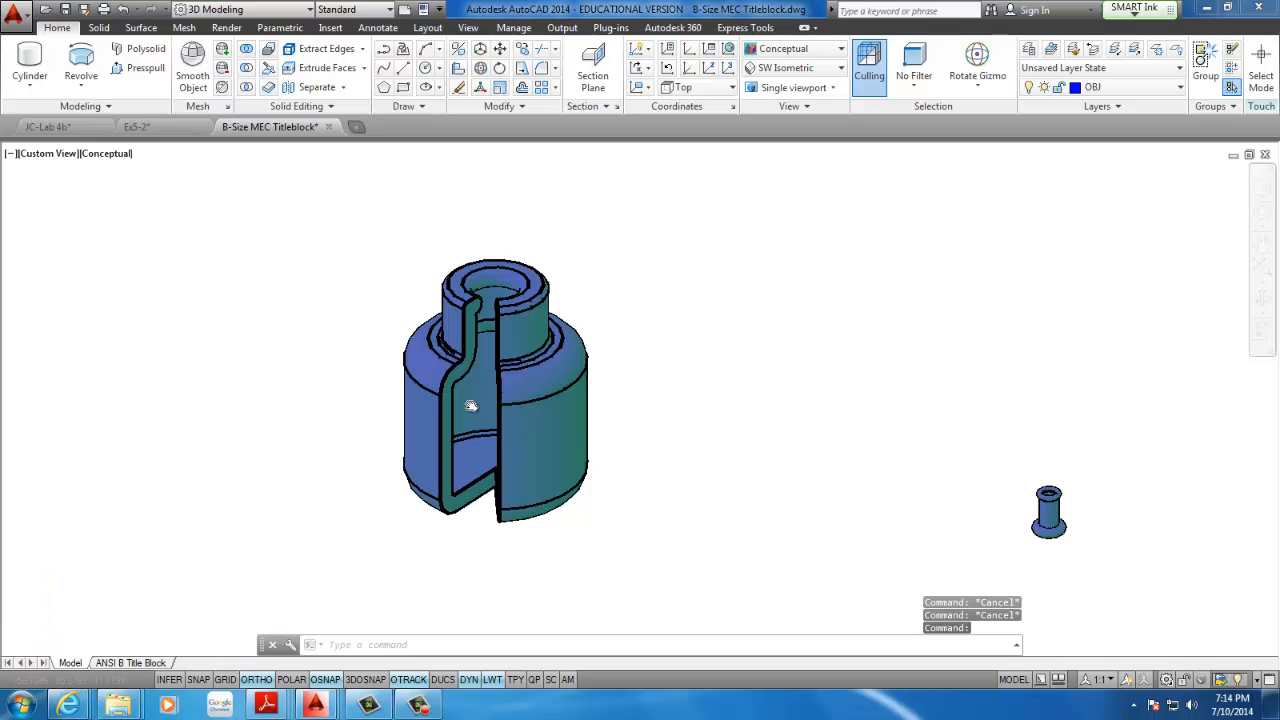
middle_drag(471, 405, 567, 377)
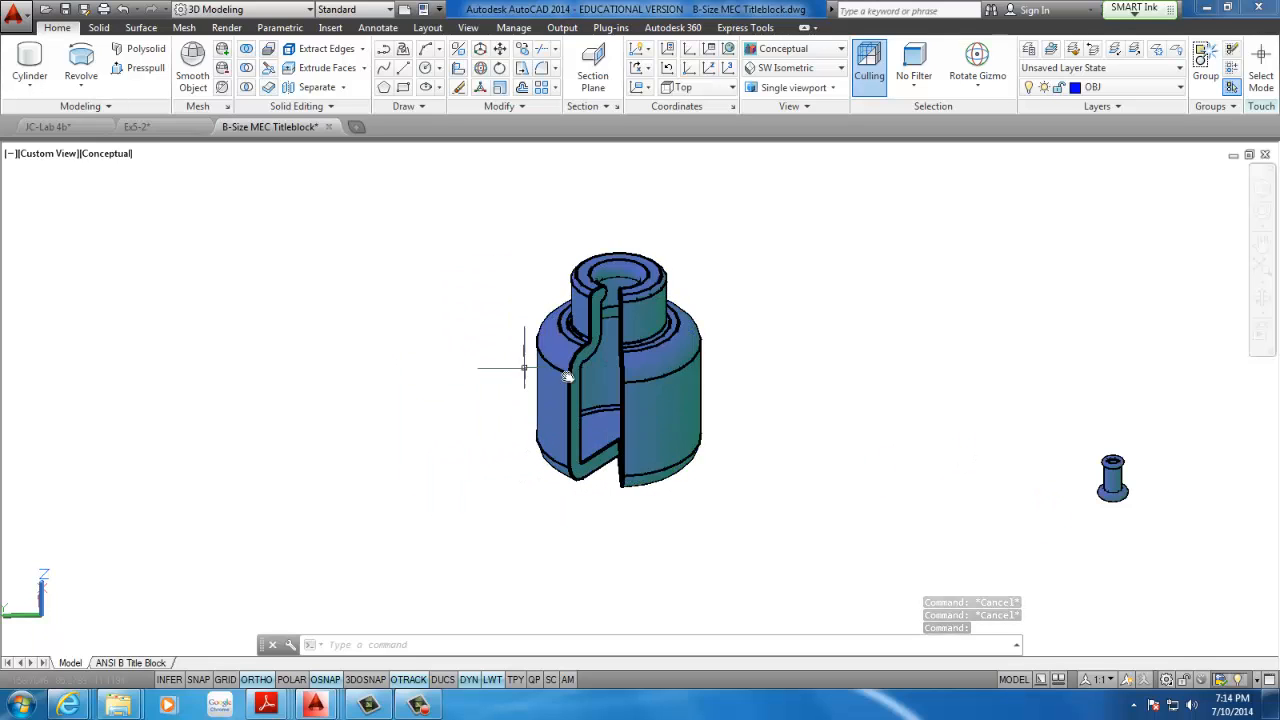
middle_drag(656, 345, 519, 353)
scroll(513, 361, up, 2)
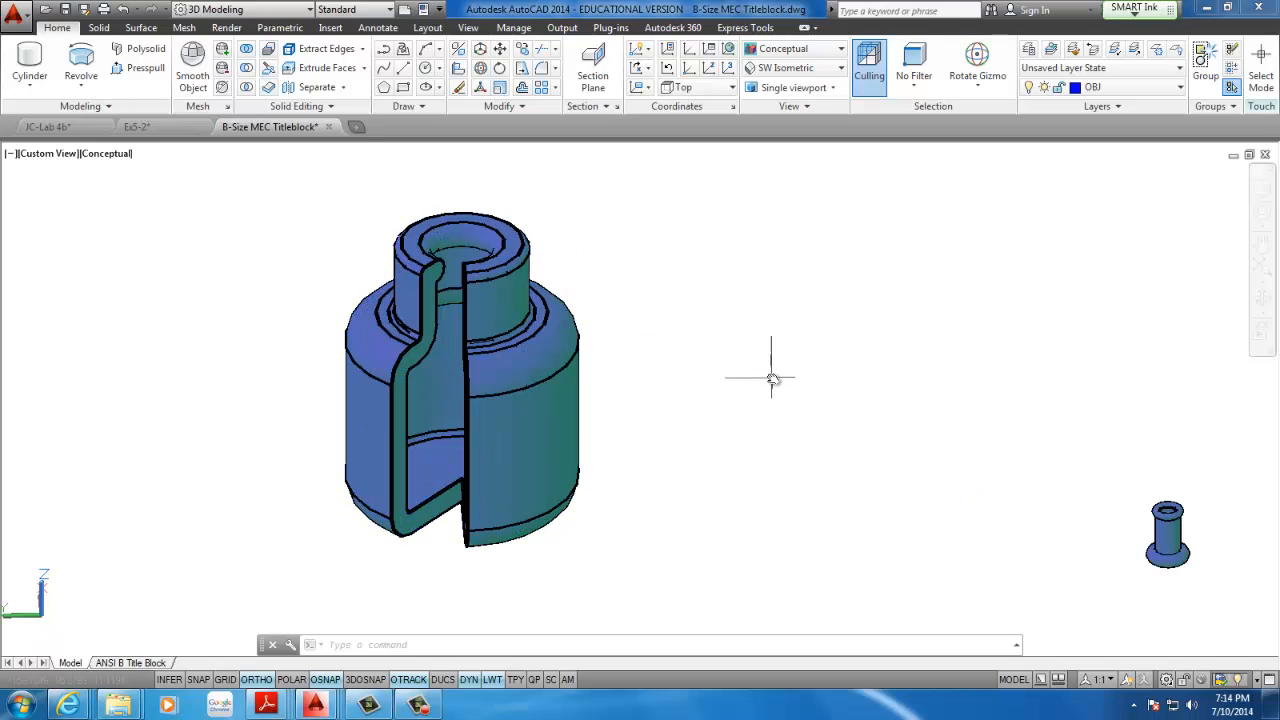
mouse_move(676, 405)
shift+middle_down()
mouse_move(626, 397)
mouse_move(520, 420)
mouse_move(583, 380)
mouse_move(563, 442)
mouse_move(395, 410)
mouse_move(543, 452)
mouse_move(603, 491)
shift+middle_up()
middle_drag(361, 431, 548, 458)
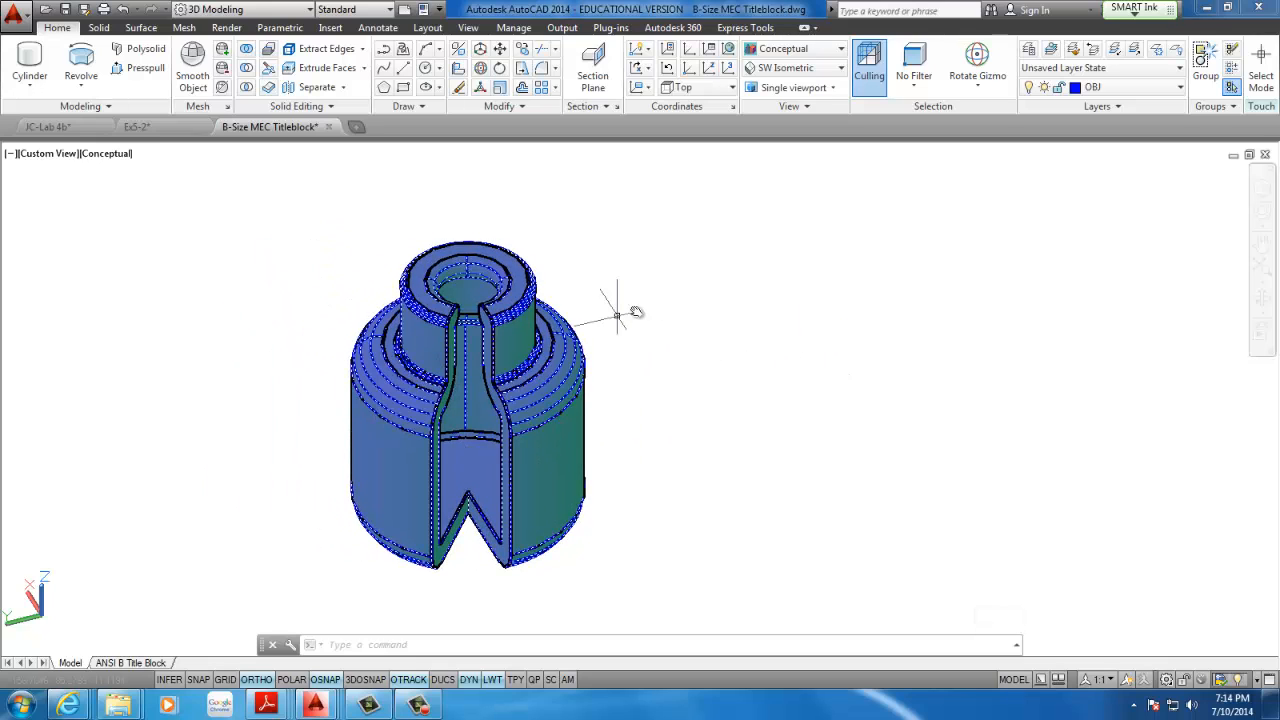
Try the HID layer on the revolved solid, settle on the Instructions layer, and clear the selection
click(527, 390)
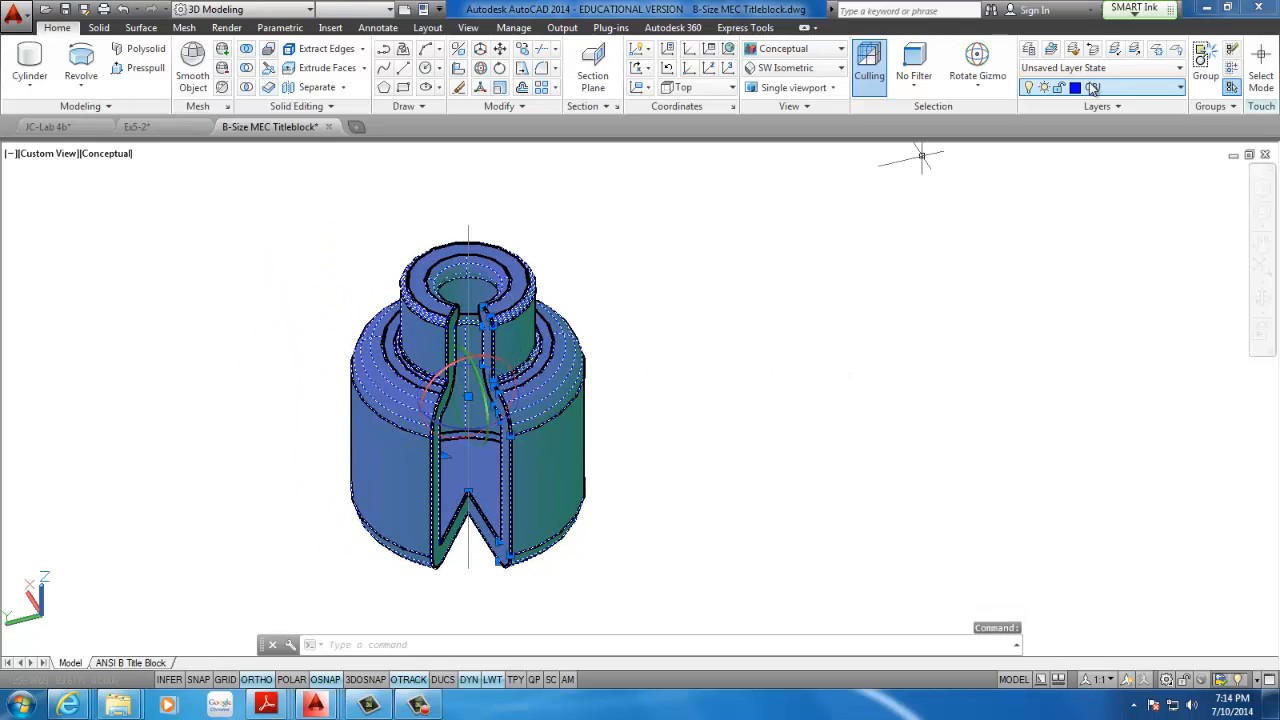
click(1173, 71)
click(1206, 170)
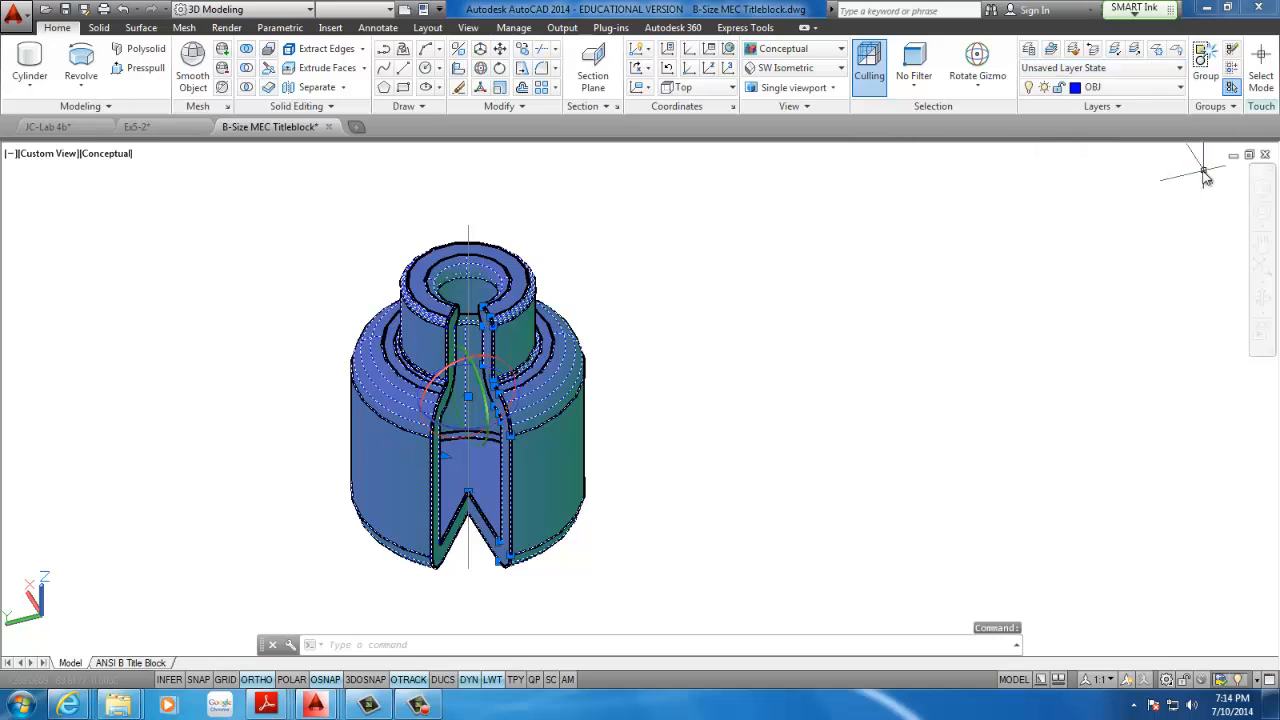
click(1160, 87)
click(1112, 298)
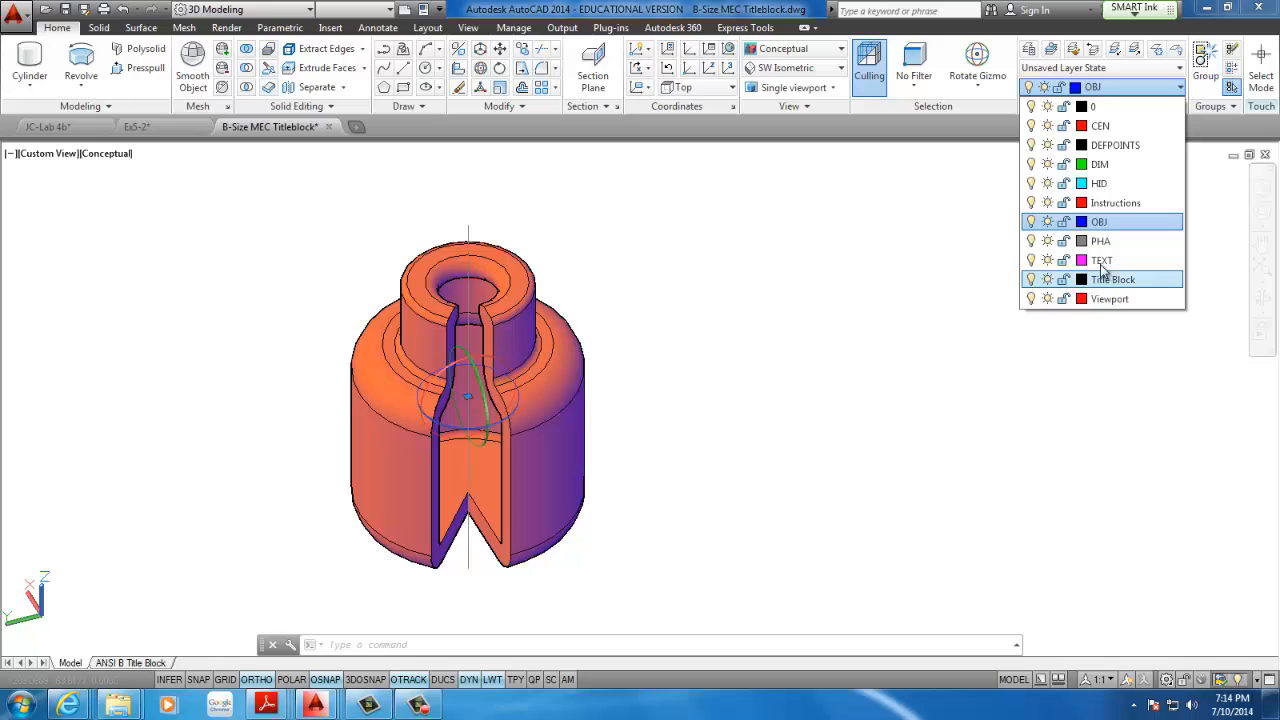
click(1098, 183)
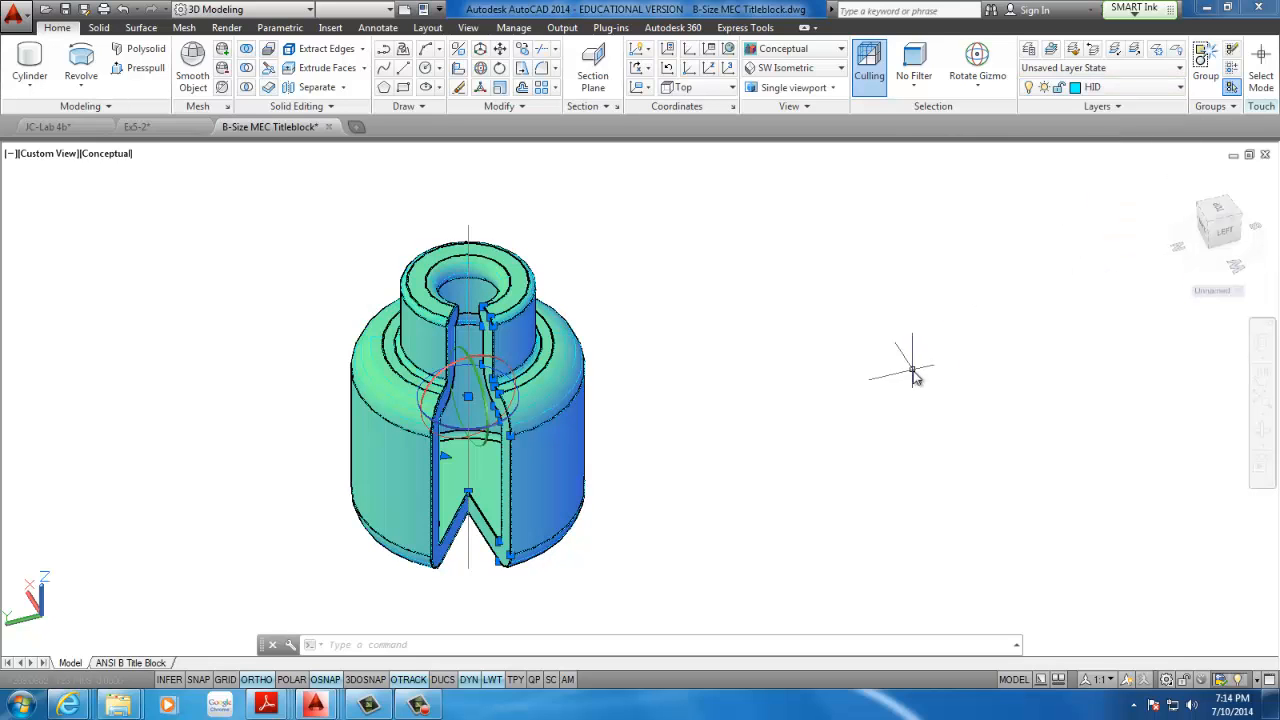
click(1110, 87)
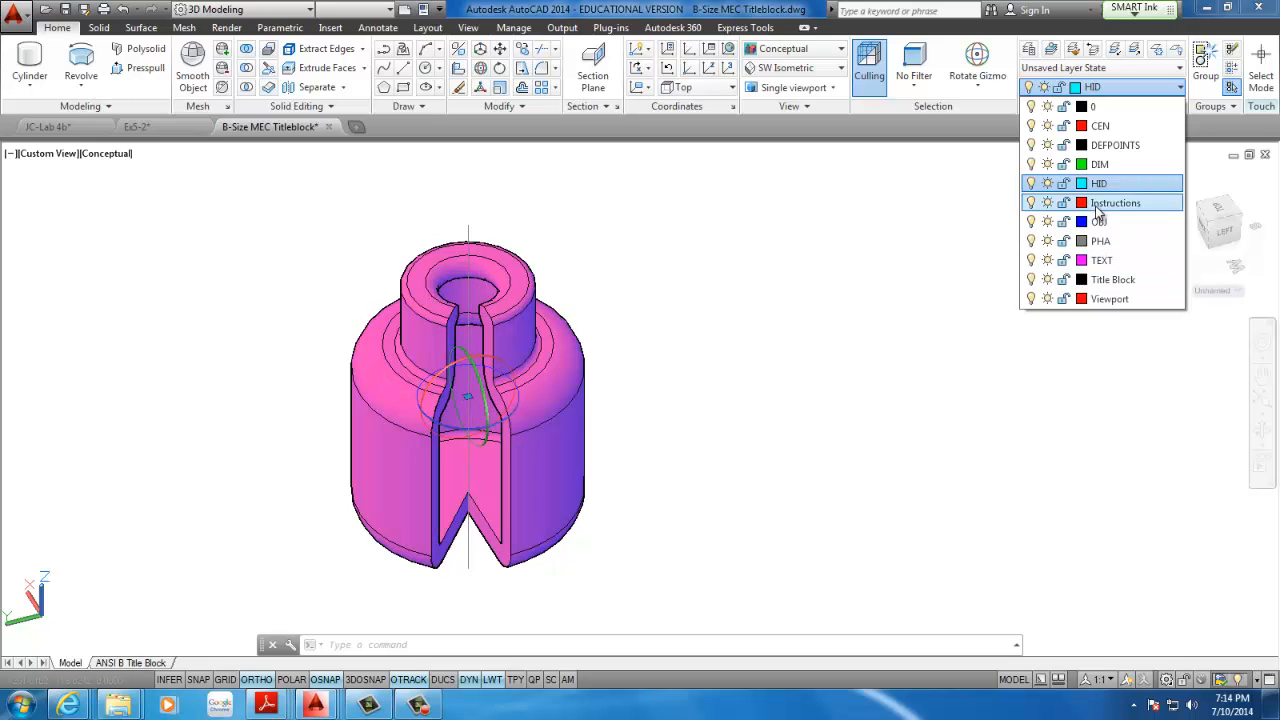
click(1110, 203)
click(598, 400)
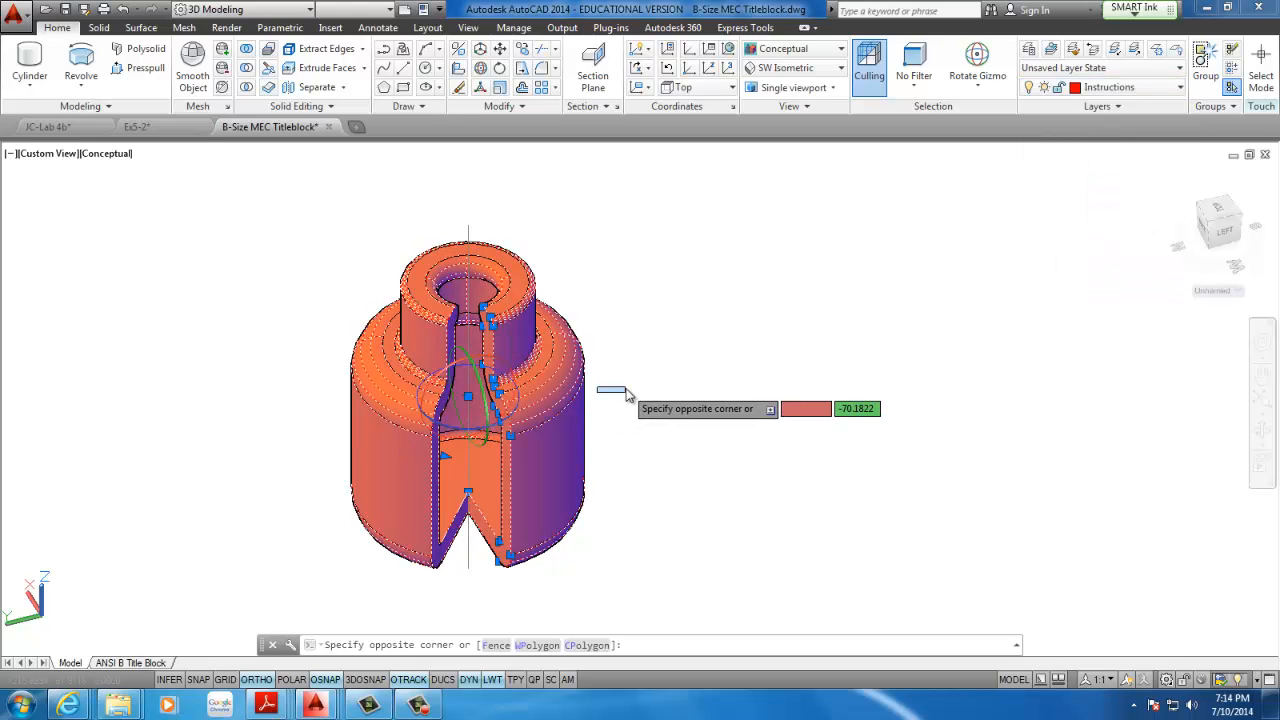
key(Escape)
key(Escape)
middle_drag(604, 405, 484, 385)
scroll(689, 331, down, 4)
scroll(594, 363, up, 3)
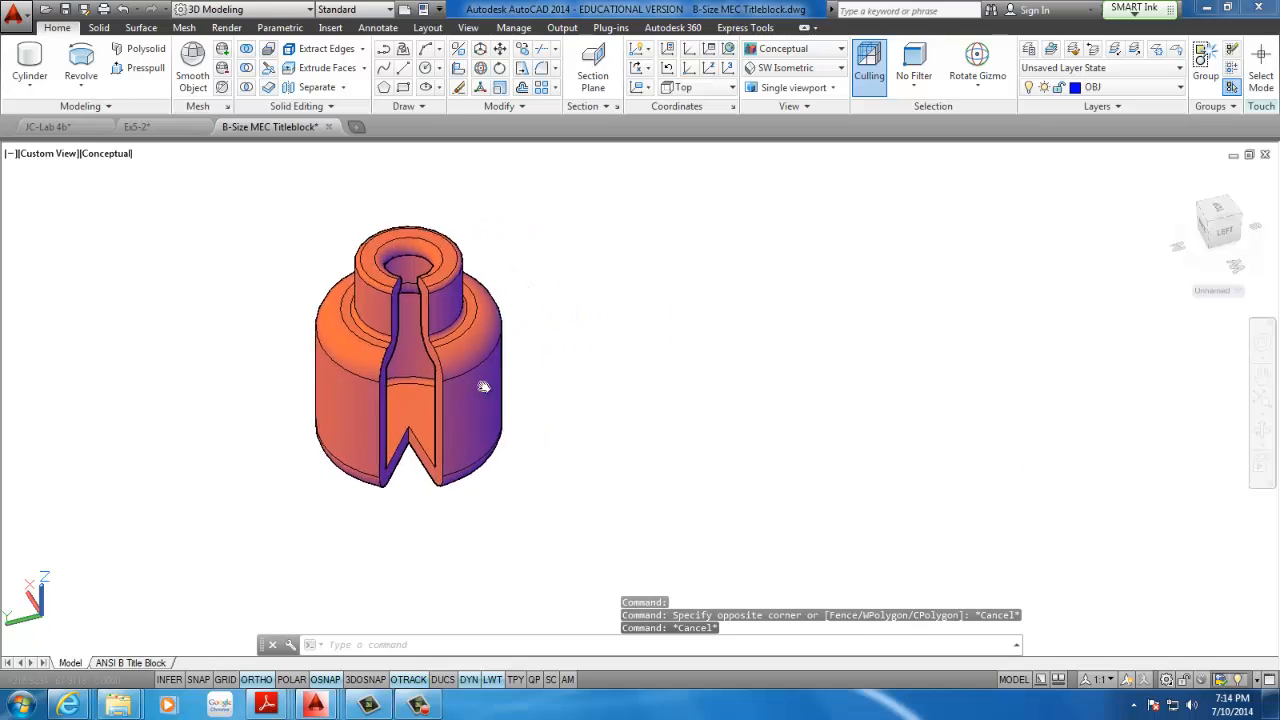
Switch to the CAD116 agenda in Adobe Reader and examine the dimensioned box and elliptical cylinder drawing beside the Fig. 12.33 model
click(418, 700)
click(1207, 637)
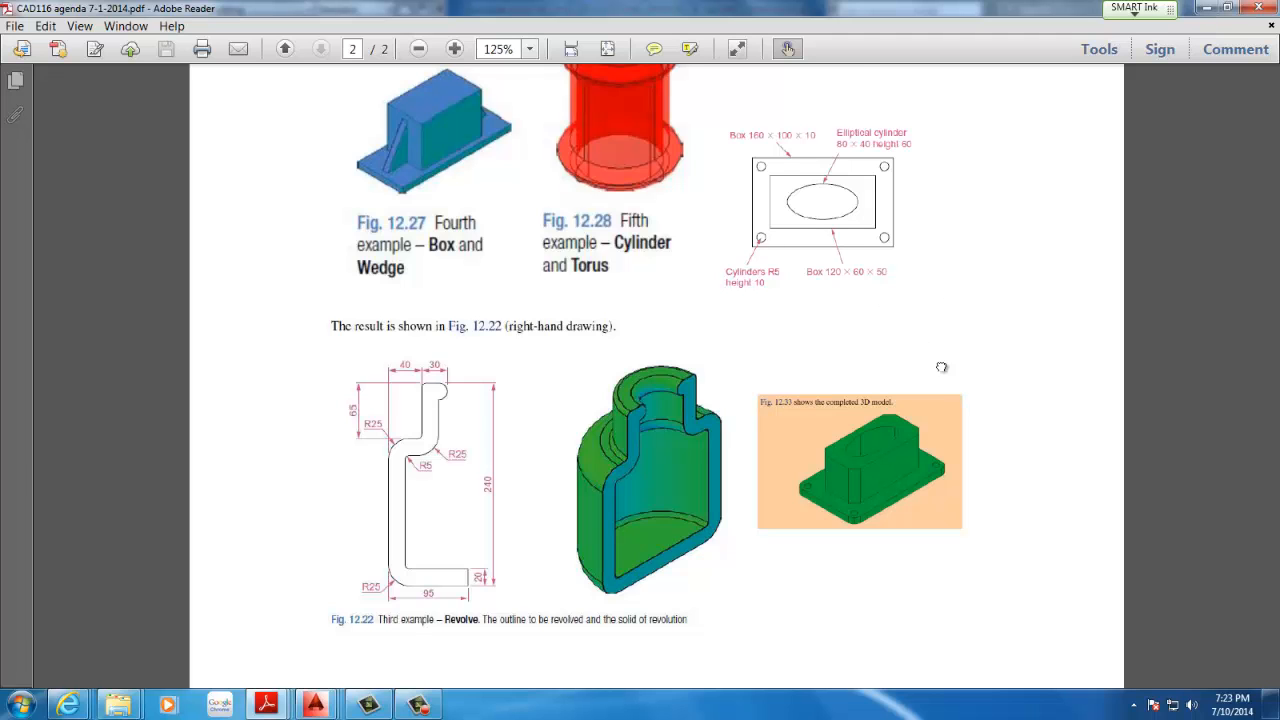
scroll(921, 404, up, 3)
scroll(975, 439, down, 3)
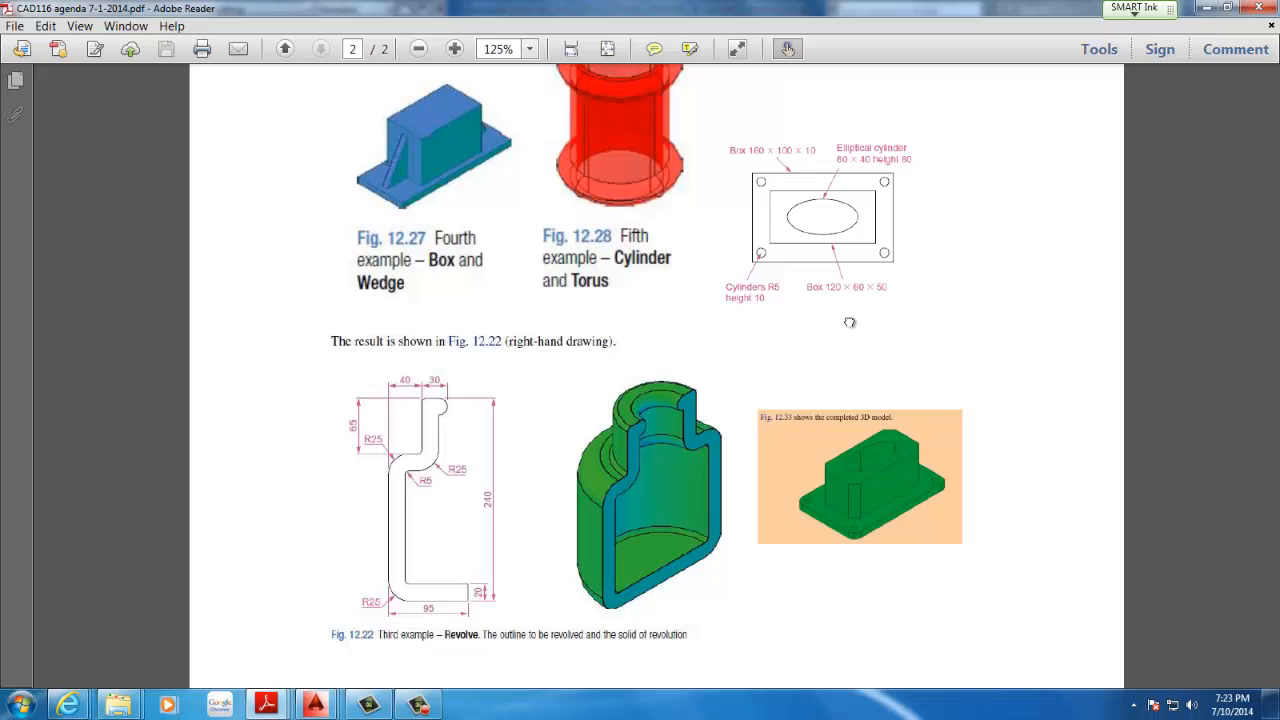
scroll(849, 322, down, 1)
scroll(904, 479, up, 1)
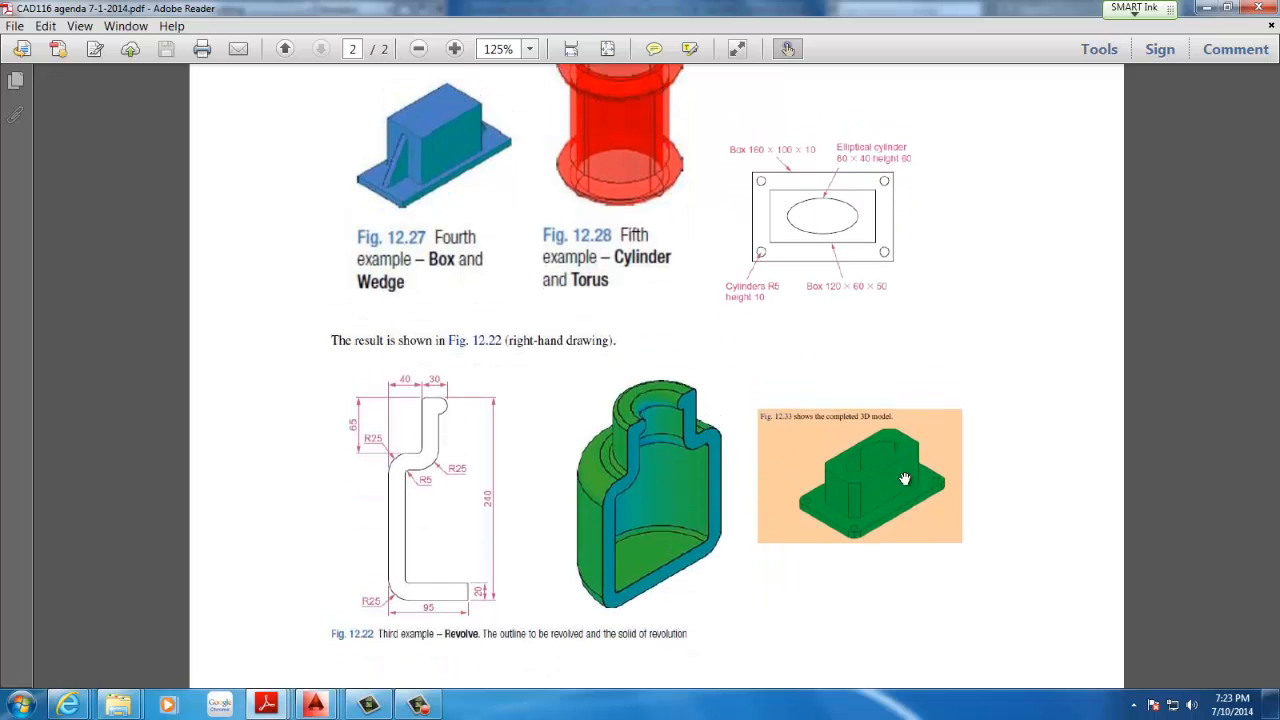
scroll(871, 457, up, 3)
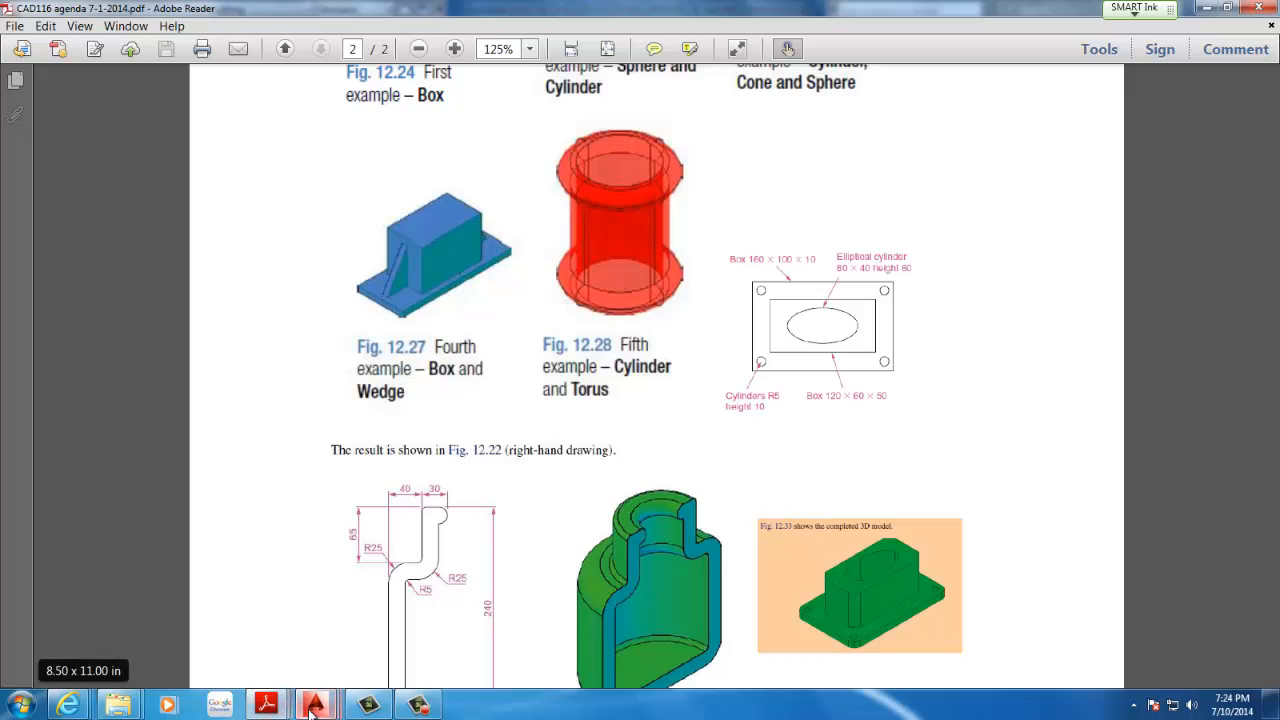
Return to the B-Size MEC Titleblock drawing in AutoCAD and set the Top view
mouse_move(315, 705)
click(458, 633)
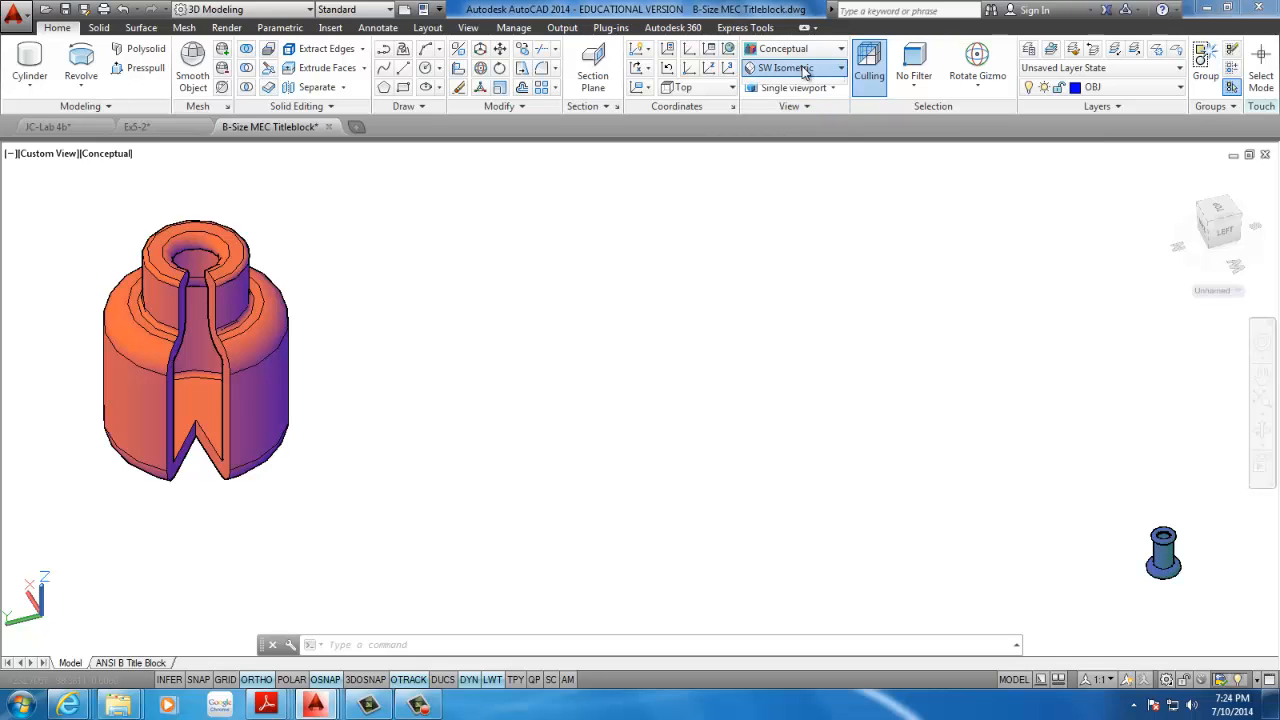
click(760, 68)
click(772, 86)
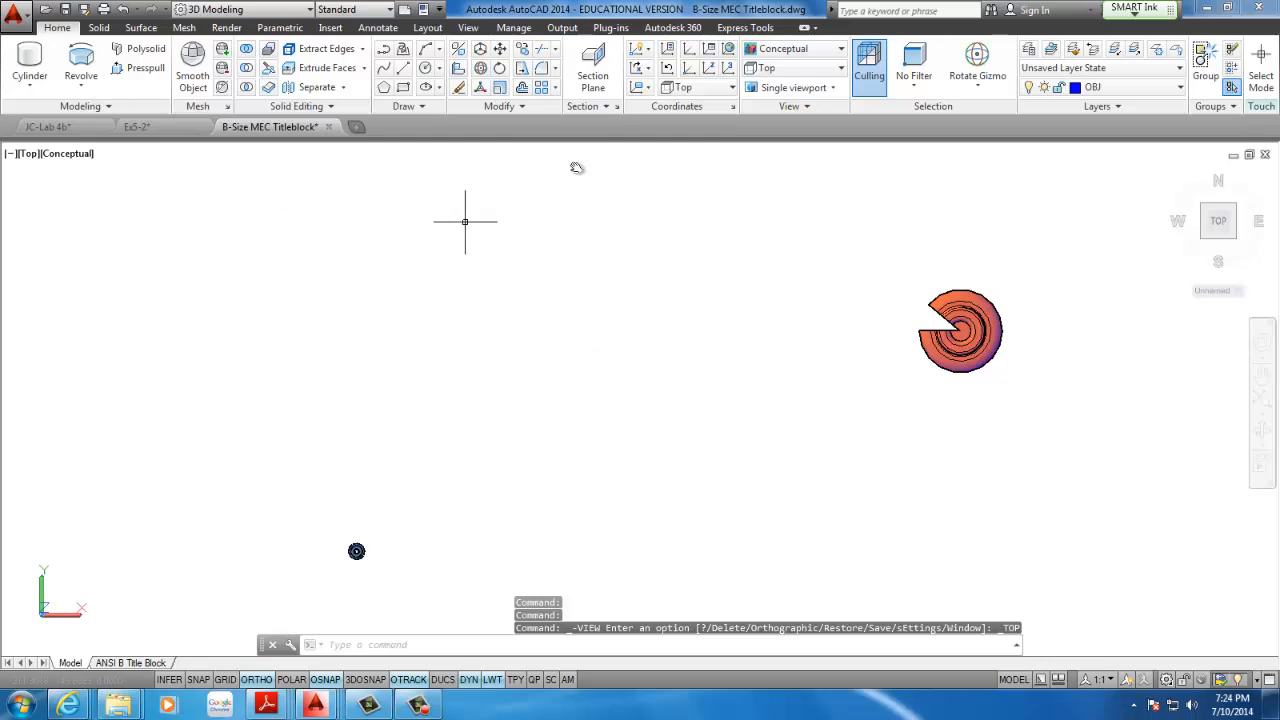
Draw a rectangle 160 long and 100 wide beside the revolved solid for the base box outline
click(405, 87)
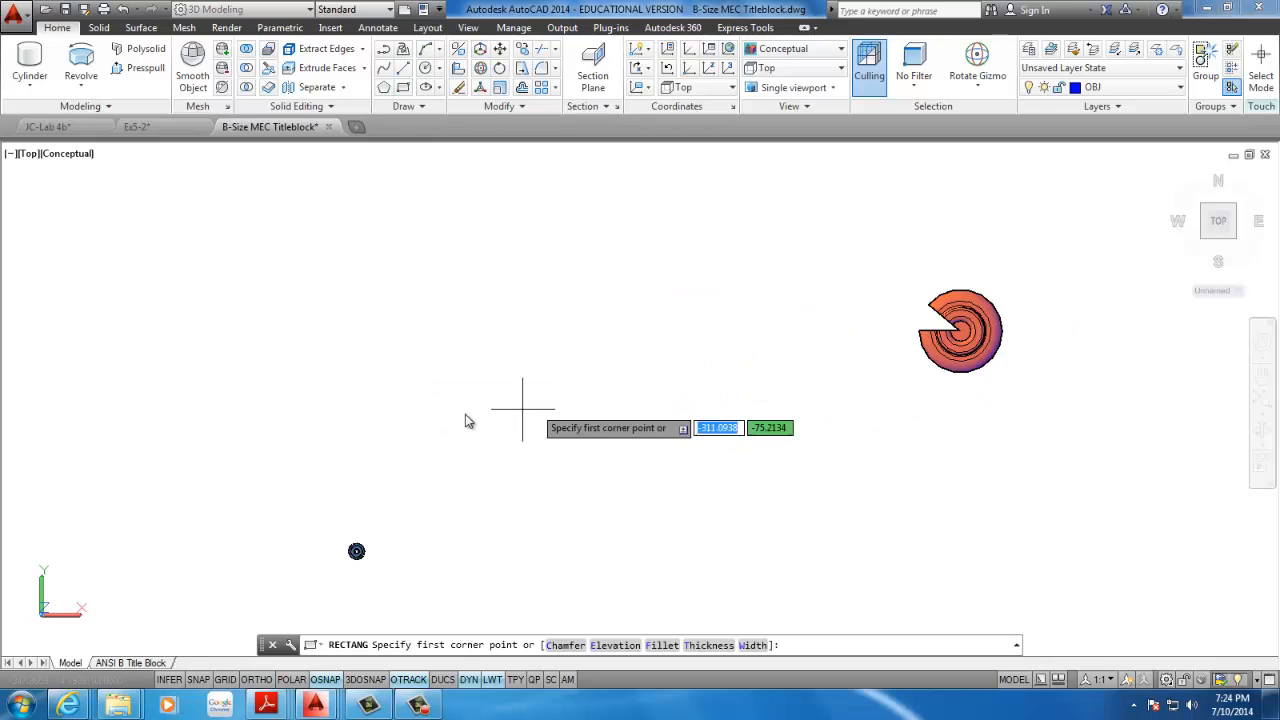
click(464, 356)
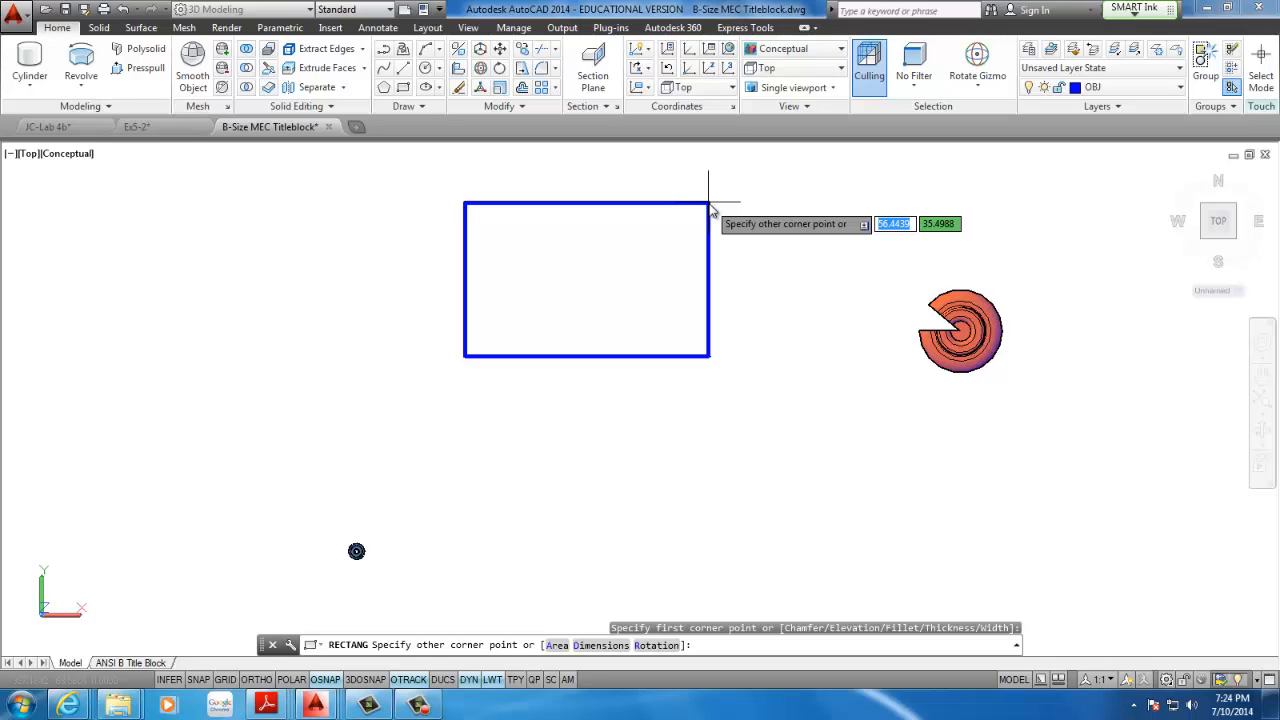
text(D)
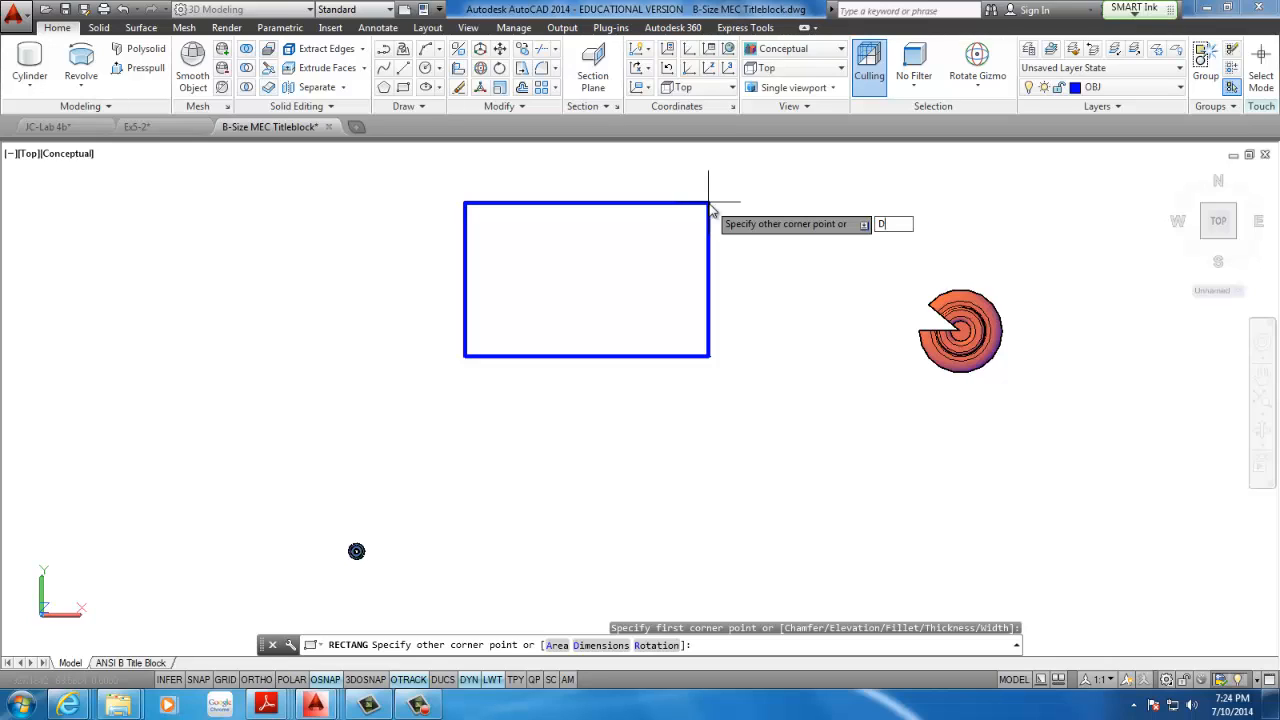
key(Return)
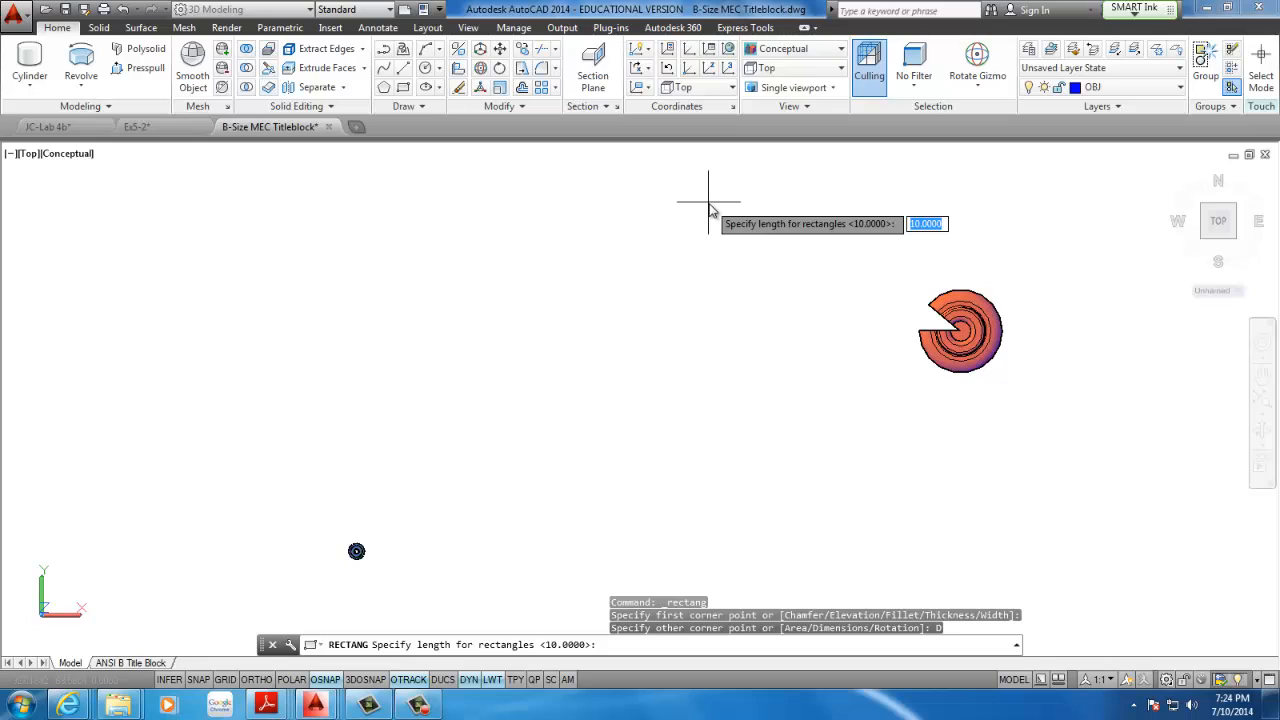
text(160)
key(Return)
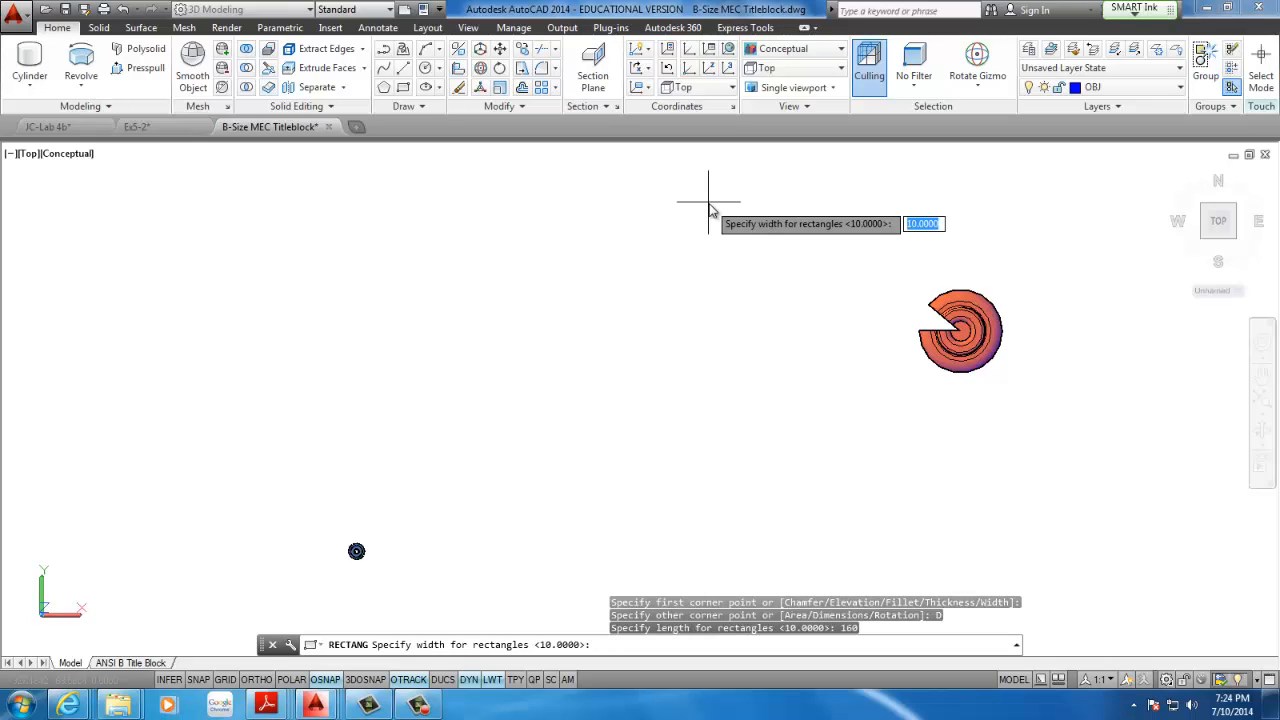
text(100)
key(Return)
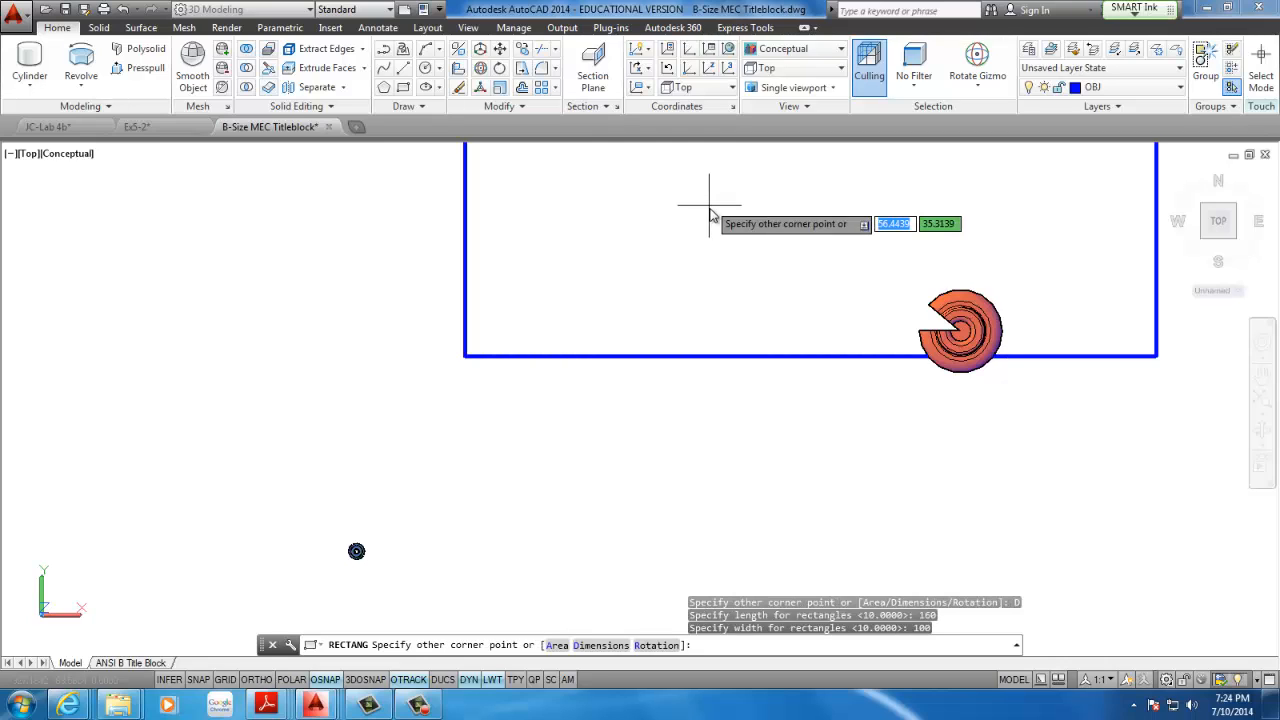
click(696, 224)
Move the rectangle straight up so it clears the revolved solid
scroll(695, 226, down, 12)
middle_drag(691, 286, 613, 499)
scroll(613, 499, down, 1)
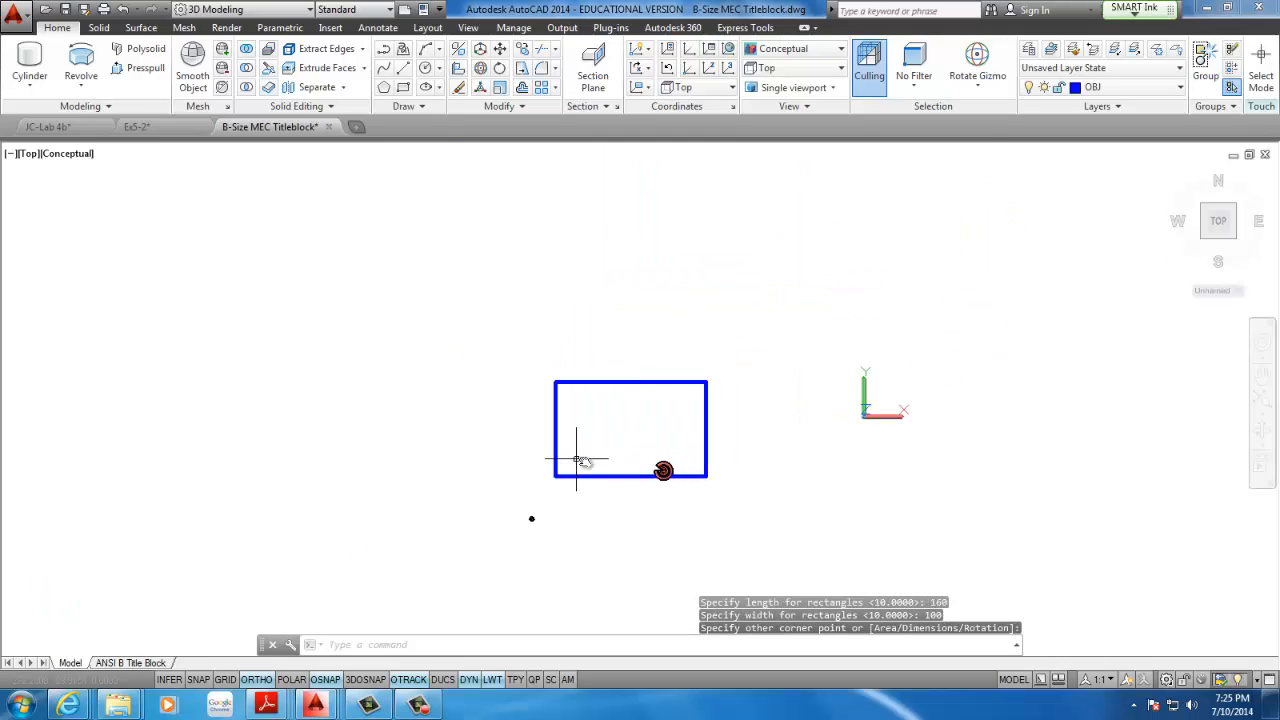
scroll(636, 465, up, 3)
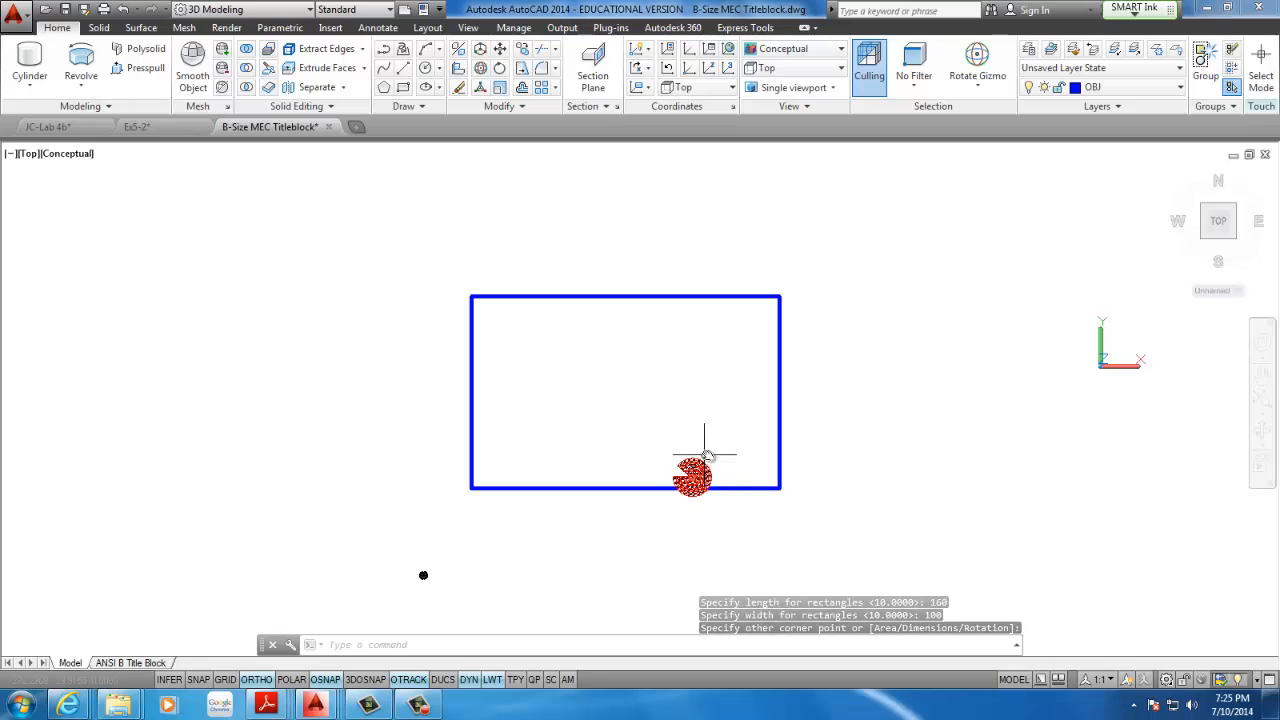
click(814, 350)
click(720, 363)
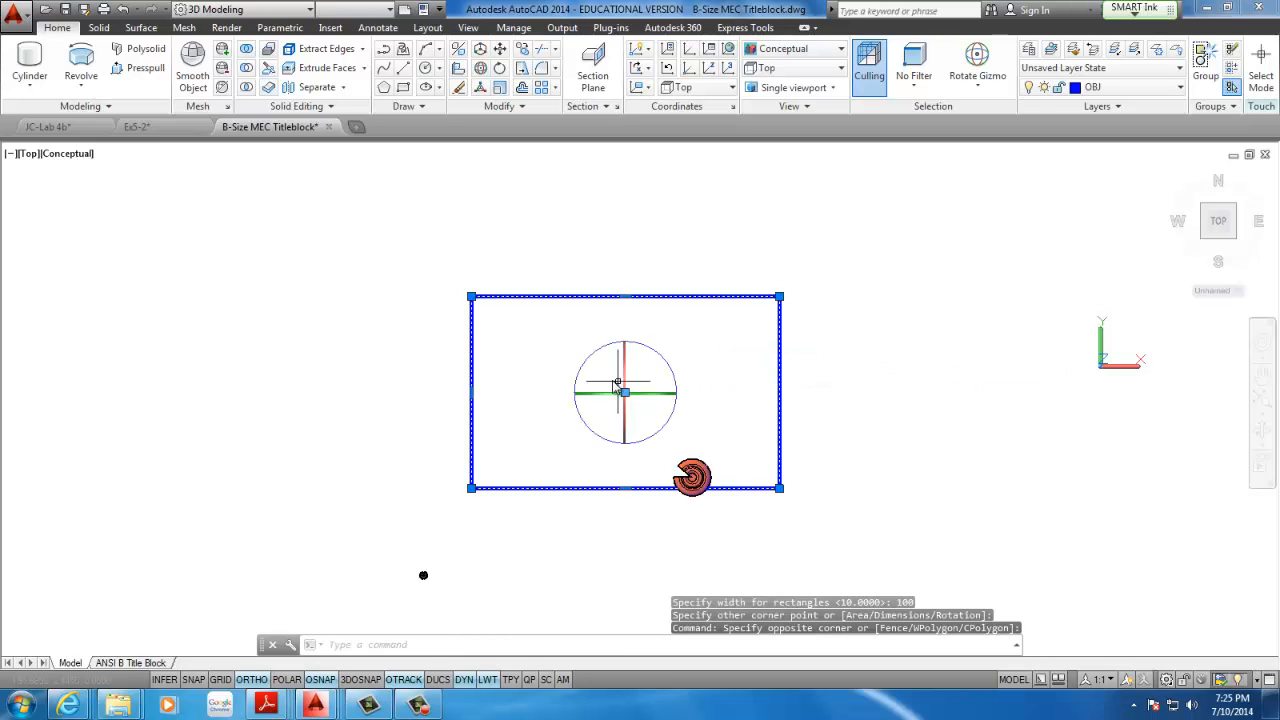
text(m)
key(Return)
click(779, 384)
click(818, 254)
middle_drag(700, 302, 645, 434)
scroll(611, 368, up, 2)
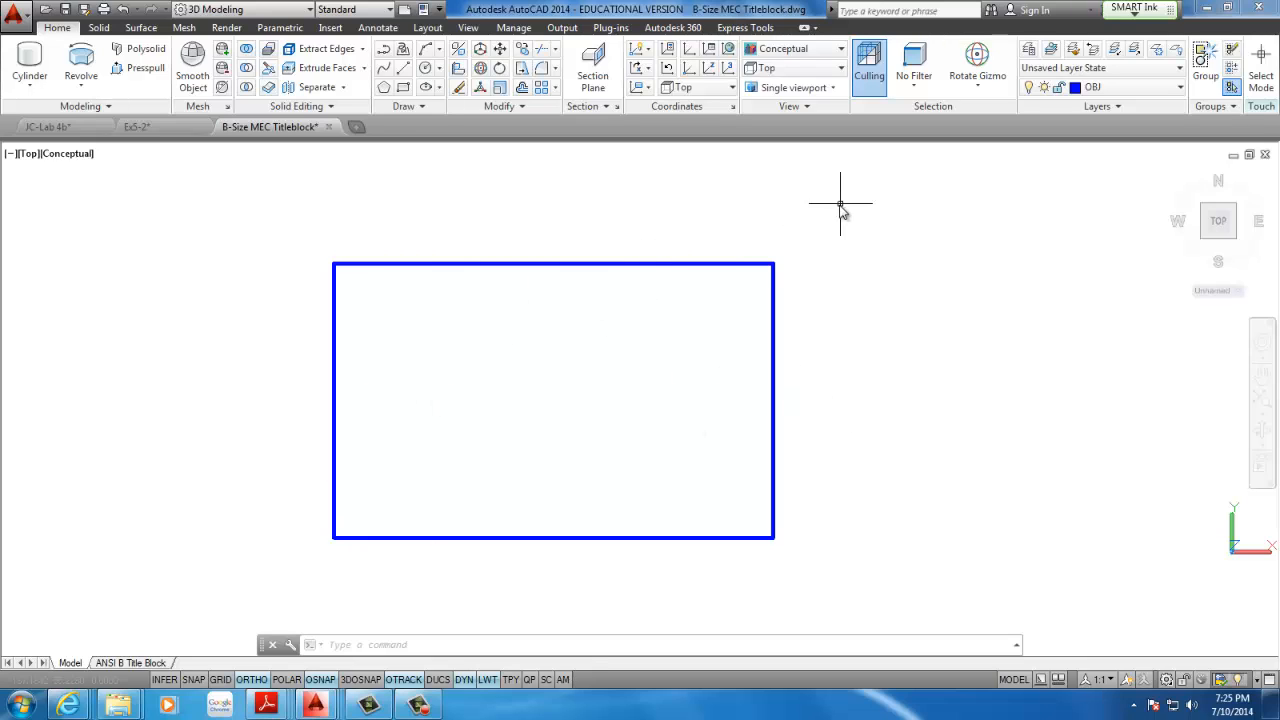
Offset the rectangle 20 inward to form the inner box outline
click(521, 88)
text(2)
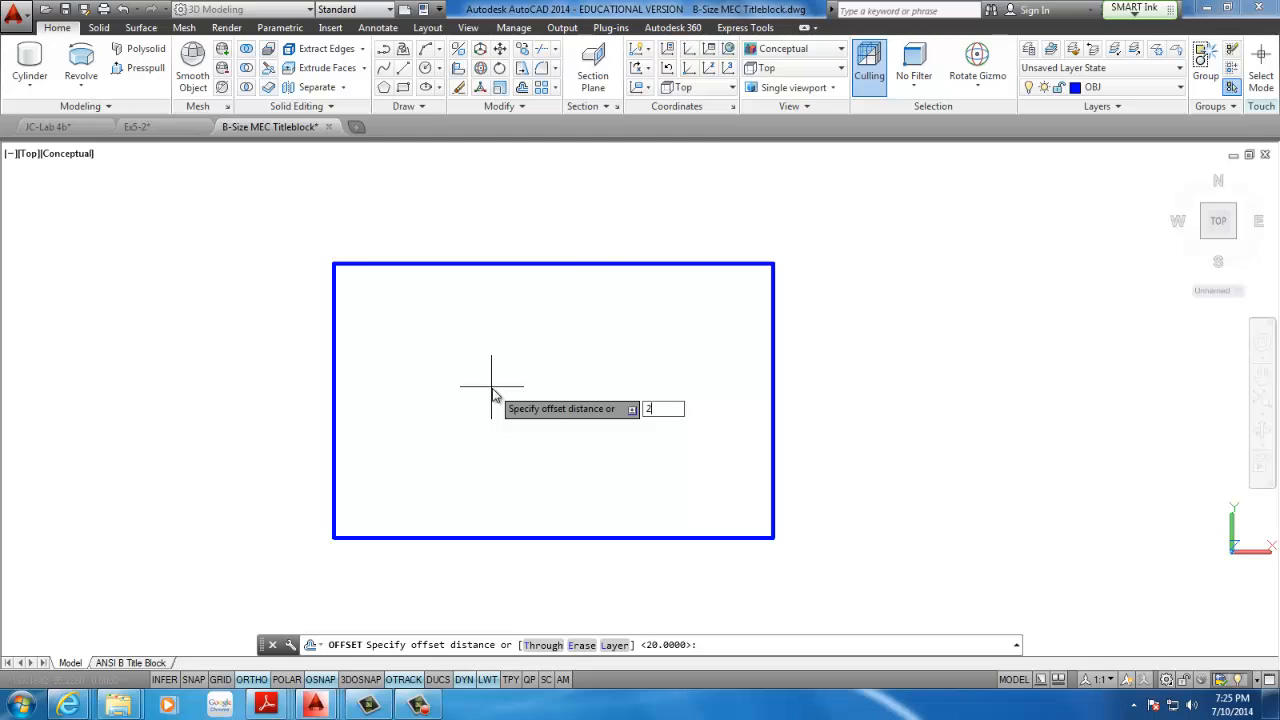
text(0)
key(Return)
click(515, 264)
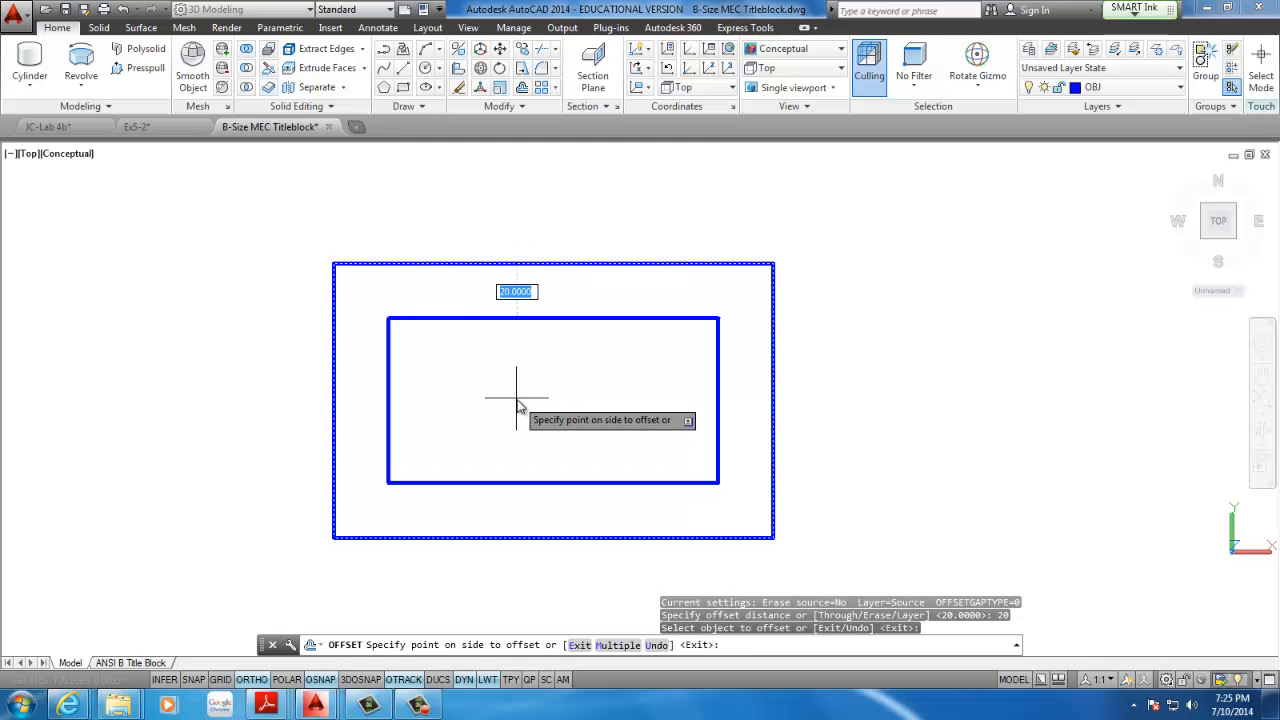
click(517, 405)
key(Escape)
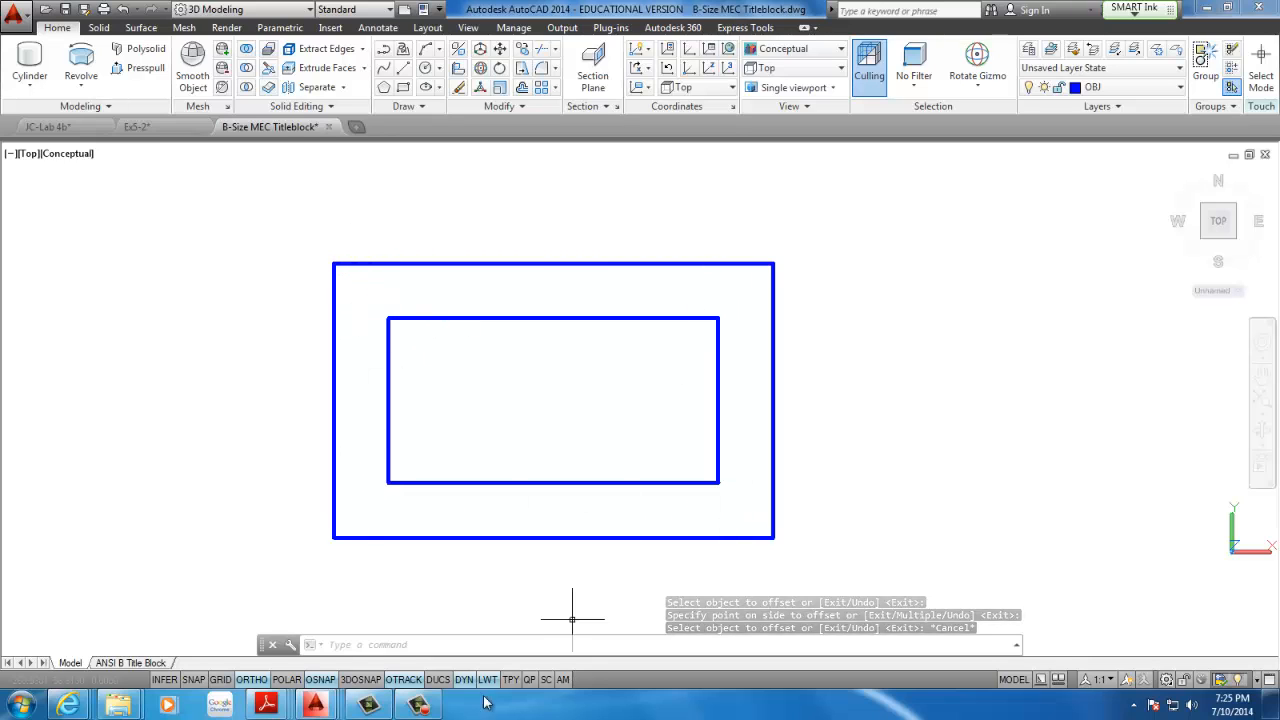
Switch to the CAD116 agenda in Adobe Reader to check the corner cylinder dimensions and return to the AutoCAD drawing
mouse_move(266, 705)
click(277, 625)
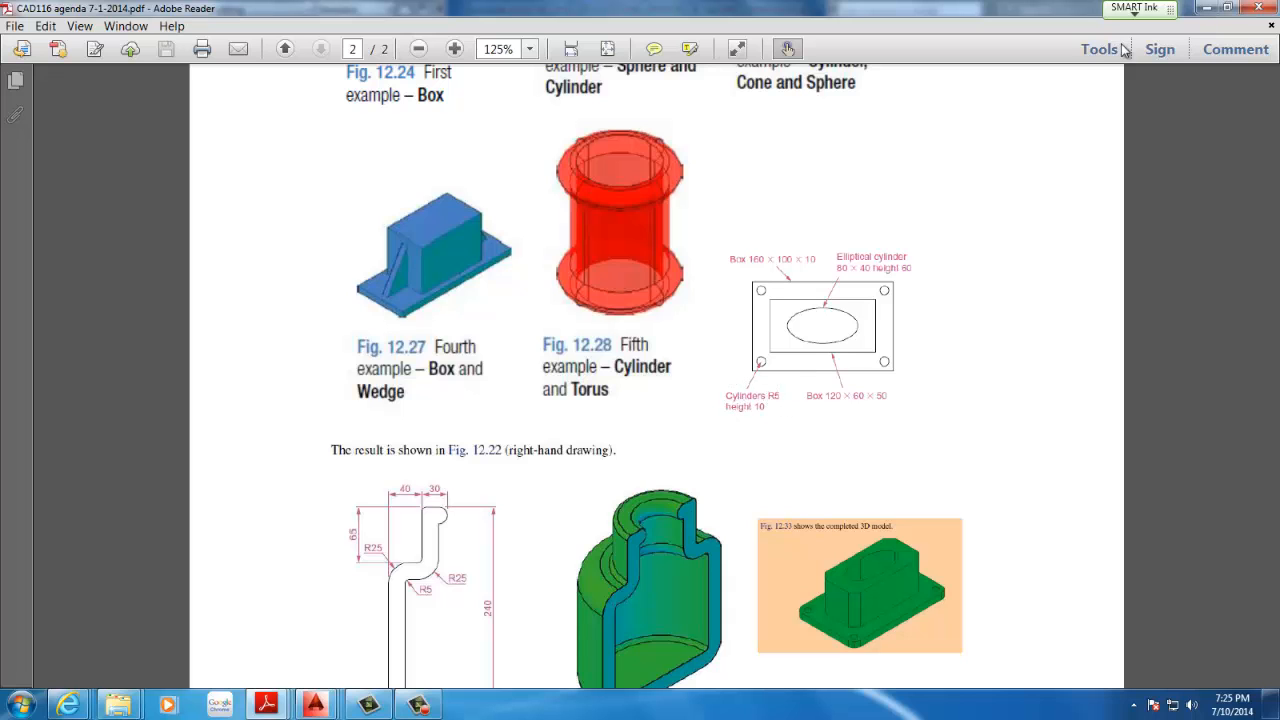
click(1203, 6)
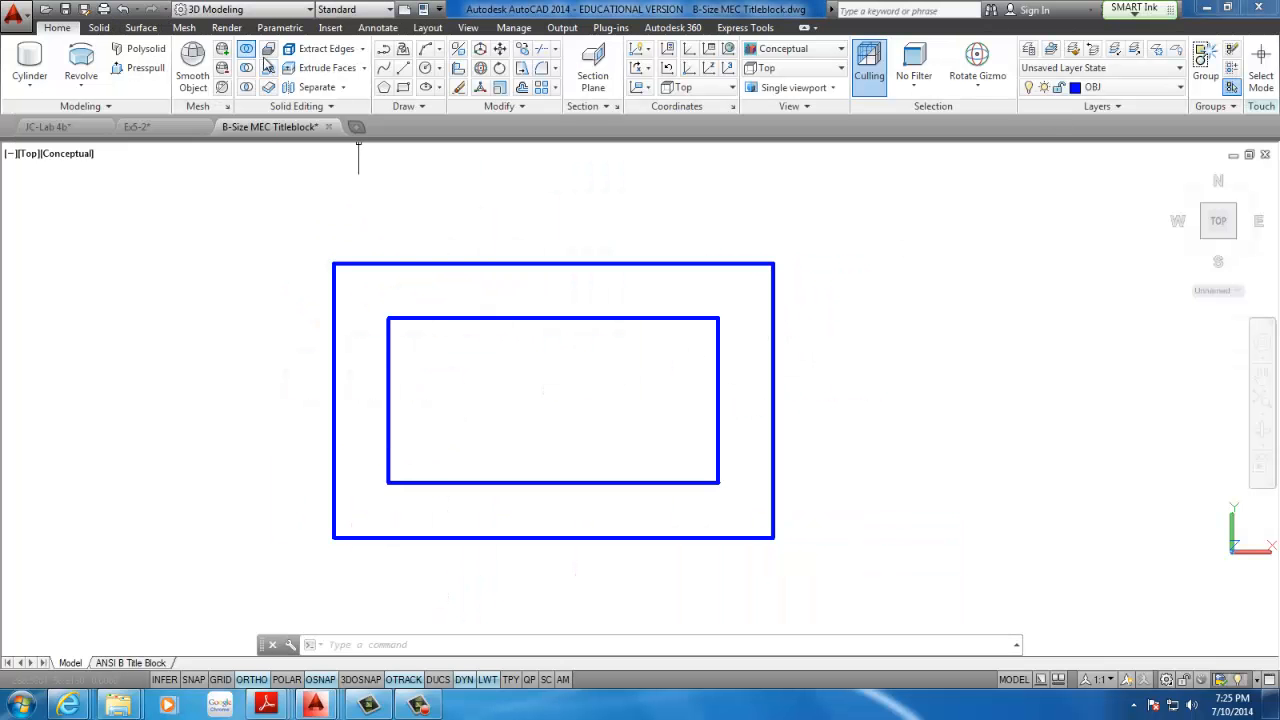
Draw a circle of radius 5 centred on the outer rectangle's lower-left corner
click(425, 66)
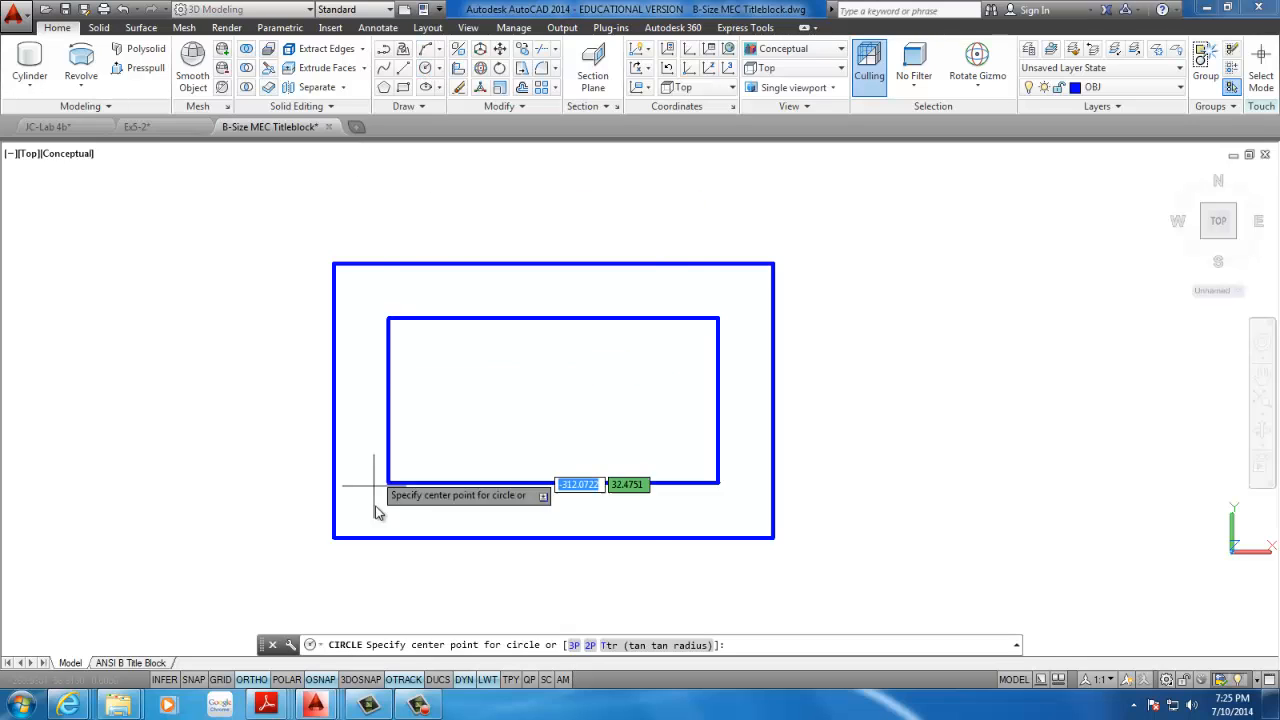
click(336, 543)
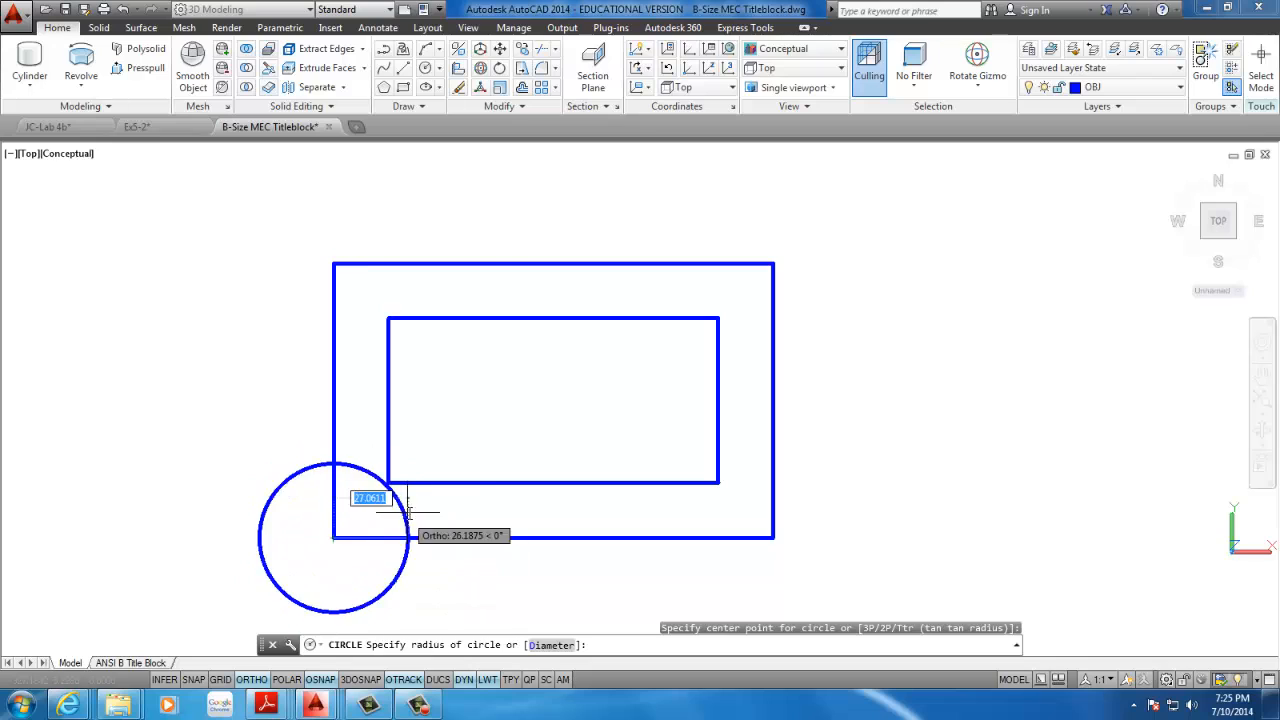
text(5)
key(Return)
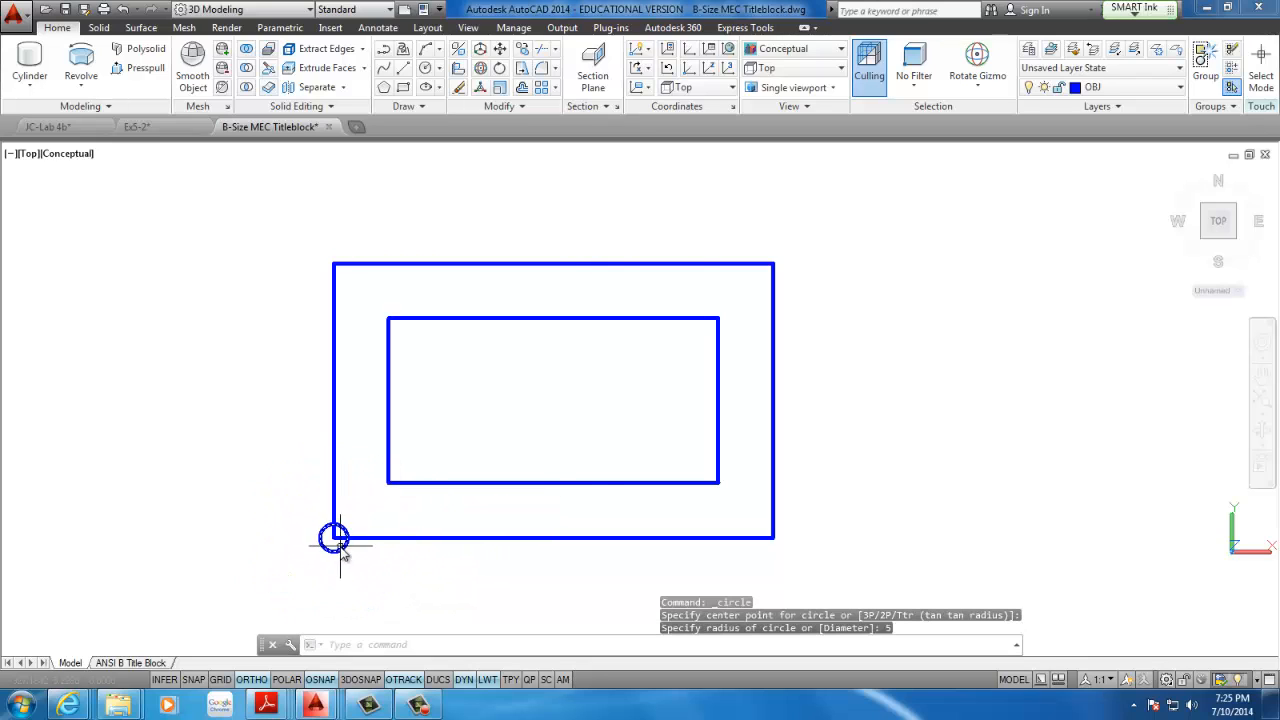
Draw a diagonal line from the outer rectangle's lower-left corner to the inner rectangle's matching corner
scroll(336, 540, up, 3)
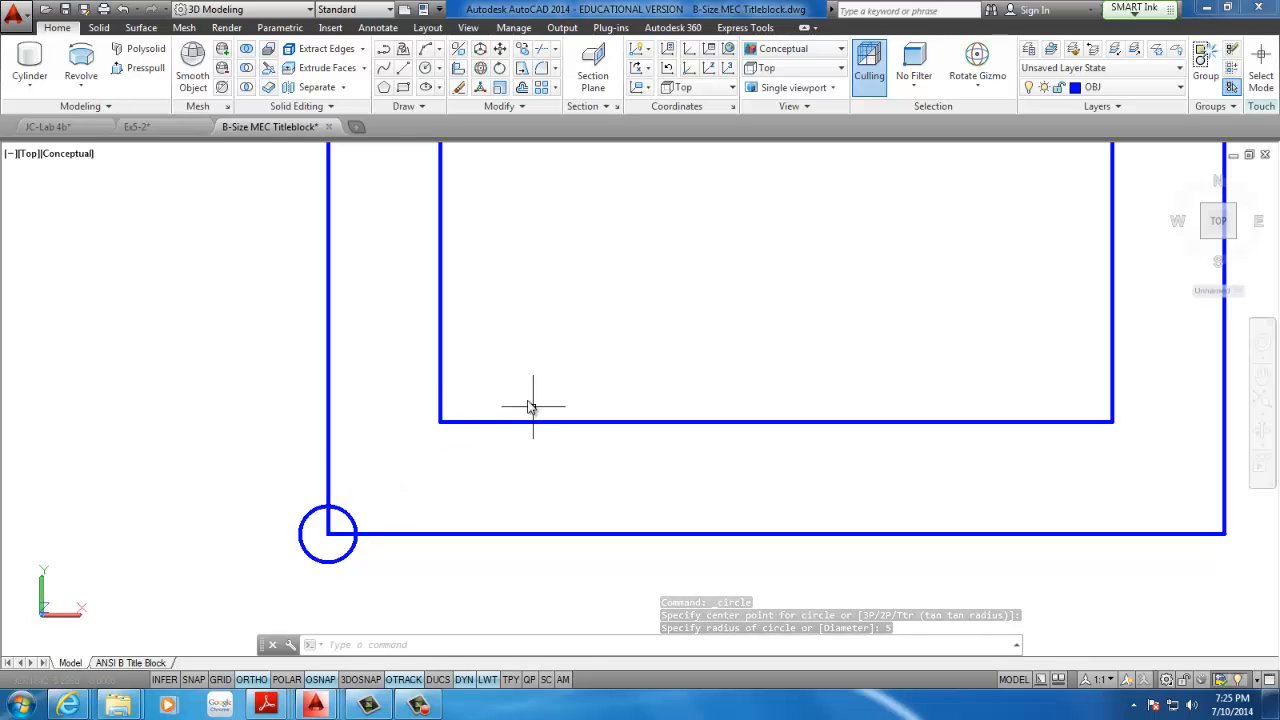
scroll(371, 343, down, 2)
scroll(379, 360, up, 1)
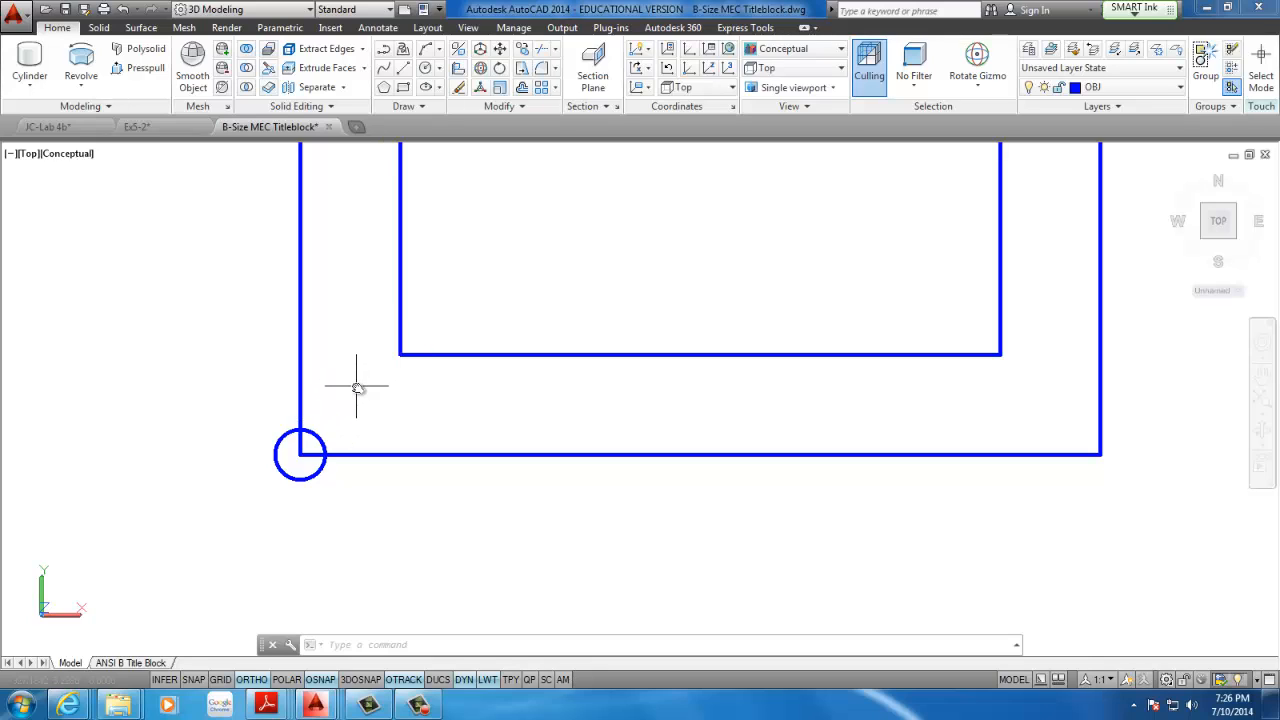
middle_drag(256, 292, 301, 309)
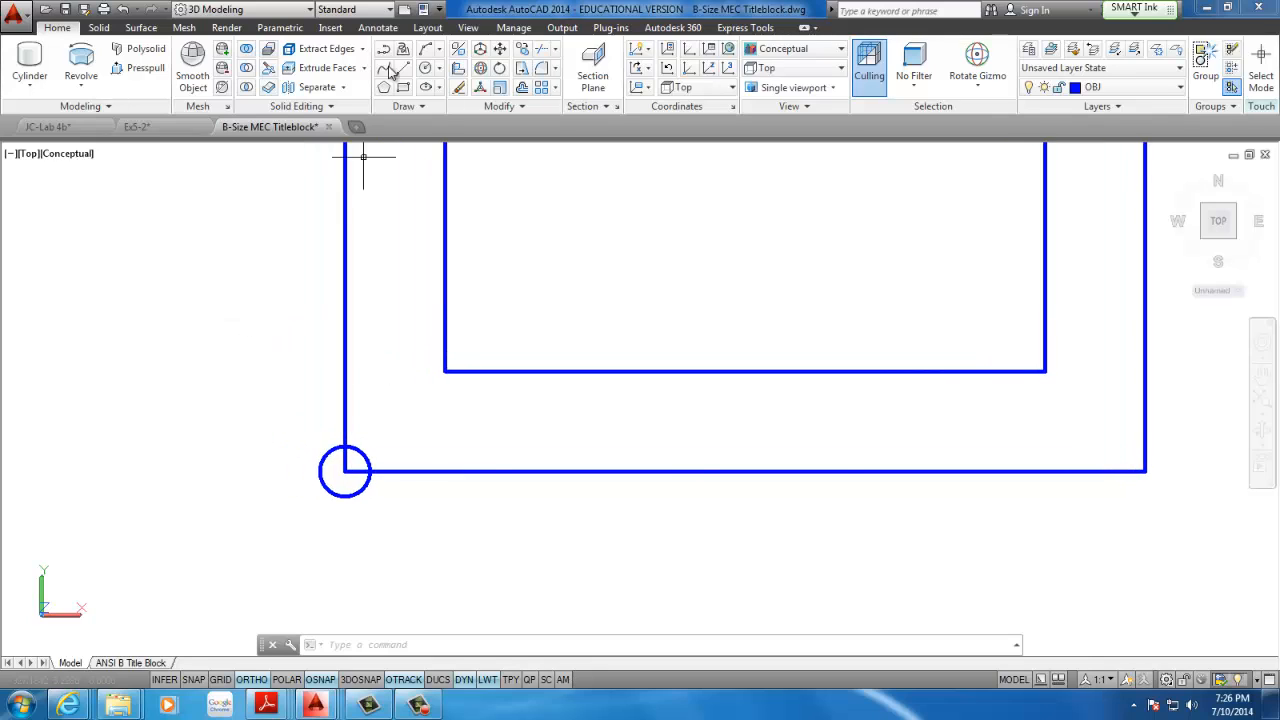
click(403, 70)
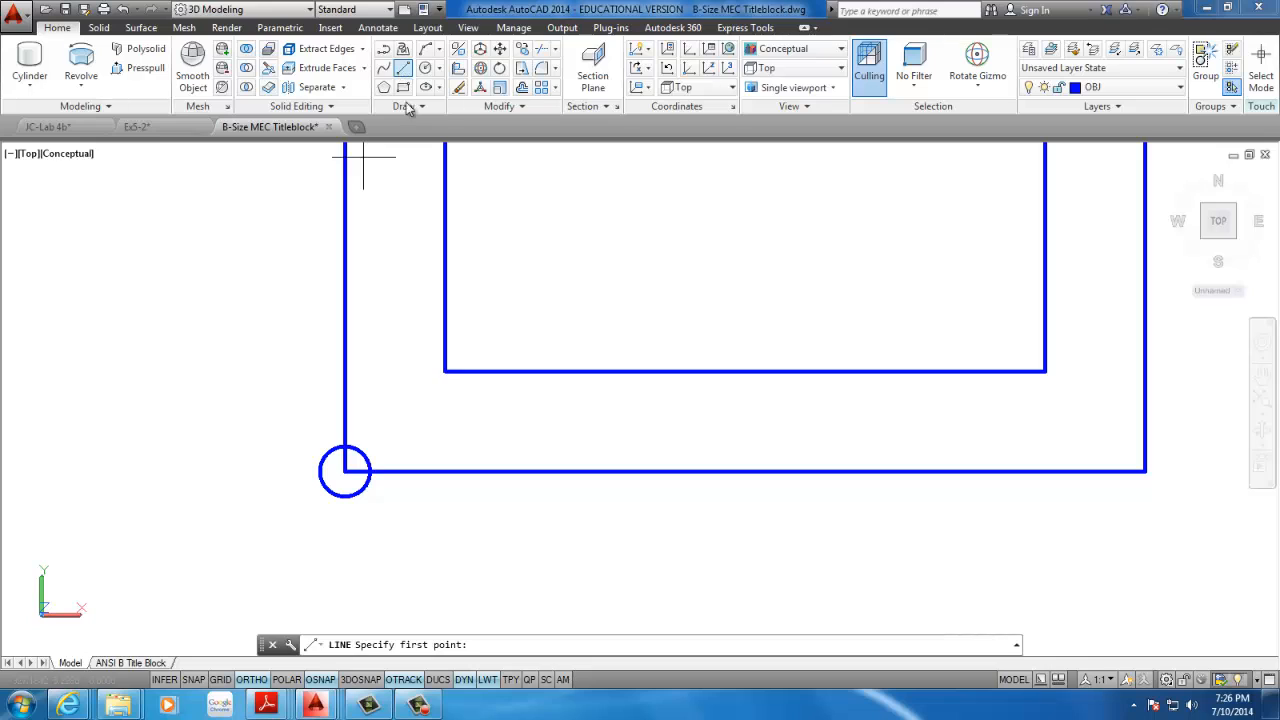
click(345, 469)
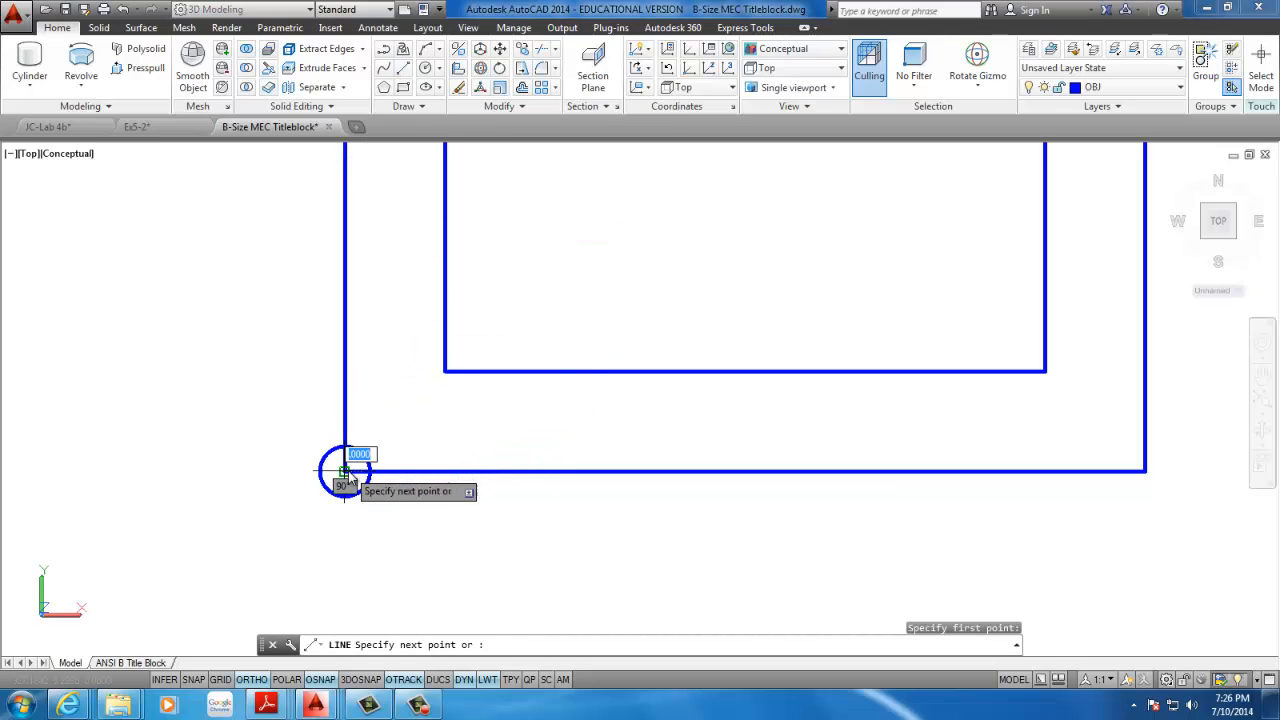
click(446, 370)
key(Escape)
key(Escape)
Move the circle from the outer rectangle's corner to the midpoint of the diagonal line
middle_drag(409, 425, 445, 370)
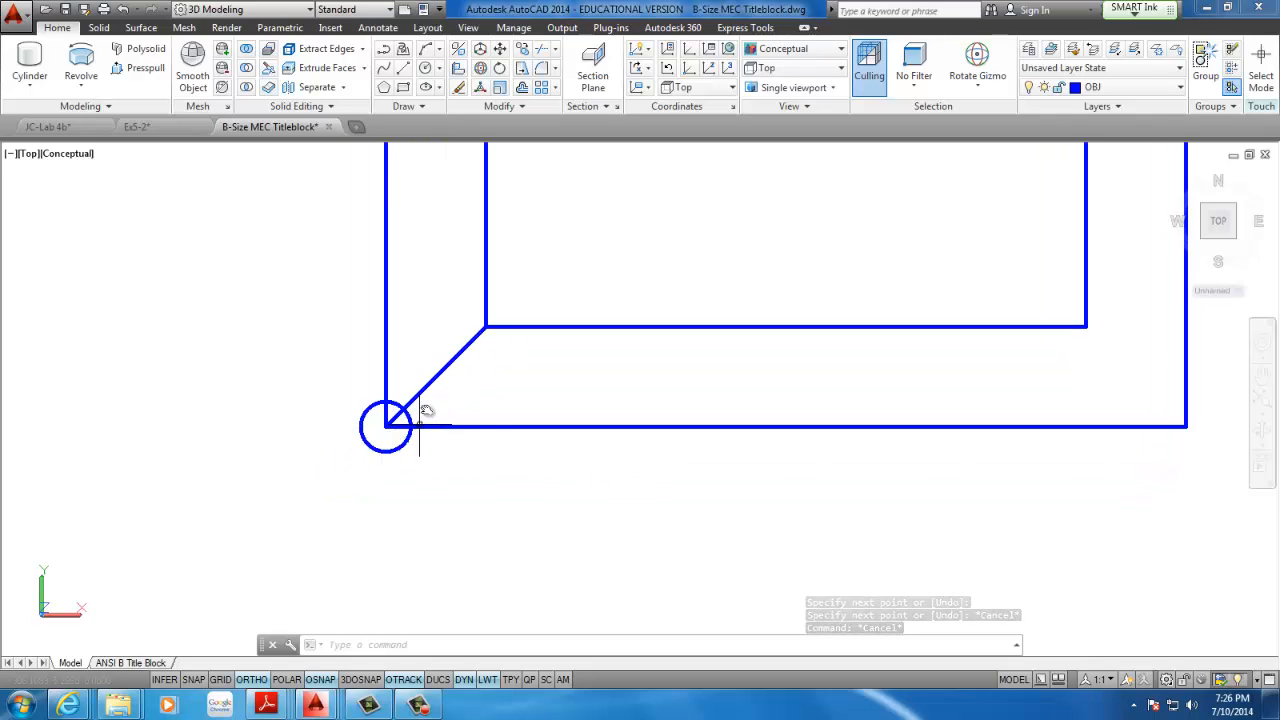
click(500, 50)
click(378, 440)
click(336, 474)
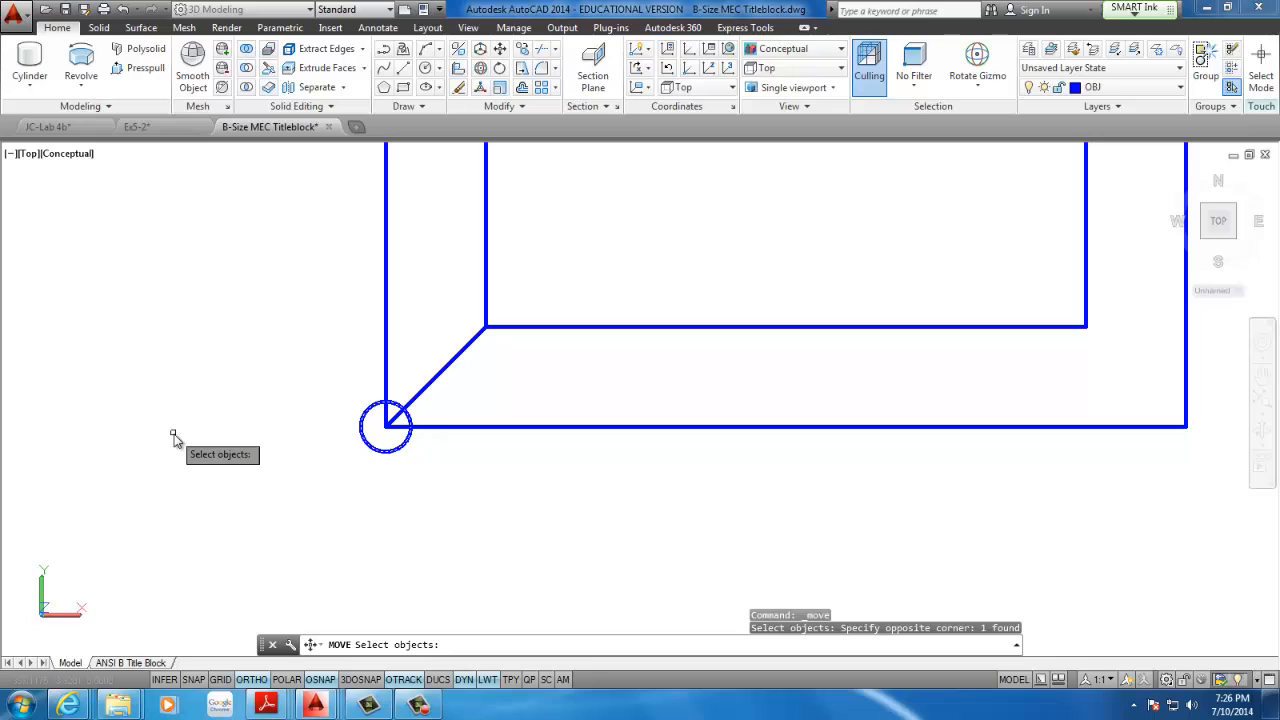
key(Return)
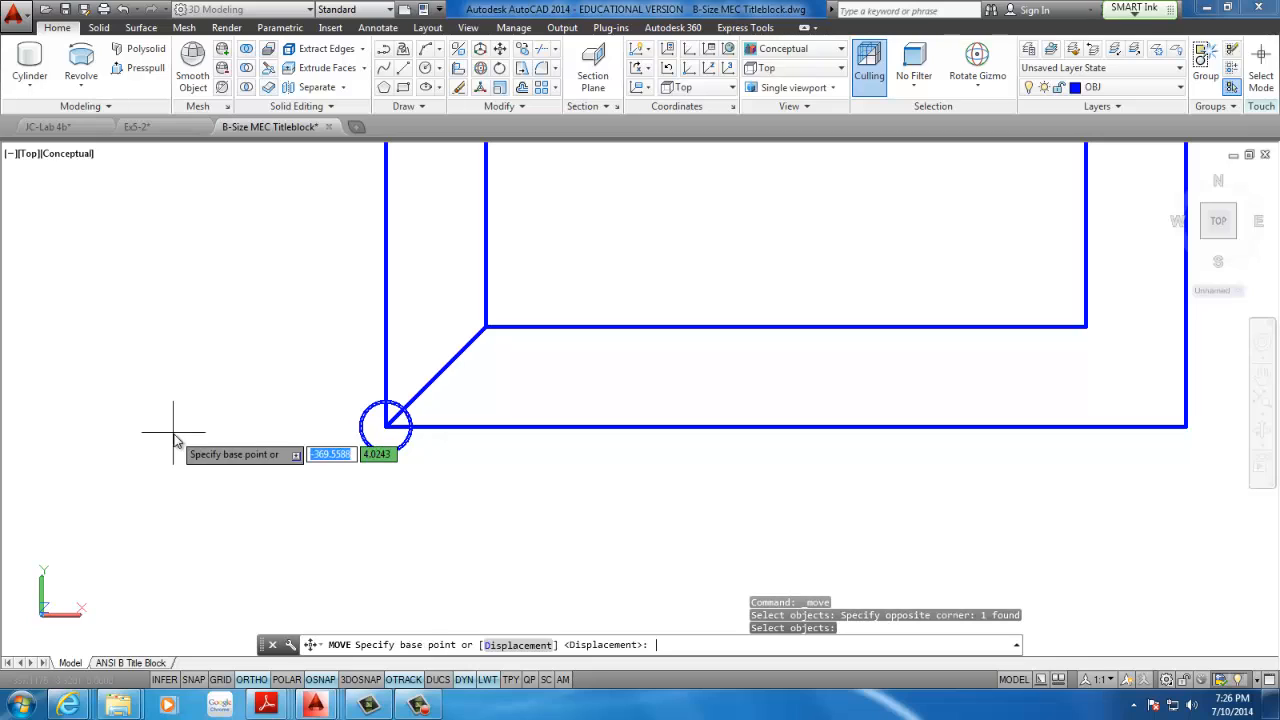
click(385, 427)
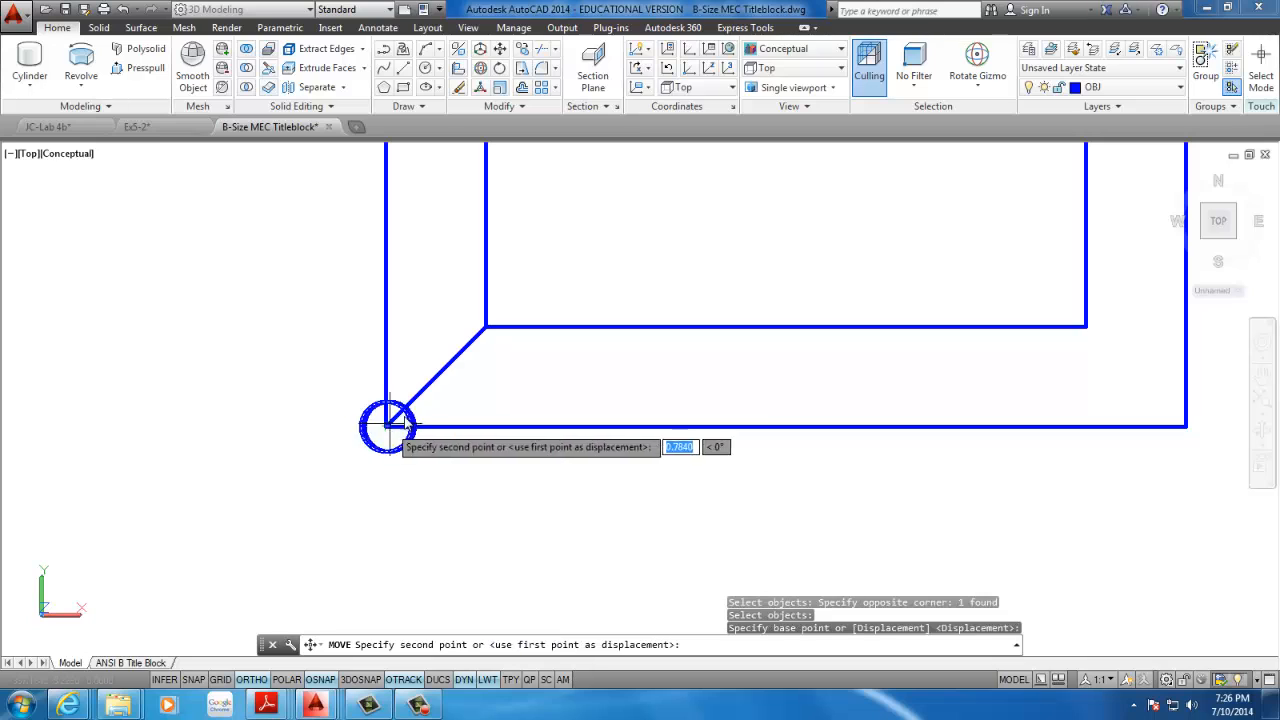
click(436, 375)
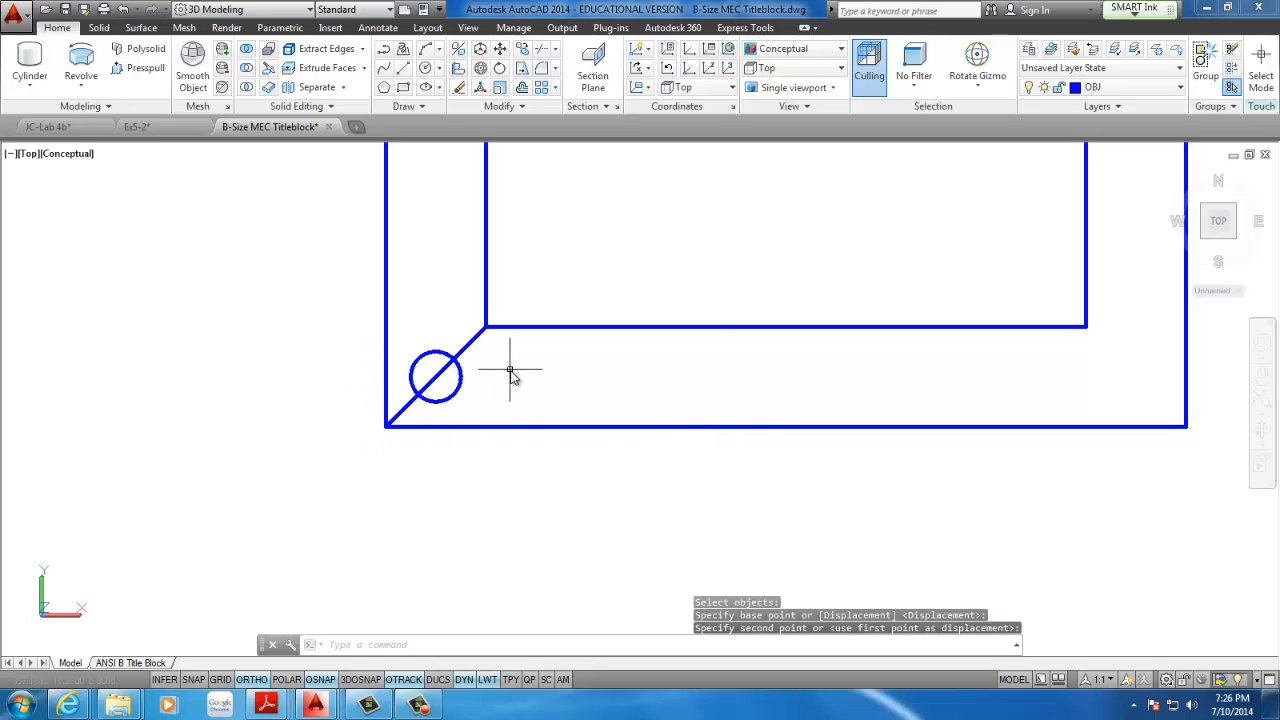
Delete the diagonal line running between the two rectangles' lower-left corners
mouse_move(510, 372)
middle_down()
mouse_move(397, 405)
mouse_move(306, 391)
middle_up()
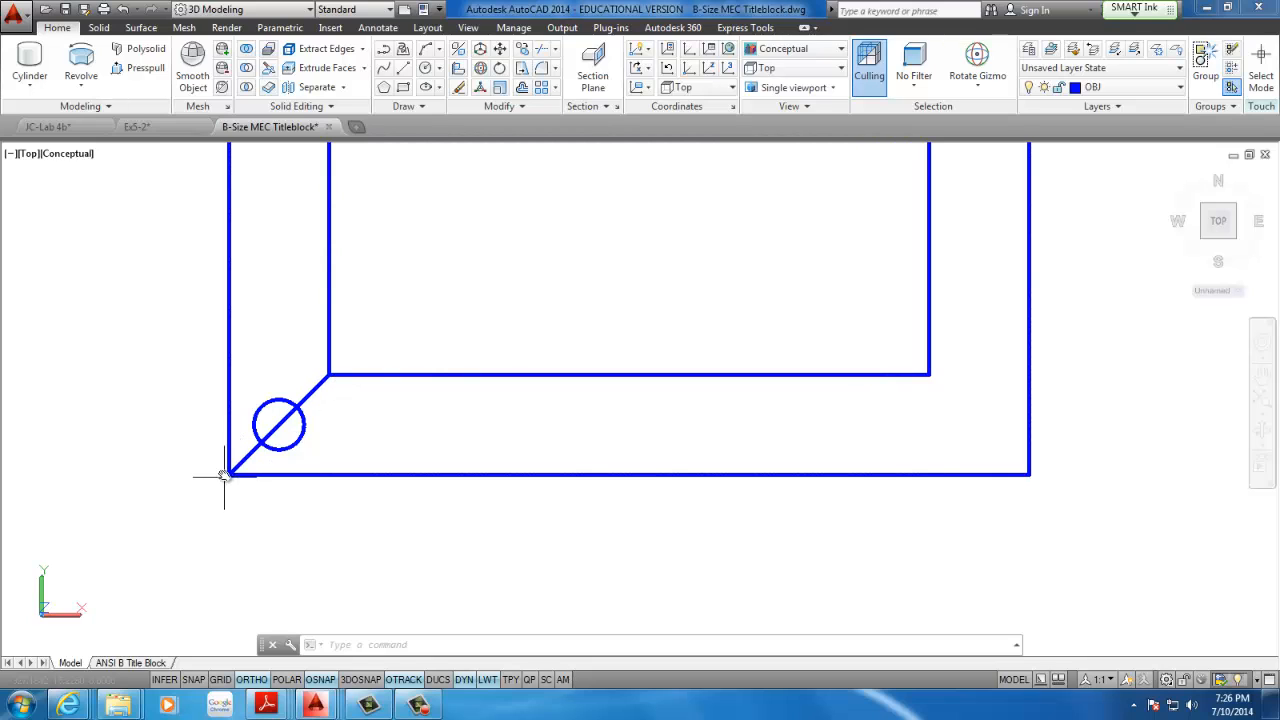
middle_drag(334, 373, 415, 357)
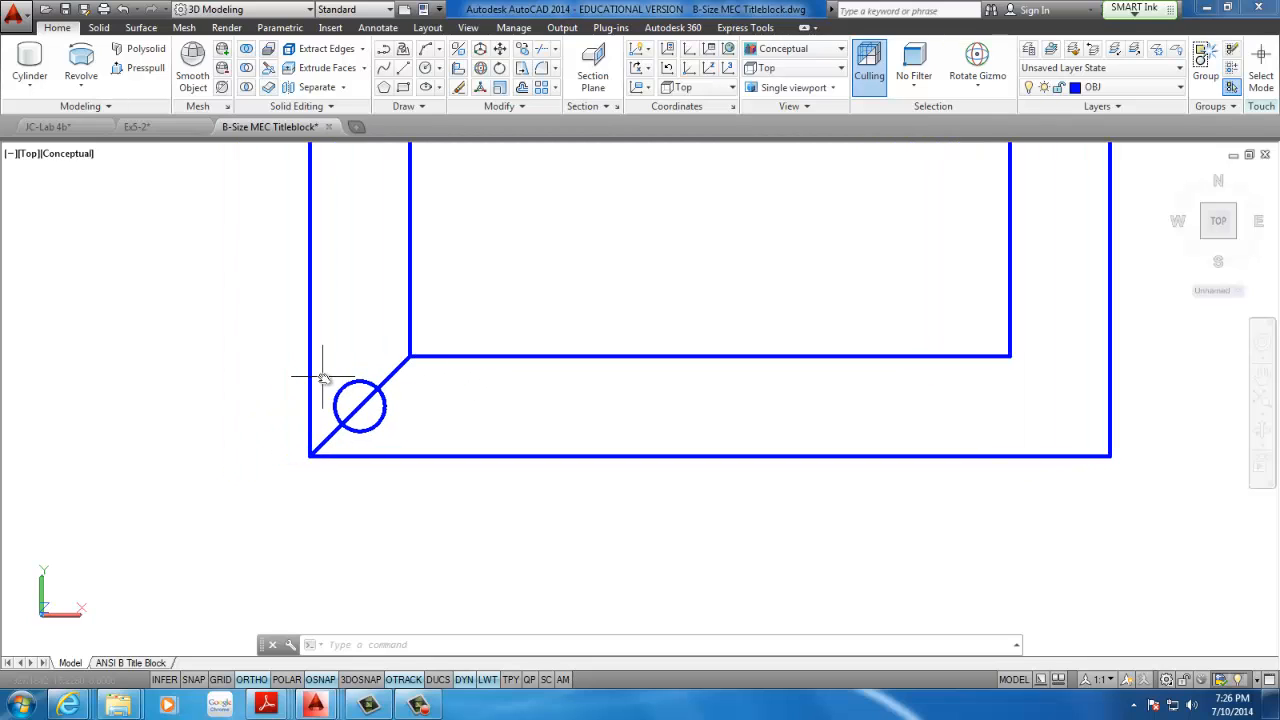
click(388, 384)
click(390, 373)
click(391, 375)
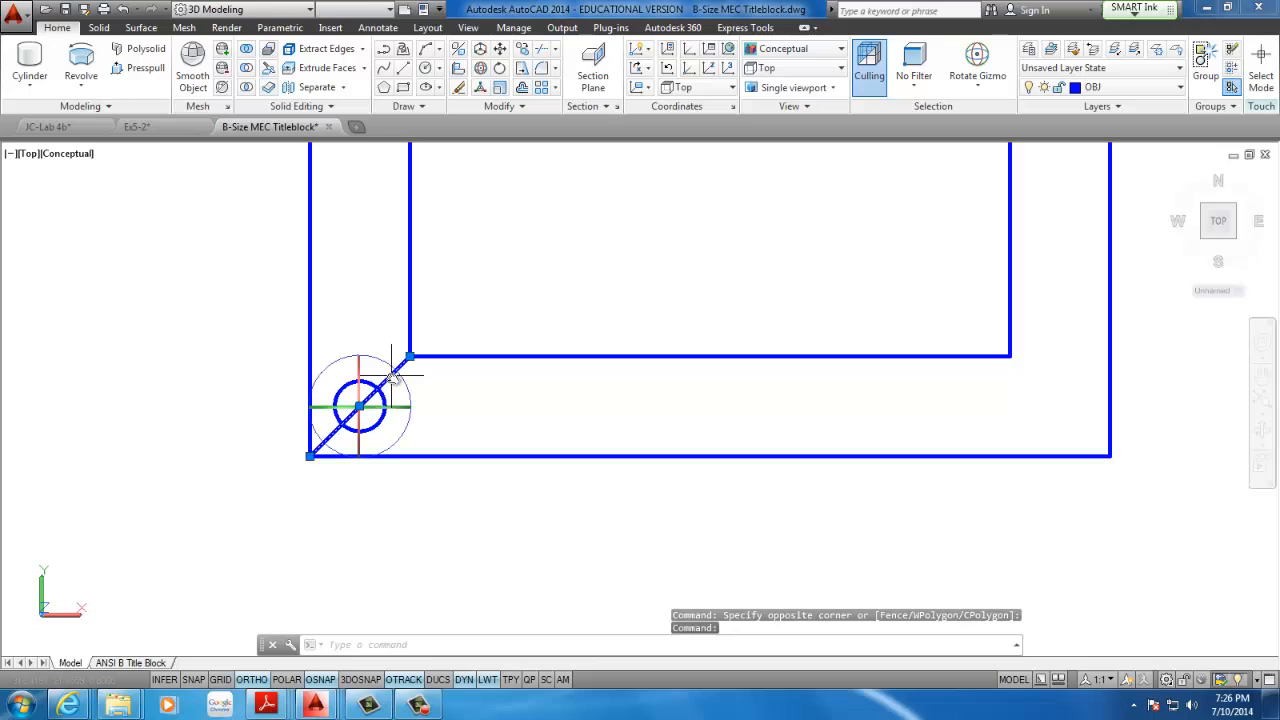
key(Delete)
Delete the small circle between the two rectangles' lower-left corners
middle_drag(443, 357, 361, 381)
scroll(398, 314, down, 3)
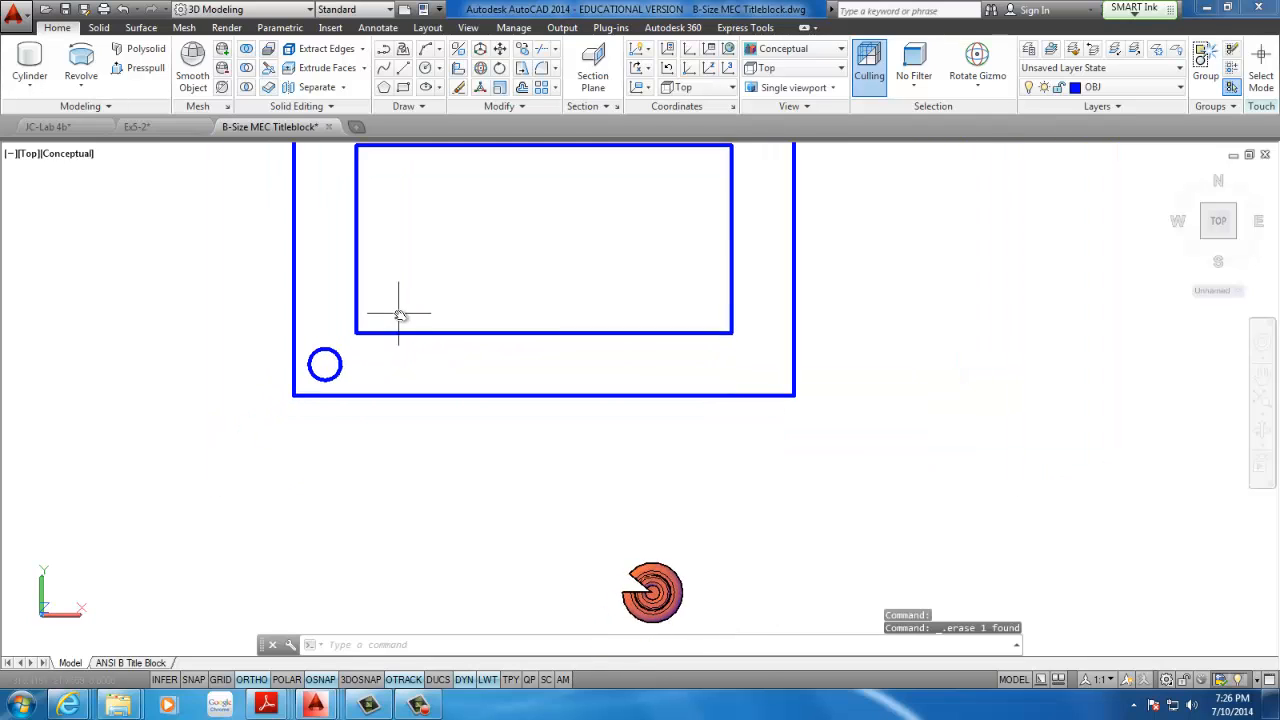
scroll(324, 357, up, 2)
click(334, 314)
click(318, 366)
key(Delete)
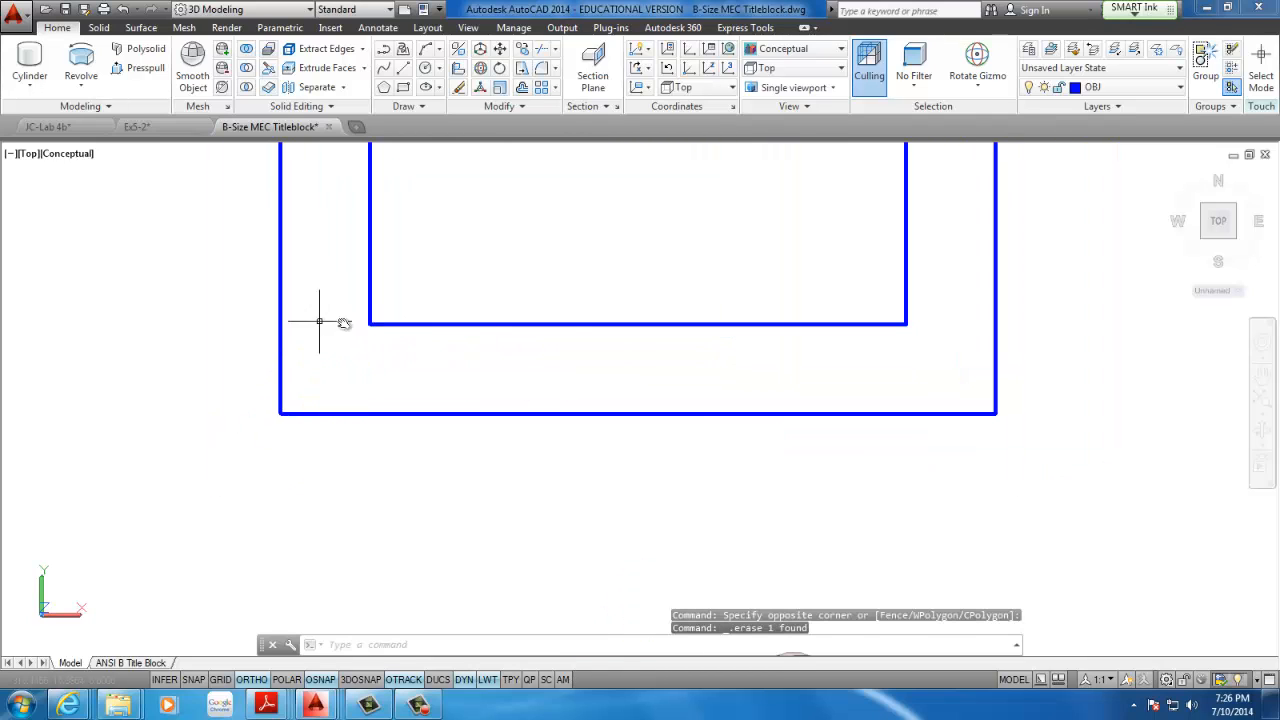
Draw a diagonal line from the outer rectangle's lower-left corner to the inner rectangle's lower-left corner
middle_drag(320, 320, 427, 302)
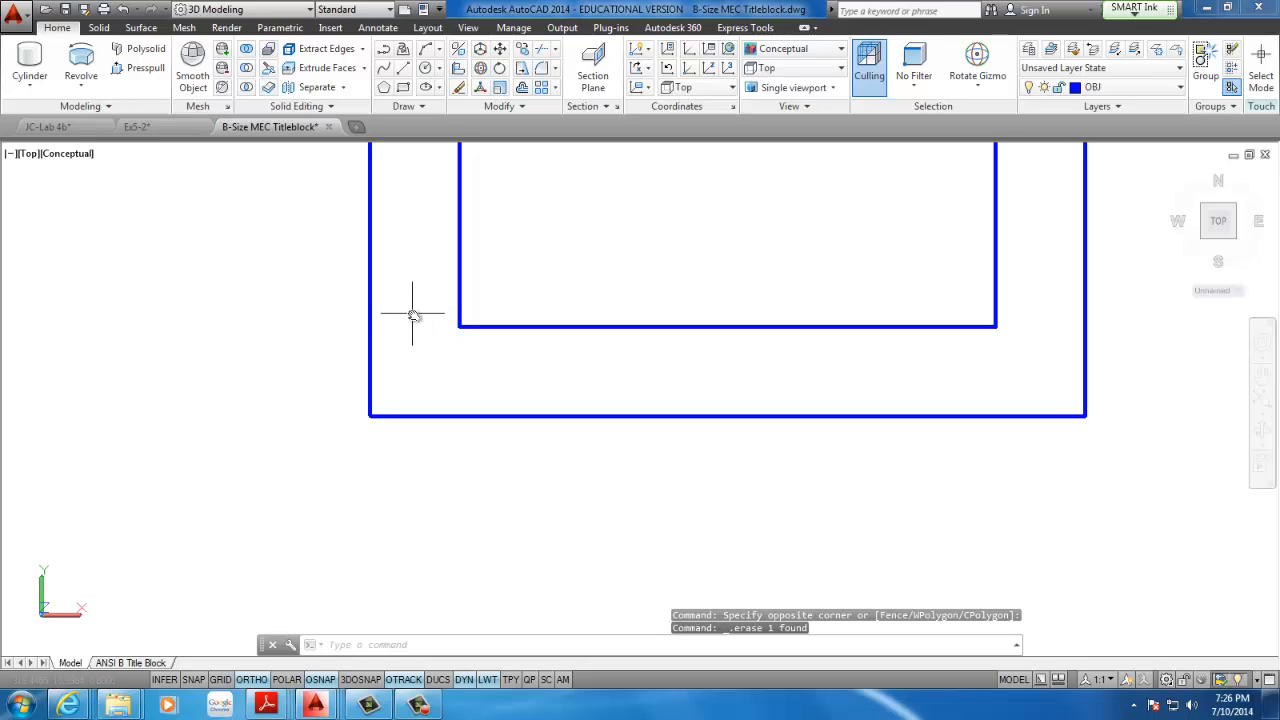
click(403, 70)
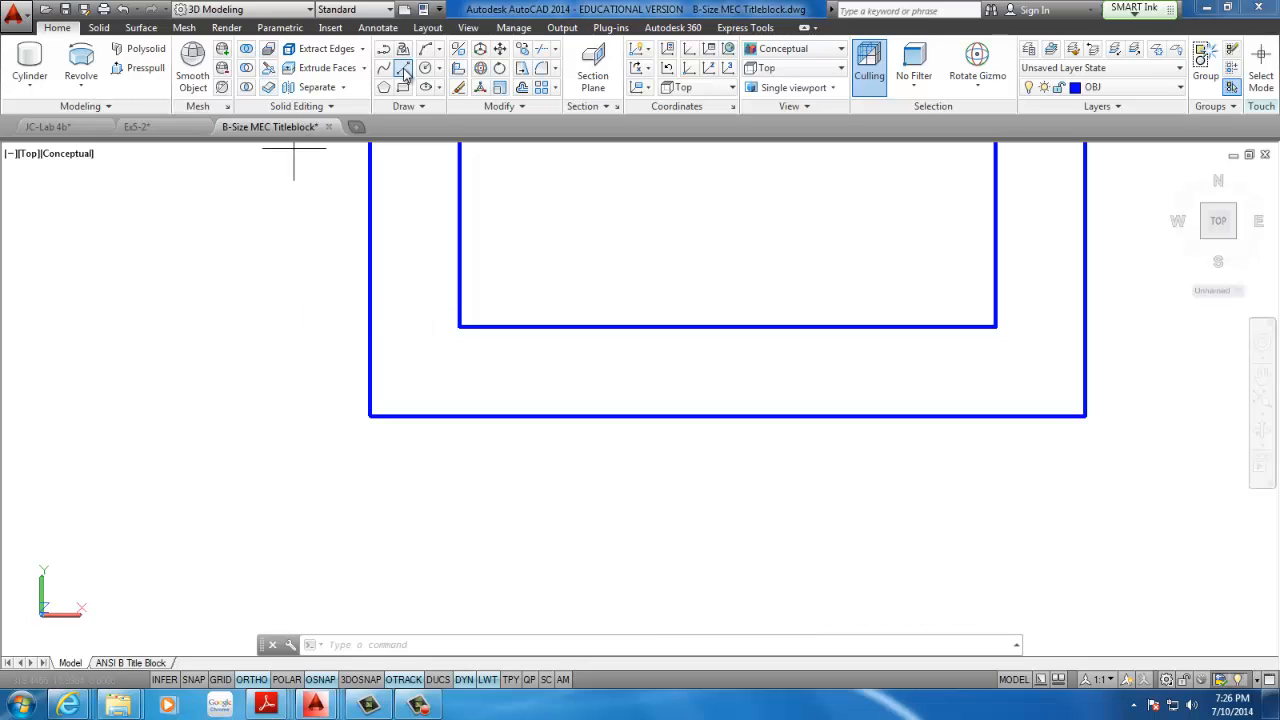
click(371, 418)
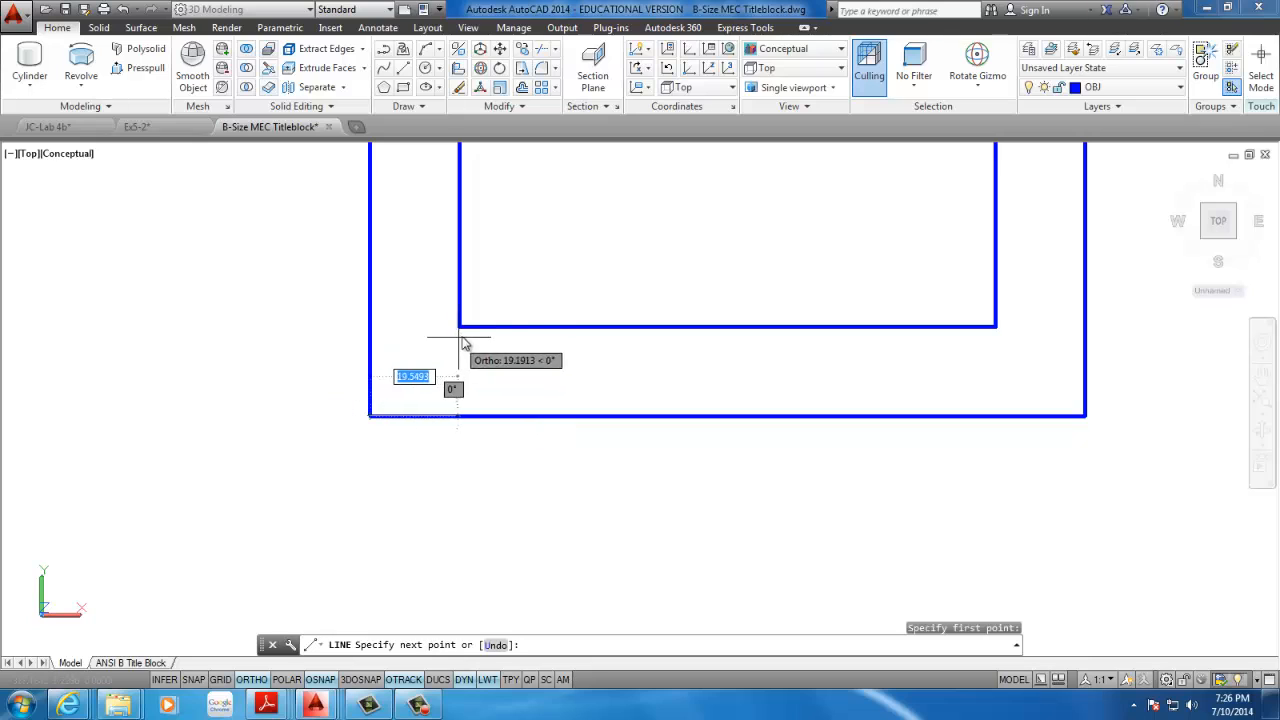
click(459, 326)
right_click(487, 355)
click(520, 361)
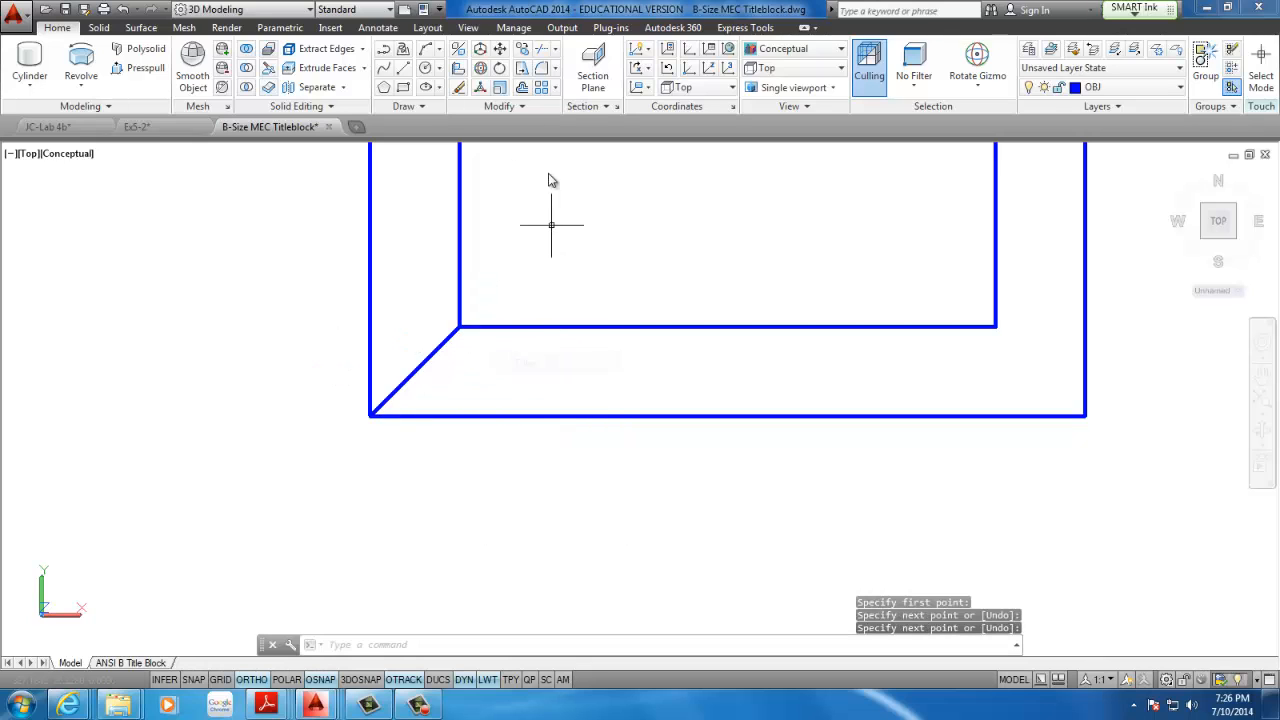
Draw a circle of radius 5 centred on the midpoint of the diagonal line
click(426, 70)
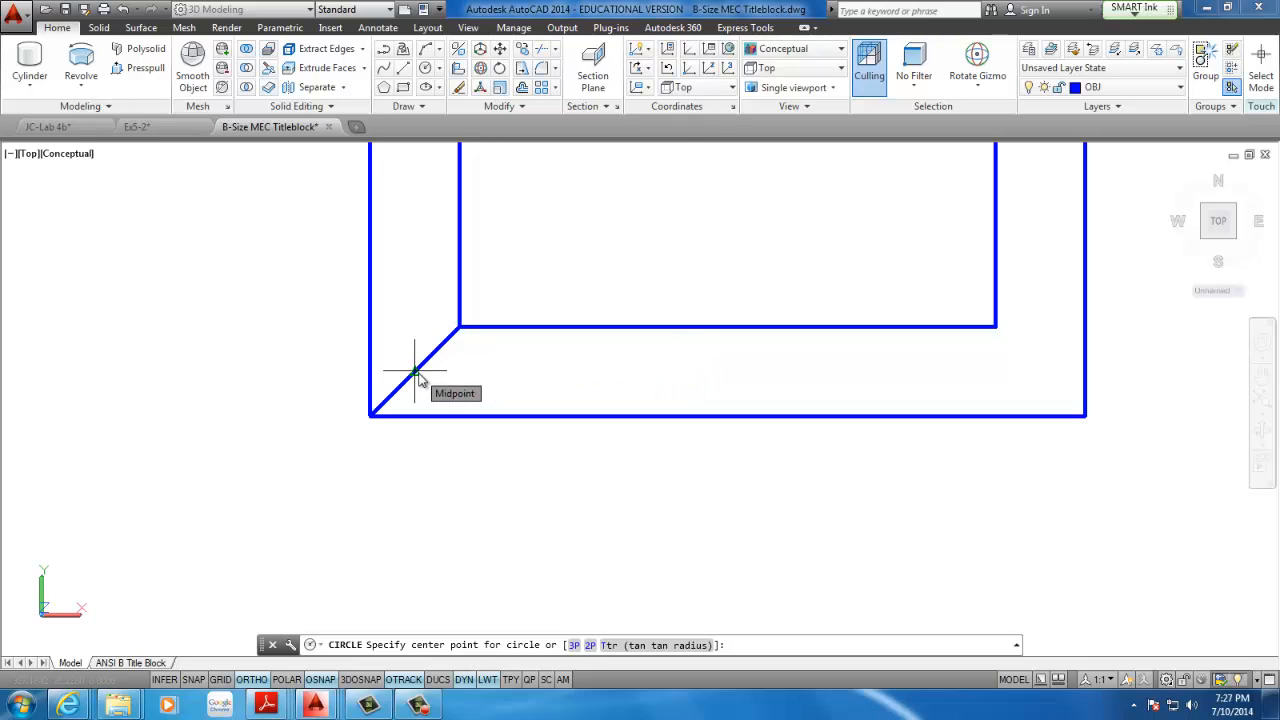
click(415, 372)
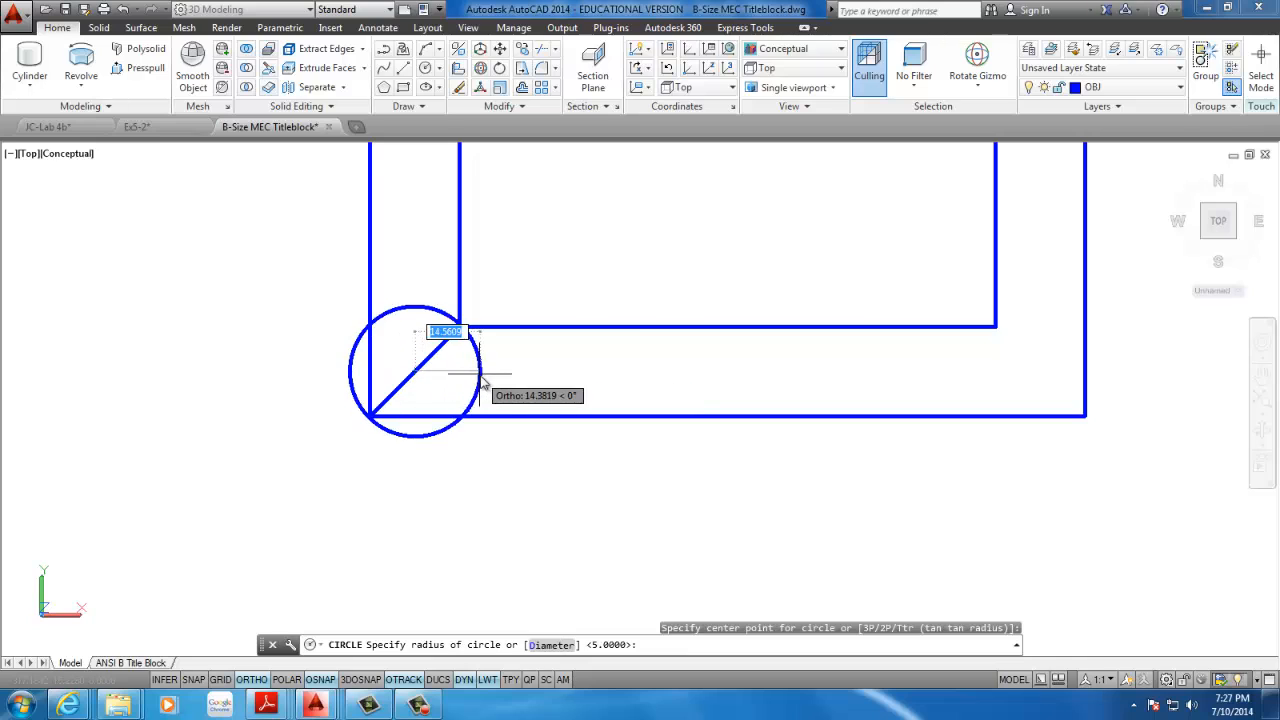
text(5)
key(Return)
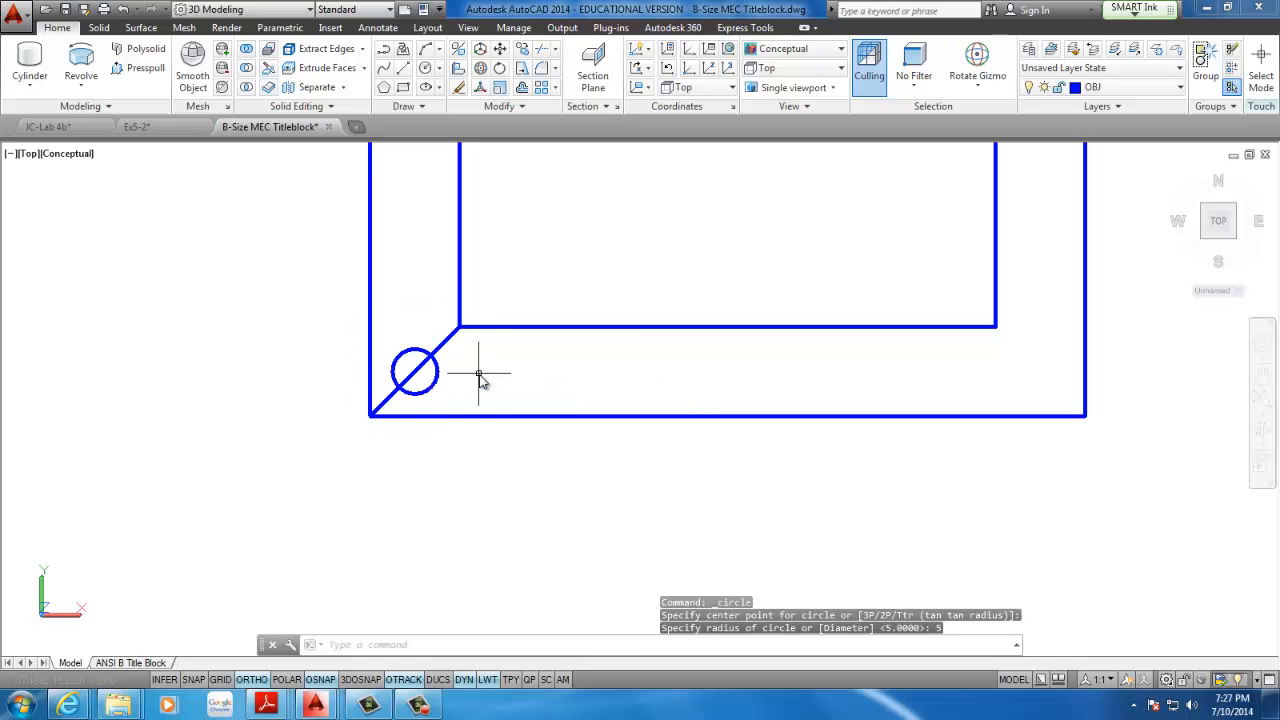
Delete the diagonal construction line through the corner circle
click(458, 354)
click(443, 343)
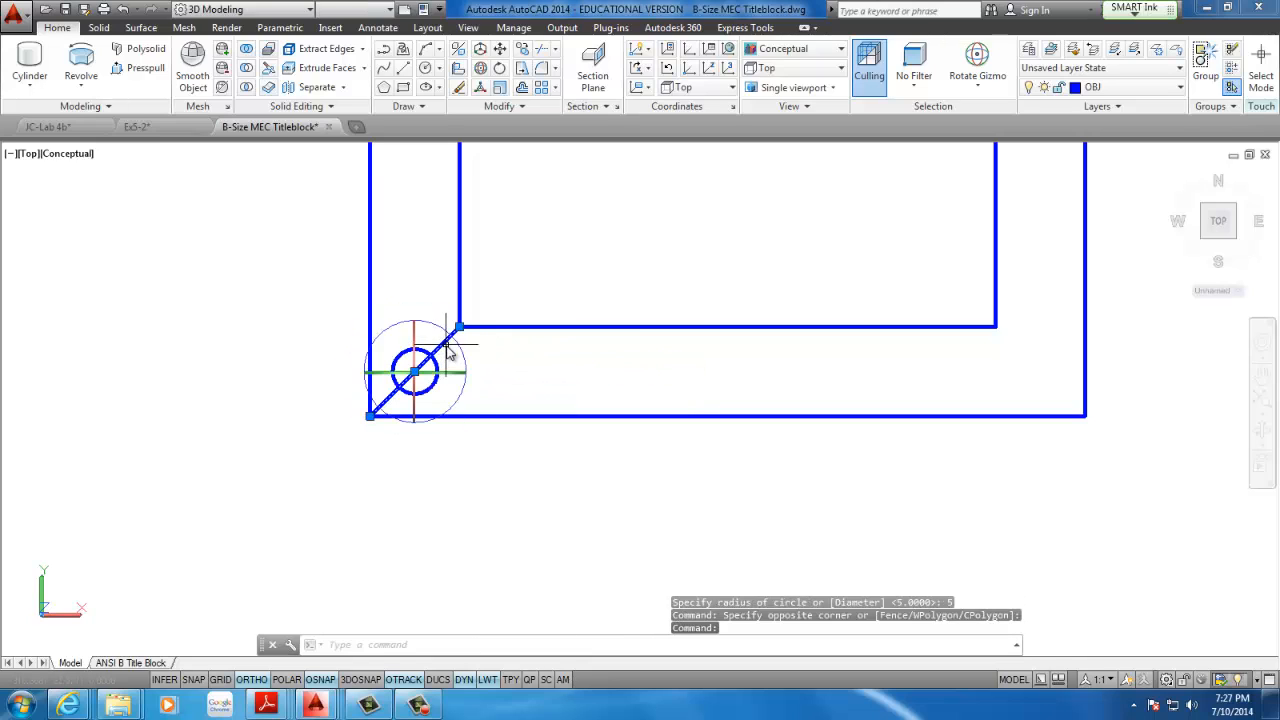
key(Delete)
Mirror the small circle located between the two rectangles' lower-left corners
scroll(423, 340, down, 5)
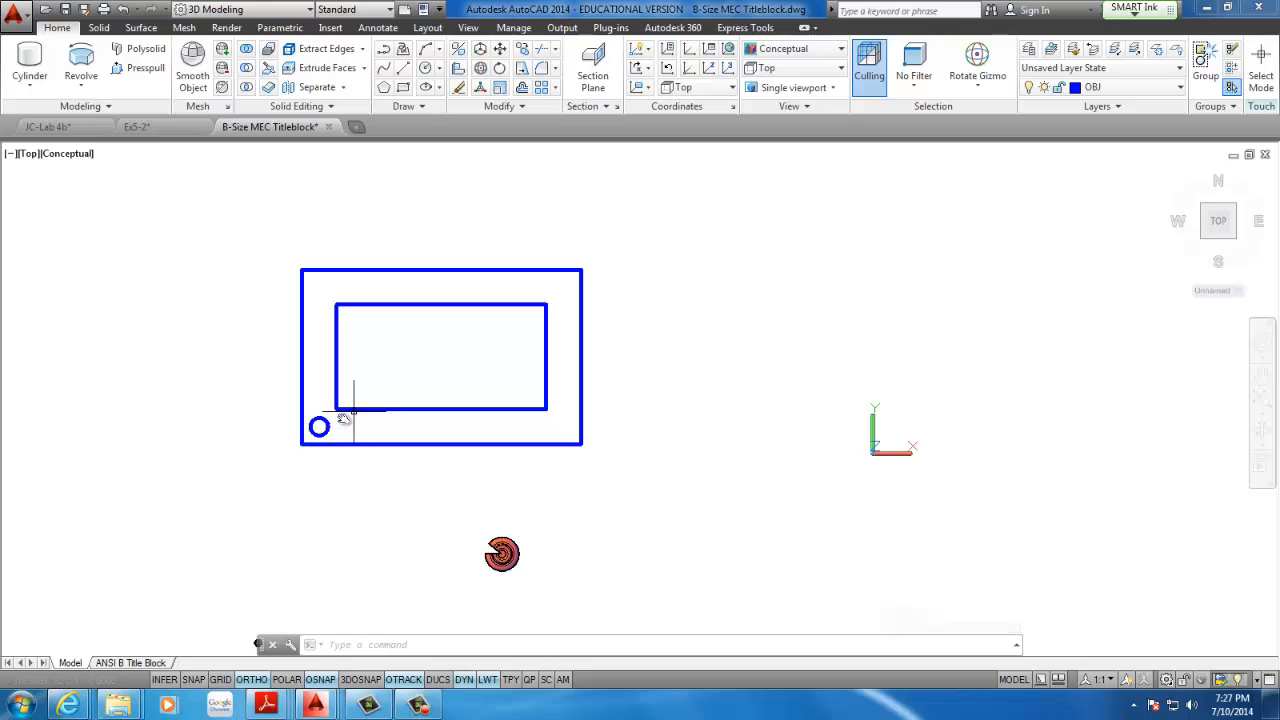
mouse_move(304, 415)
middle_down()
mouse_move(377, 381)
mouse_move(264, 461)
middle_up()
scroll(400, 372, up, 2)
scroll(336, 430, up, 2)
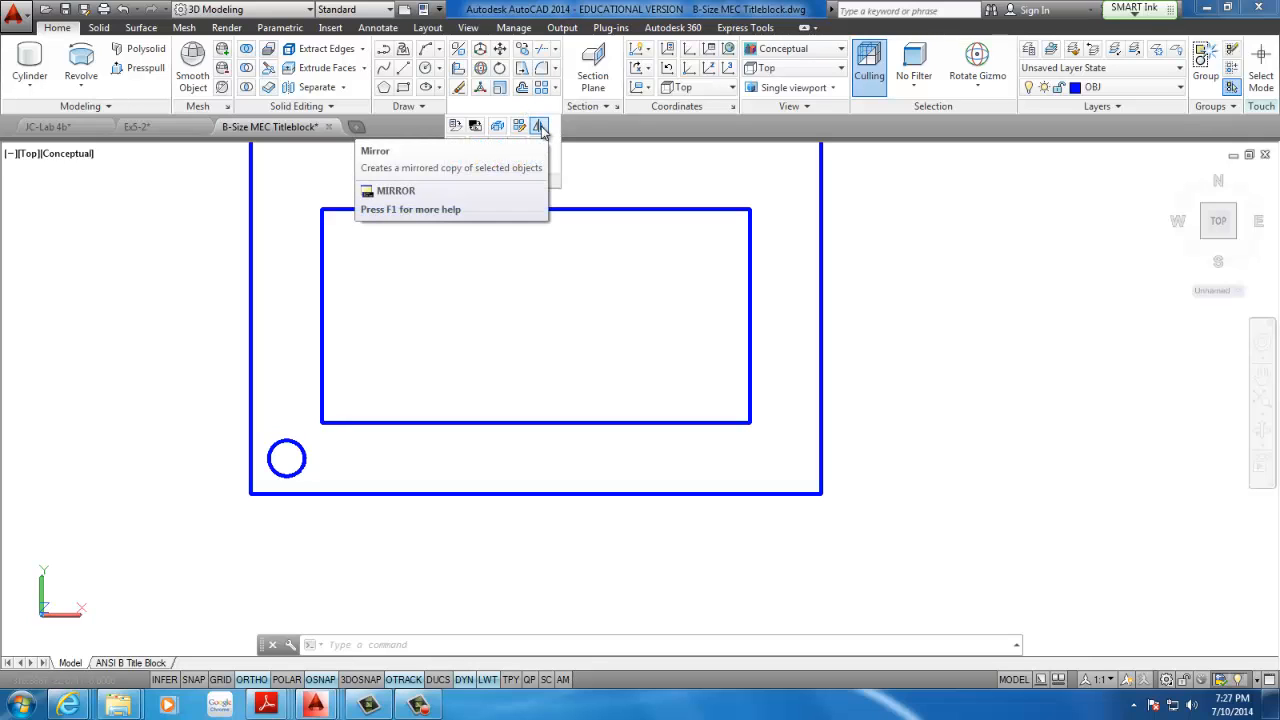
click(539, 127)
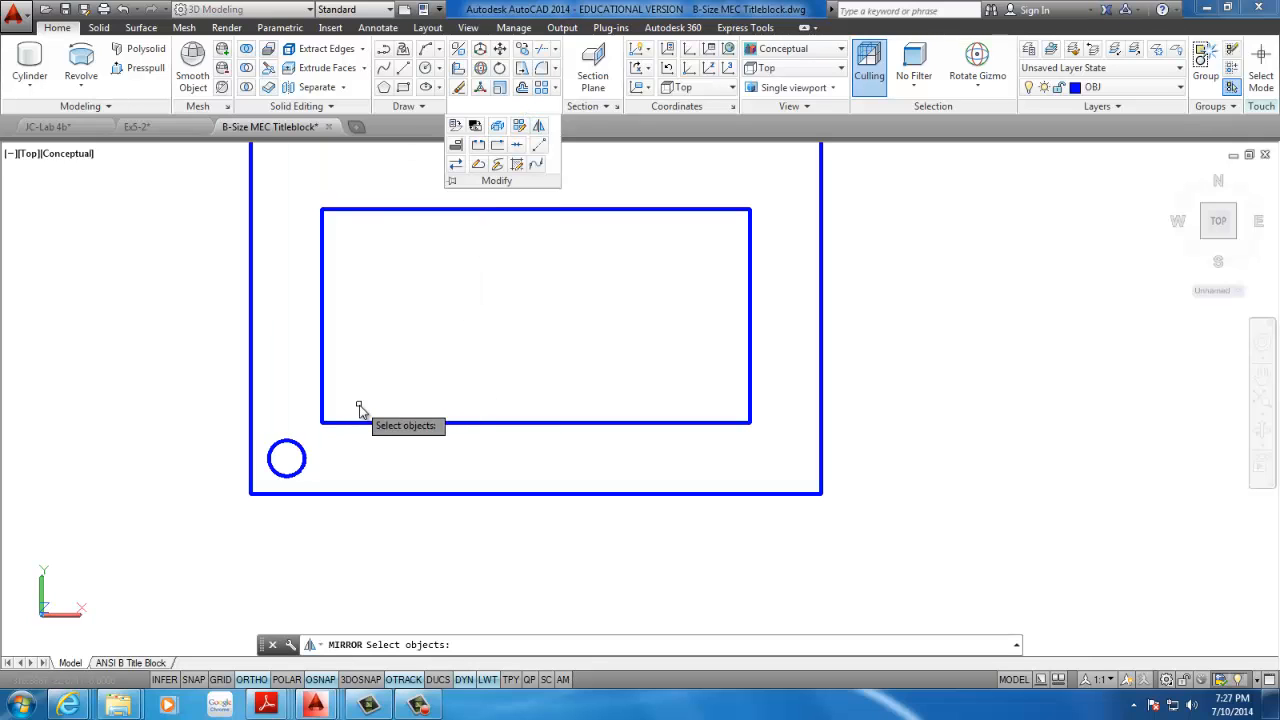
click(268, 469)
click(255, 514)
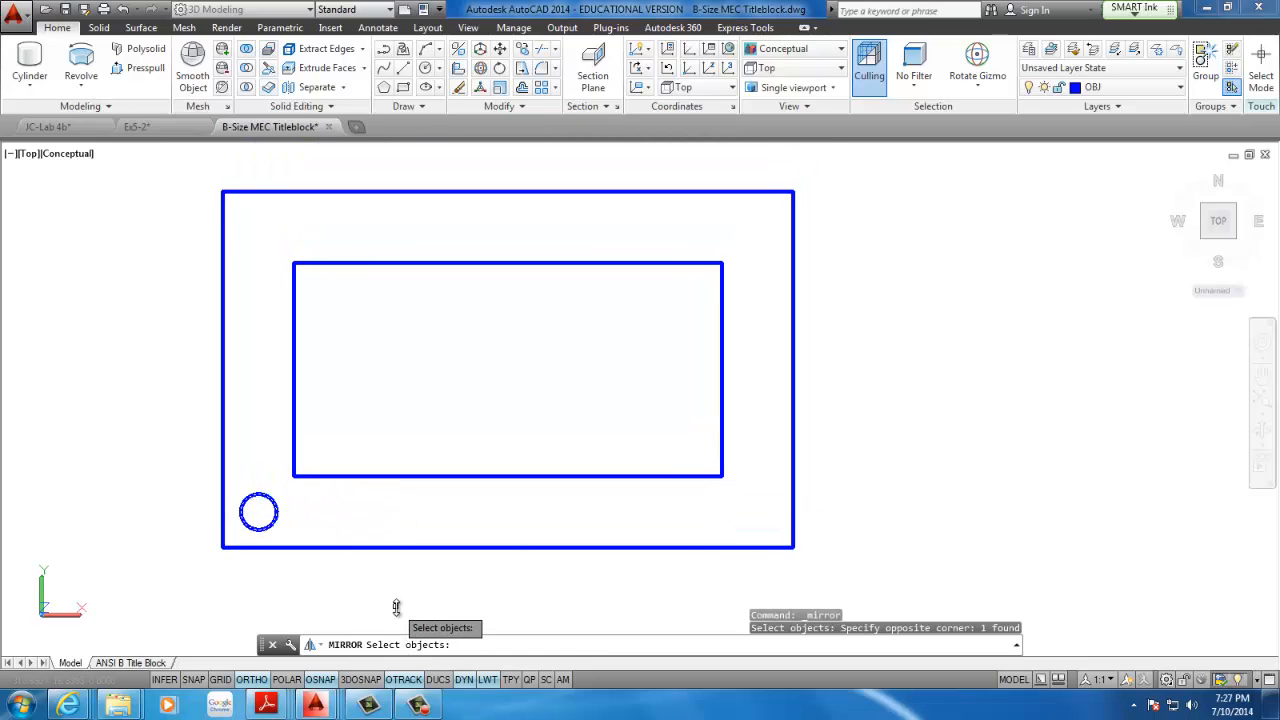
key(Return)
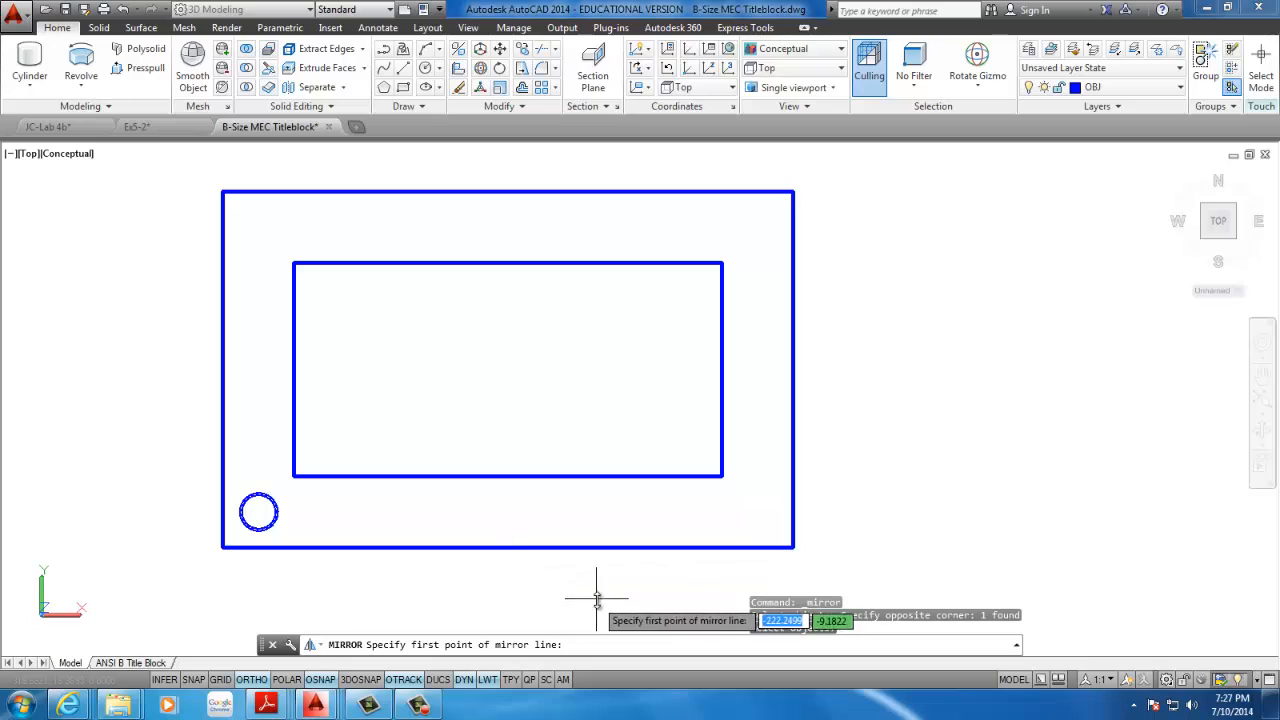
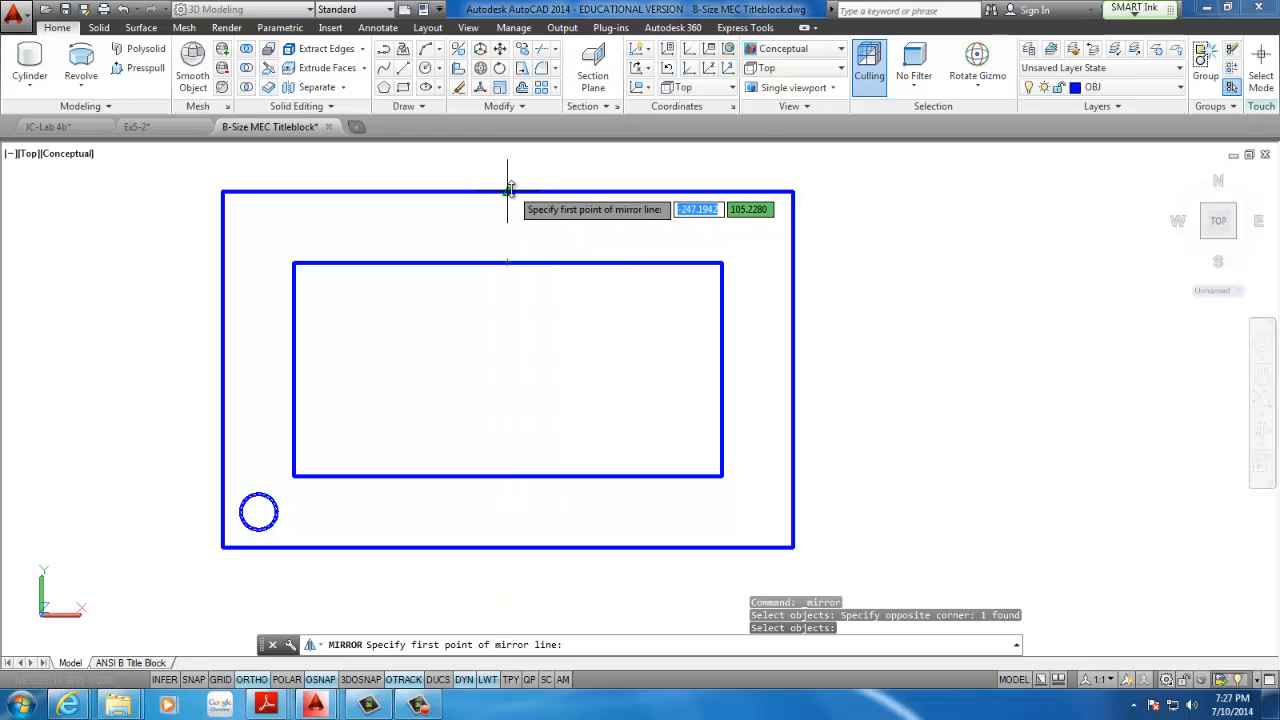
Mirror the selected corner circle across the vertical line through the rectangles' horizontal-edge midpoints, keeping the source circle
click(509, 191)
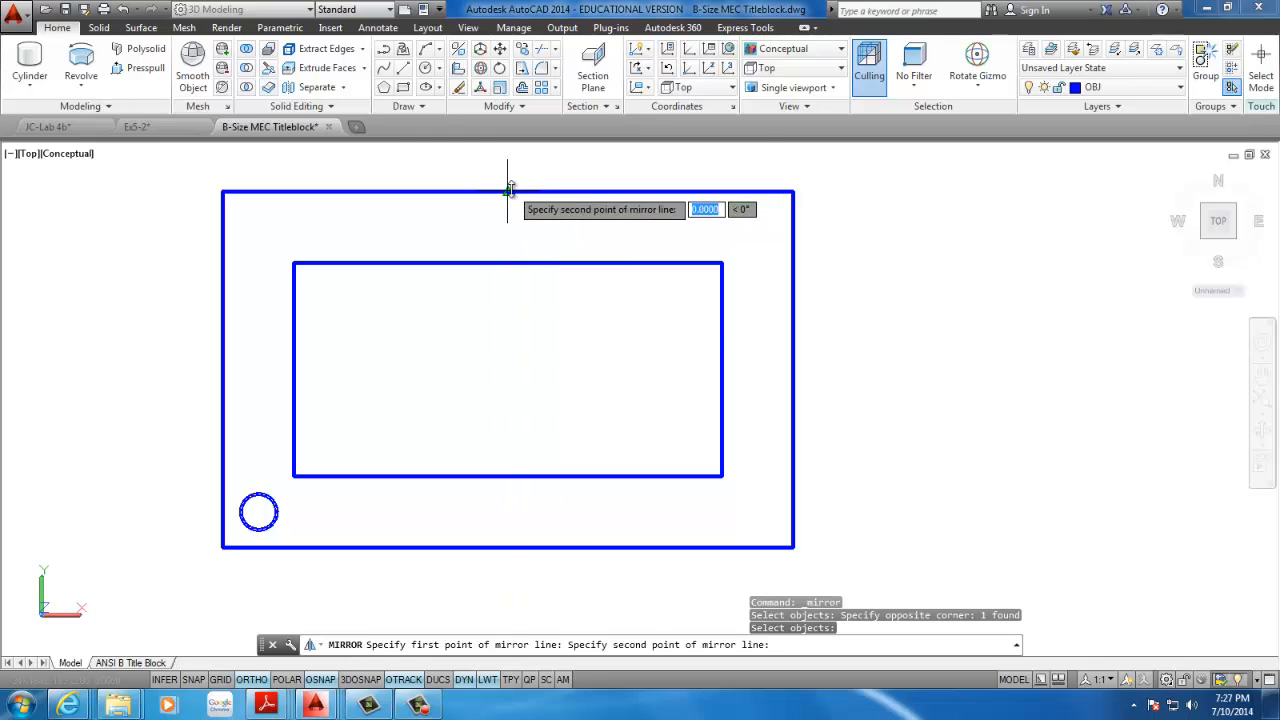
click(508, 477)
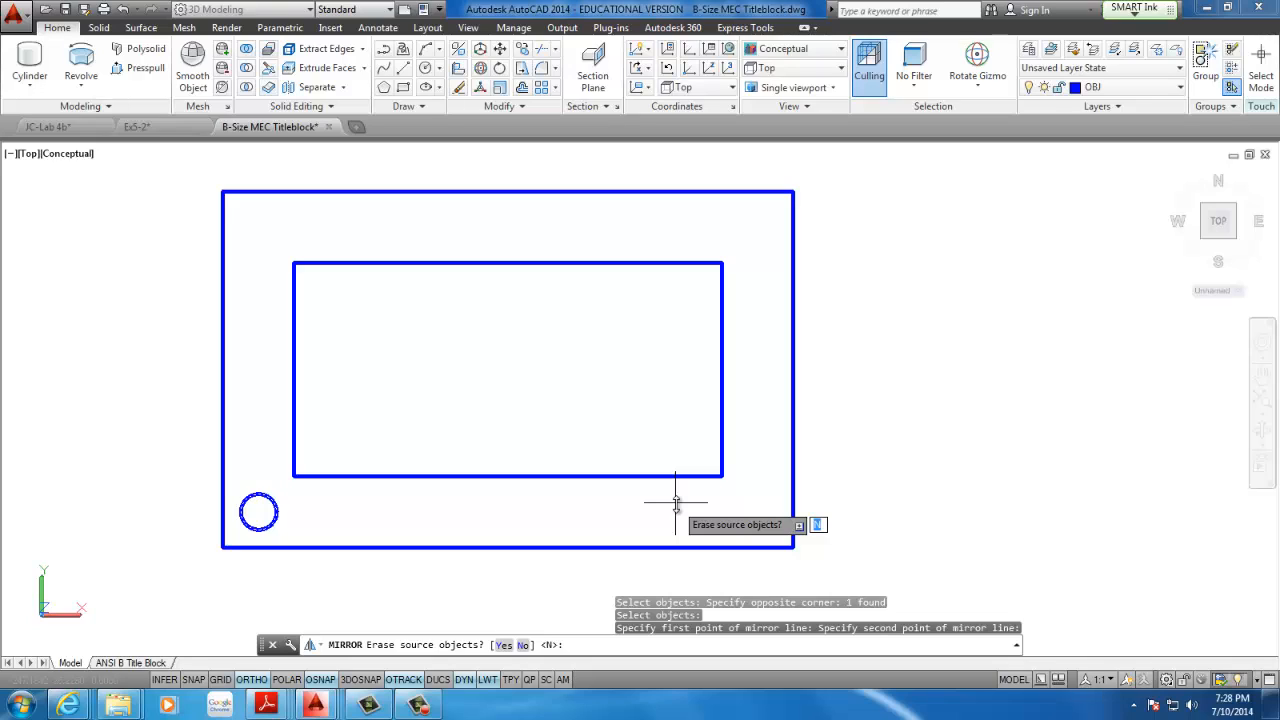
key(Return)
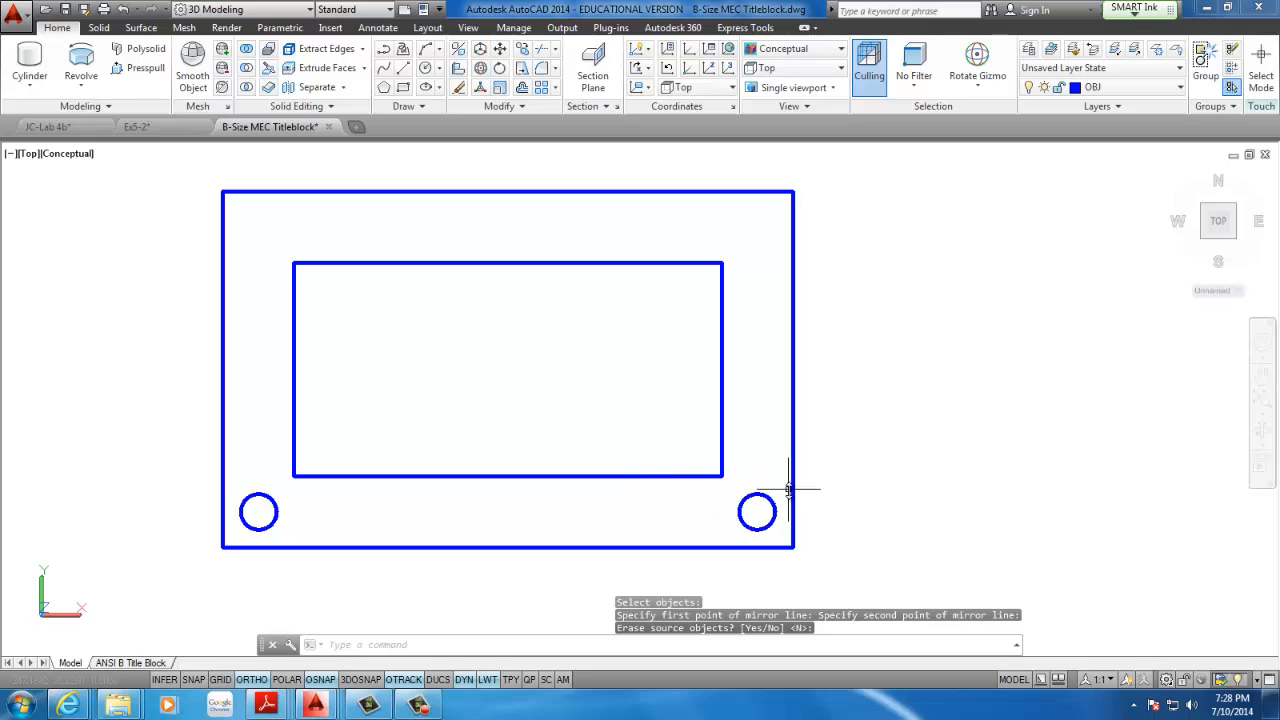
Mirror both lower corner circles across the line joining the outer rectangle's side midpoints, keeping the source circles
click(518, 107)
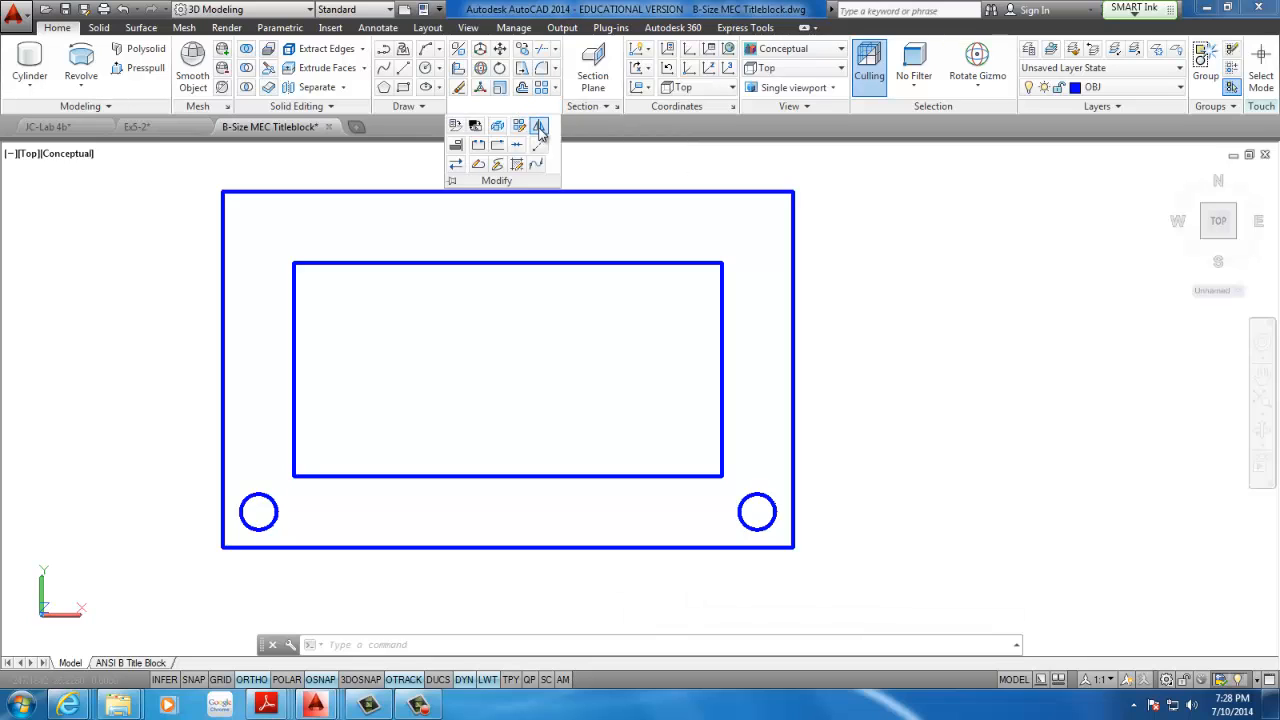
click(539, 128)
click(757, 503)
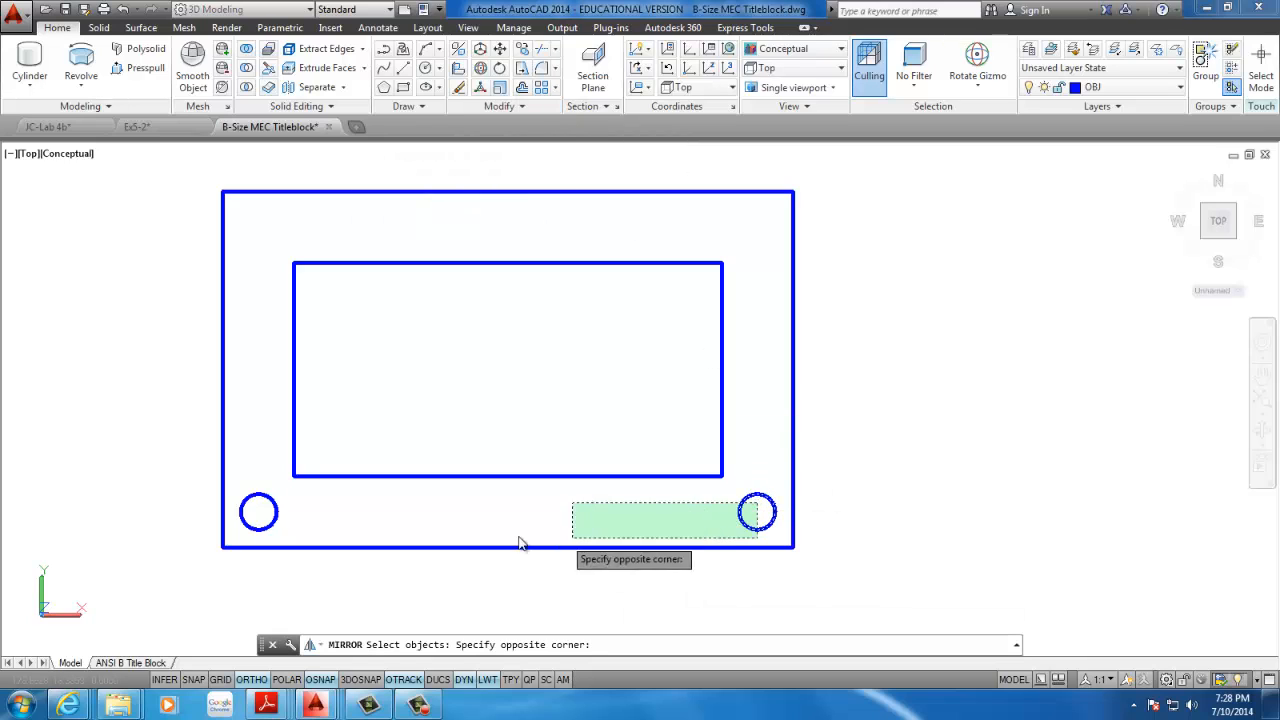
click(265, 519)
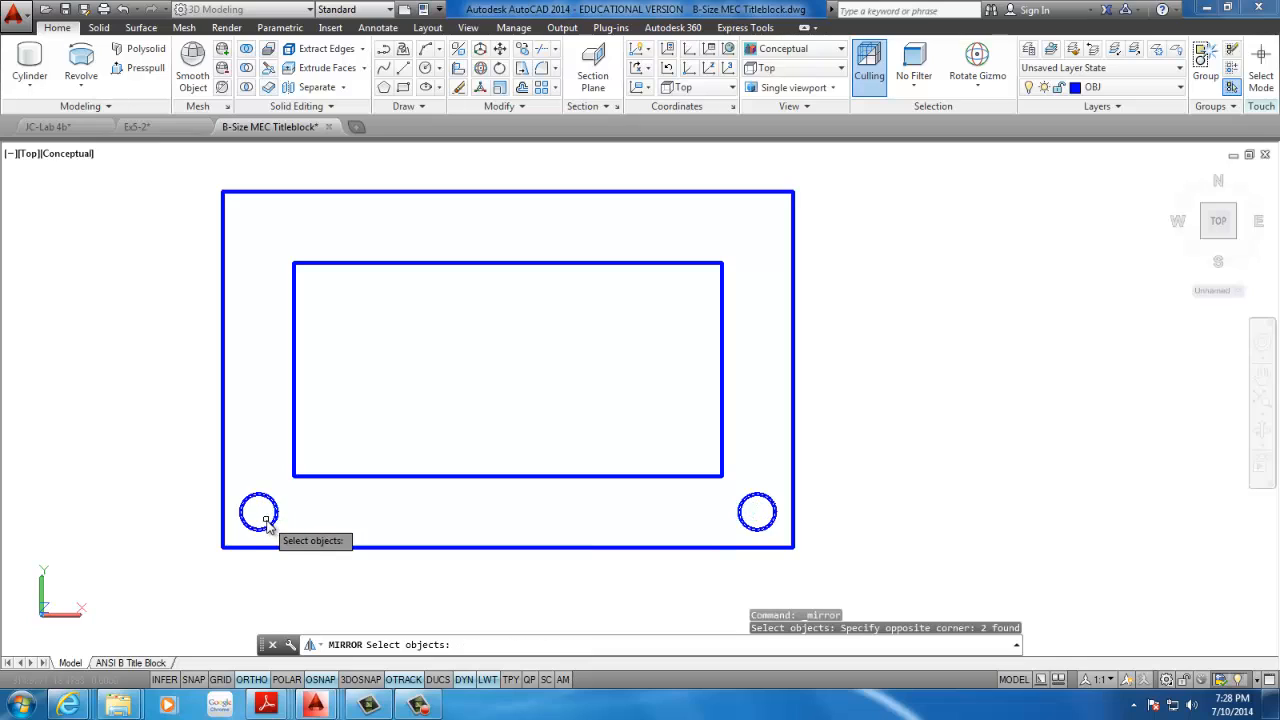
key(Return)
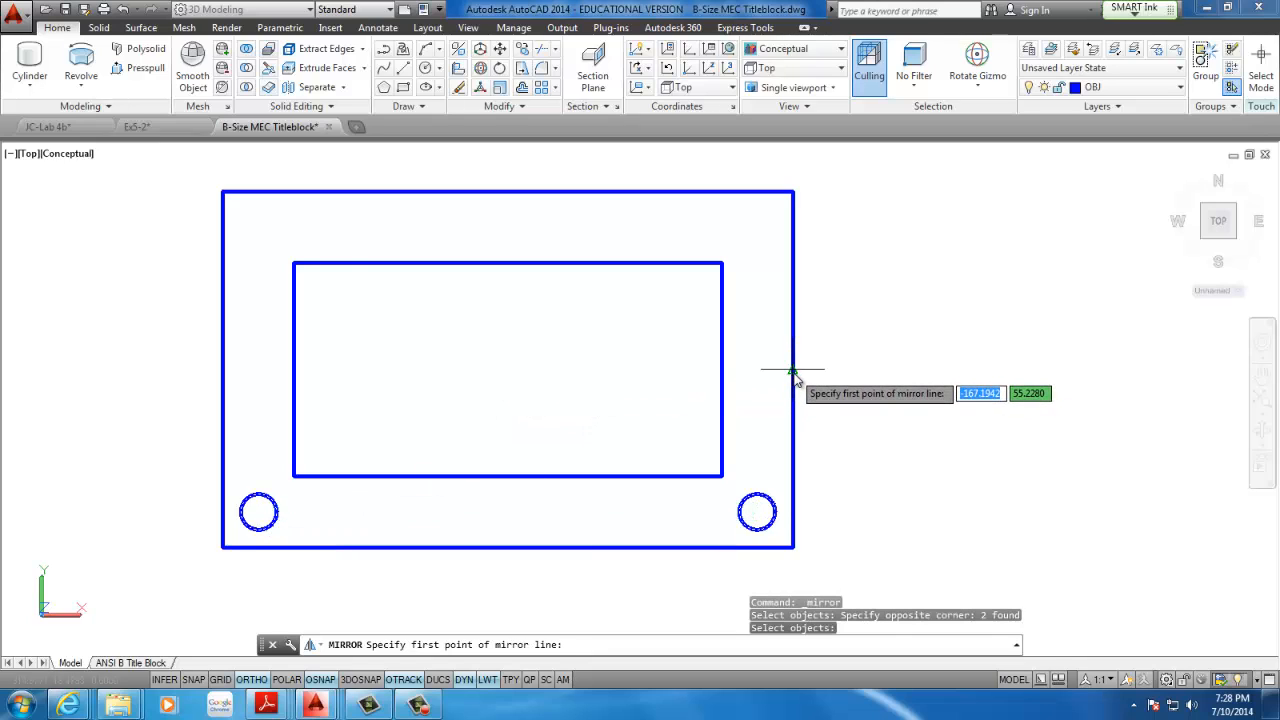
mouse_move(792, 372)
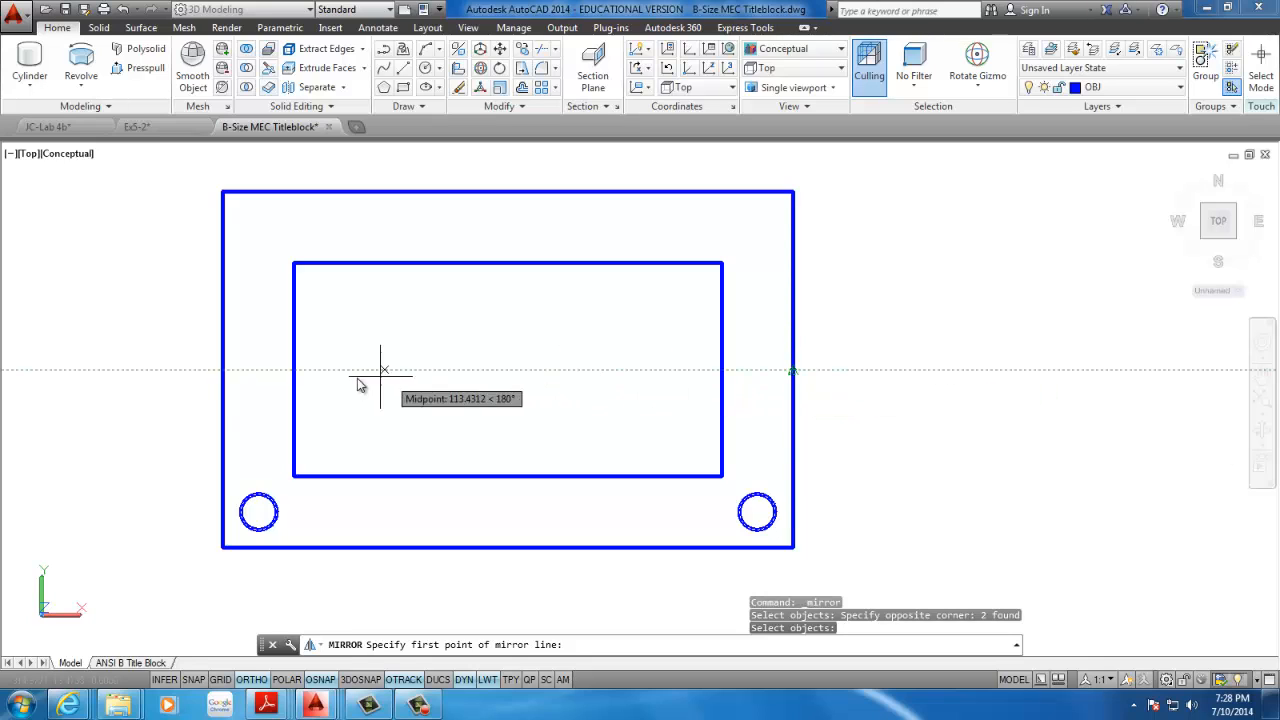
click(792, 370)
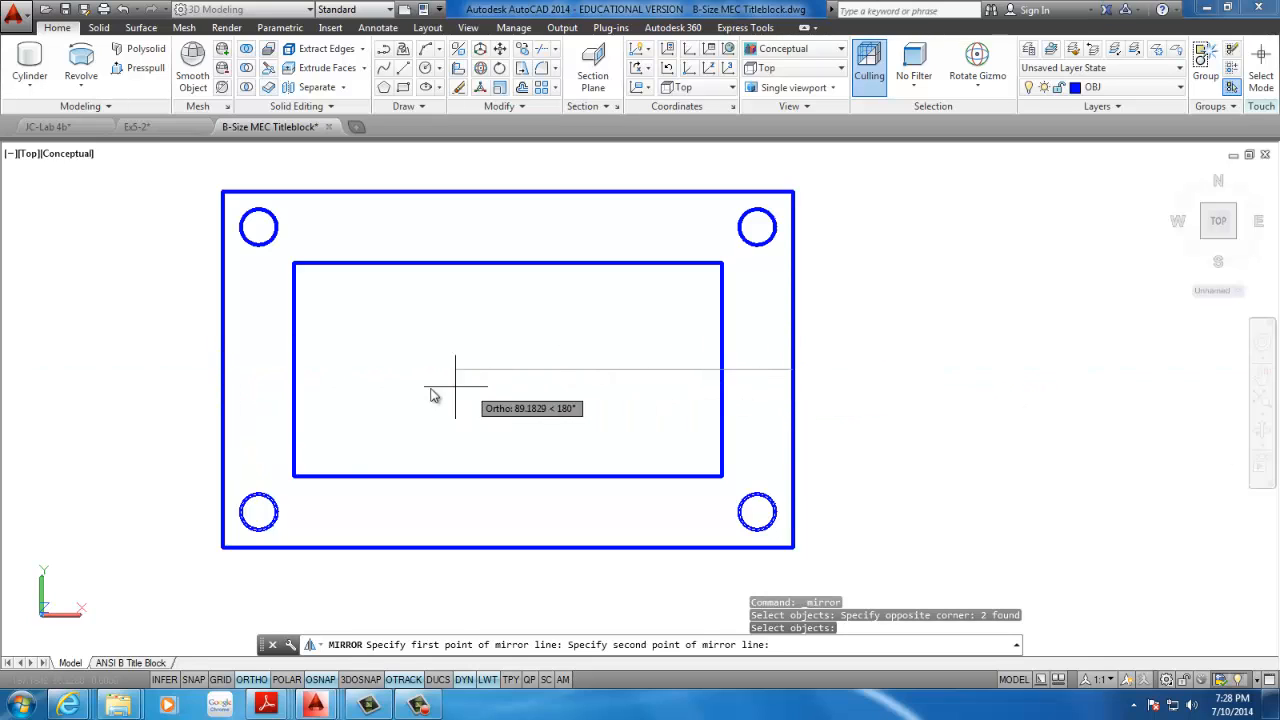
click(222, 370)
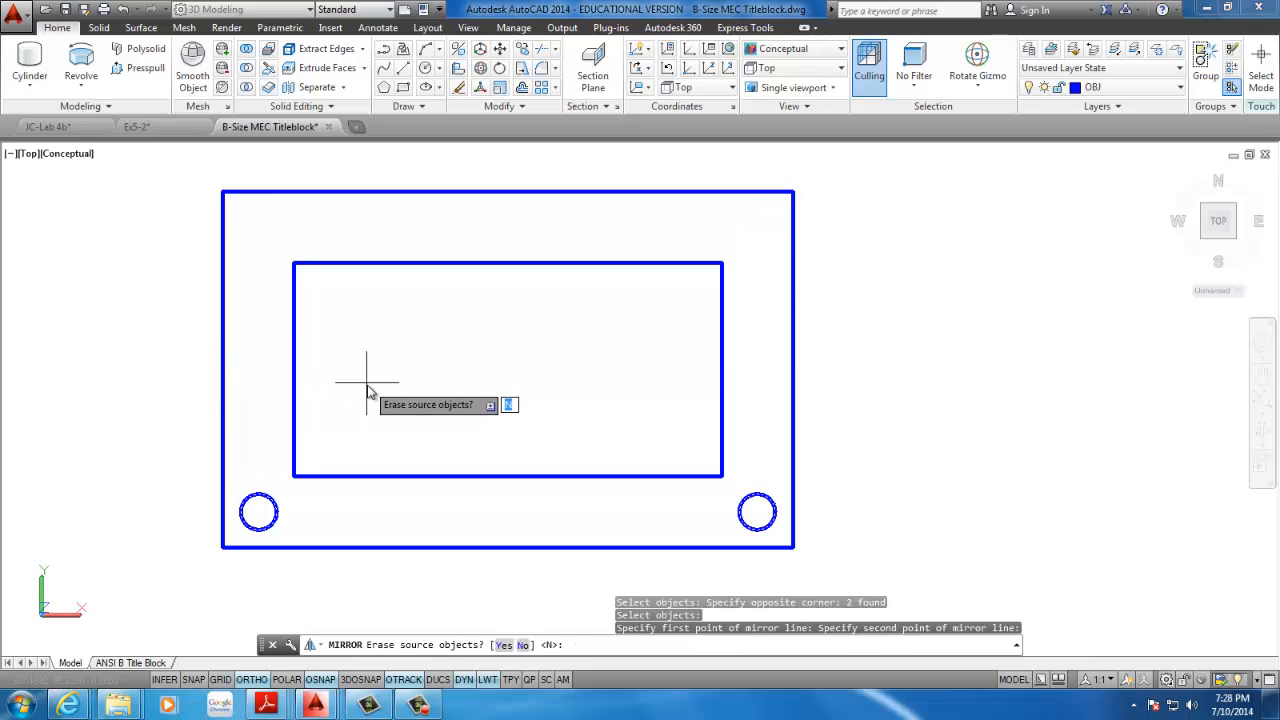
key(Return)
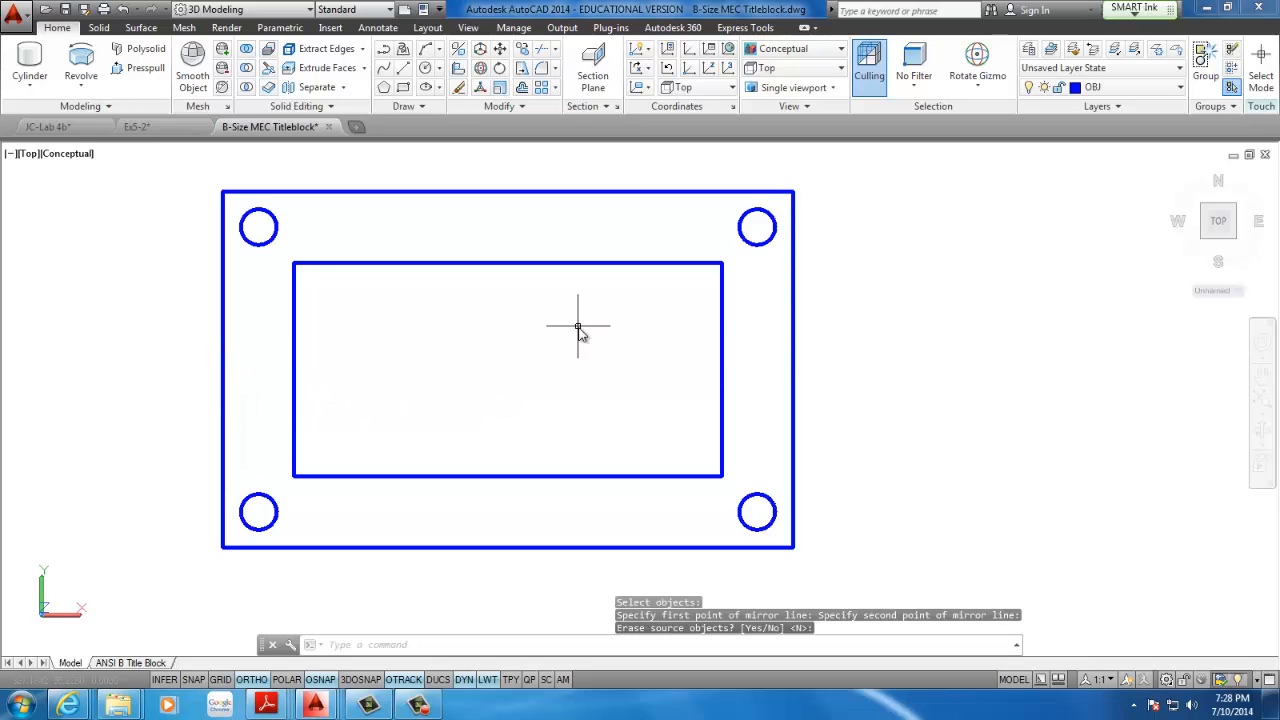
Draw a second rectangle, 160 long and 100 wide, in the empty space to the right of the finished outlines
scroll(510, 332, down, 2)
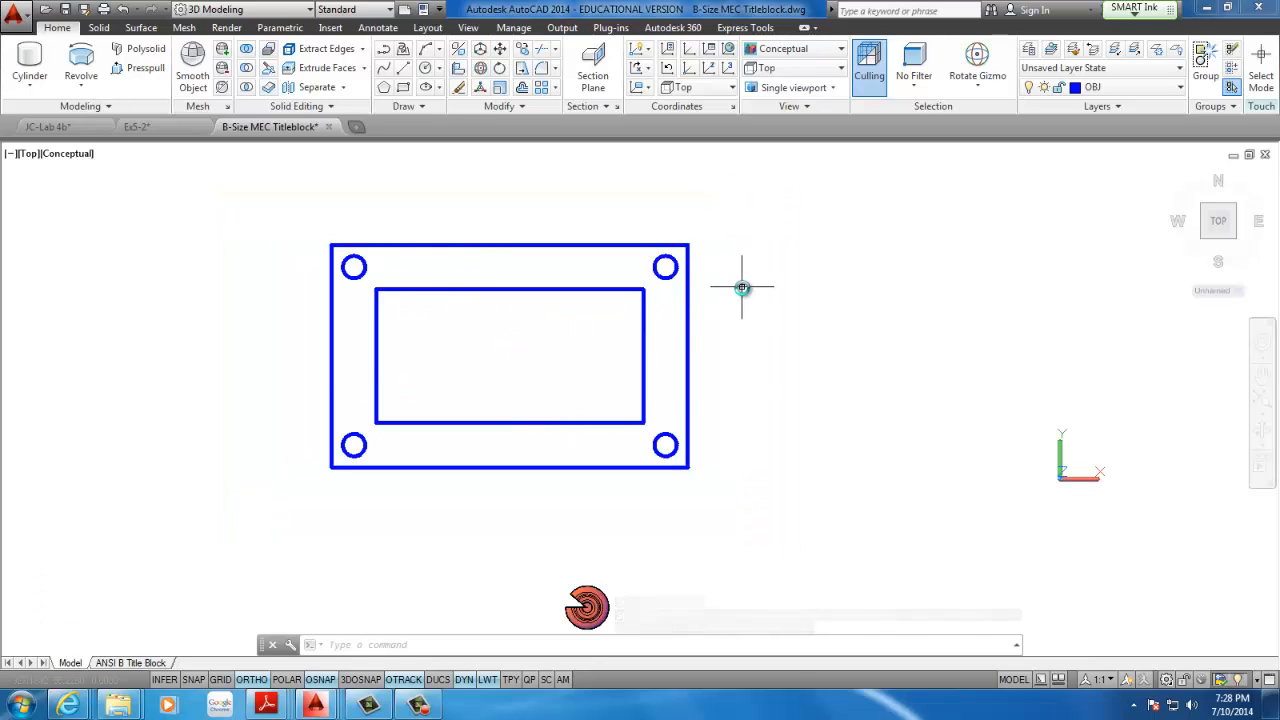
scroll(726, 363, down, 2)
mouse_move(726, 363)
middle_down()
mouse_move(386, 346)
mouse_move(557, 354)
mouse_move(509, 366)
middle_up()
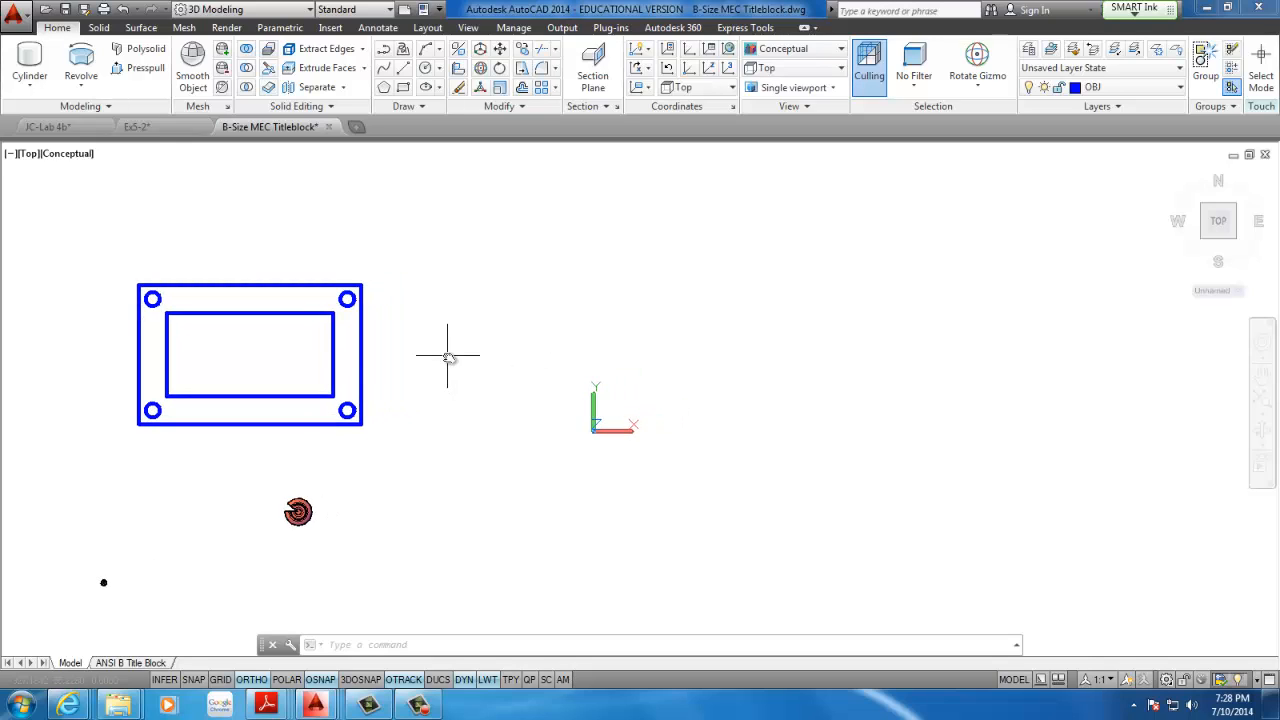
middle_drag(454, 337, 406, 343)
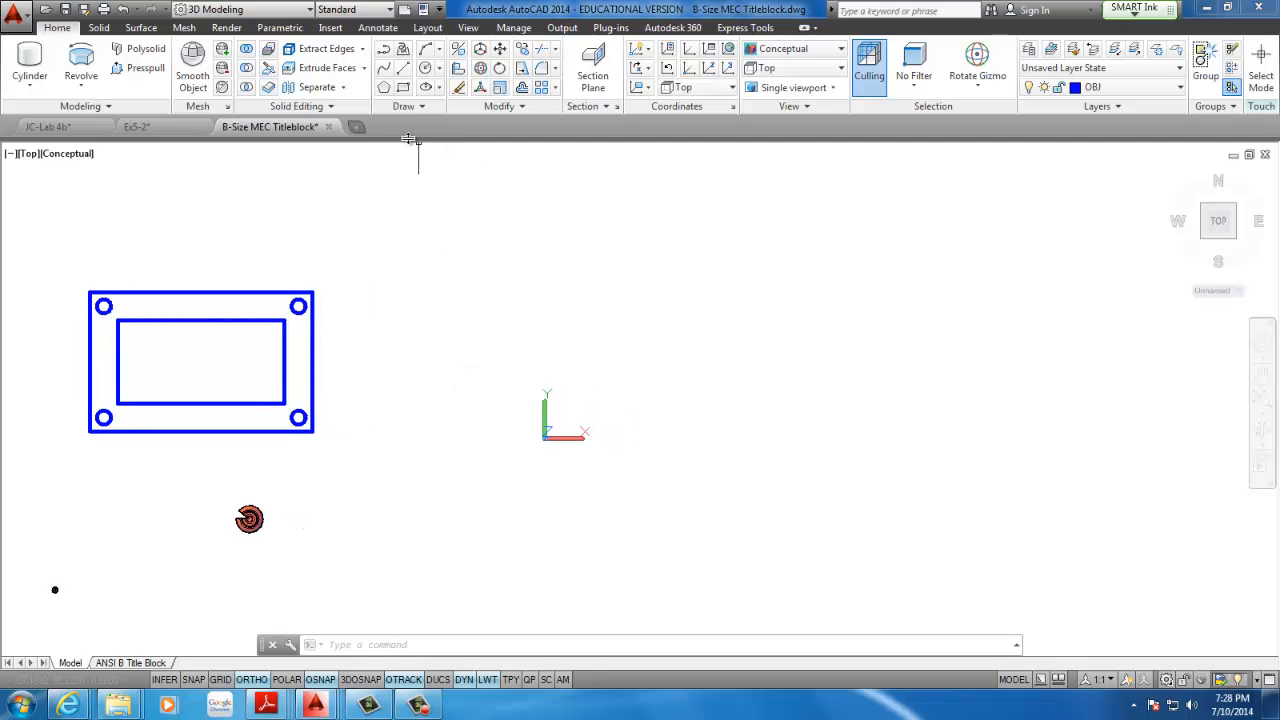
mouse_move(307, 385)
middle_down()
mouse_move(220, 417)
mouse_move(251, 421)
middle_up()
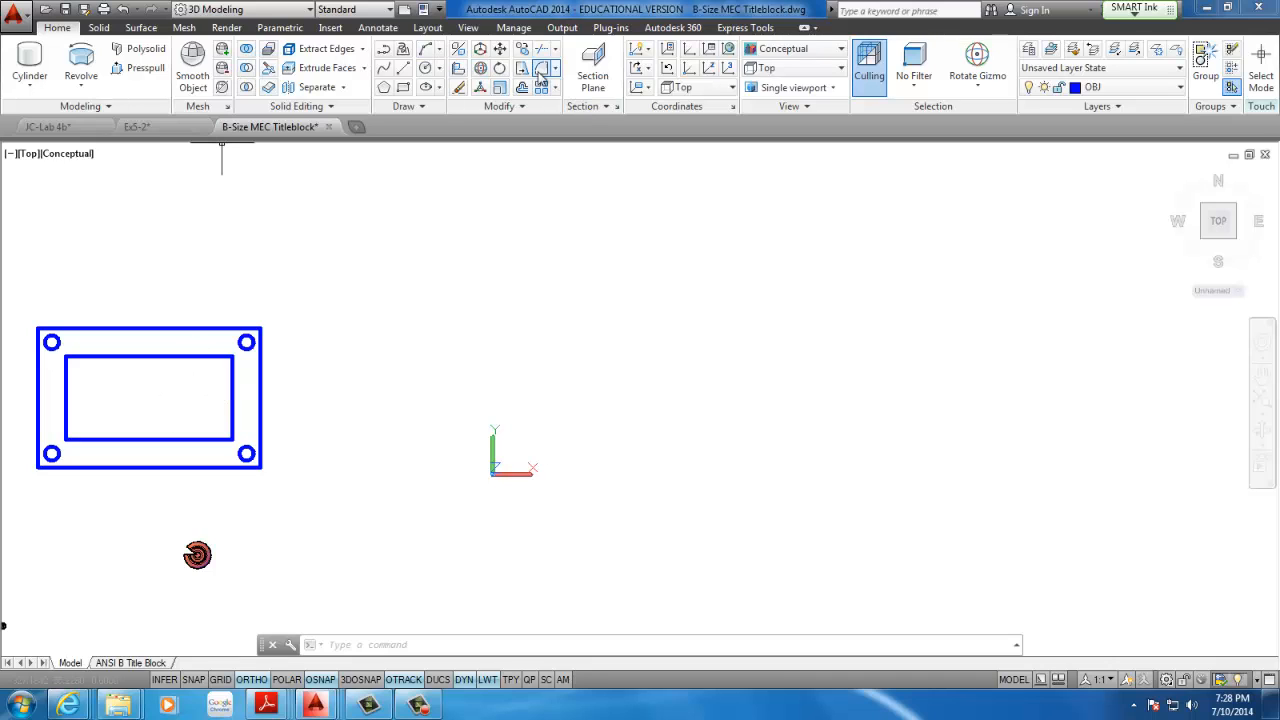
click(408, 91)
click(438, 433)
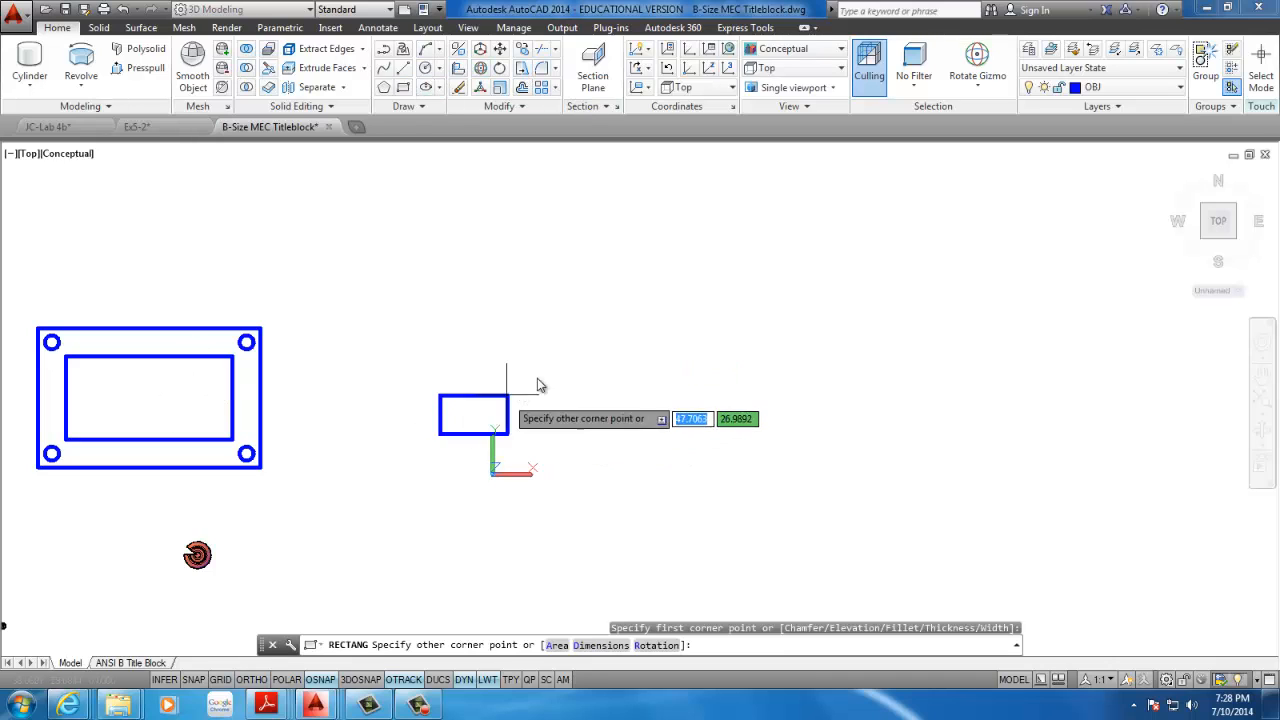
text(D)
key(Return)
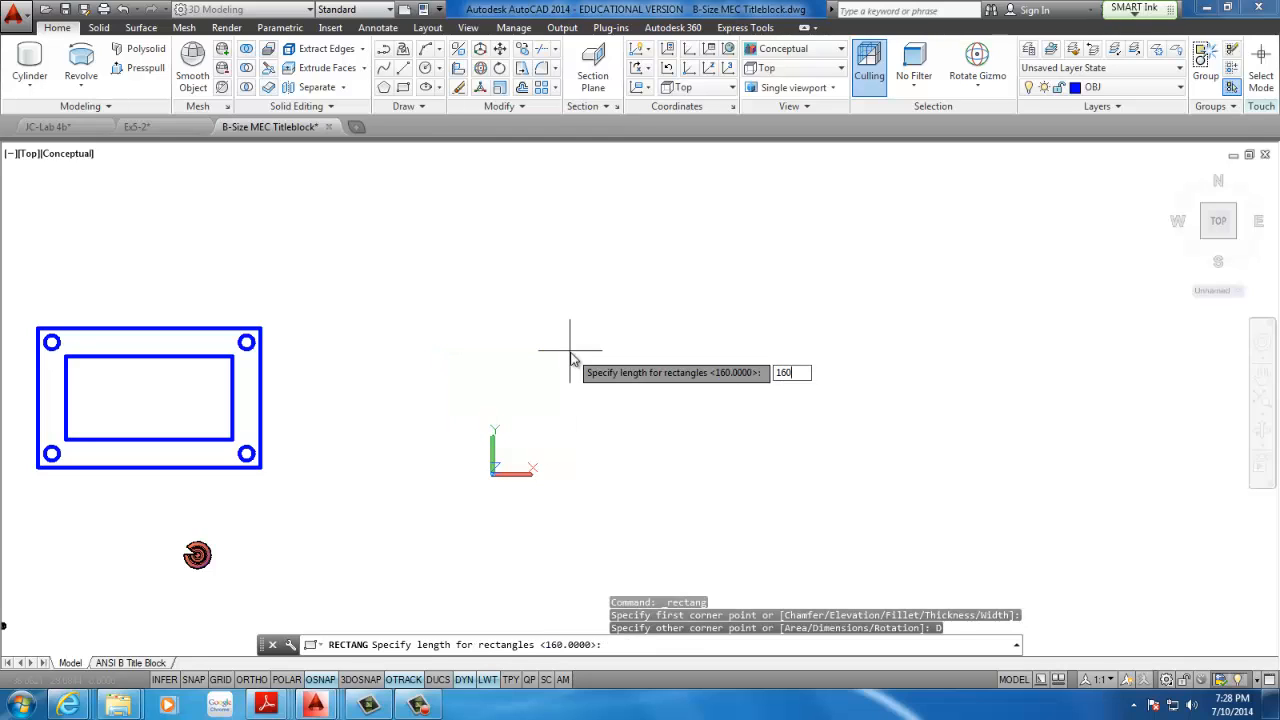
key(Return)
text(100)
key(Return)
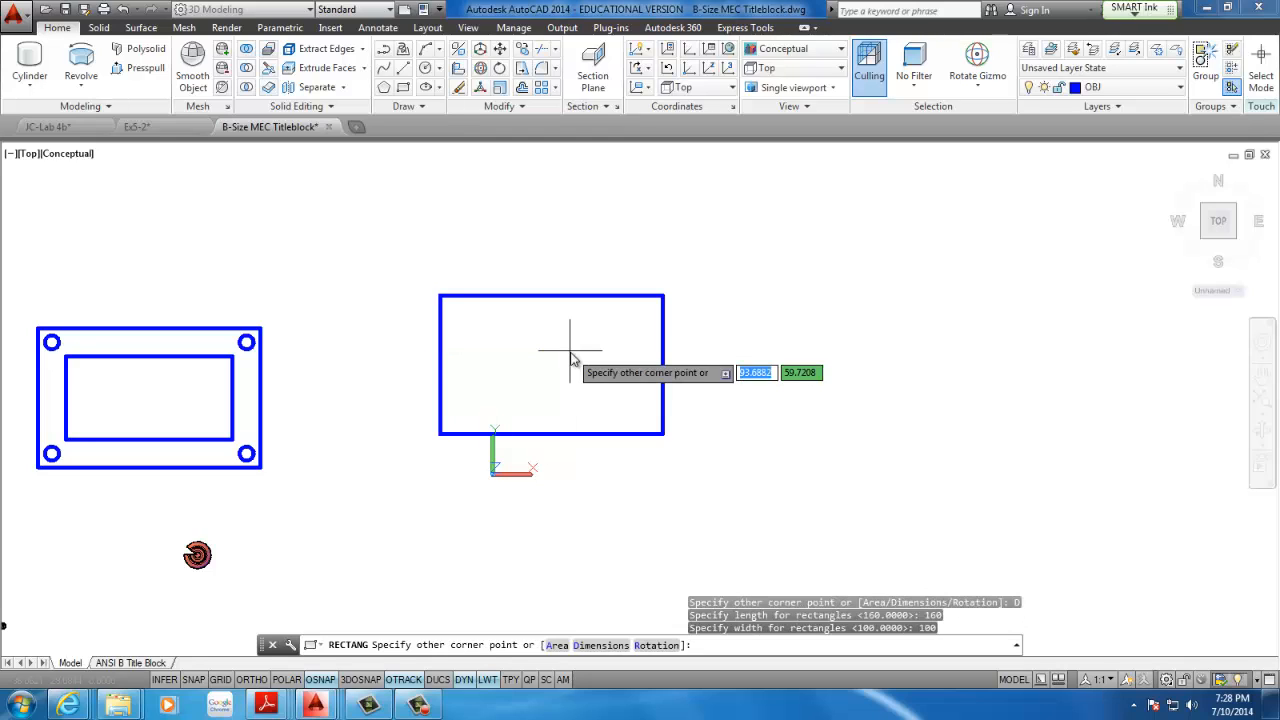
click(571, 356)
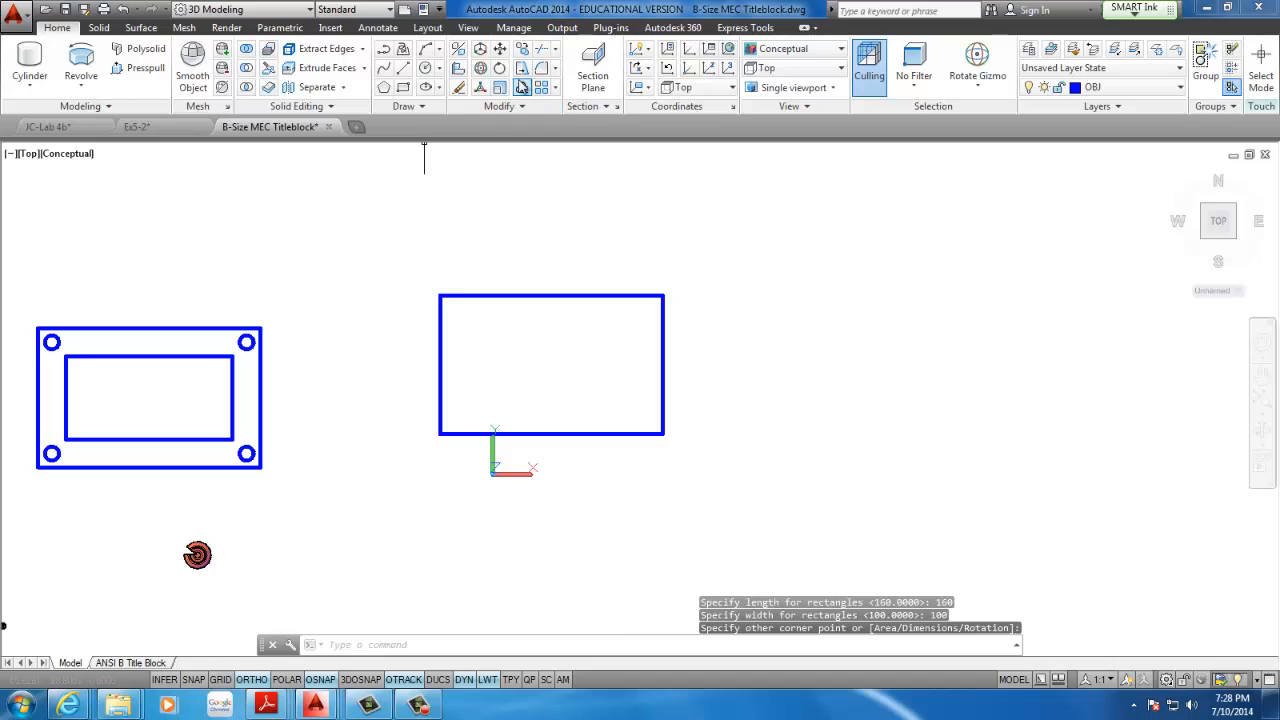
Offset the new 160 by 100 rectangle inward by 20
click(522, 87)
key(Return)
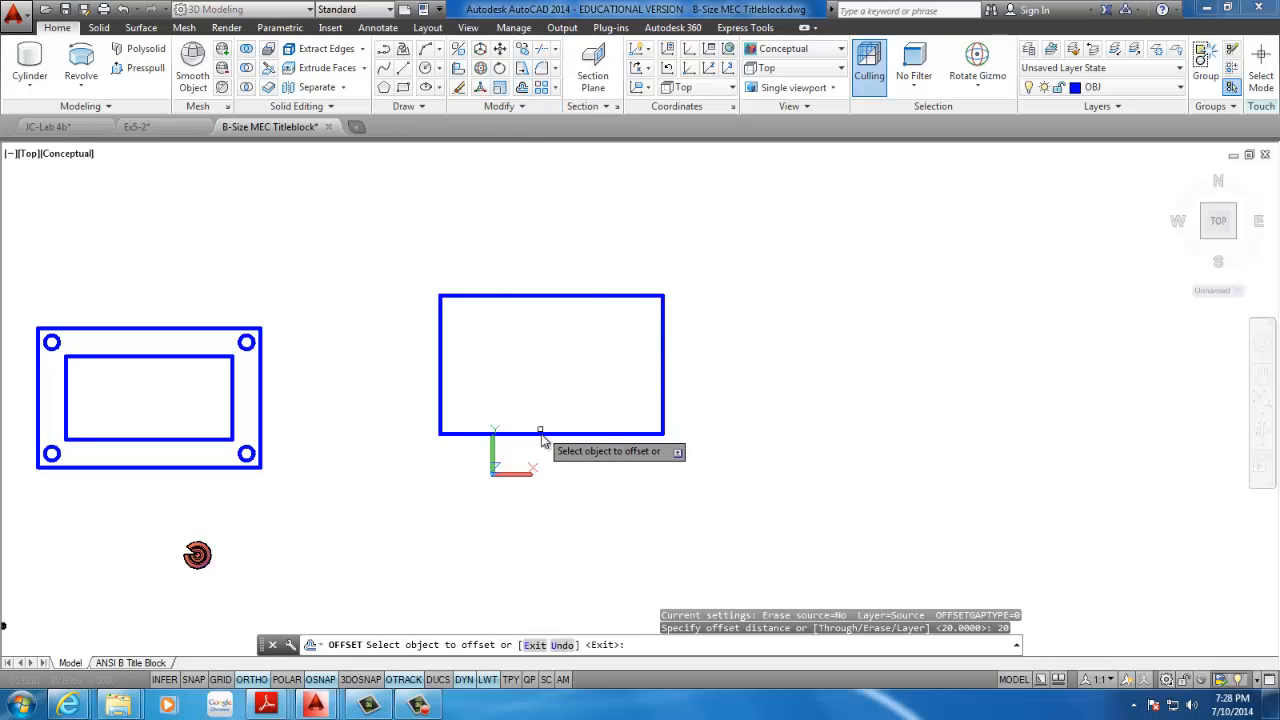
click(540, 434)
click(549, 373)
key(Escape)
Draw a diagonal line from the new inner rectangle's lower-left corner to the outer rectangle's lower-left corner
click(403, 69)
scroll(450, 324, up, 2)
scroll(455, 360, up, 2)
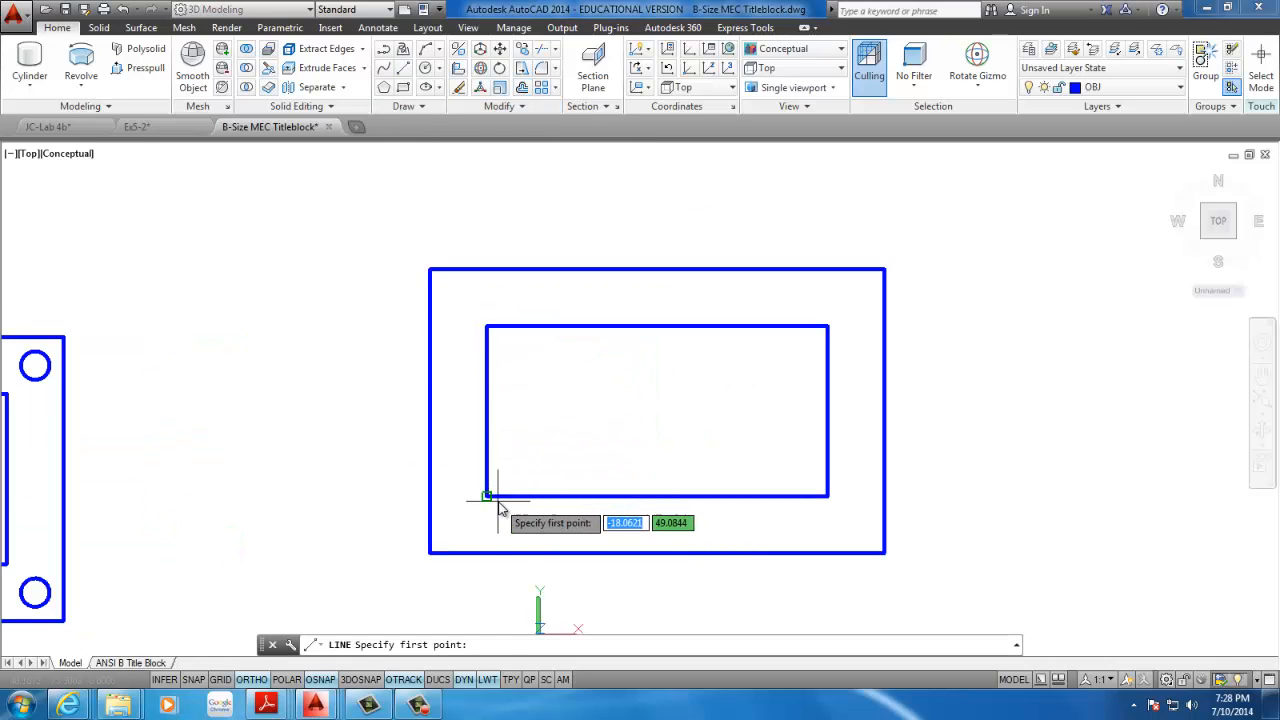
click(486, 496)
click(430, 551)
key(Escape)
Draw a circle of radius 5 centred on the new diagonal's midpoint and delete the diagonal
click(425, 68)
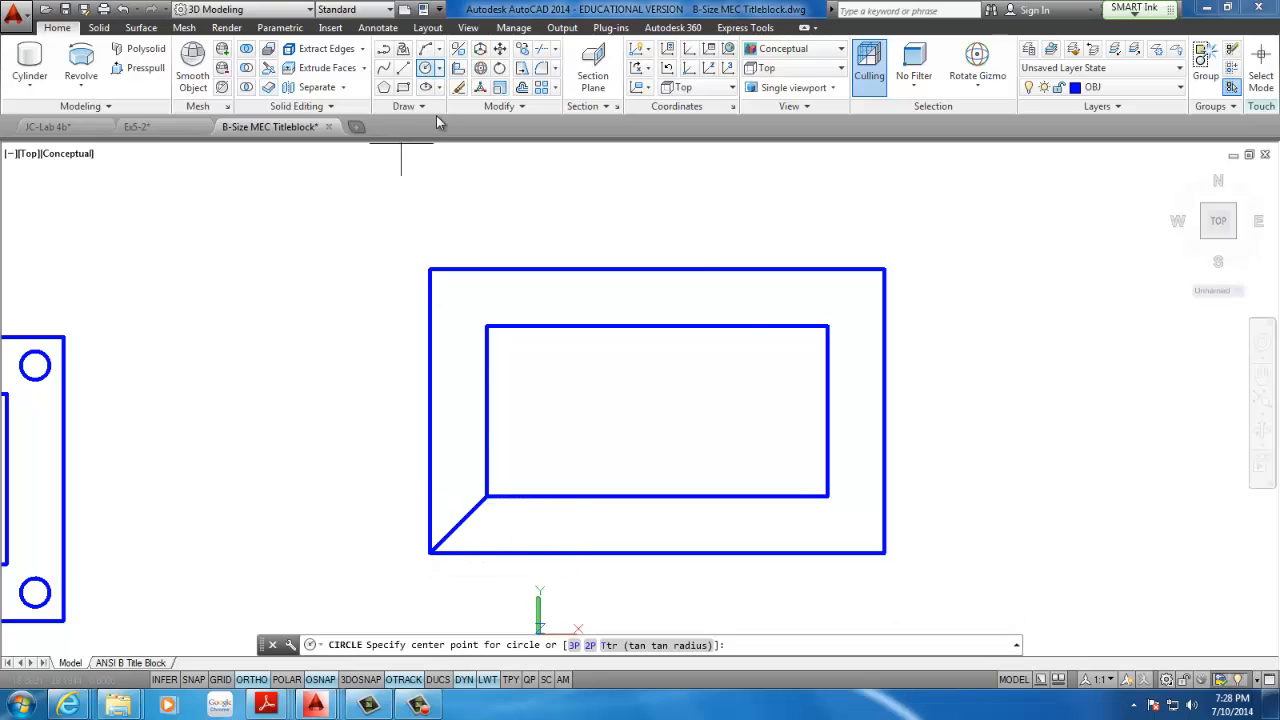
click(458, 524)
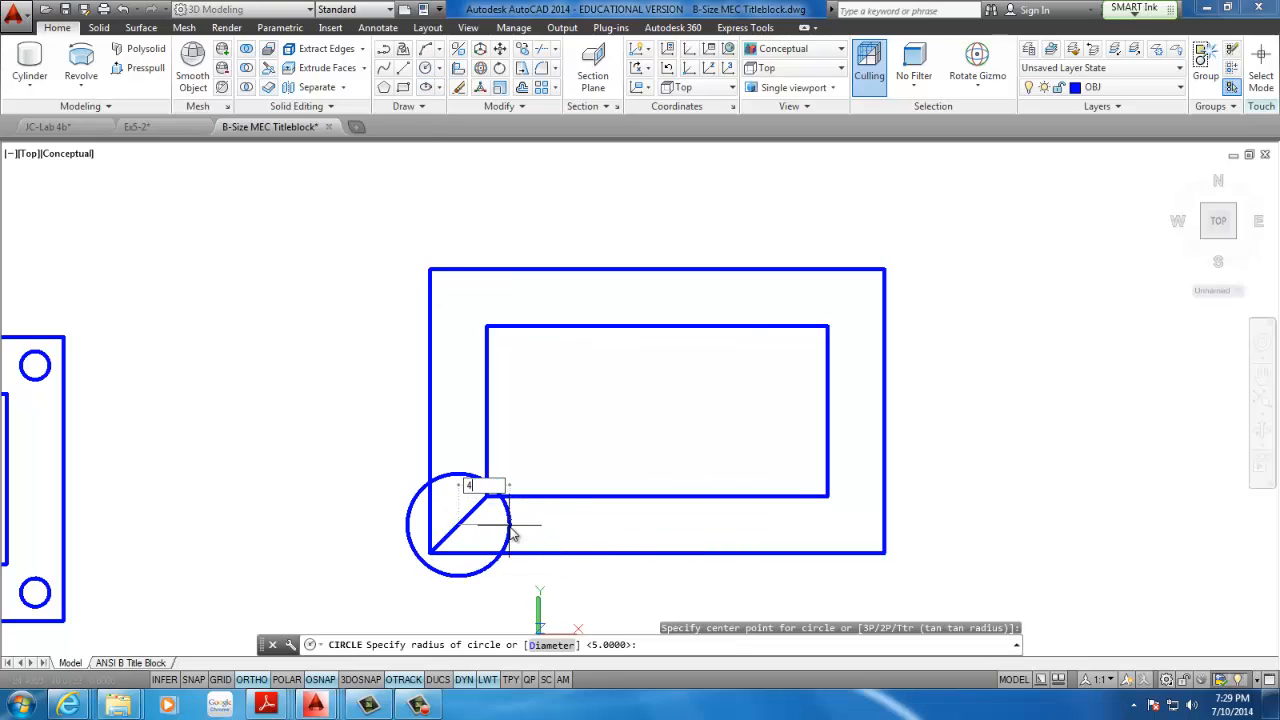
text(5)
key(Return)
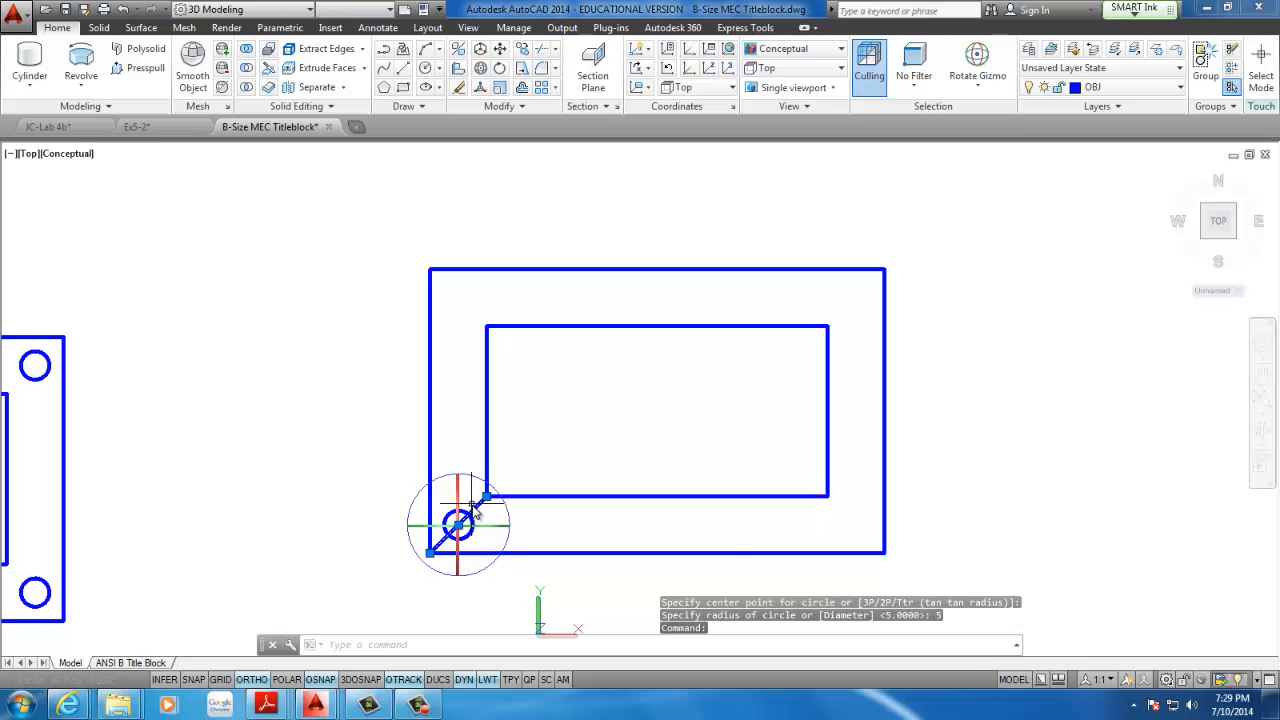
key(Delete)
Mirror the second outline's lower-left circle across the vertical centreline of its rectangles, keeping the source circle
click(497, 512)
click(469, 520)
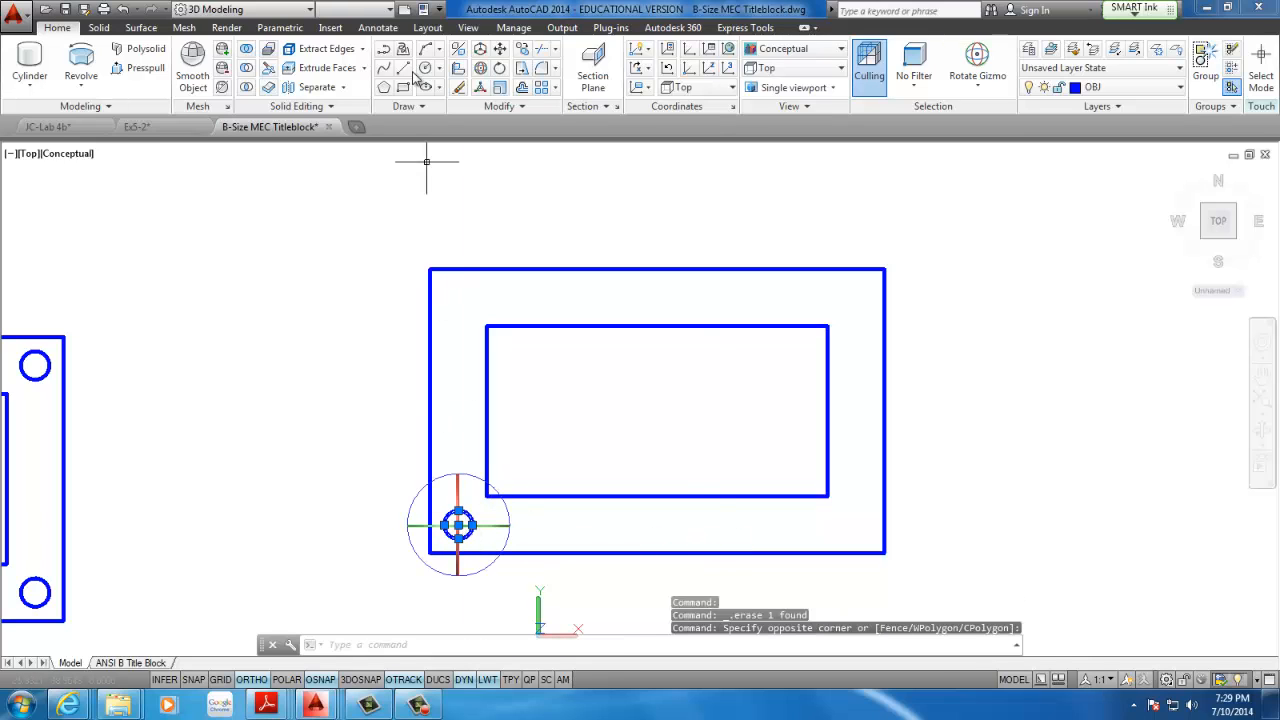
click(505, 106)
click(539, 131)
click(670, 510)
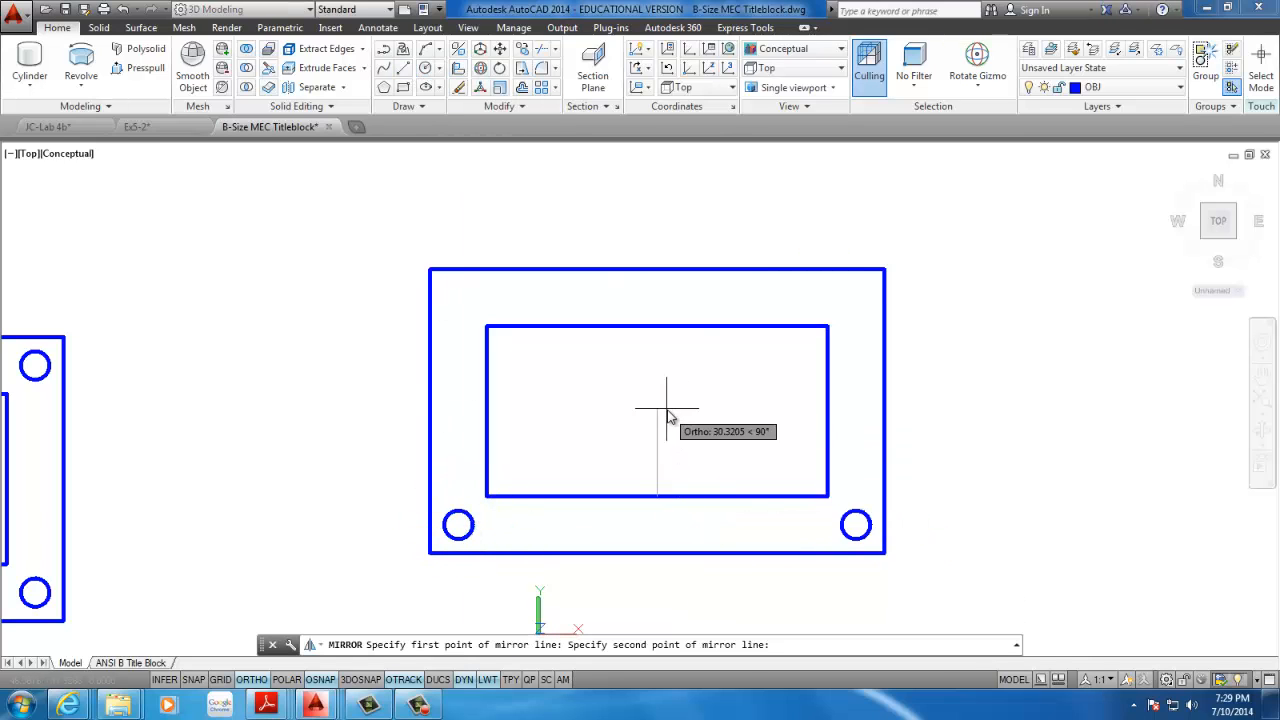
click(671, 414)
key(Return)
Mirror the second outline's two lower circles across the horizontal centreline, keeping the source circles
click(853, 520)
click(449, 540)
key(Return)
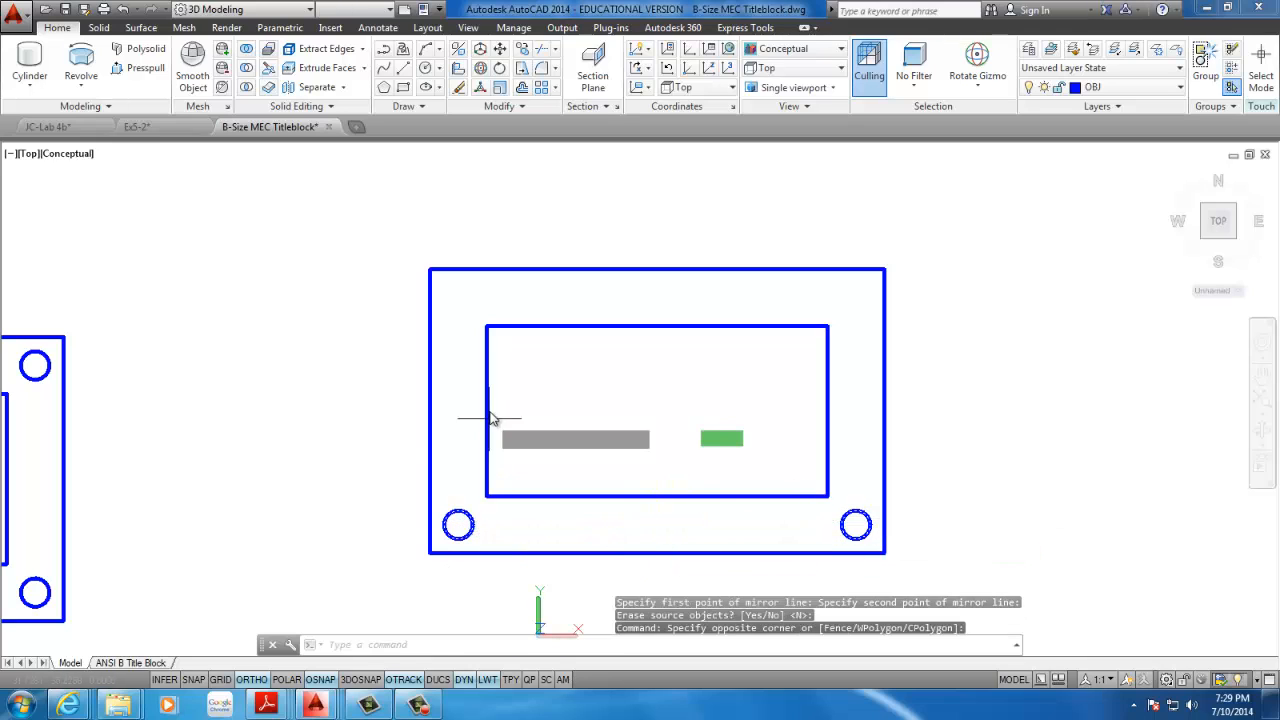
click(487, 413)
click(339, 429)
key(Return)
Delete the entire duplicate outline, including both its rectangles and its four corner circles
scroll(582, 370, down, 5)
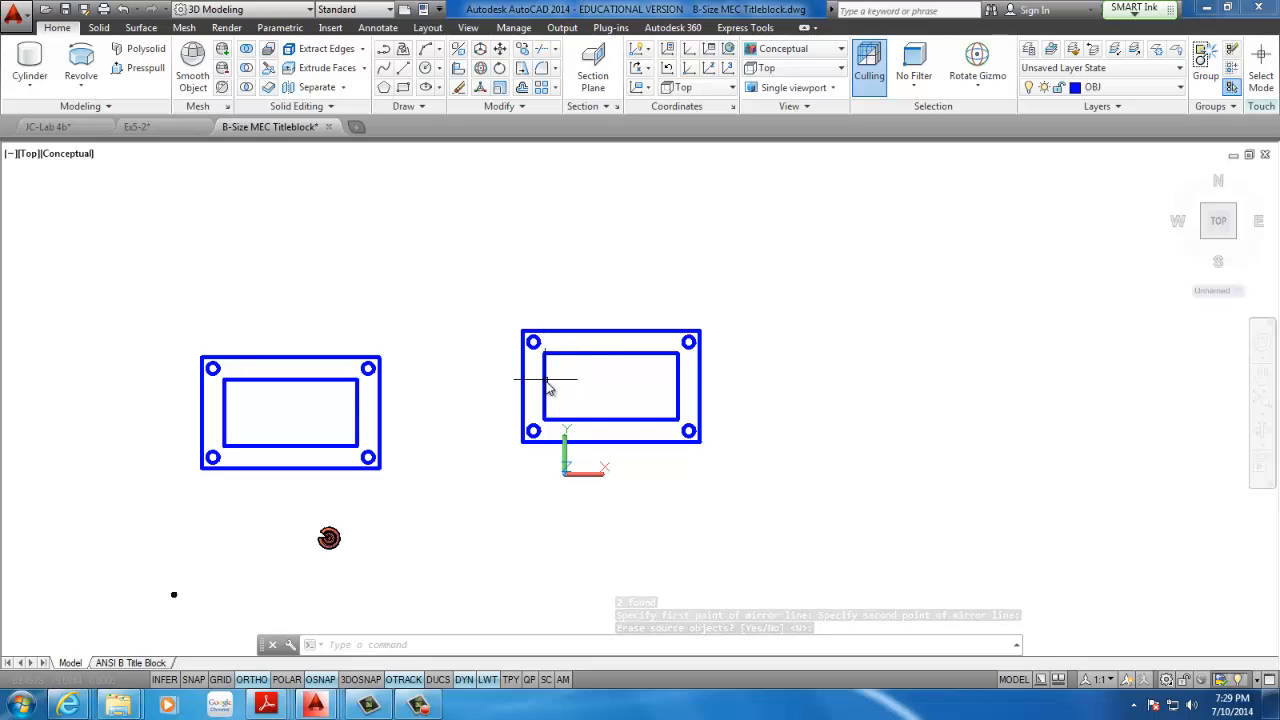
click(765, 307)
click(457, 485)
key(Delete)
Draw an 80 by 40 rectangle in the empty space to the right of the plate outline
middle_drag(514, 446, 766, 411)
scroll(434, 374, up, 4)
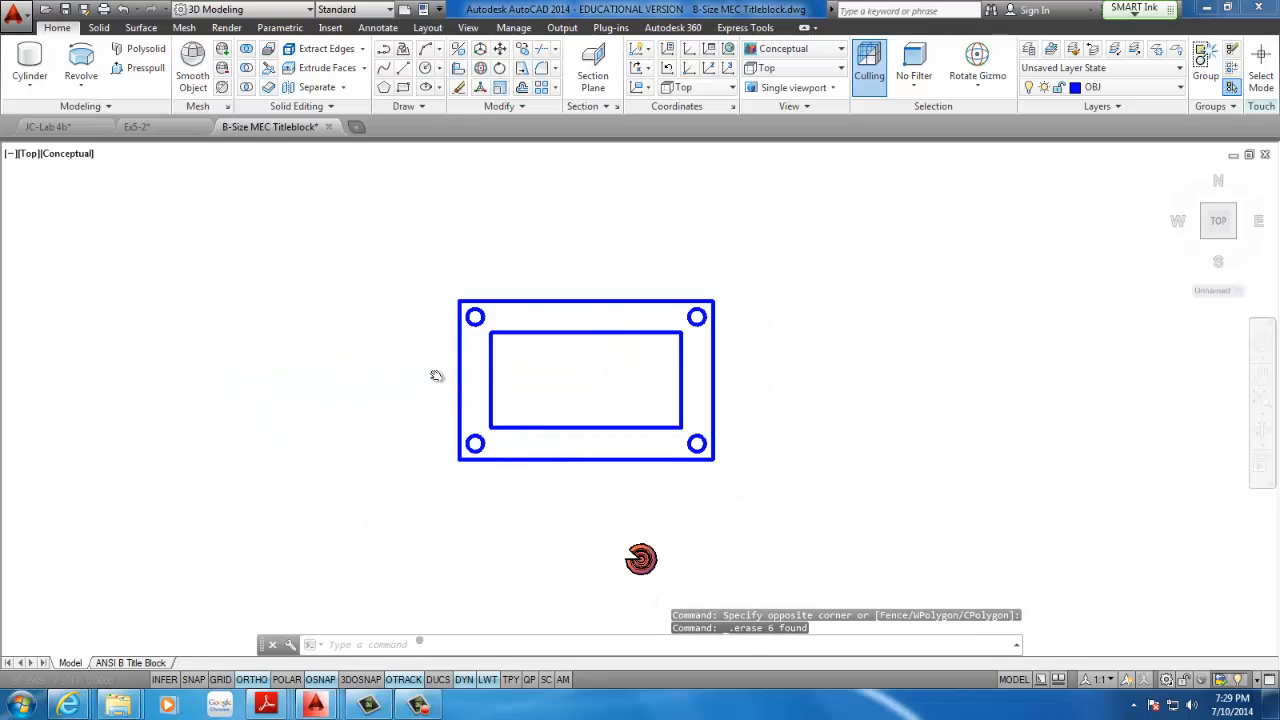
middle_drag(619, 318, 553, 317)
scroll(553, 317, up, 2)
scroll(553, 317, down, 2)
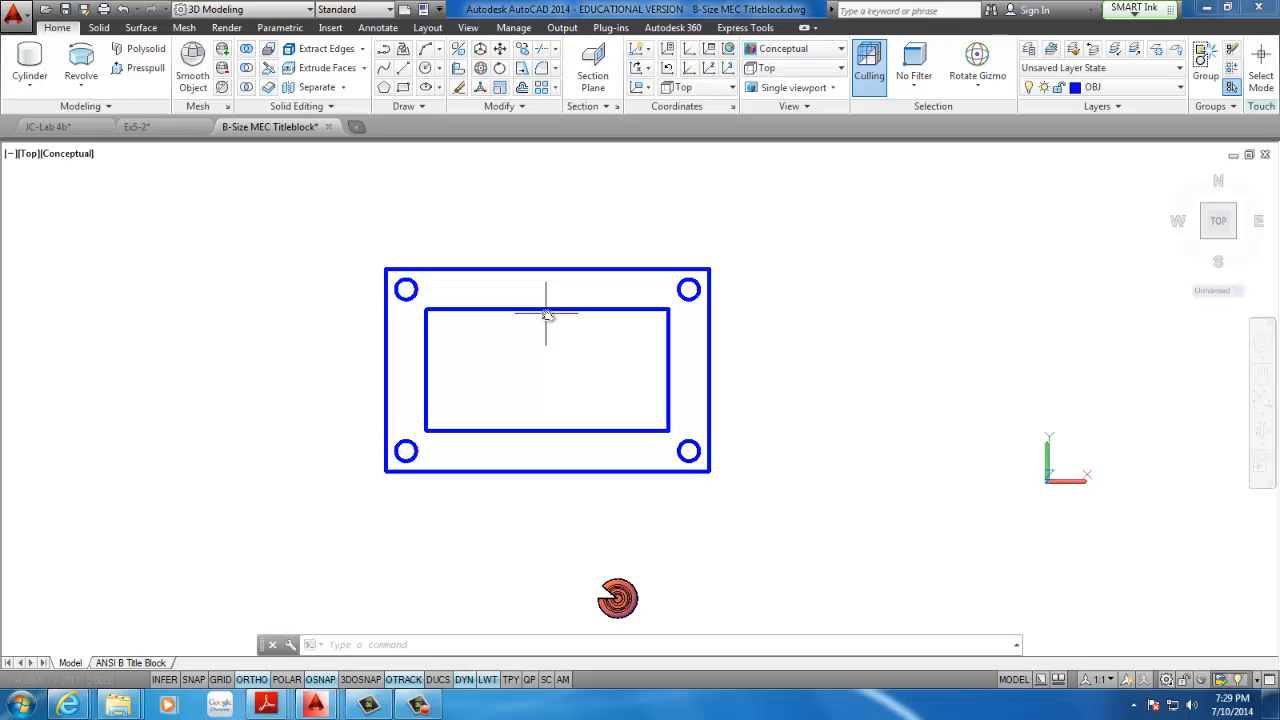
middle_drag(536, 370, 416, 365)
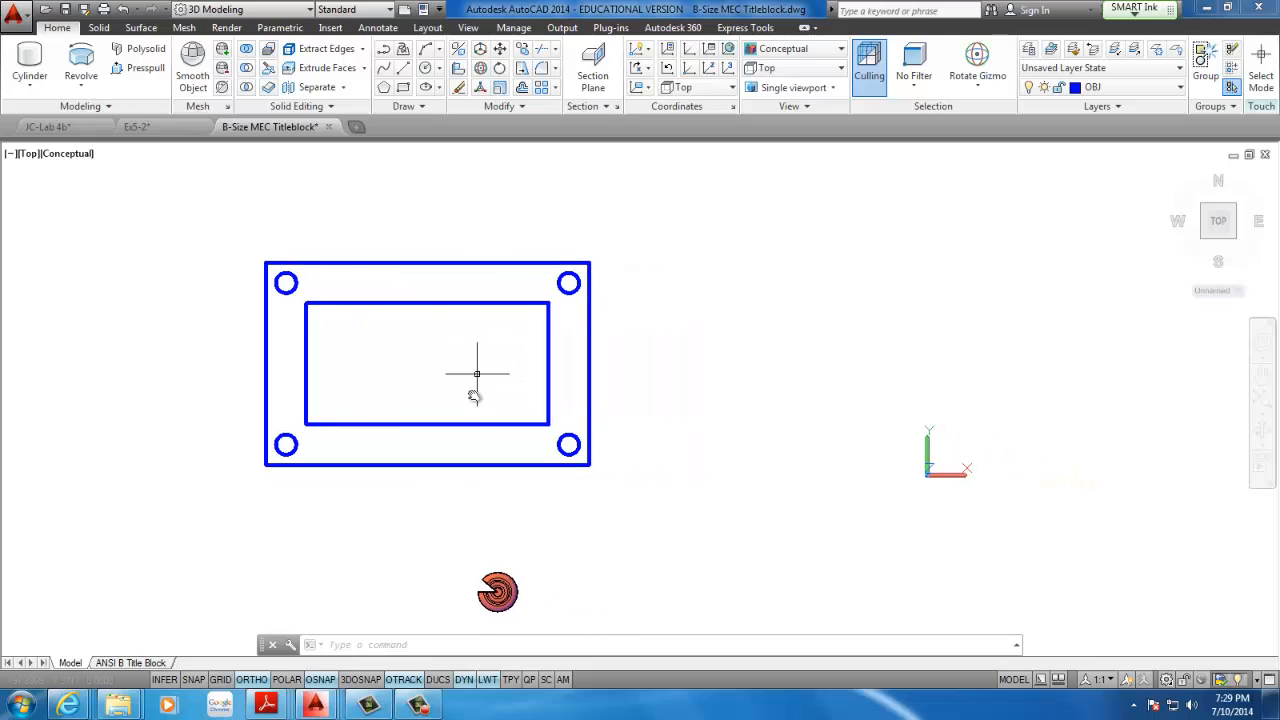
middle_drag(508, 352, 452, 352)
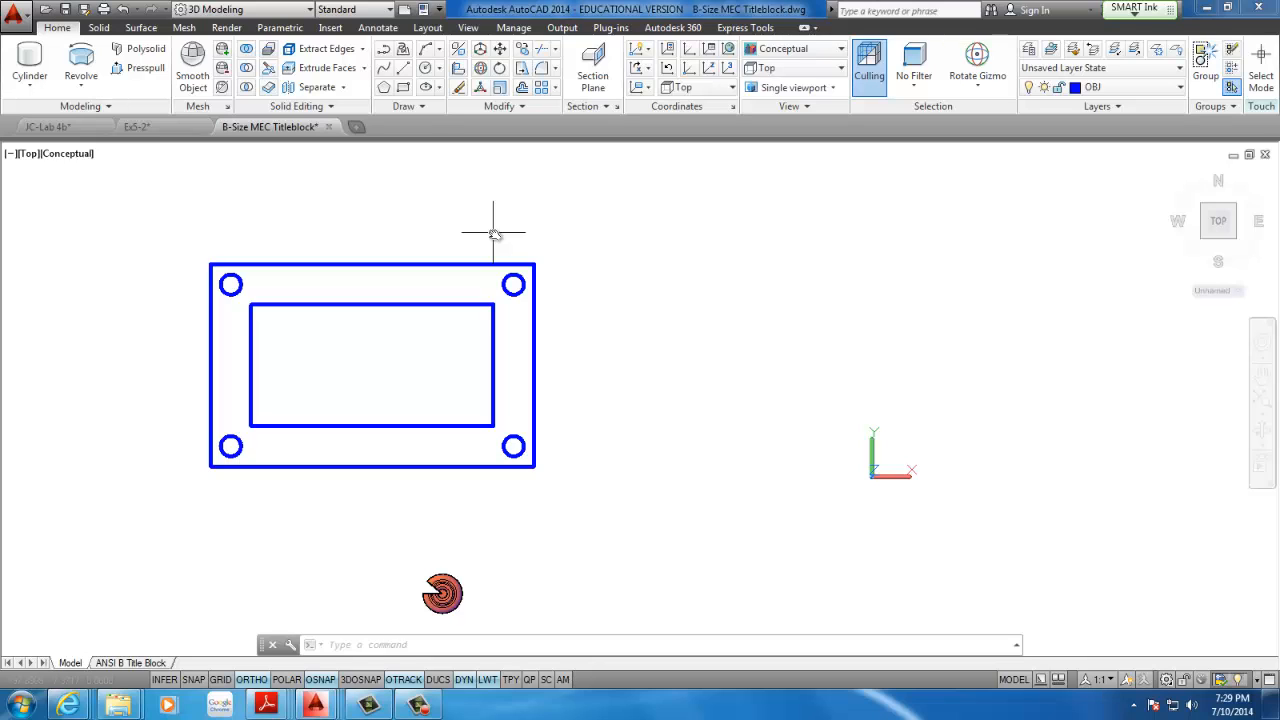
click(403, 88)
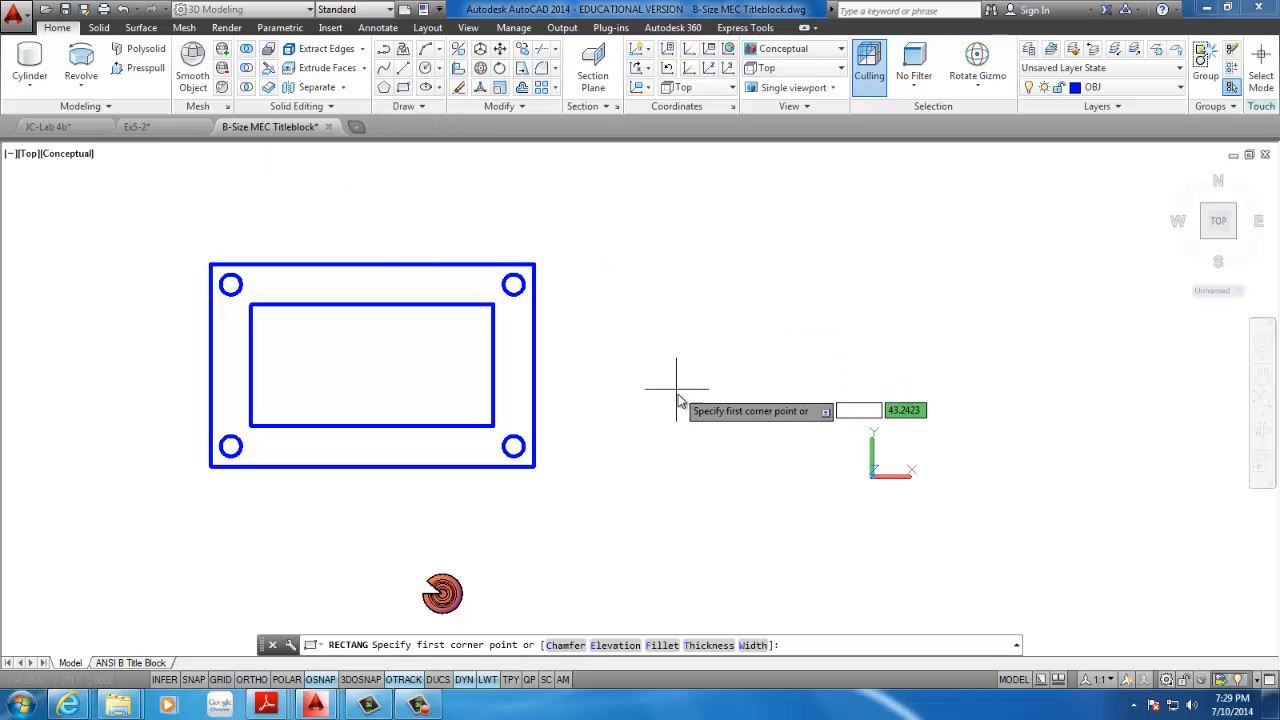
click(653, 391)
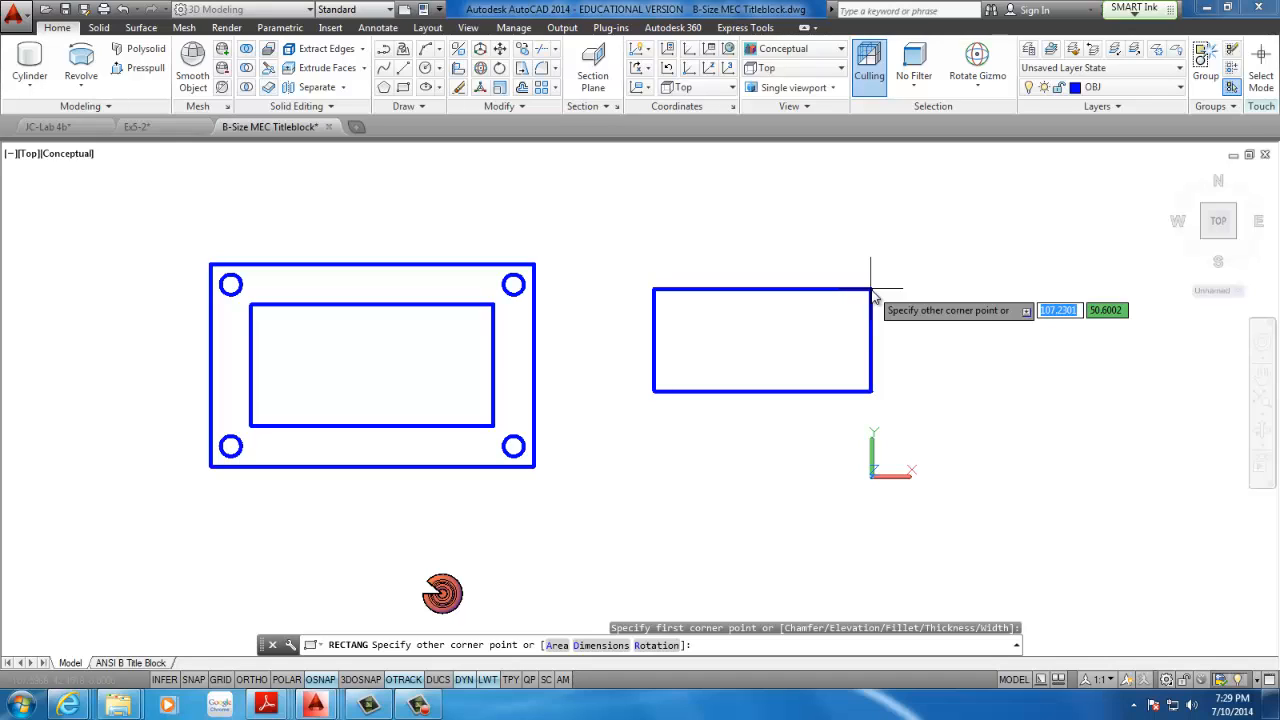
text(d)
key(Return)
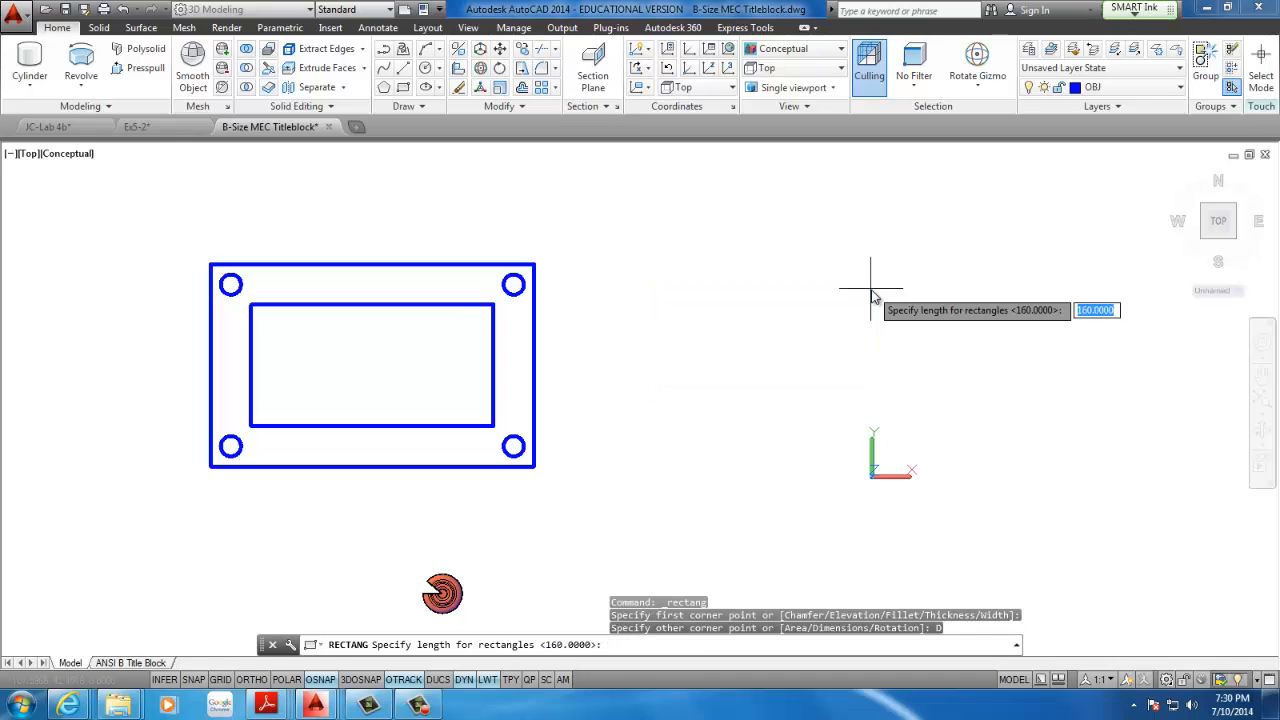
text(80)
key(Return)
text(40)
key(Return)
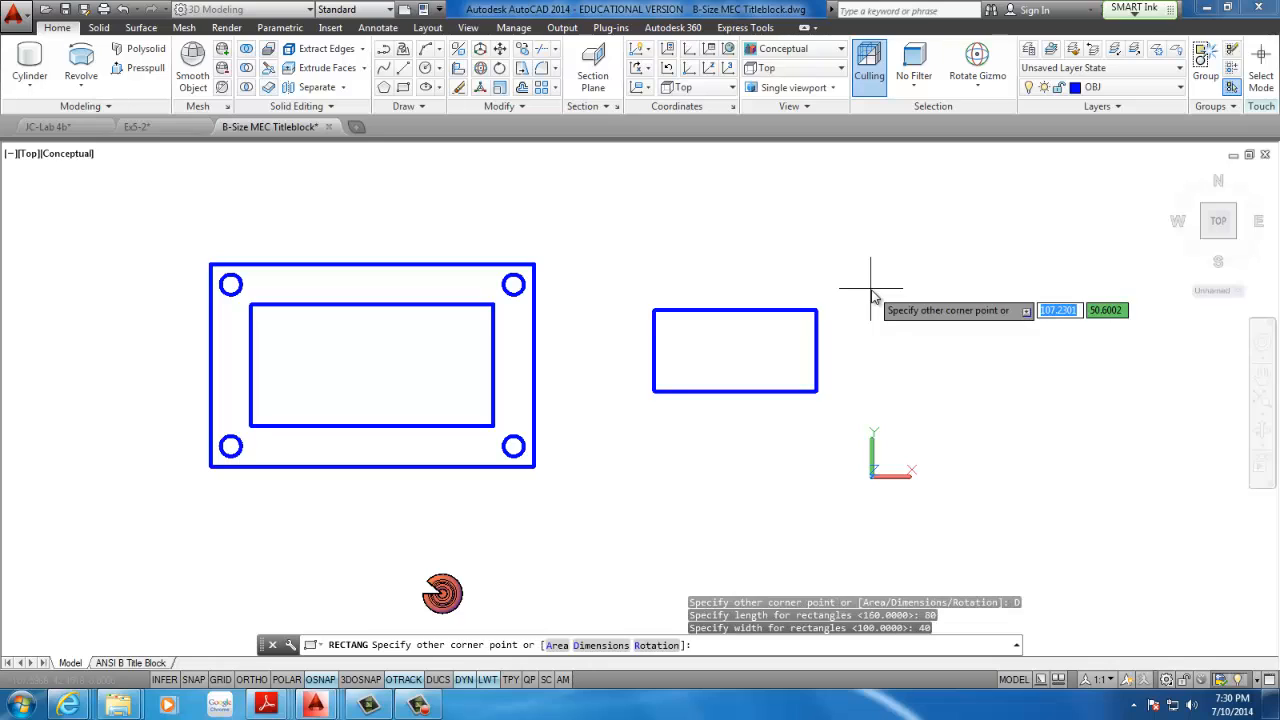
click(882, 297)
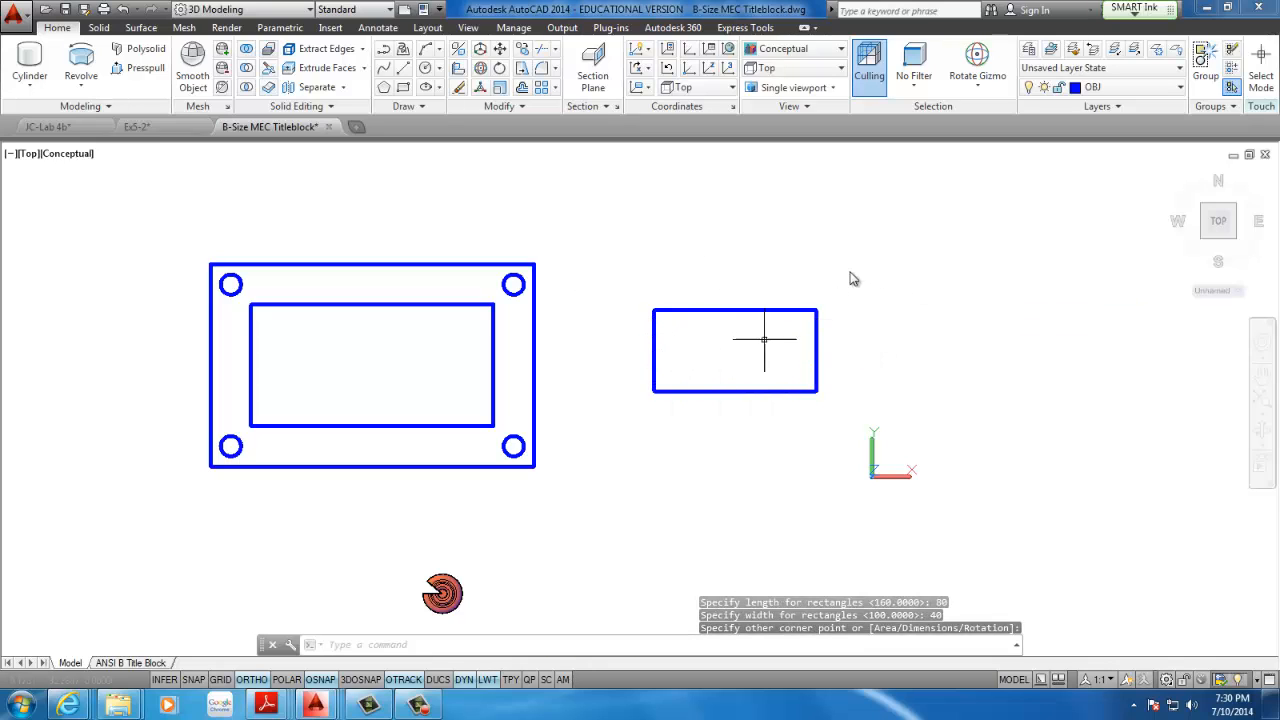
click(440, 89)
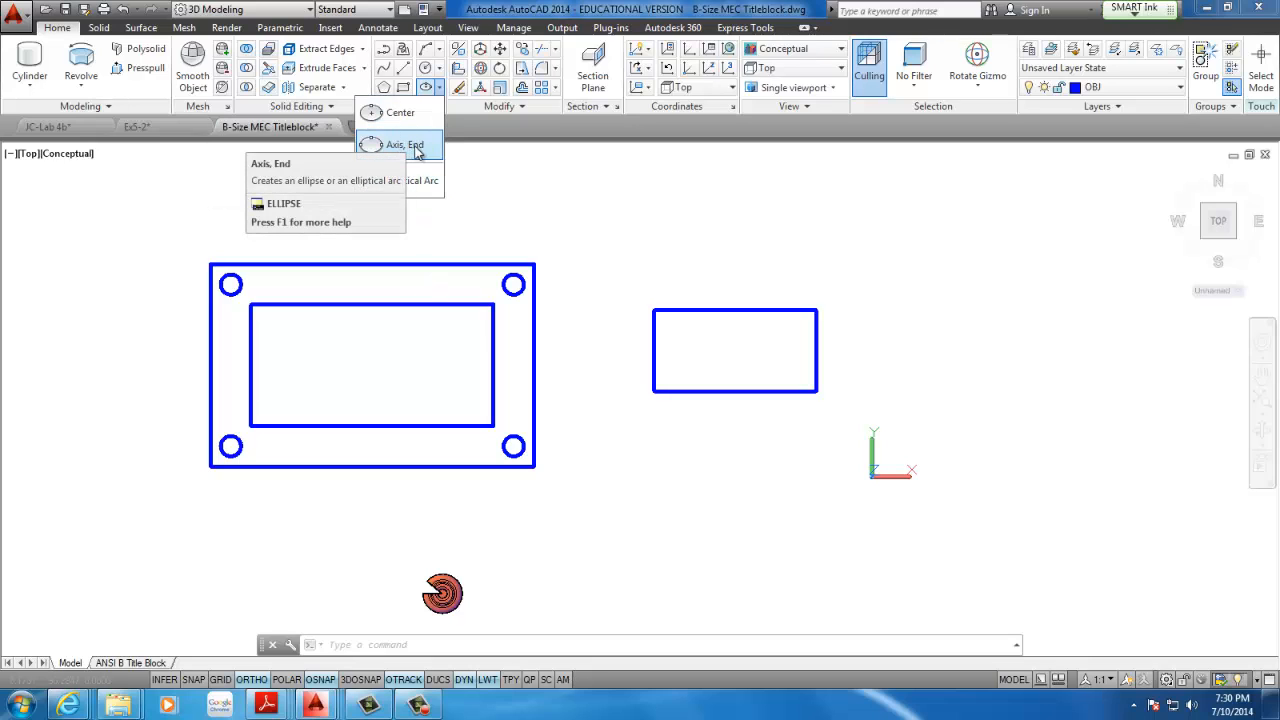
click(418, 152)
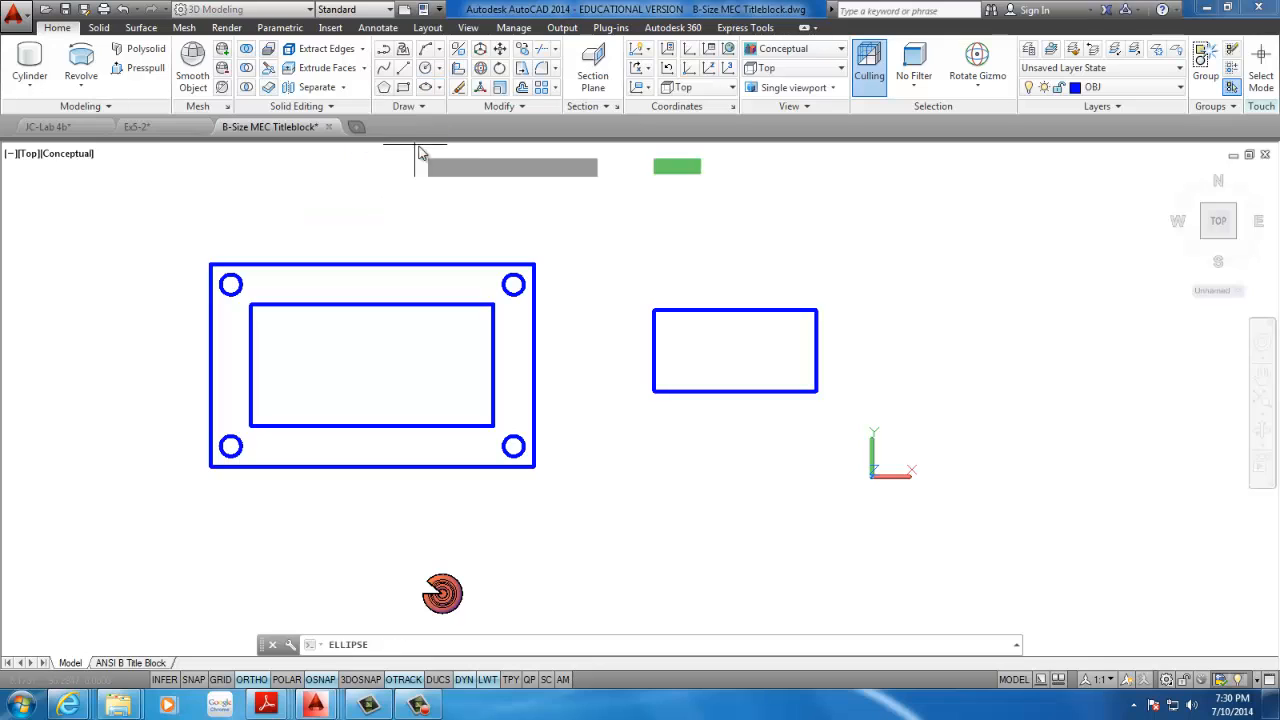
click(653, 349)
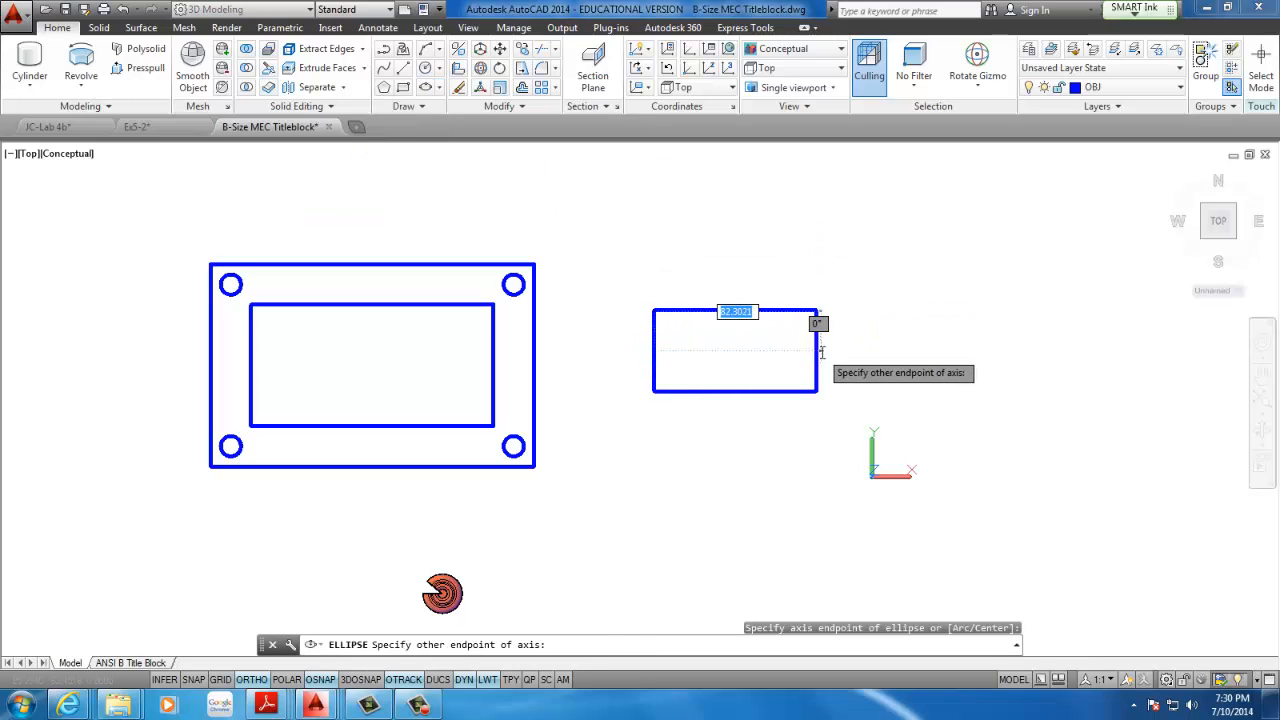
click(816, 346)
key(Escape)
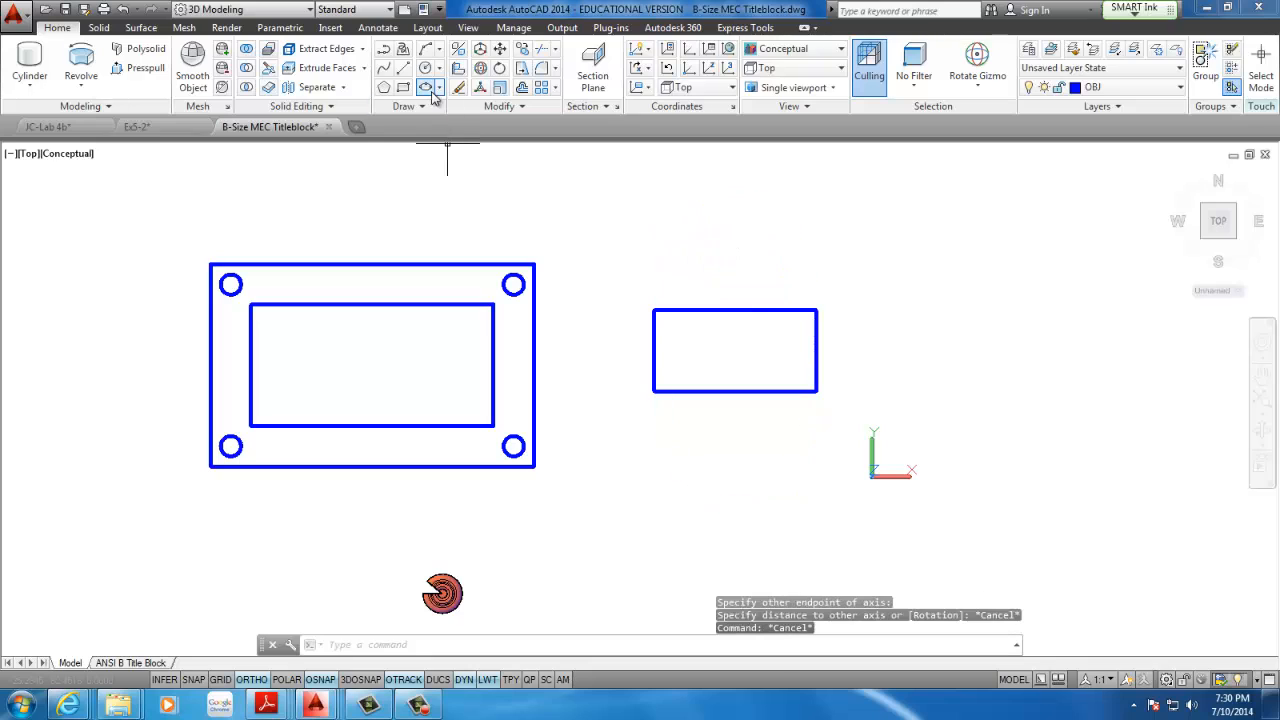
Draw an axis-end ellipse inscribed in the 80 by 40 rectangle, using the midpoints of its two short sides and its upper side
click(439, 88)
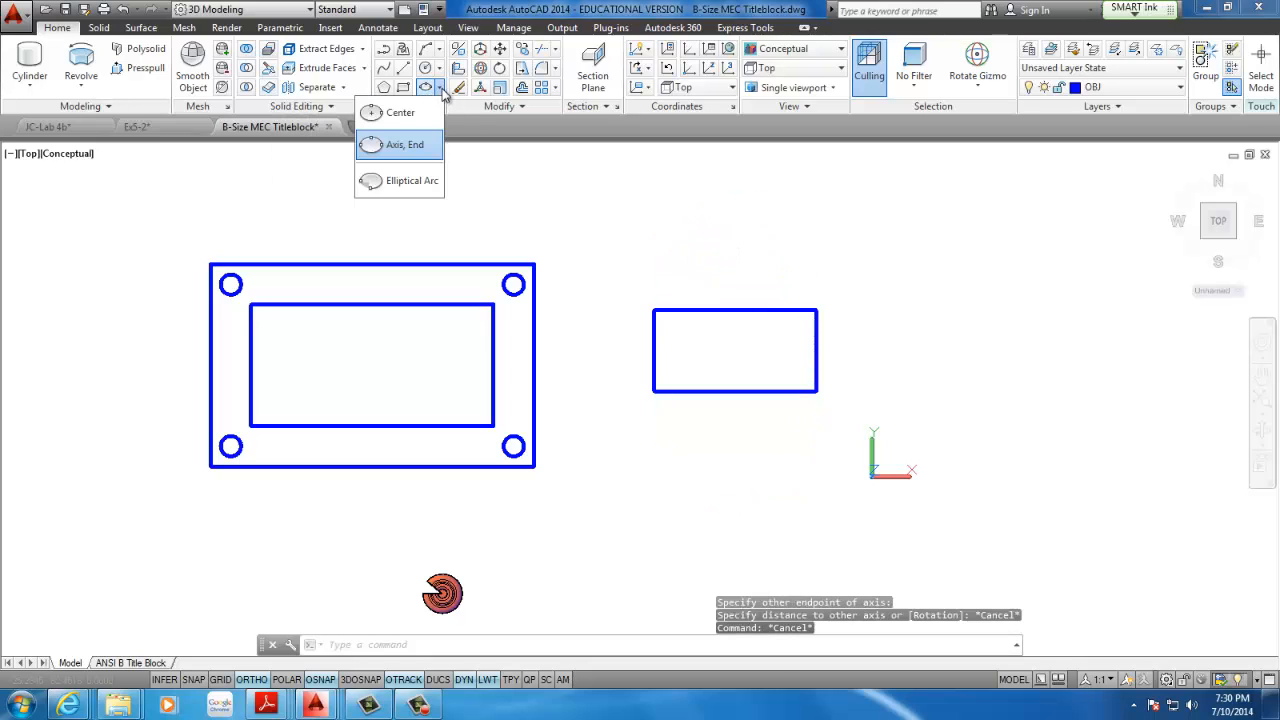
click(410, 148)
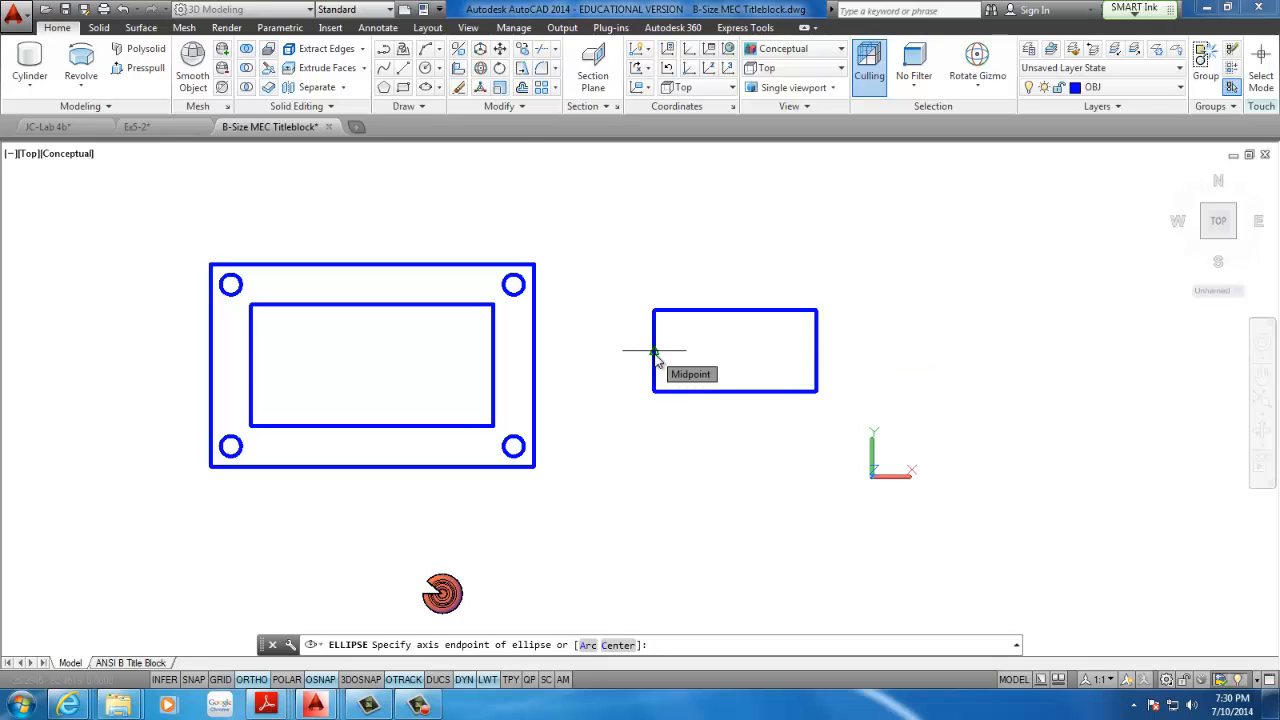
click(654, 351)
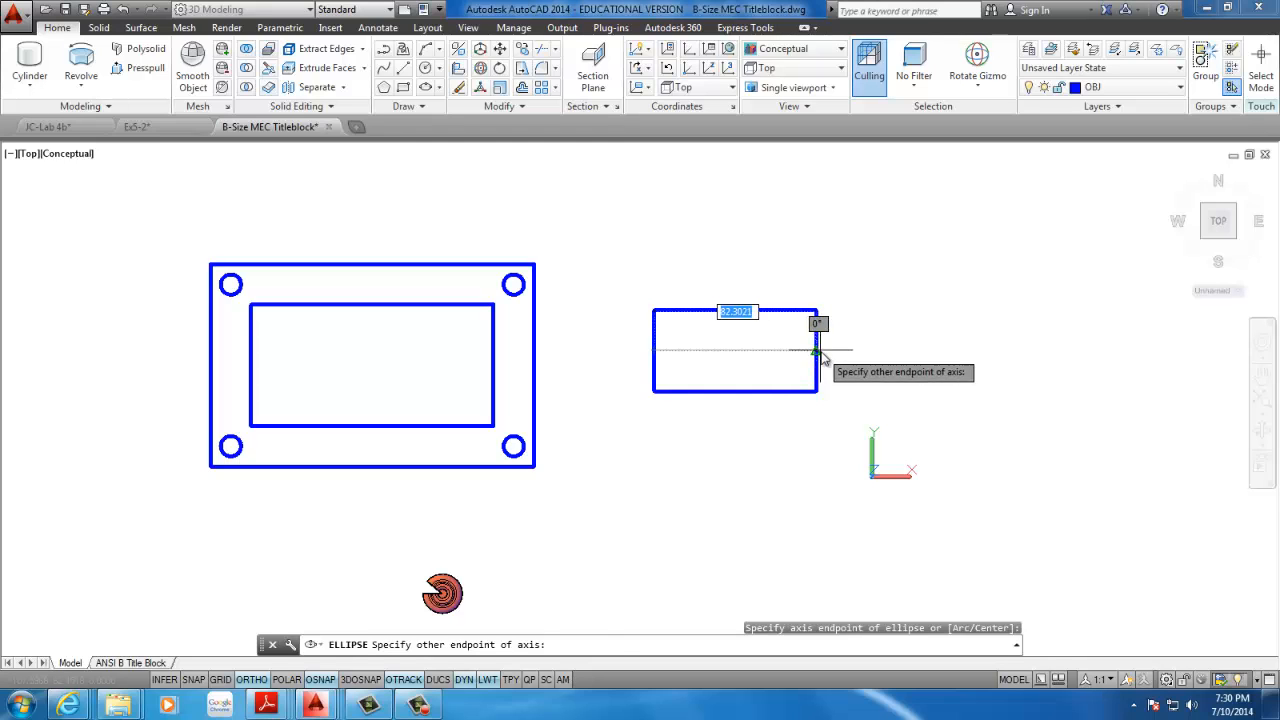
click(816, 350)
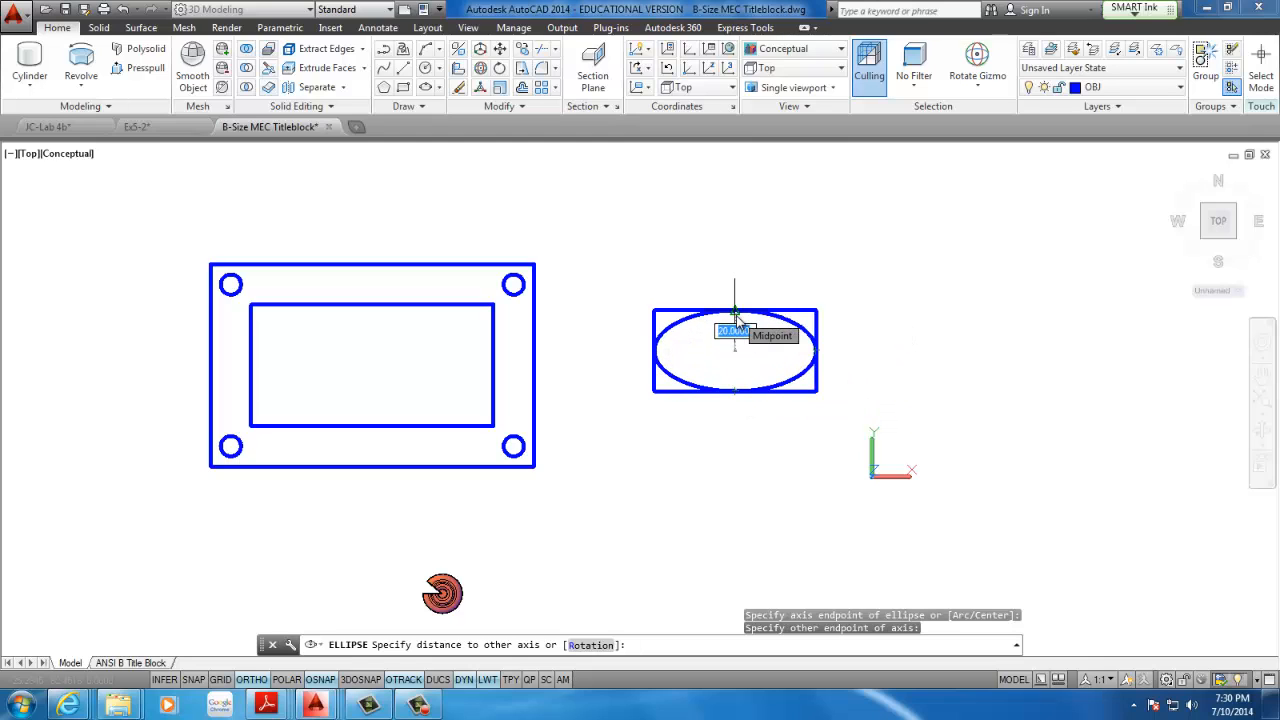
click(735, 313)
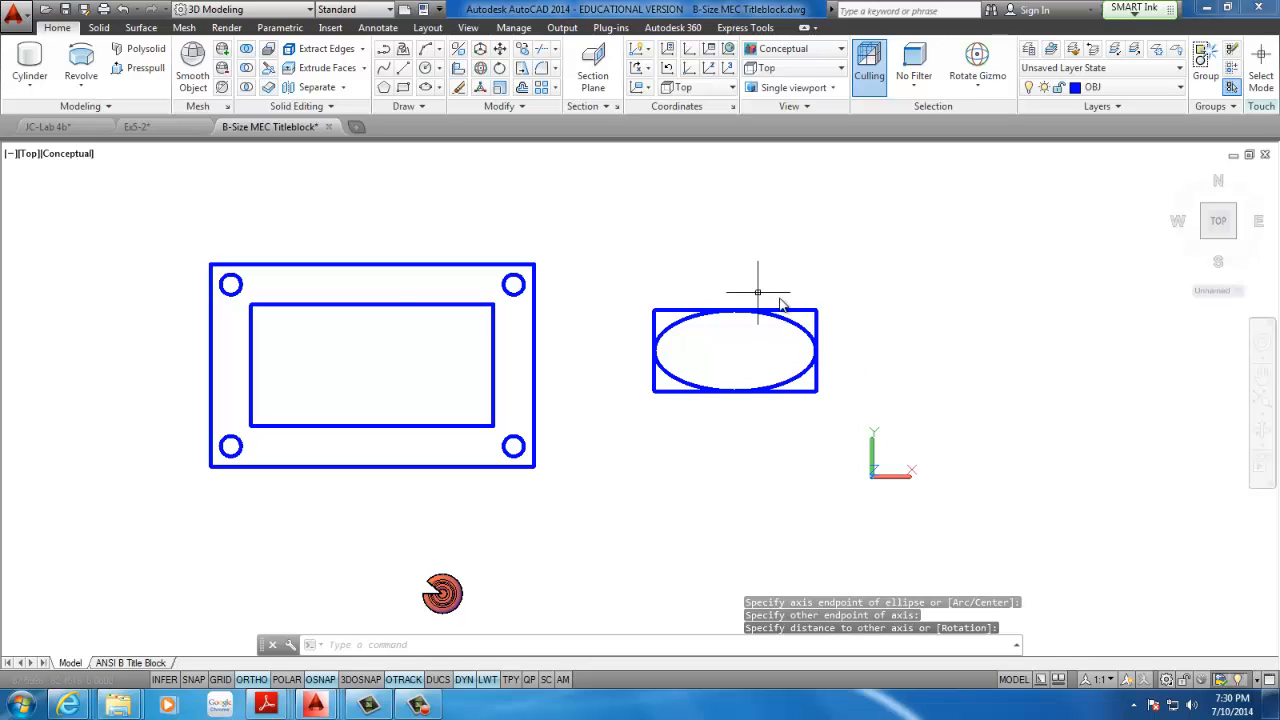
Delete the construction rectangle around the ellipse, keeping the ellipse
scroll(812, 294, up, 2)
click(812, 300)
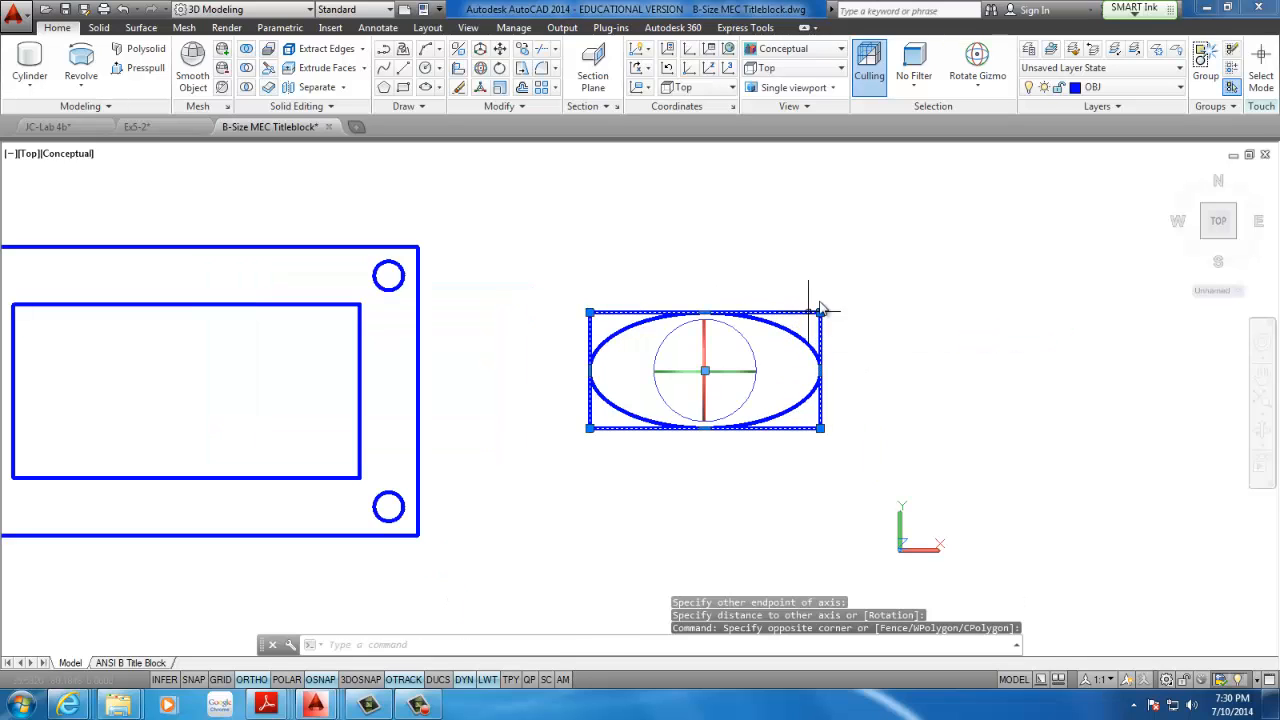
key(Delete)
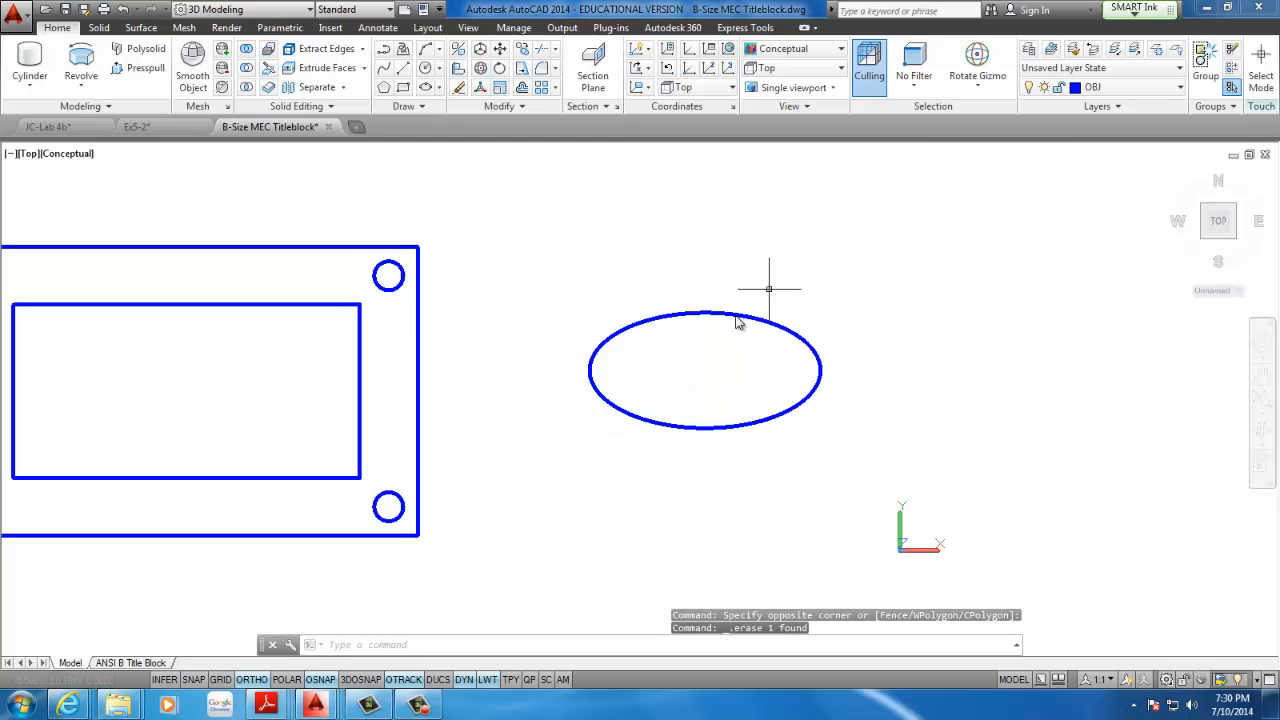
Draw a vertical construction line between the midpoints of the inner rectangle's upper and lower edges
middle_drag(763, 286, 971, 288)
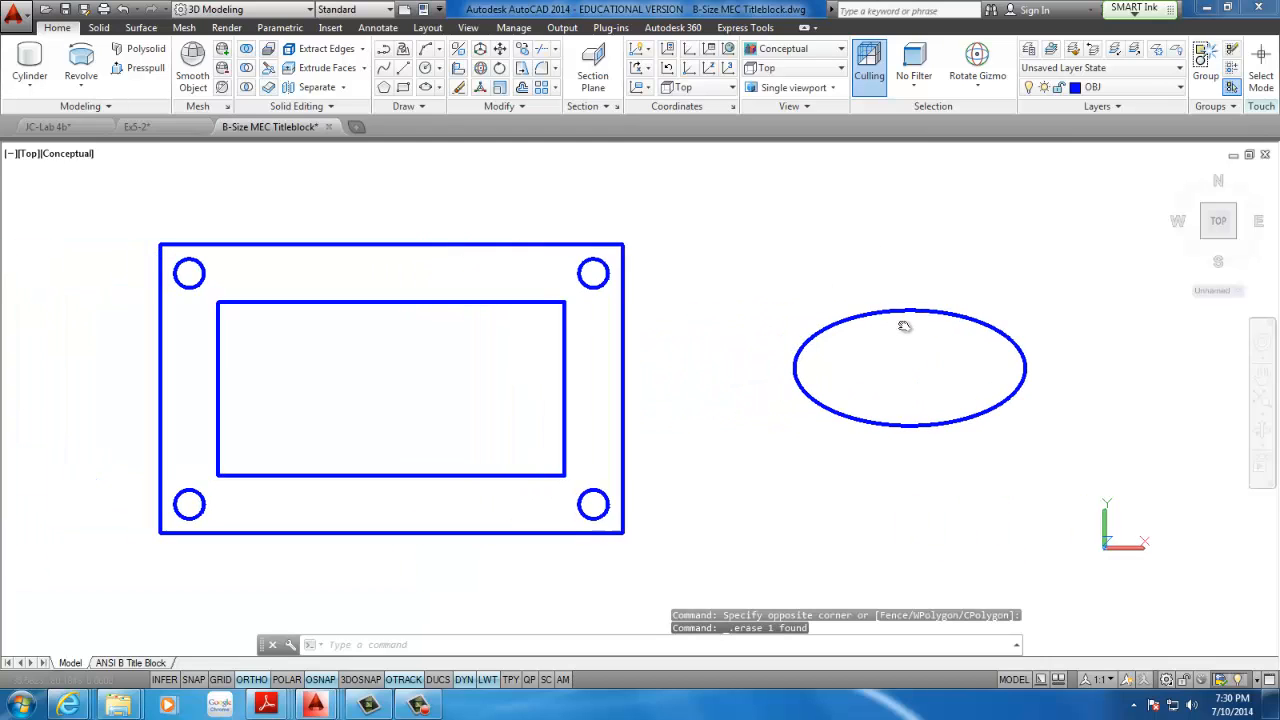
click(402, 70)
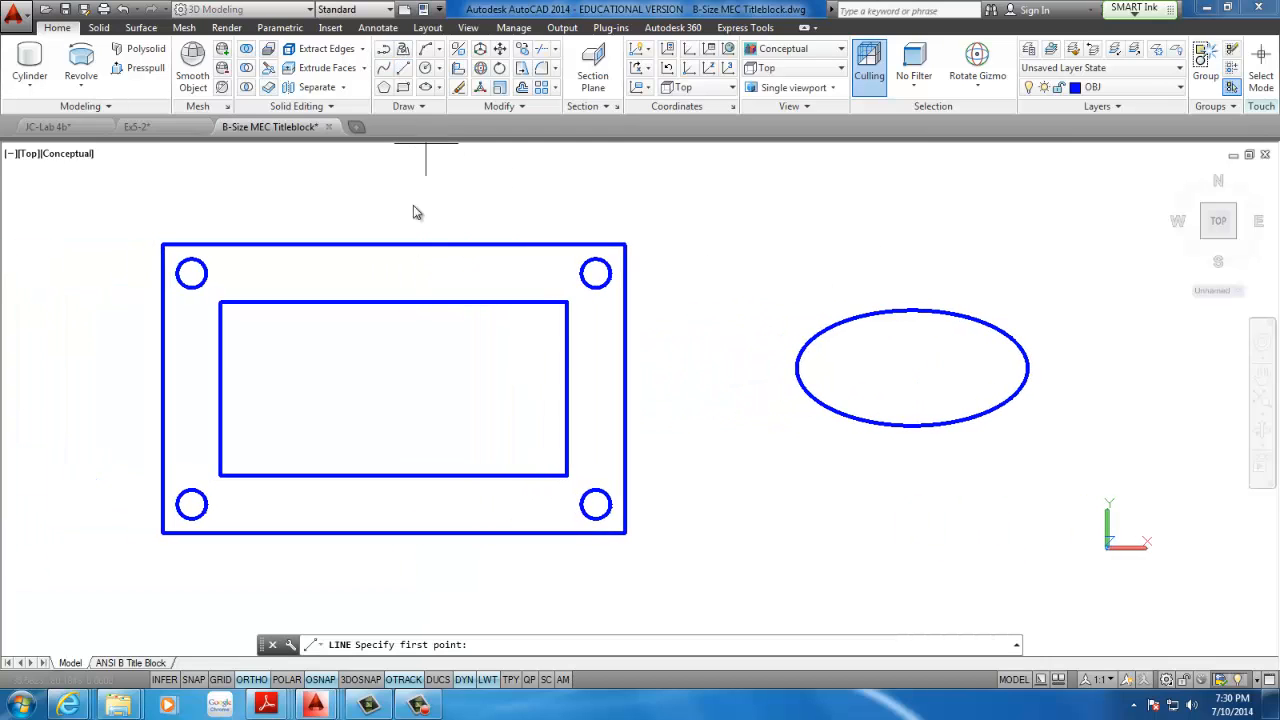
click(393, 302)
click(393, 475)
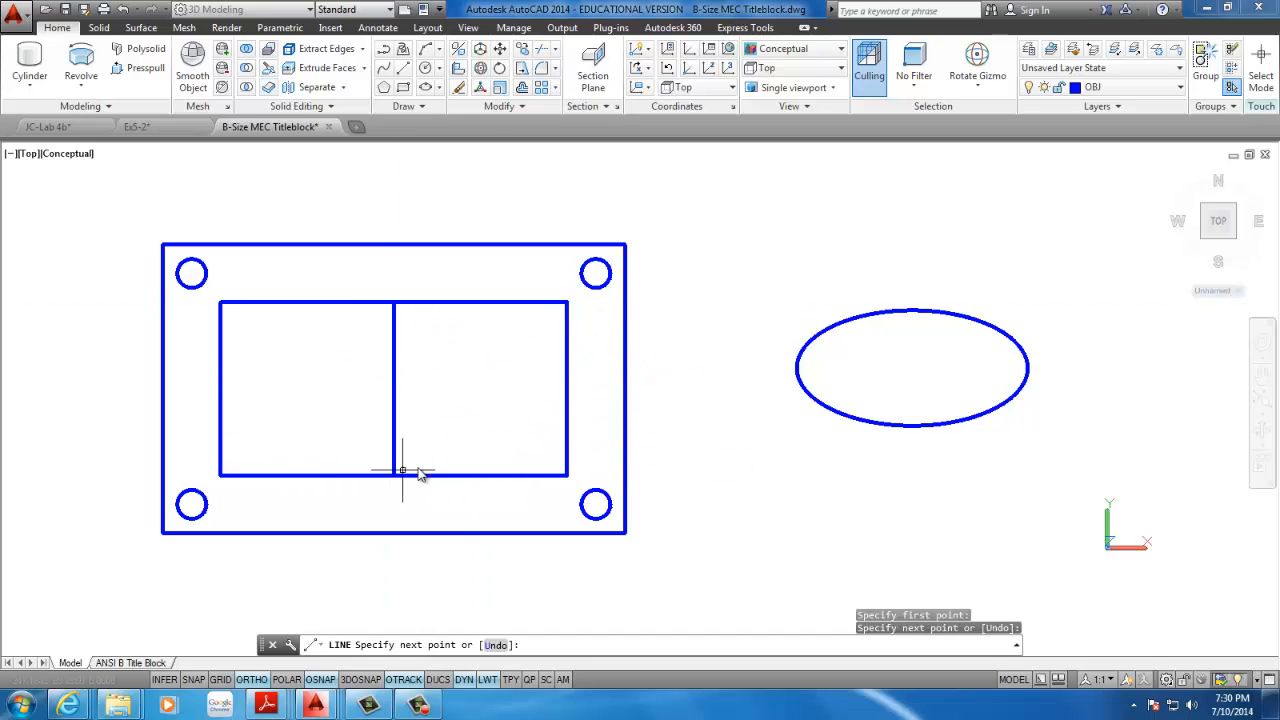
key(Escape)
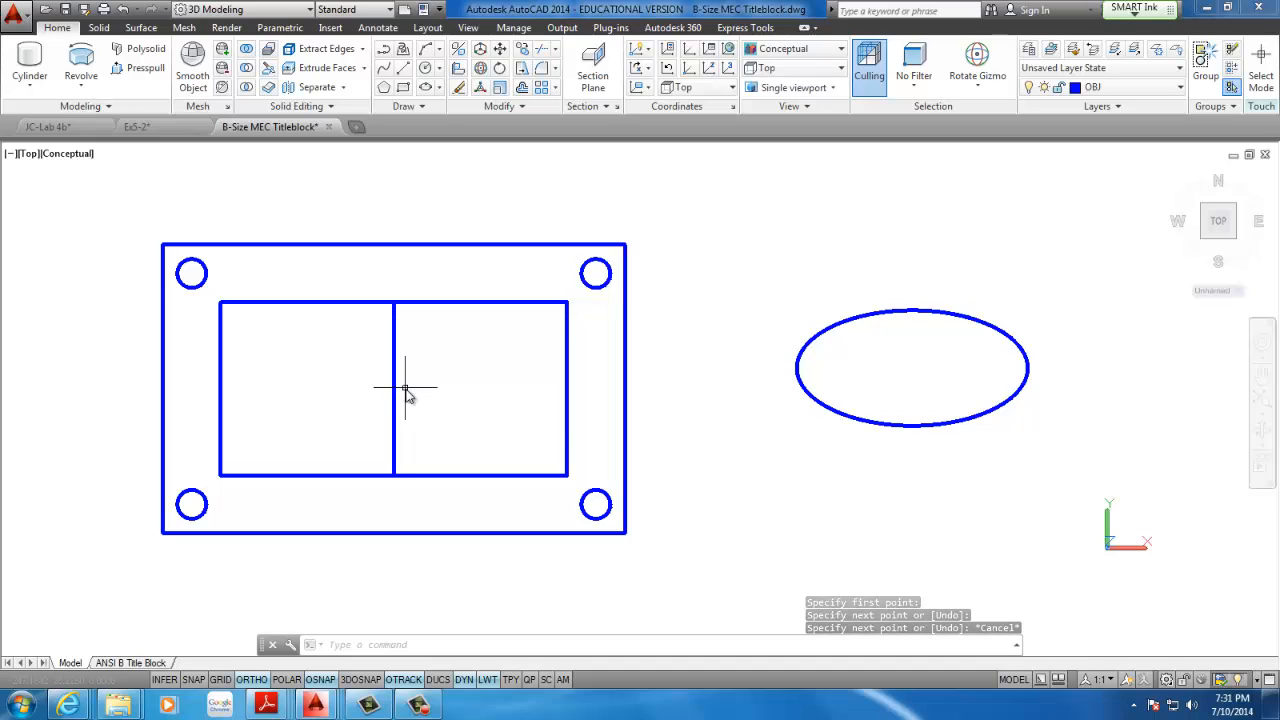
click(499, 48)
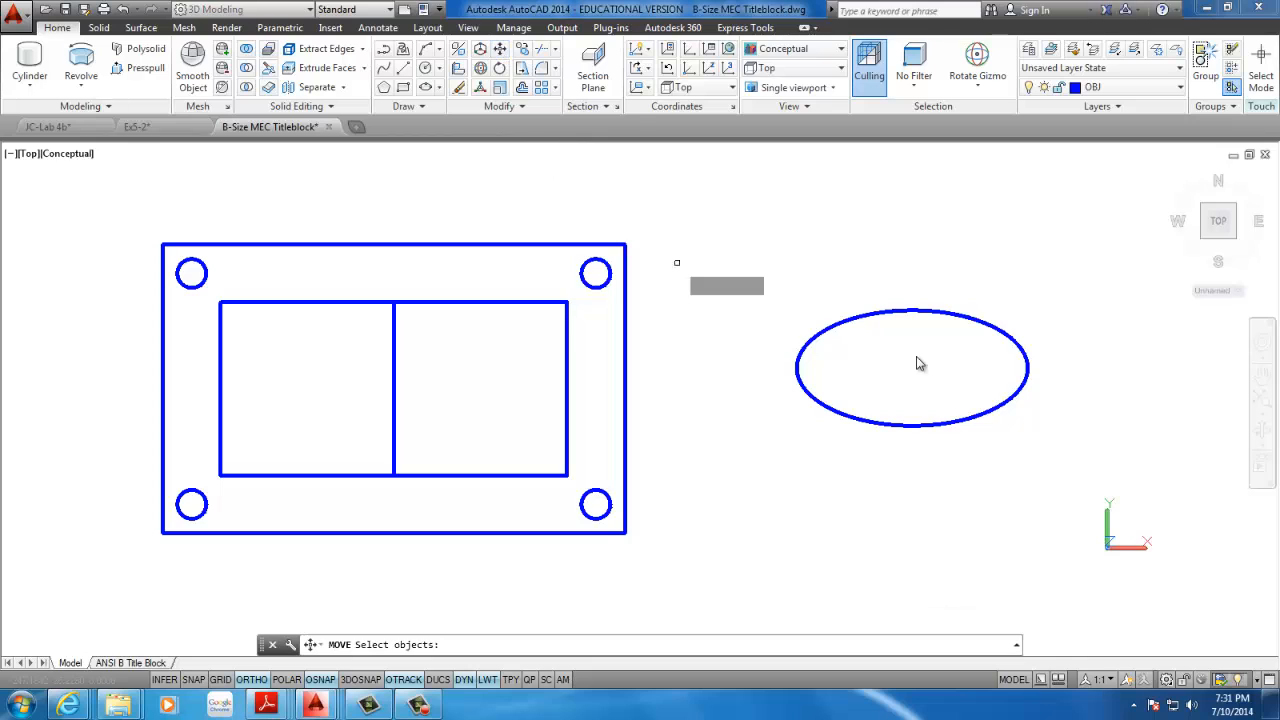
click(967, 281)
click(911, 346)
right_click(912, 350)
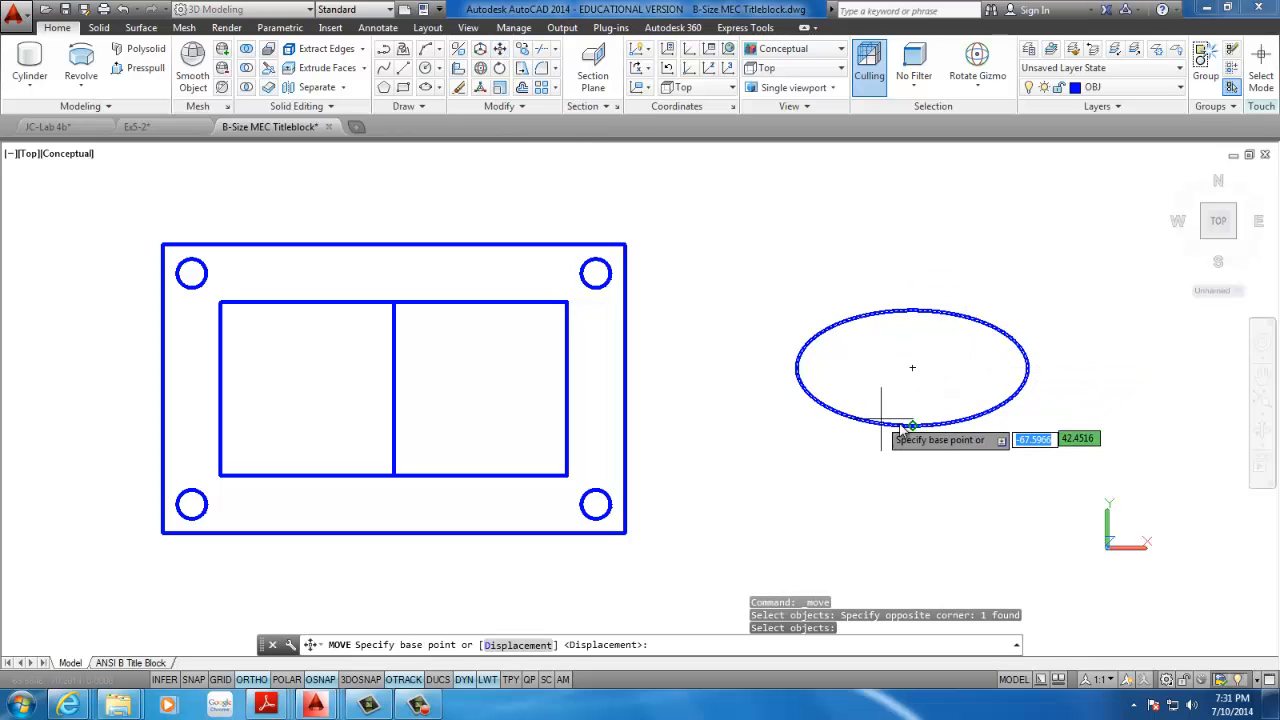
key(Escape)
key(Escape)
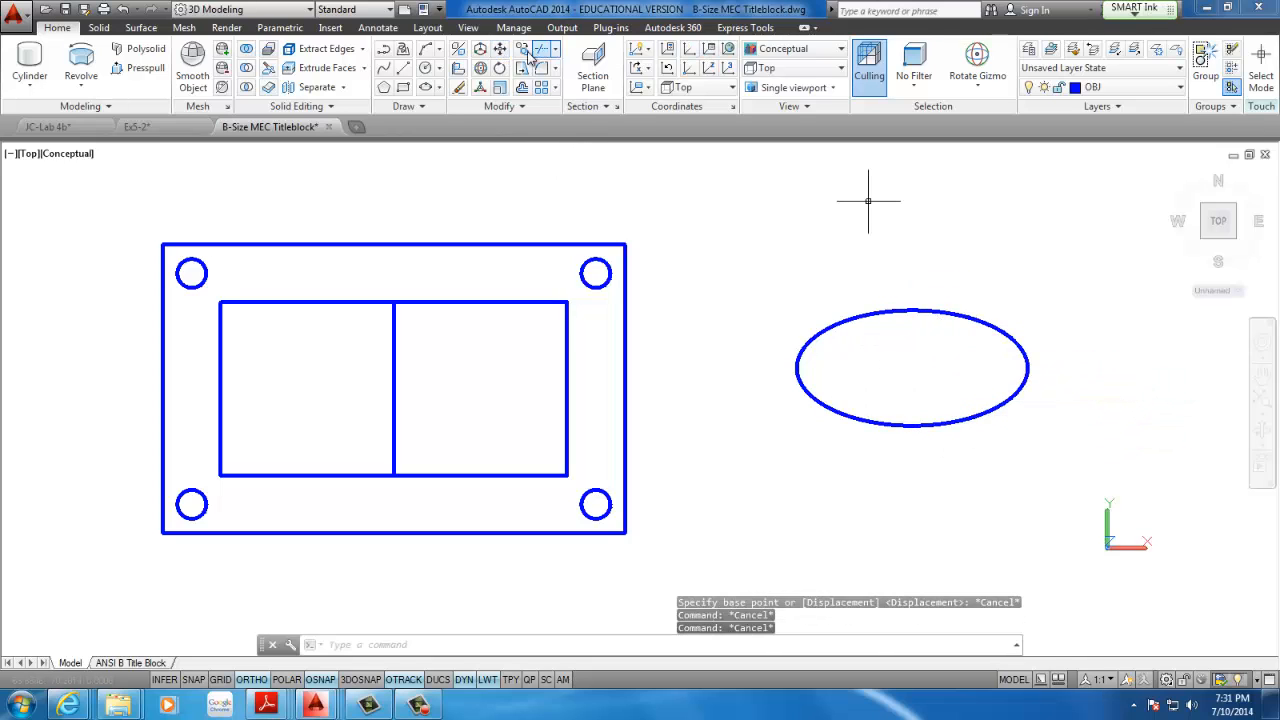
click(499, 50)
click(958, 266)
click(900, 330)
right_click(918, 296)
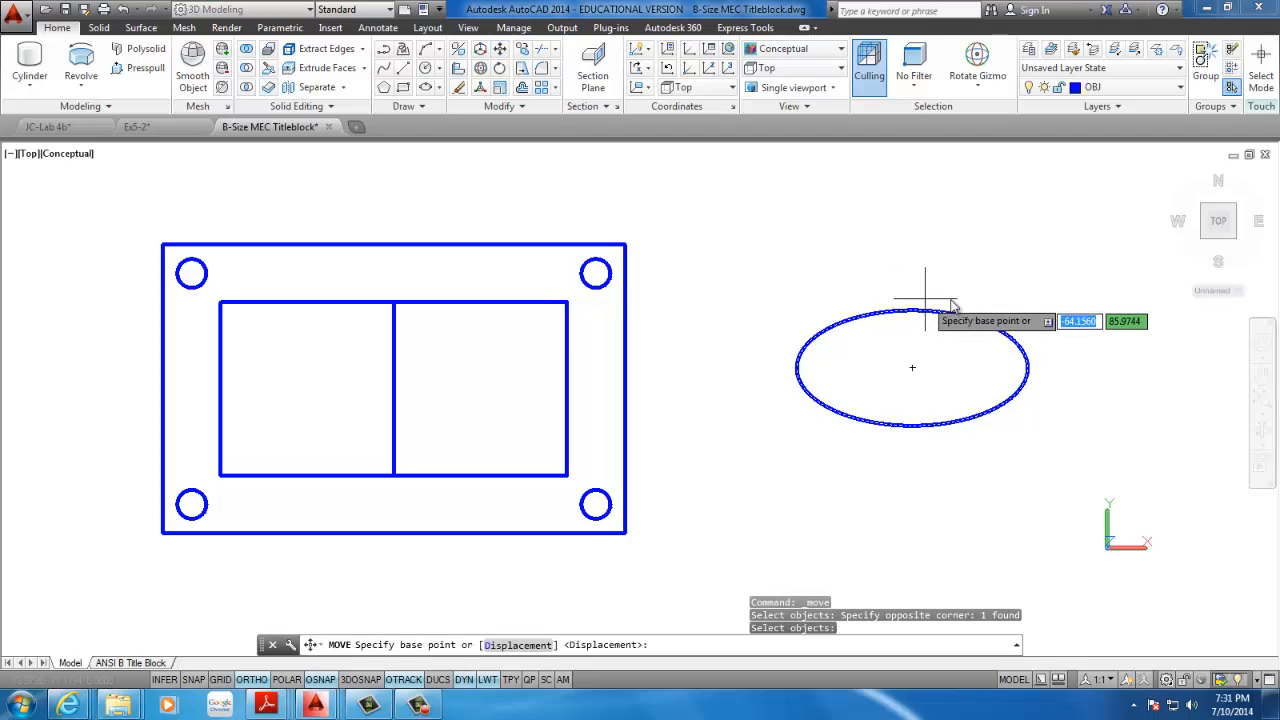
key(Escape)
key(Escape)
Move the ellipse by its centre point onto the midpoint of the vertical construction line inside the inner rectangle
click(499, 49)
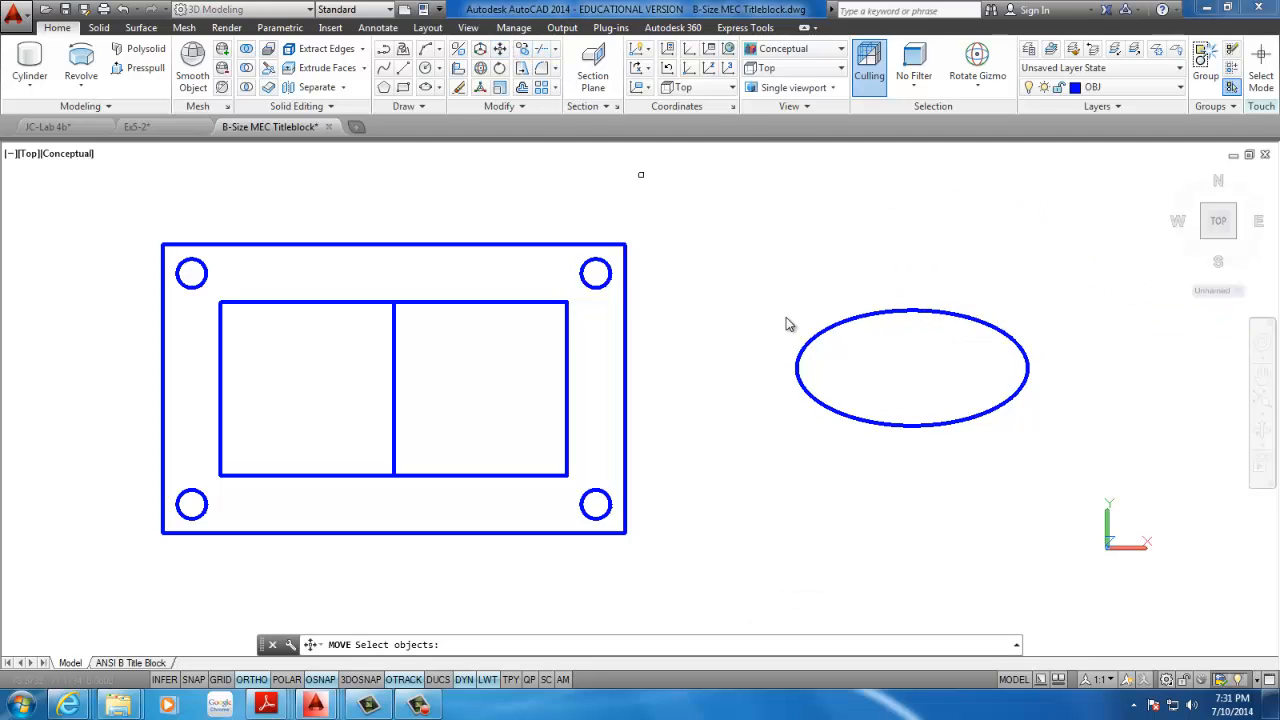
click(815, 342)
right_click(692, 195)
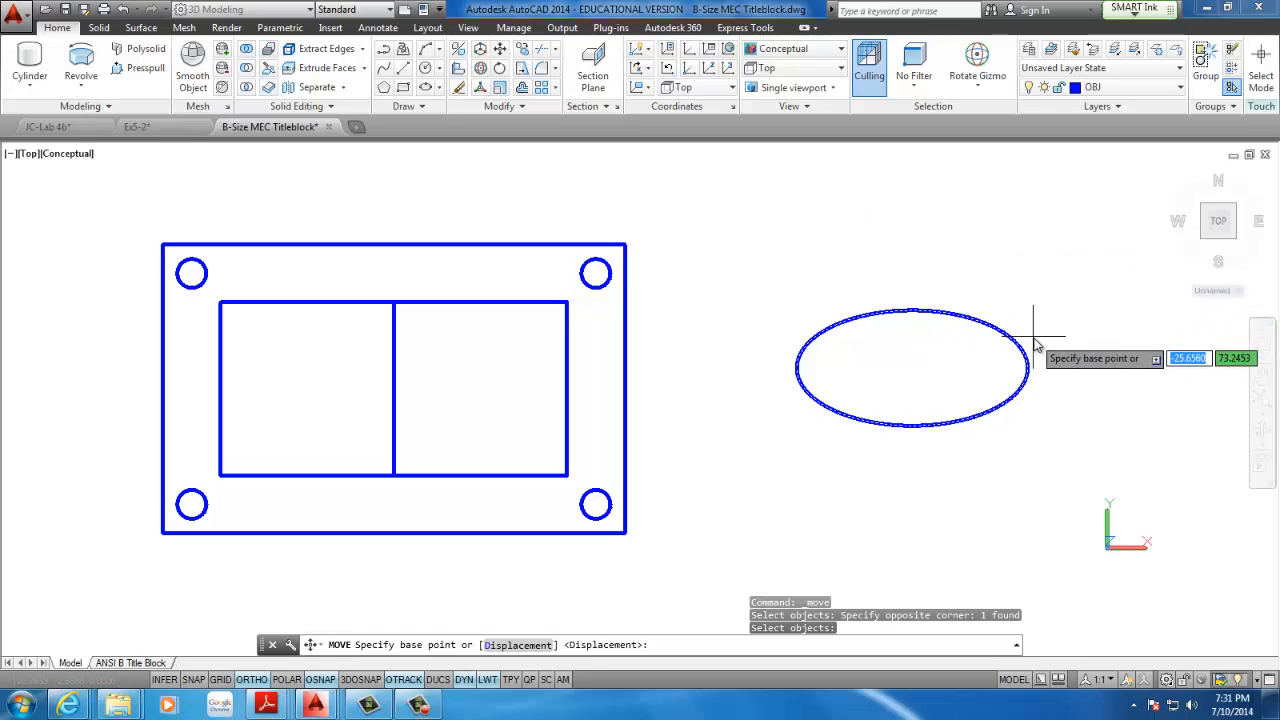
click(912, 368)
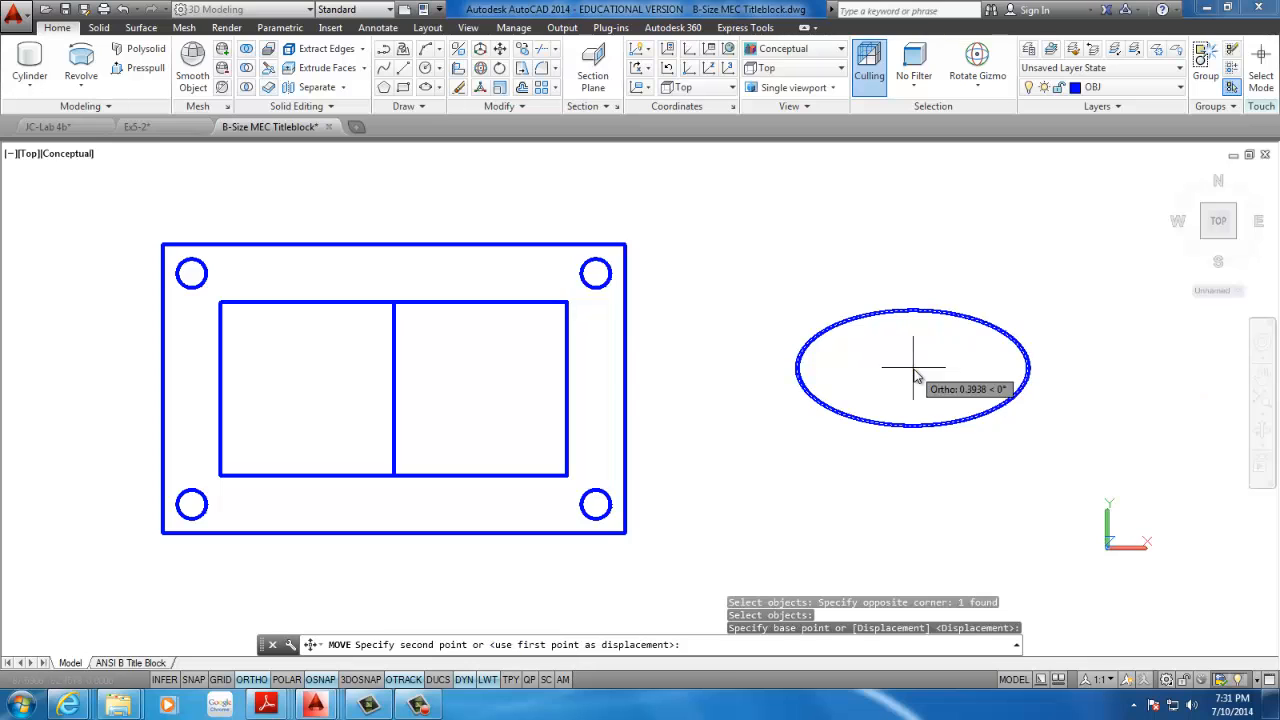
click(397, 392)
Delete the vertical construction line crossing the inner rectangle, keeping the centred ellipse
scroll(404, 367, up, 4)
scroll(404, 367, down, 5)
middle_drag(402, 367, 548, 347)
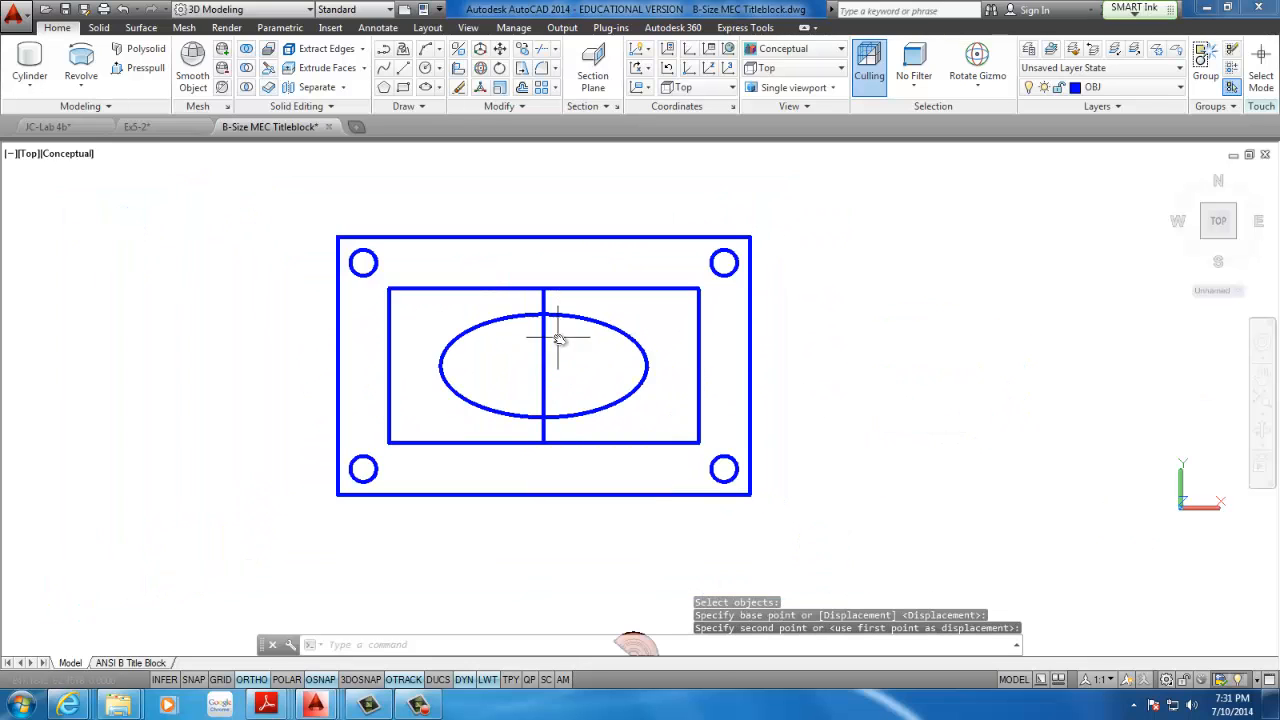
drag(558, 338, 527, 358)
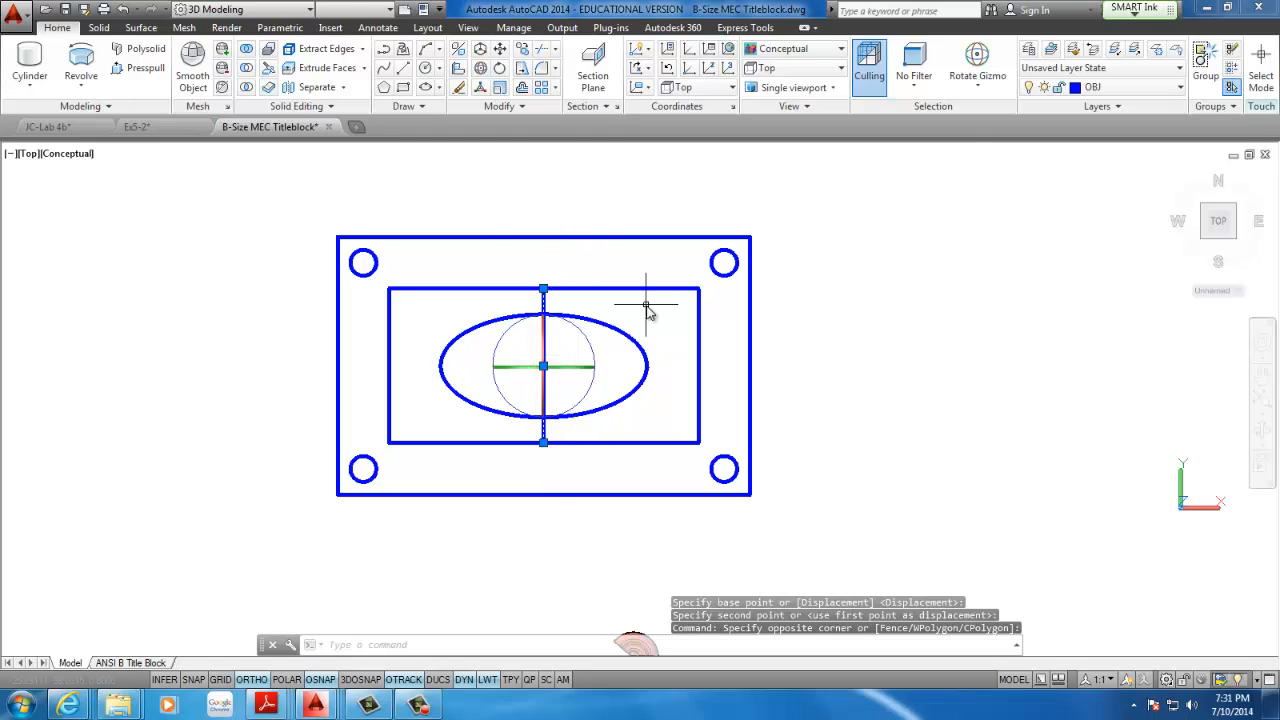
key(Delete)
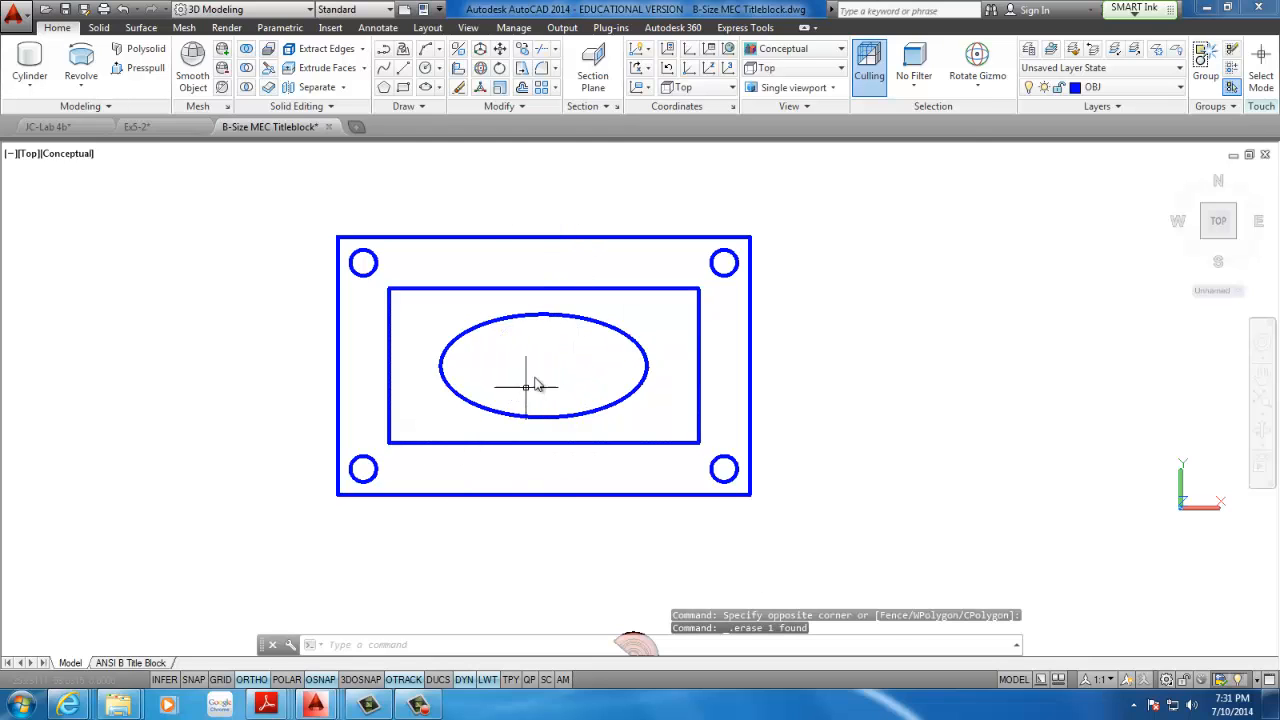
mouse_move(560, 397)
middle_down()
mouse_move(408, 373)
mouse_move(526, 417)
mouse_move(557, 414)
mouse_move(541, 409)
middle_up()
scroll(446, 385, down, 3)
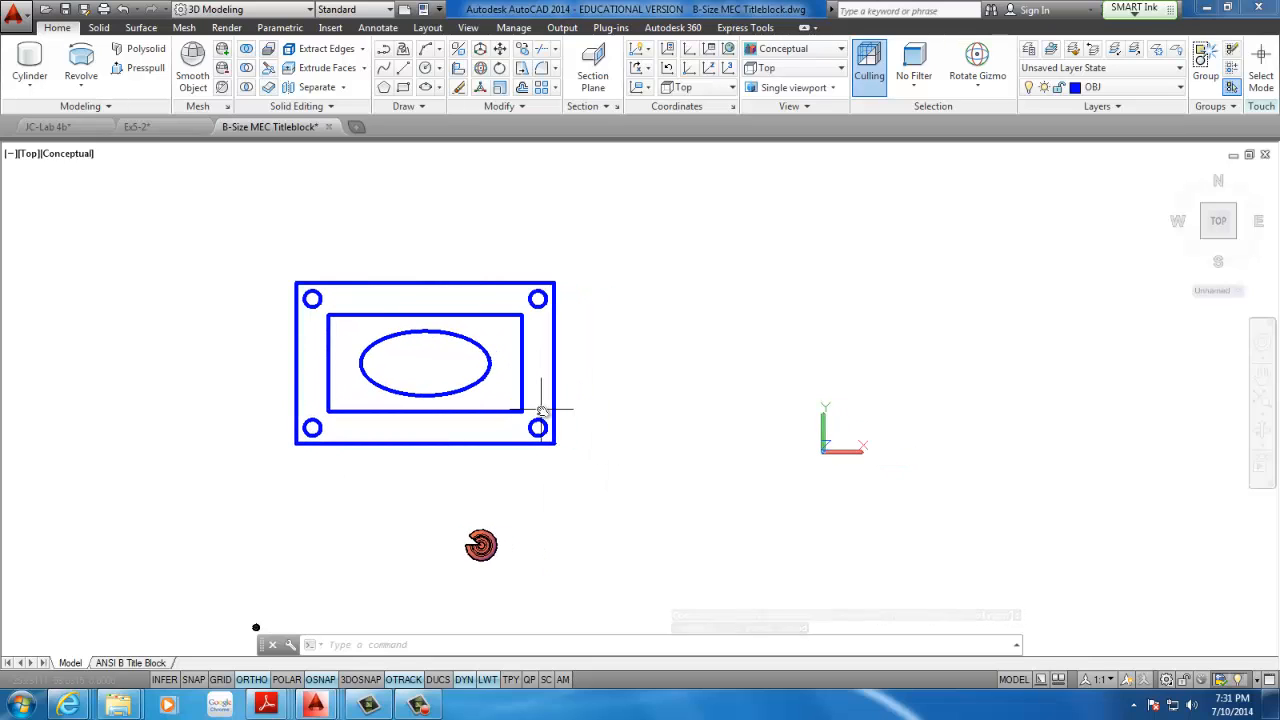
click(420, 705)
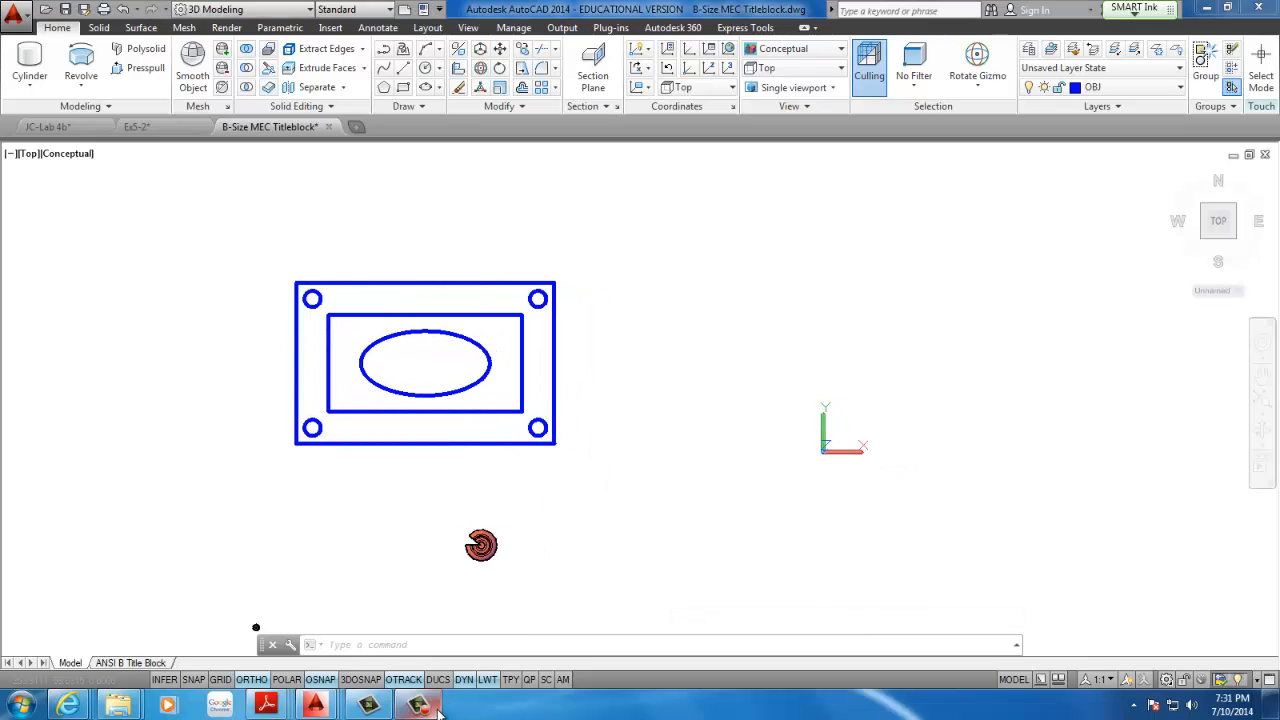
click(1203, 630)
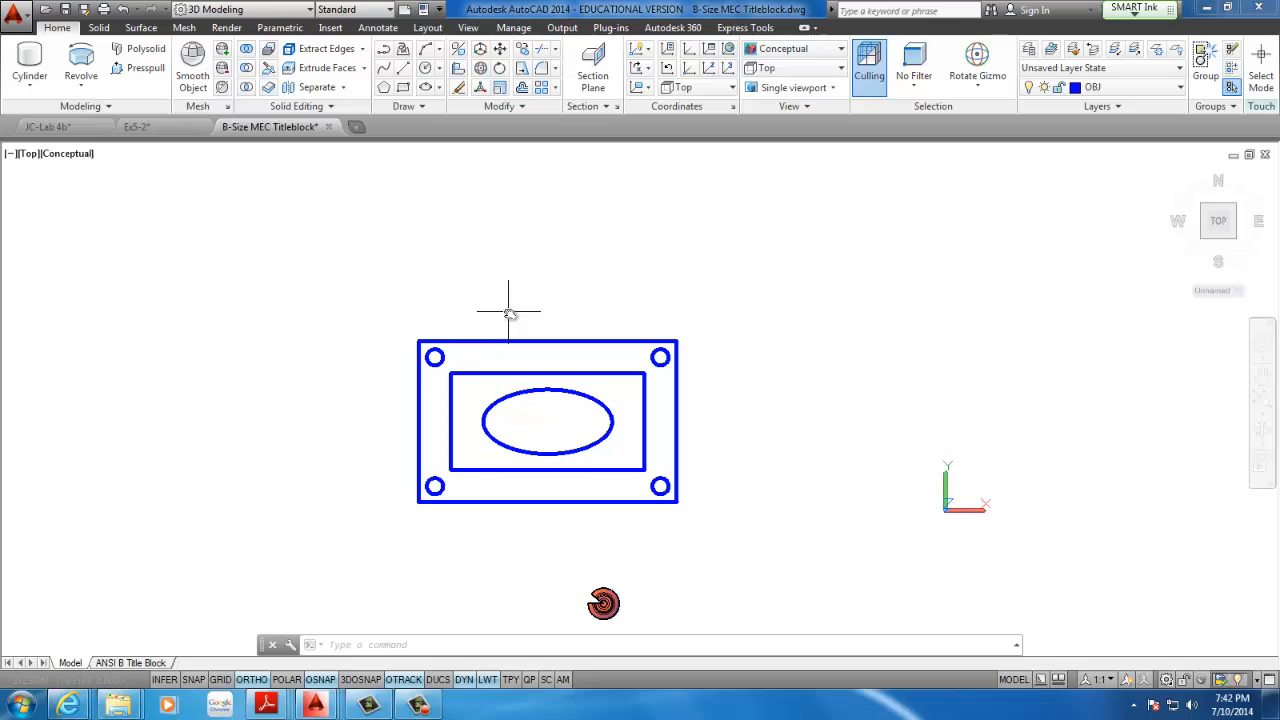
Set the model view to SE Isometric so the flat outlines are seen in 3D
shift+middle_drag(666, 305, 747, 259)
scroll(546, 403, down, 7)
scroll(540, 402, up, 8)
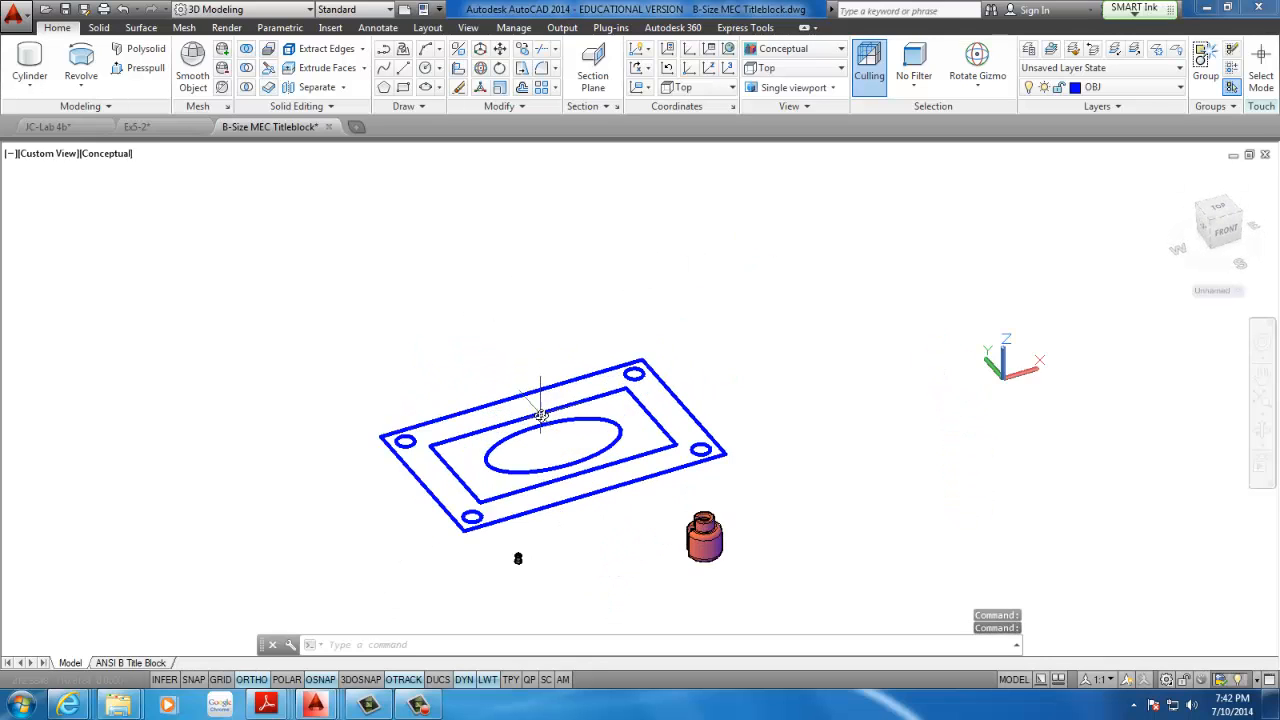
shift+middle_drag(547, 401, 345, 390)
shift+middle_drag(453, 388, 785, 153)
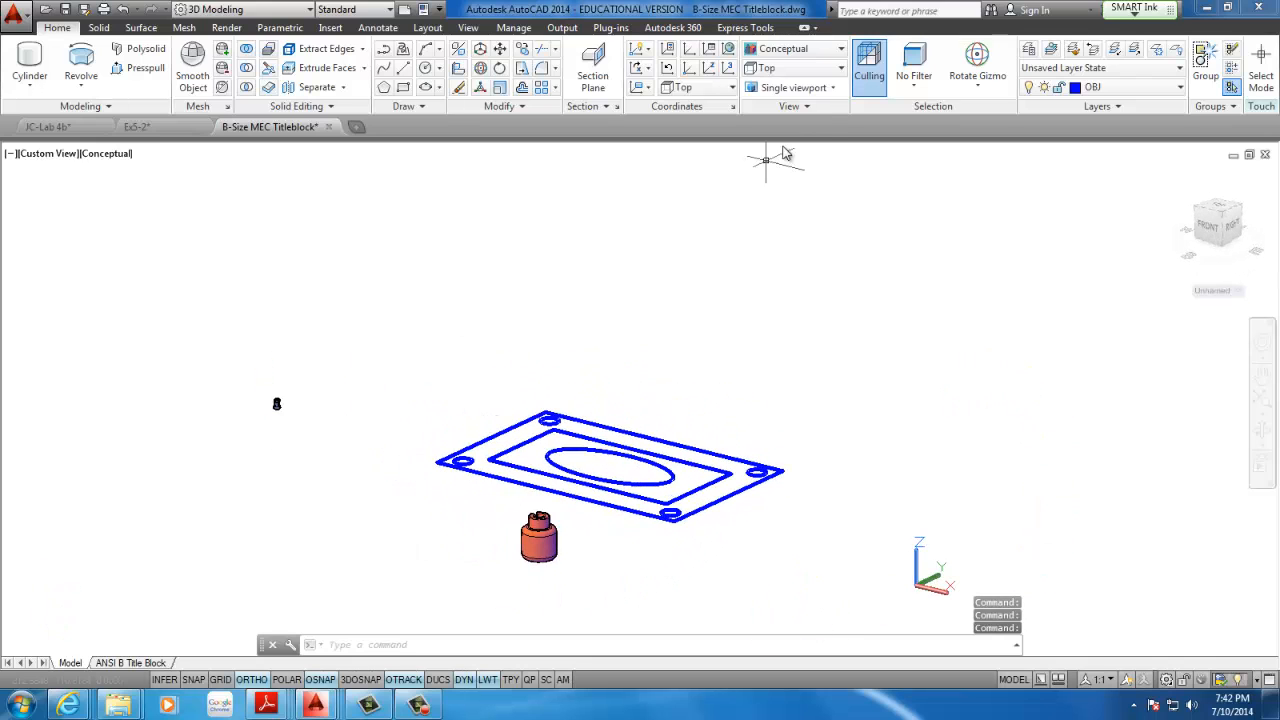
click(795, 67)
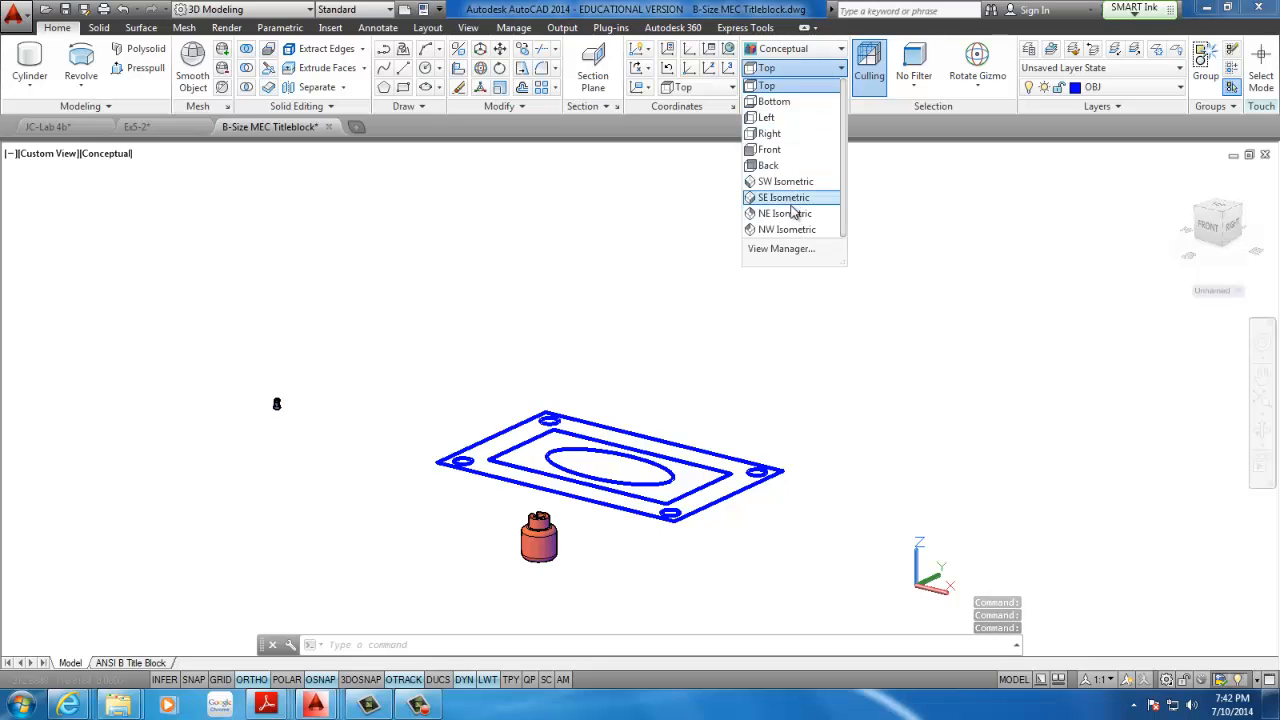
click(796, 198)
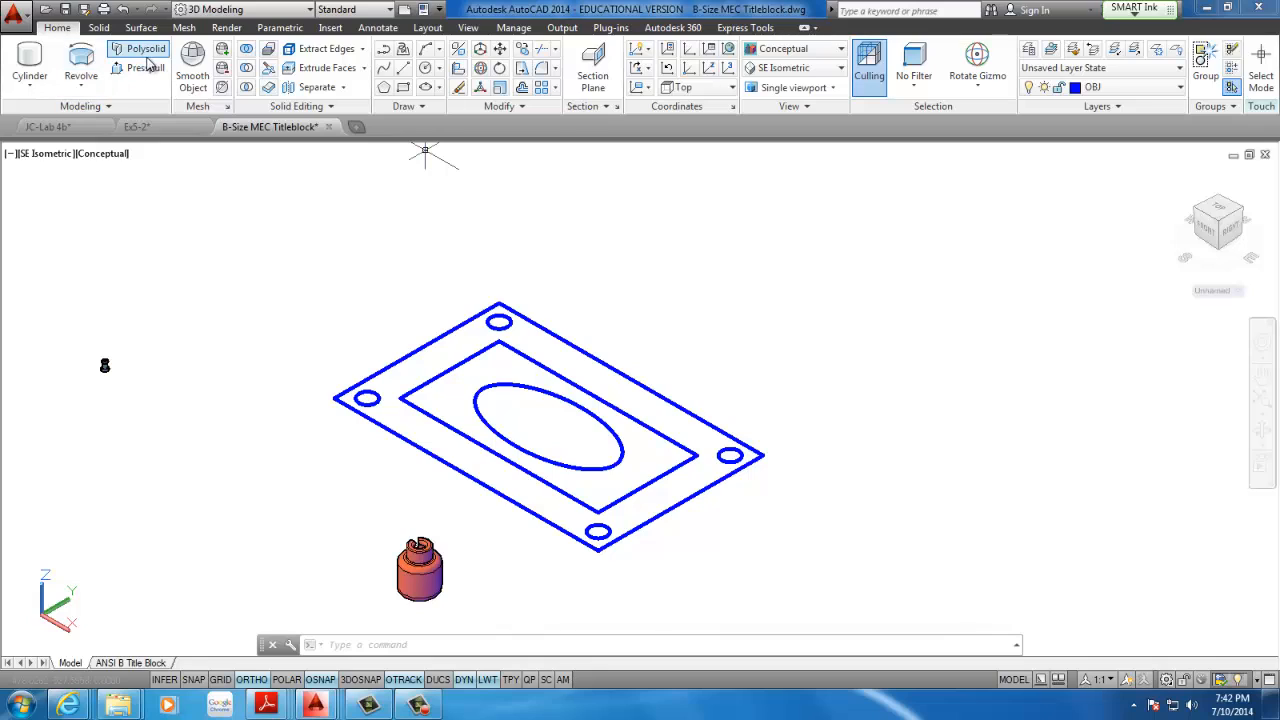
Presspull the border area between the outer and inner rectangles, excluding the four corner circles, to a height of 10
click(76, 88)
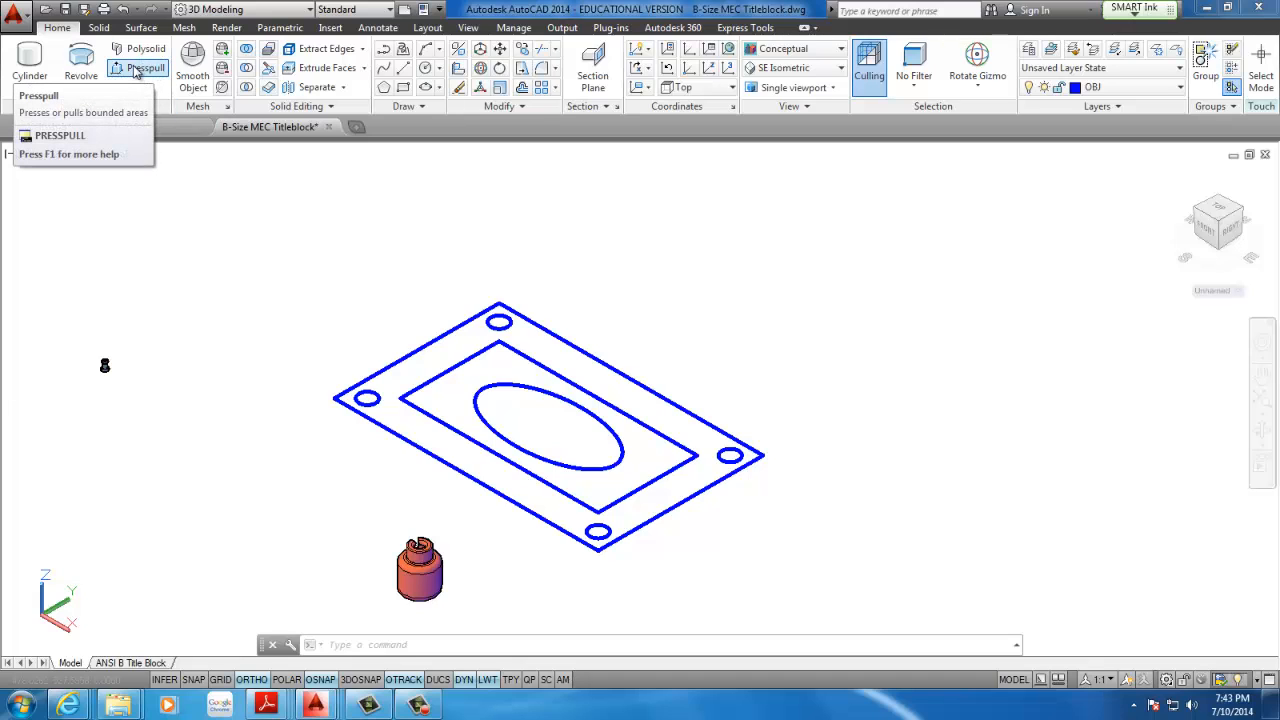
click(135, 69)
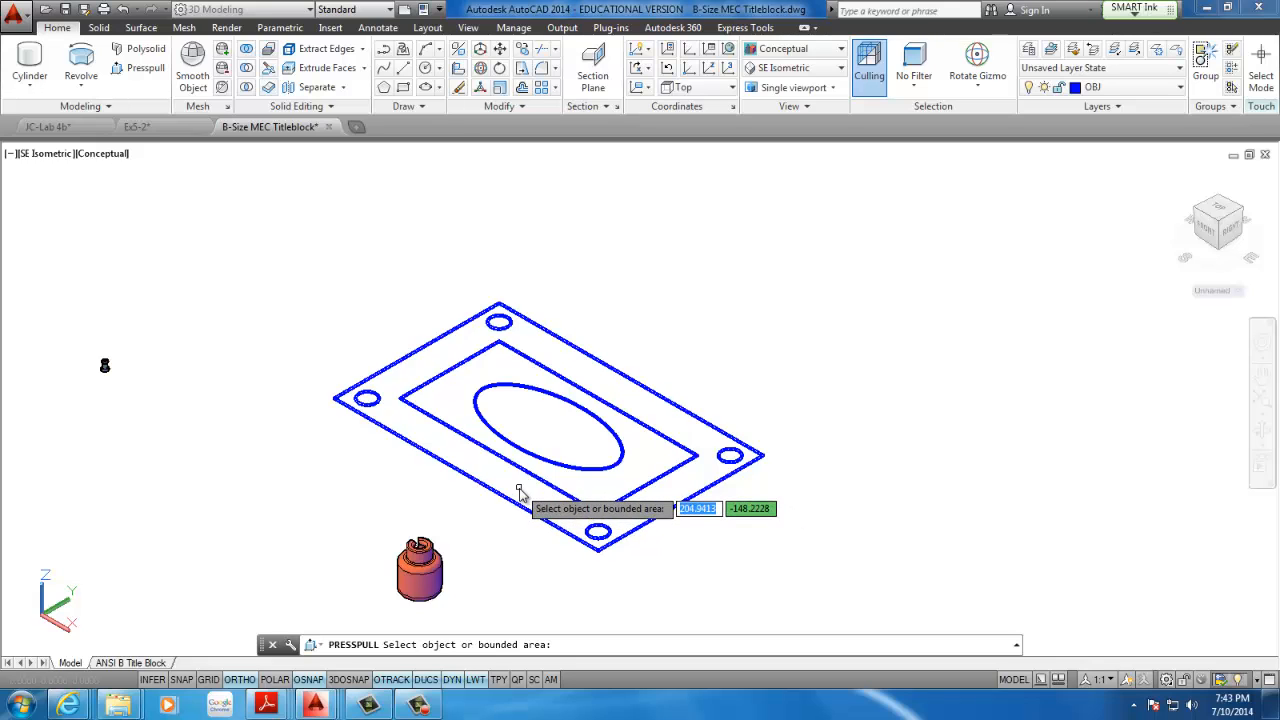
scroll(519, 492, up, 3)
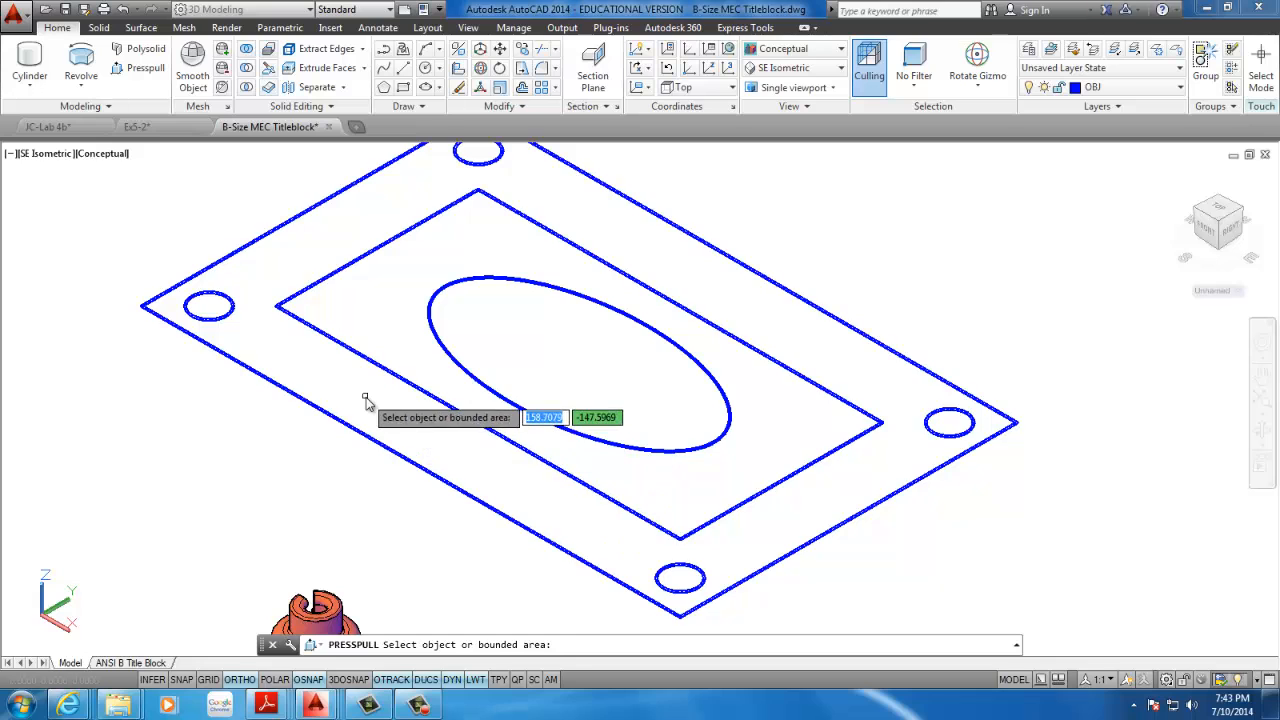
click(322, 376)
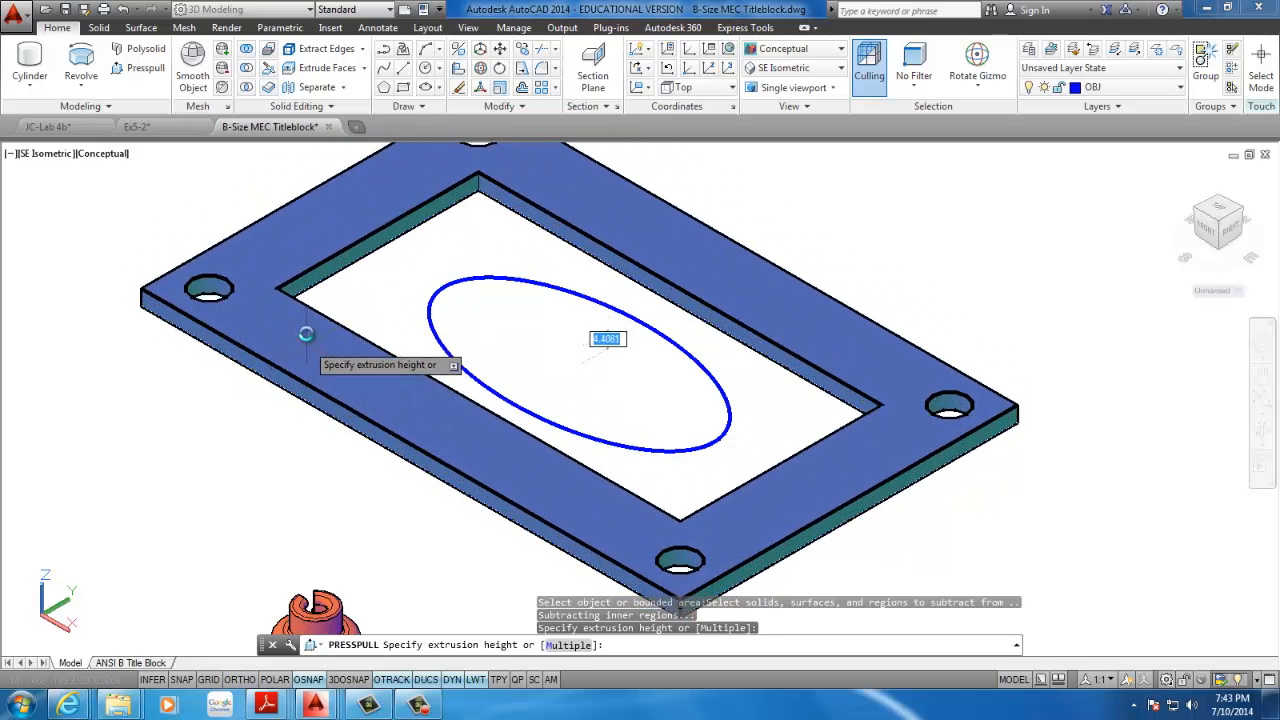
scroll(309, 302, up, 3)
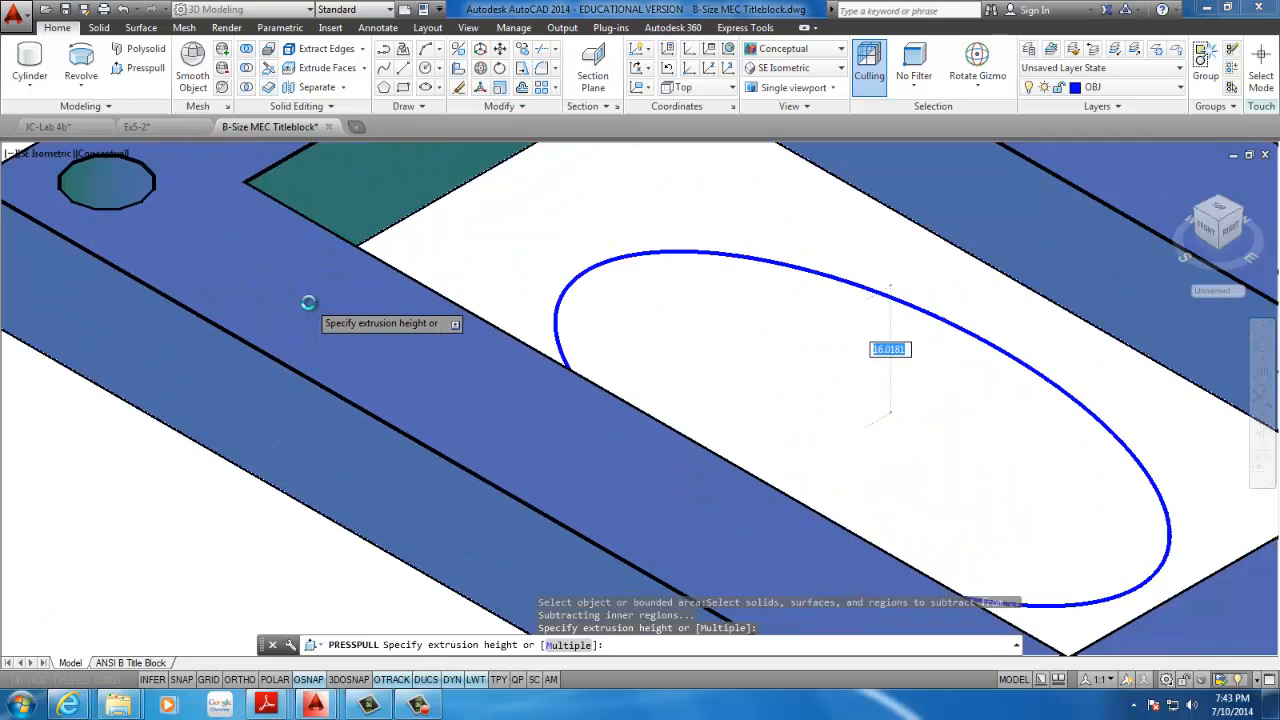
scroll(309, 302, down, 4)
scroll(310, 287, up, 2)
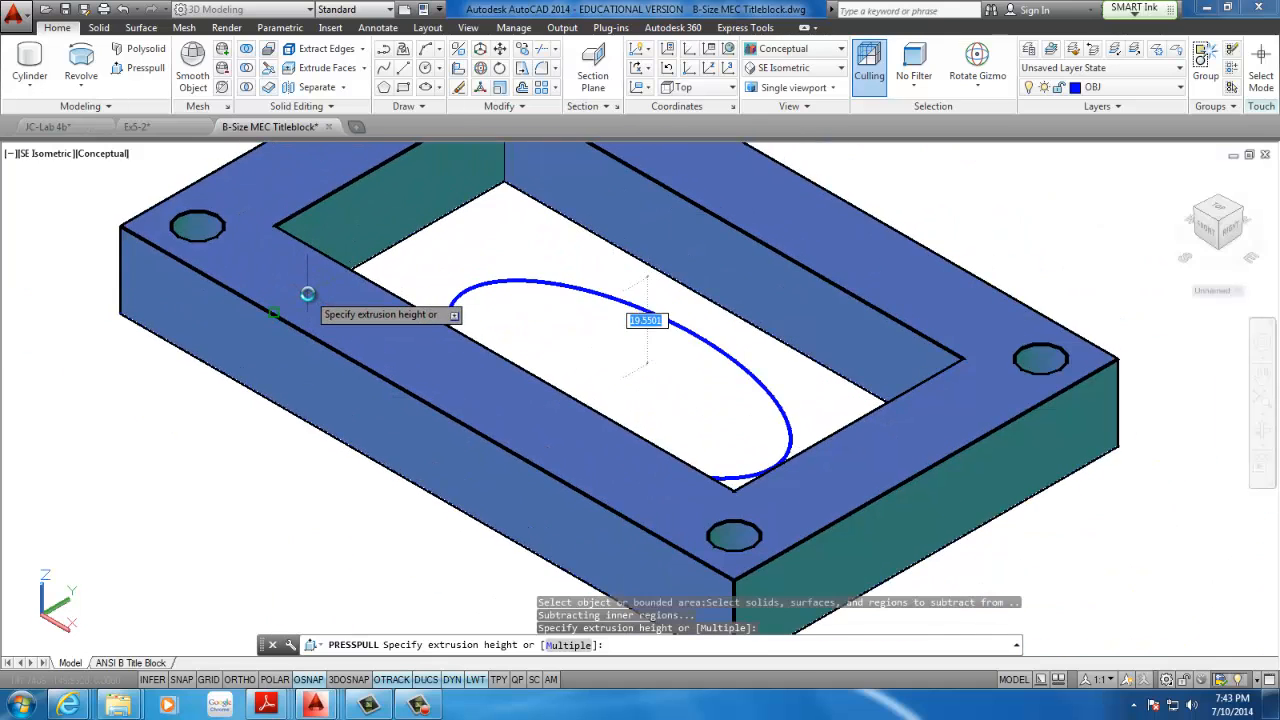
scroll(307, 294, down, 4)
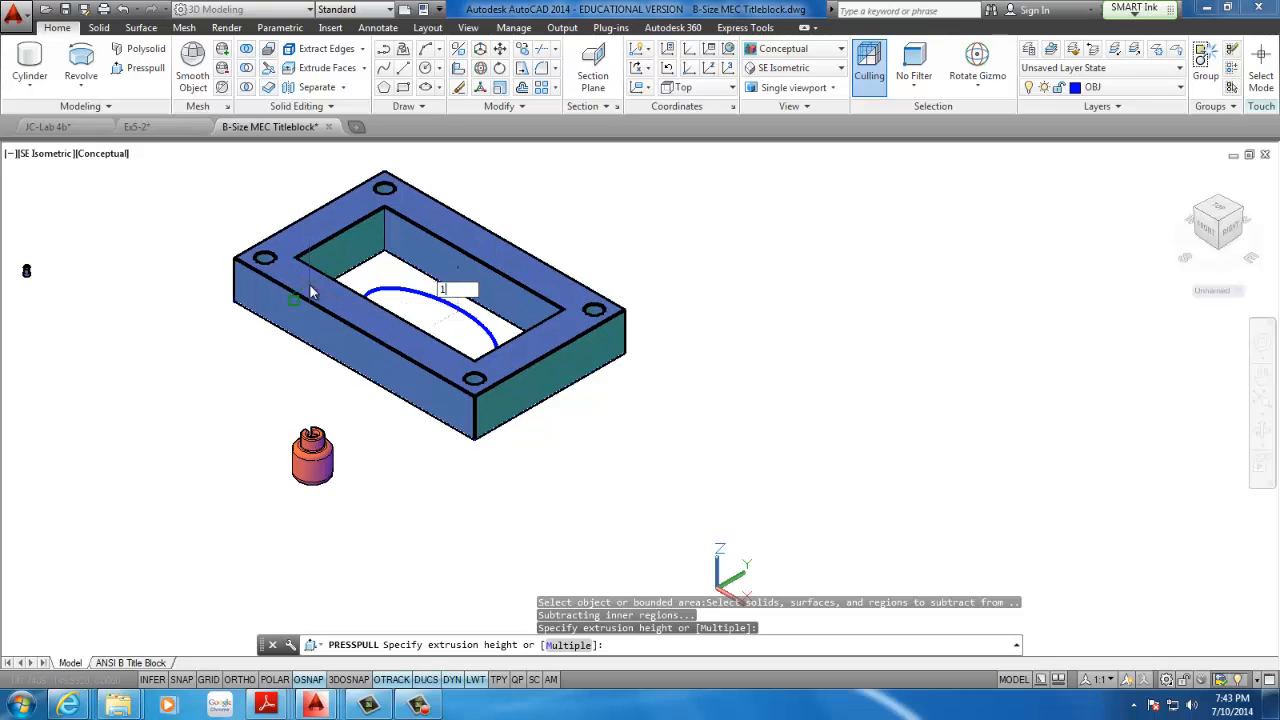
text(0)
key(Return)
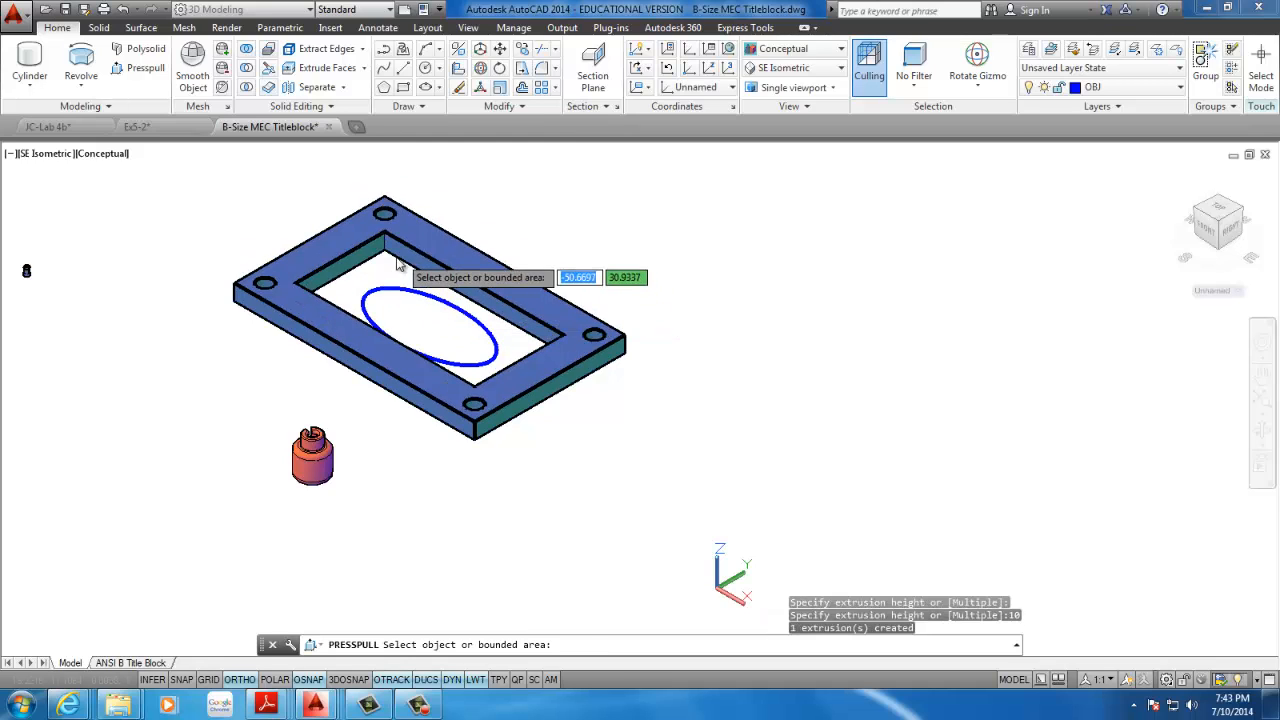
key(Escape)
key(Return)
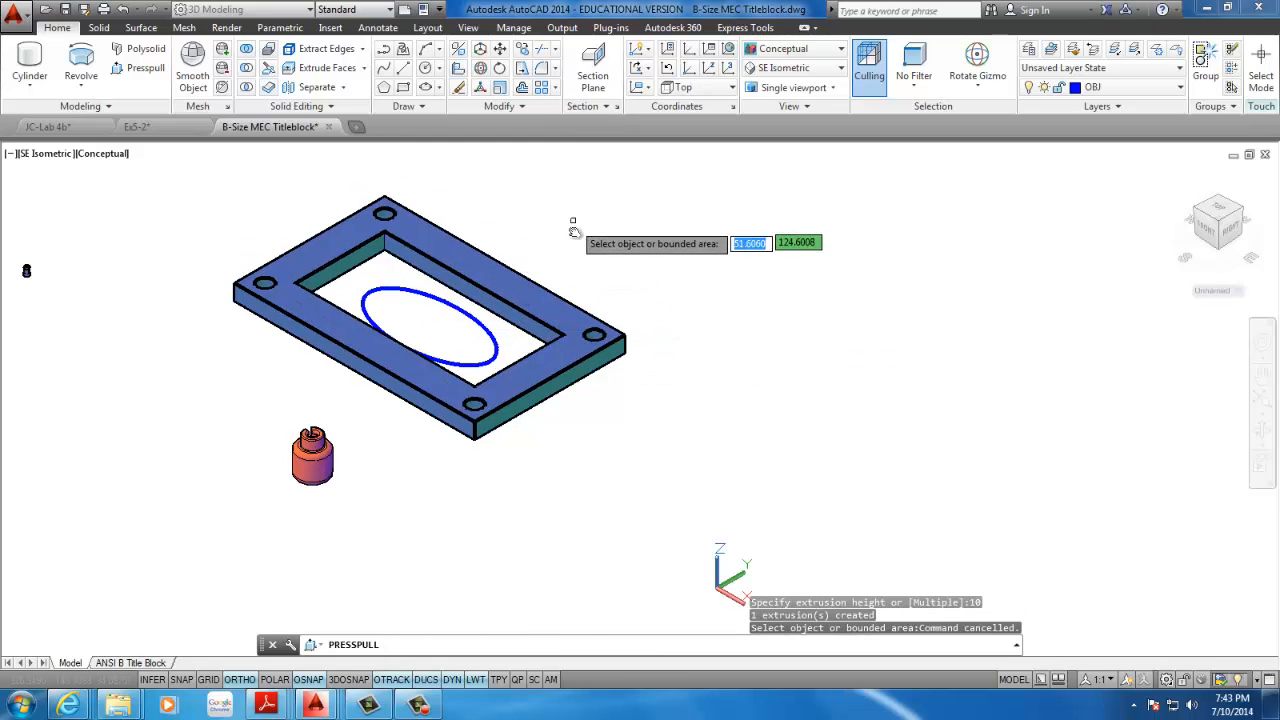
middle_drag(571, 223, 553, 354)
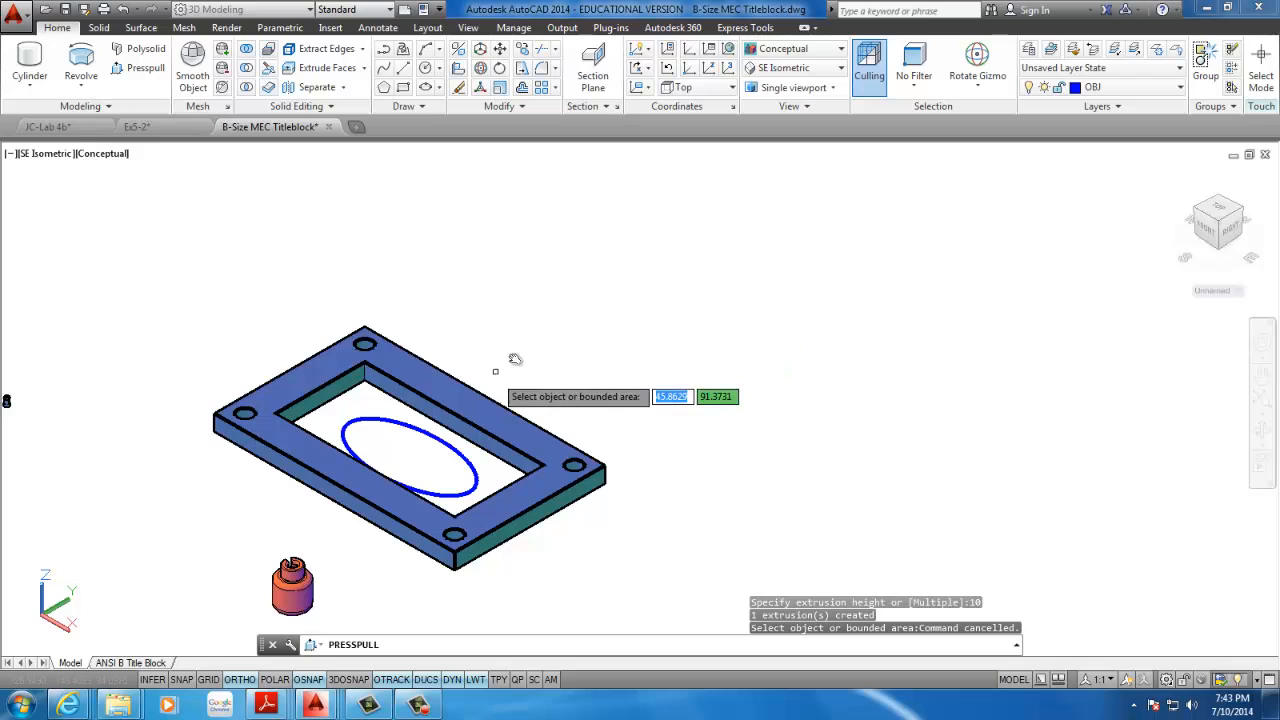
middle_drag(603, 389, 620, 349)
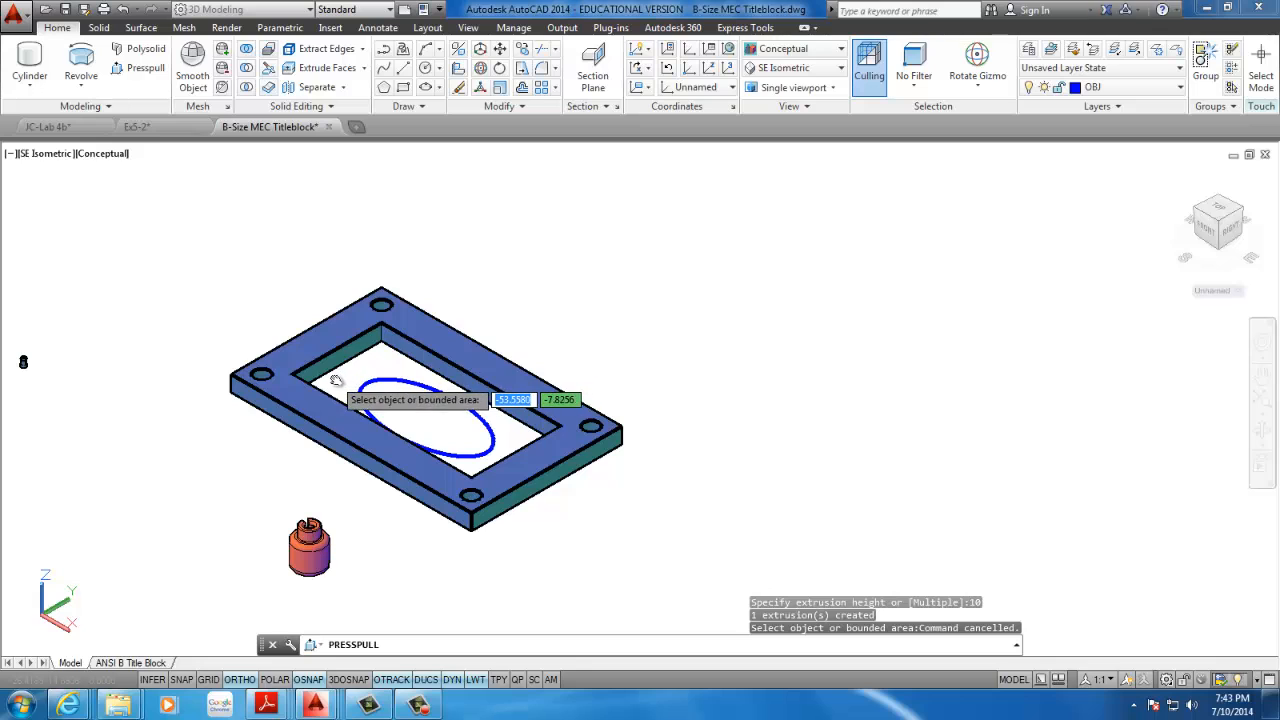
click(347, 378)
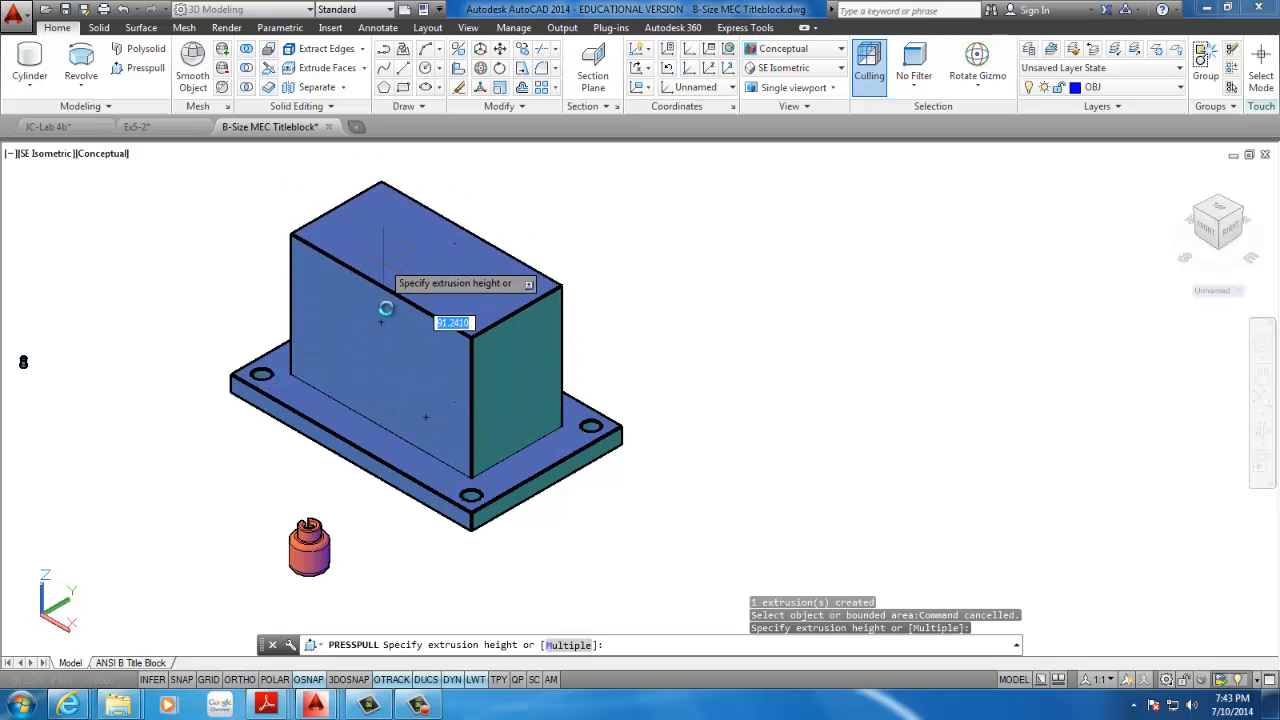
click(421, 407)
click(415, 403)
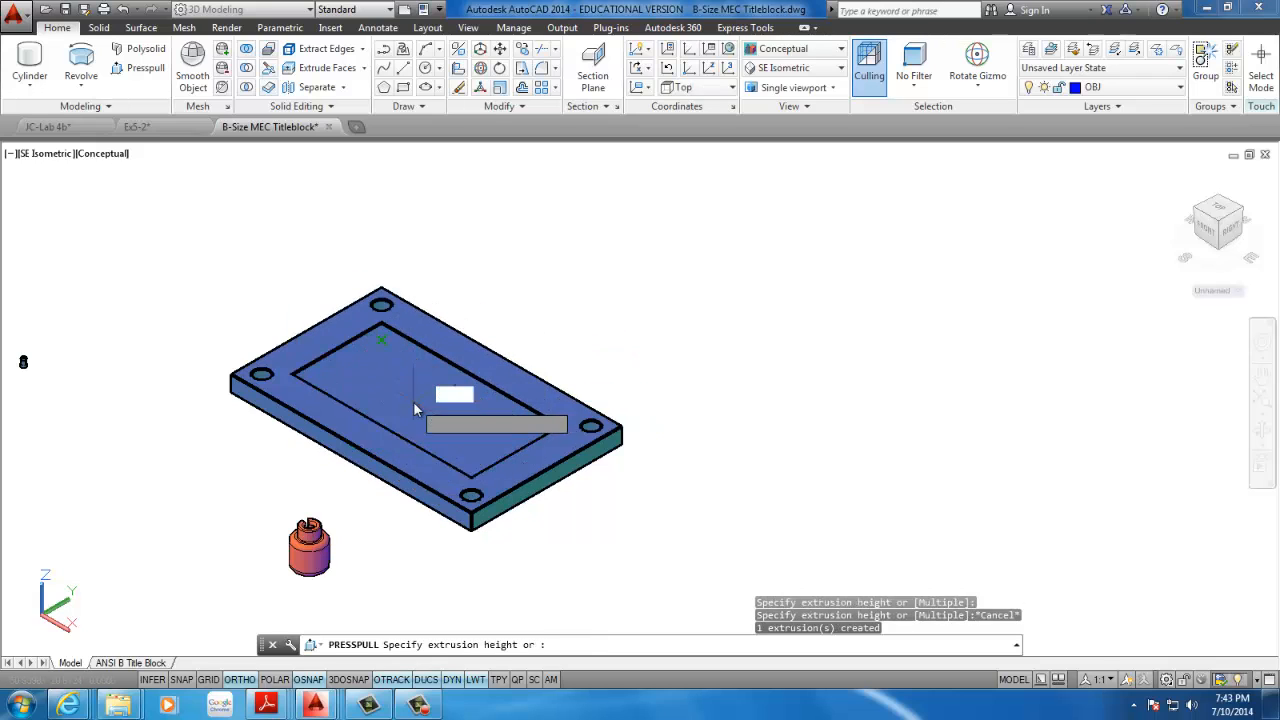
key(Escape)
key(Escape)
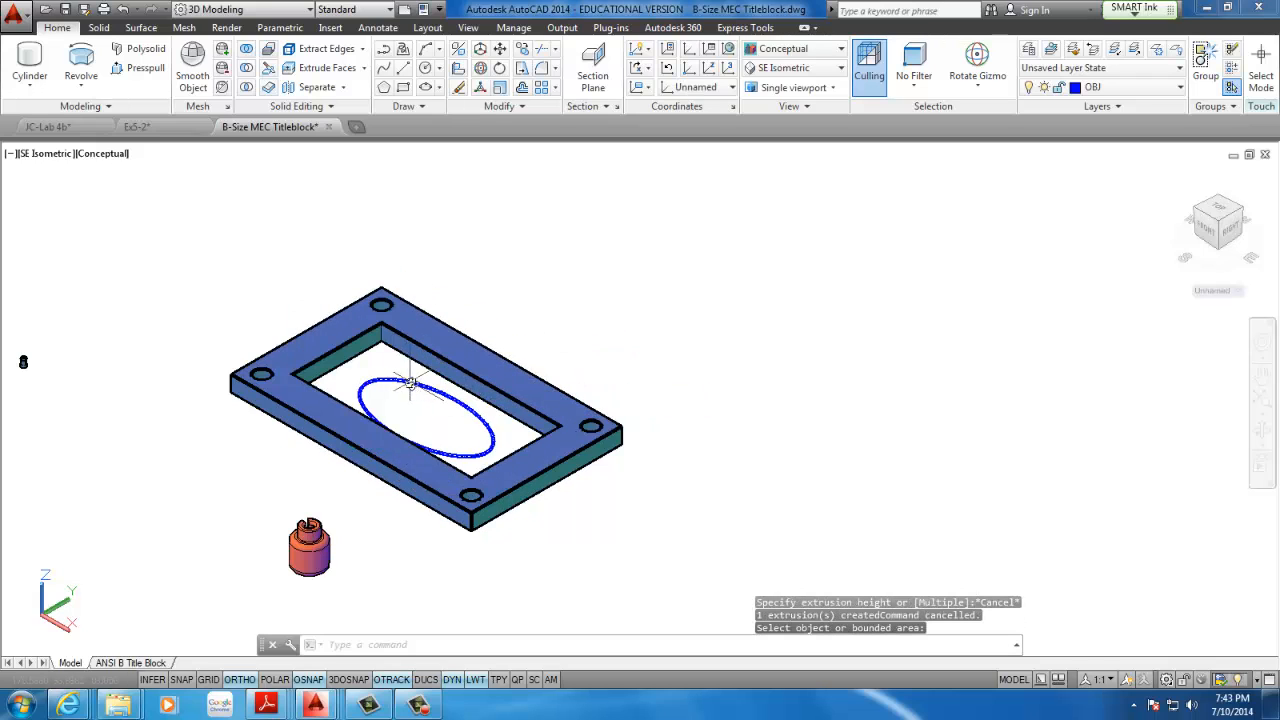
shift+middle_drag(410, 383, 372, 400)
scroll(351, 337, up, 4)
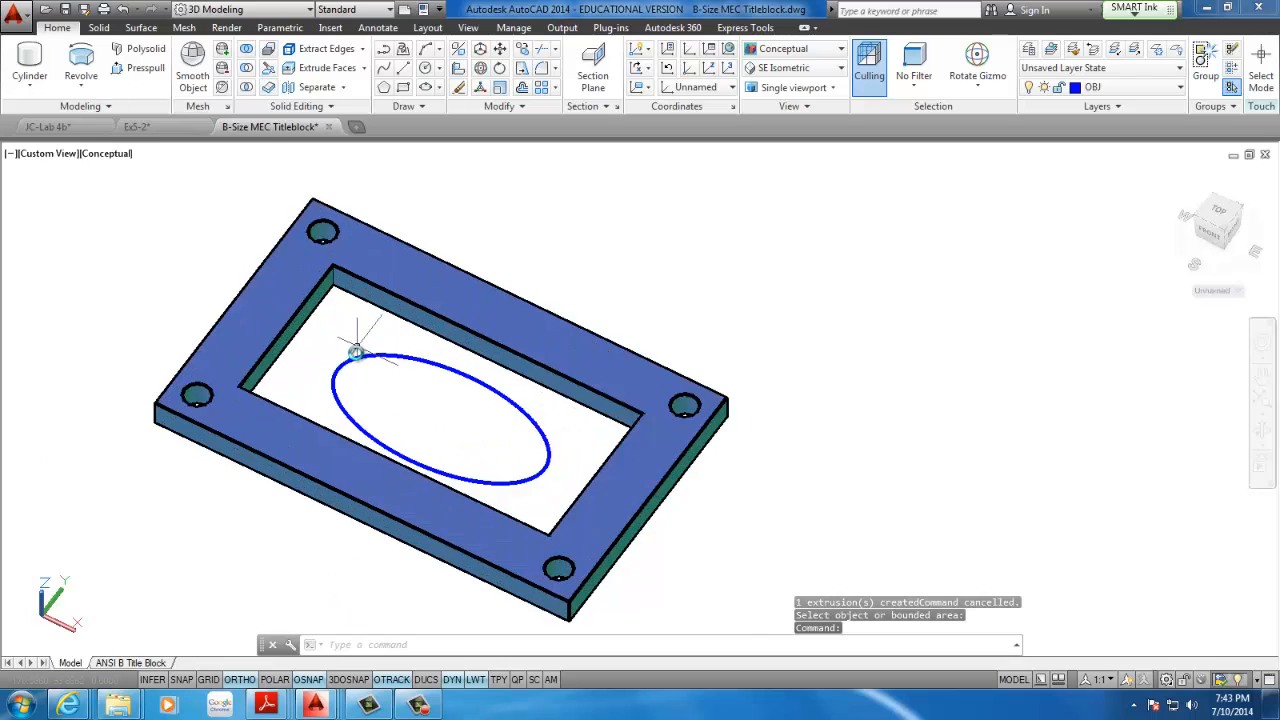
scroll(246, 331, down, 2)
scroll(355, 332, up, 1)
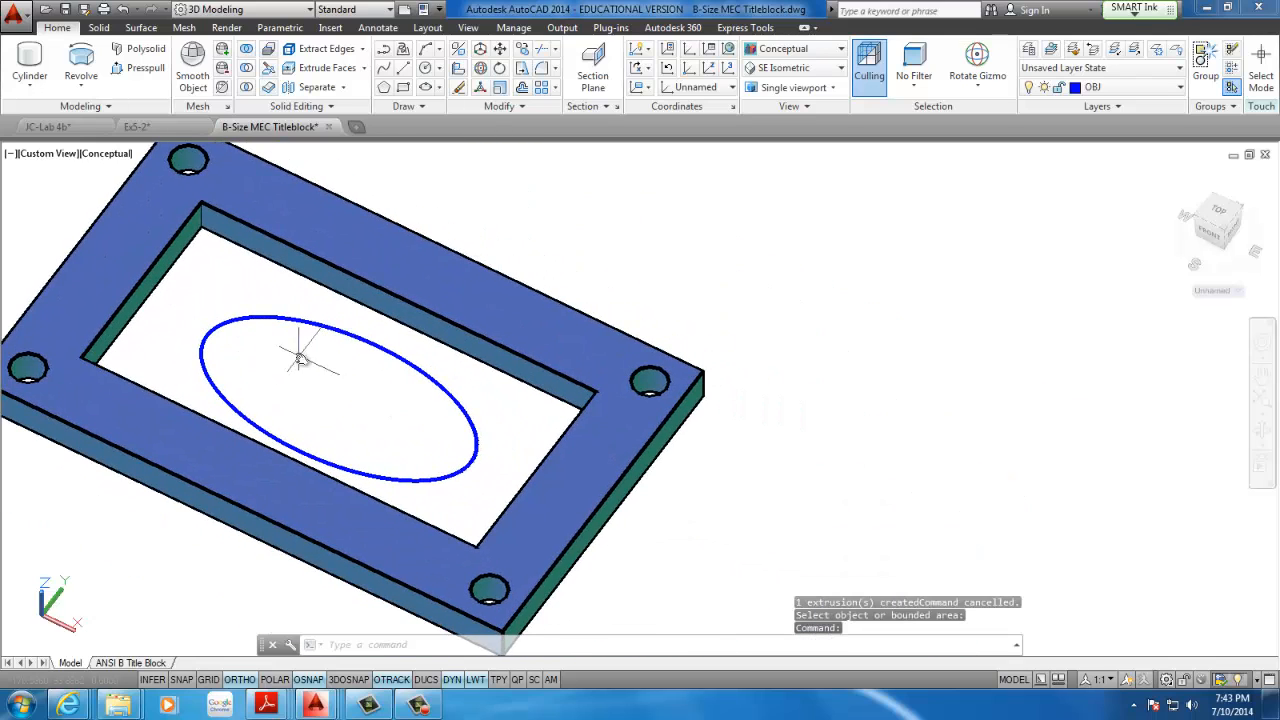
middle_drag(300, 360, 394, 388)
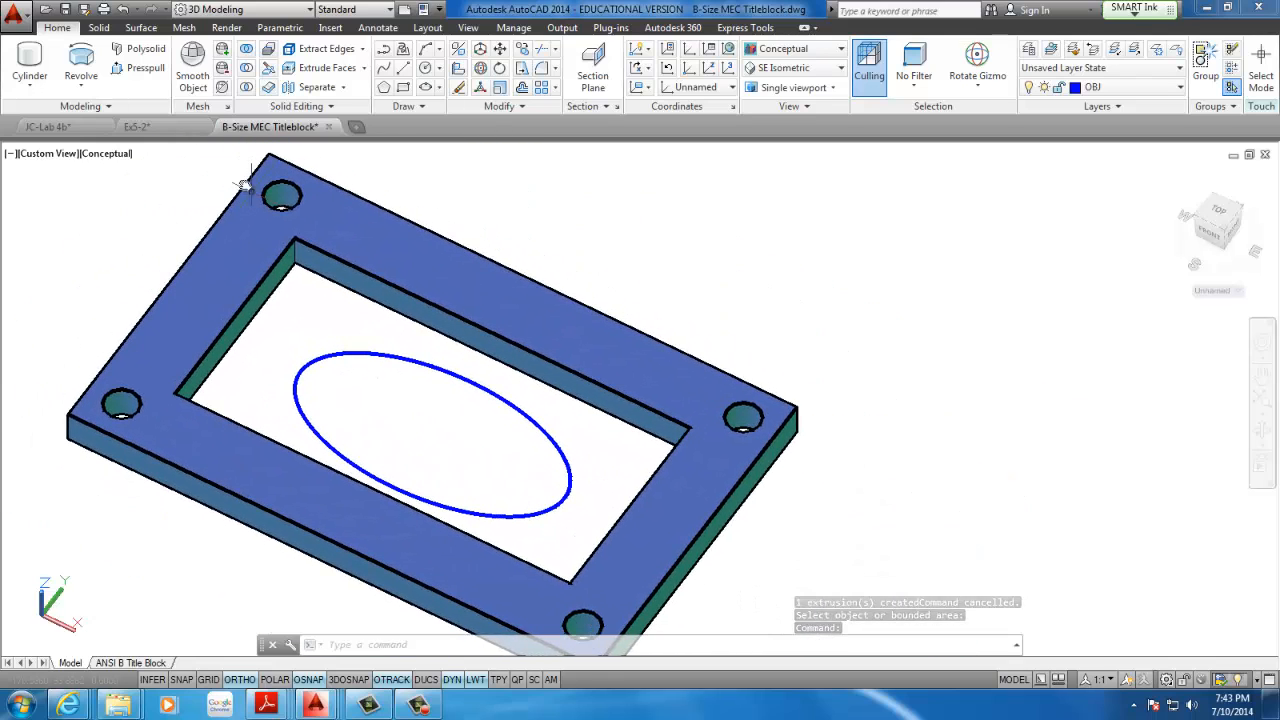
click(143, 68)
click(306, 330)
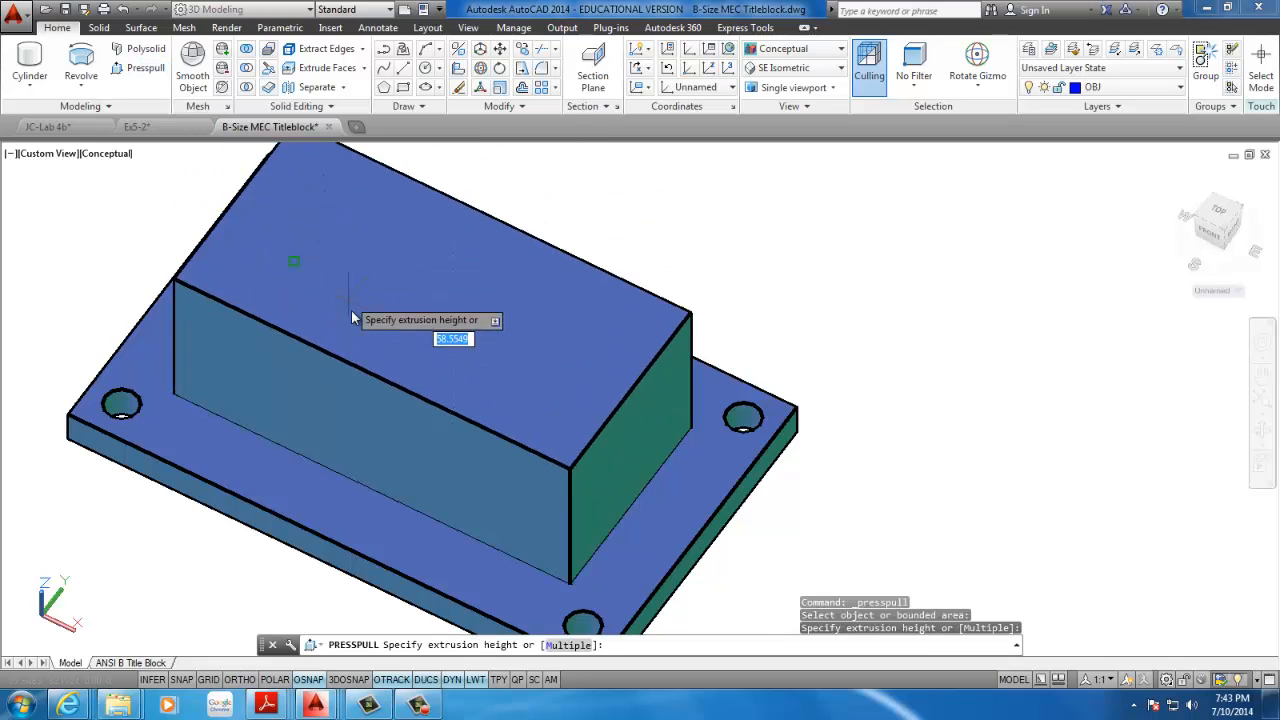
click(405, 357)
key(Escape)
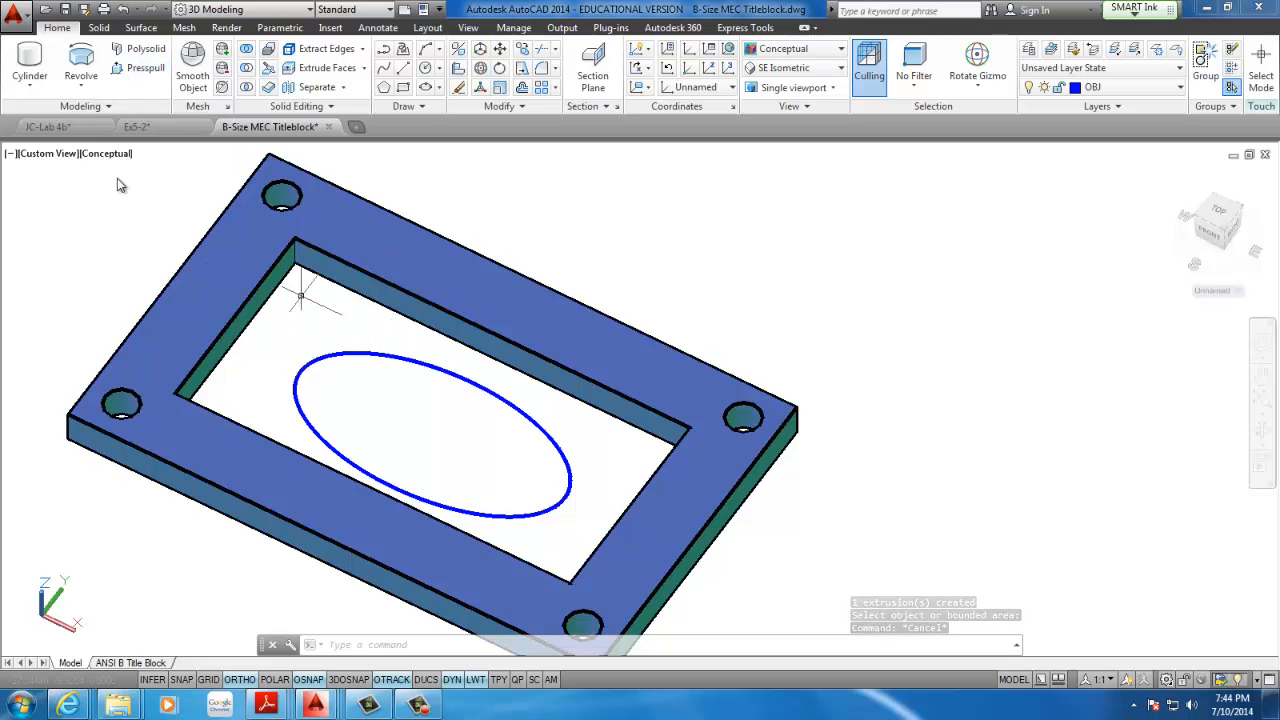
click(275, 318)
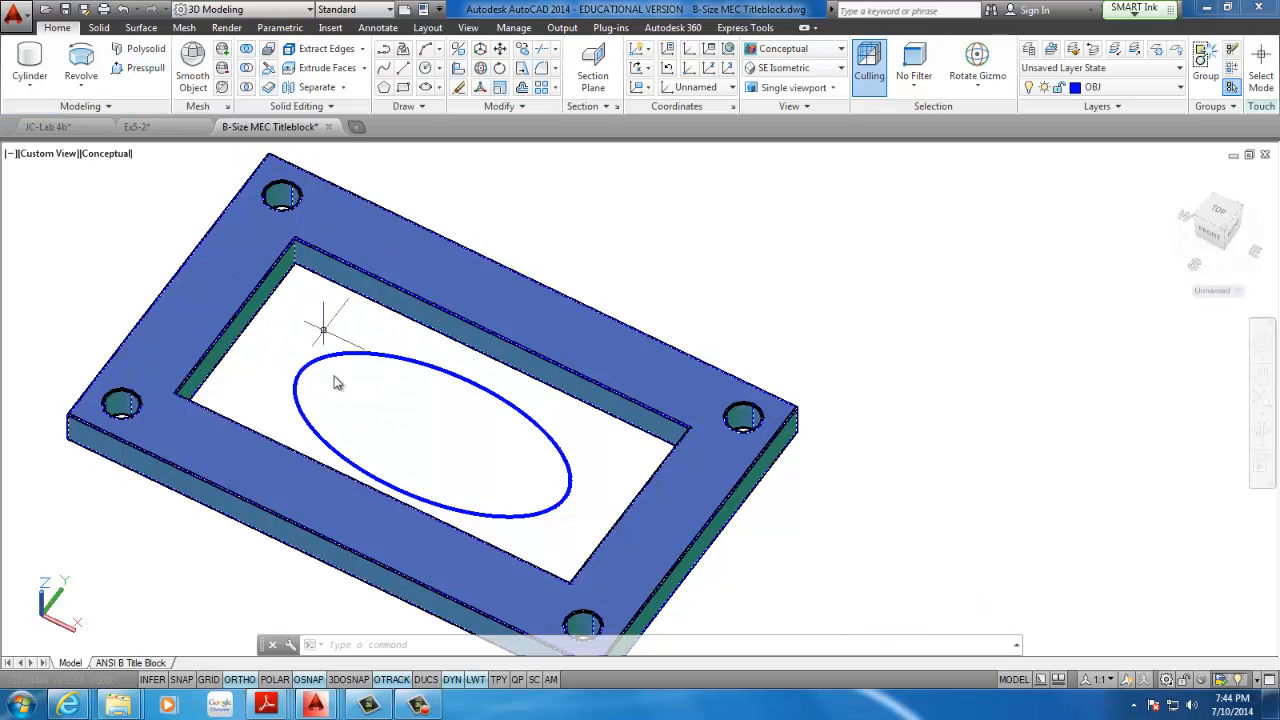
key(Escape)
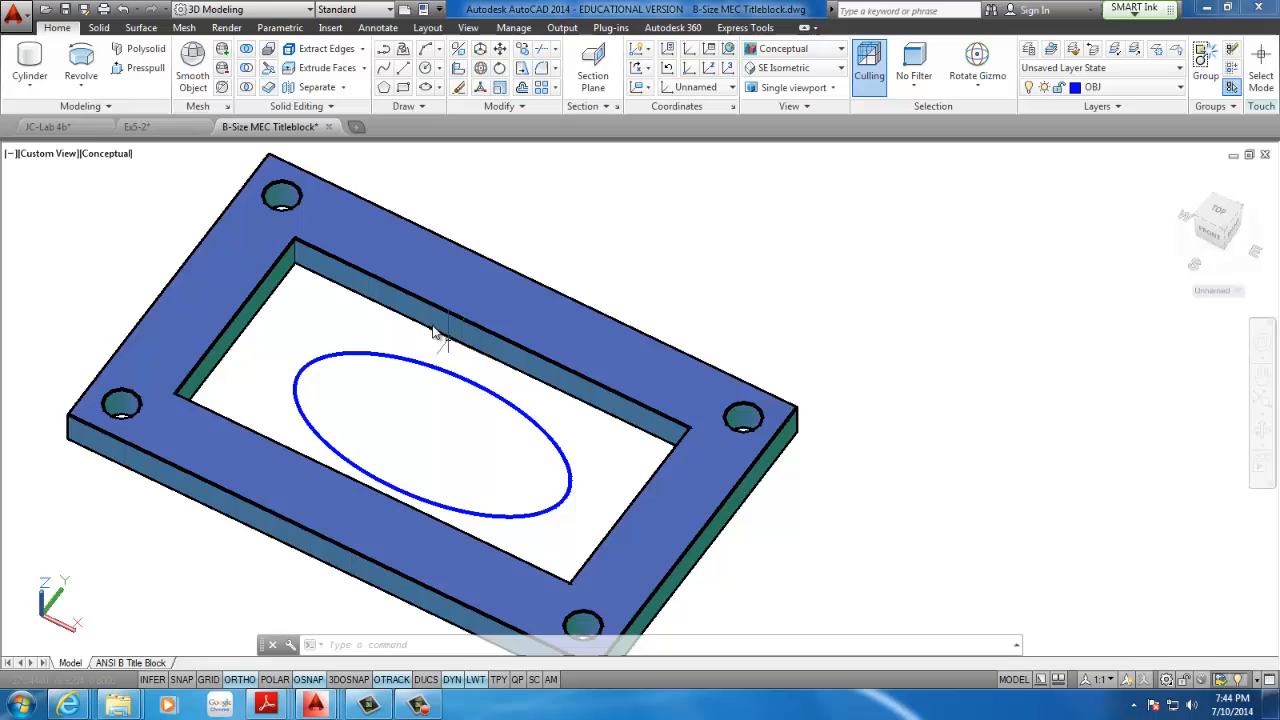
Presspull the area inside the ellipse upward to a height of 100
click(140, 68)
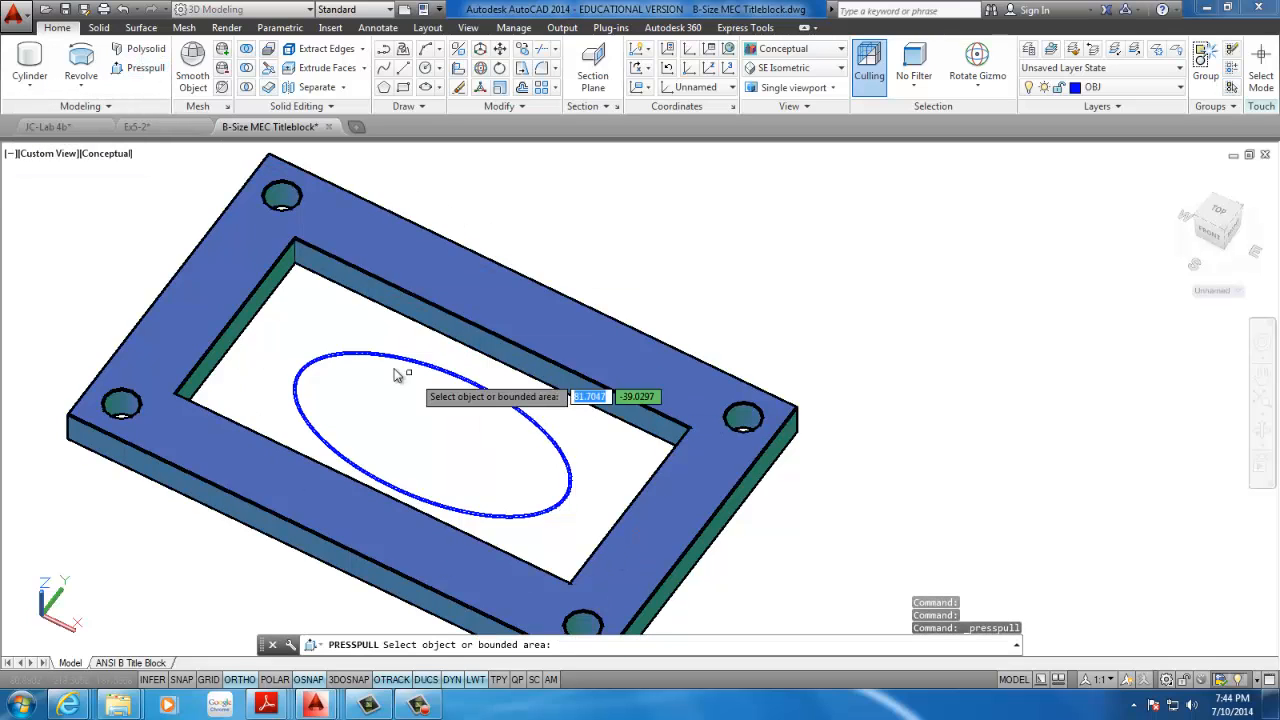
scroll(360, 395, down, 1)
click(340, 408)
scroll(345, 408, down, 3)
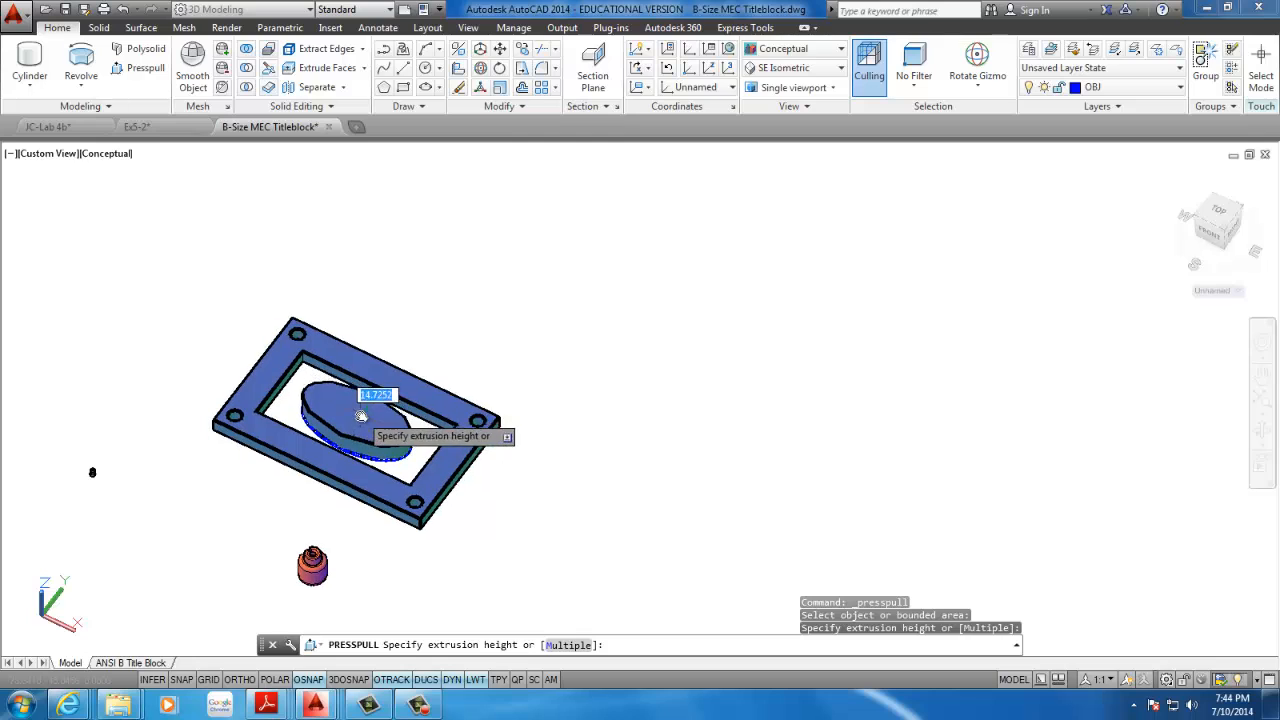
shift+middle_drag(357, 400, 354, 300)
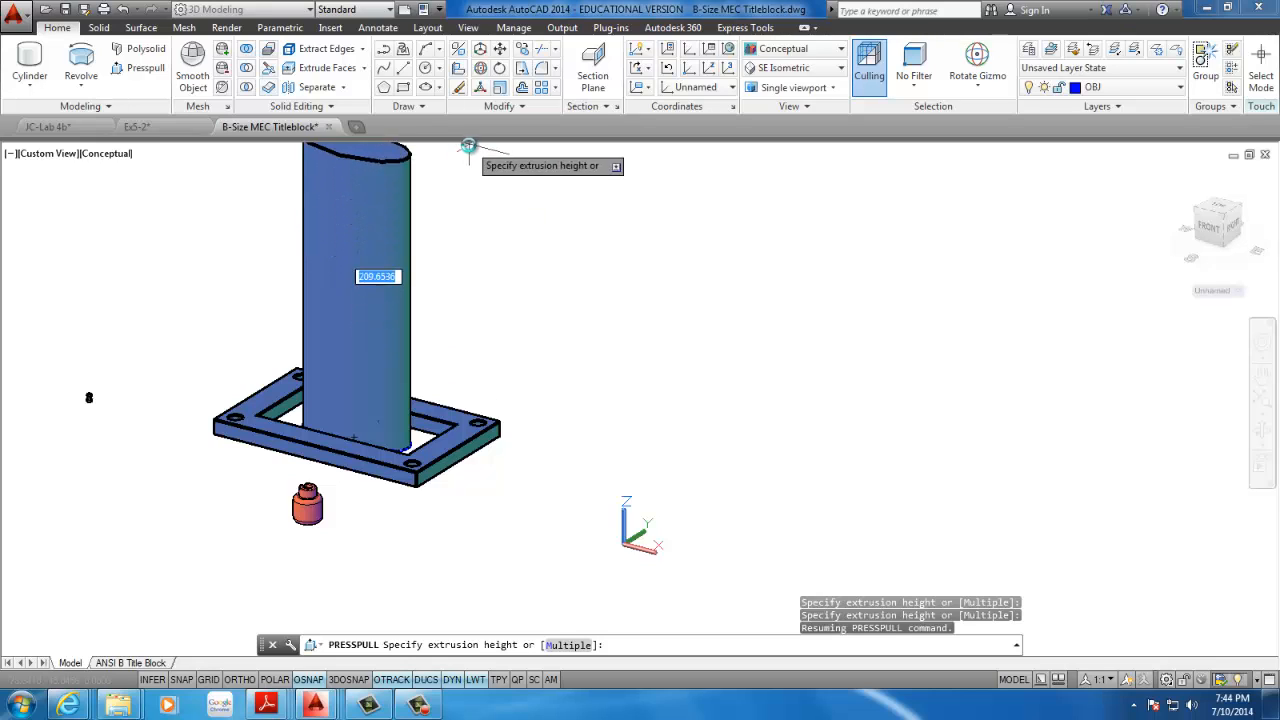
text(10)
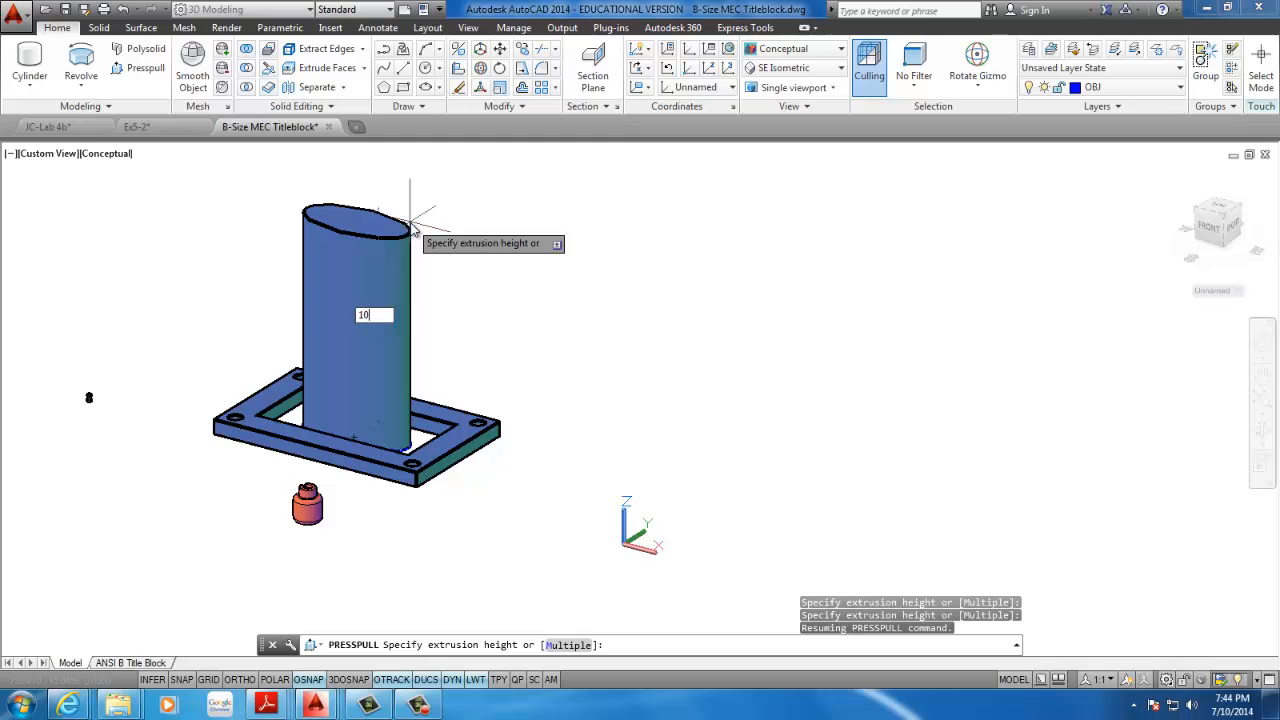
text(0)
key(Return)
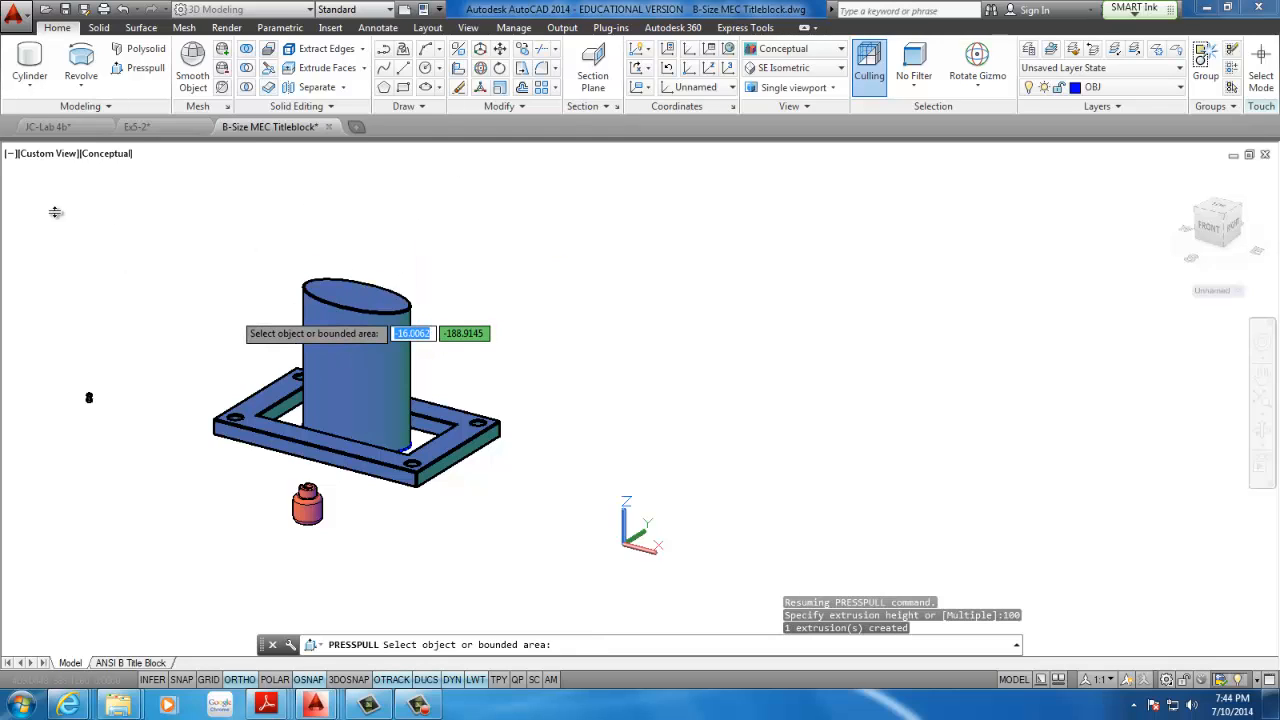
key(Return)
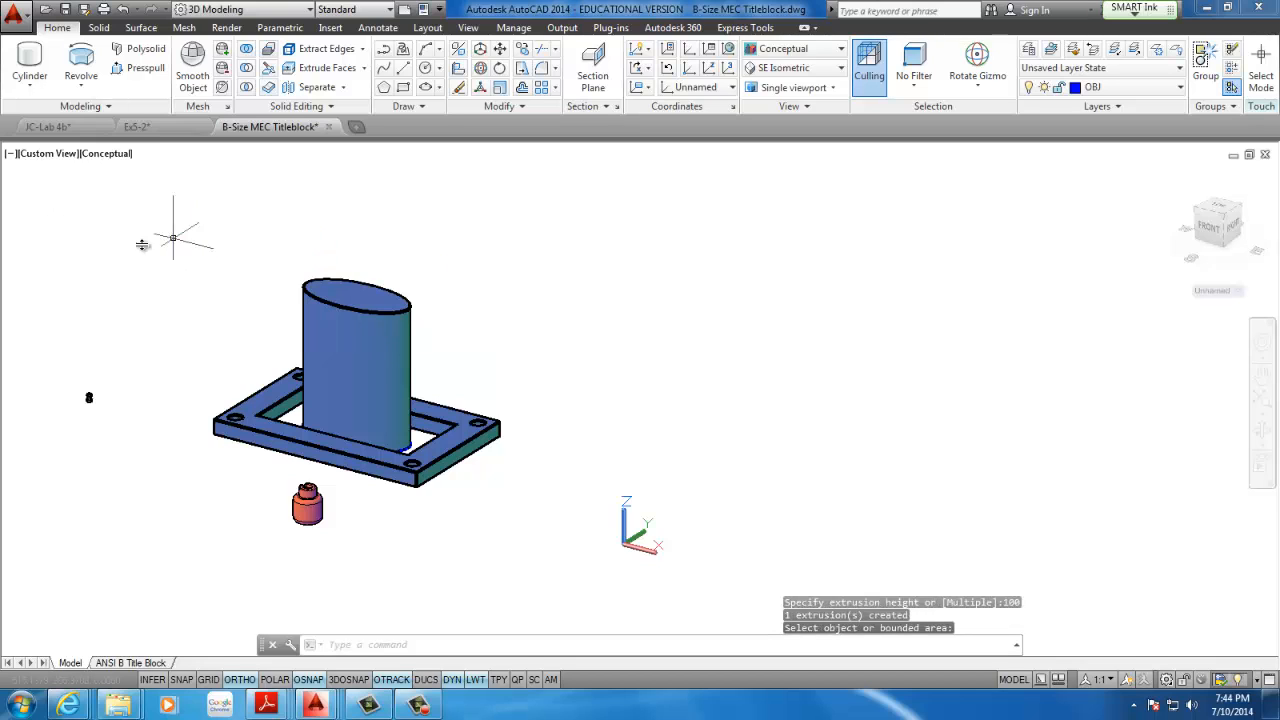
Presspull the area between the inner rectangle and the elliptical column upward to a height of 60
scroll(177, 263, up, 3)
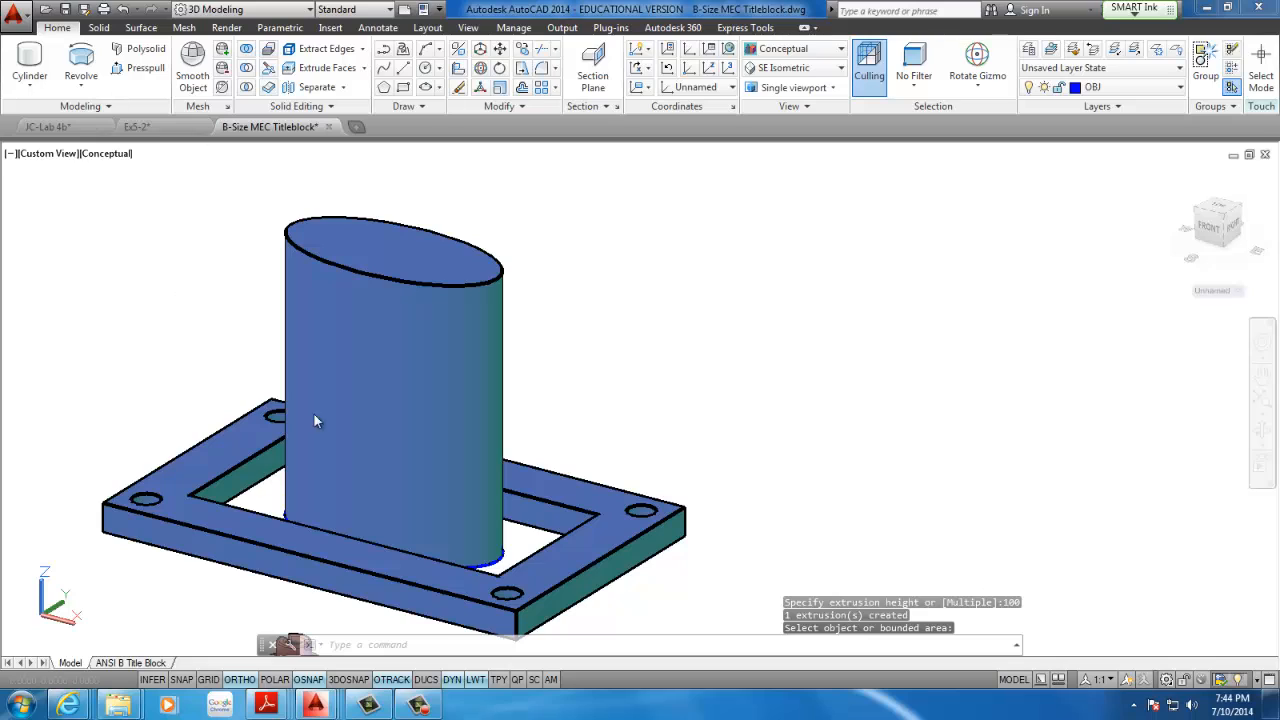
key(Return)
click(269, 508)
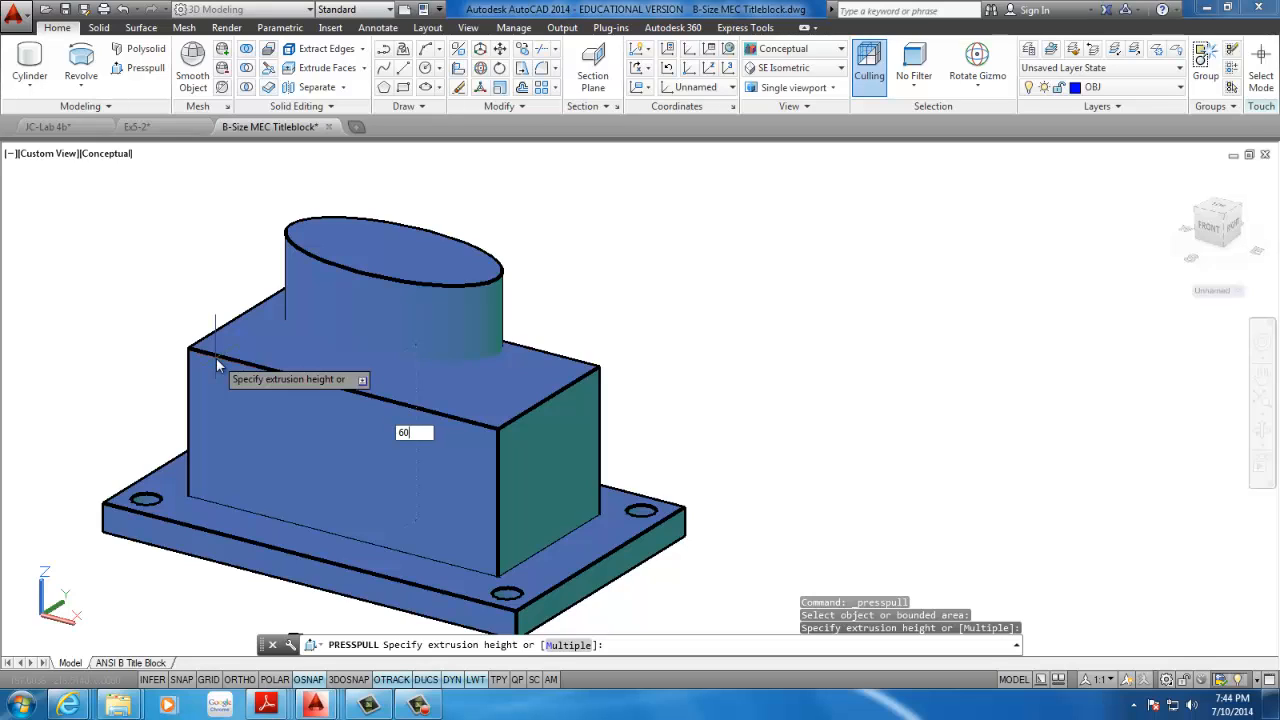
key(Return)
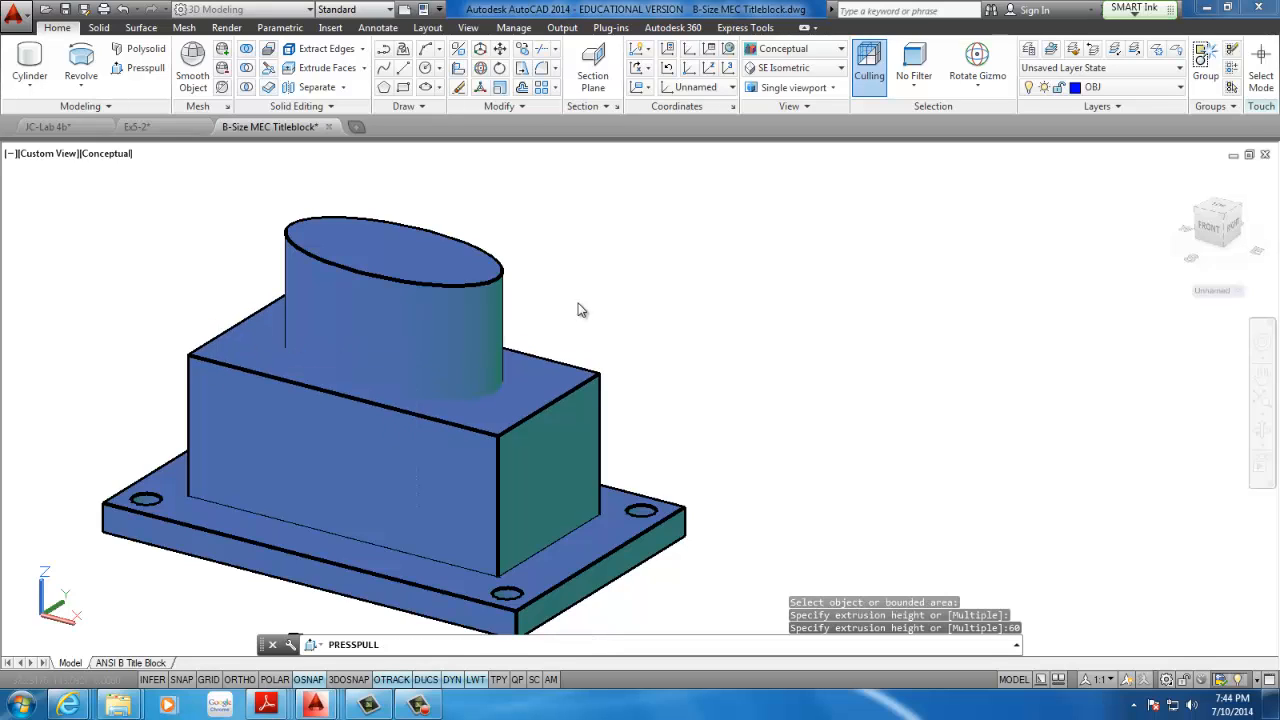
key(Escape)
key(Escape)
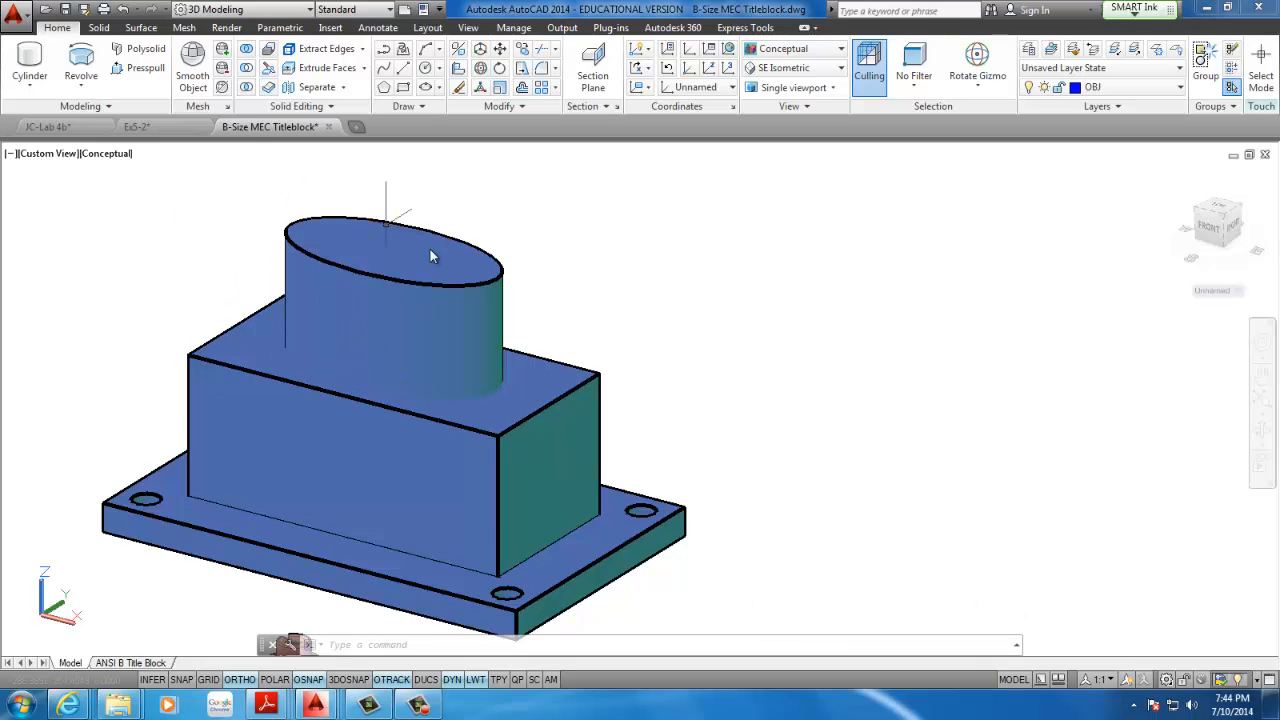
Subtract the elliptical column from the rectangular block to cut an elliptical opening through it
middle_drag(483, 266, 591, 267)
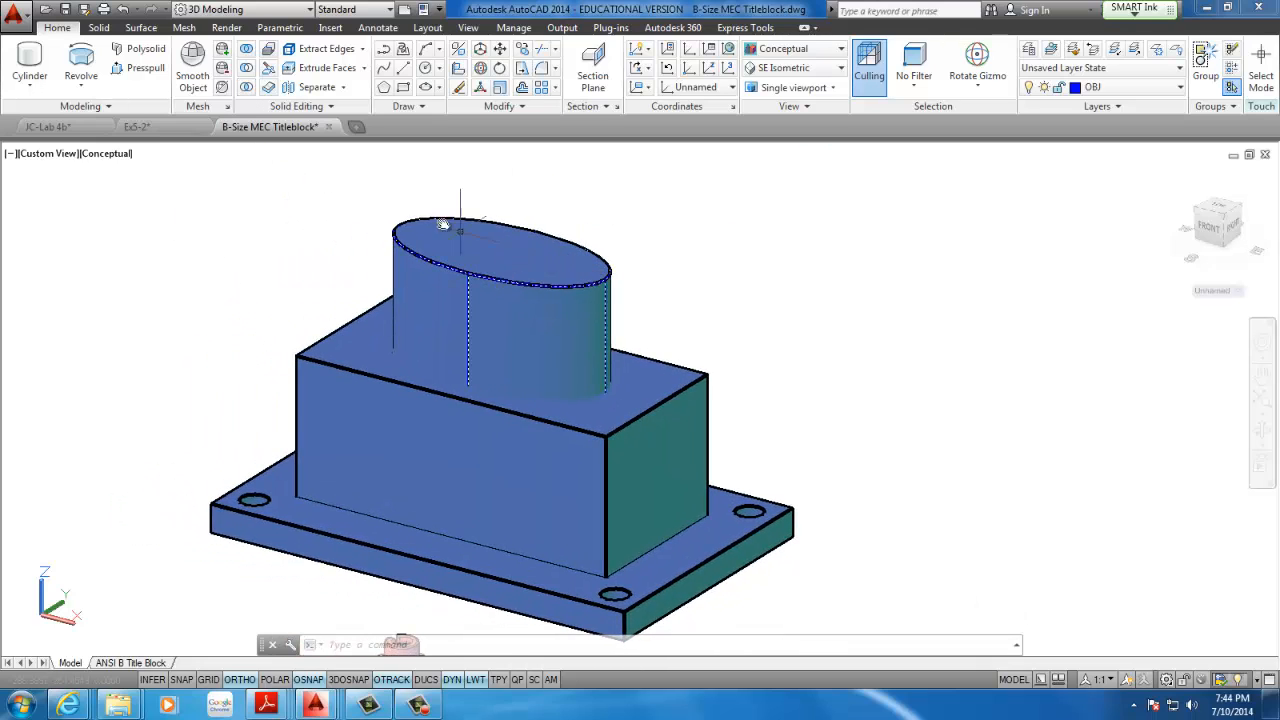
click(245, 68)
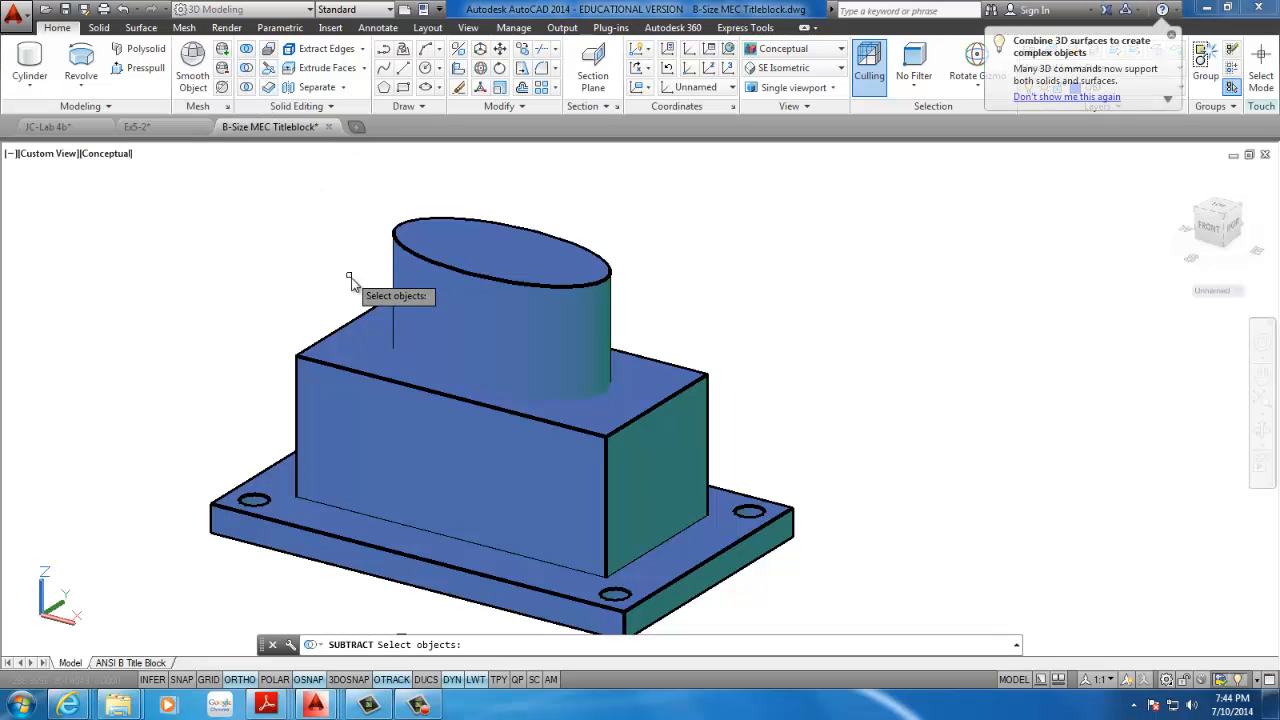
click(331, 415)
key(Return)
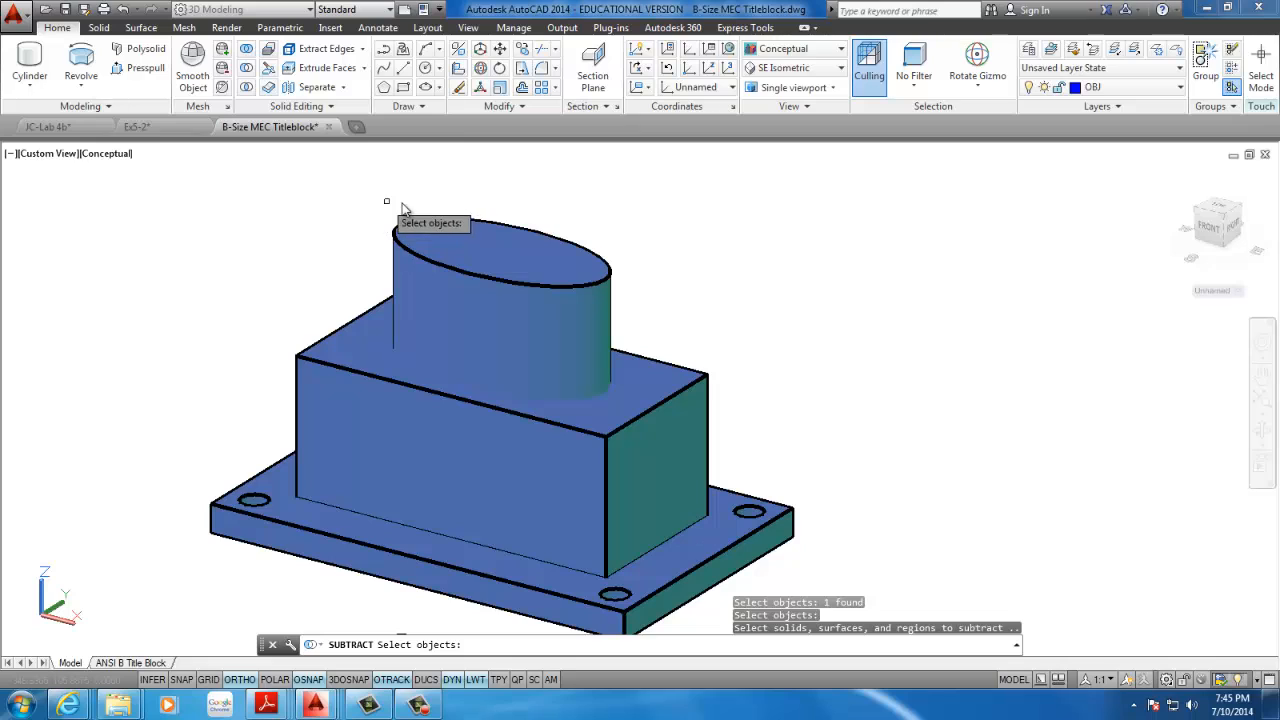
click(454, 240)
key(Return)
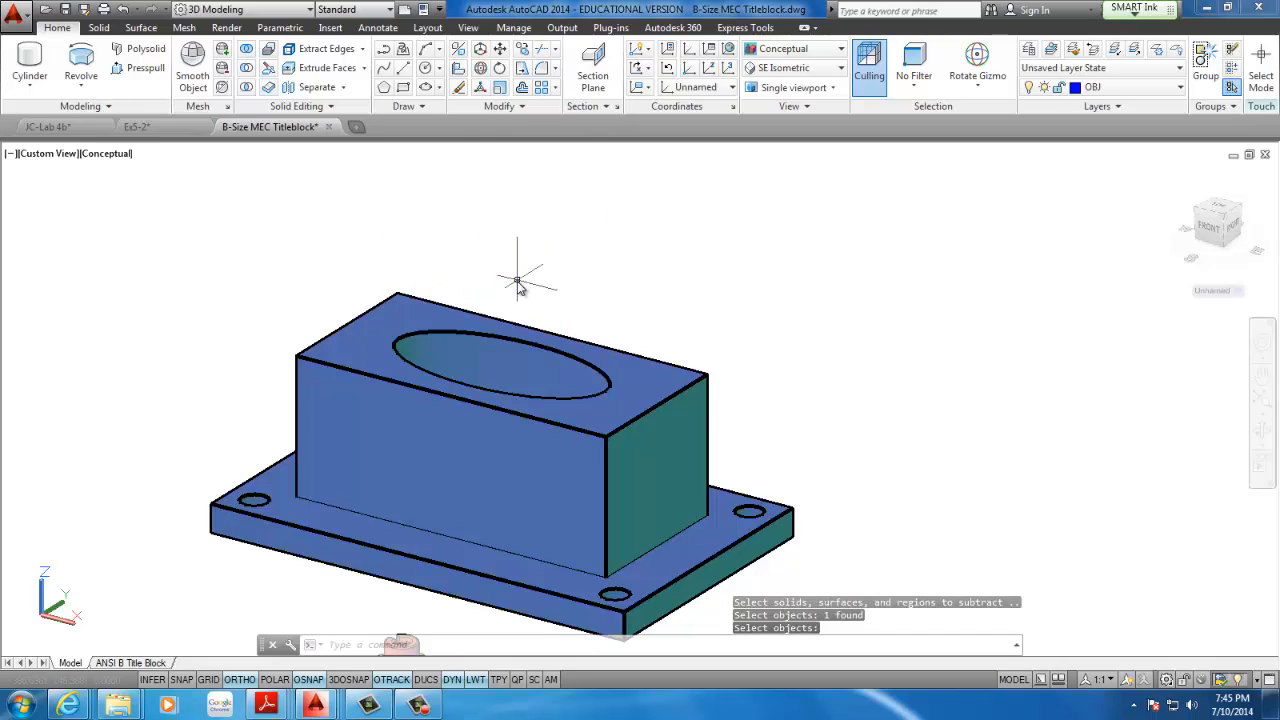
mouse_move(517, 281)
shift+middle_down()
mouse_move(552, 351)
mouse_move(554, 453)
mouse_move(466, 352)
mouse_move(513, 293)
mouse_move(551, 291)
mouse_move(480, 271)
mouse_move(500, 291)
shift+middle_up()
key(Return)
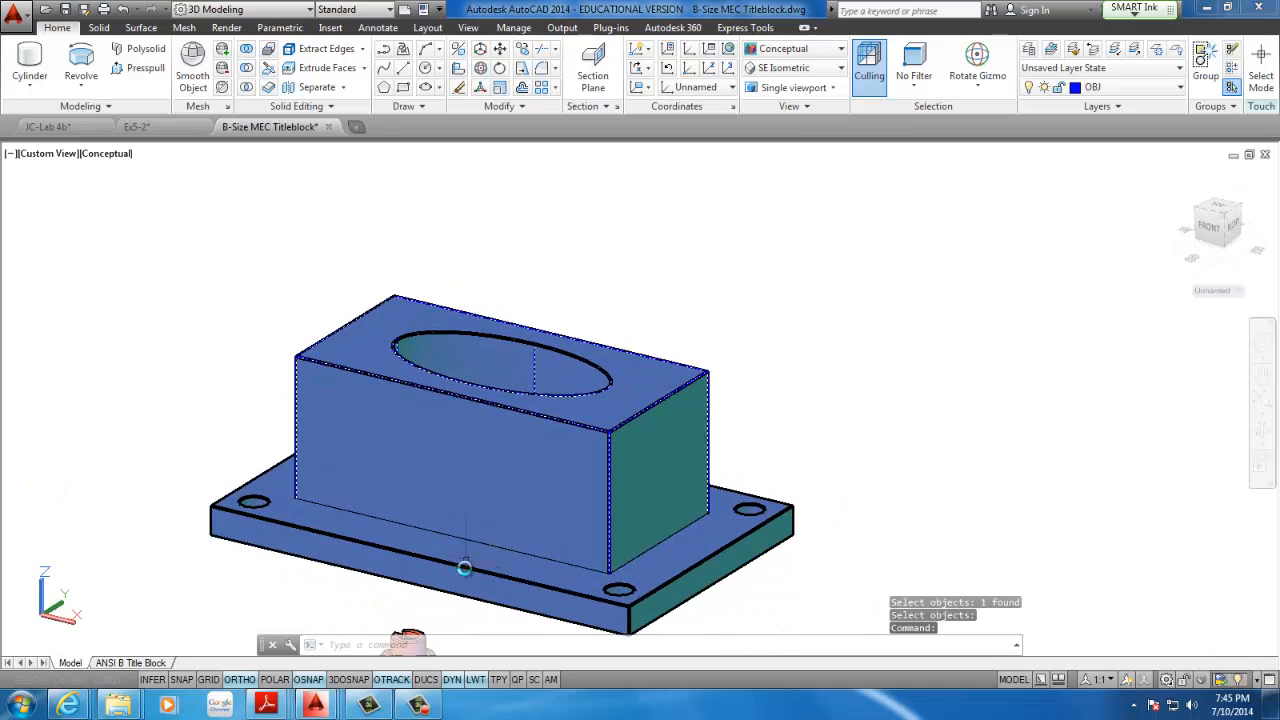
click(418, 704)
click(1199, 628)
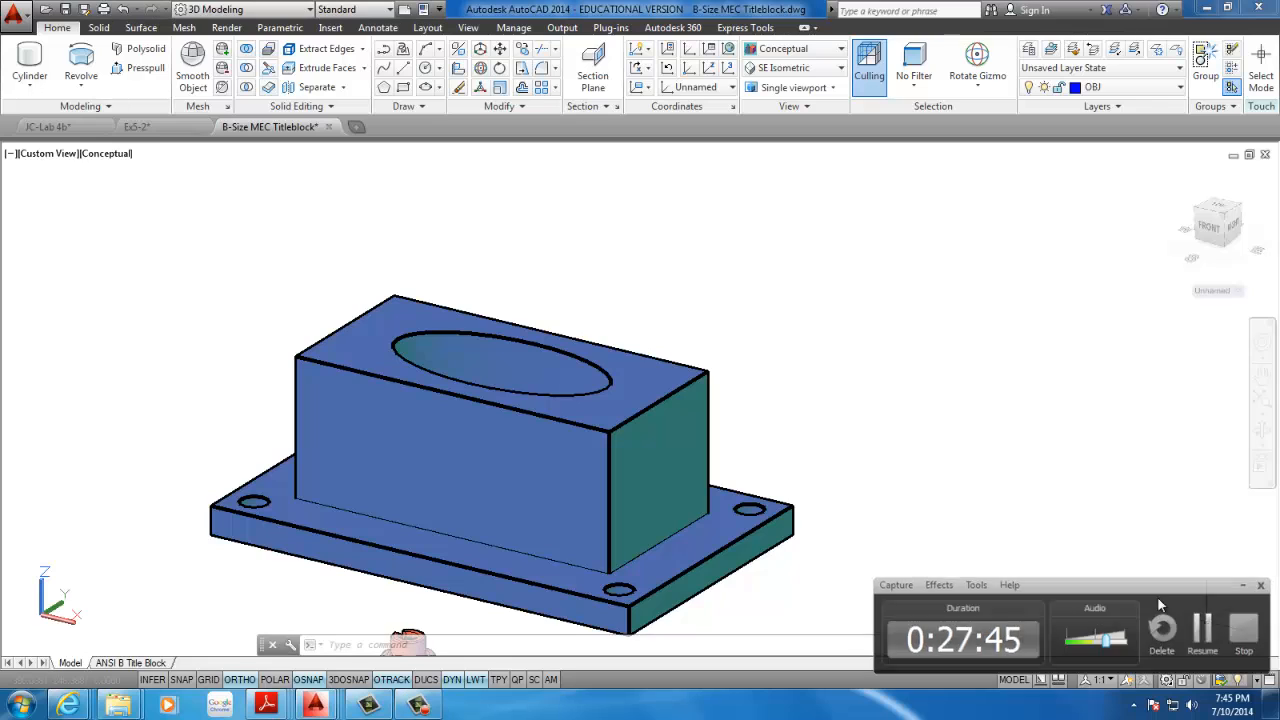
middle_drag(653, 446, 842, 430)
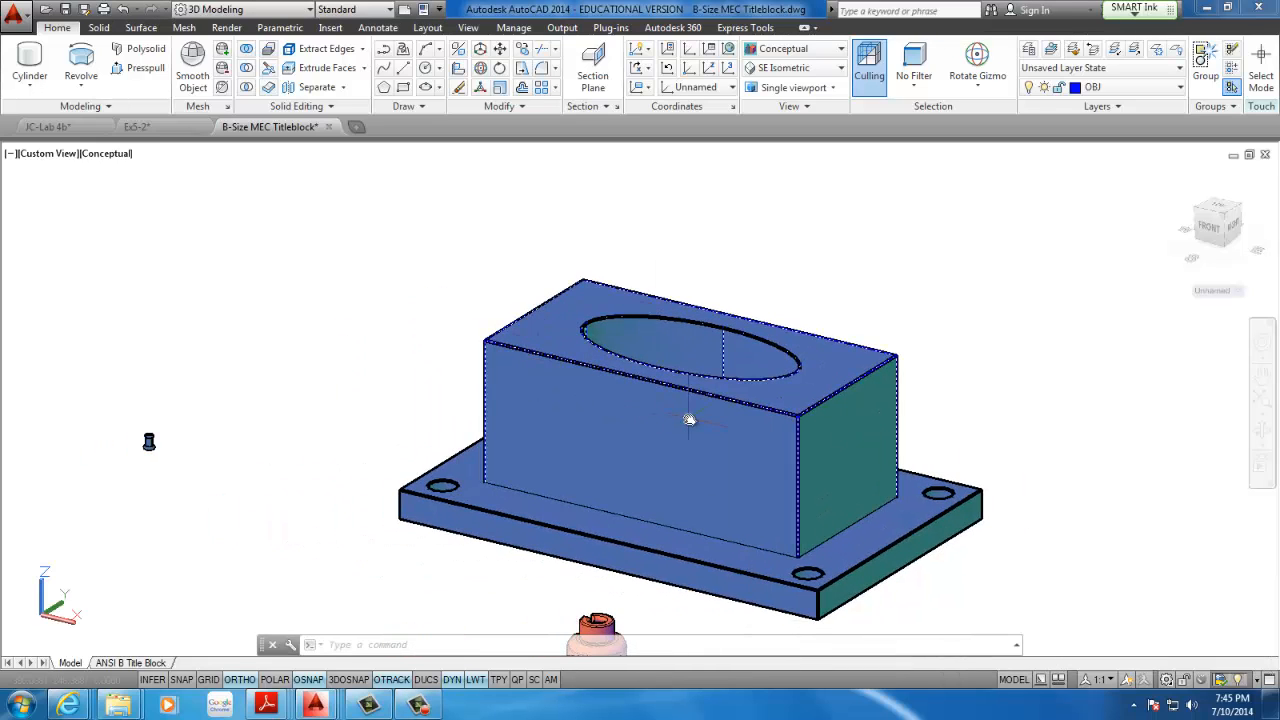
middle_drag(719, 424, 580, 398)
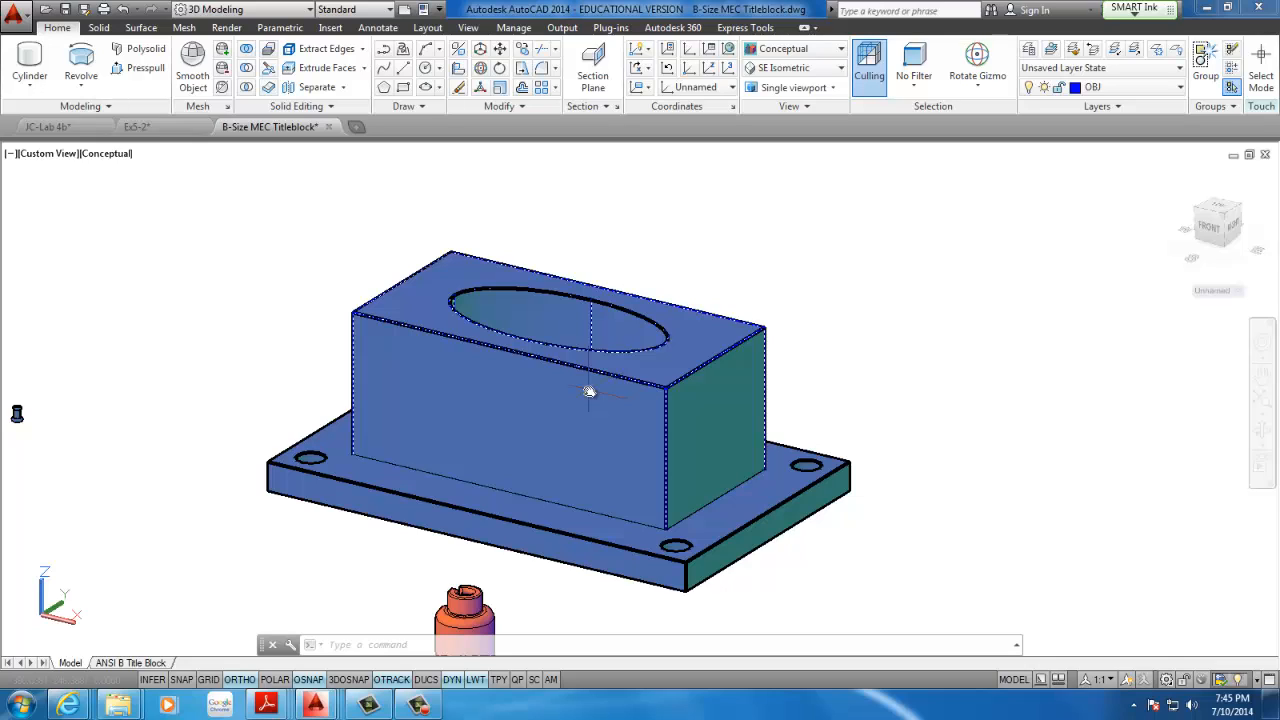
click(543, 68)
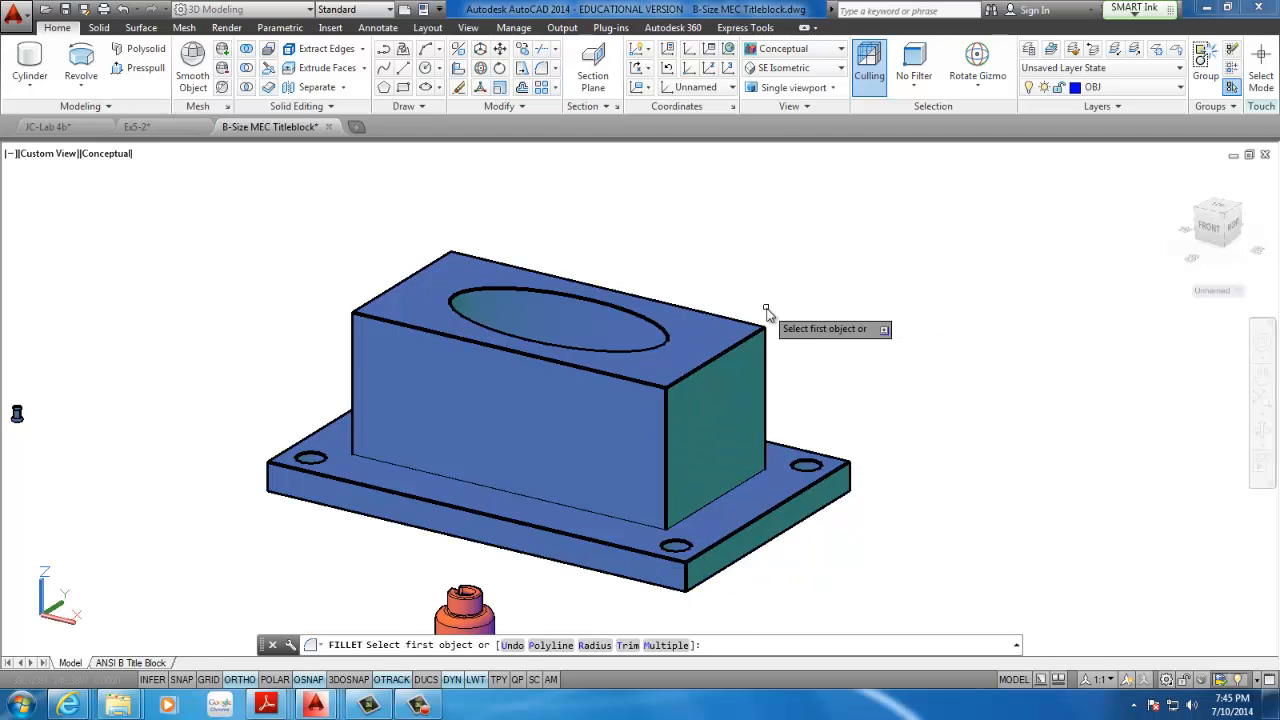
key(Escape)
click(310, 112)
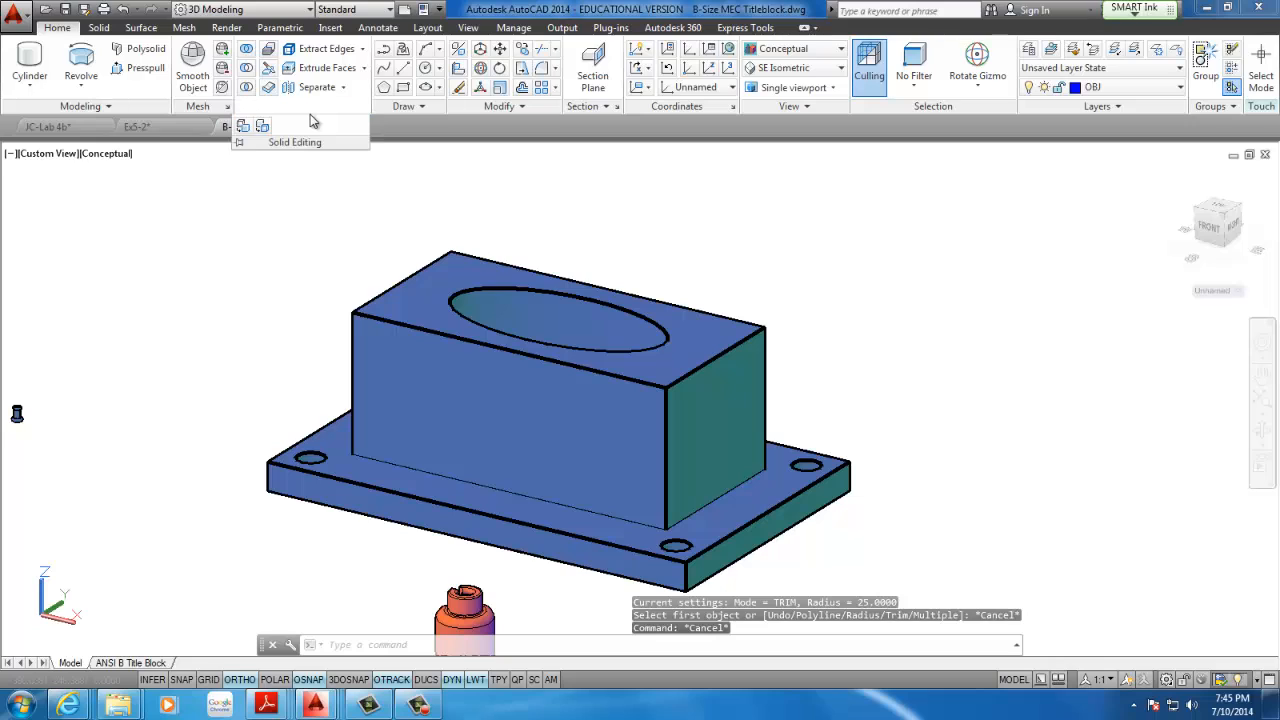
click(130, 107)
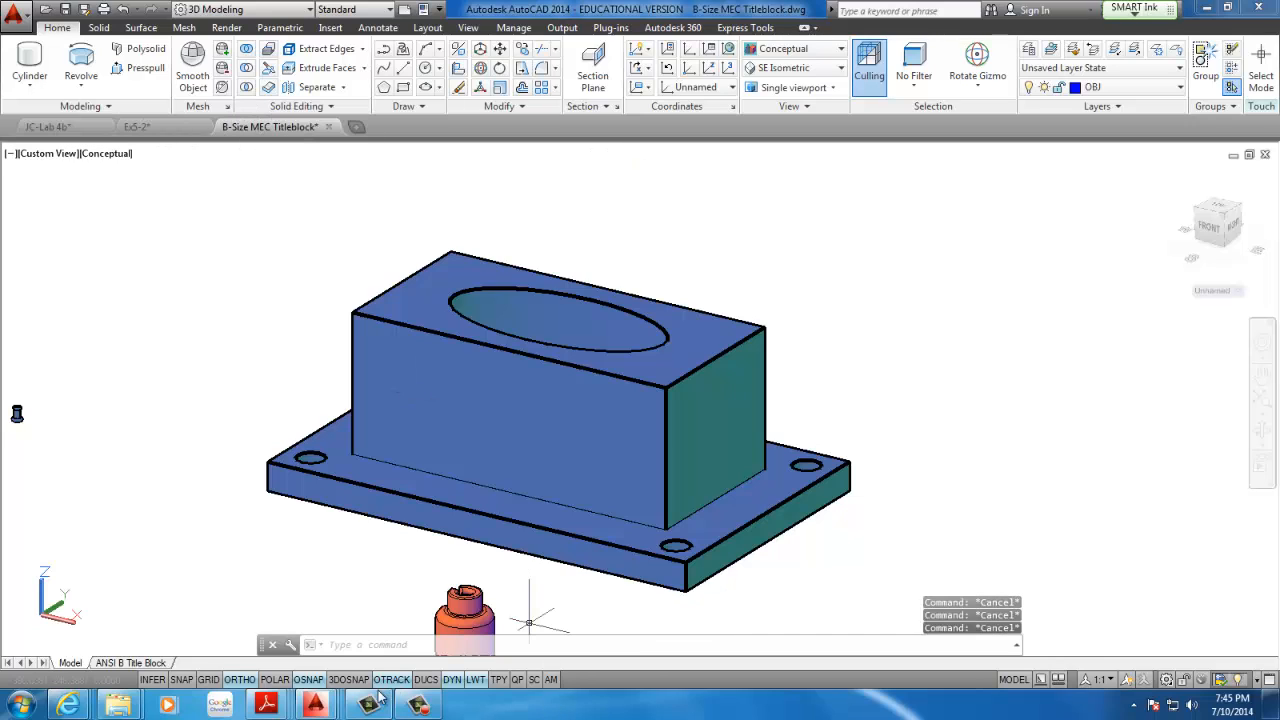
click(425, 703)
click(1204, 632)
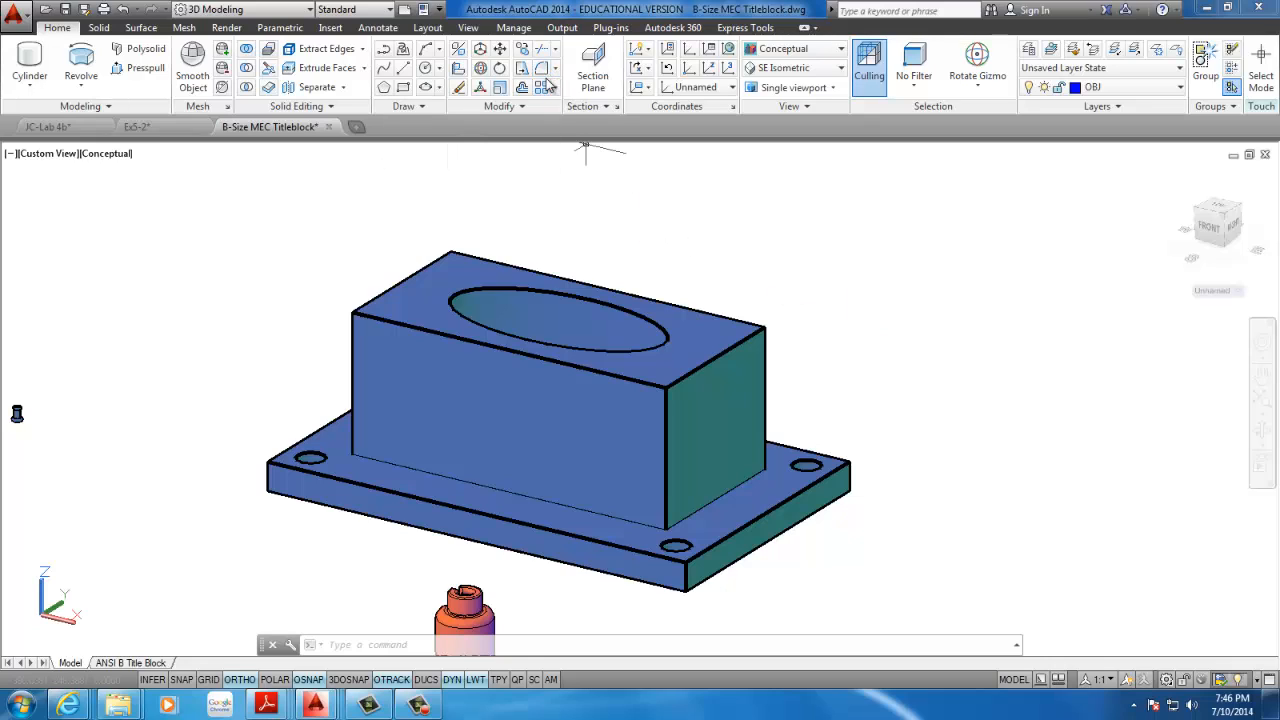
click(99, 29)
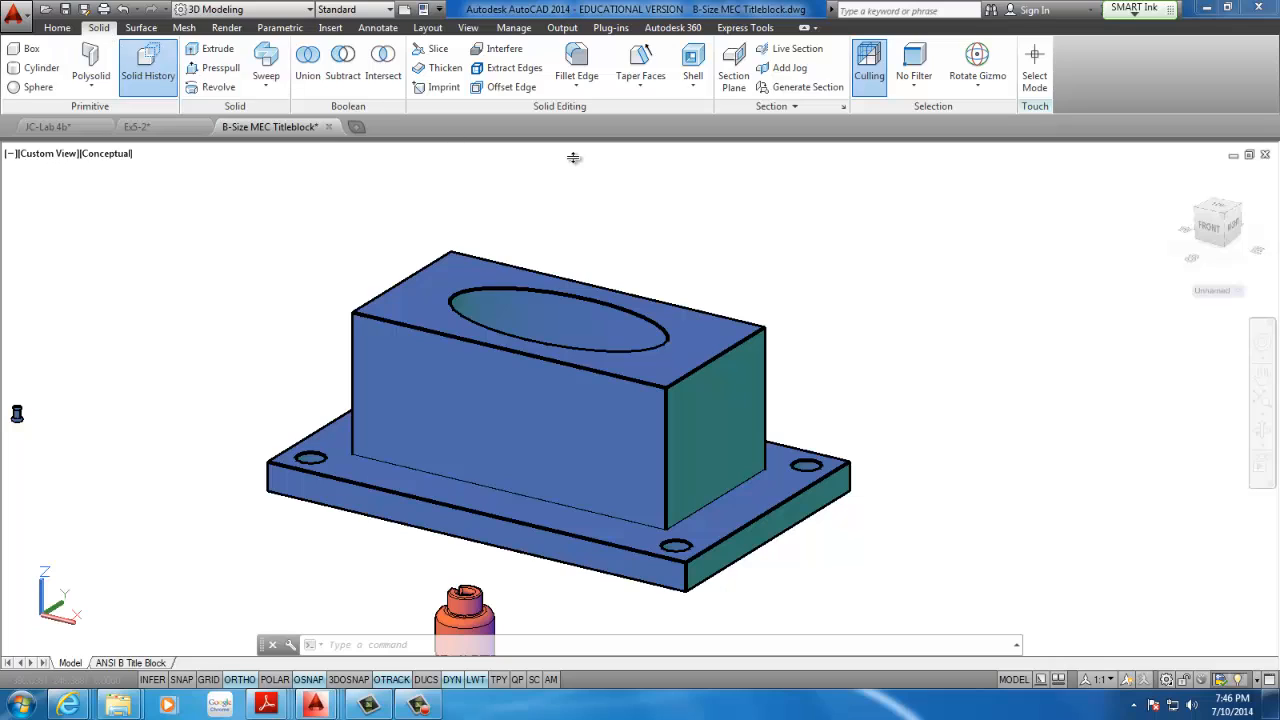
click(578, 78)
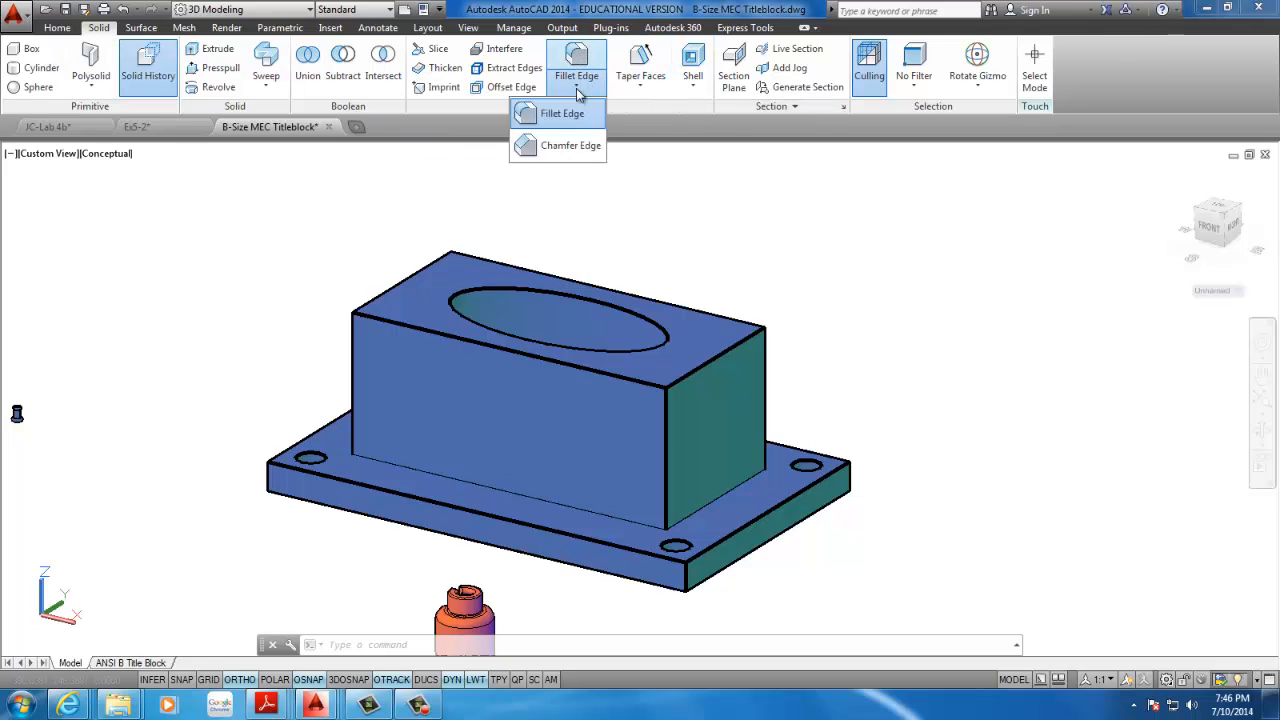
click(570, 146)
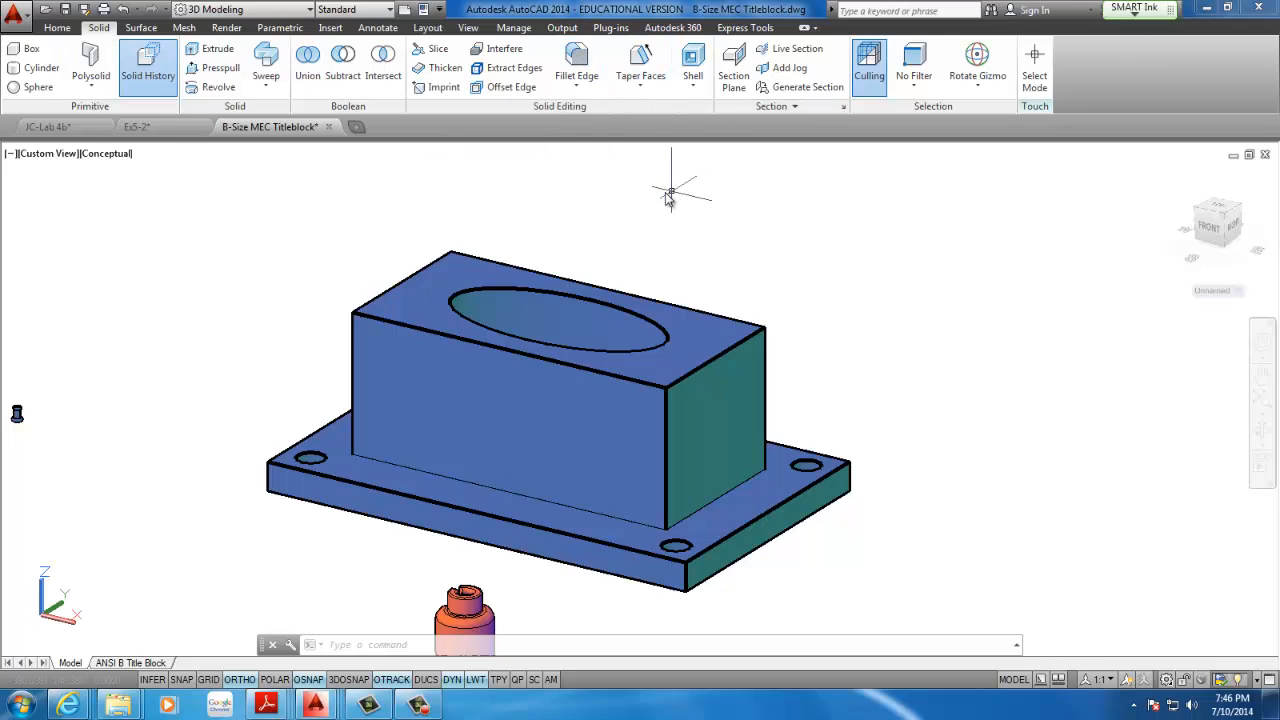
click(141, 28)
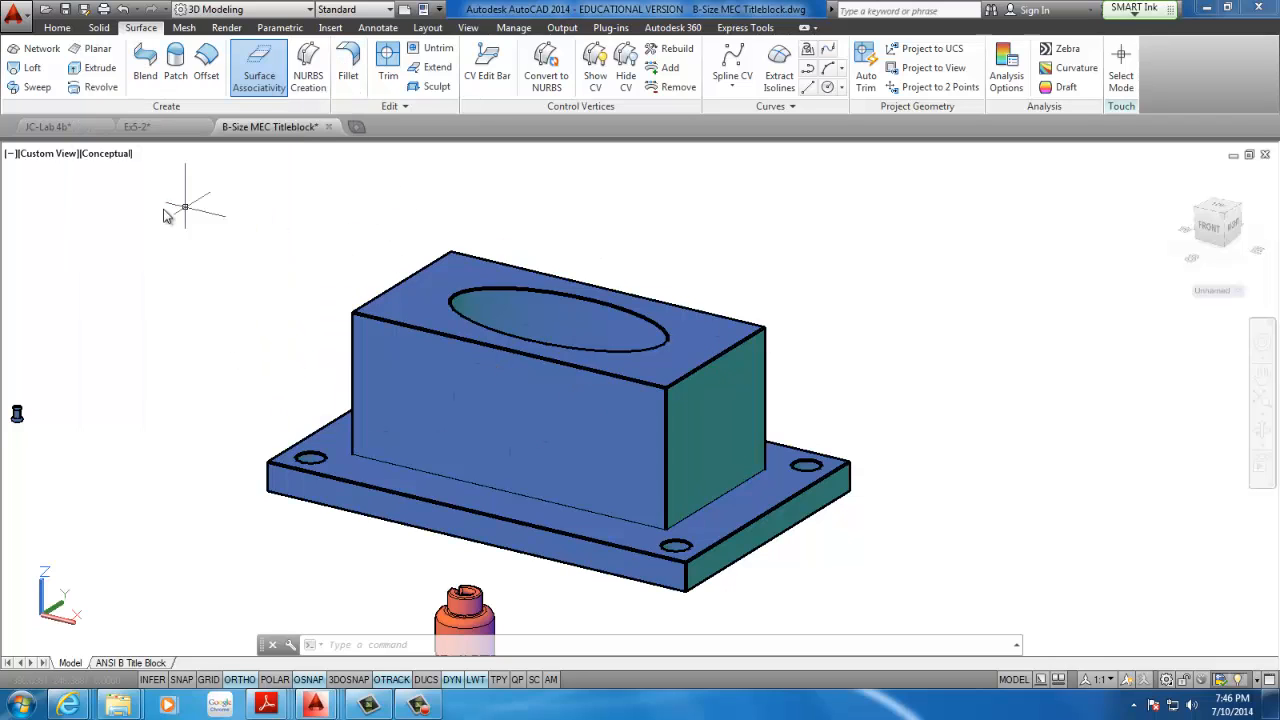
click(99, 28)
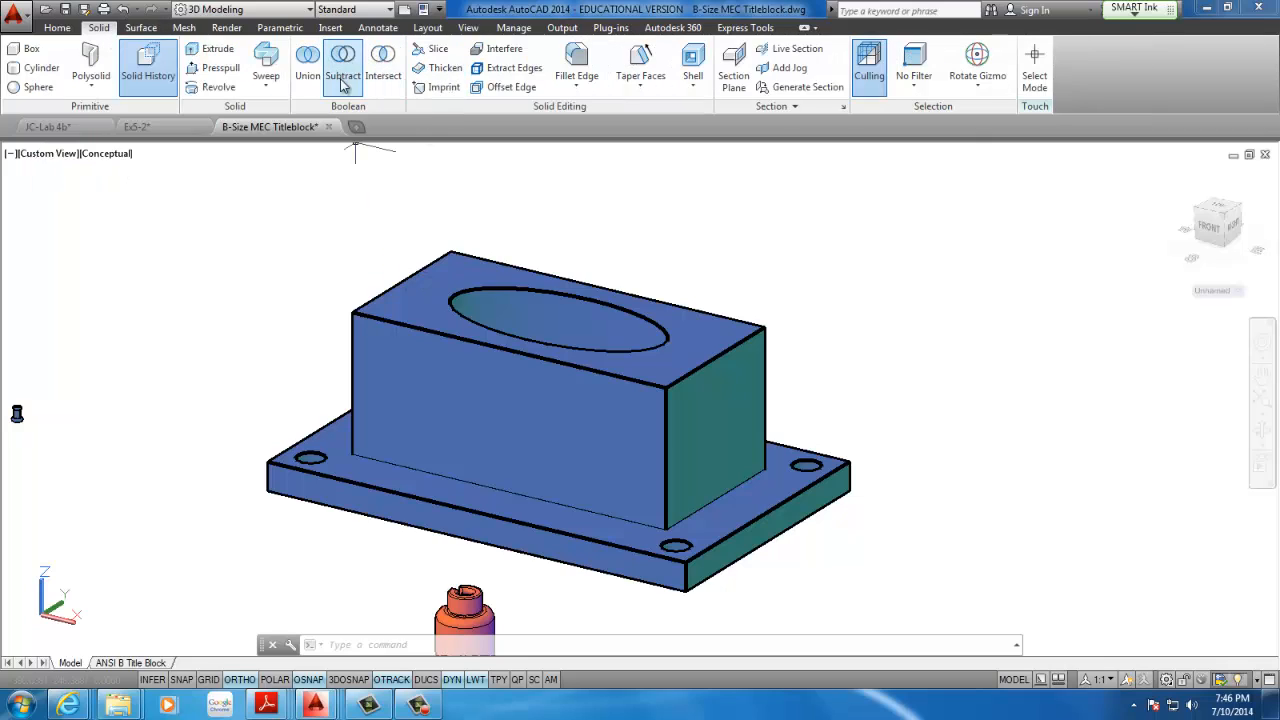
click(57, 28)
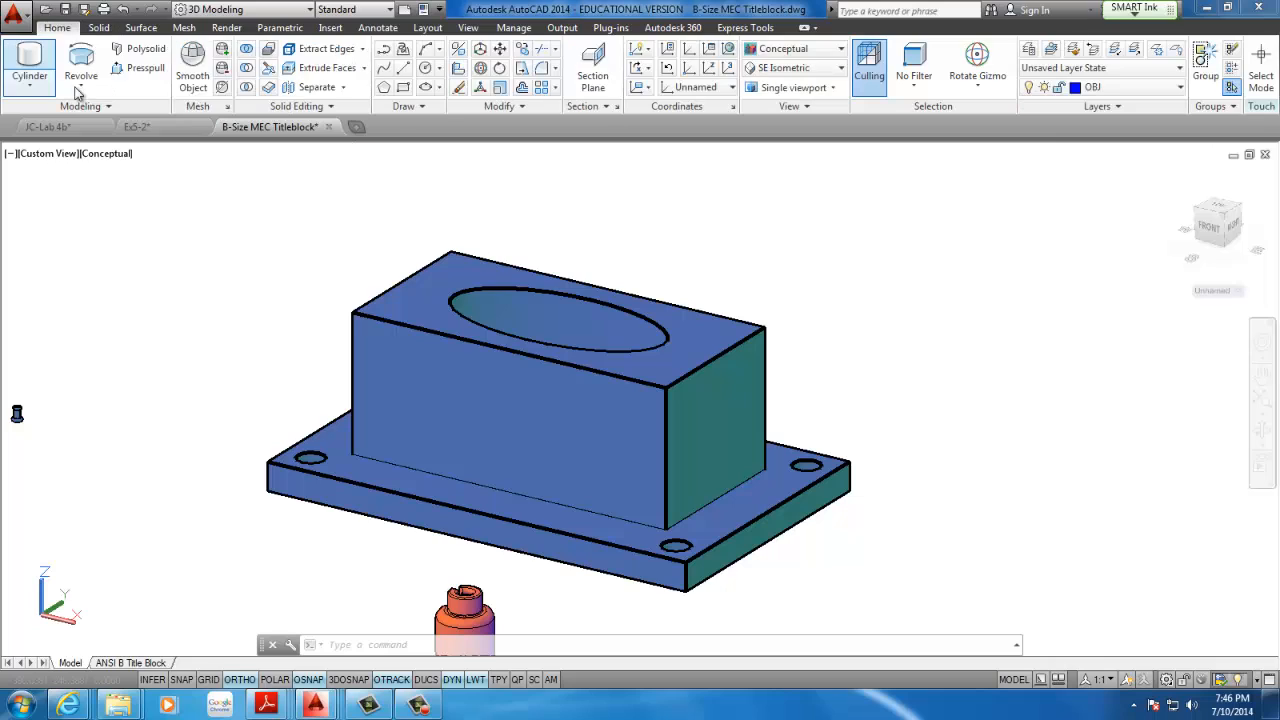
Try to fillet two vertical corner edges of the base plate with Fillet Edge, entering 5 for the radius
click(99, 28)
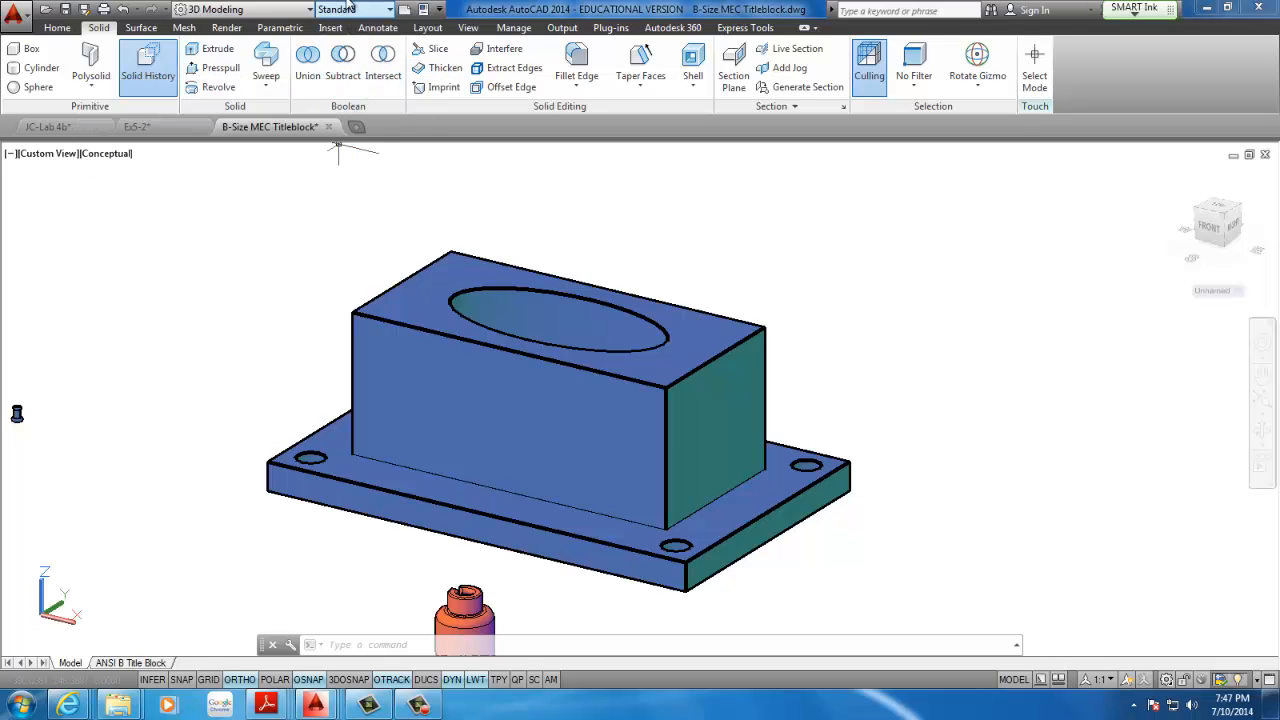
click(569, 62)
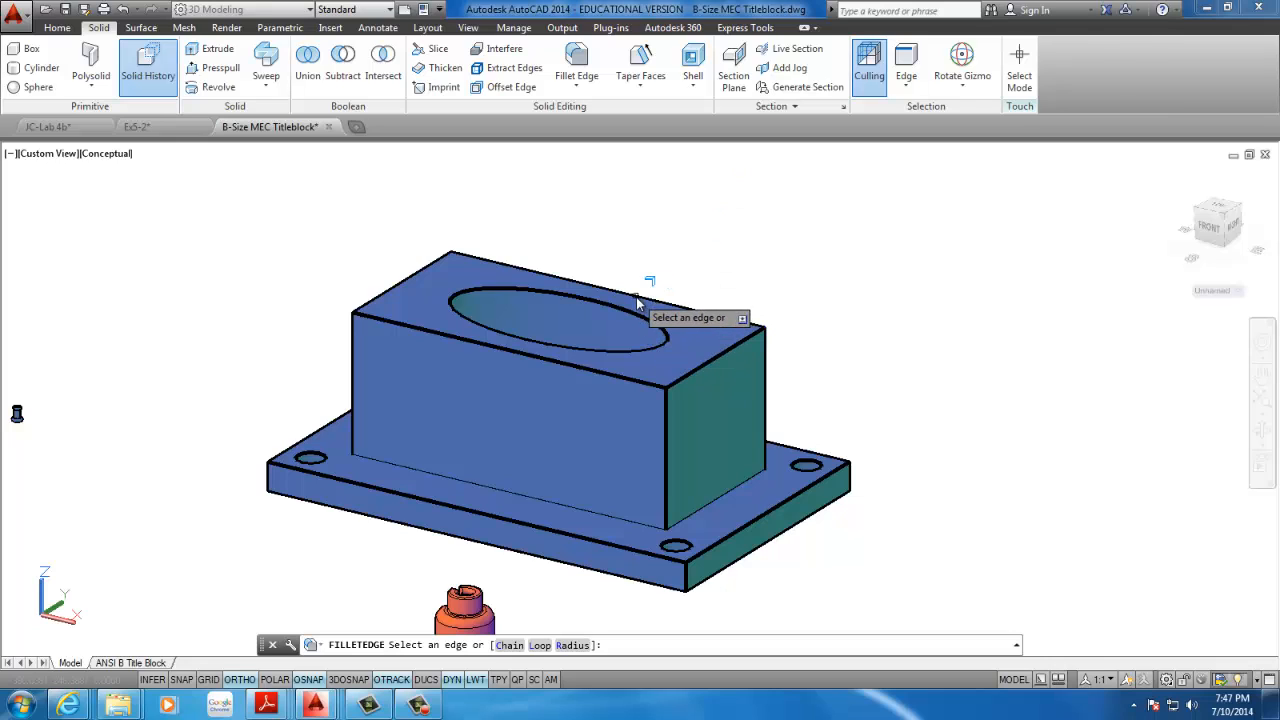
key(Return)
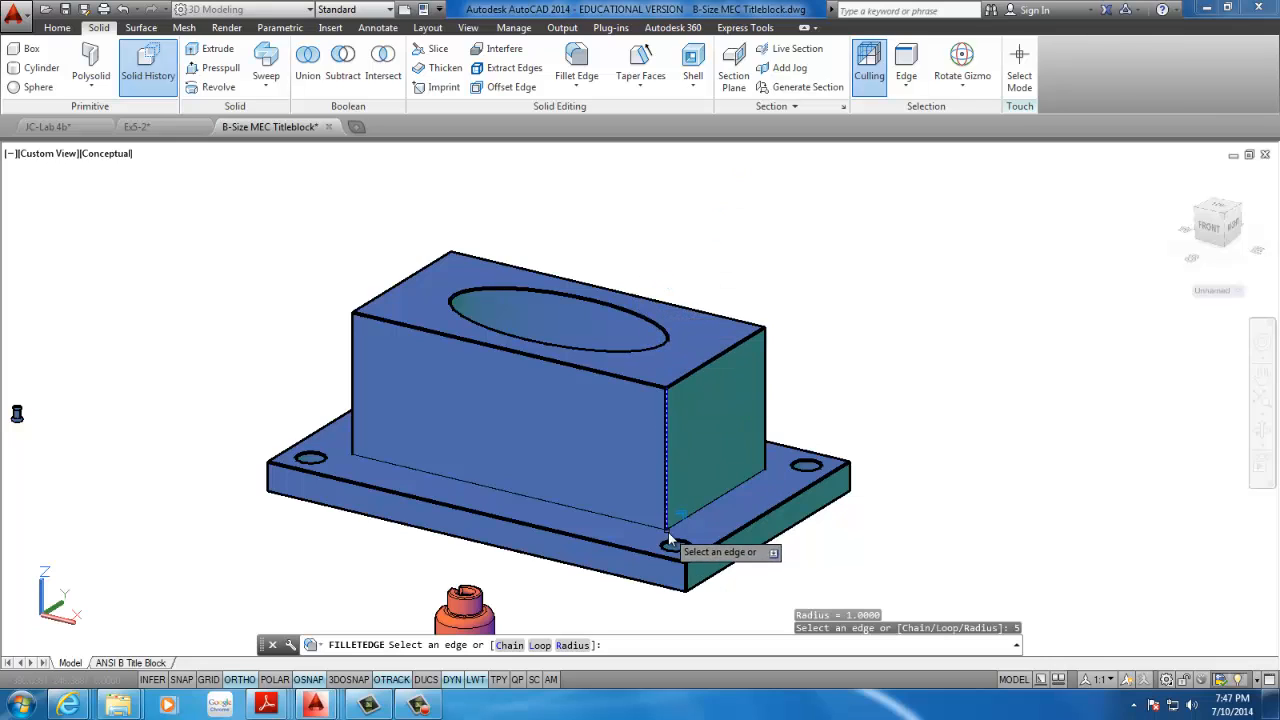
click(685, 574)
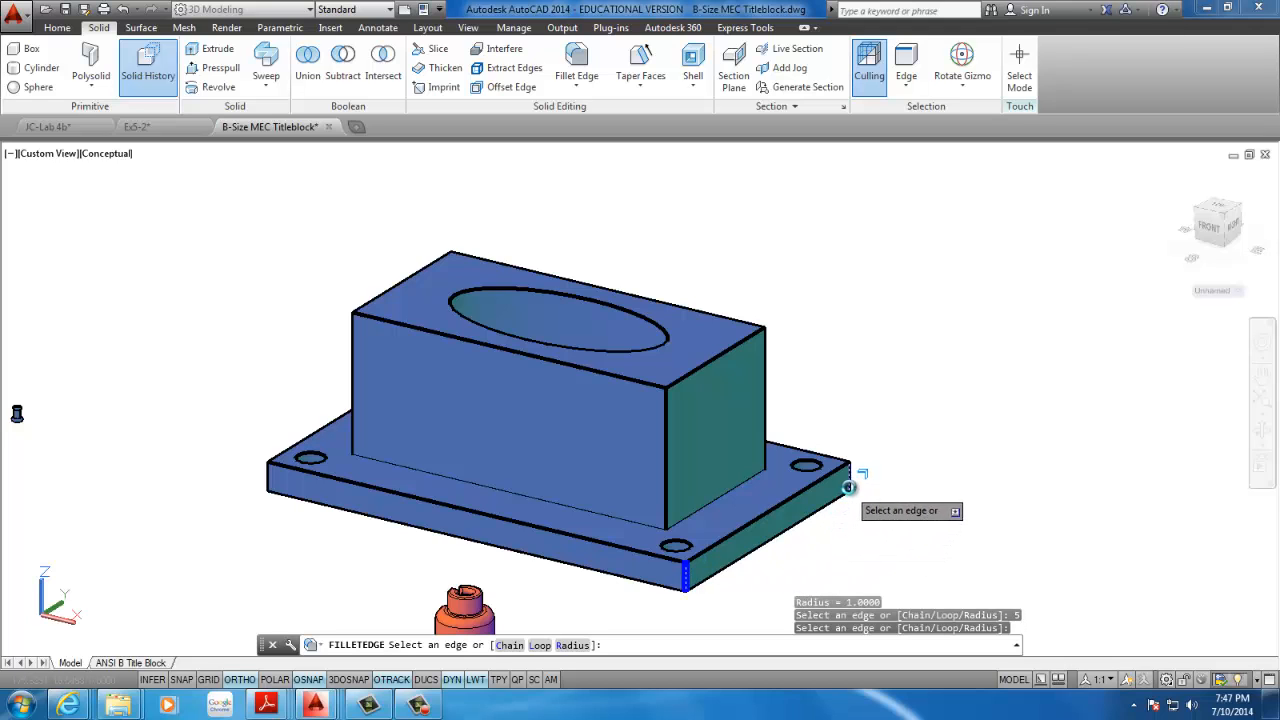
click(848, 476)
scroll(733, 552, down, 3)
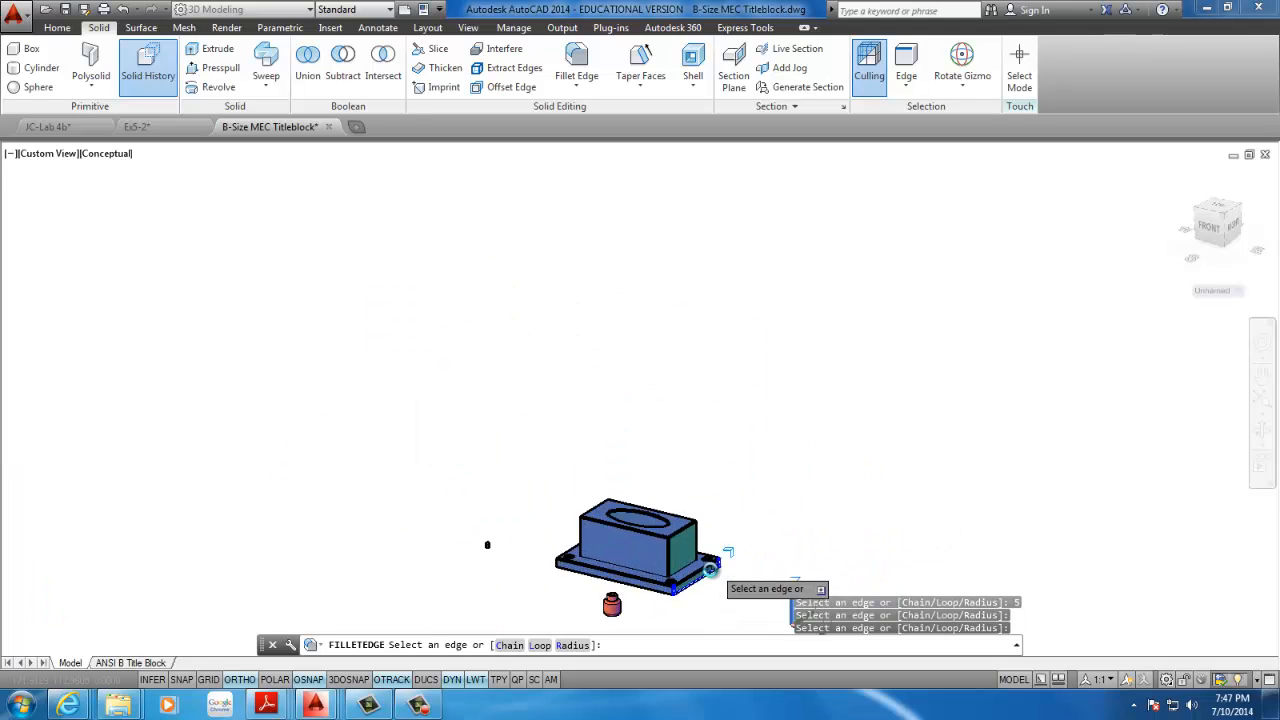
scroll(700, 590, up, 7)
scroll(540, 560, down, 1)
scroll(500, 528, down, 2)
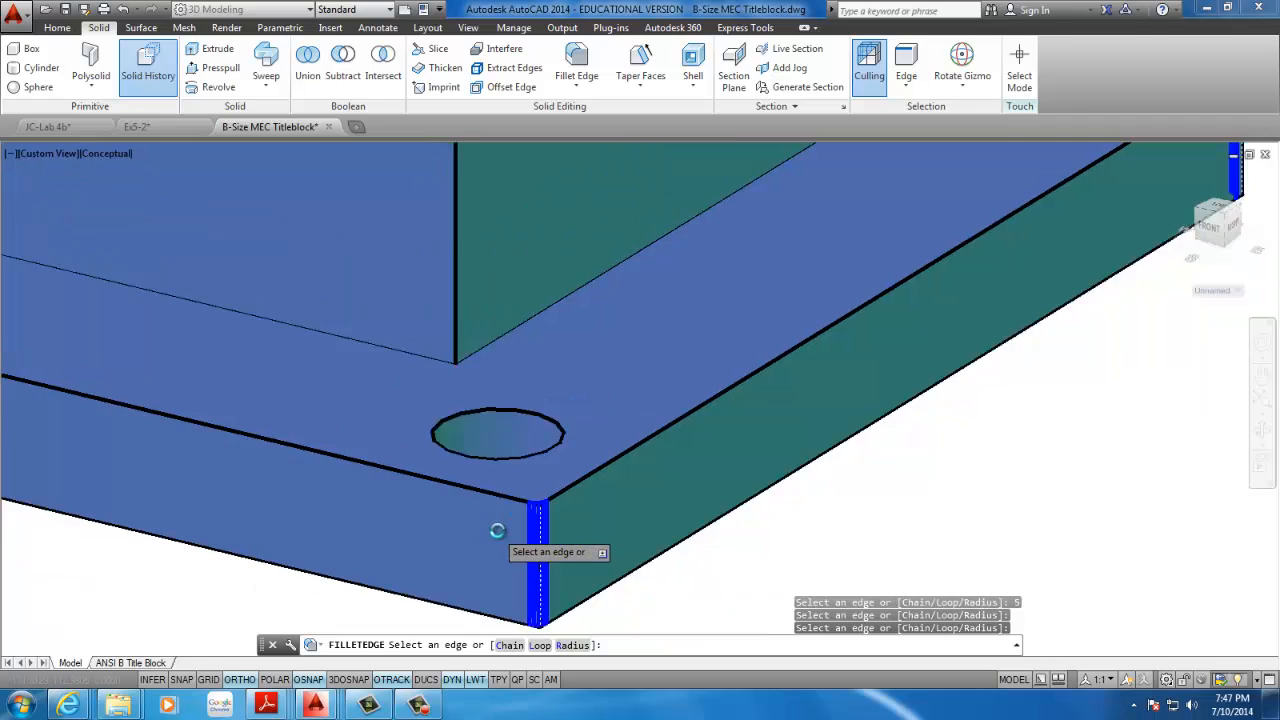
key(Escape)
key(Escape)
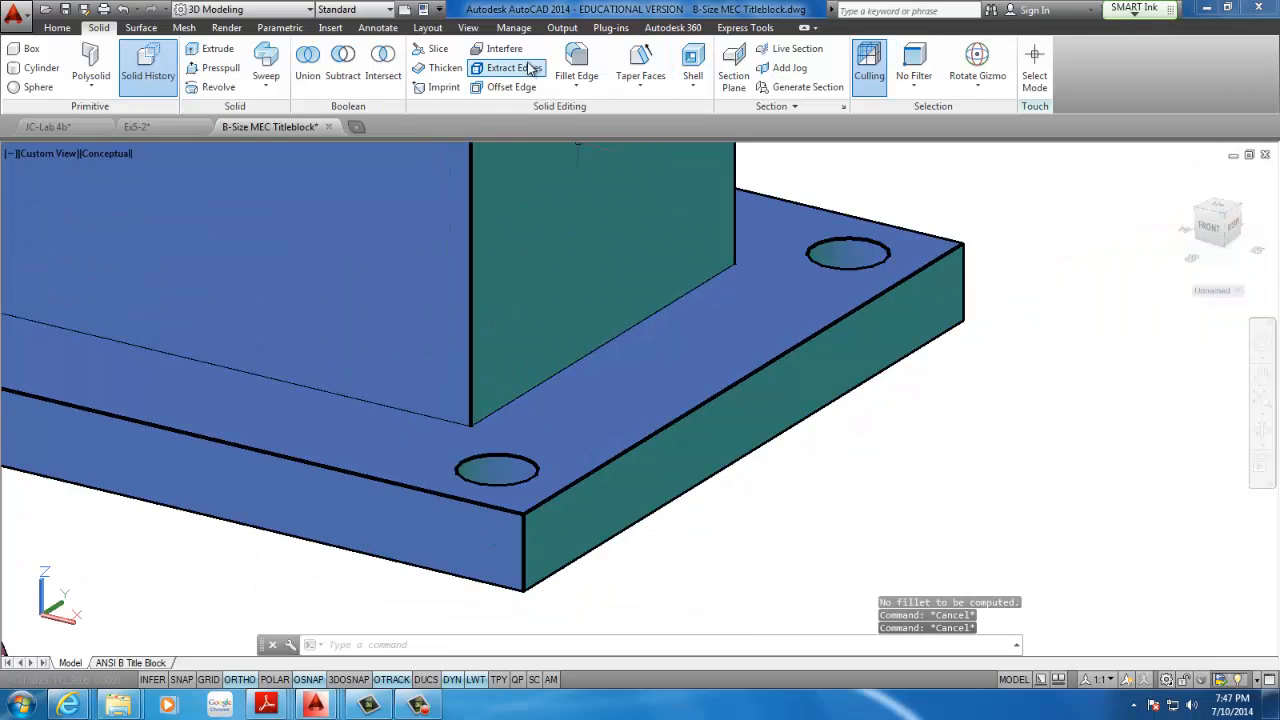
Try to fillet one vertical corner edge of the base plate with Fillet Edge, entering 25 for the radius
click(576, 62)
text(25)
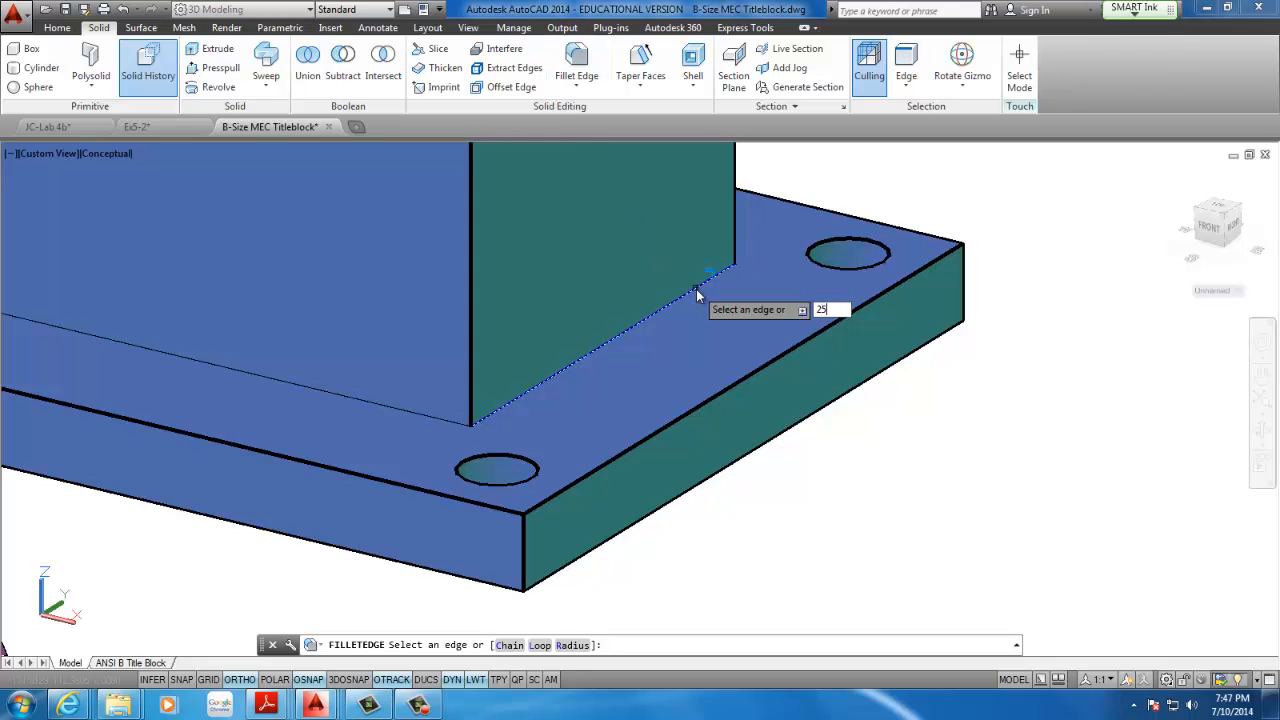
key(Return)
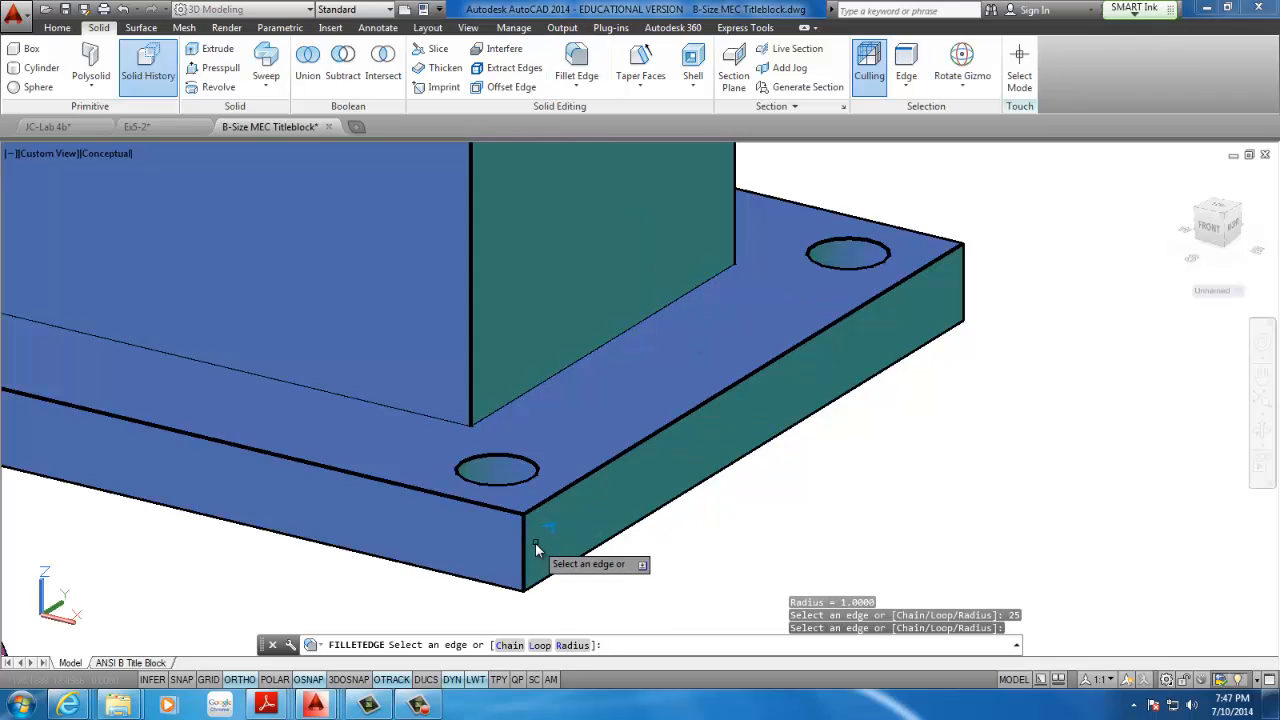
click(525, 548)
shift+middle_drag(546, 526, 780, 551)
scroll(940, 494, up, 5)
scroll(960, 500, down, 5)
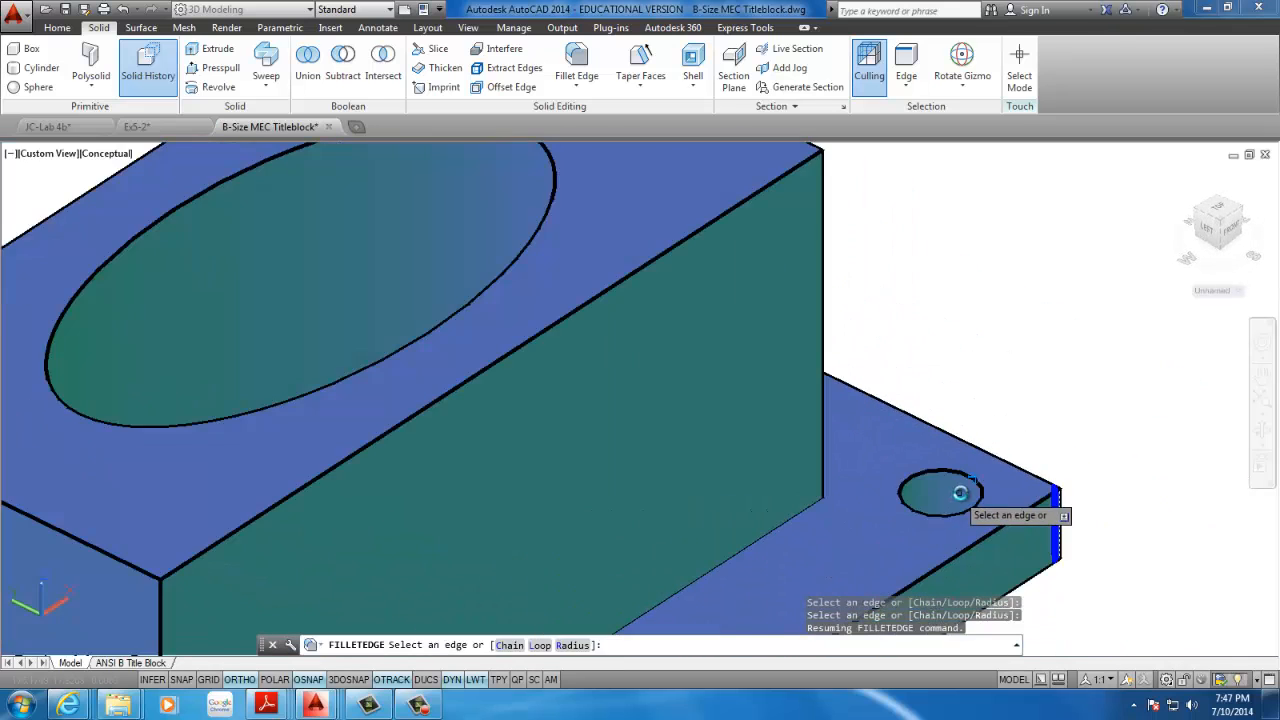
scroll(1037, 506, up, 6)
key(Escape)
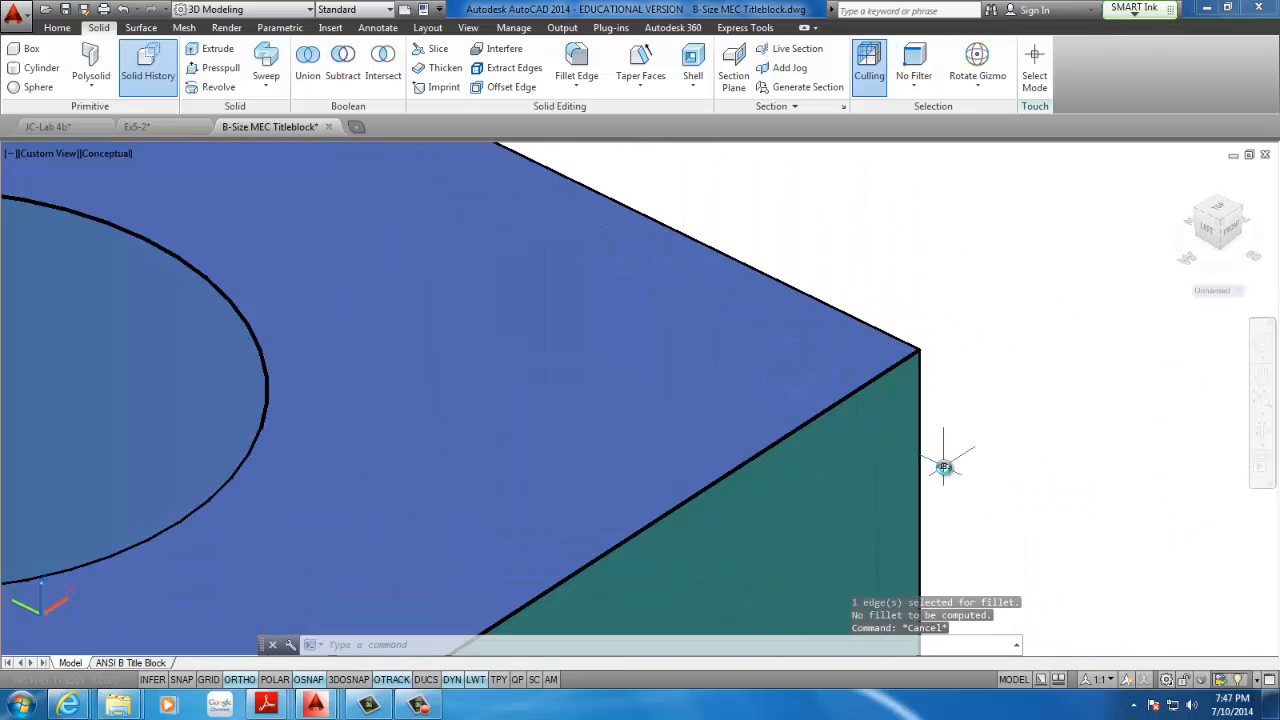
Try to fillet the four vertical corner edges of the base plate with Fillet Edge at a radius of 5
scroll(942, 466, up, 5)
scroll(940, 472, down, 4)
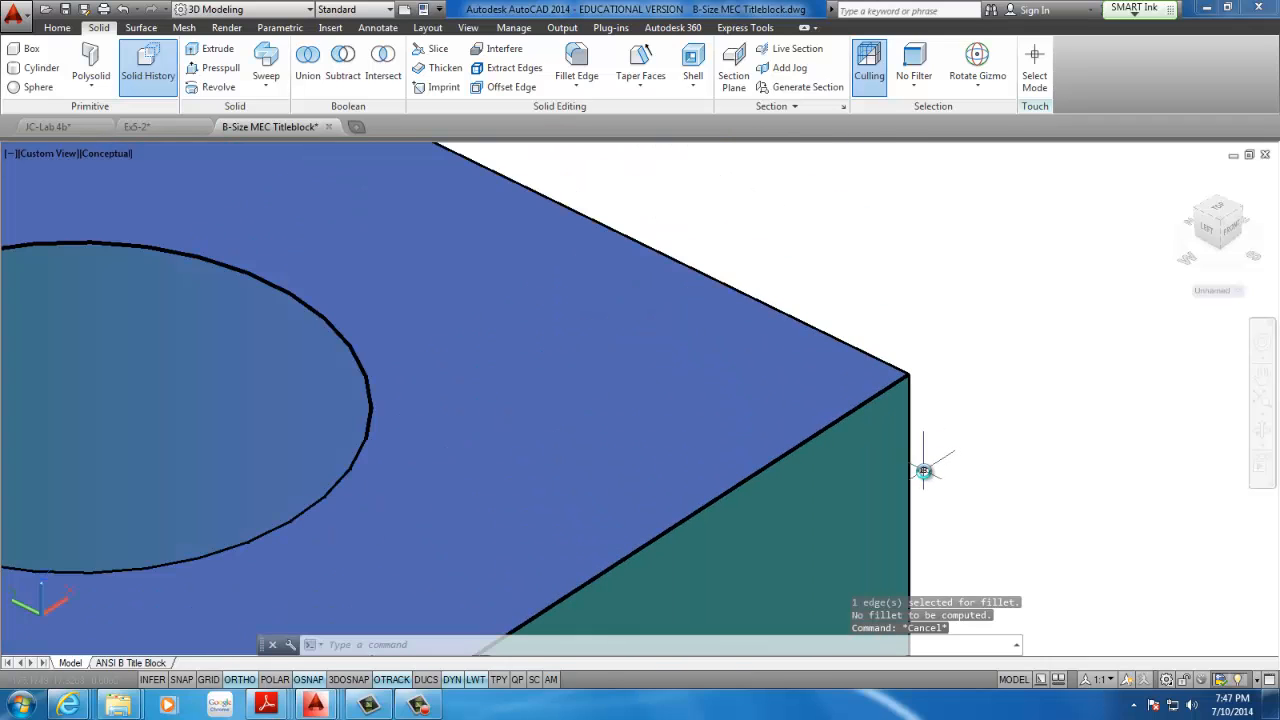
click(576, 62)
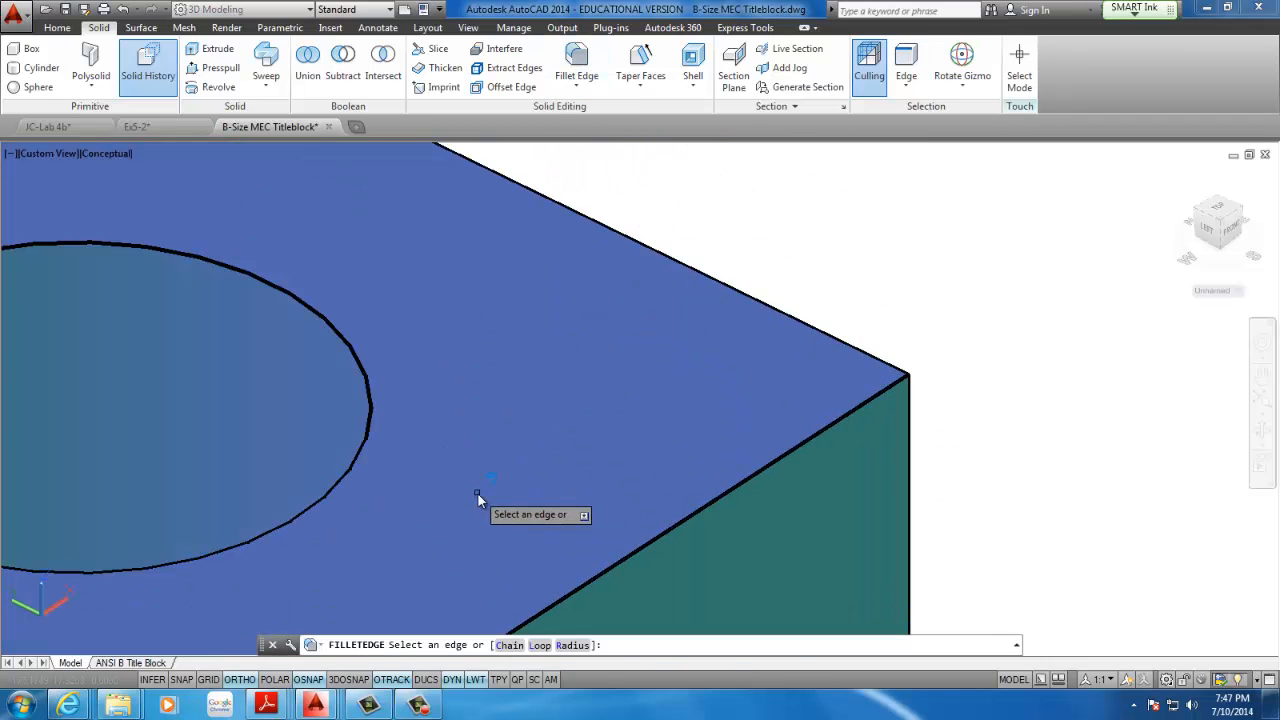
text(r)
key(Return)
text(5)
key(Return)
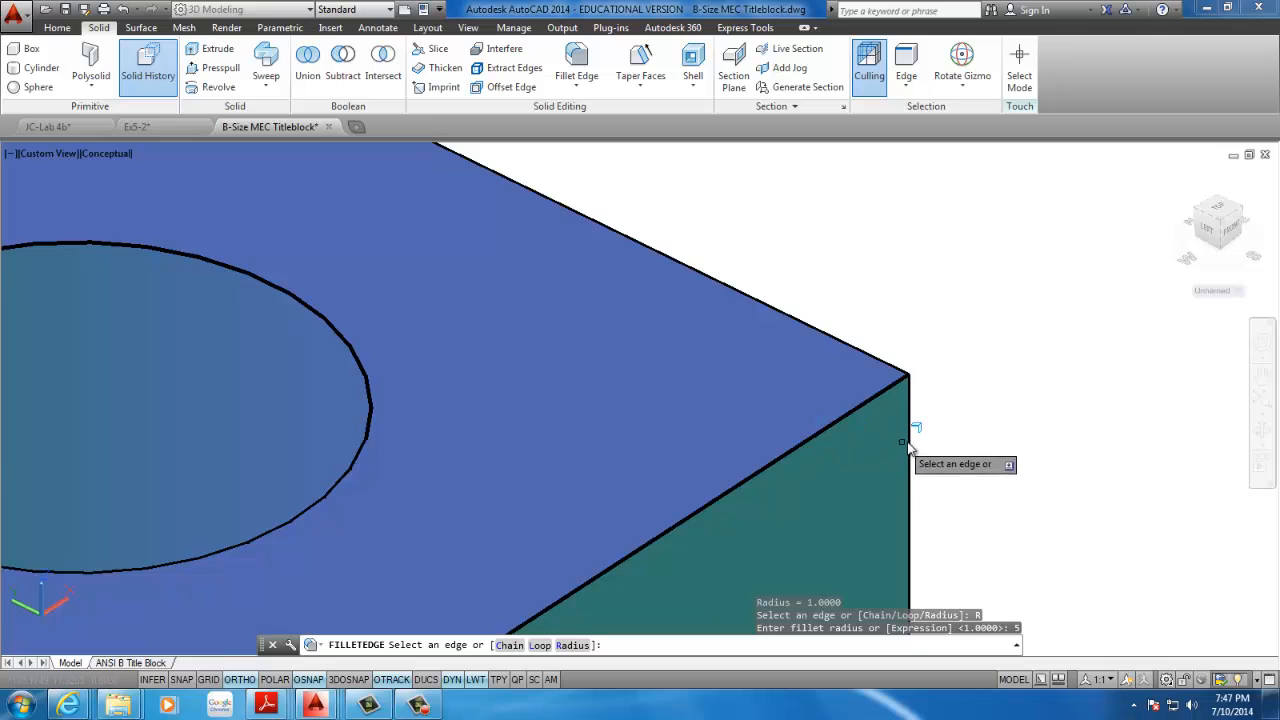
click(907, 446)
scroll(887, 455, up, 2)
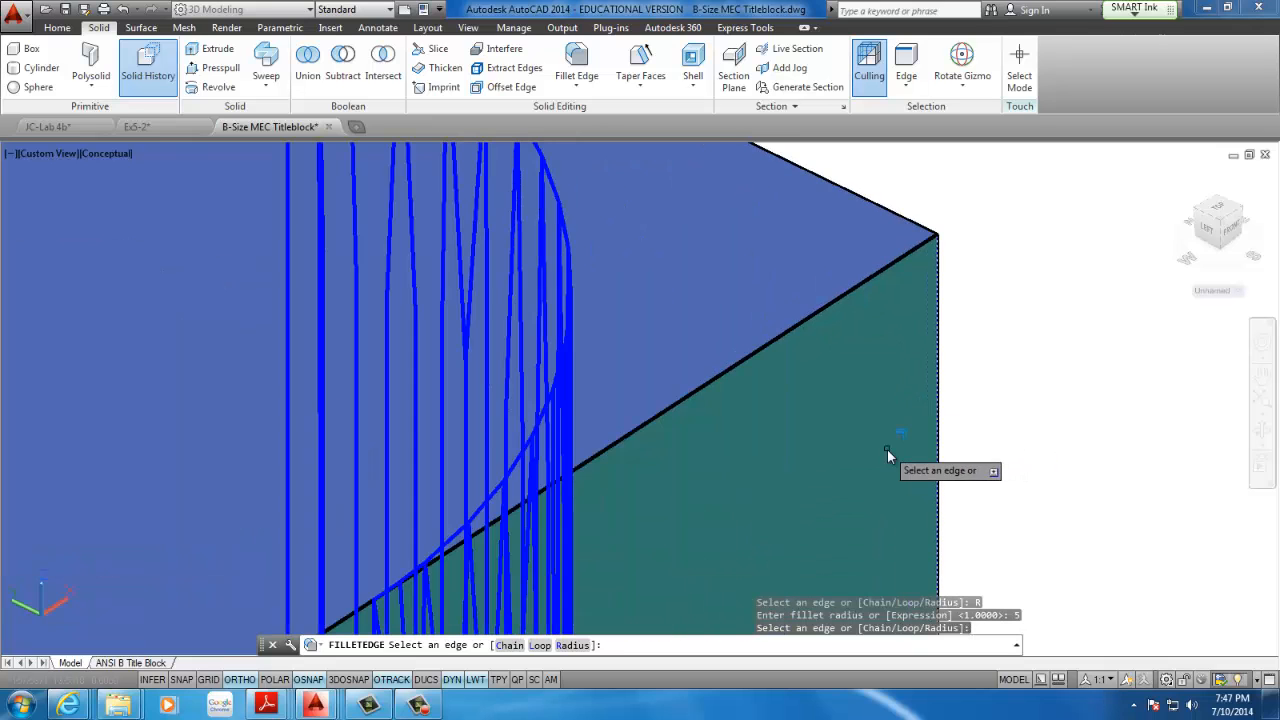
scroll(846, 423, down, 5)
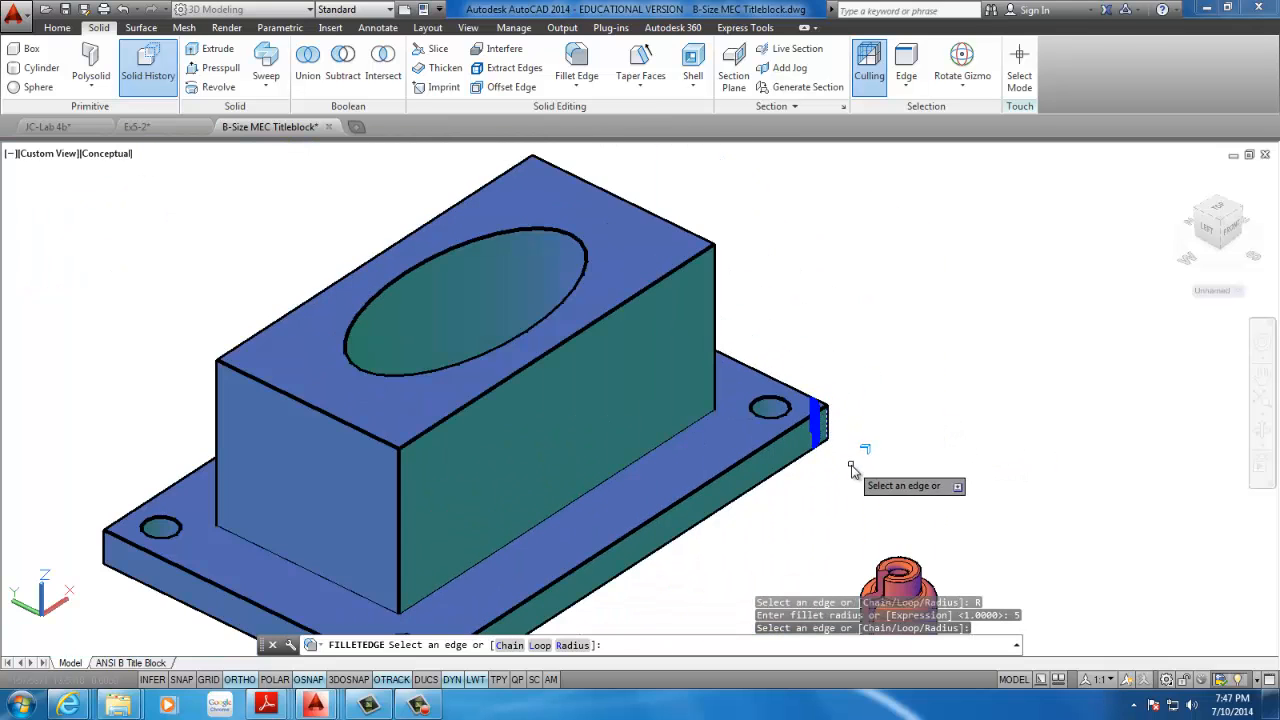
shift+middle_drag(851, 465, 580, 440)
scroll(730, 480, down, 2)
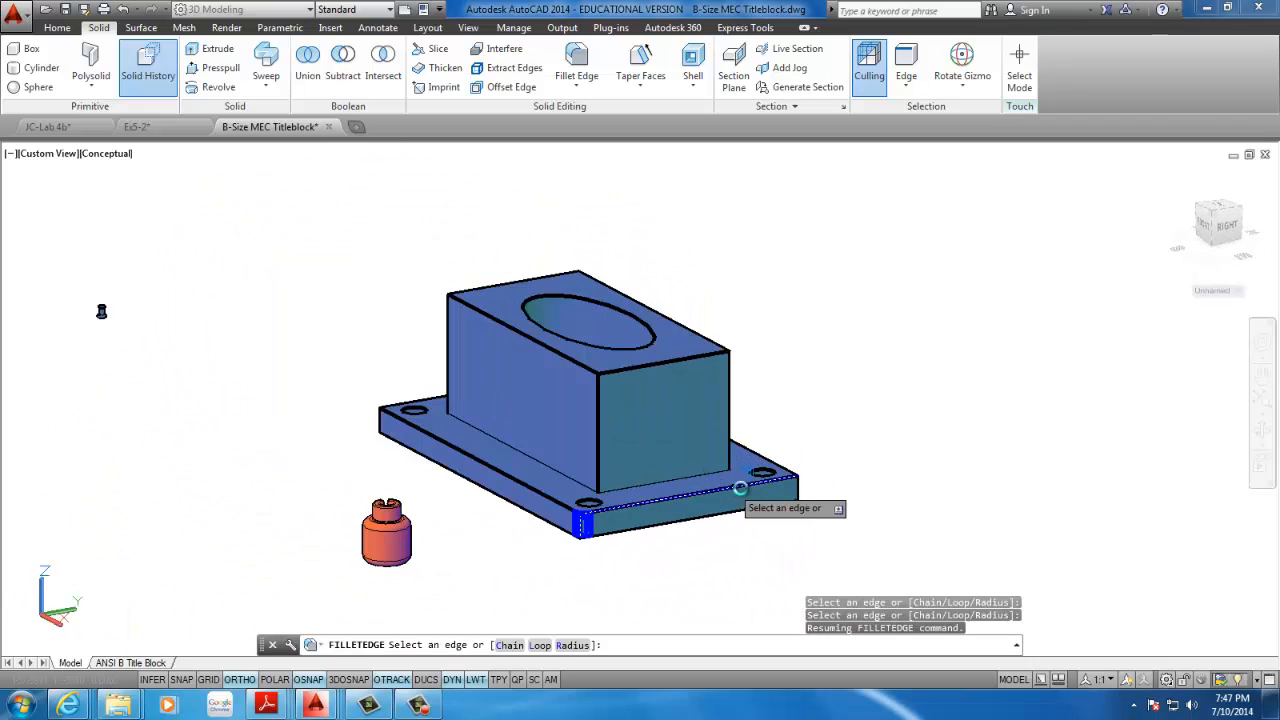
click(797, 489)
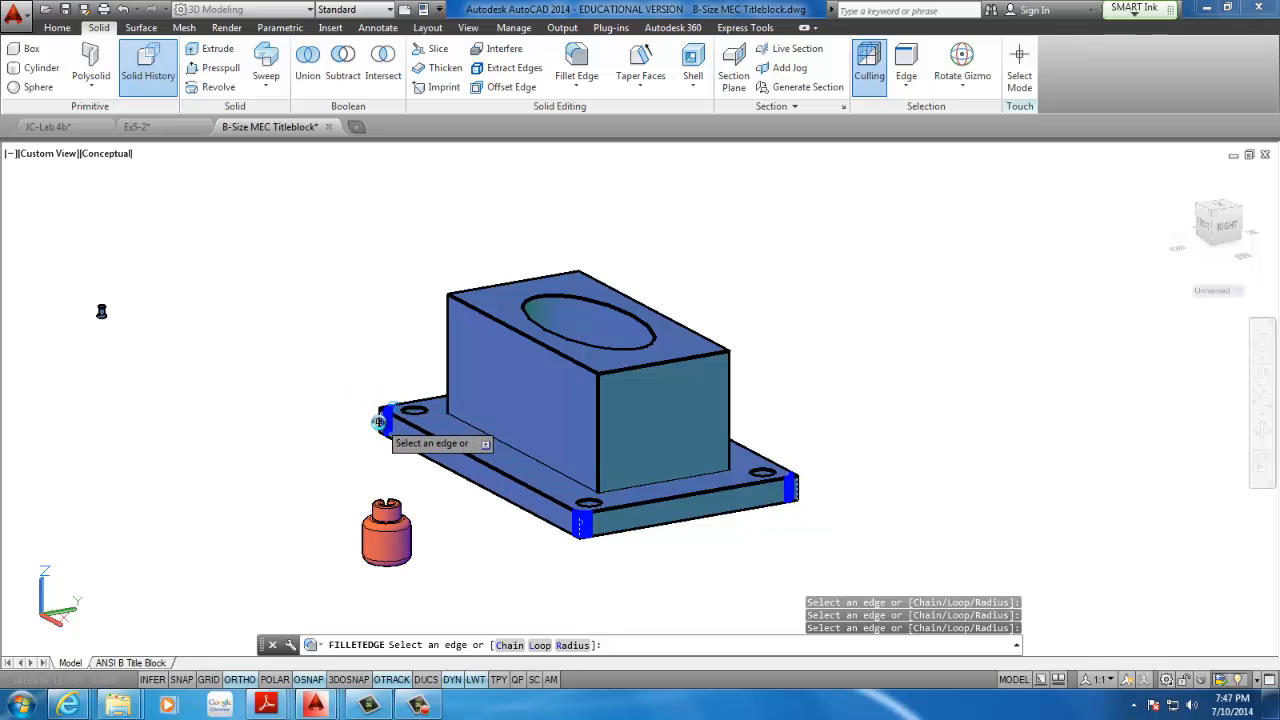
shift+middle_drag(346, 418, 624, 404)
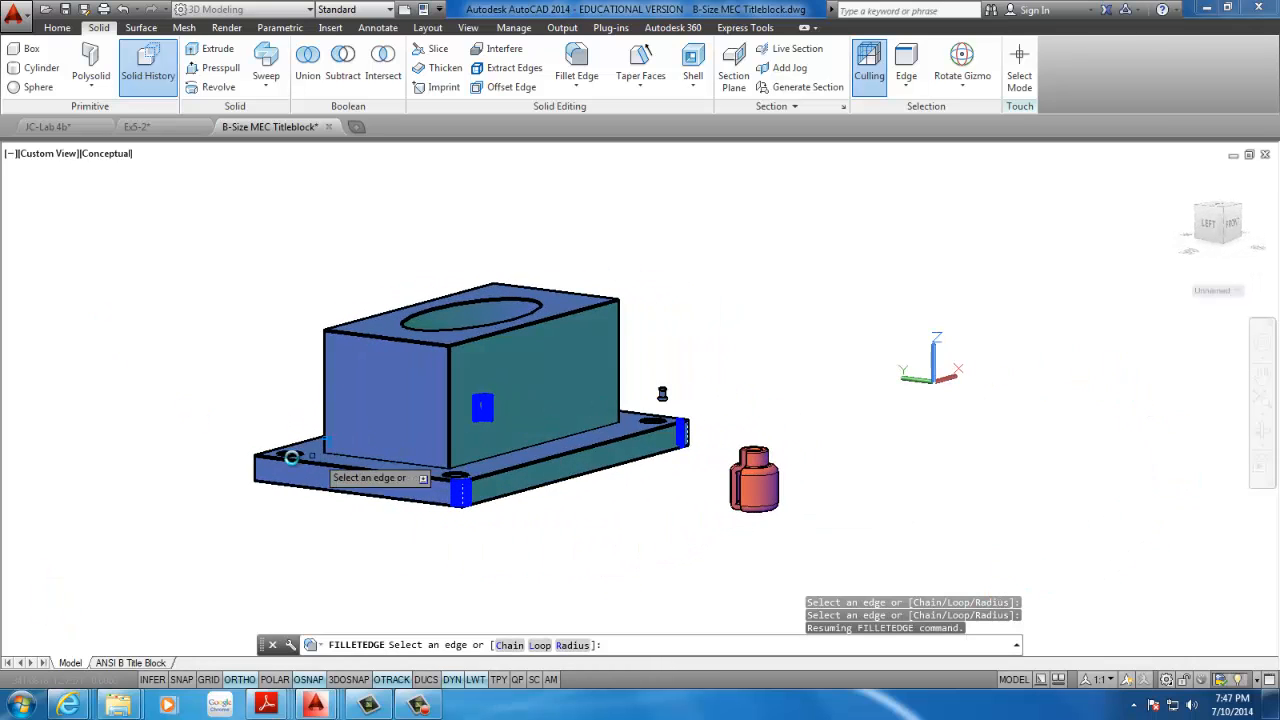
click(263, 470)
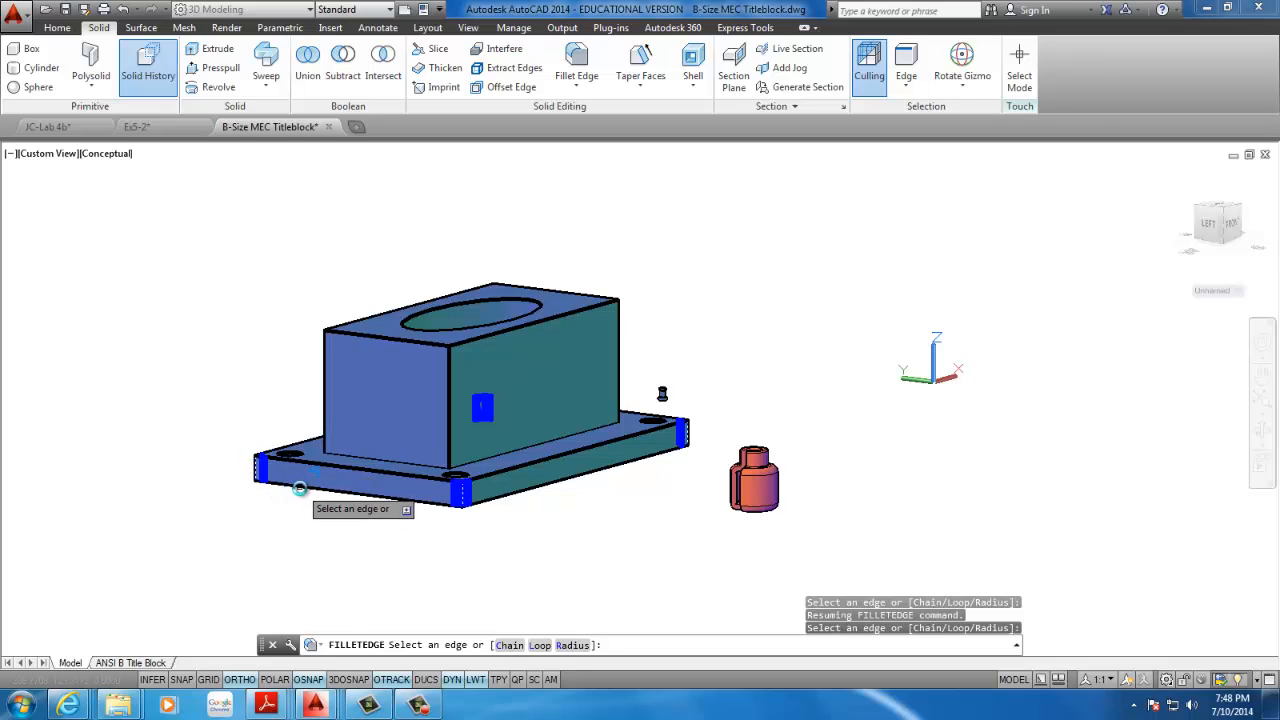
Try to deselect the base plate's upper end edge from the fillet selection and cancel the fillet
click(354, 512)
click(361, 499)
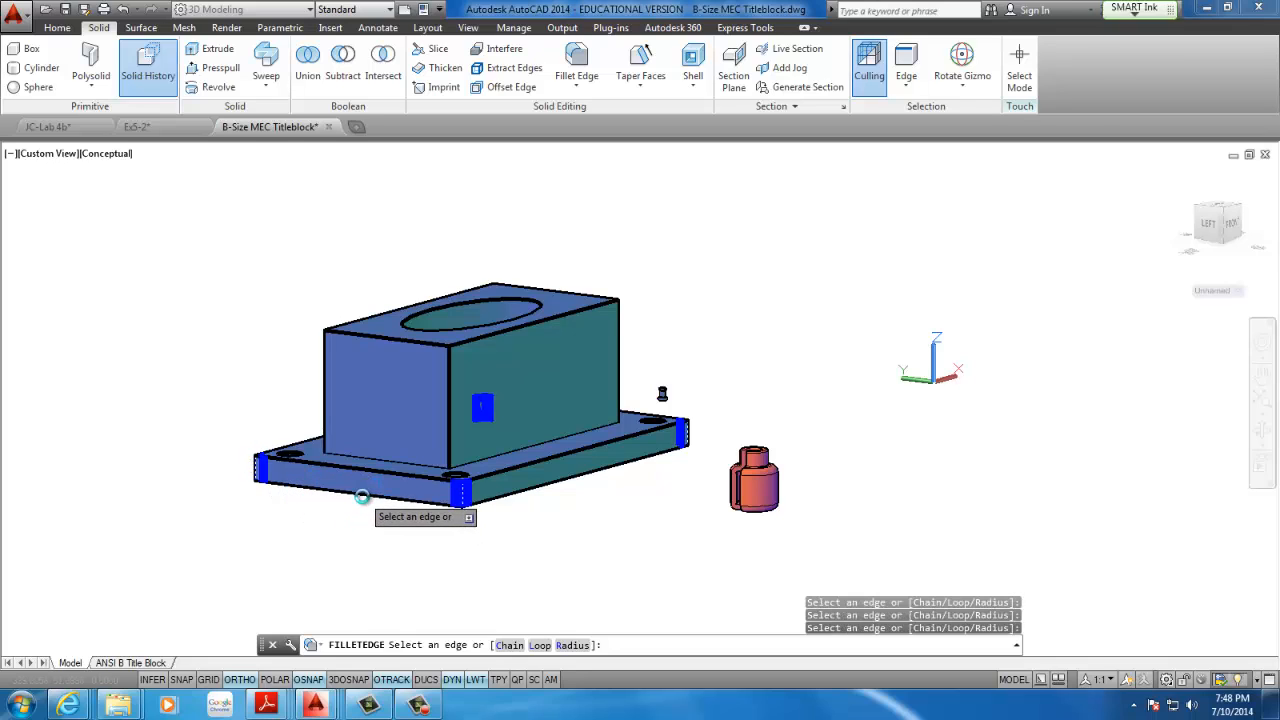
scroll(325, 473, down, 3)
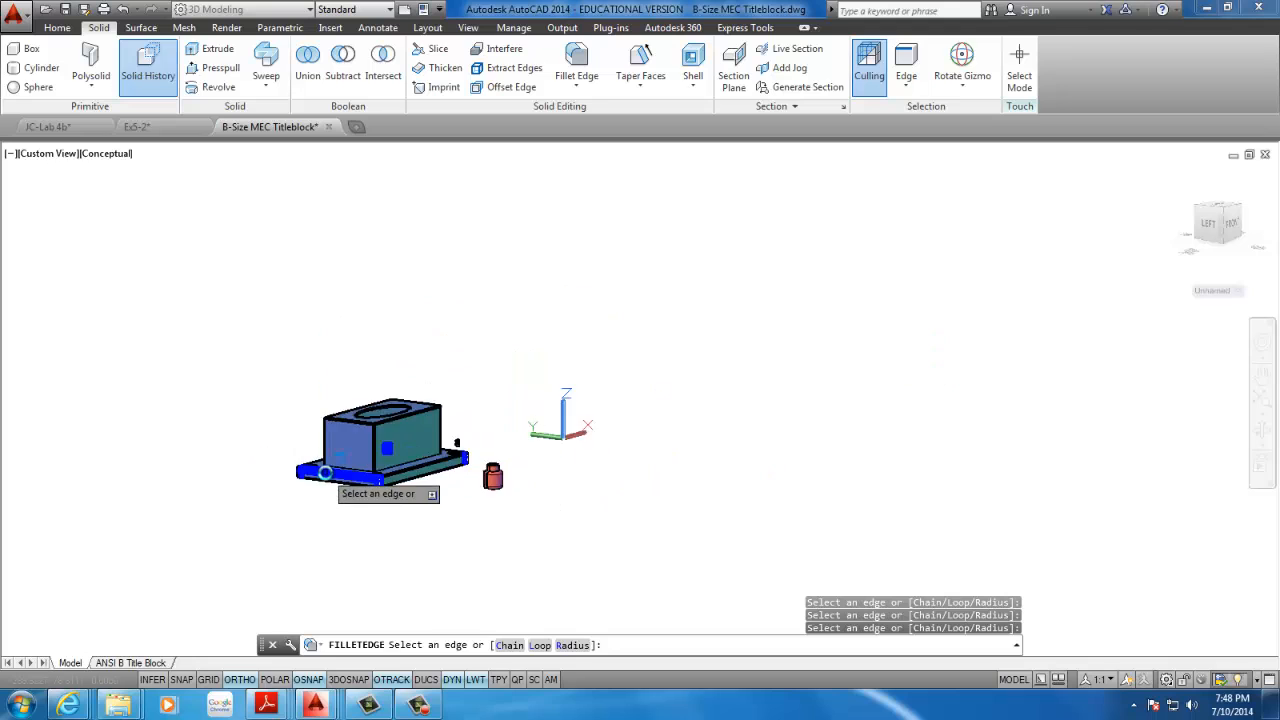
scroll(325, 473, up, 5)
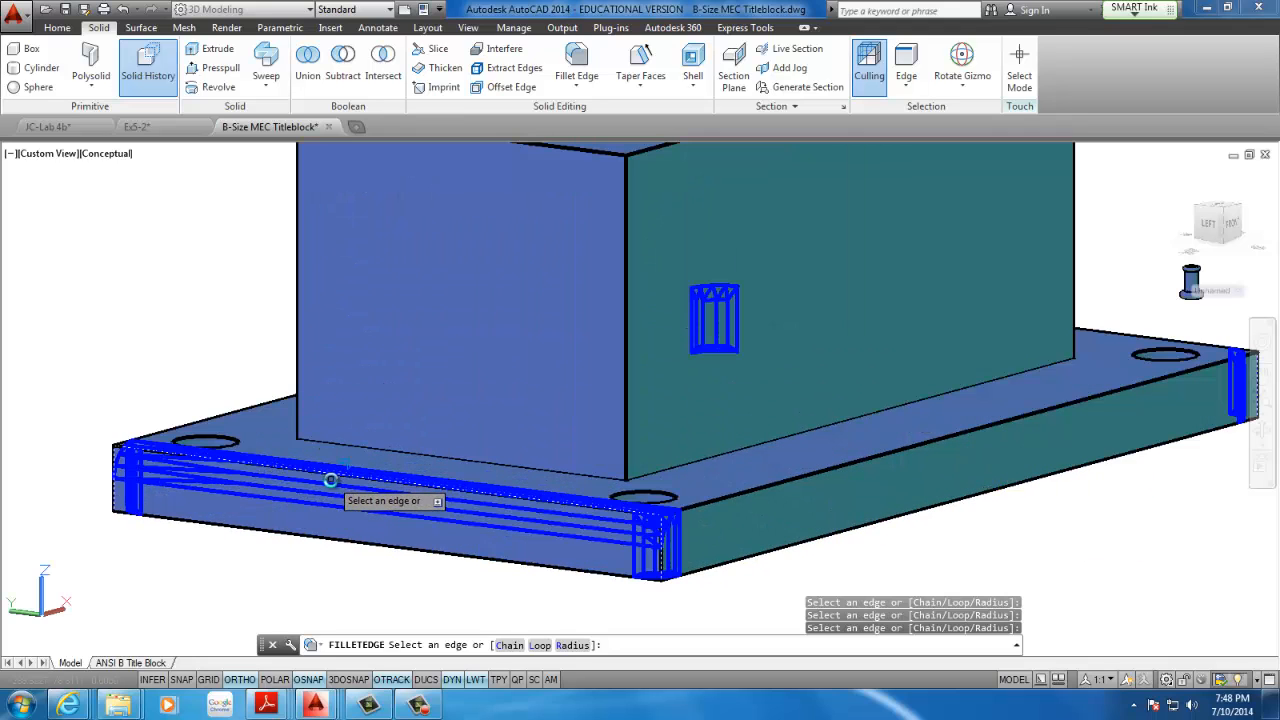
click(335, 476)
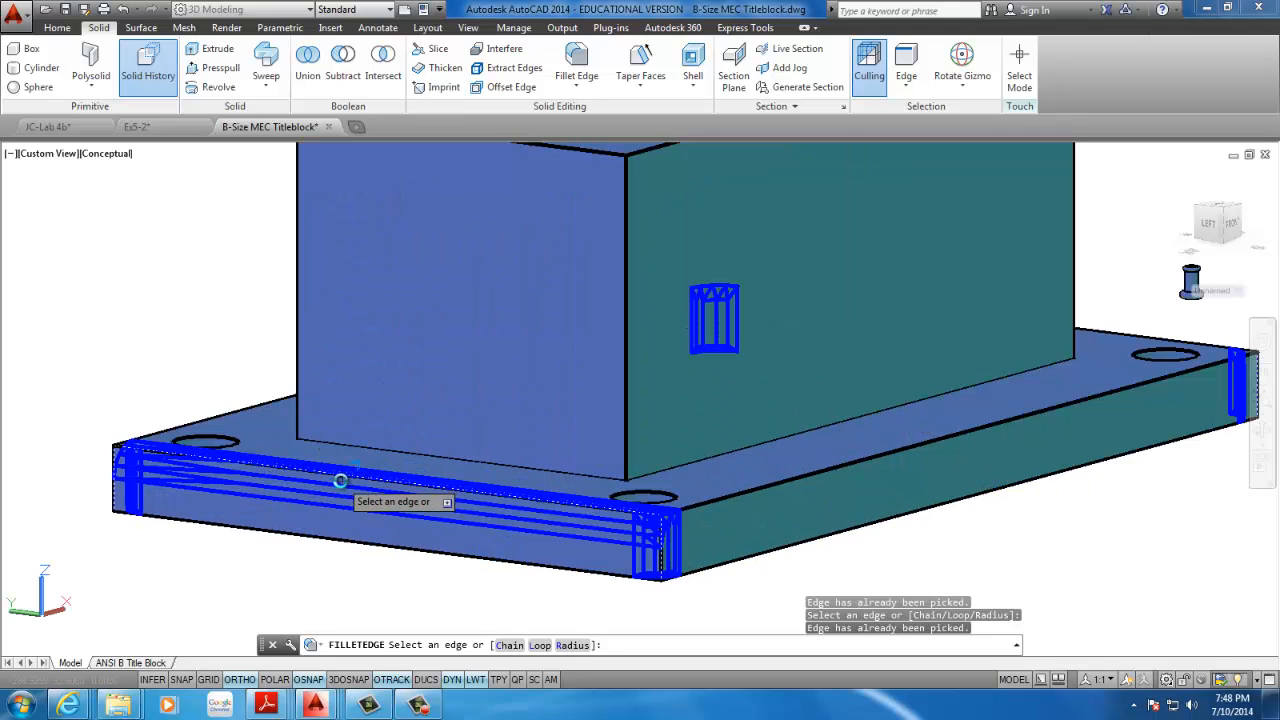
click(285, 464)
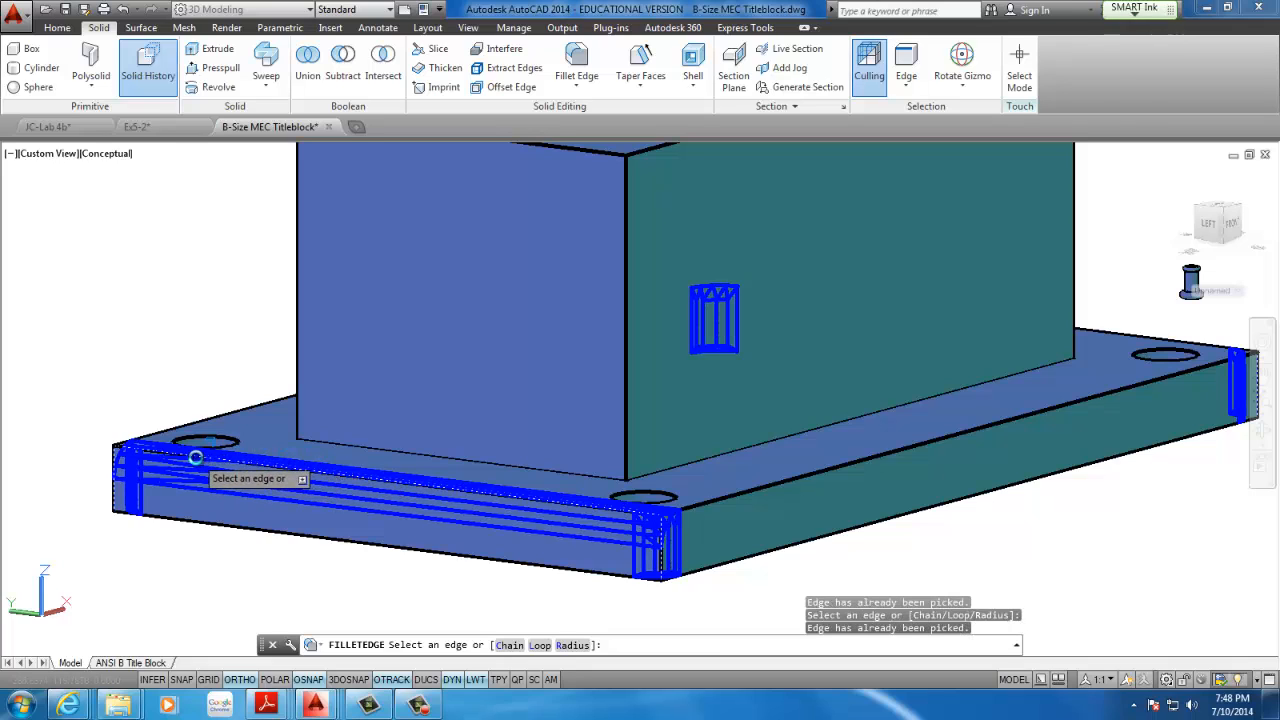
shift+middle_drag(162, 452, 331, 449)
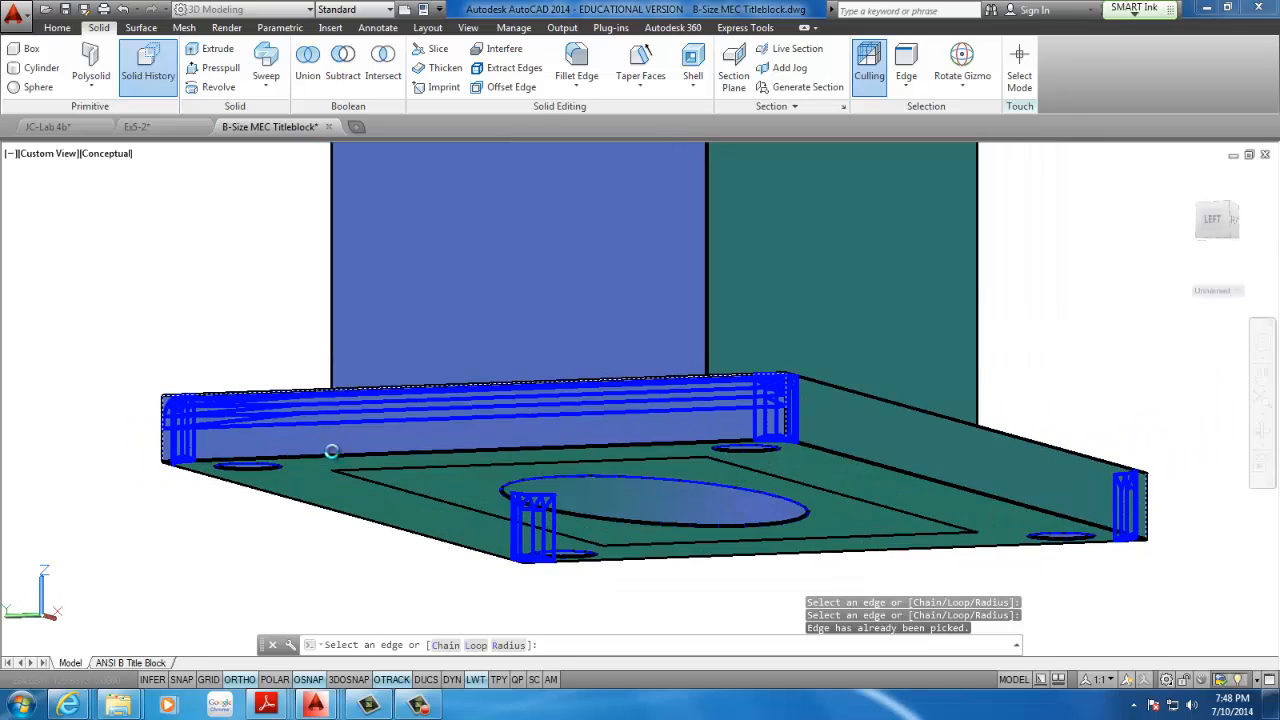
click(371, 388)
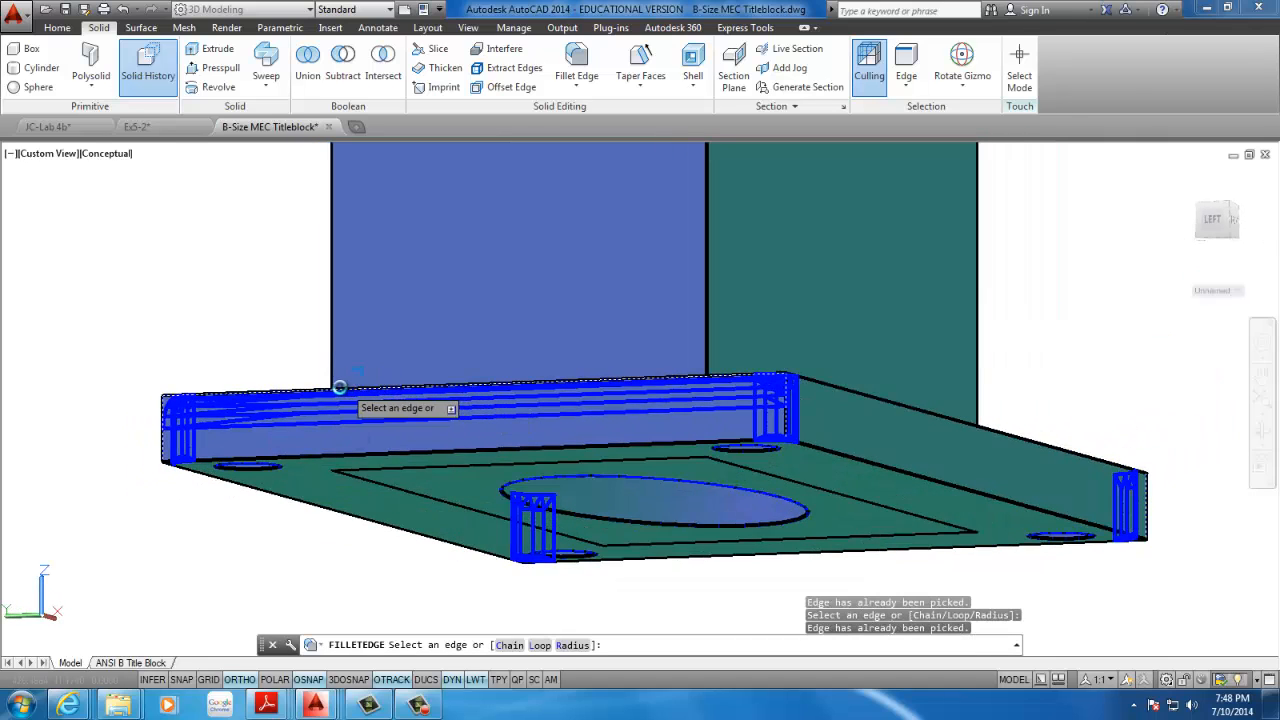
click(337, 388)
click(302, 389)
click(246, 396)
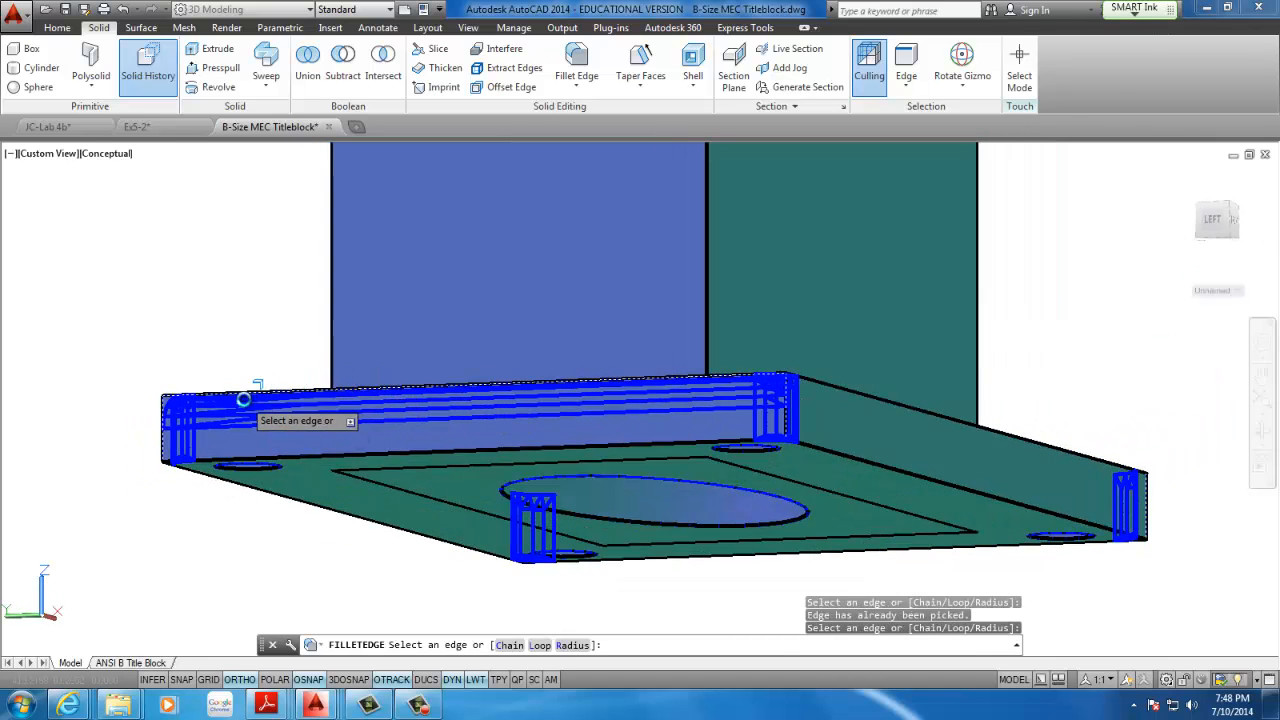
click(218, 397)
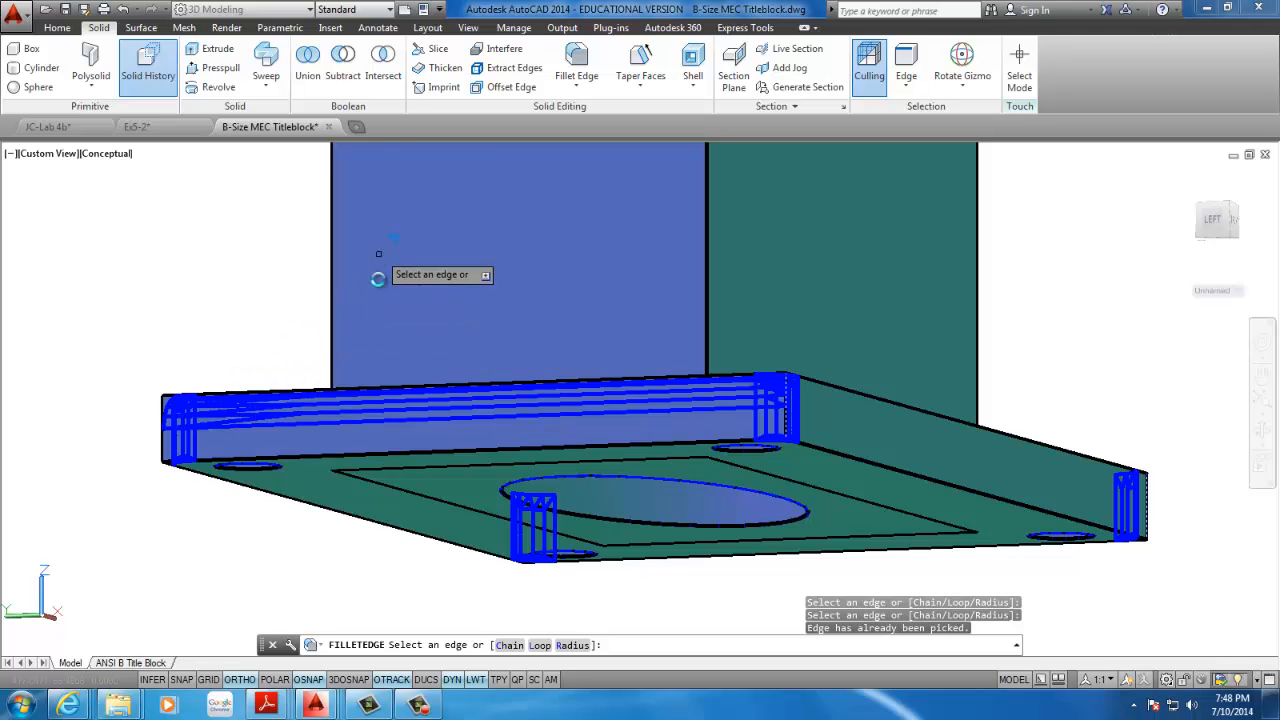
shift+middle_drag(367, 320, 321, 393)
key(Escape)
key(Escape)
key(Escape)
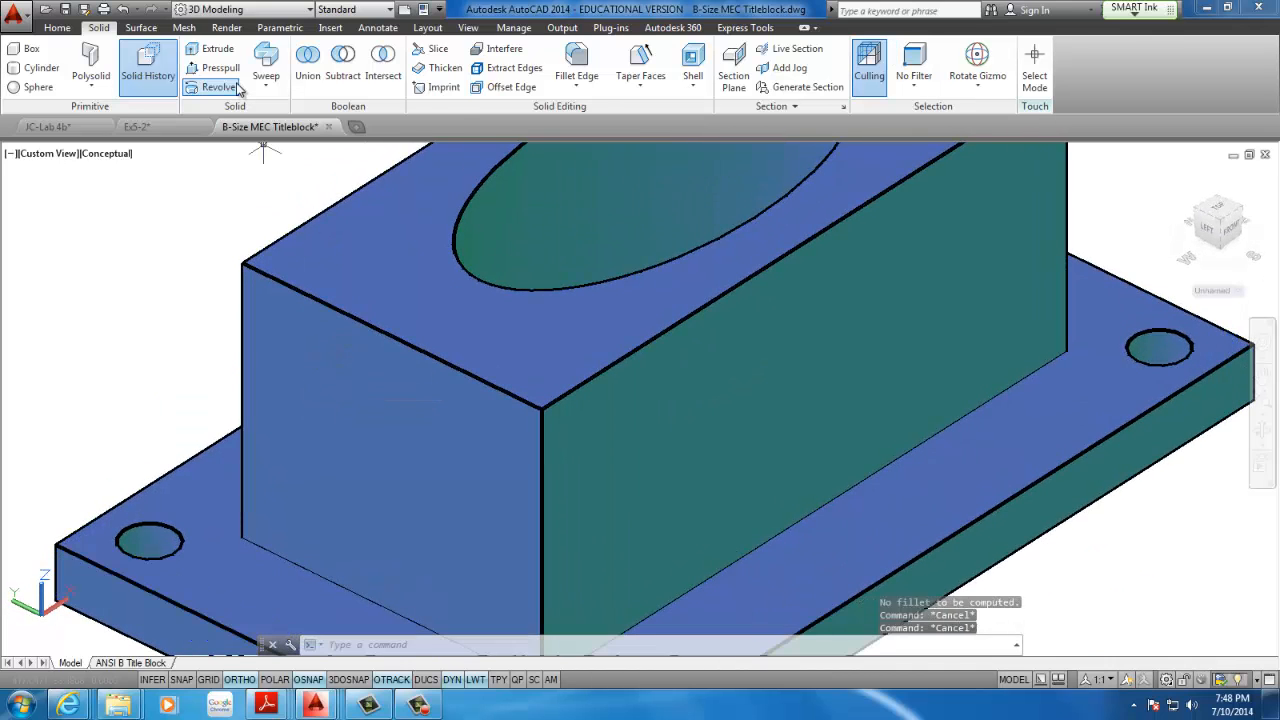
Fillet the four vertical corner edges of the base plate with a radius of 5
click(576, 60)
scroll(388, 365, up, 3)
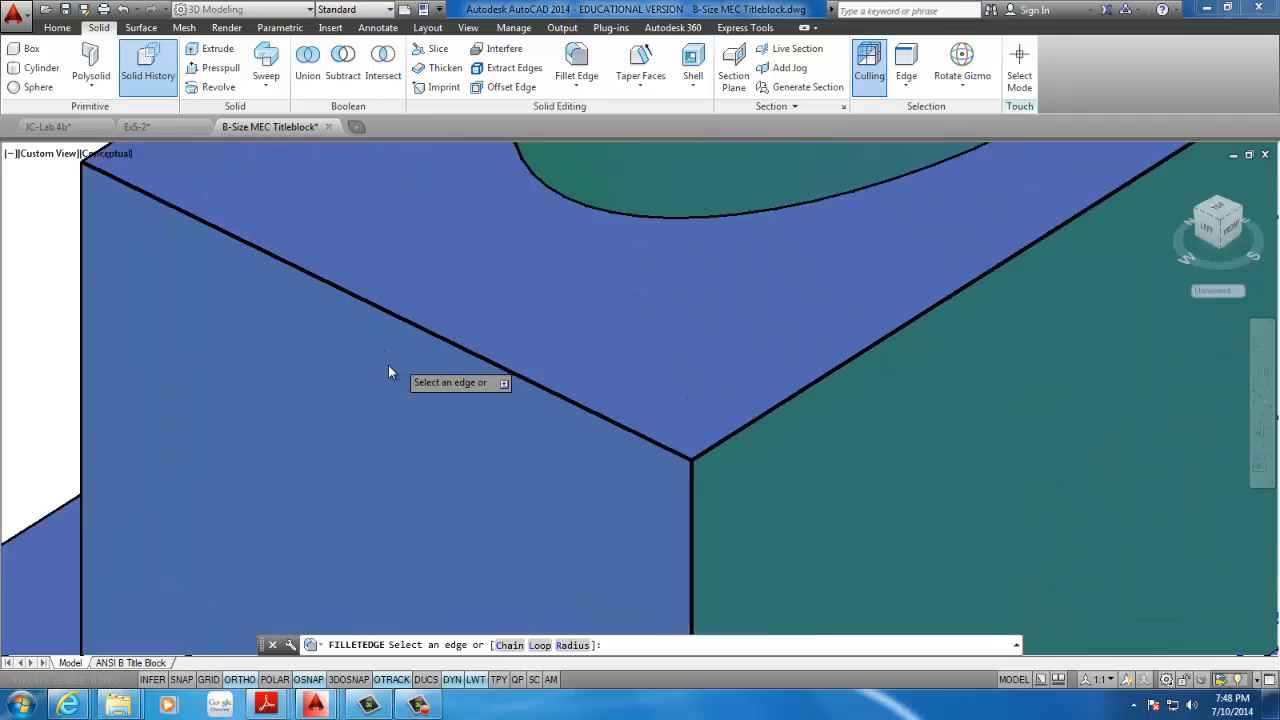
scroll(380, 363, down, 5)
text(R)
key(Return)
text(5)
key(Return)
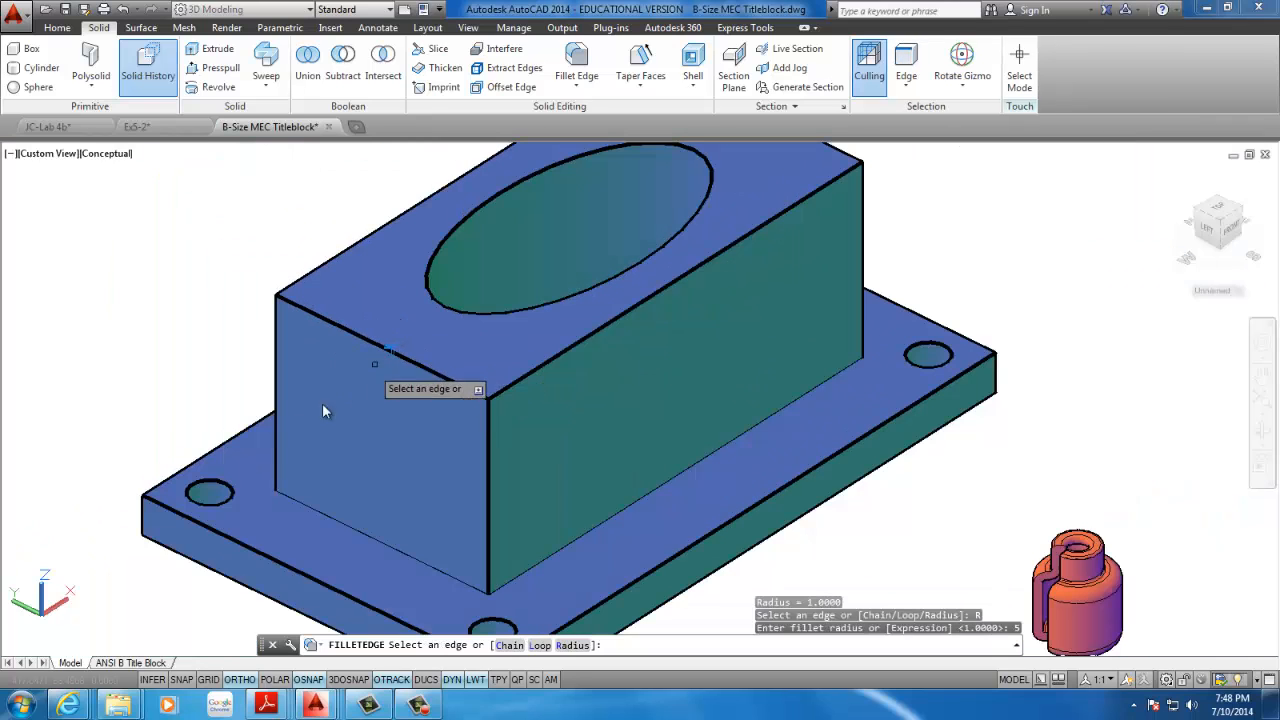
click(142, 518)
scroll(187, 529, down, 3)
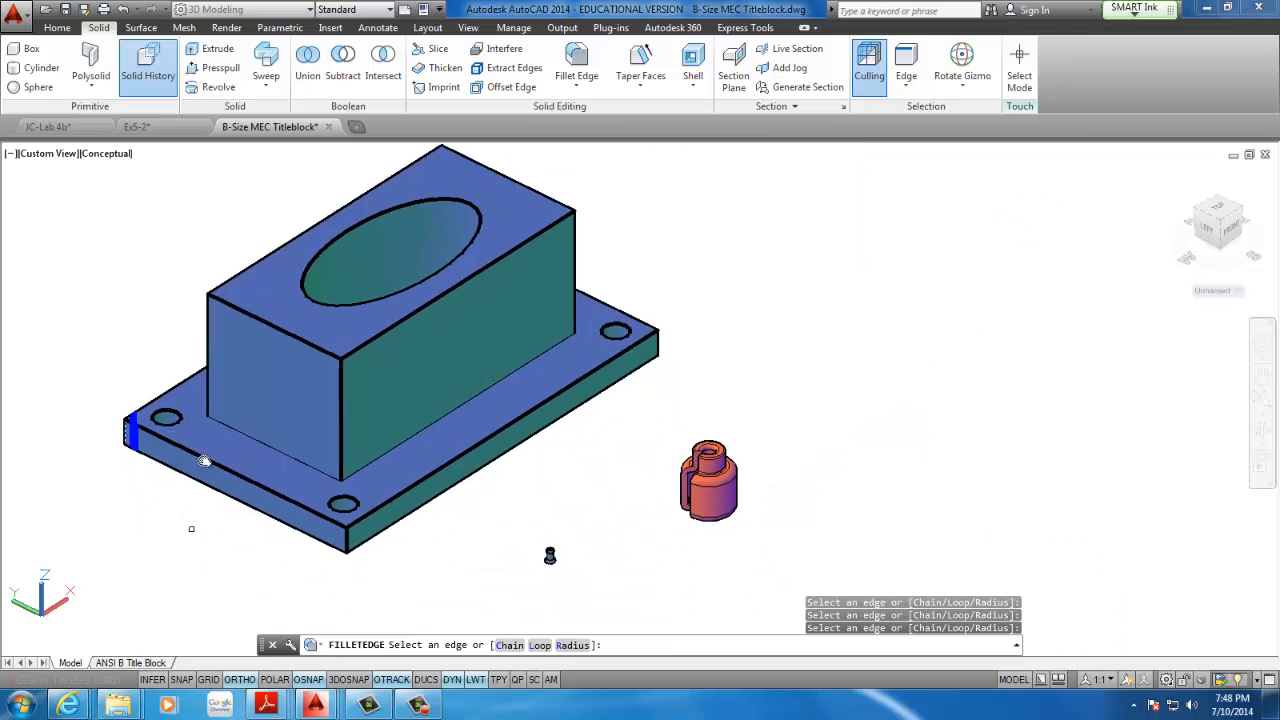
click(346, 540)
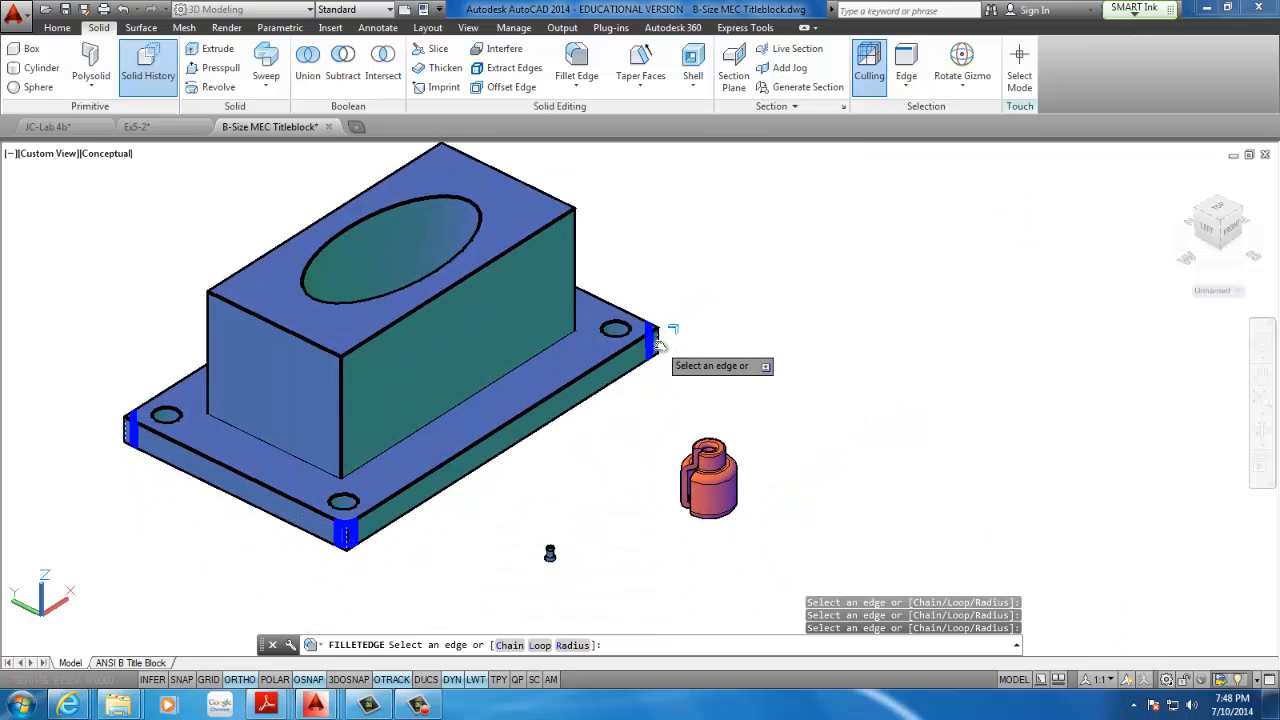
shift+middle_drag(697, 383, 425, 345)
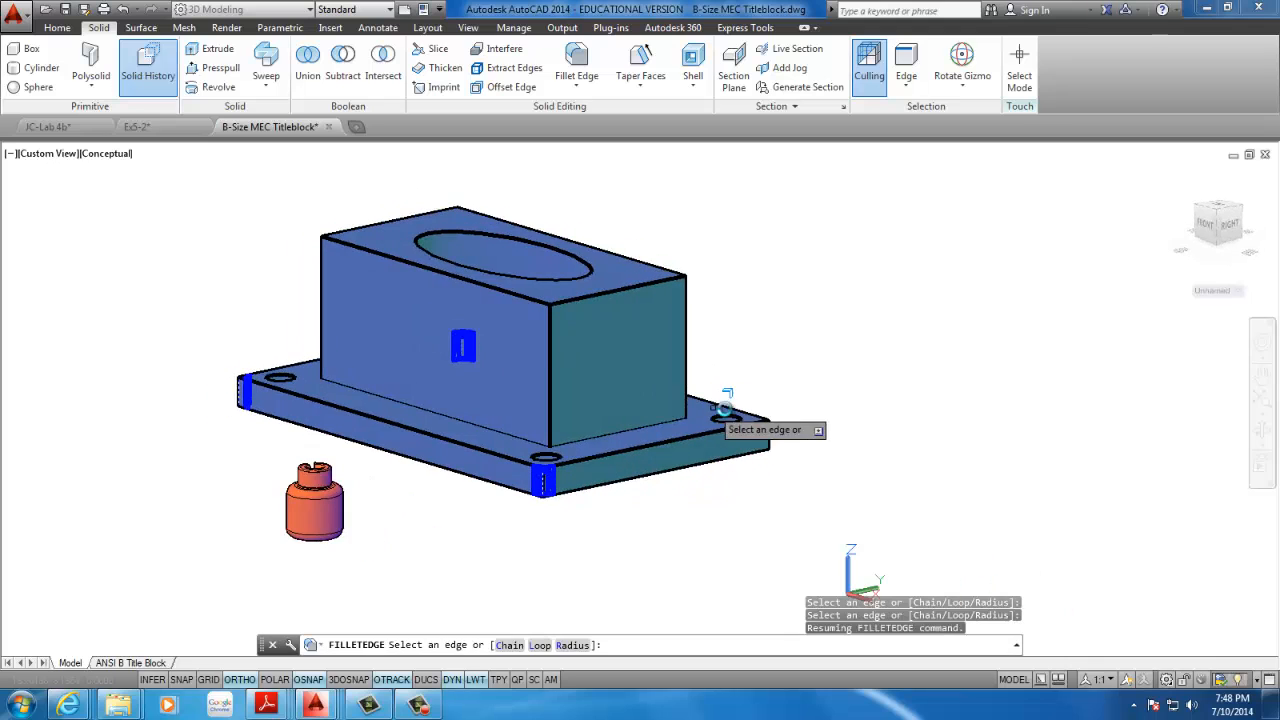
click(768, 436)
scroll(678, 408, down, 4)
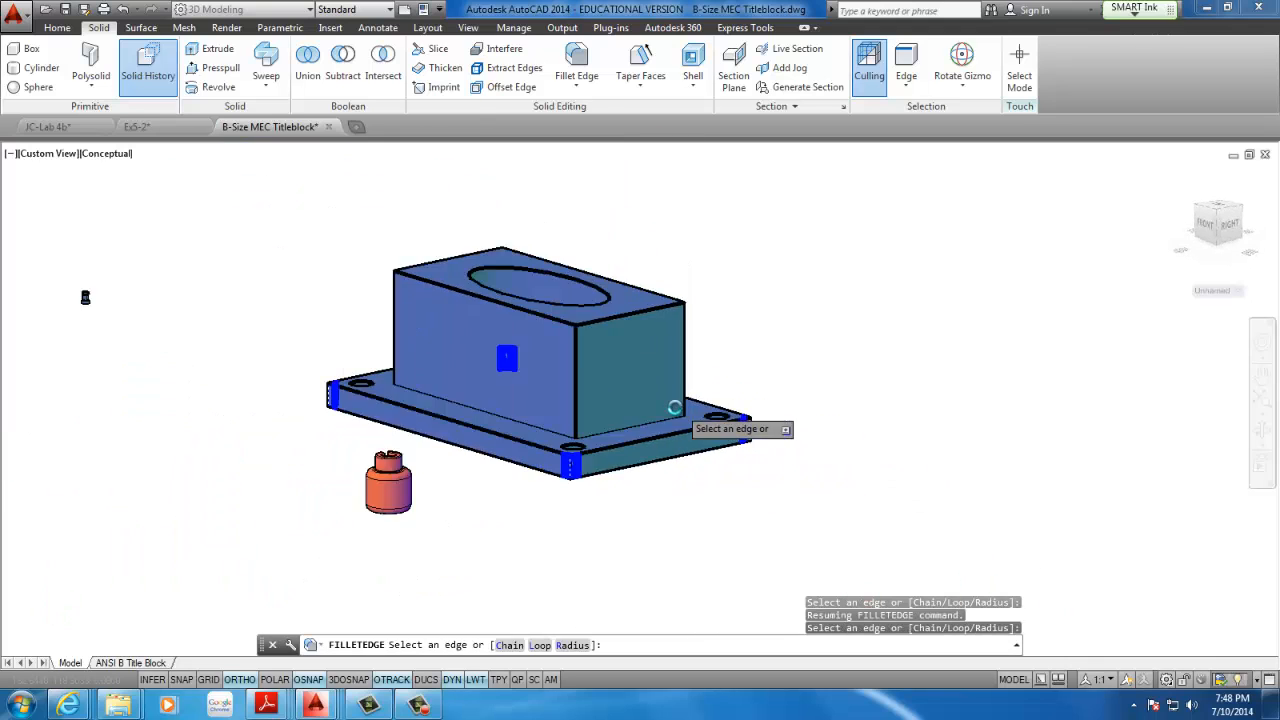
click(569, 375)
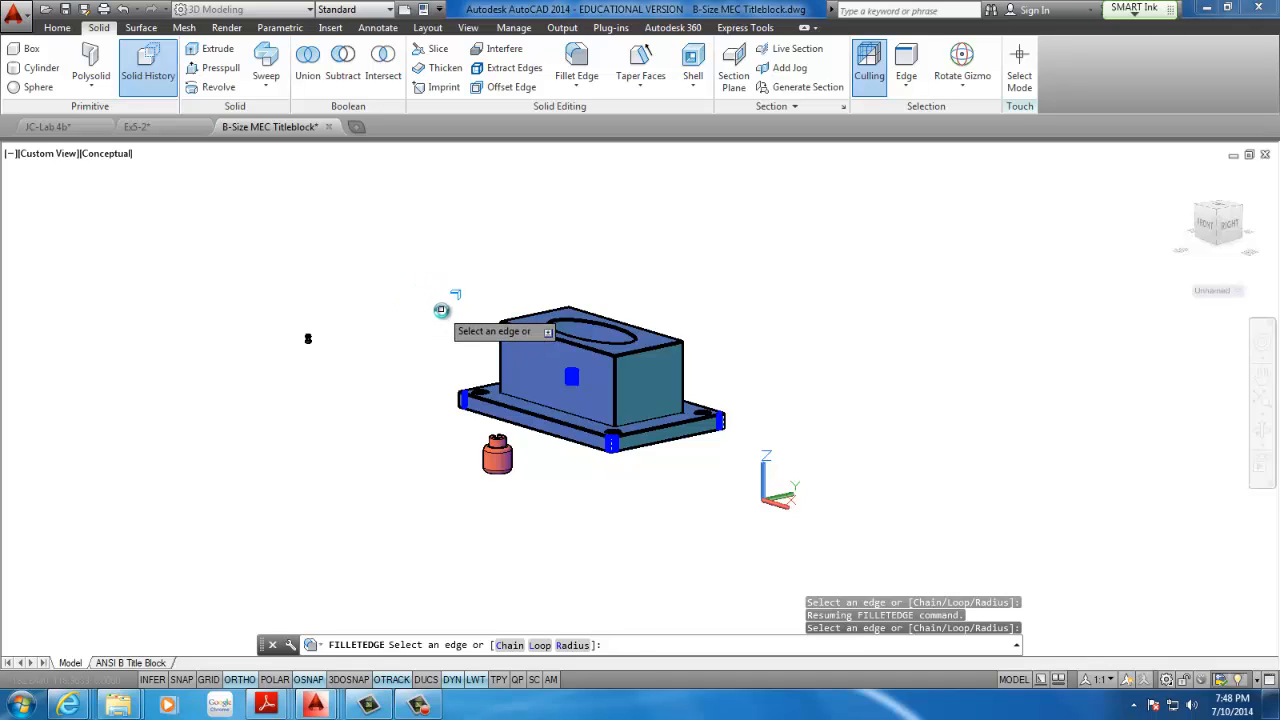
key(Return)
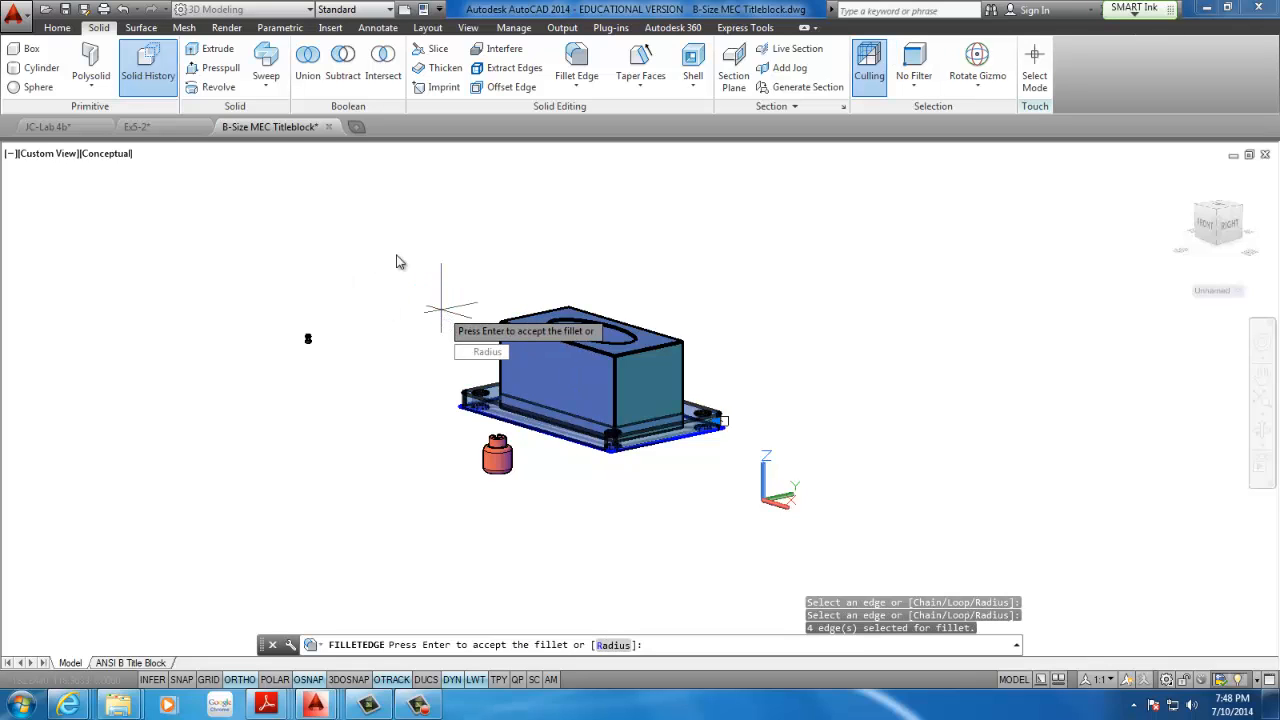
key(Return)
scroll(617, 461, up, 3)
shift+middle_drag(617, 461, 680, 457)
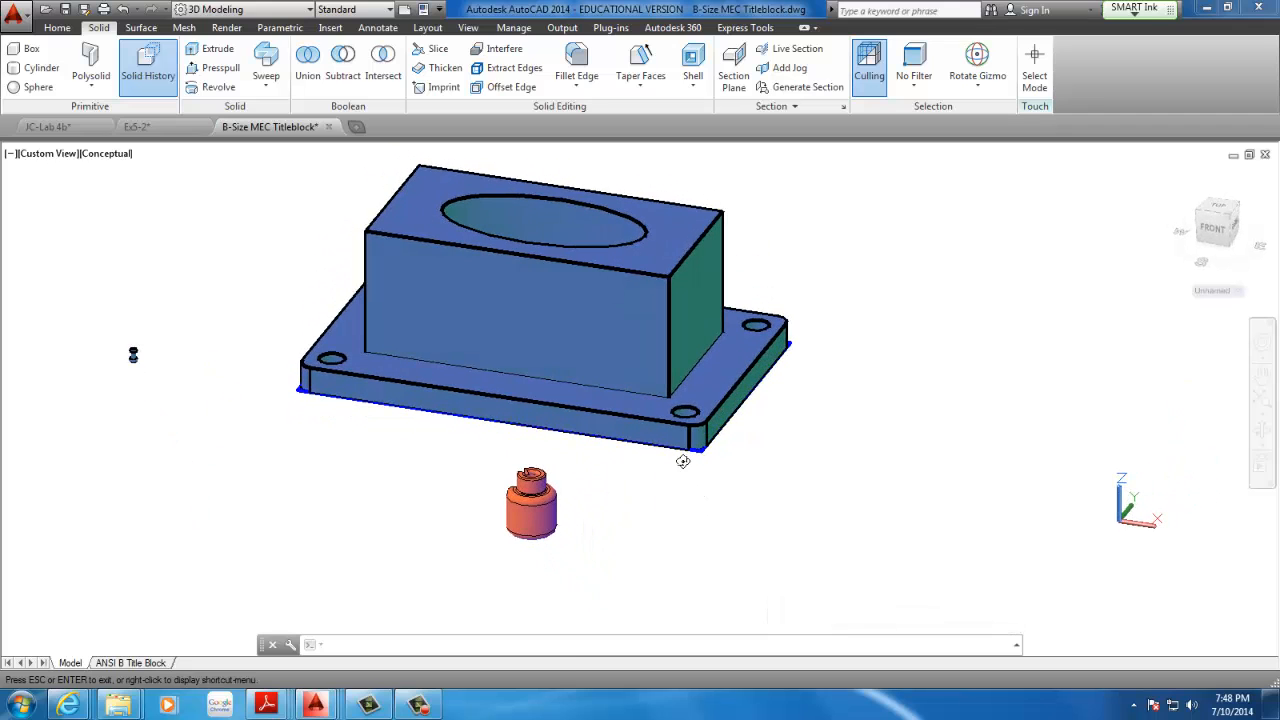
key(Return)
Try to chamfer the block's two right-end vertical edges with Chamfer Edge, using 10 for both distances
scroll(656, 335, down, 3)
scroll(634, 259, up, 2)
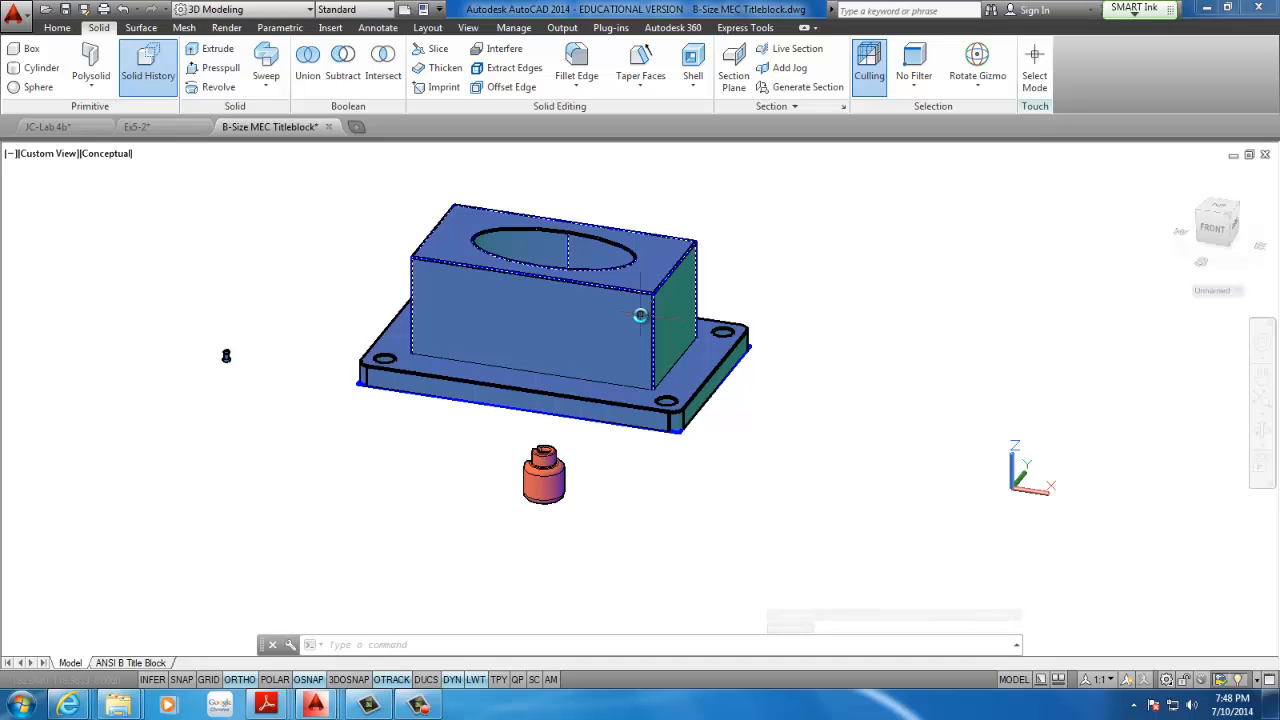
click(582, 94)
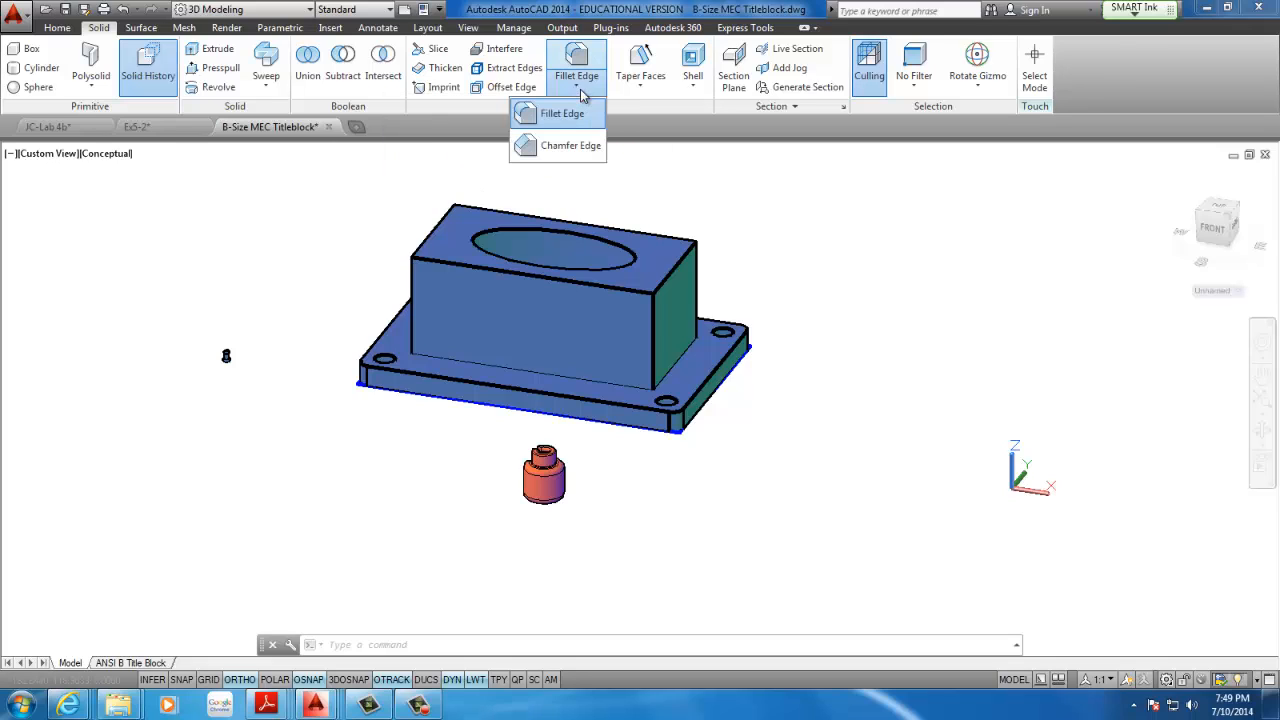
click(541, 153)
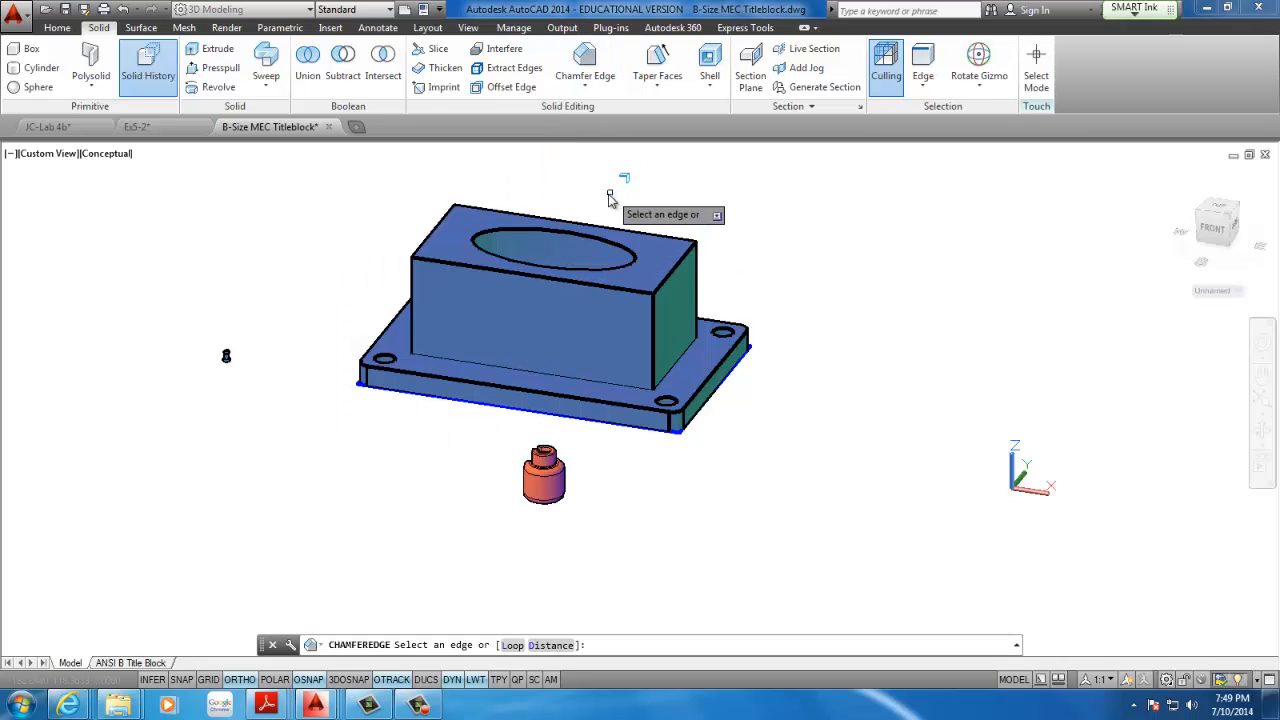
click(553, 646)
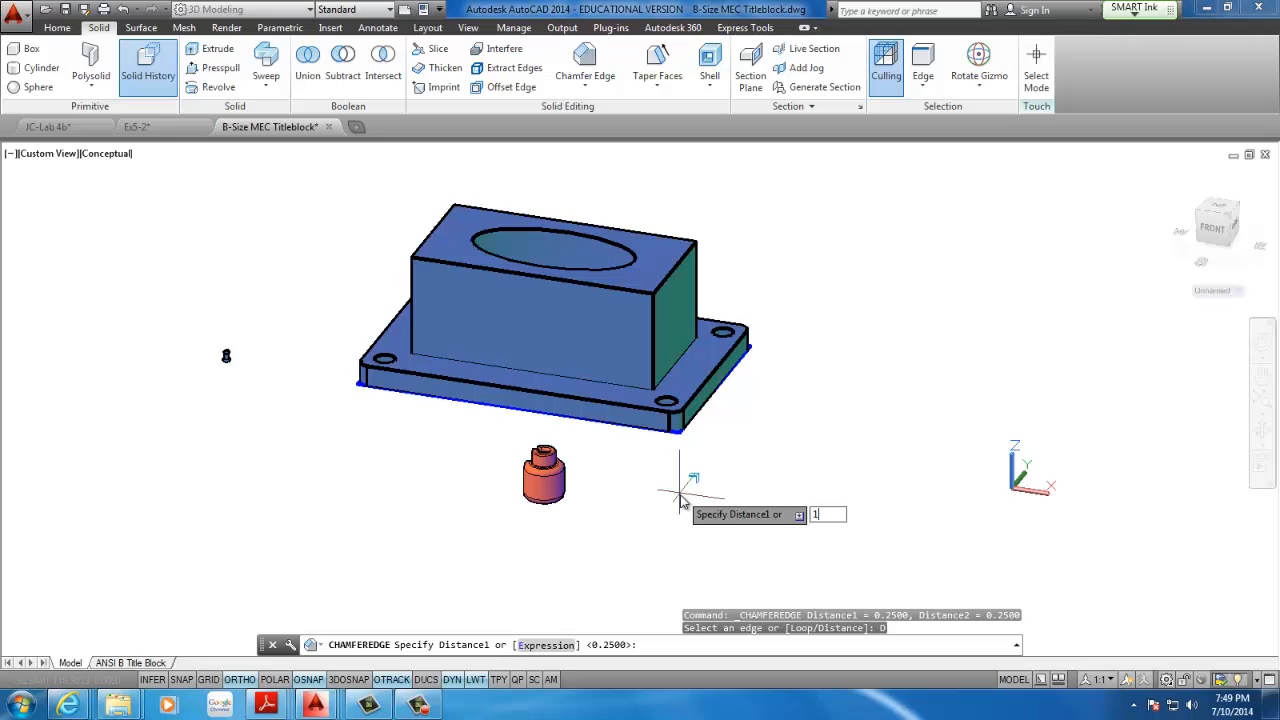
text(10)
key(Return)
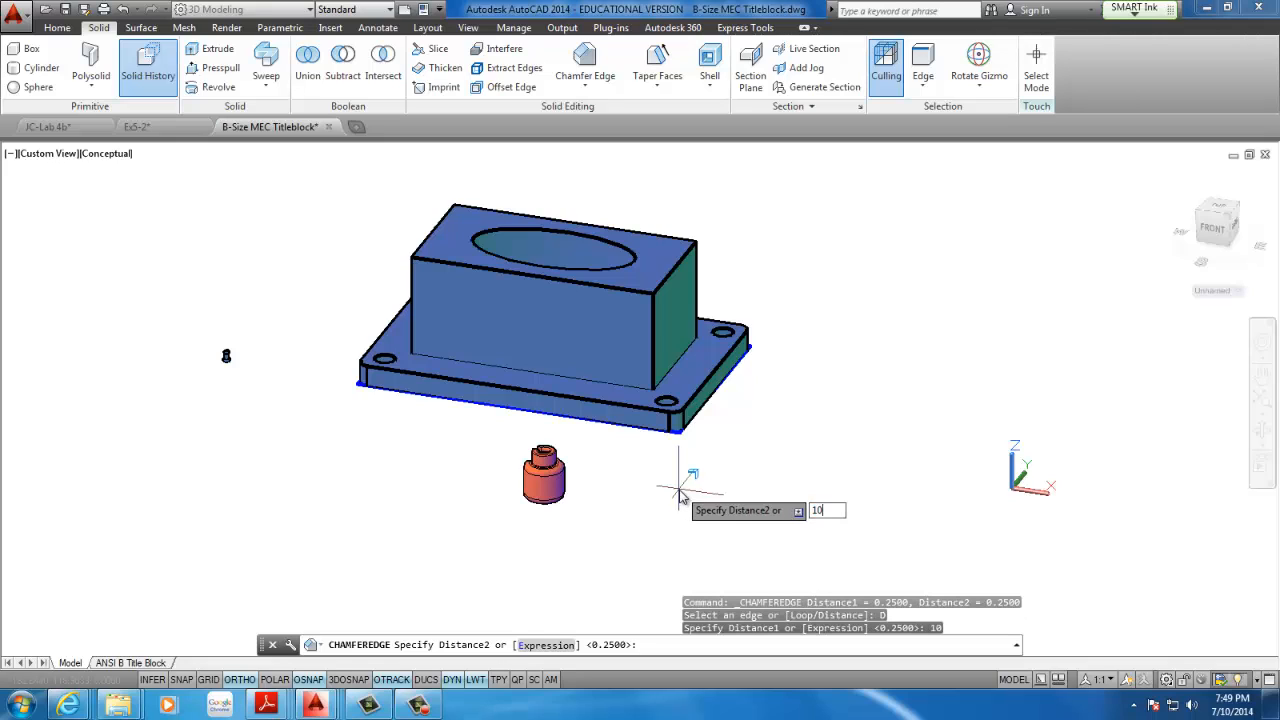
text(10)
key(Return)
click(657, 365)
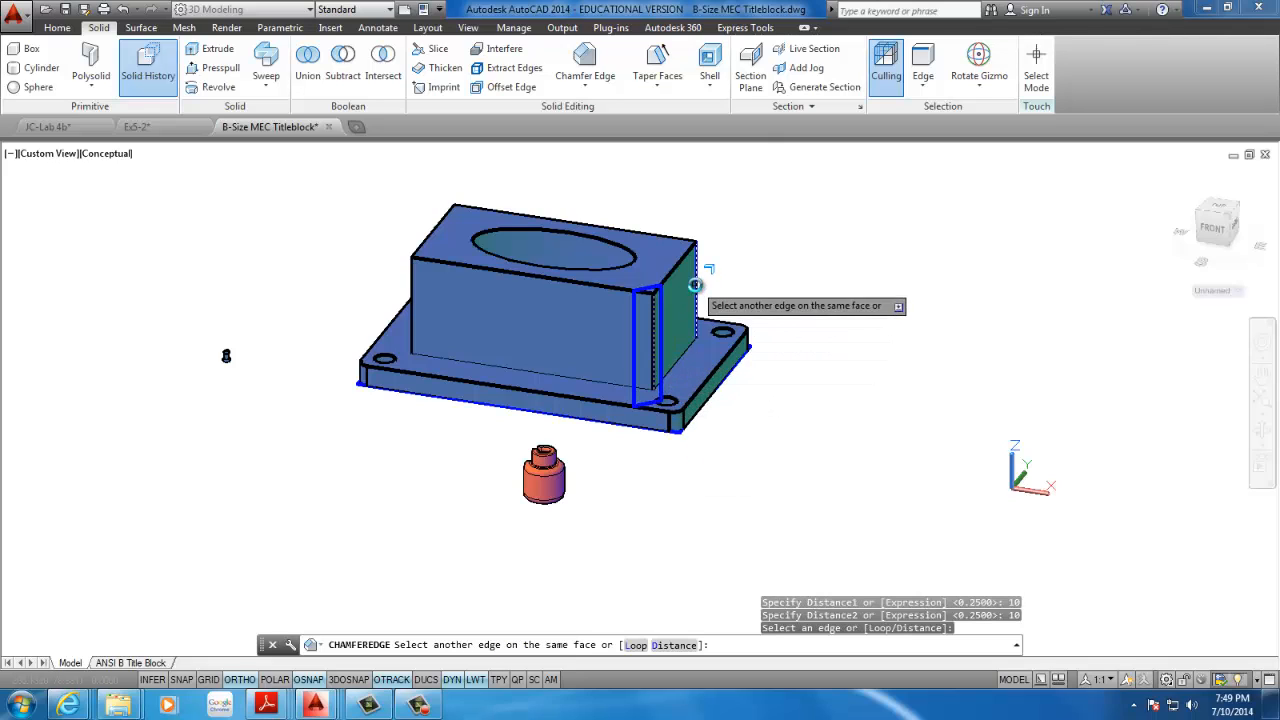
click(687, 268)
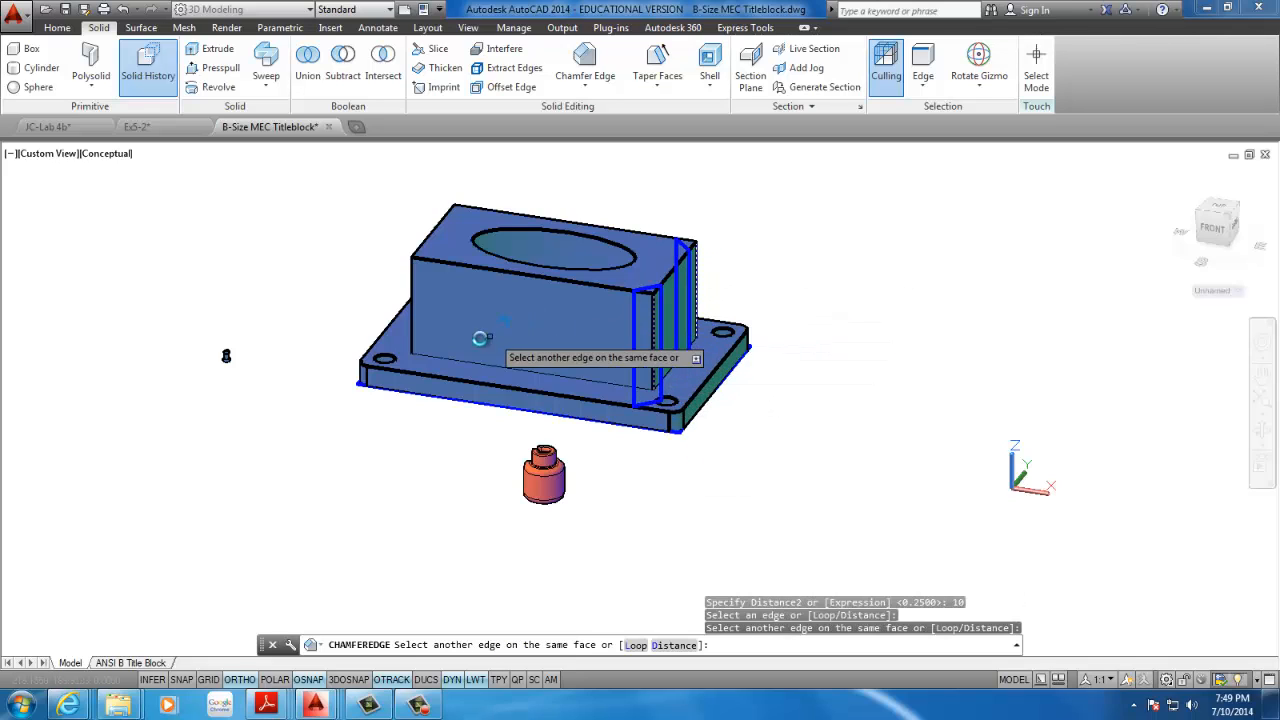
click(412, 335)
click(412, 335)
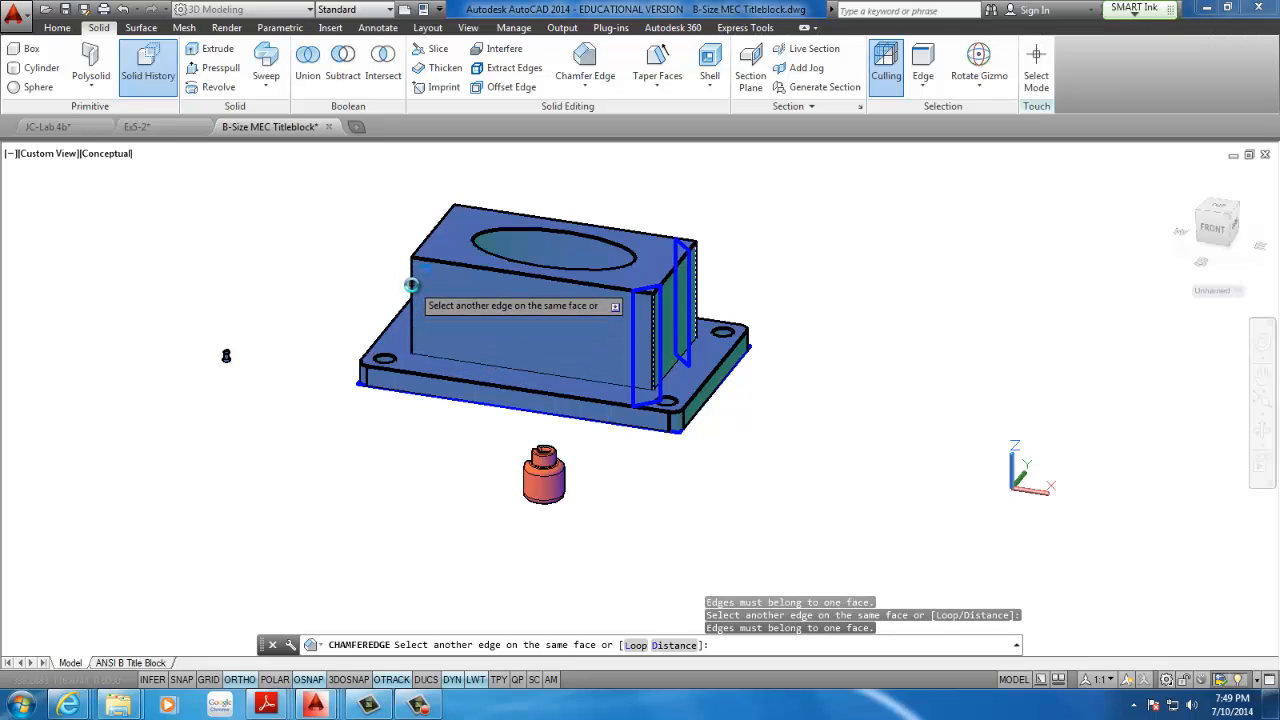
shift+middle_drag(392, 277, 535, 420)
key(Return)
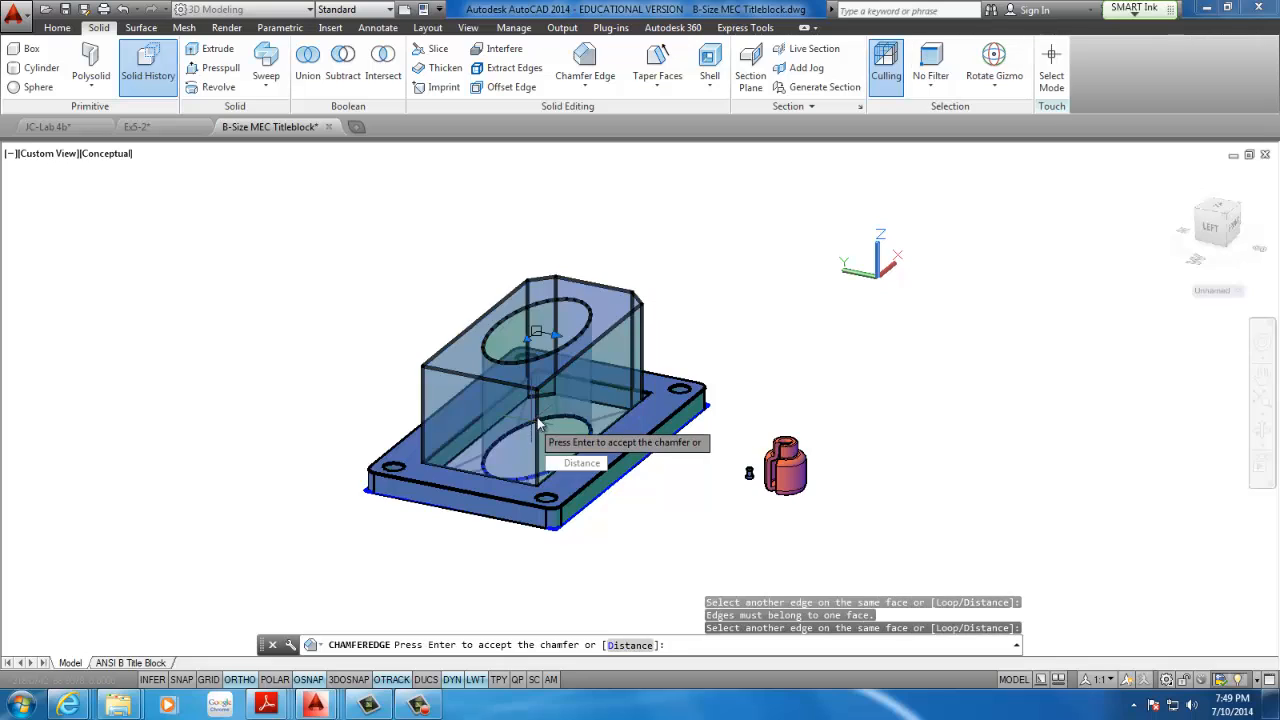
key(Return)
key(Return)
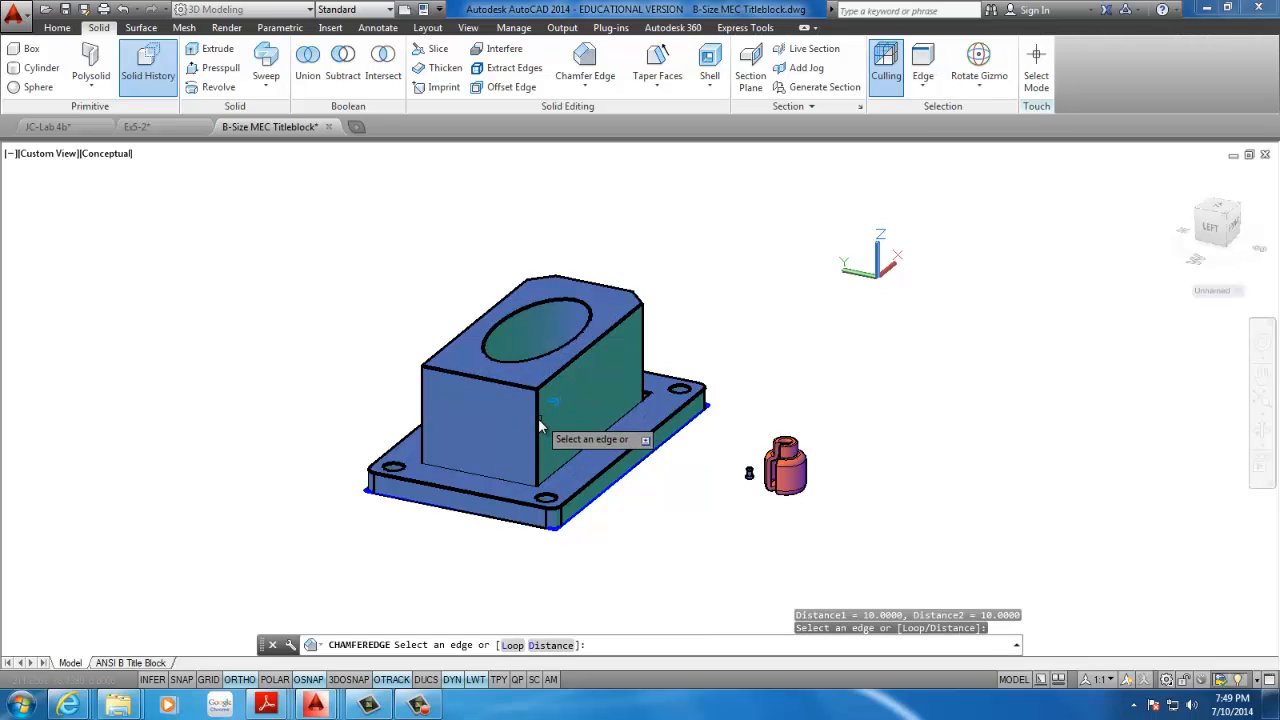
Try to chamfer the block's two left-end vertical edges with the same 10 by 10 distances
click(540, 425)
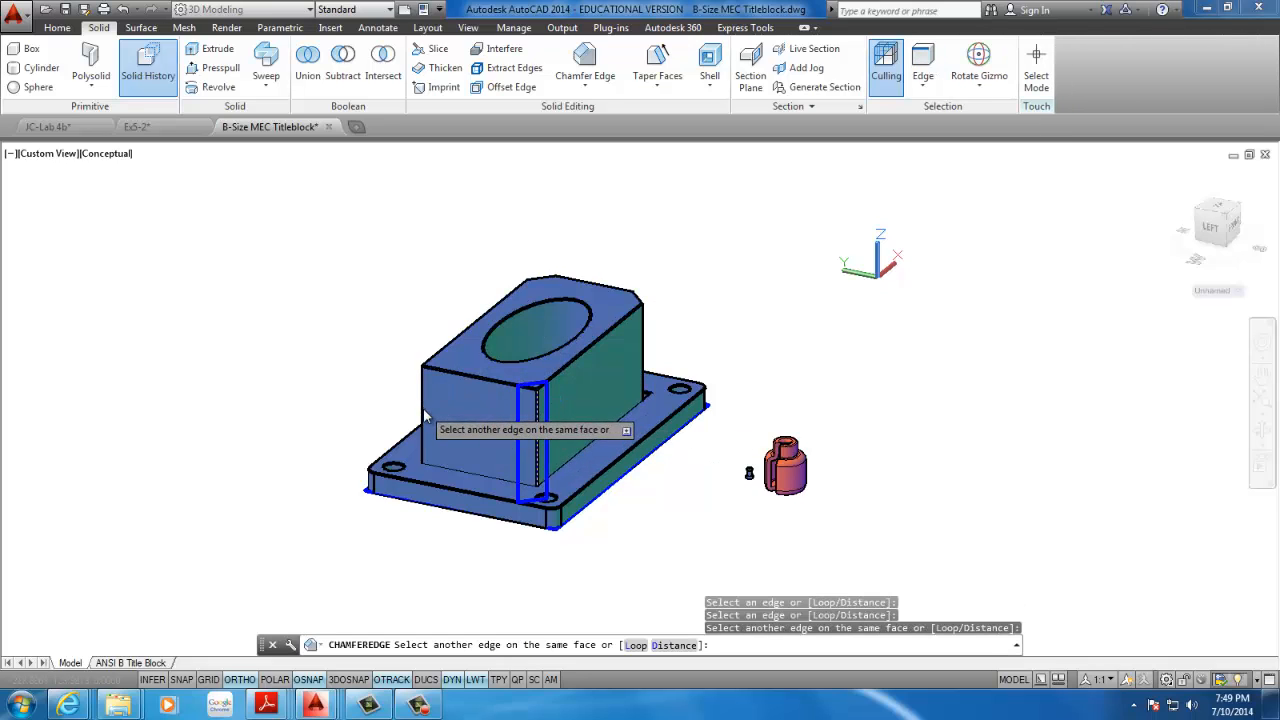
click(423, 415)
key(Return)
key(Return)
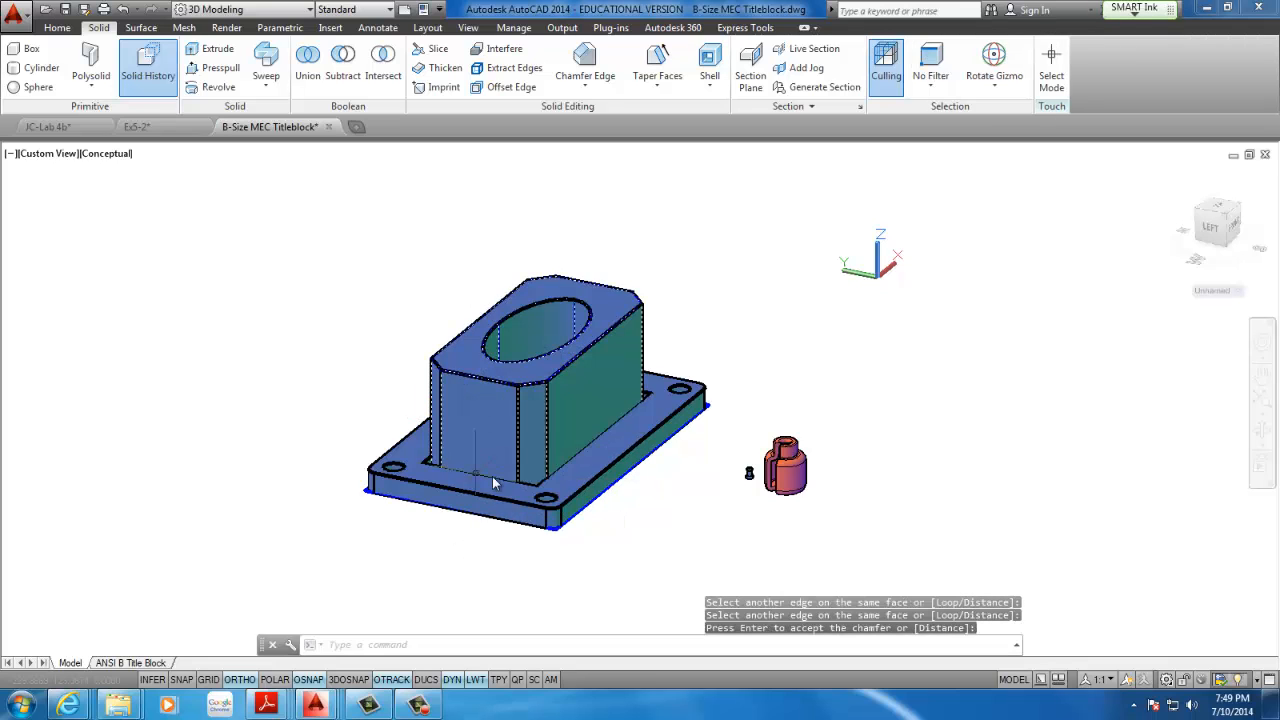
Examine from above and the sides how the block's chamfered corners meet the base plate
shift+middle_drag(493, 483, 439, 570)
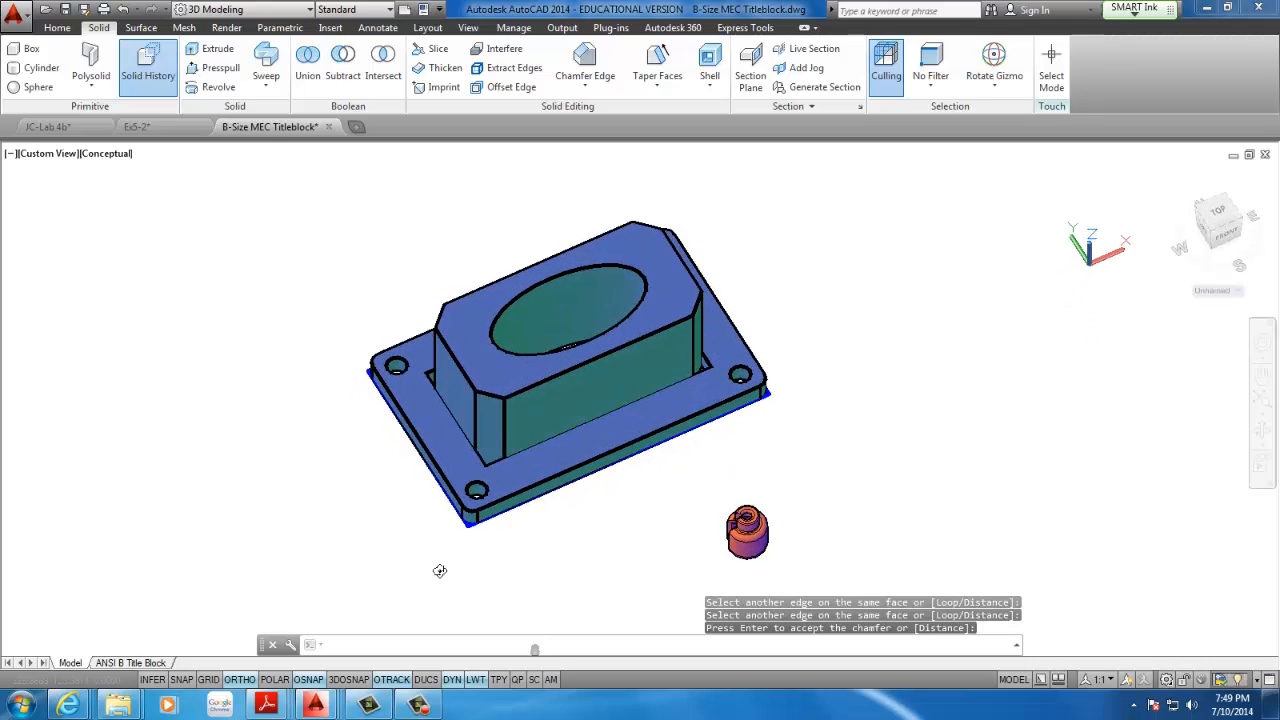
middle_drag(457, 469, 451, 425)
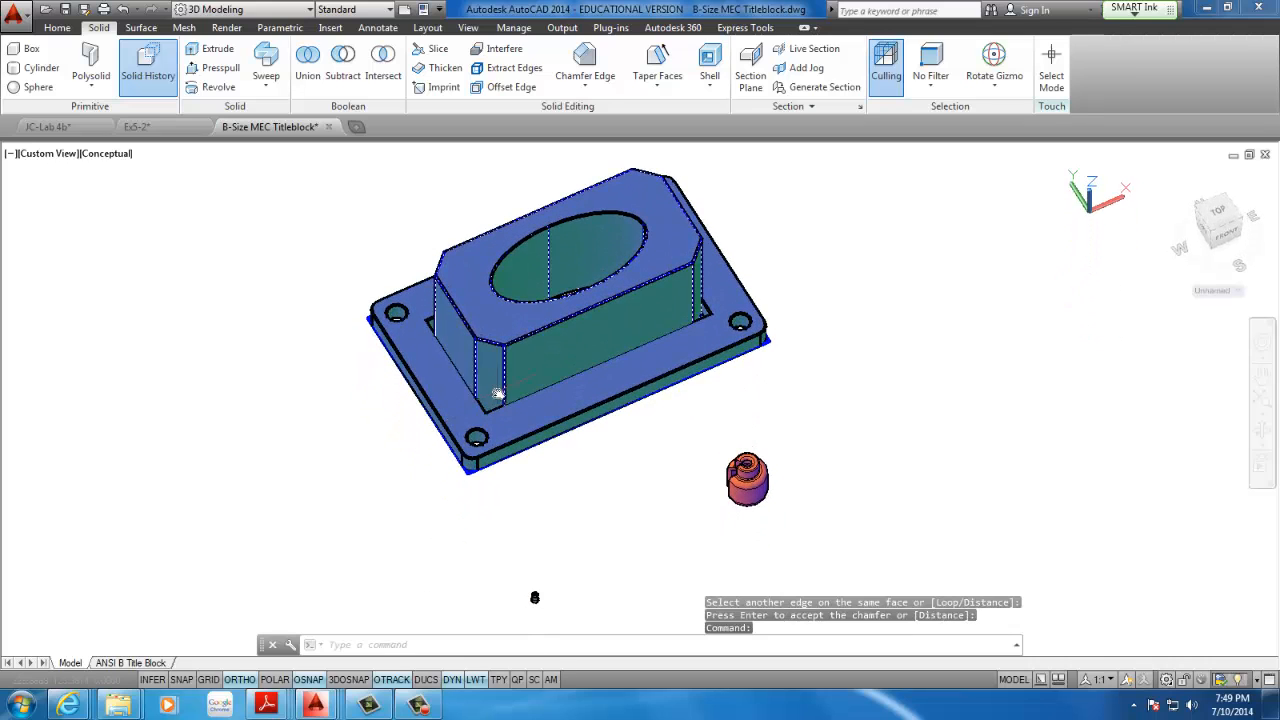
scroll(490, 420, down, 2)
scroll(470, 440, up, 5)
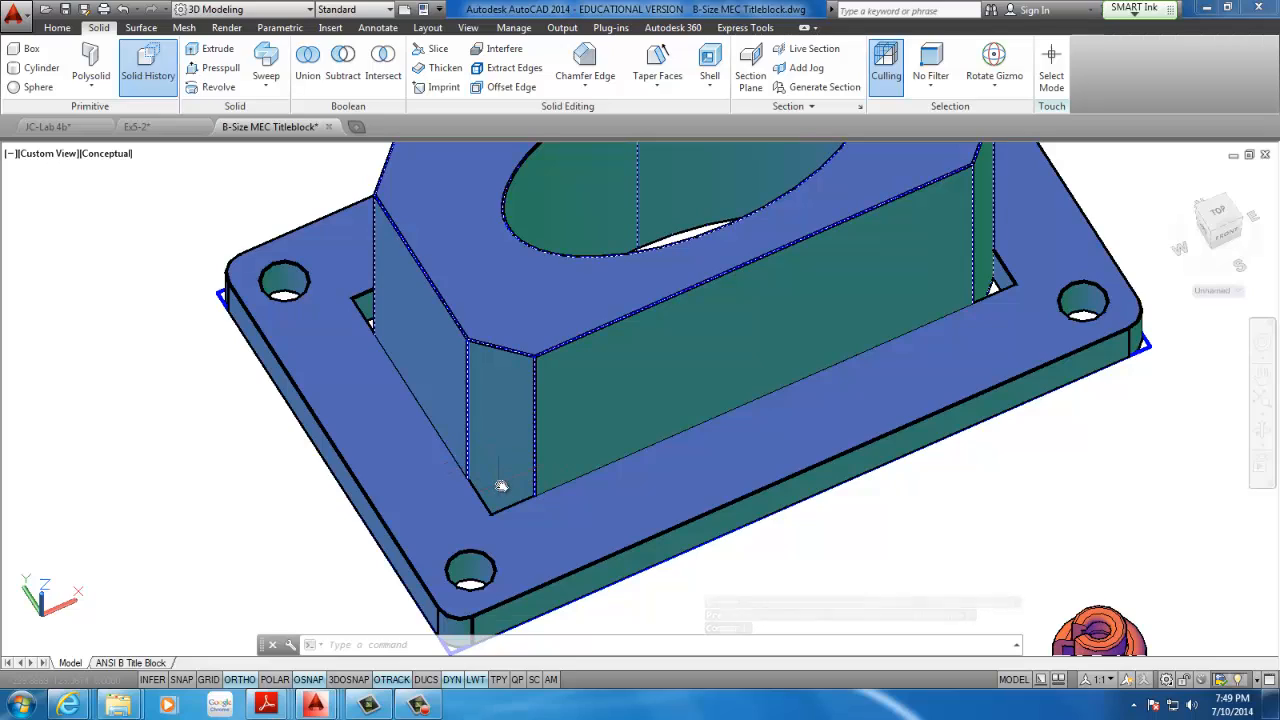
shift+middle_drag(501, 486, 409, 540)
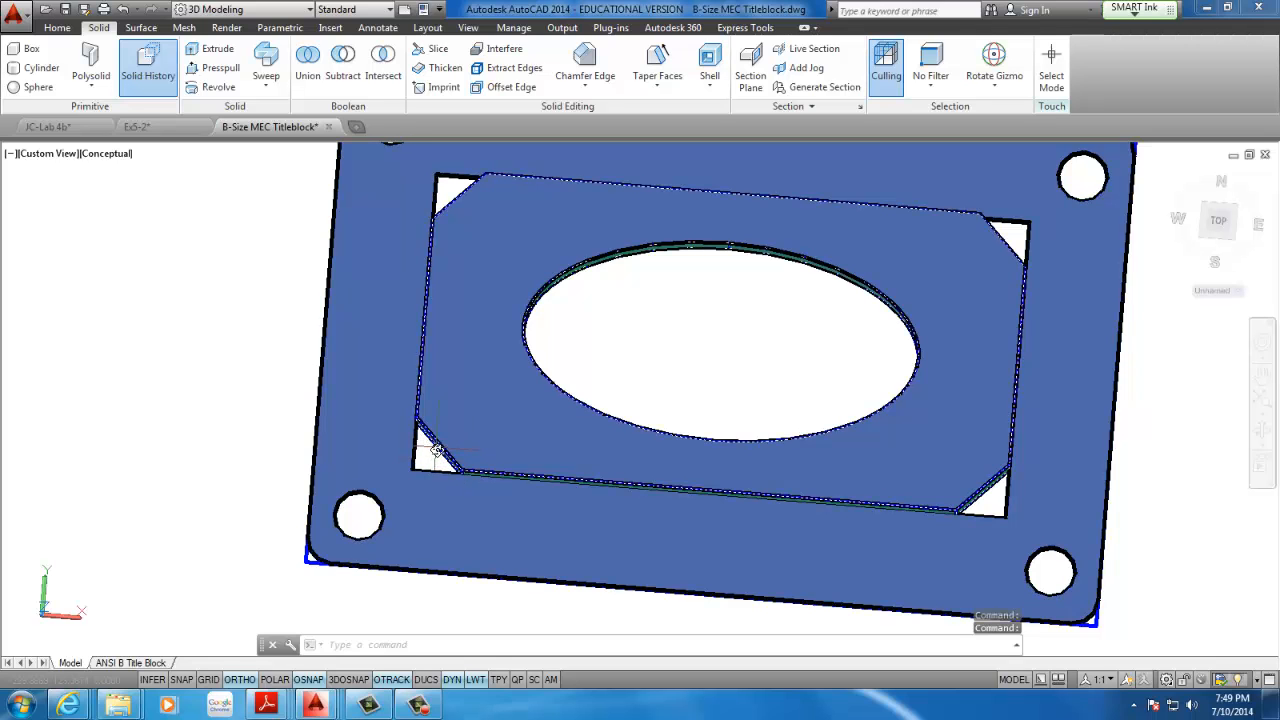
shift+middle_drag(437, 464, 594, 456)
scroll(432, 451, up, 4)
scroll(434, 451, down, 7)
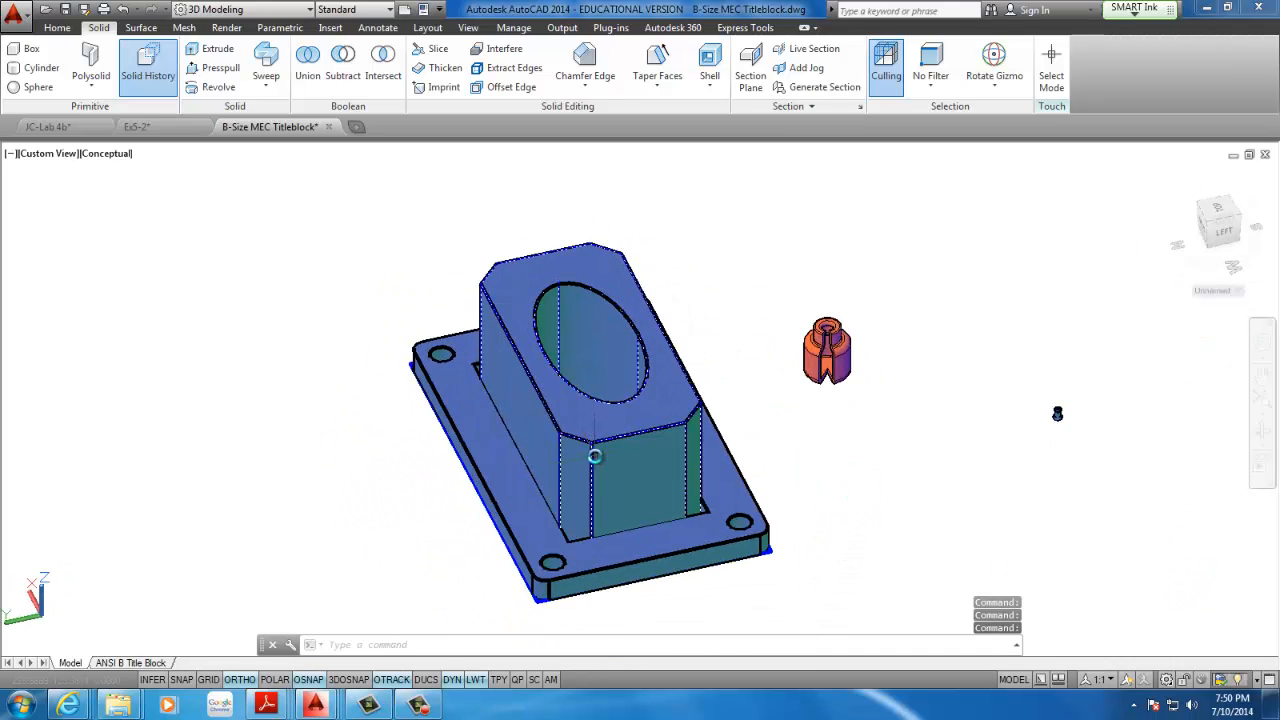
Undo the view changes and both chamfers so the block has square corners again
click(123, 8)
click(123, 8)
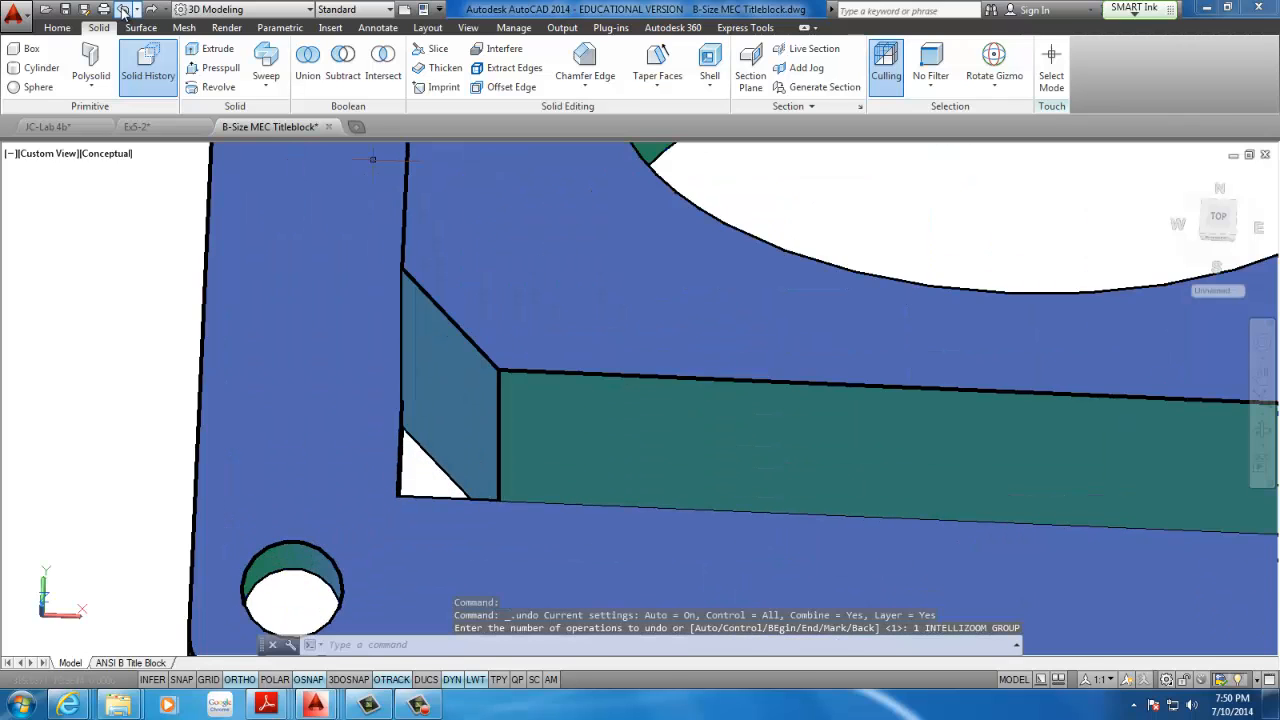
click(123, 8)
click(123, 8)
click(123, 8)
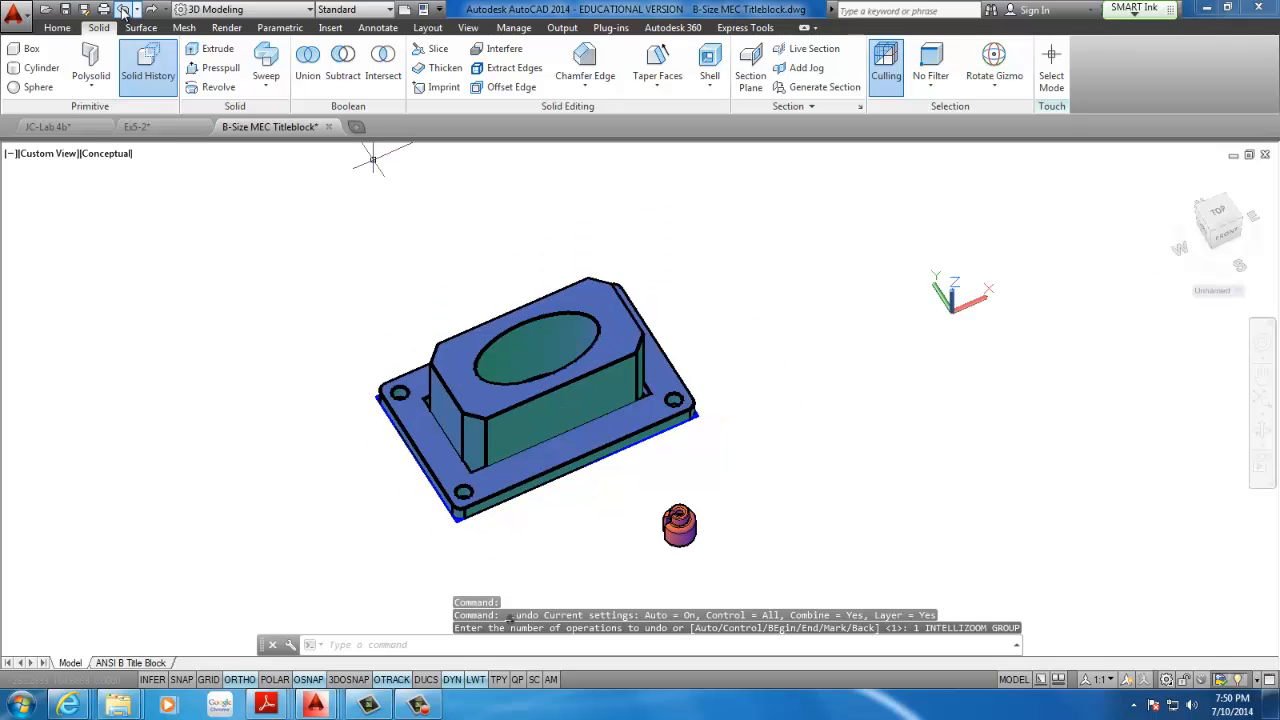
click(123, 8)
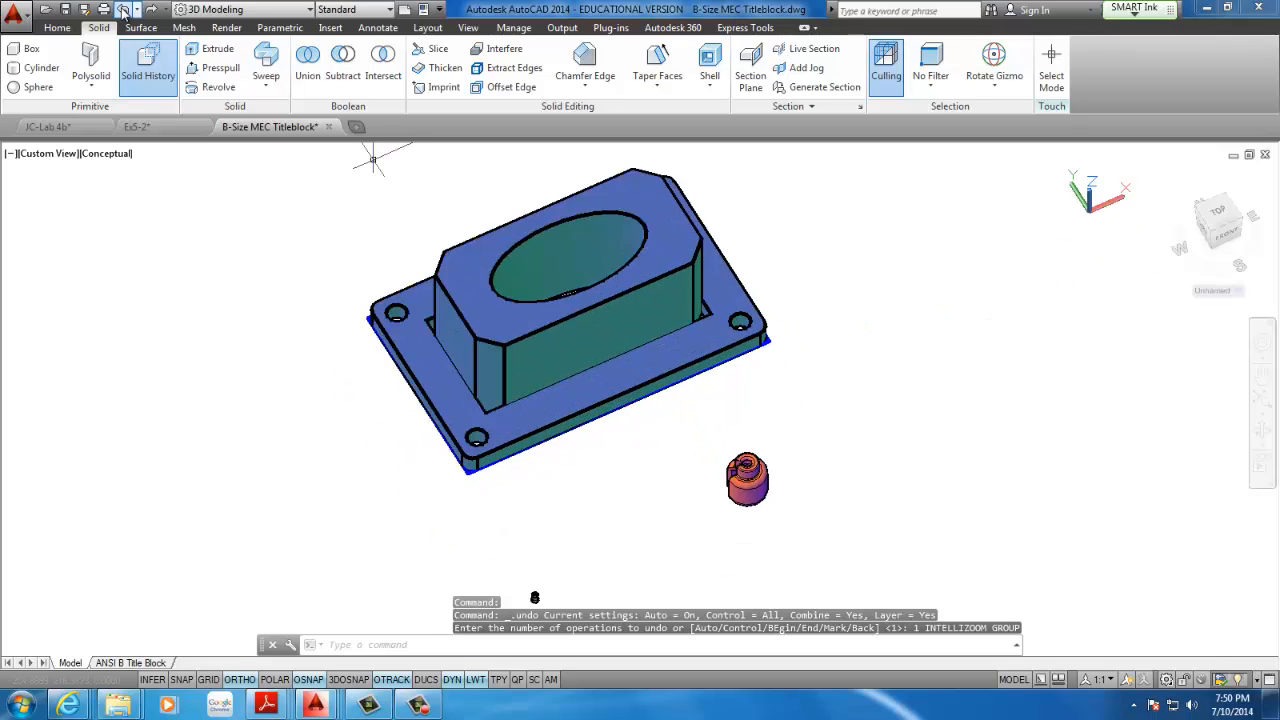
click(123, 9)
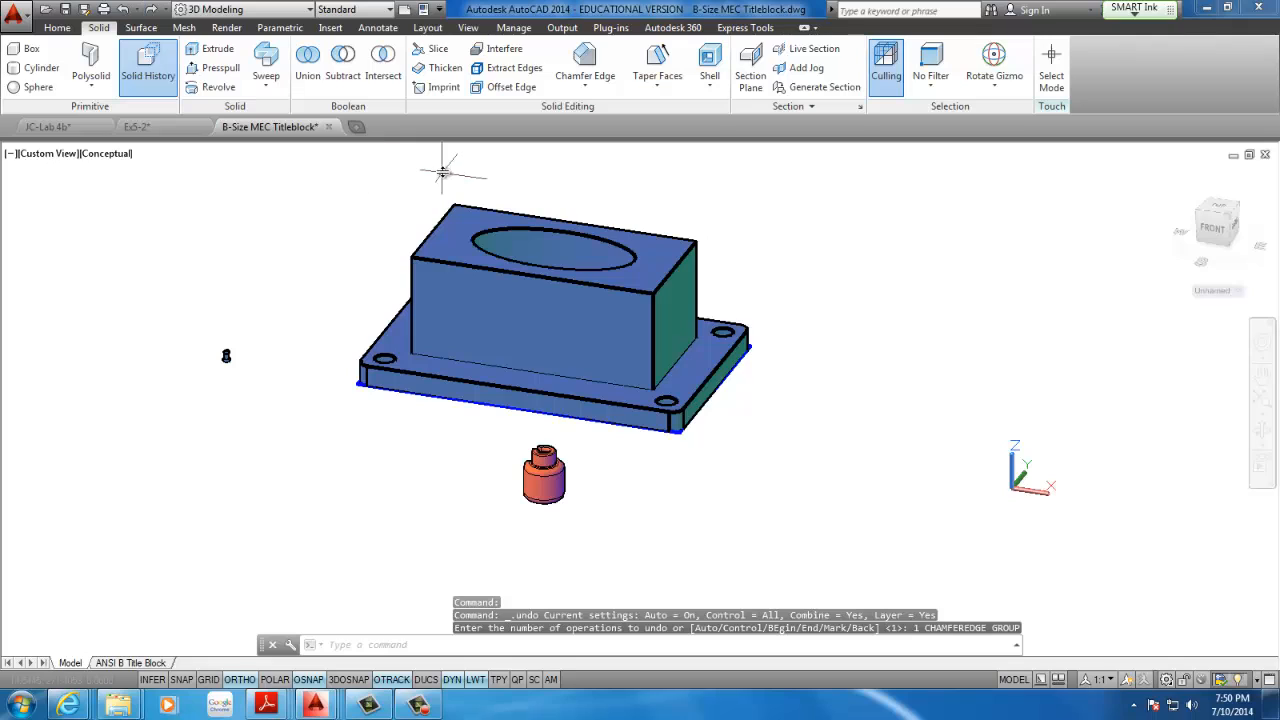
Union the block with the base plate, select the combined solid to check it and clear the selection
click(305, 64)
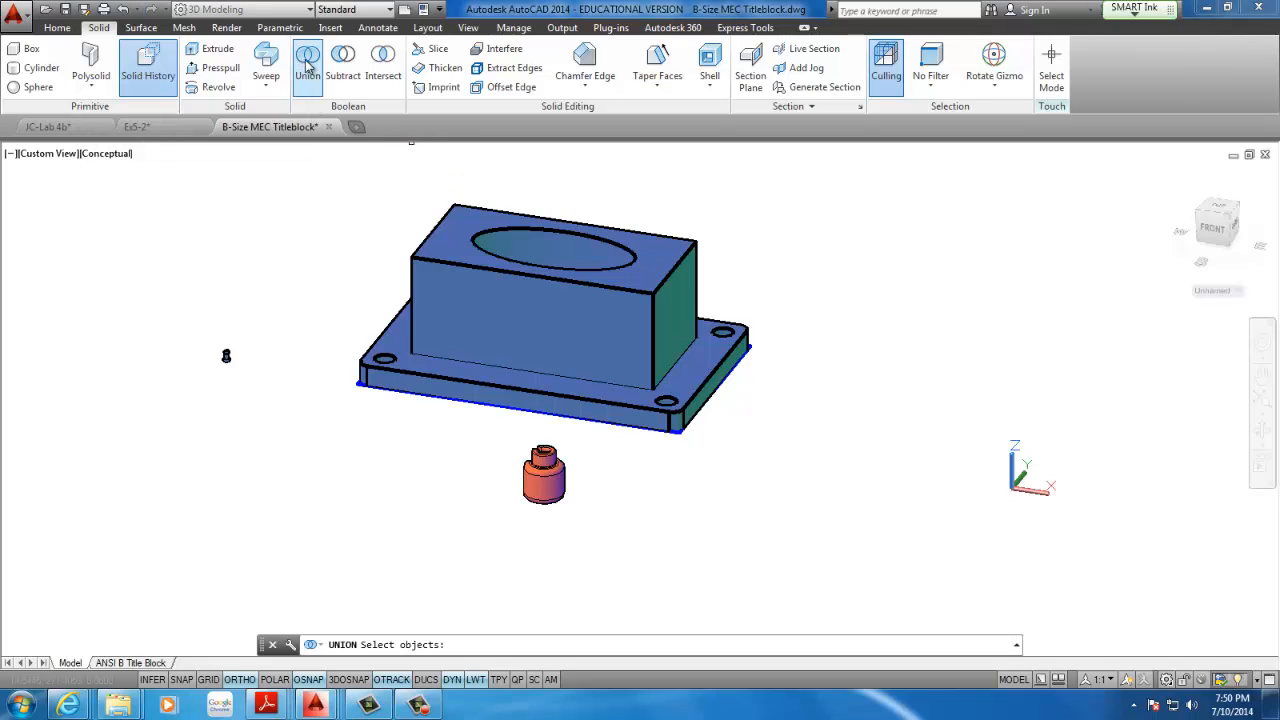
click(527, 330)
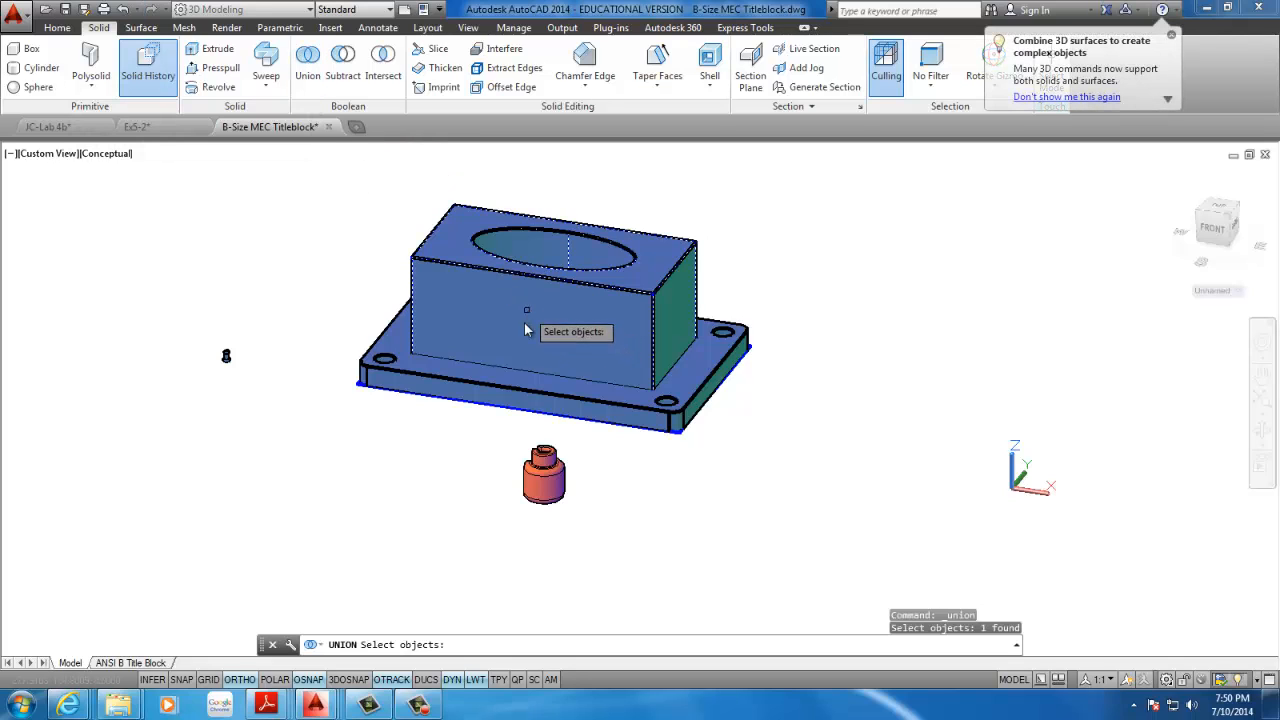
click(470, 385)
key(Return)
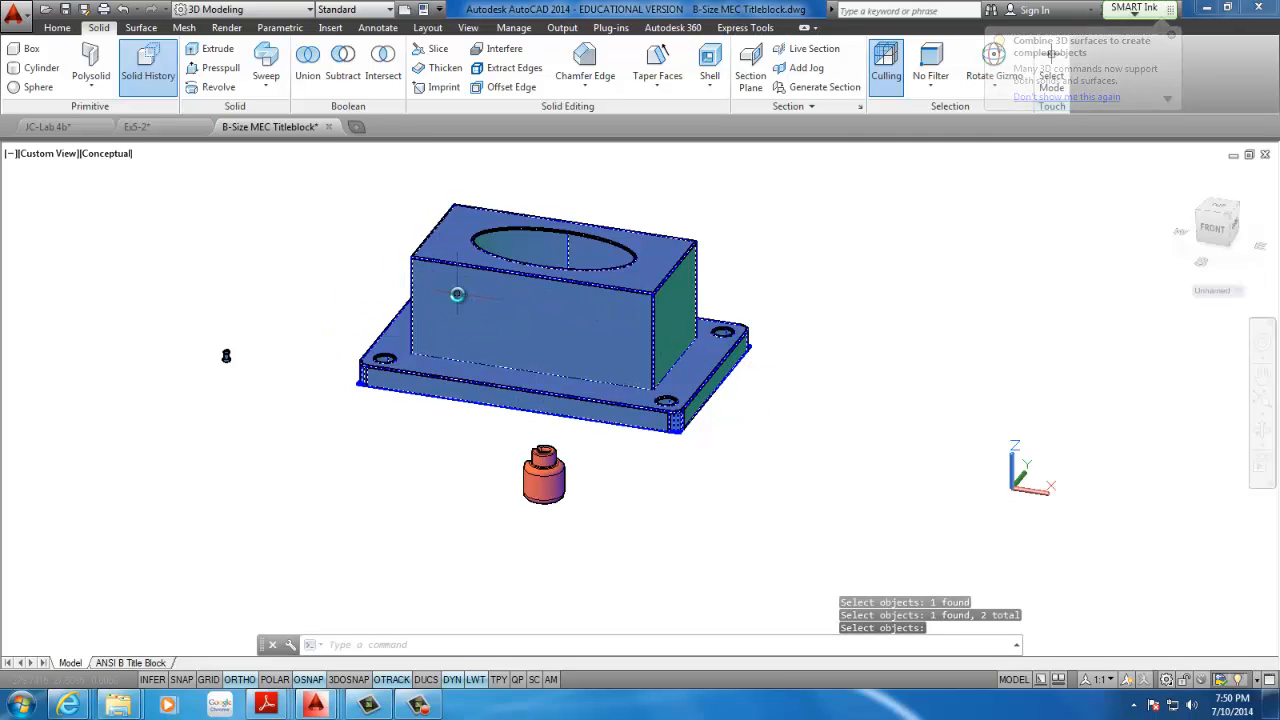
click(512, 314)
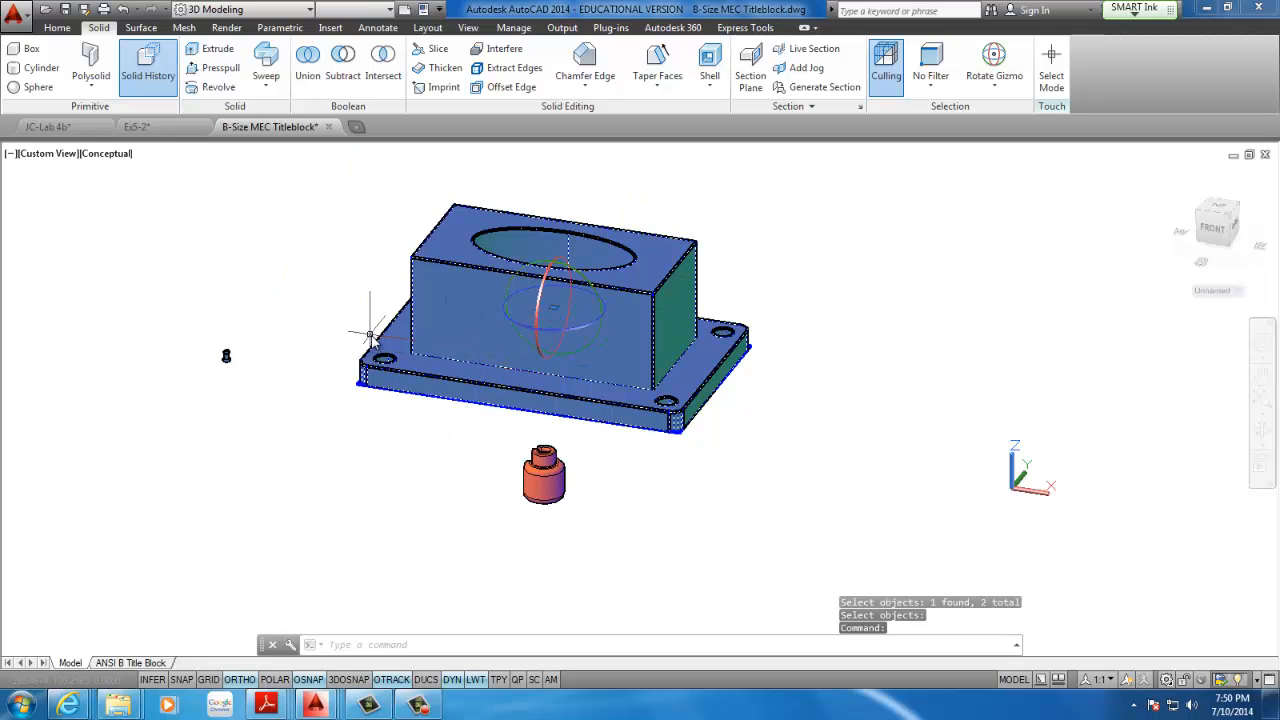
middle_drag(371, 334, 334, 452)
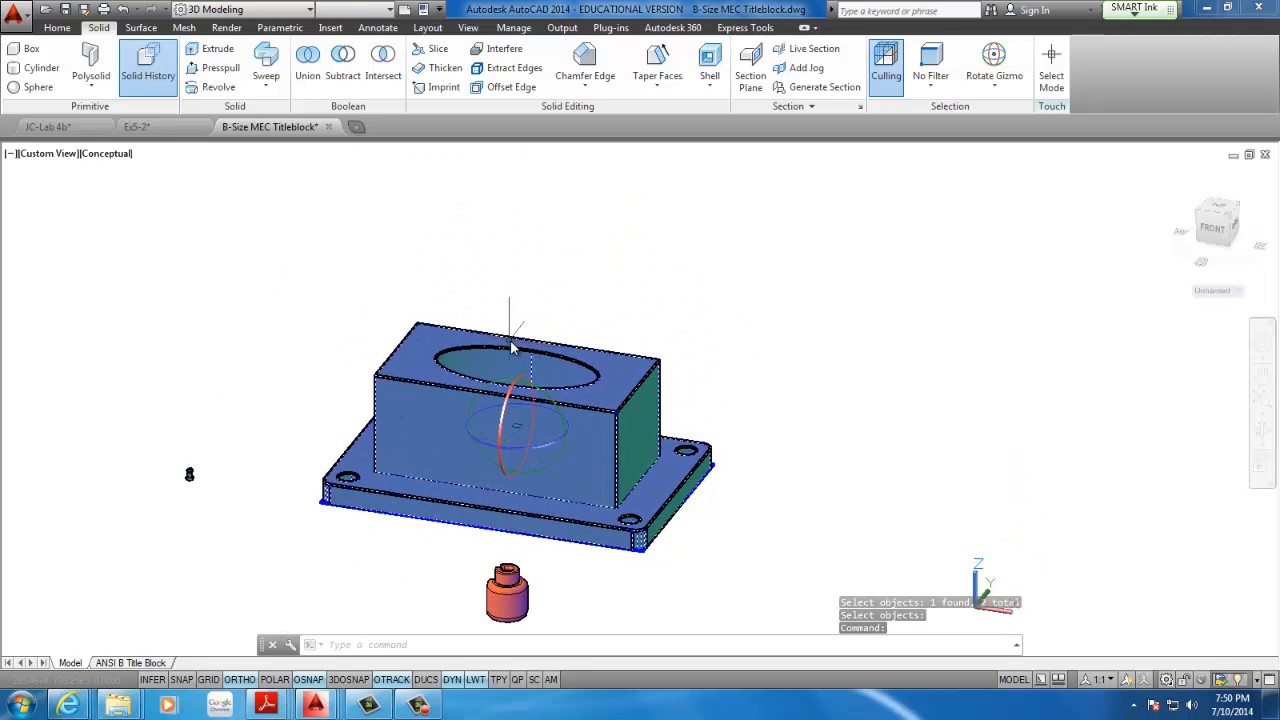
key(Escape)
key(Escape)
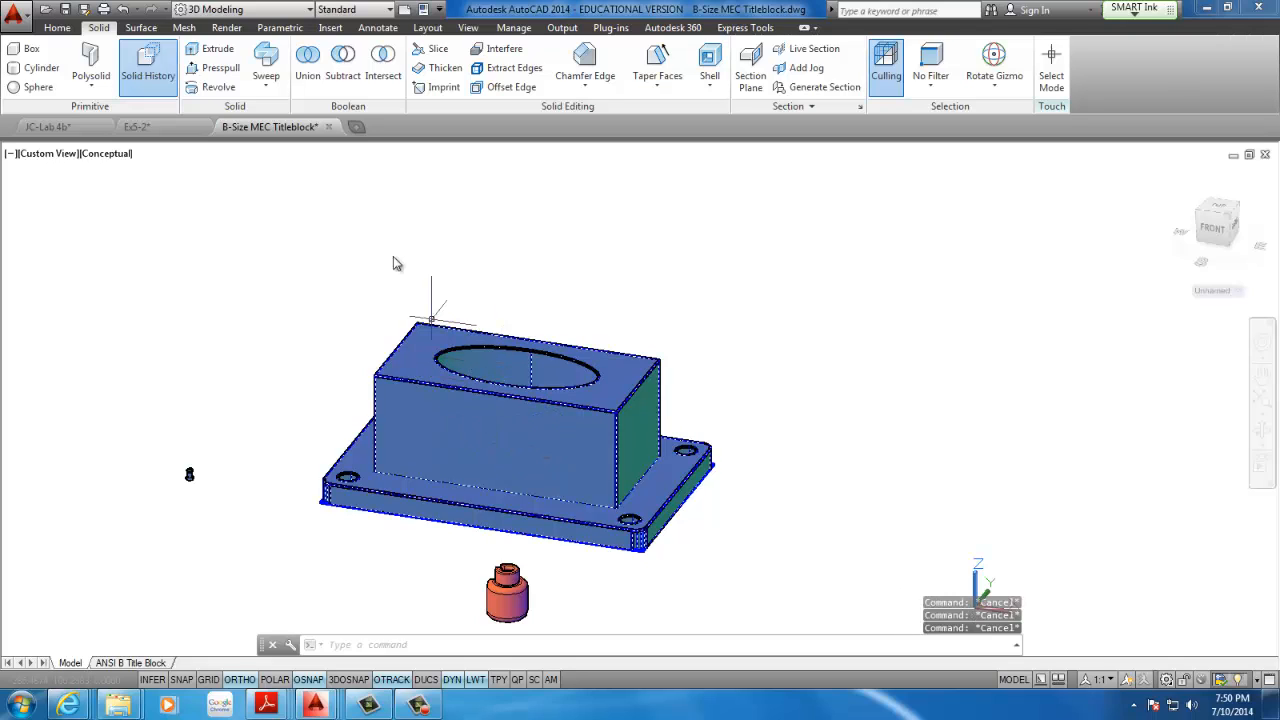
Chamfer the two right-end vertical edges of the united block with both distances set to 10
click(594, 67)
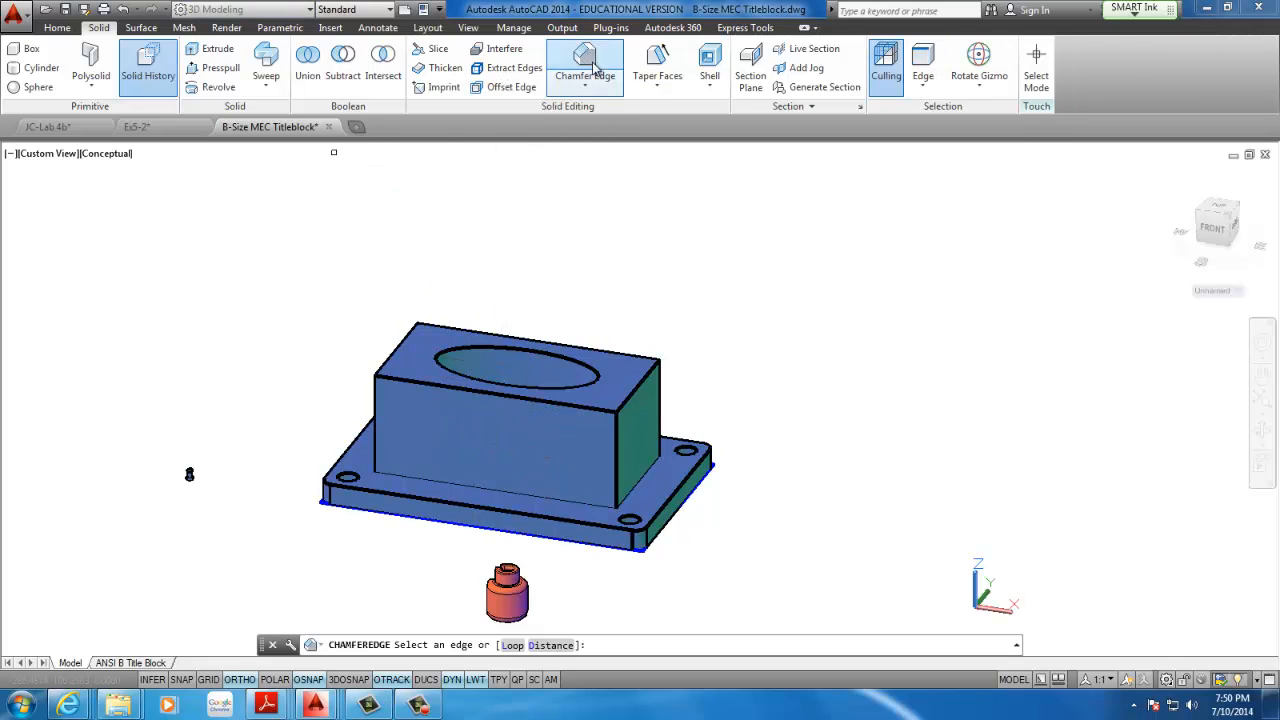
click(545, 646)
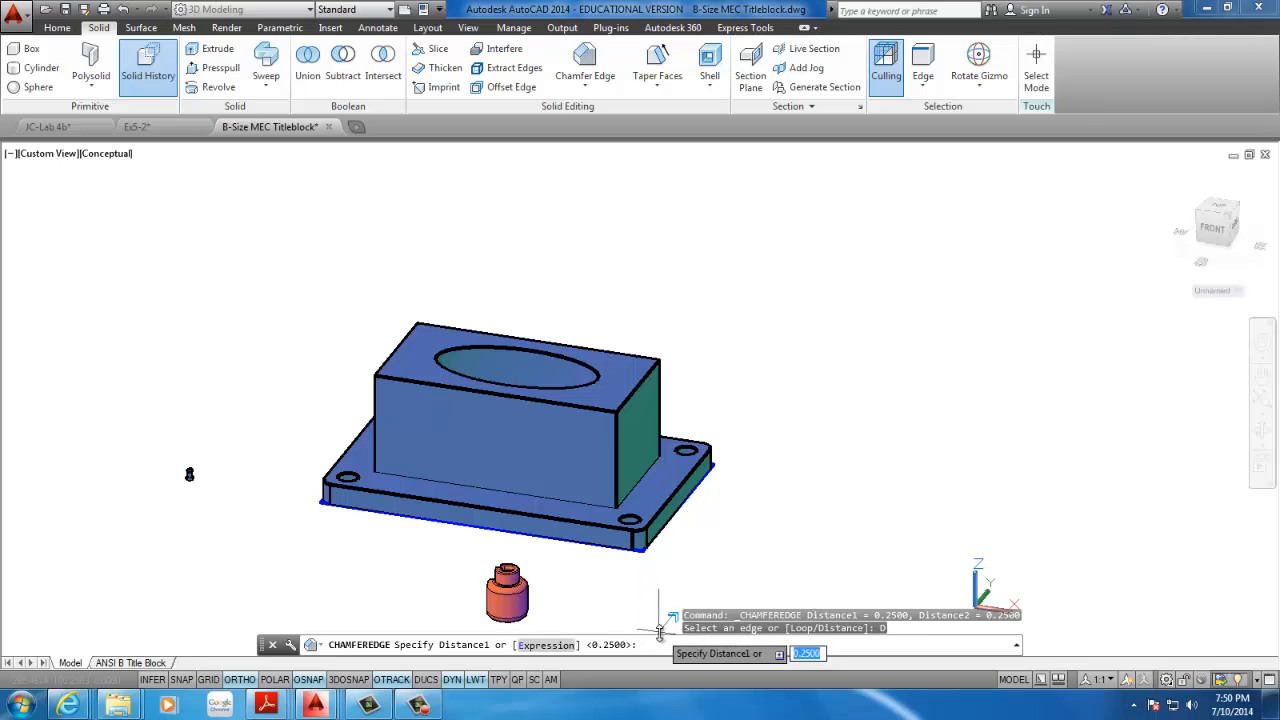
key(Return)
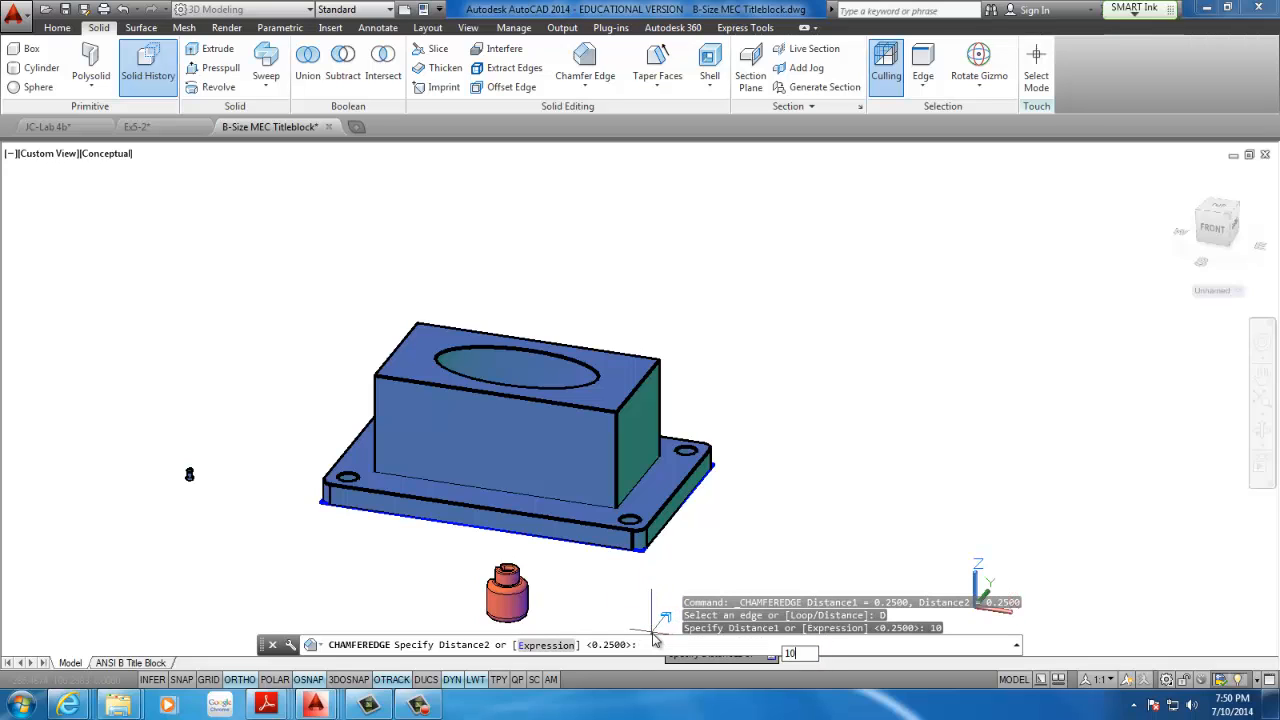
key(Return)
click(617, 455)
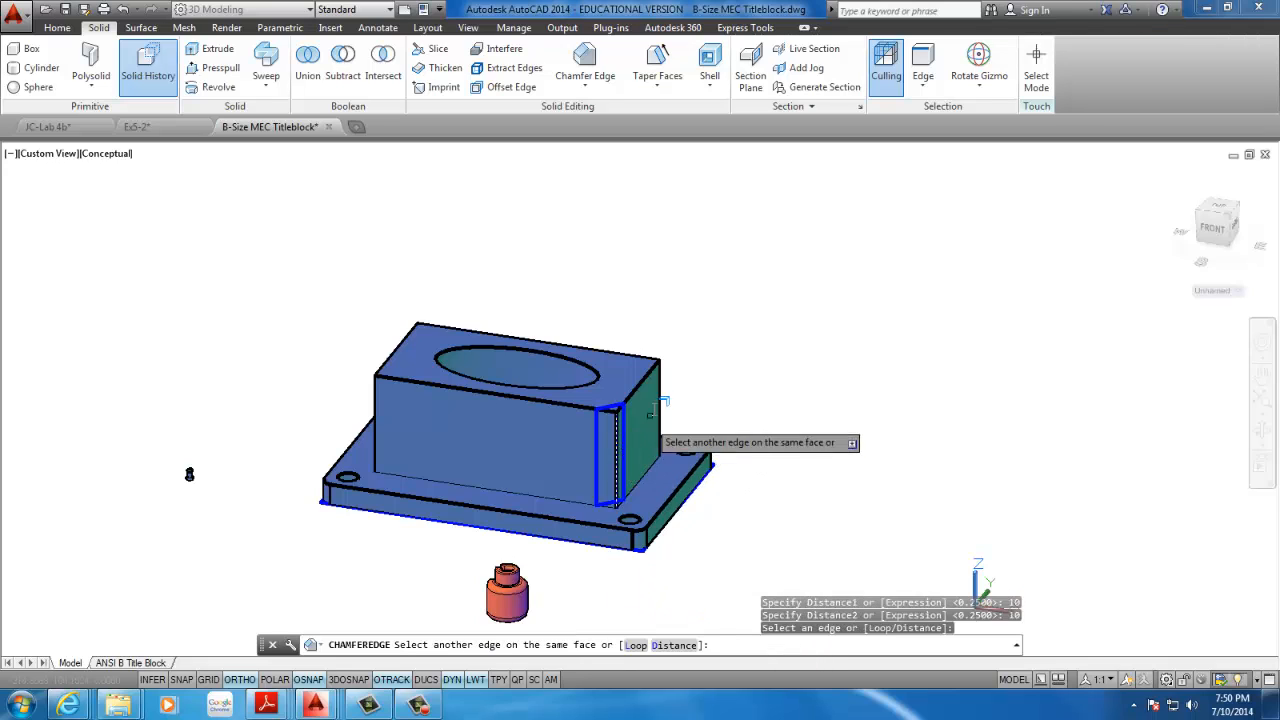
click(658, 403)
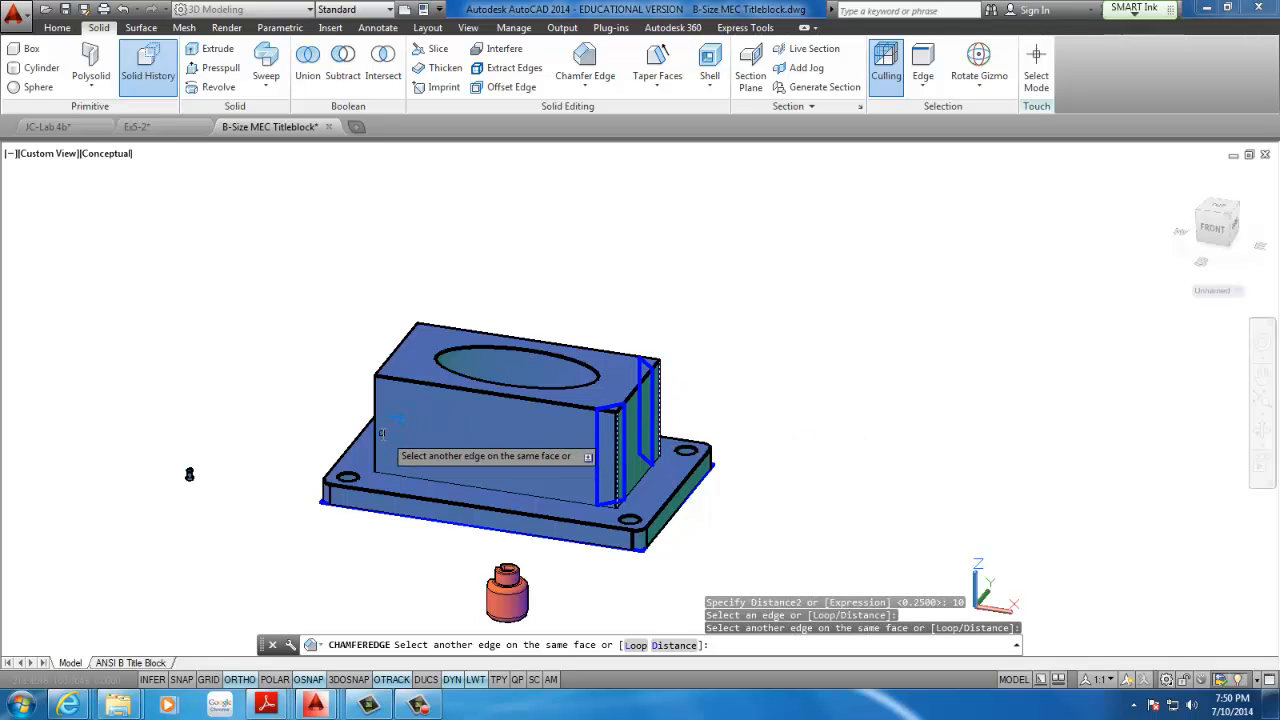
click(376, 437)
key(Return)
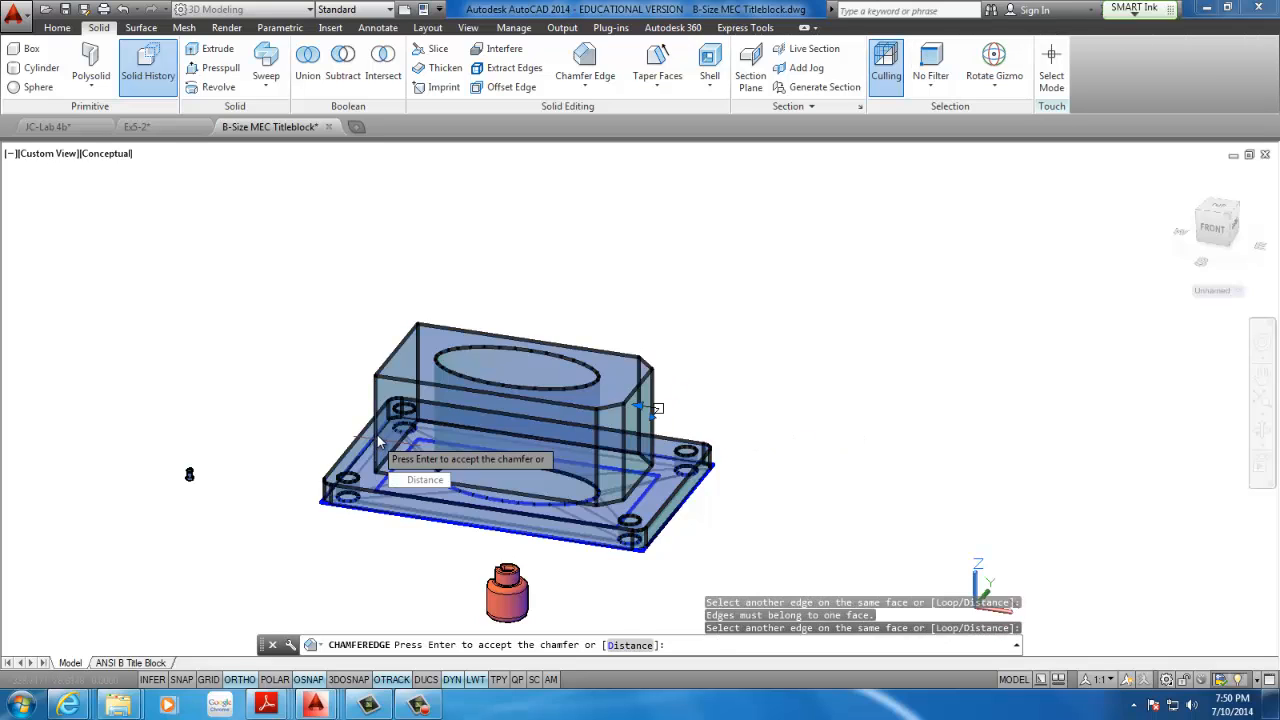
key(Return)
key(Return)
Chamfer the two left-end vertical edges of the united block at the same 10 by 10 distances
click(378, 415)
shift+middle_drag(378, 415, 330, 416)
click(319, 417)
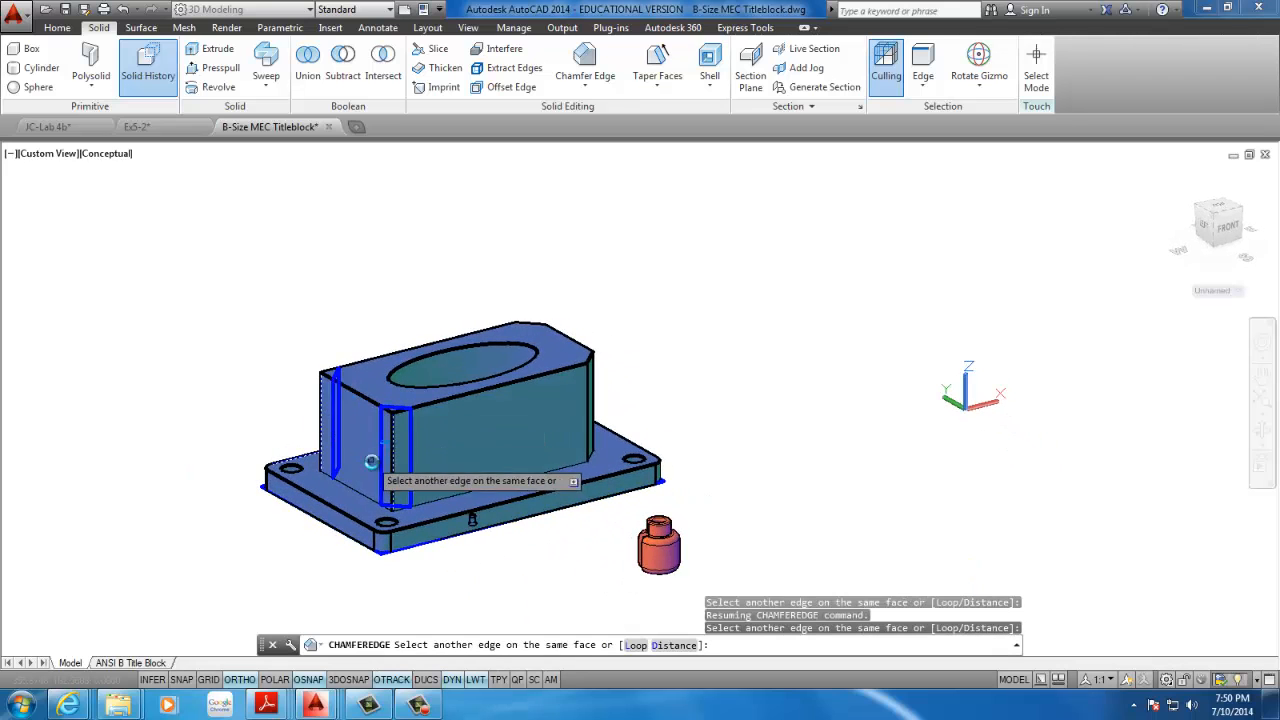
key(Return)
key(Return)
shift+middle_drag(501, 496, 101, 562)
scroll(363, 552, down, 3)
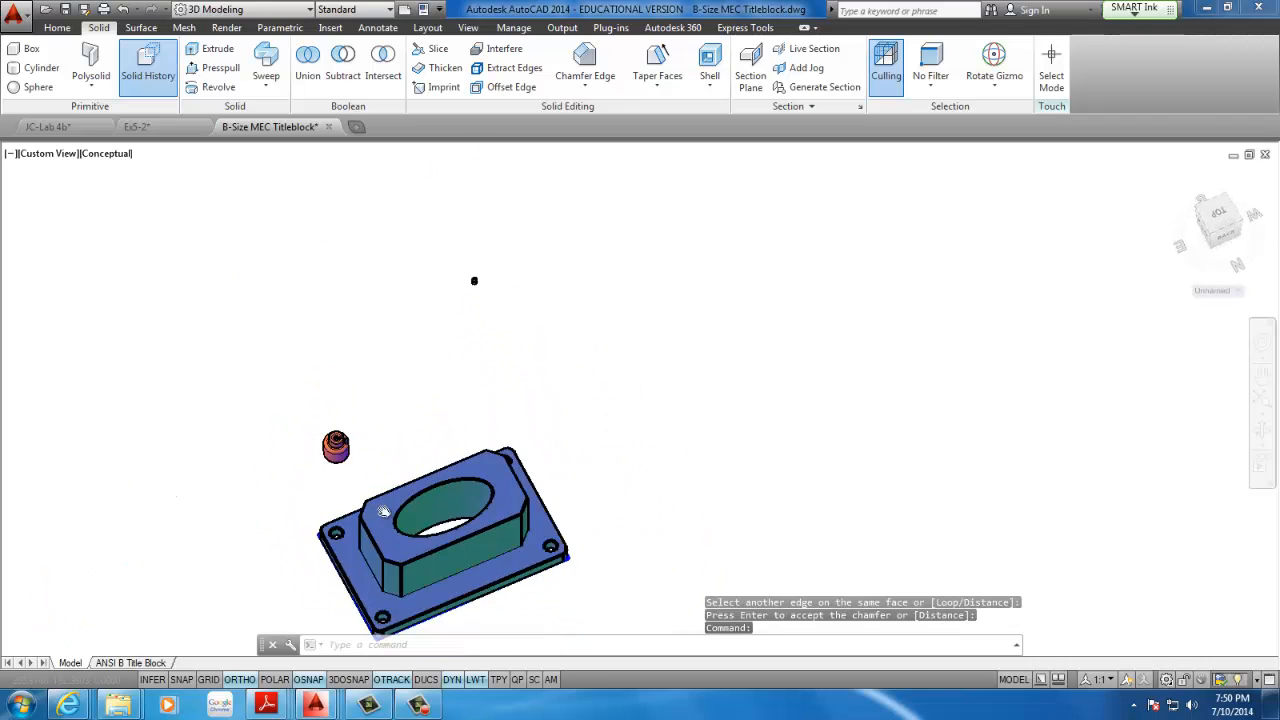
middle_drag(386, 511, 467, 400)
scroll(538, 438, up, 4)
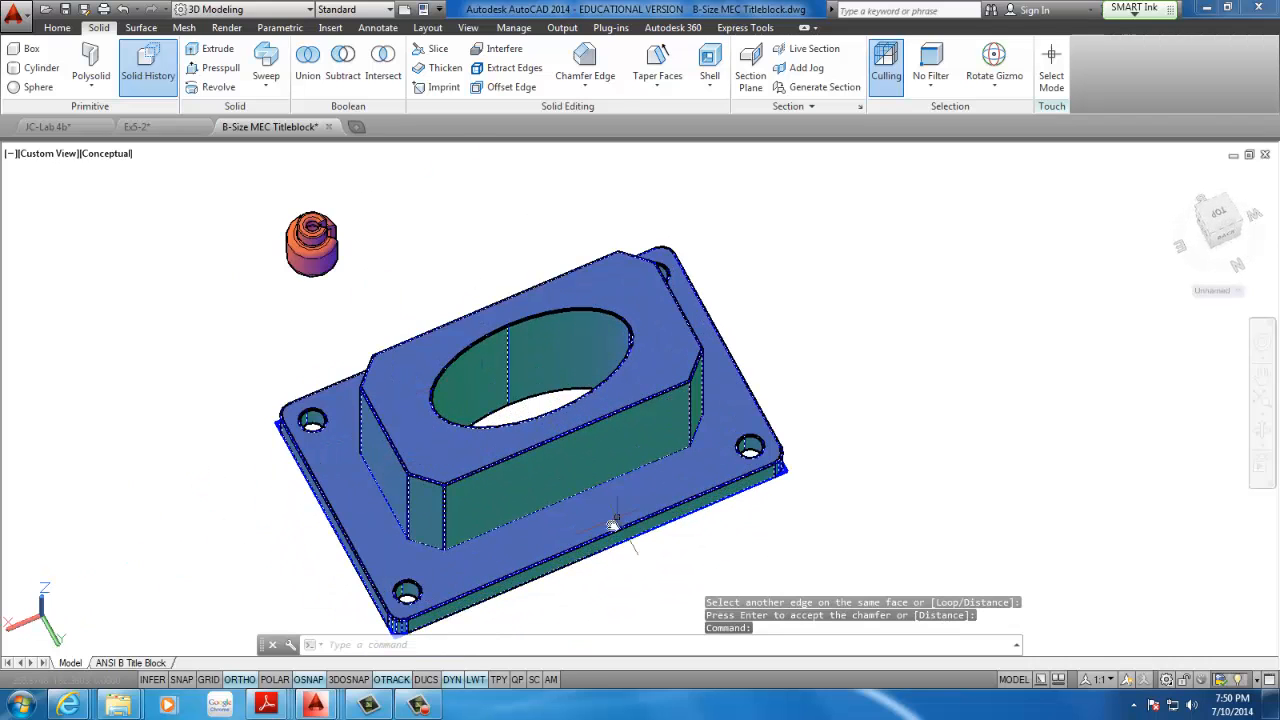